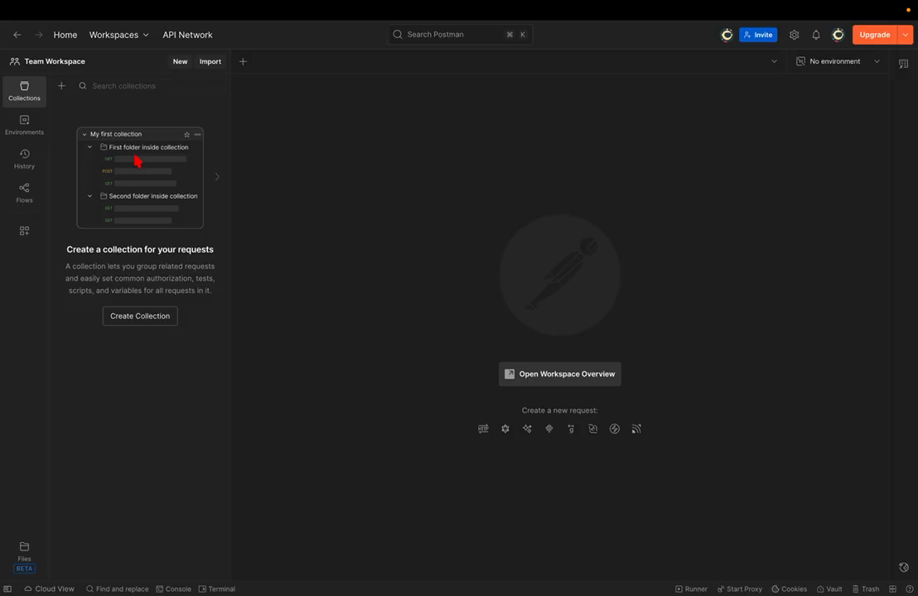
- Create a blank collection and duplicate it with Cmd+D
click(62, 87)
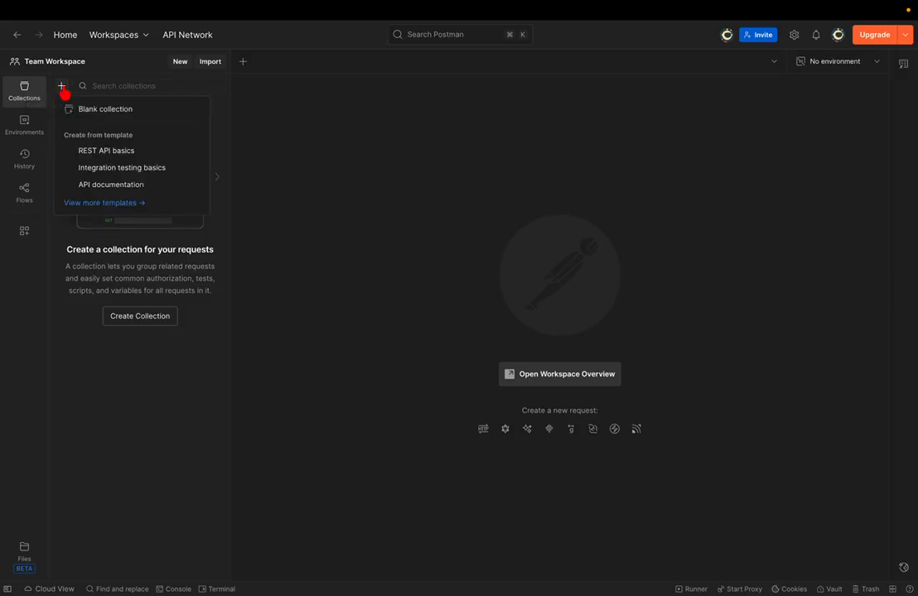
click(110, 110)
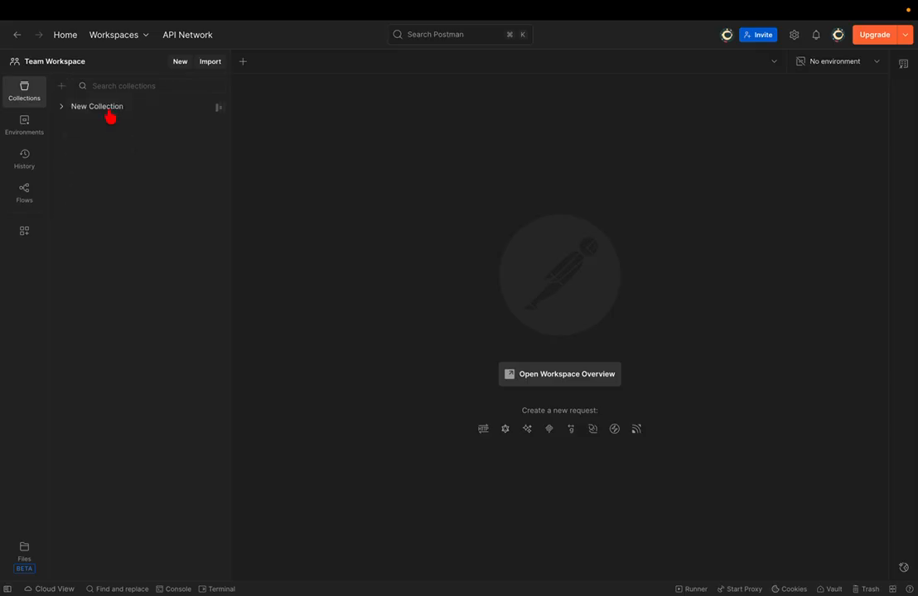
click(217, 108)
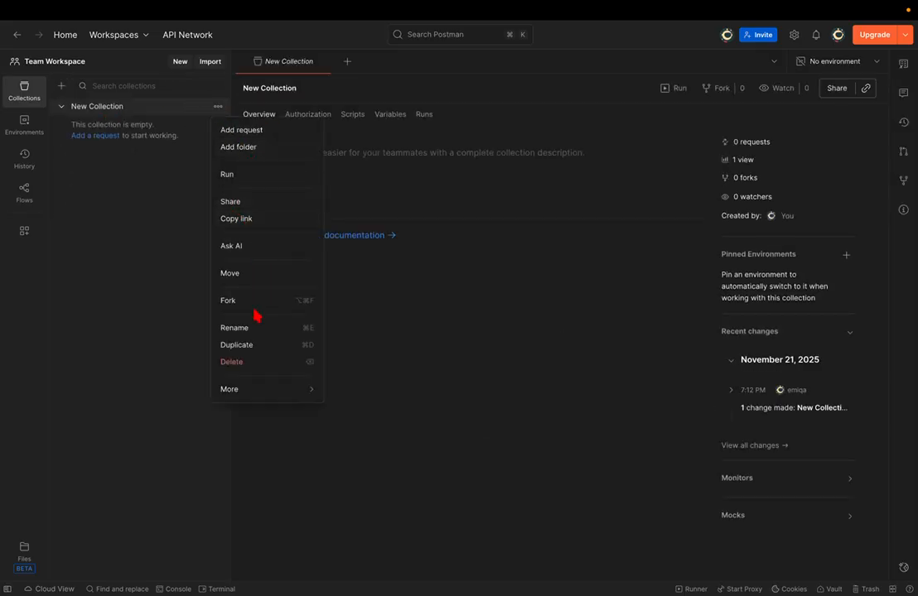
key(Escape)
click(179, 110)
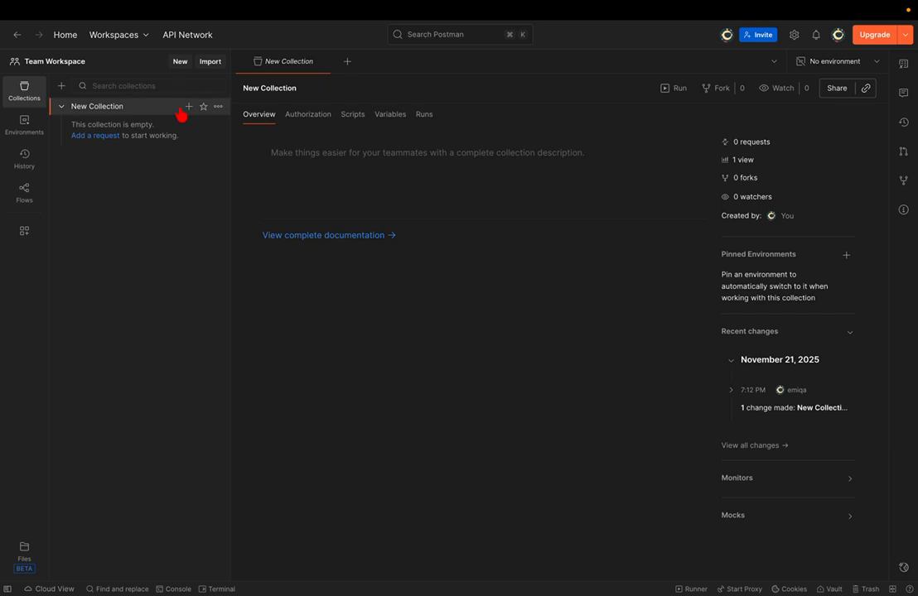
key(super+d)
- Rename the original collection to 'sauce-demo'
click(217, 107)
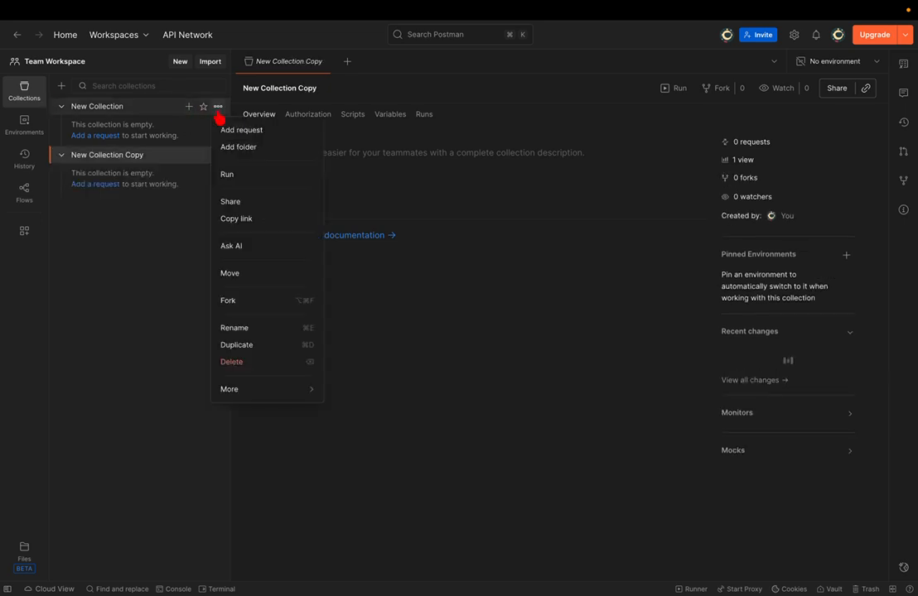
click(242, 330)
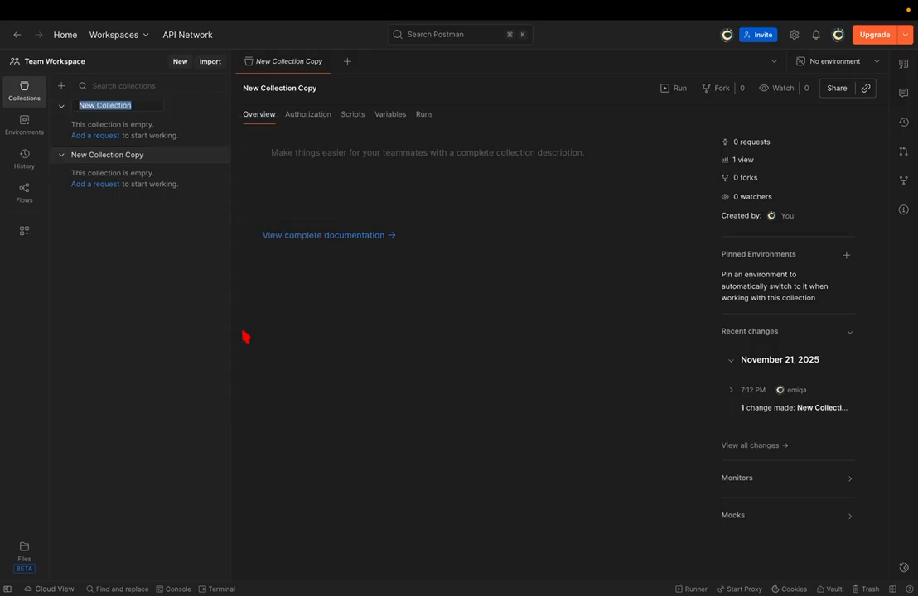
text(tes)
key(BackSpace)
key(BackSpace)
key(BackSpace)
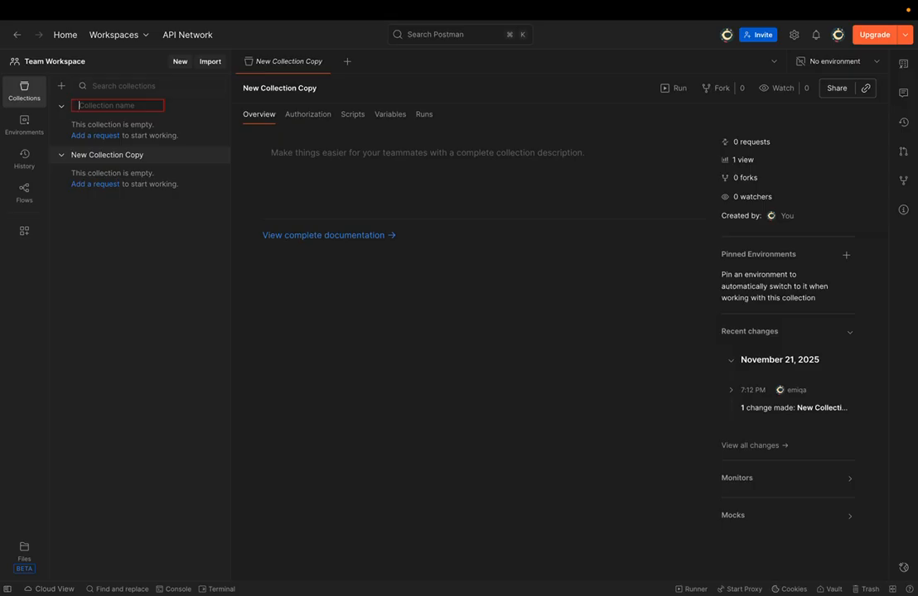
text(s)
key(BackSpace)
text(sauce-demo)
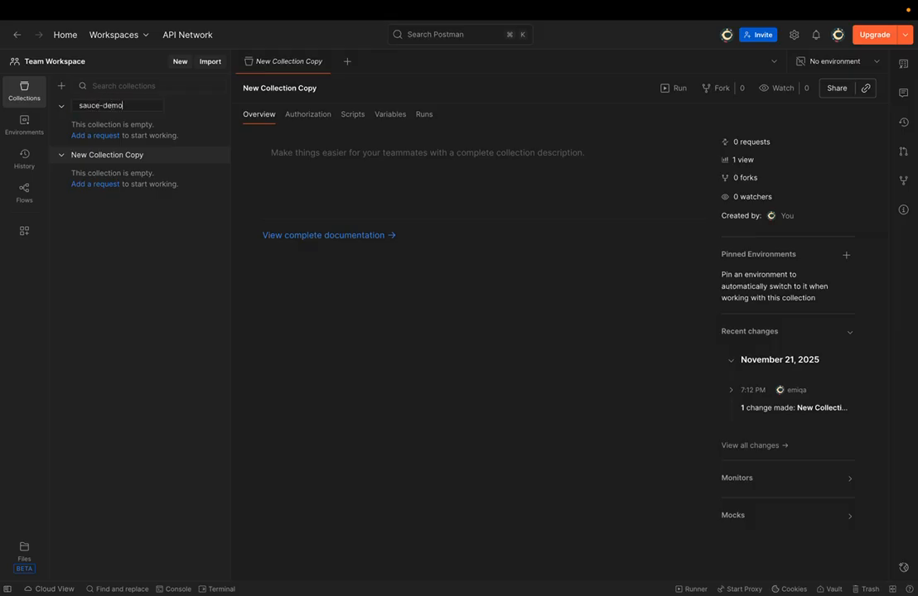
key(Return)
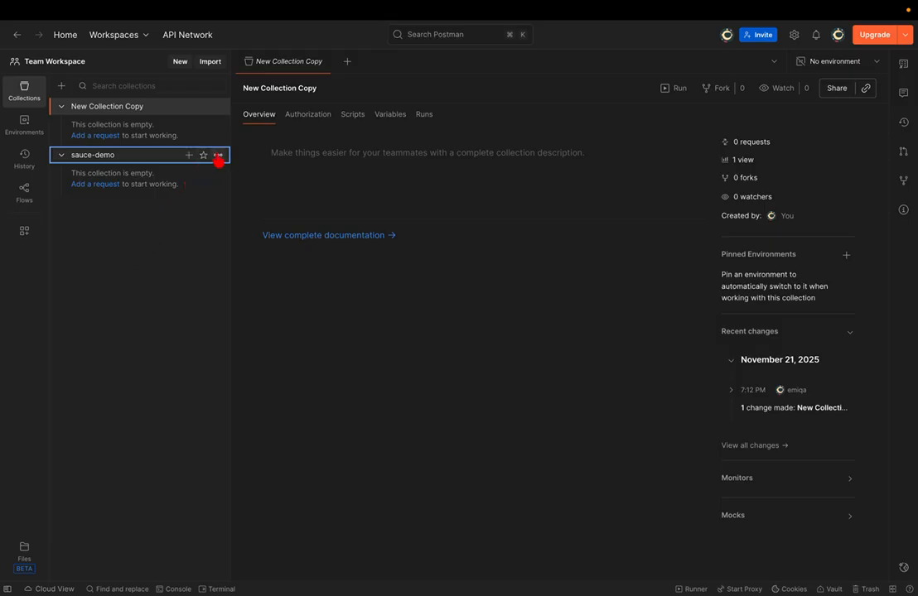
- Delete the sauce-demo collection and add a new GET request to New Collection Copy
click(218, 158)
click(238, 412)
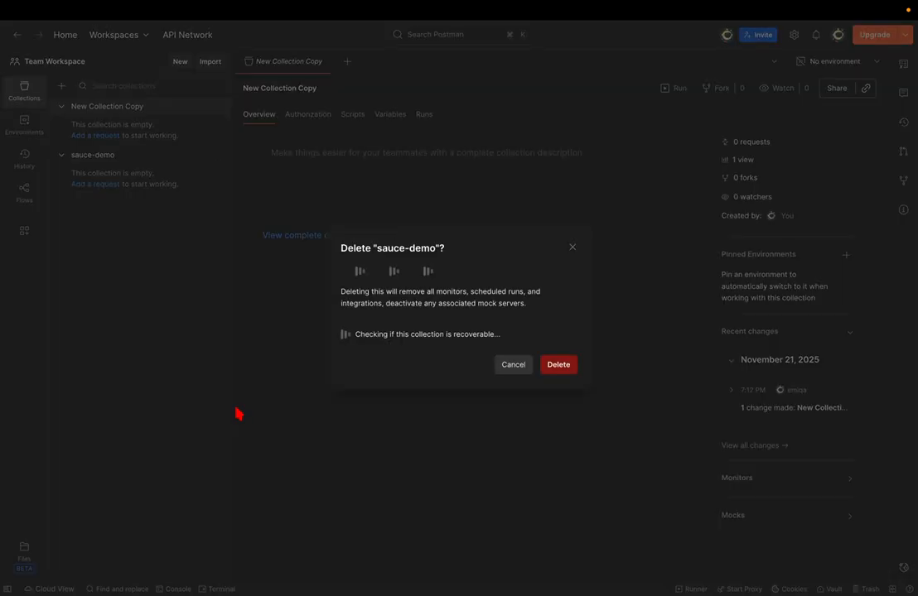
click(555, 367)
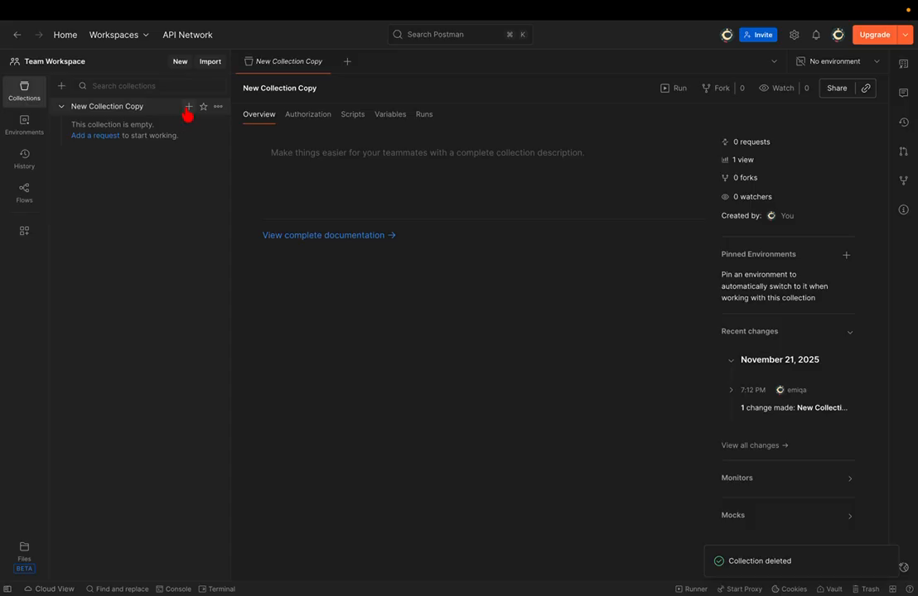
click(188, 108)
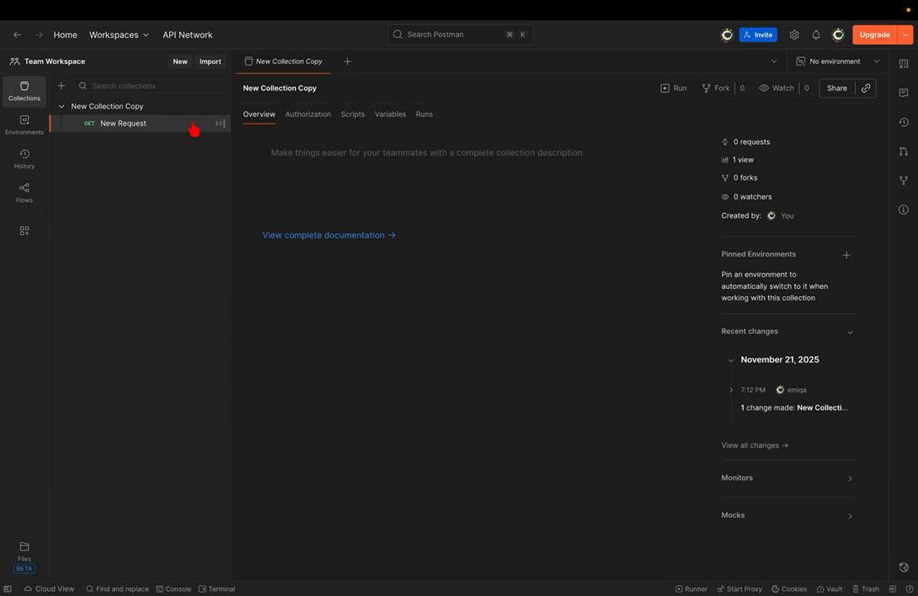
- Add a folder to New Collection Copy named 'authorization', fixing the doubled 'u' typo
click(222, 110)
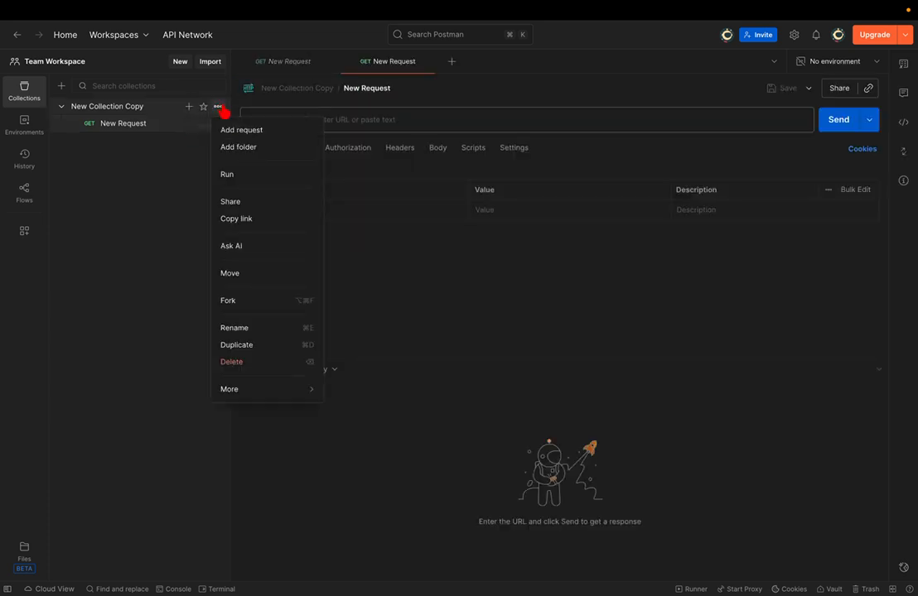
click(235, 148)
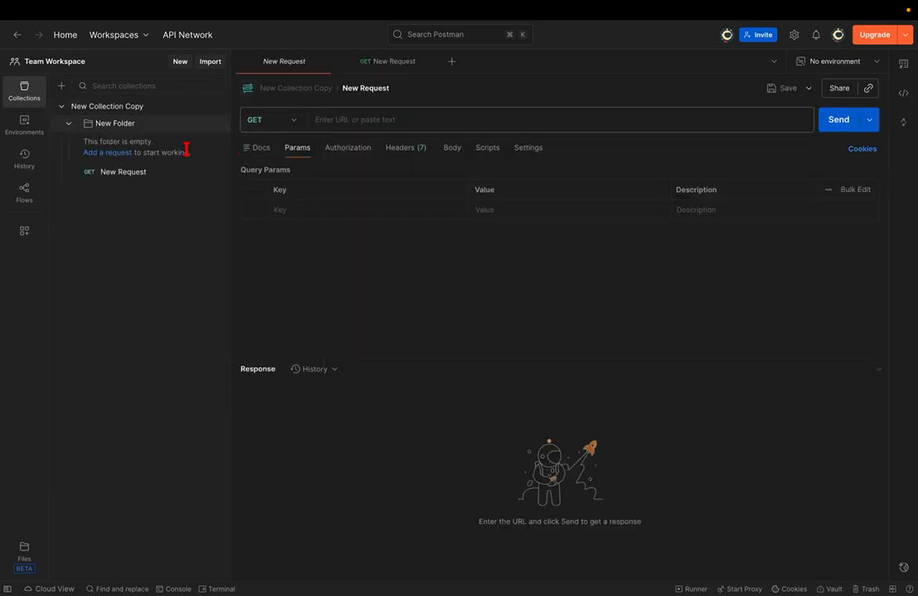
click(218, 126)
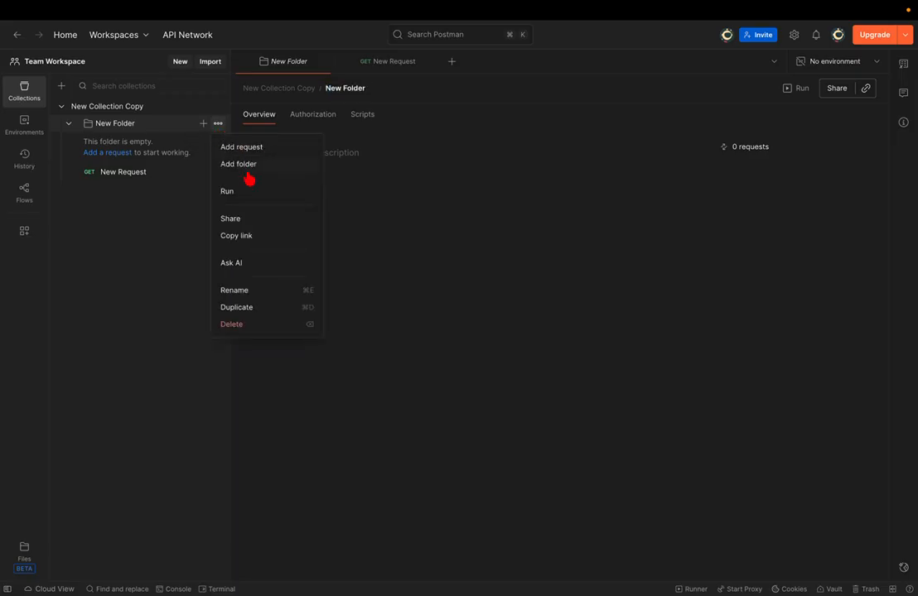
click(246, 292)
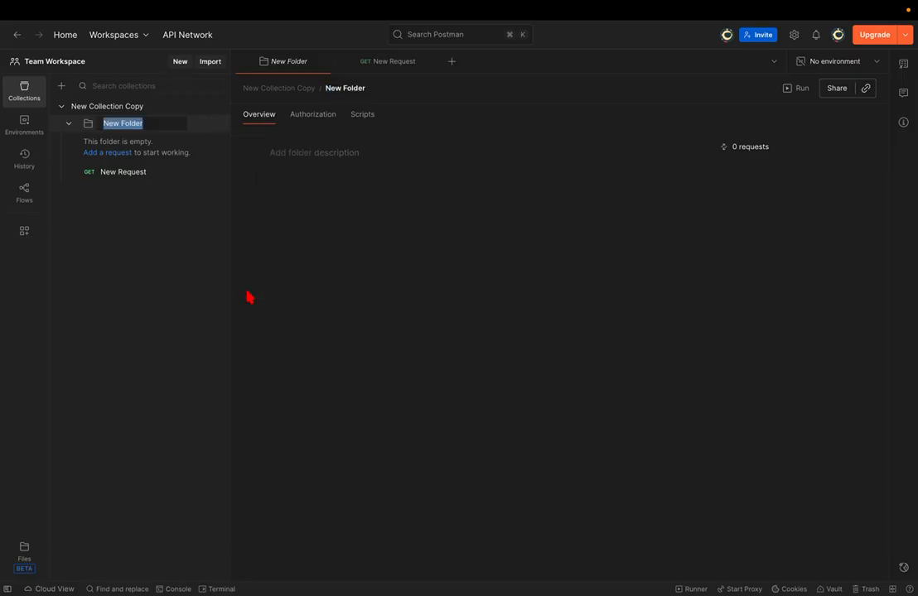
text(au)
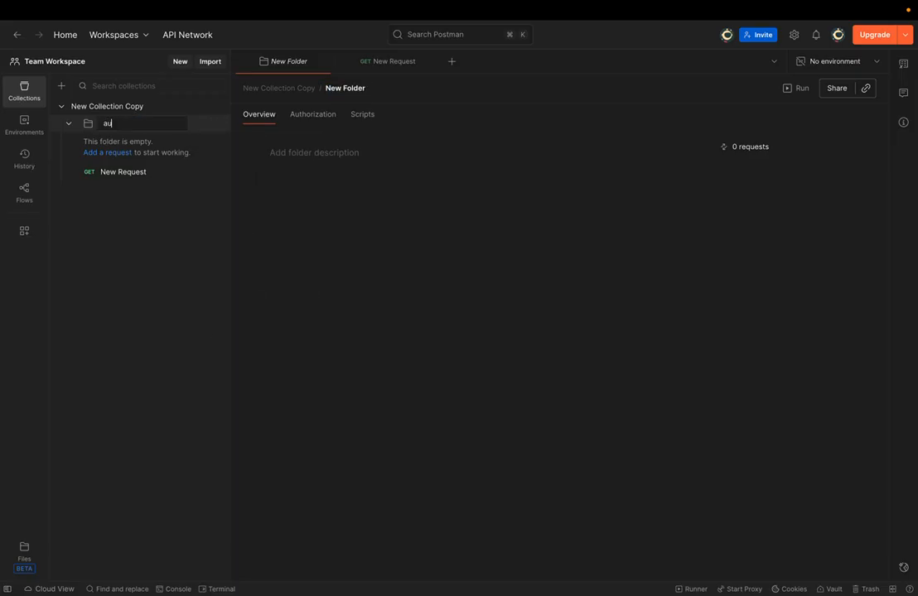
text(uthorization)
key(Up)
key(Right)
key(Right)
key(BackSpace)
key(Return)
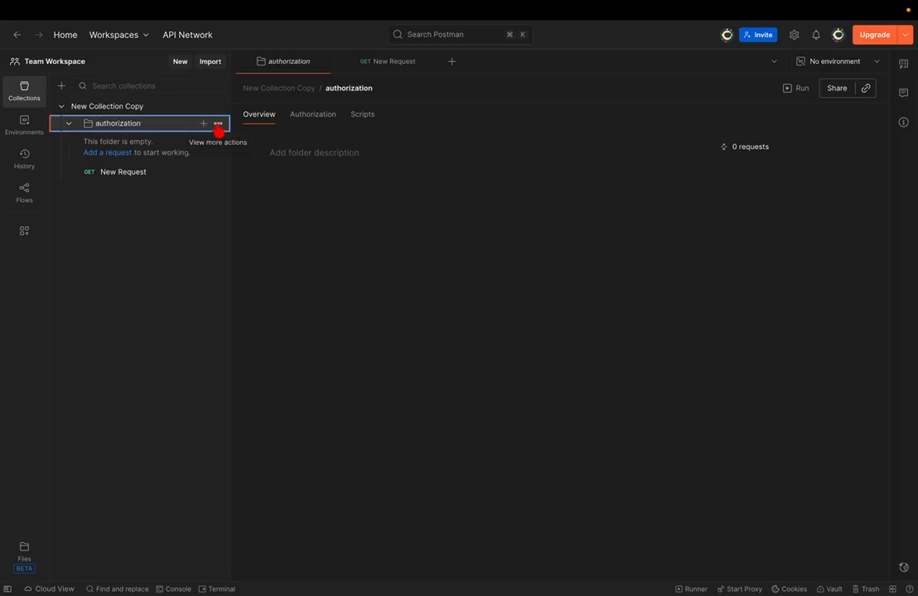
- Add a subfolder named 'sign in' inside the authorization folder
click(218, 124)
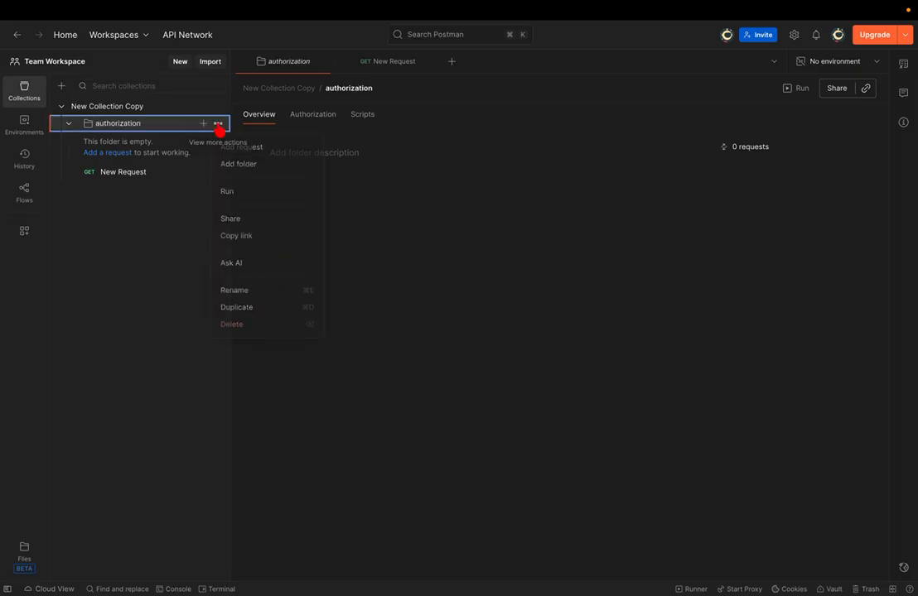
click(246, 165)
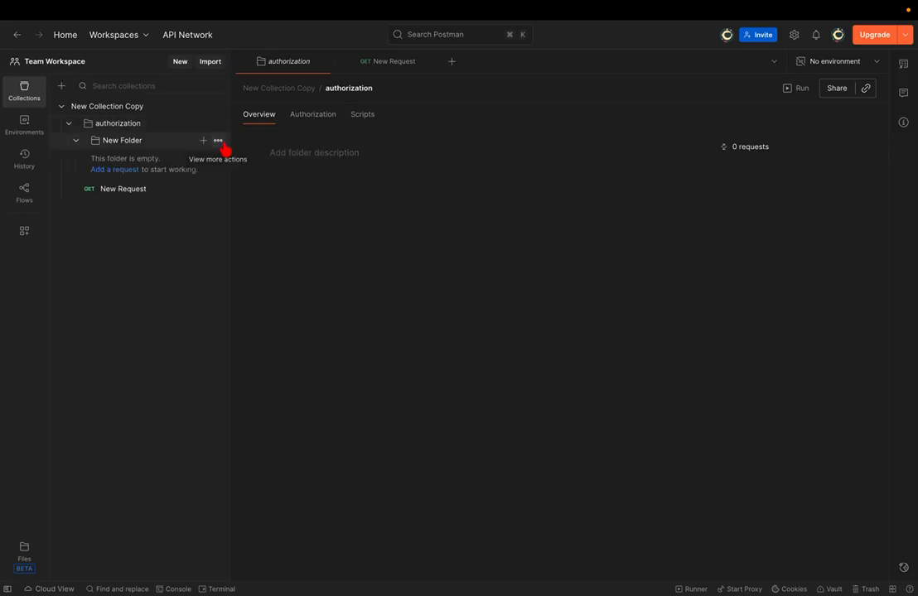
click(219, 142)
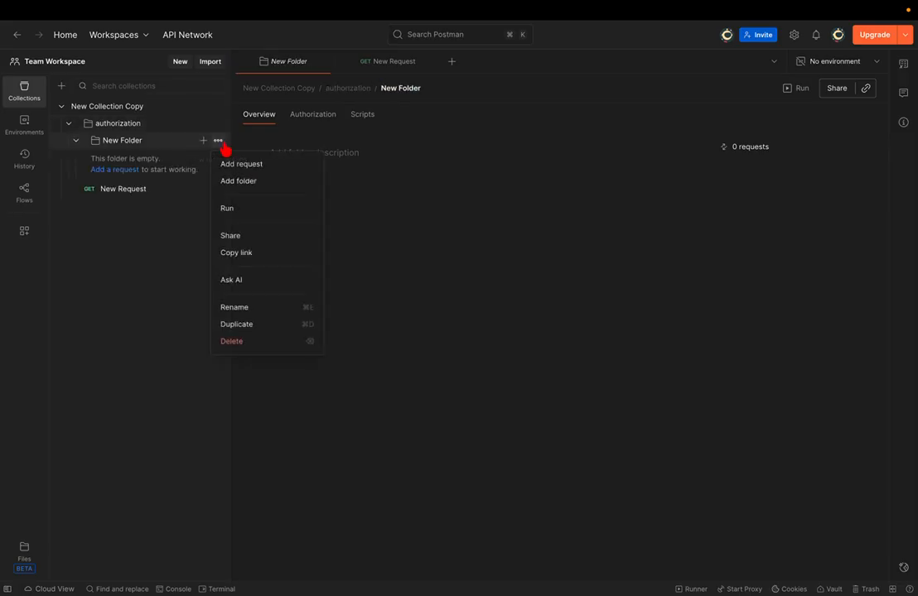
click(236, 308)
text(sign in)
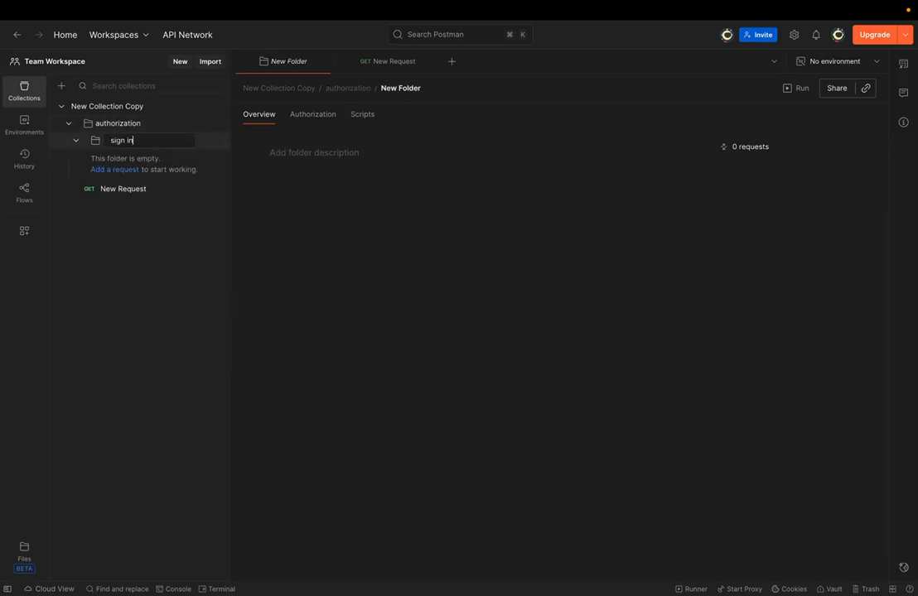
key(Return)
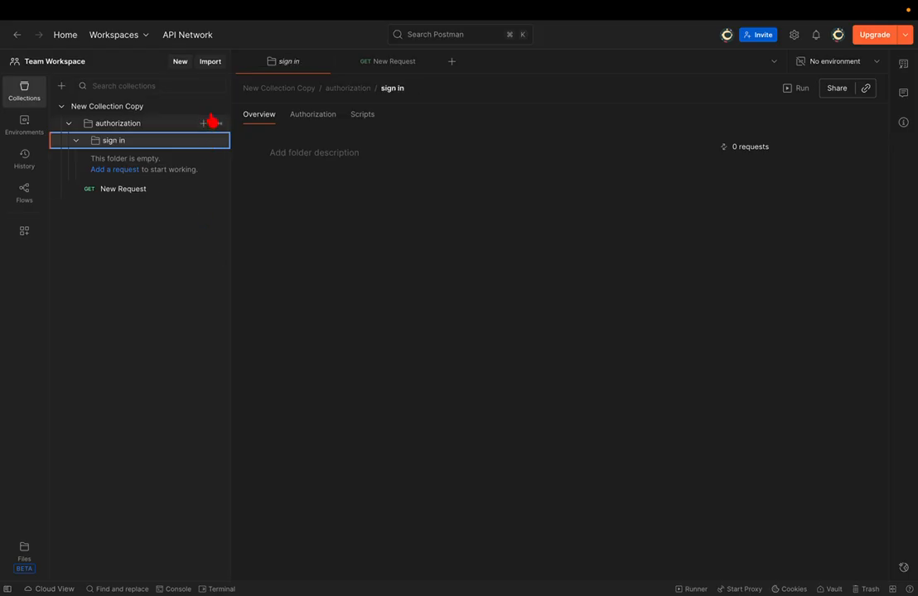
- Add a new request to the authorization folder, then delete it
click(218, 123)
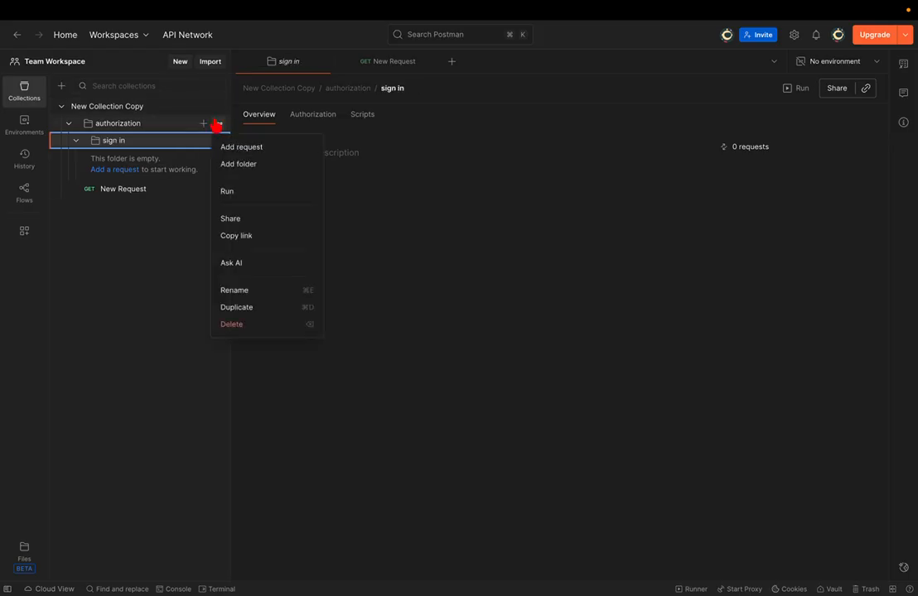
click(249, 154)
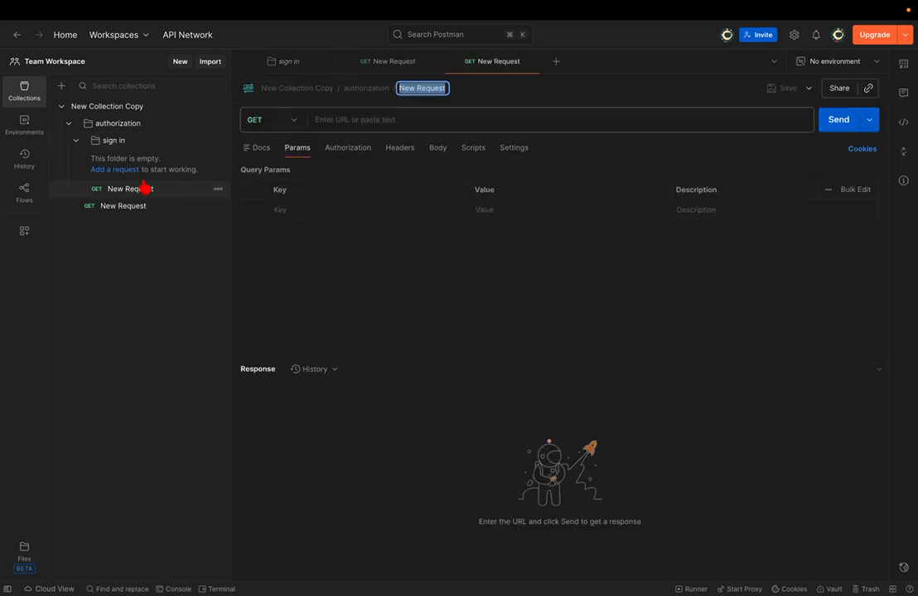
click(218, 190)
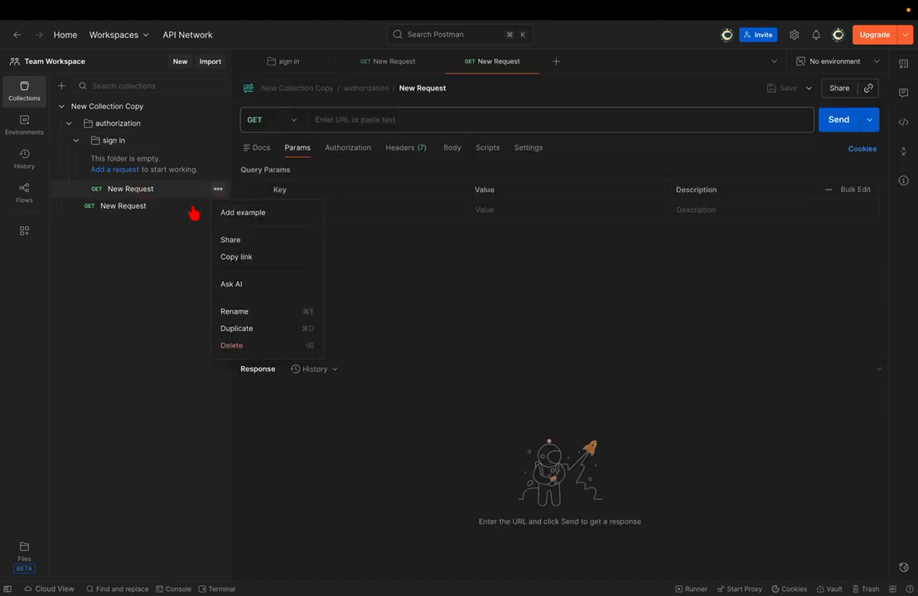
click(248, 347)
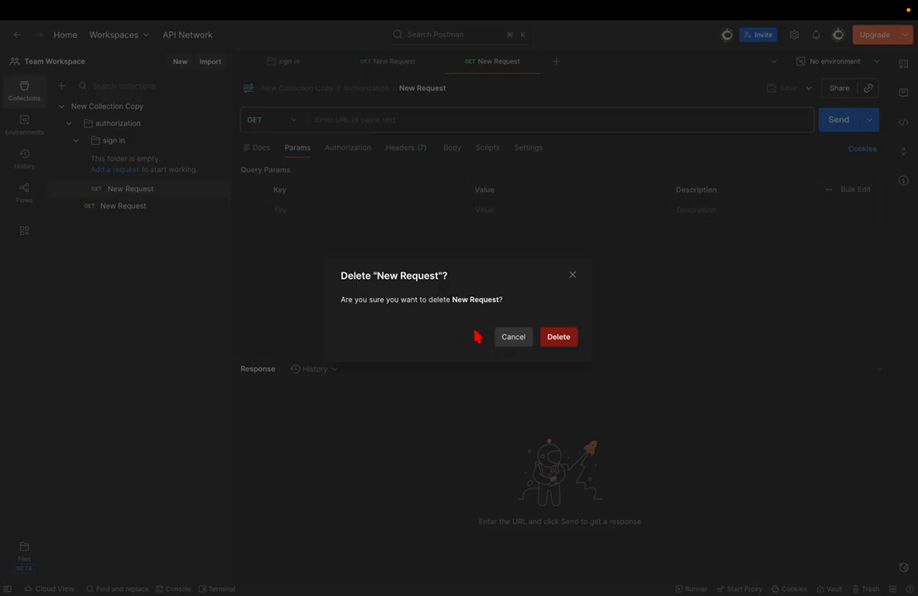
click(559, 337)
- Delete the leftover stray New Request from the sidebar
click(155, 191)
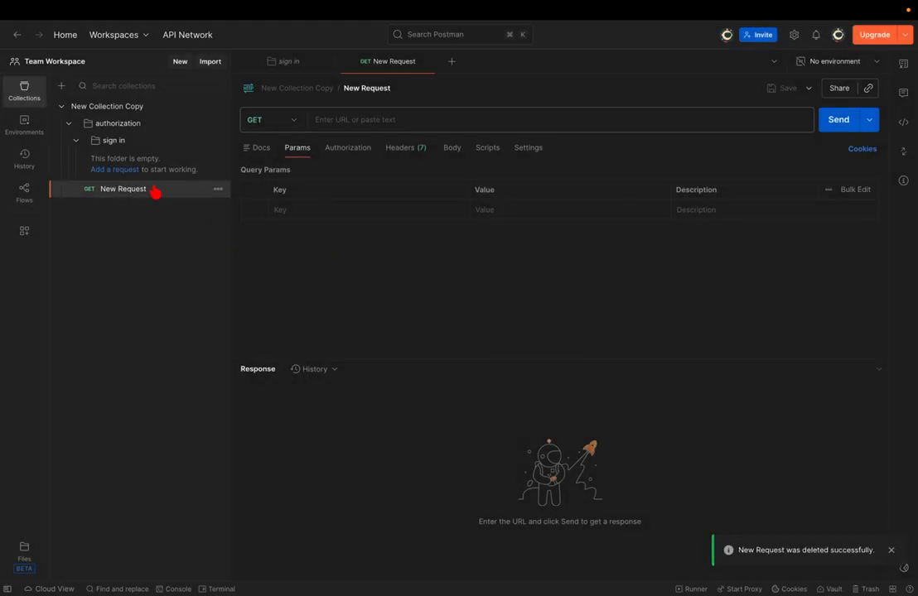
double_click(155, 191)
key(BackSpace)
key(Escape)
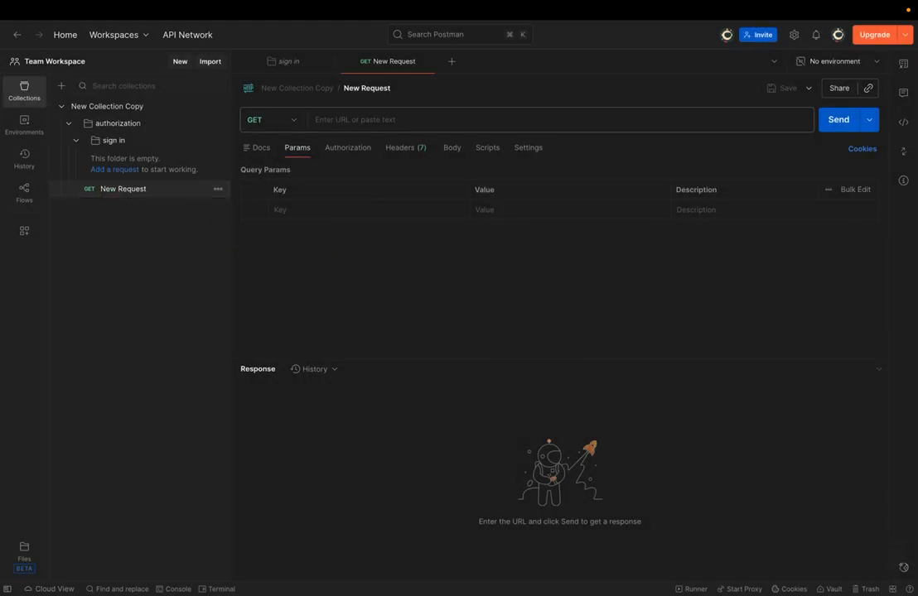
key(BackSpace)
key(Return)
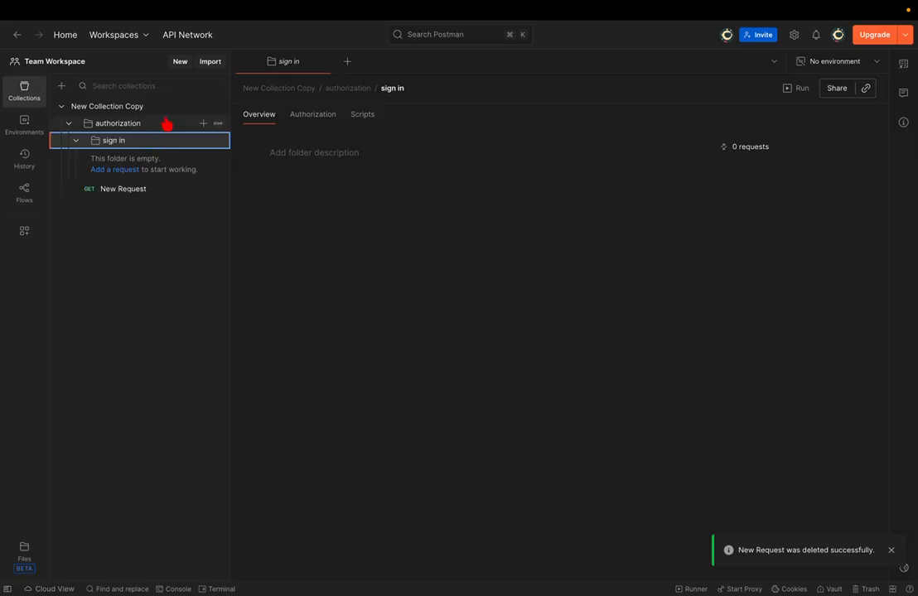
- Add another subfolder to authorization and duplicate it
click(151, 124)
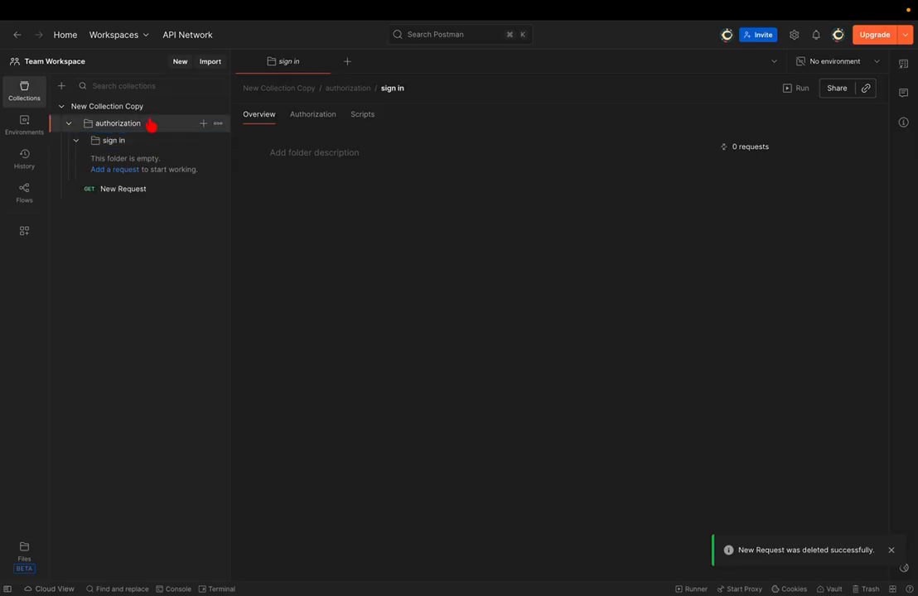
click(220, 125)
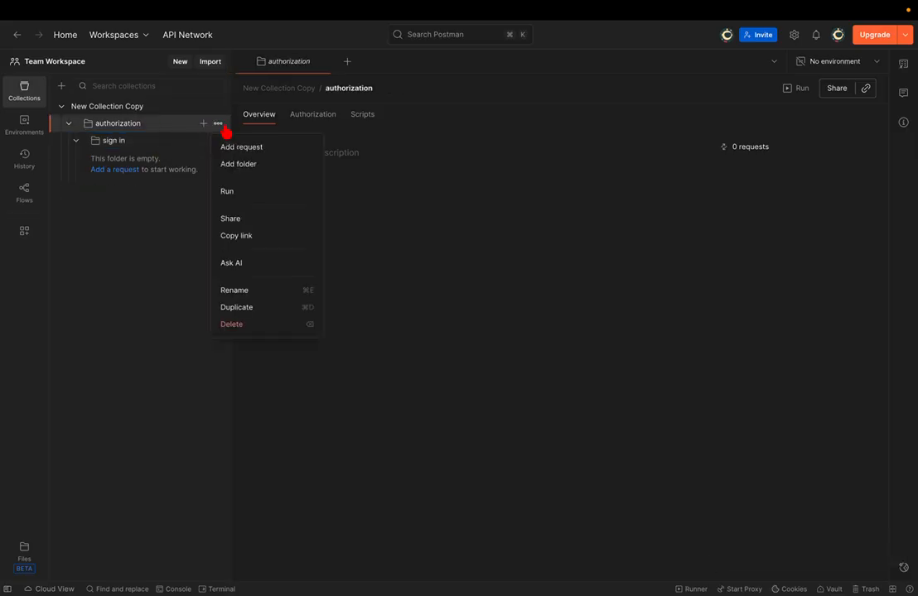
click(256, 166)
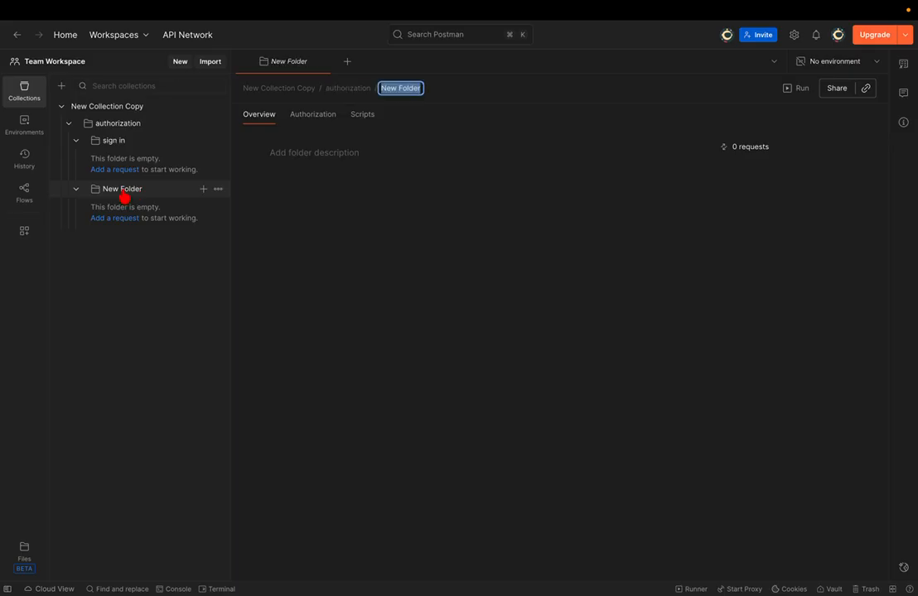
click(217, 188)
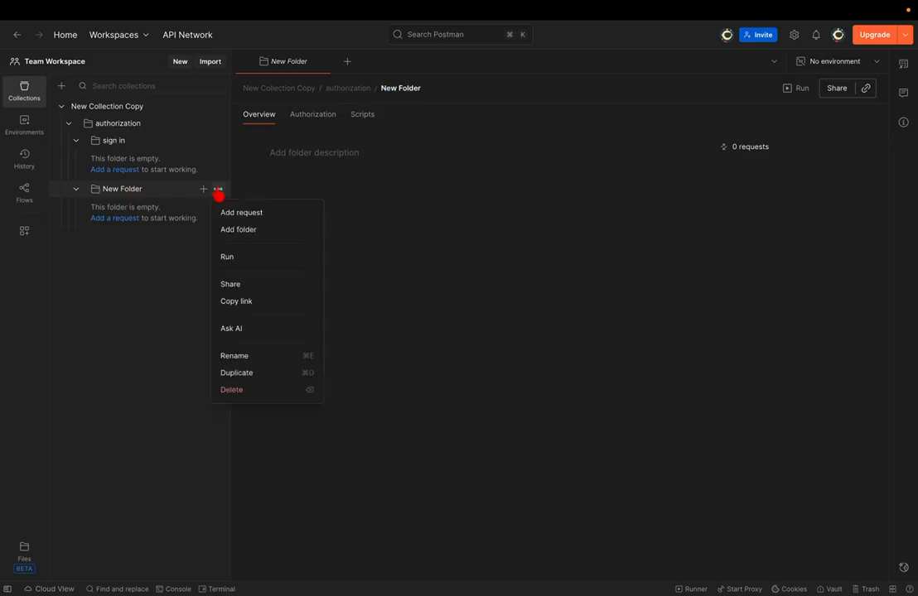
click(236, 372)
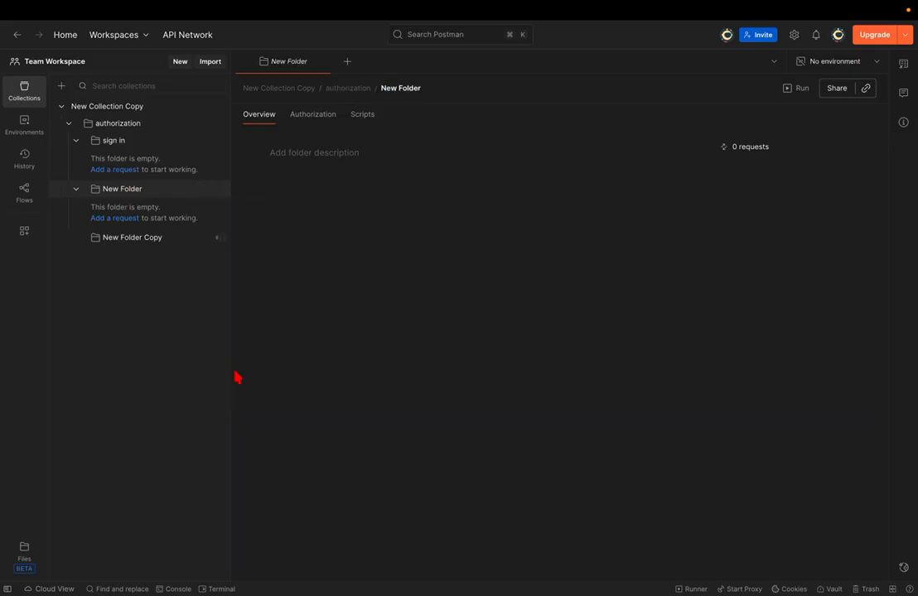
- Rename the new subfolder, first to 'sign in' and then to 'sign up'
click(159, 189)
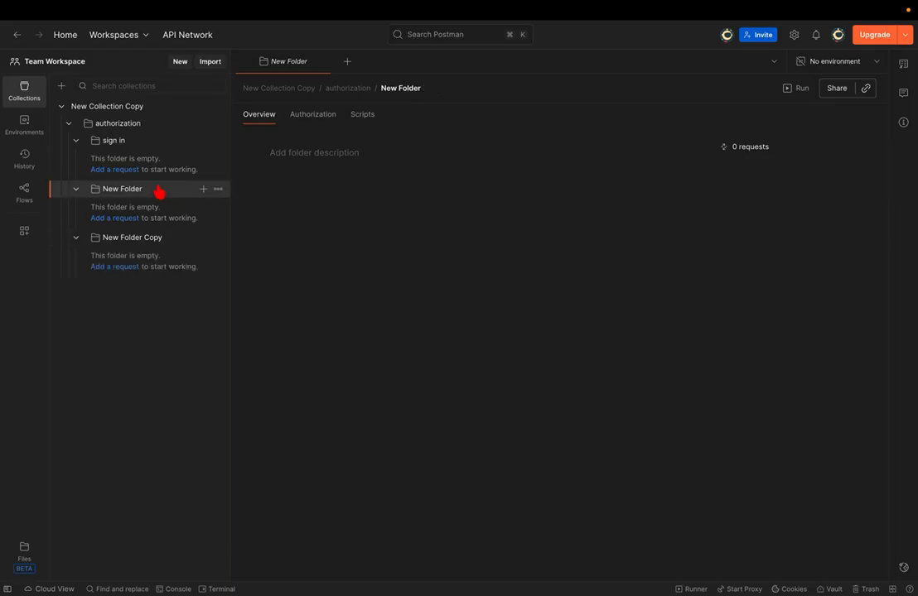
double_click(157, 189)
text(sign in)
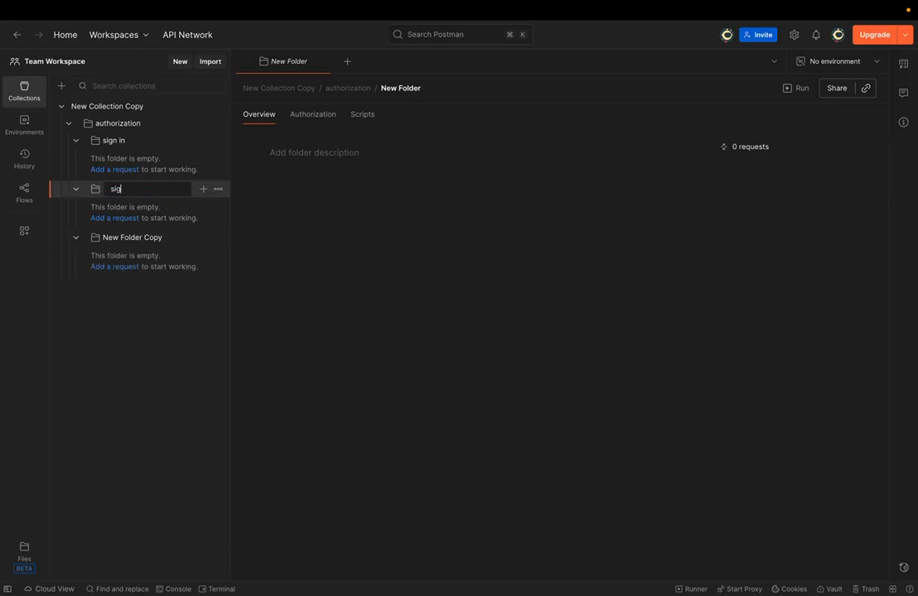
key(Return)
key(Return)
key(Return)
key(Return)
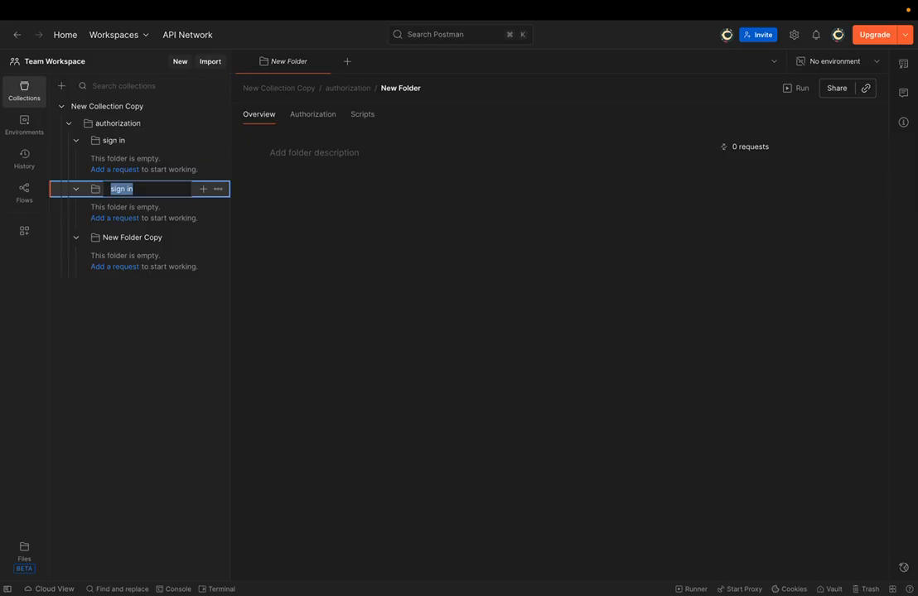
key(End)
key(BackSpace)
key(BackSpace)
key(BackSpace)
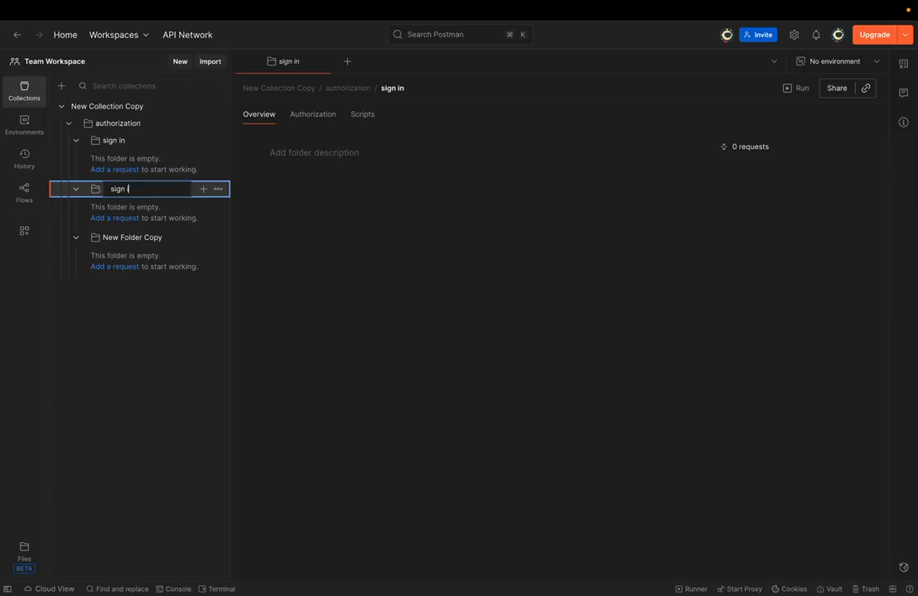
text(up)
key(Return)
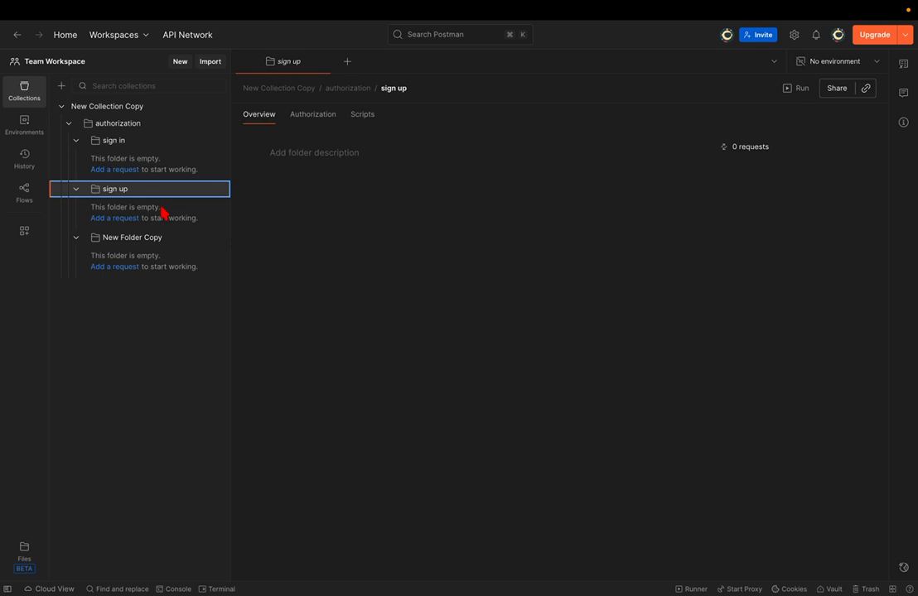
- Delete the extra New Folder Copy and collapse the sign in and sign up subfolders
click(150, 241)
key(super+BackSpace)
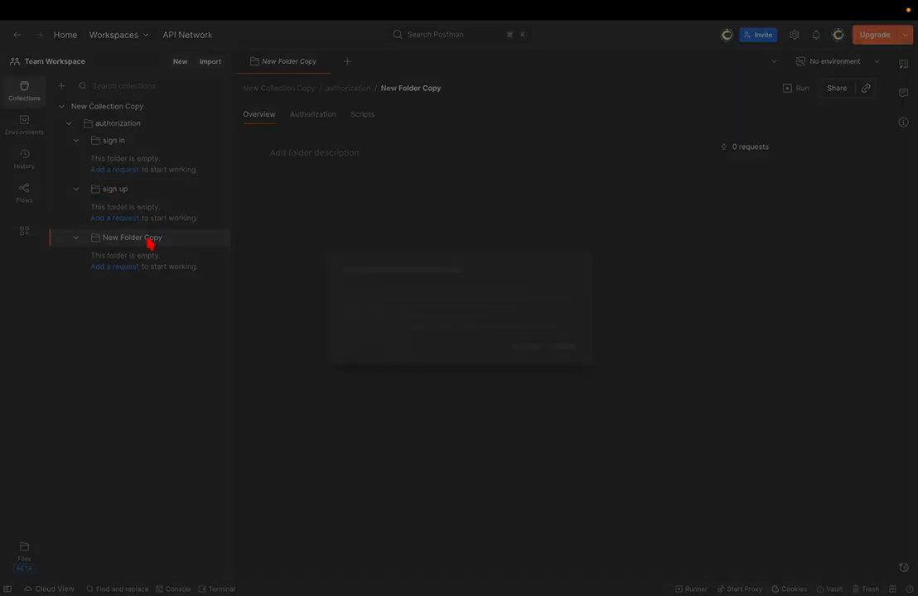
key(Return)
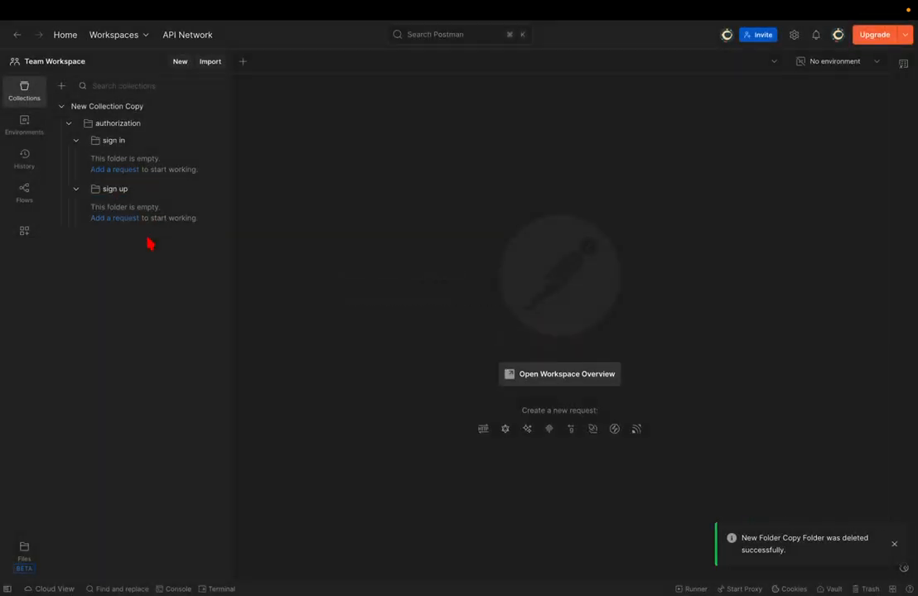
click(76, 142)
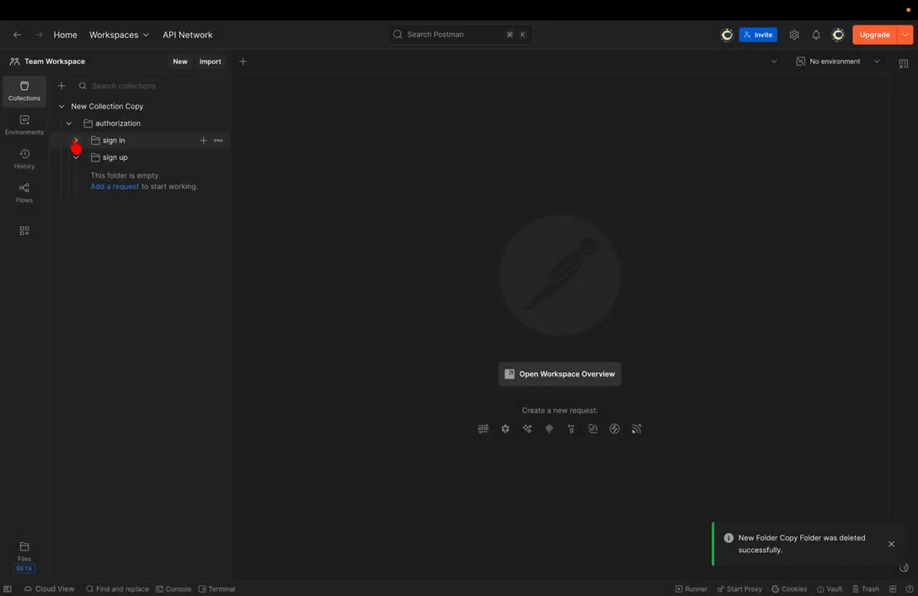
click(76, 158)
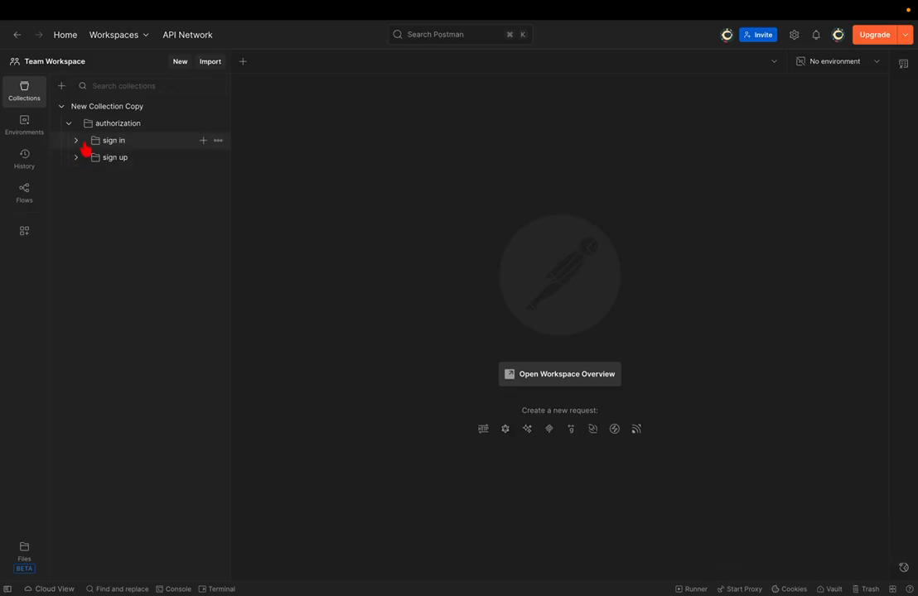
click(68, 124)
click(67, 125)
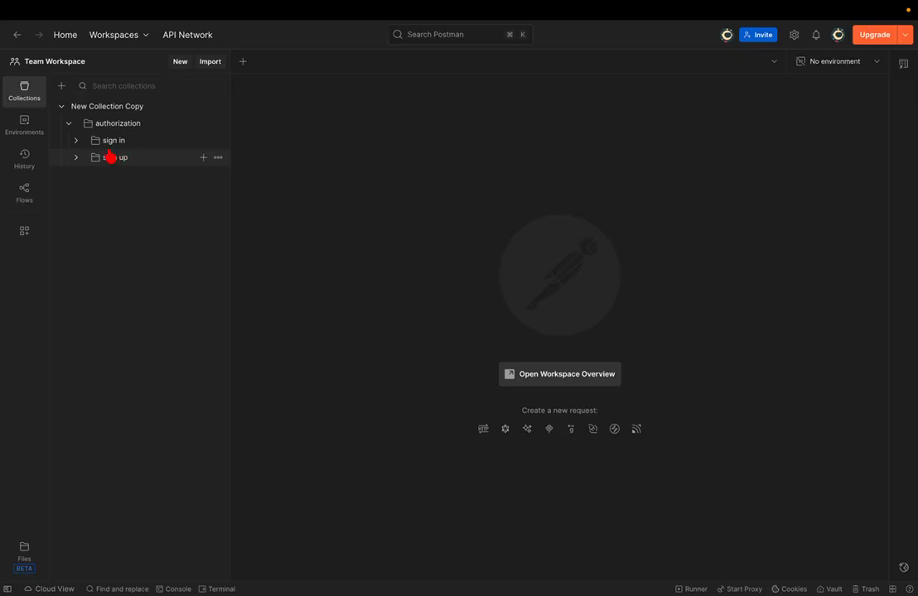
- Add and then delete a request in New Collection Copy, then add a New Folder at its root
click(68, 124)
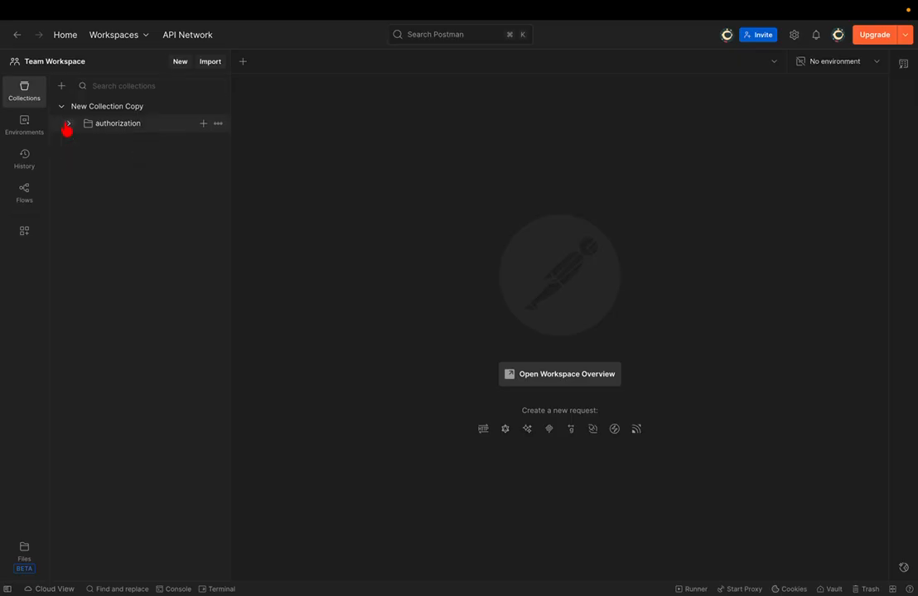
click(141, 114)
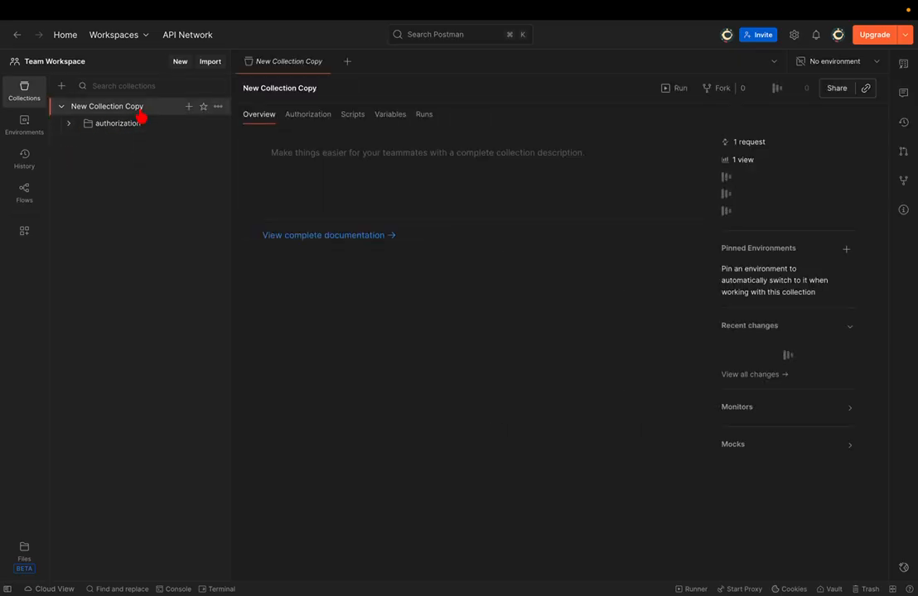
click(217, 108)
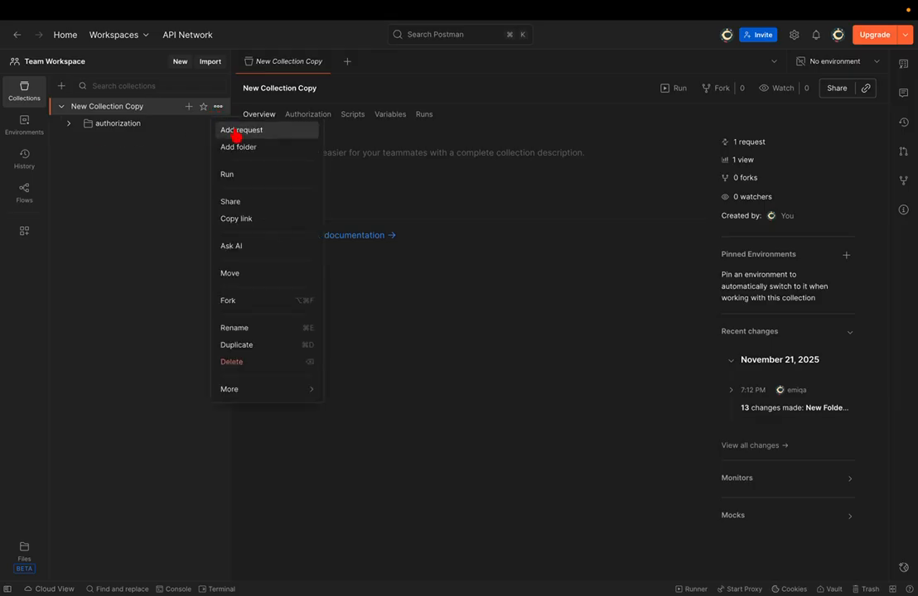
click(232, 130)
click(177, 142)
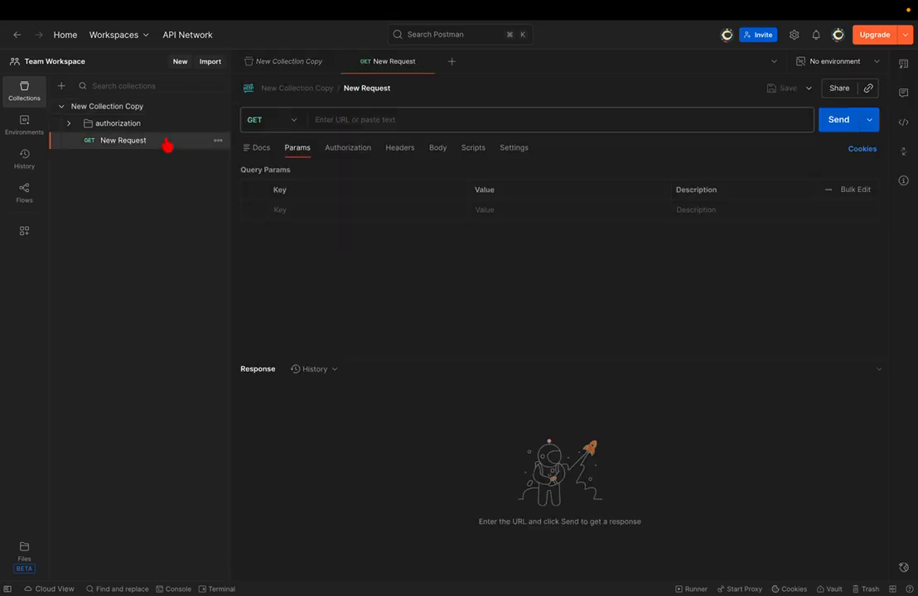
key(super+BackSpace)
key(Return)
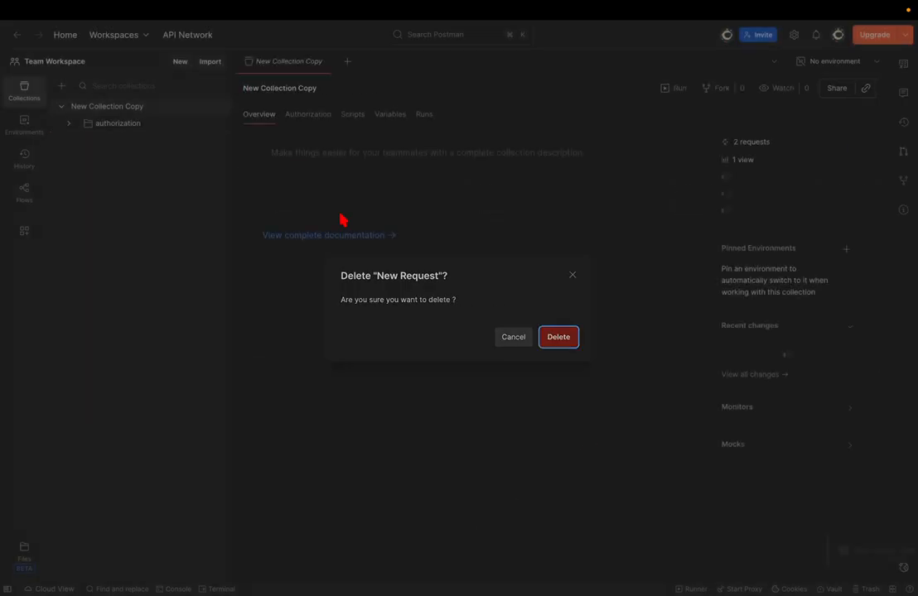
click(217, 106)
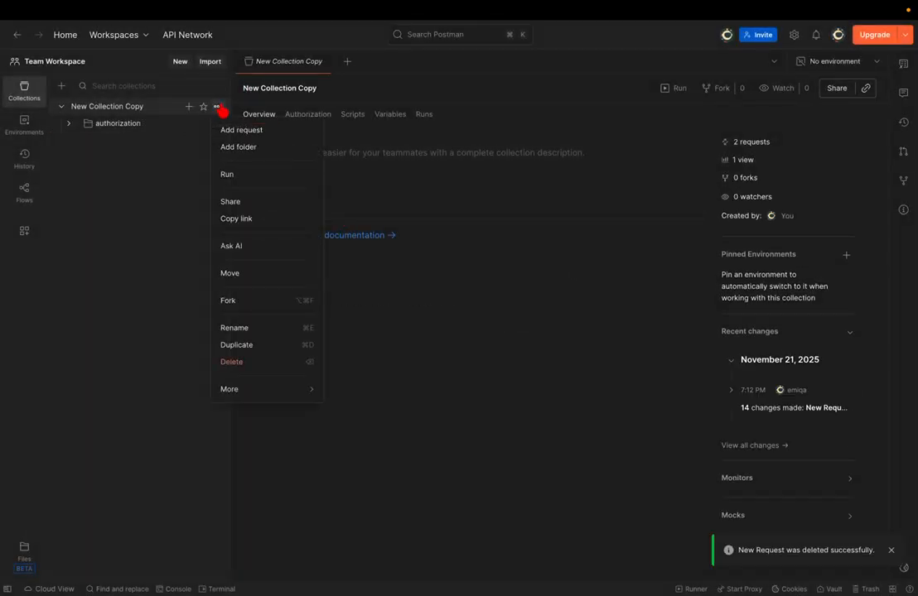
click(230, 147)
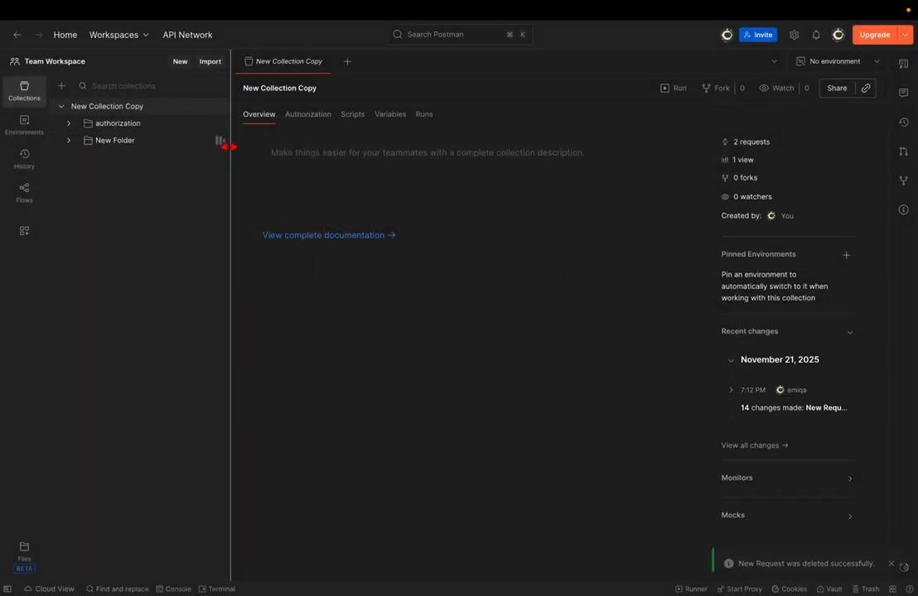
- Rename the New Folder to 'filter' and add another New Folder to New Collection Copy
click(159, 143)
double_click(159, 143)
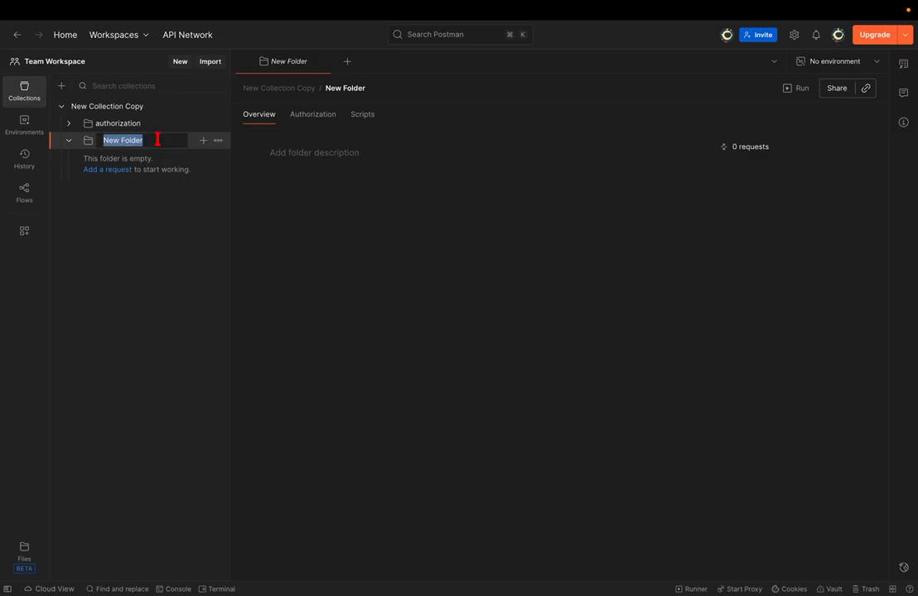
text(filter)
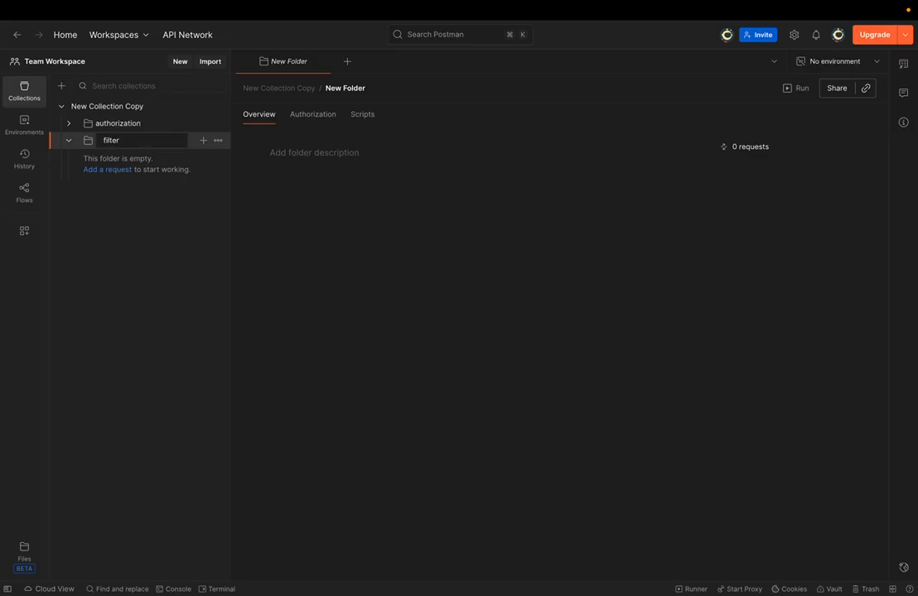
key(Return)
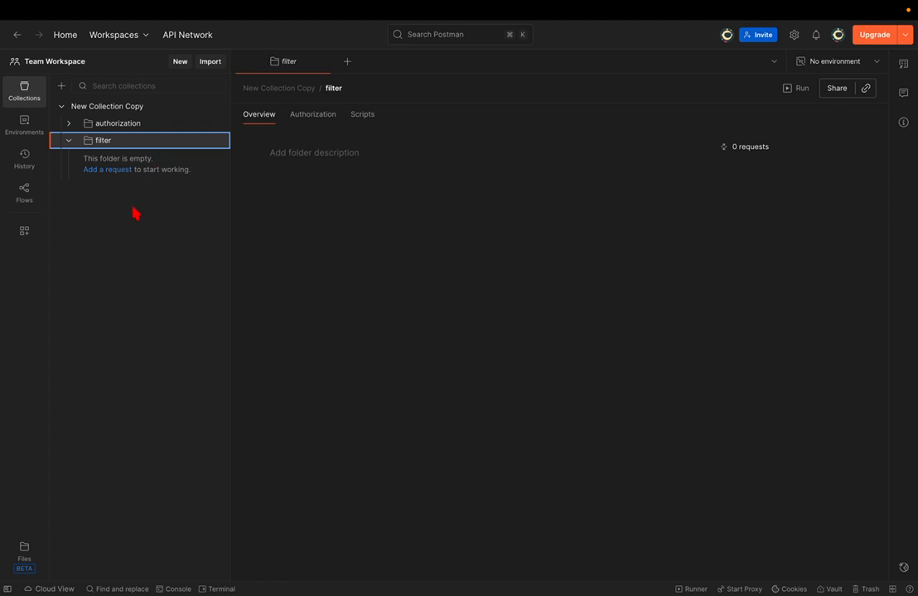
click(217, 107)
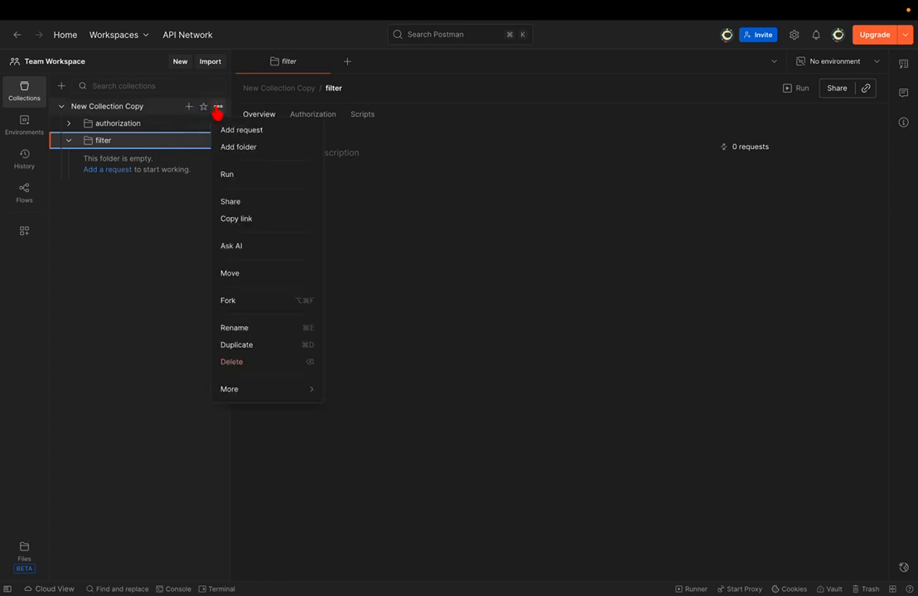
click(240, 147)
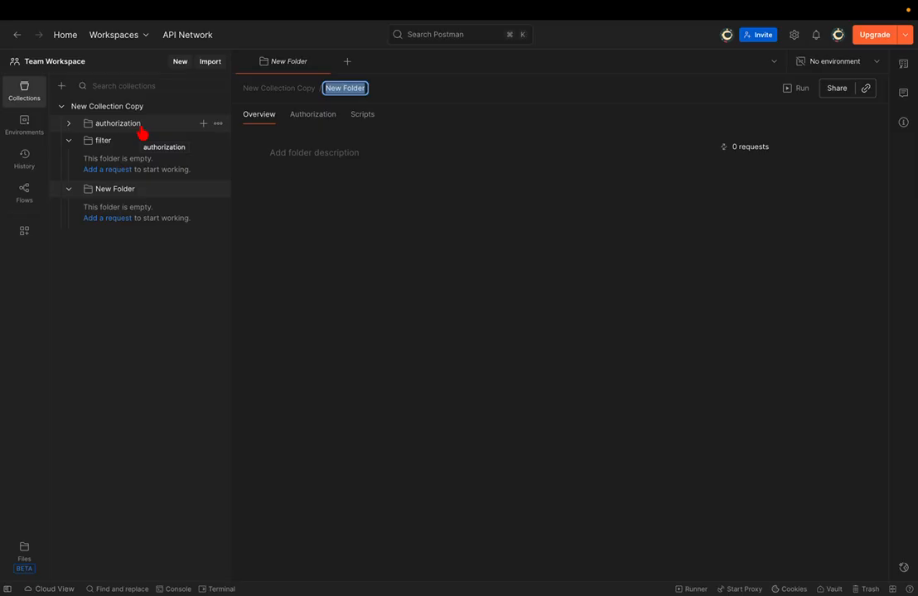
- Rename the second New Folder to 'card' and collapse the filter folder
click(218, 191)
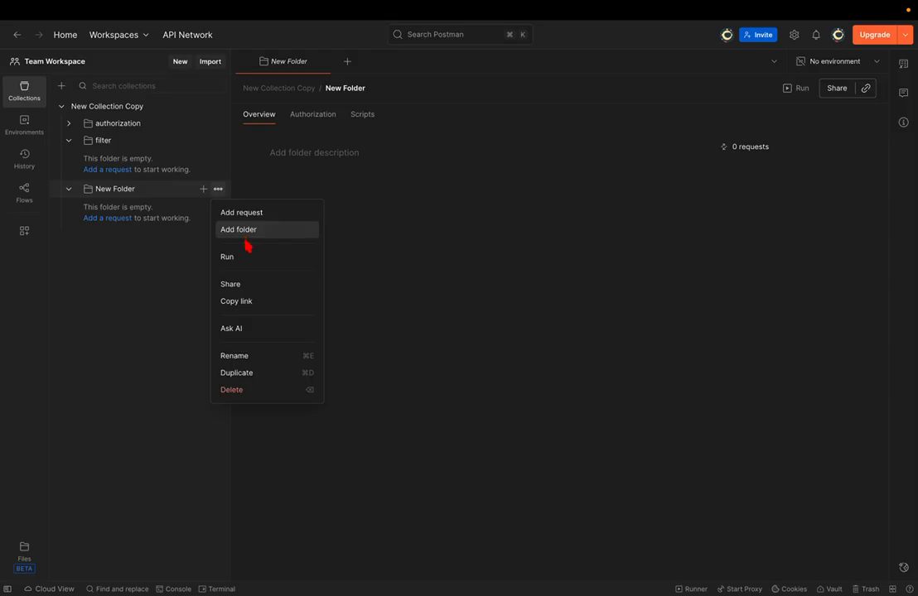
click(152, 192)
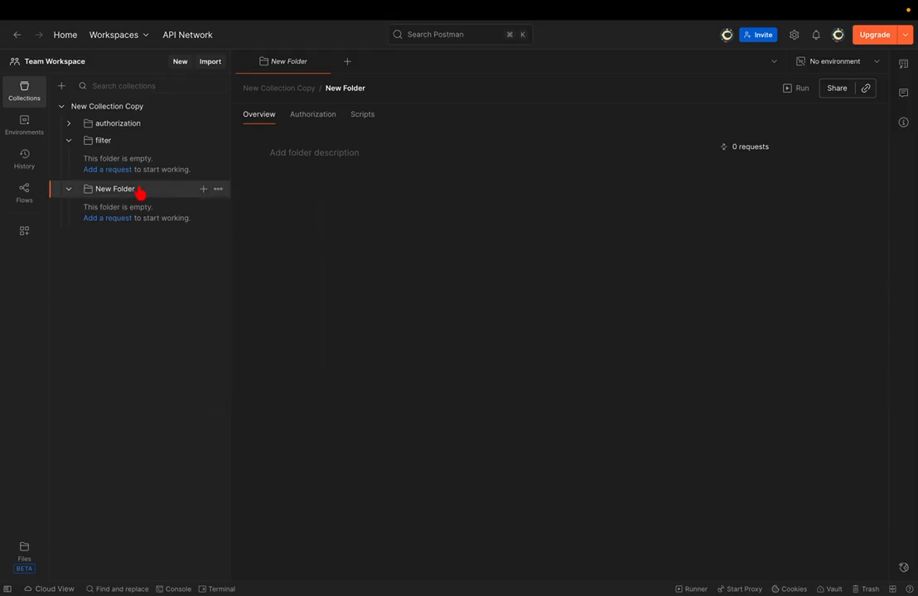
double_click(139, 190)
text(card)
key(Return)
click(69, 145)
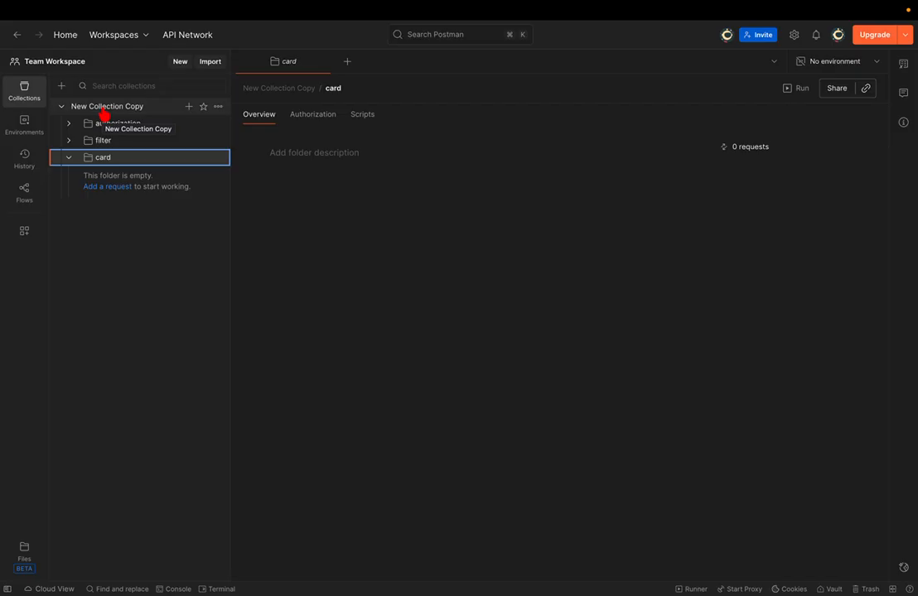
- Collapse card, drag authorization without changing the folder order, then re-expand card
click(71, 159)
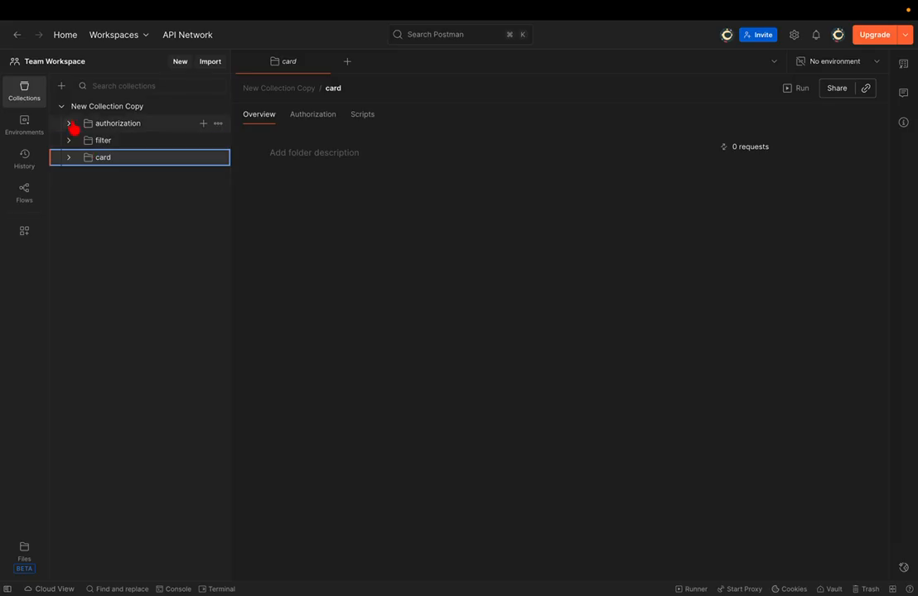
drag(74, 128, 74, 129)
drag(73, 128, 76, 139)
click(69, 159)
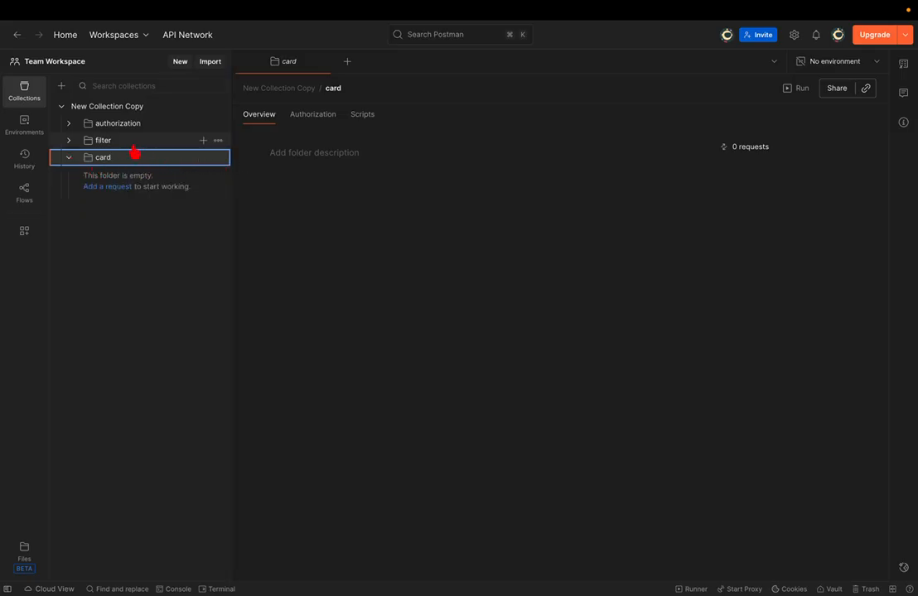
- Add two requests to the card folder named 'create card' and 'edit card'
click(218, 158)
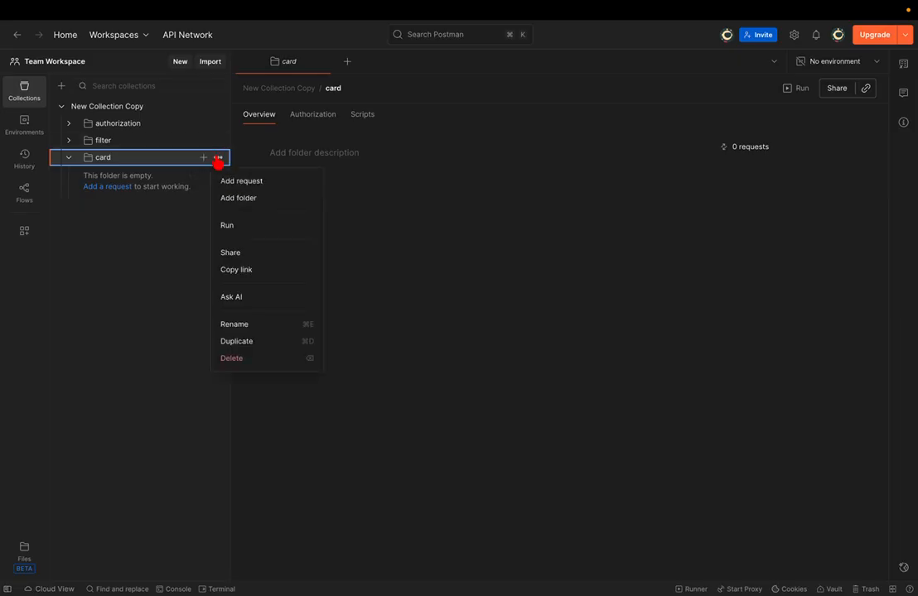
click(250, 184)
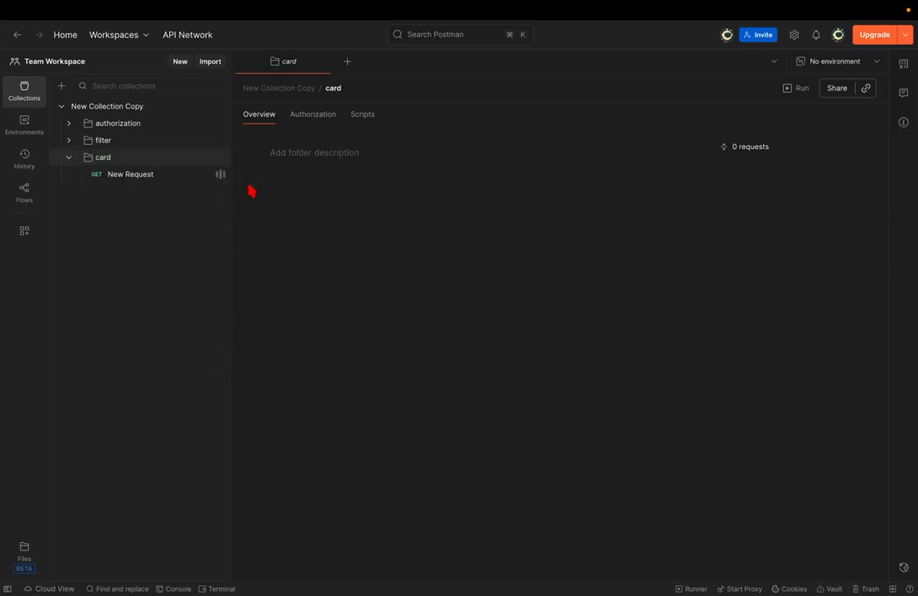
click(218, 176)
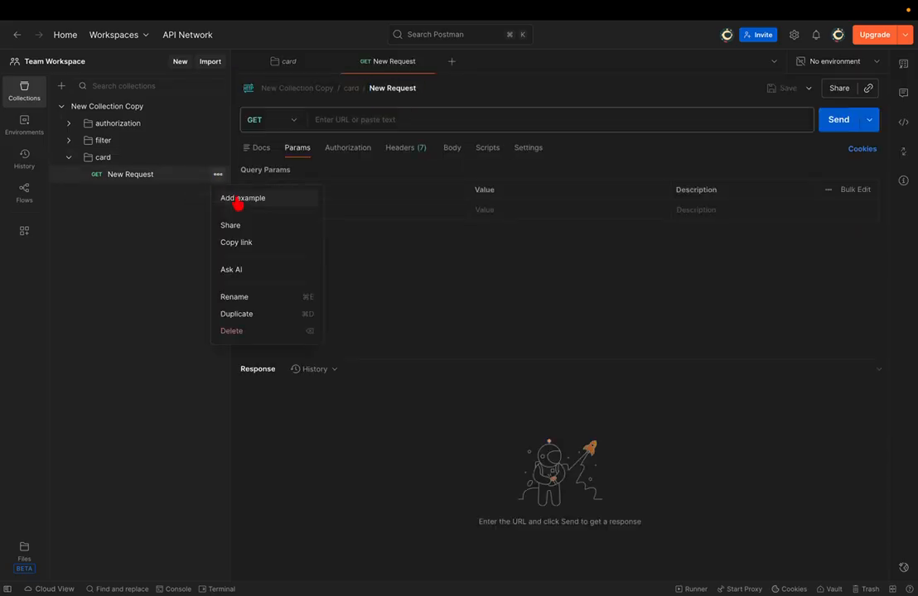
click(234, 302)
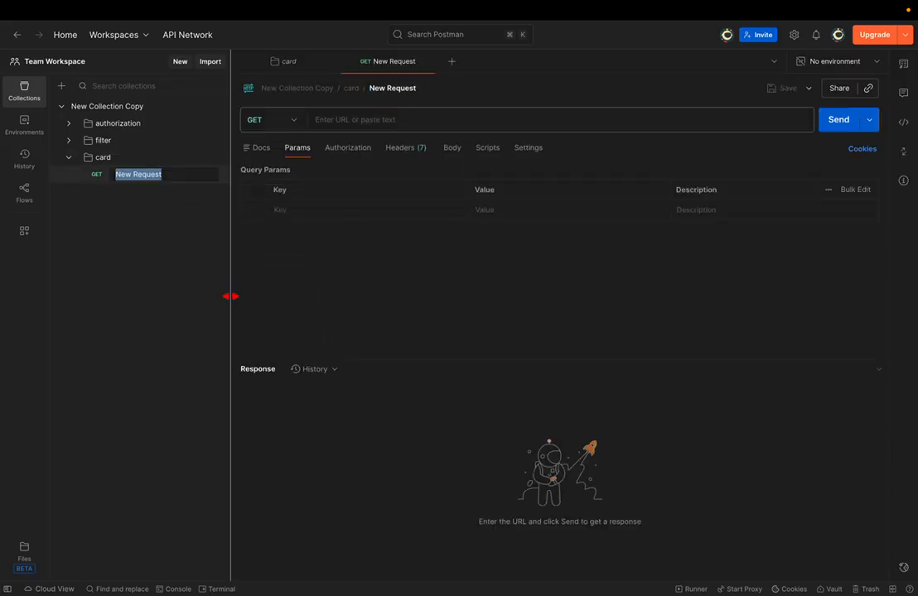
text(create card)
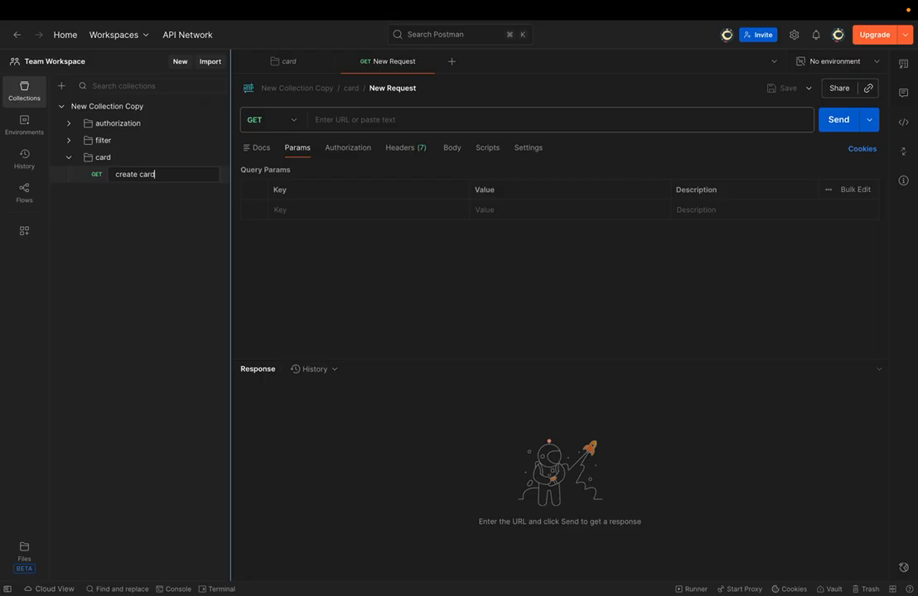
key(Return)
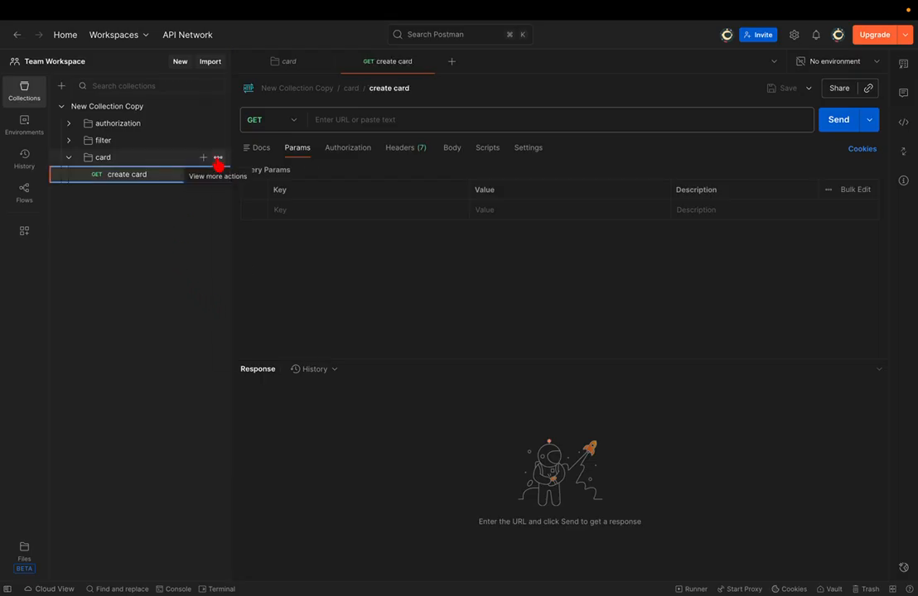
click(218, 158)
click(231, 181)
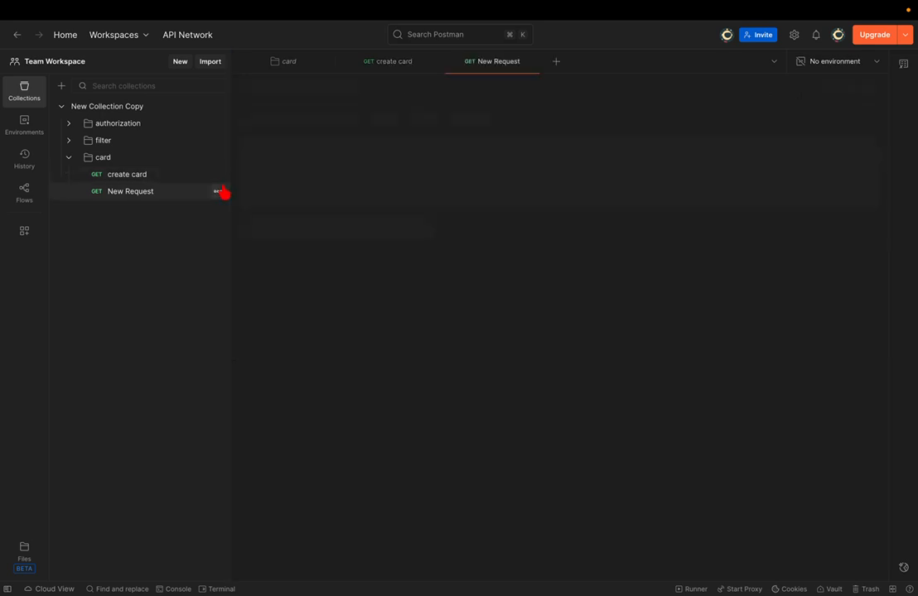
click(172, 197)
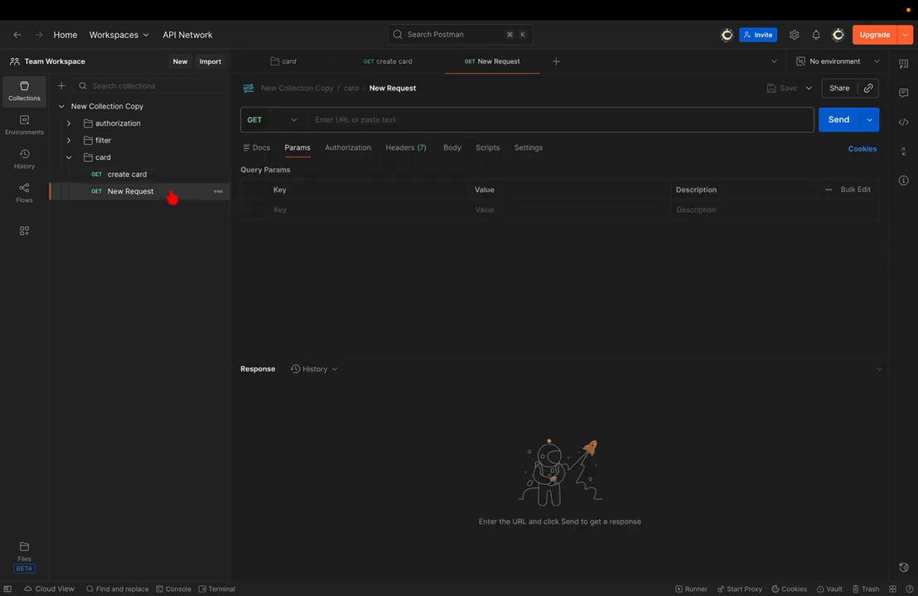
double_click(170, 193)
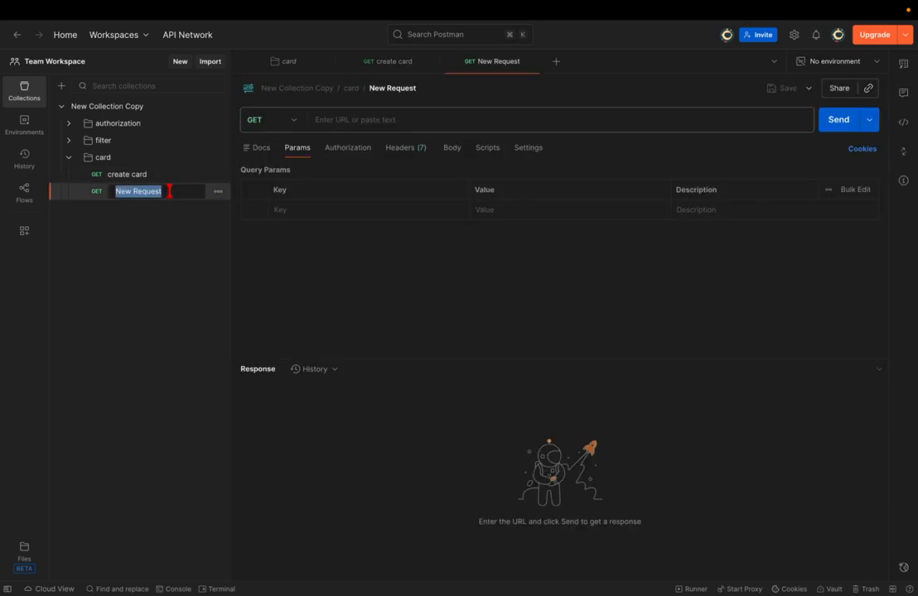
text(edit car)
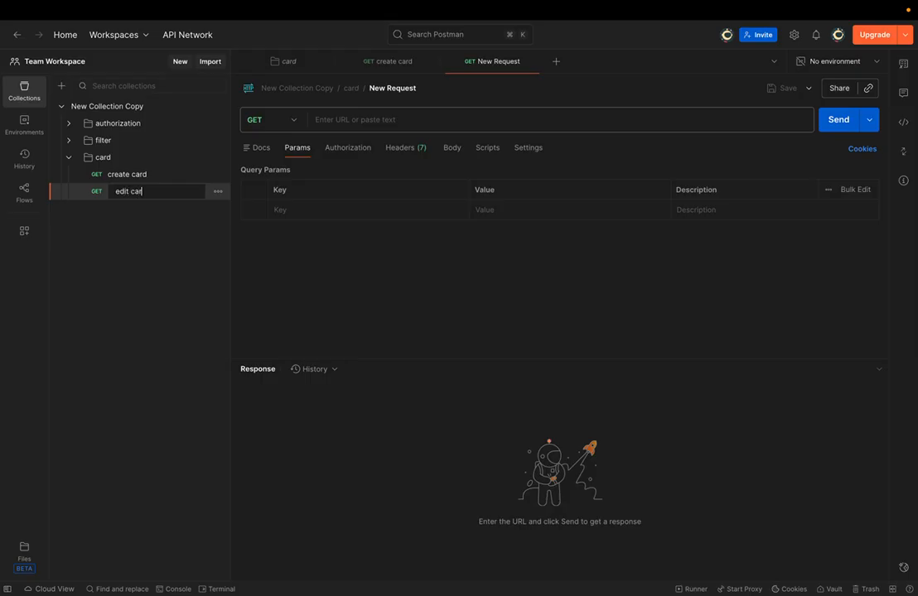
text(d)
key(Return)
- Add 'get card' and 'delete card' requests to card, then open create card
click(156, 161)
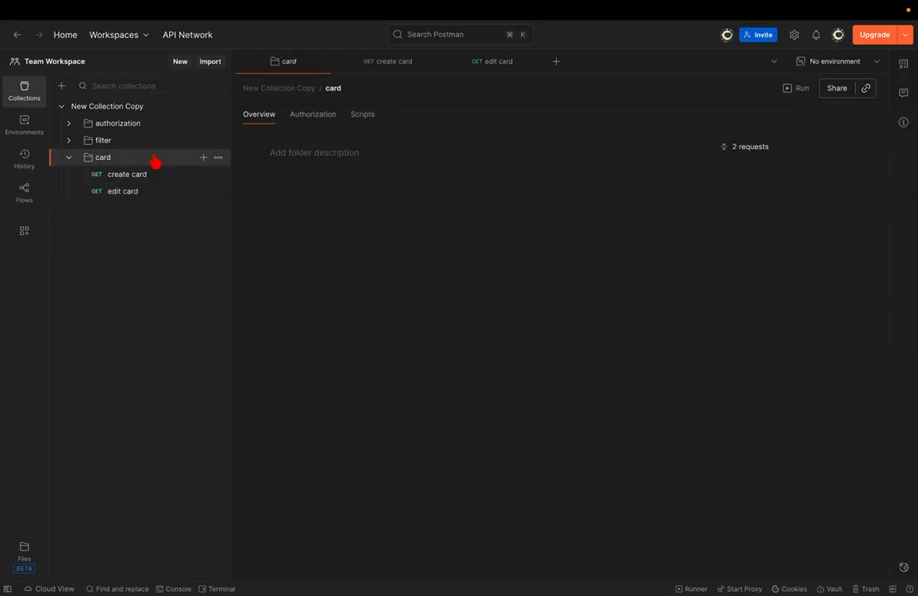
click(201, 158)
click(168, 209)
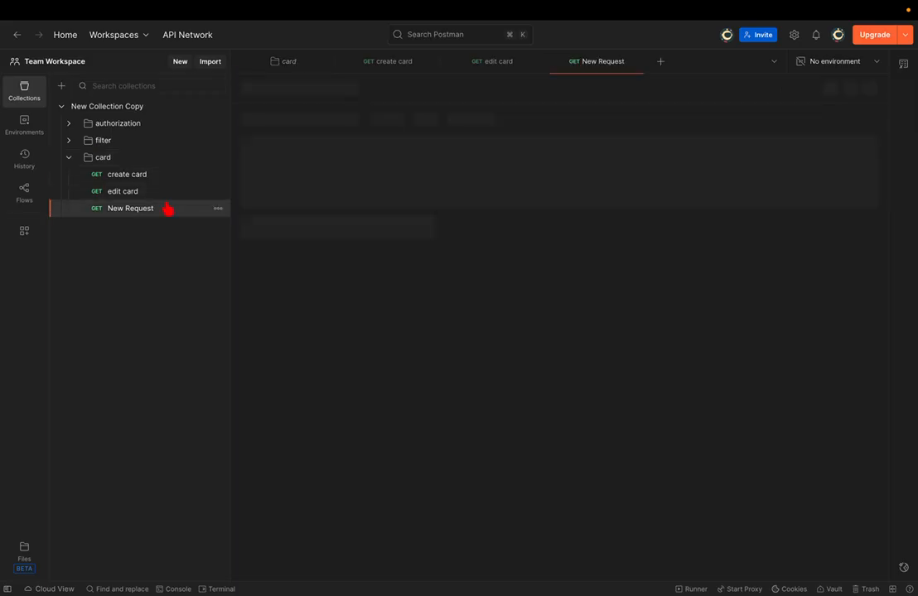
double_click(166, 207)
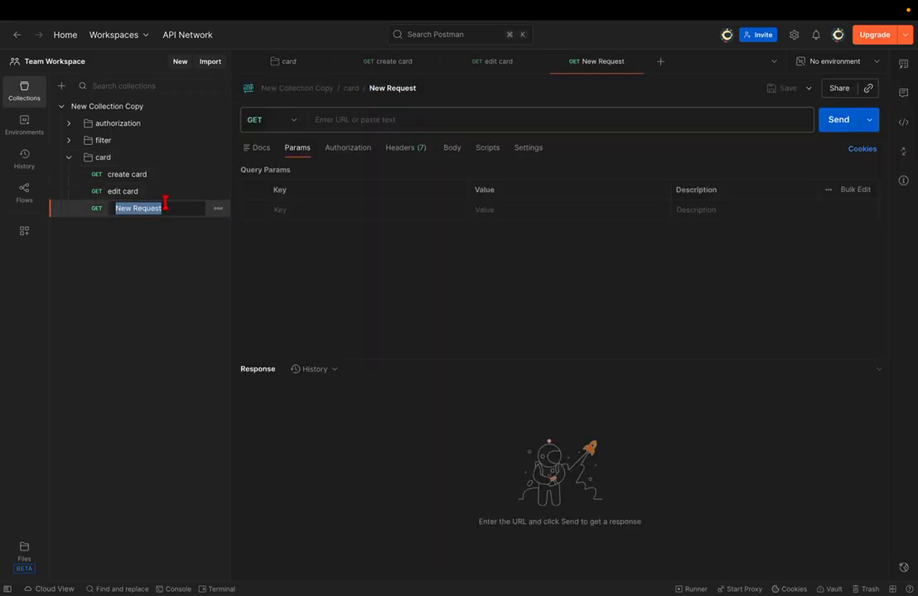
text(get card)
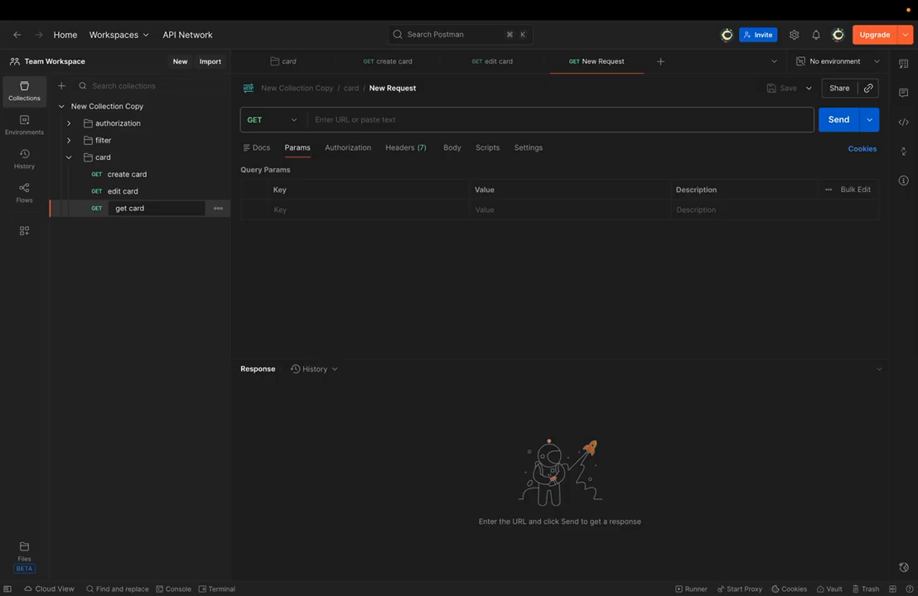
key(Return)
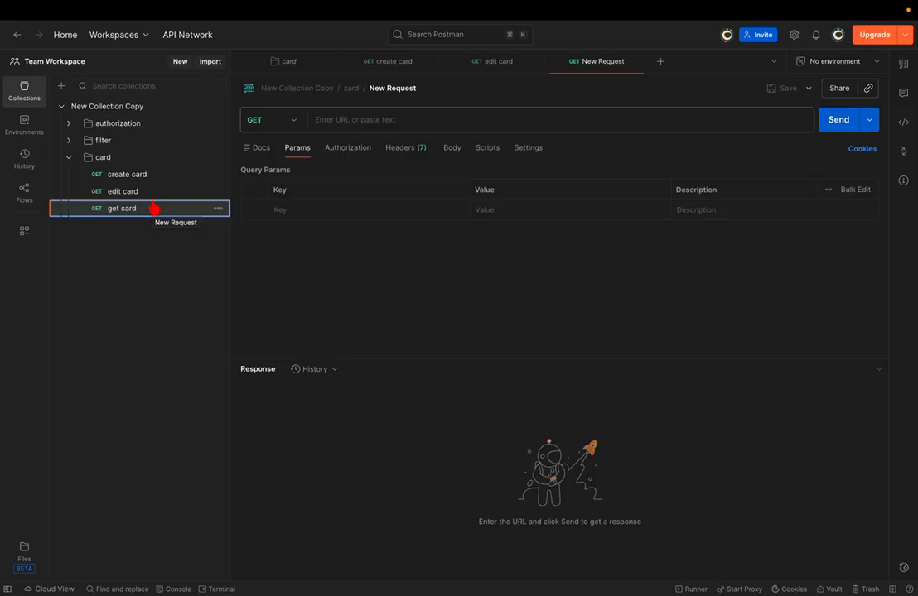
click(141, 159)
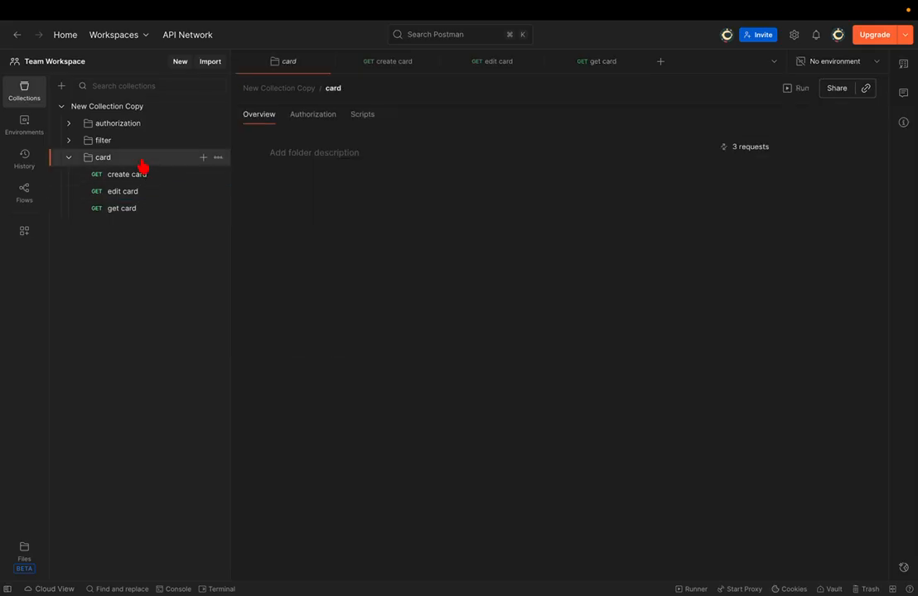
click(203, 157)
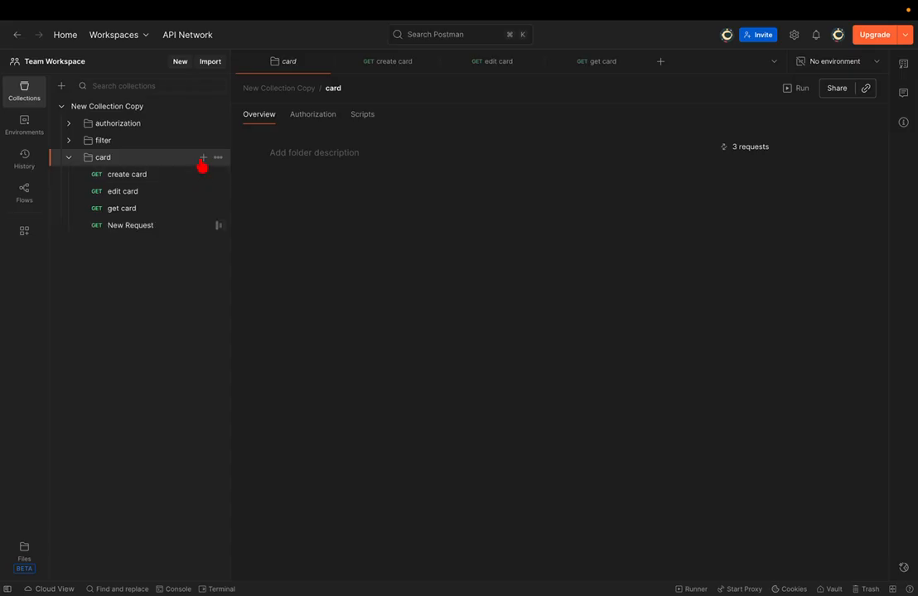
click(218, 226)
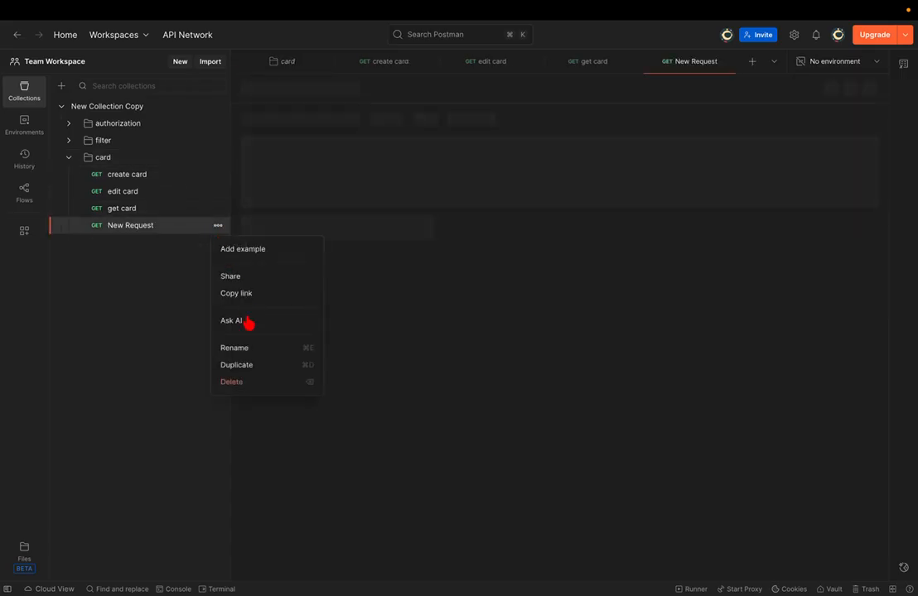
click(247, 348)
text(delete)
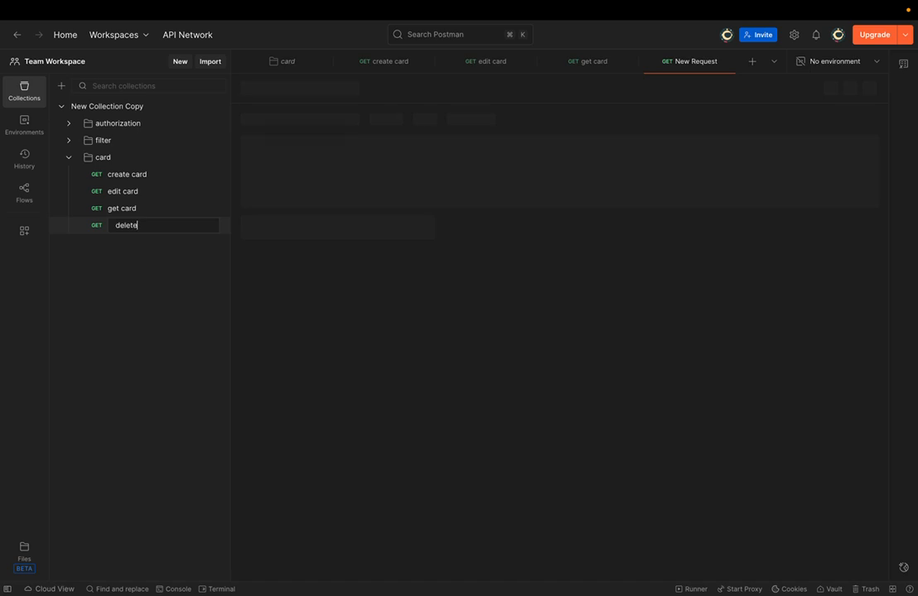
text( card)
key(Return)
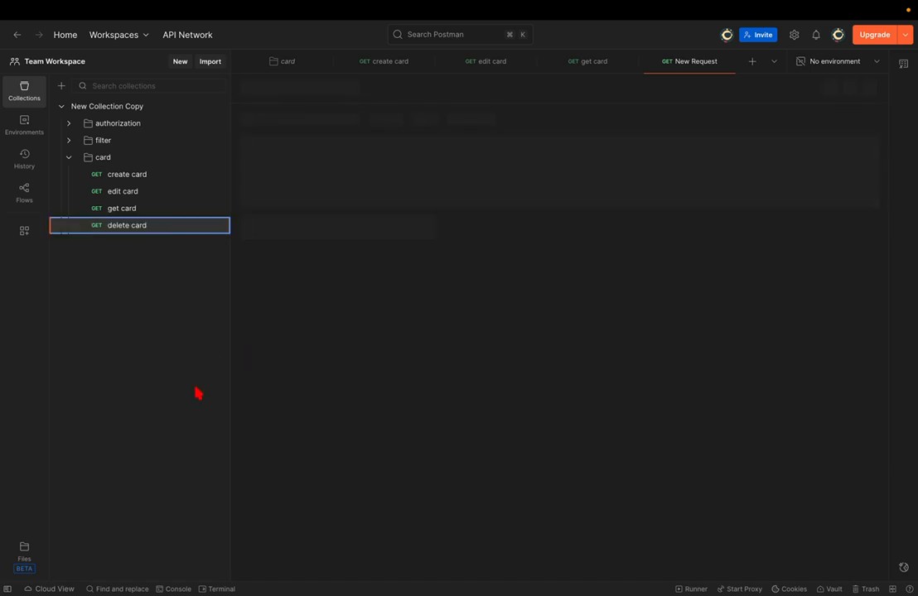
click(139, 176)
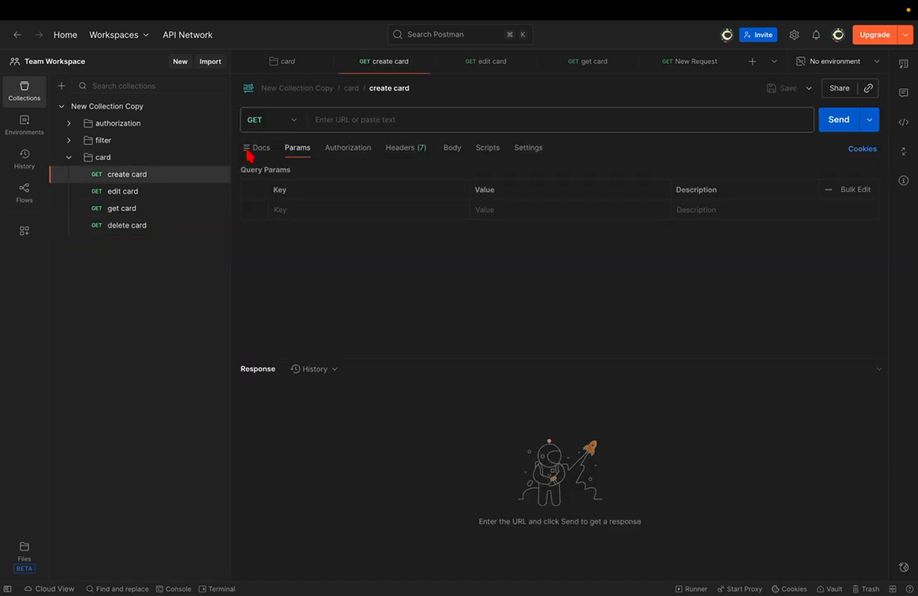
- Switch create card to the POST method and save it, then open edit card
click(258, 122)
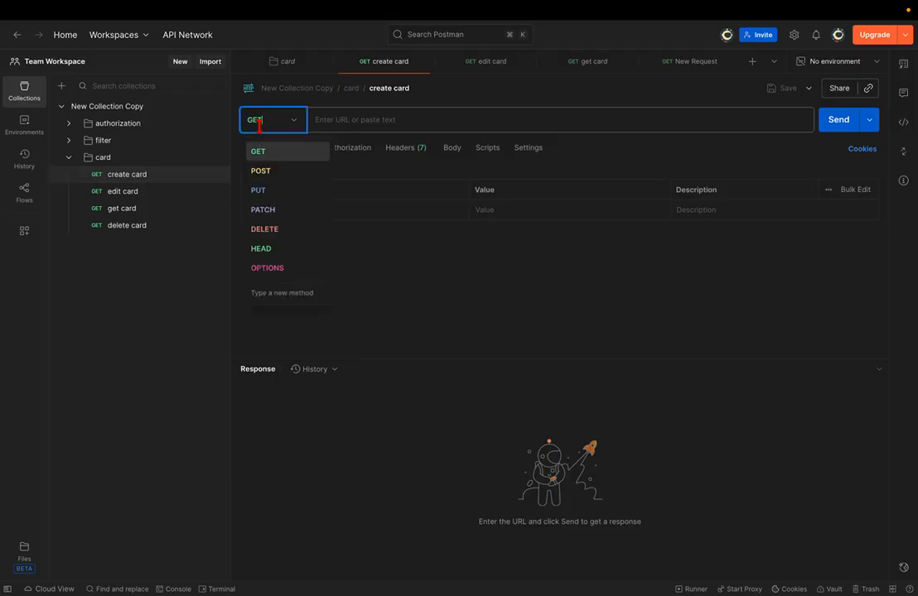
click(260, 171)
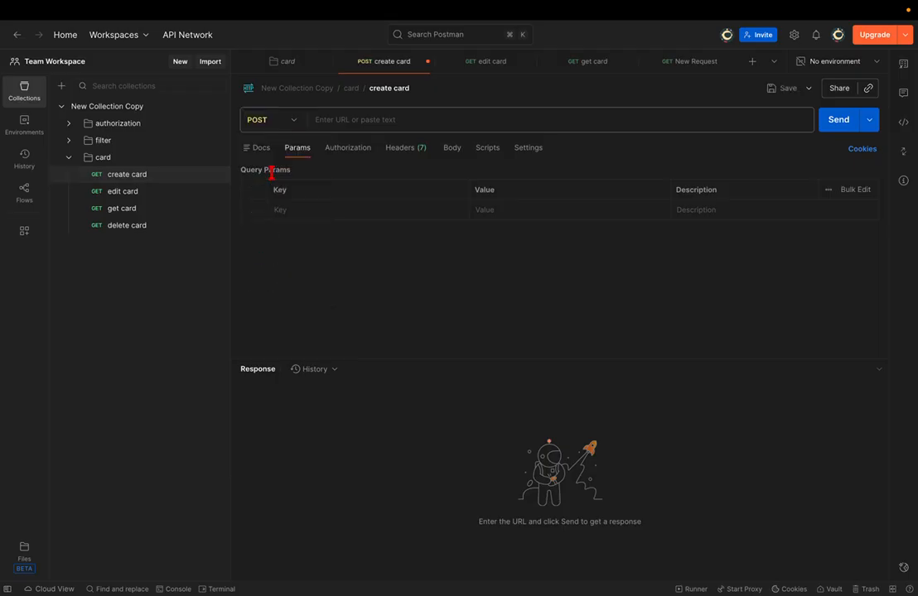
click(293, 121)
key(super+s)
click(139, 195)
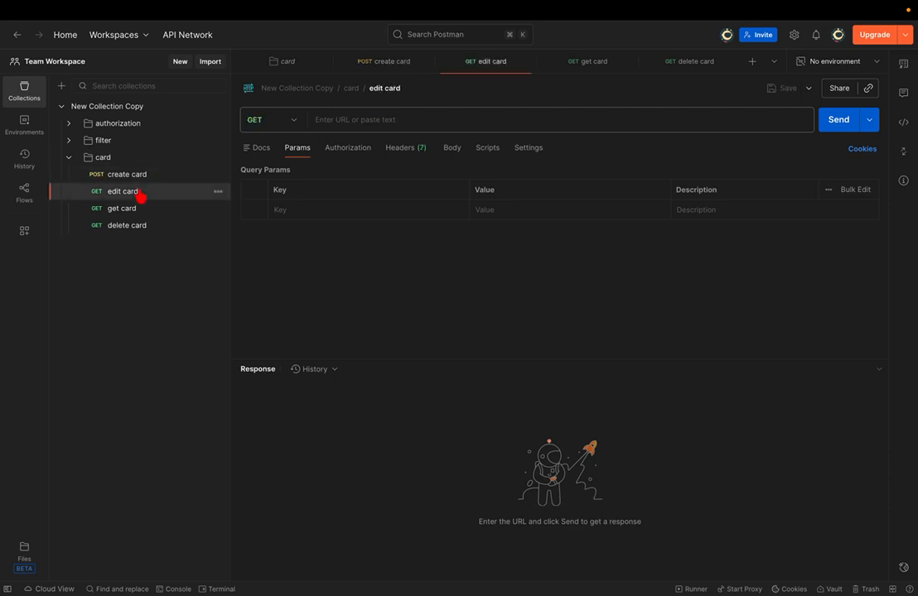
- Change the edit card request from GET to PUT and save it
click(219, 193)
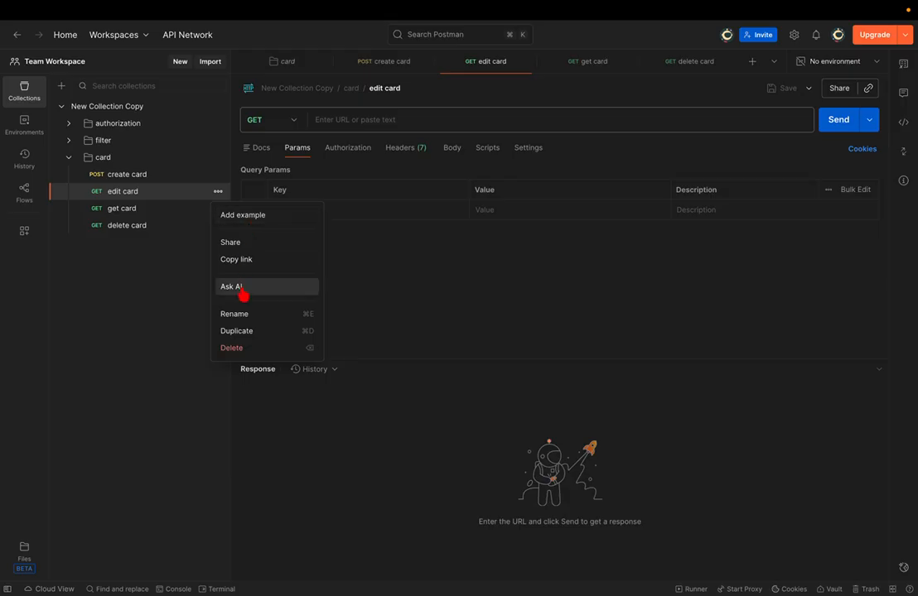
click(242, 318)
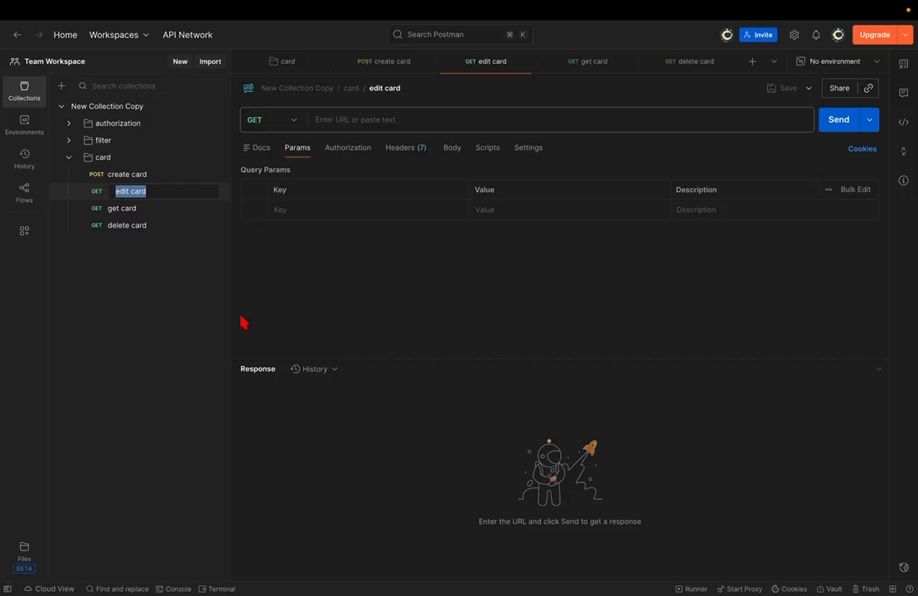
click(282, 123)
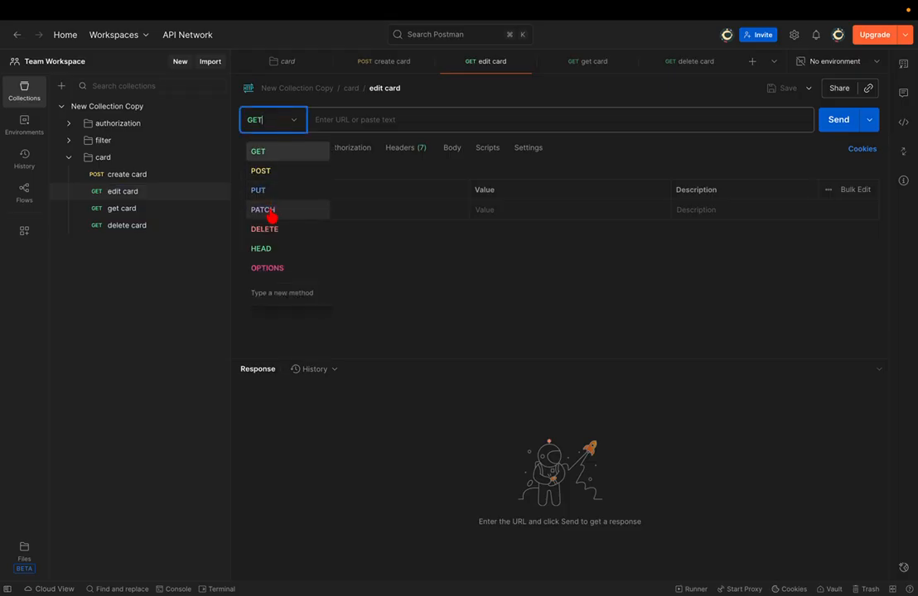
click(273, 197)
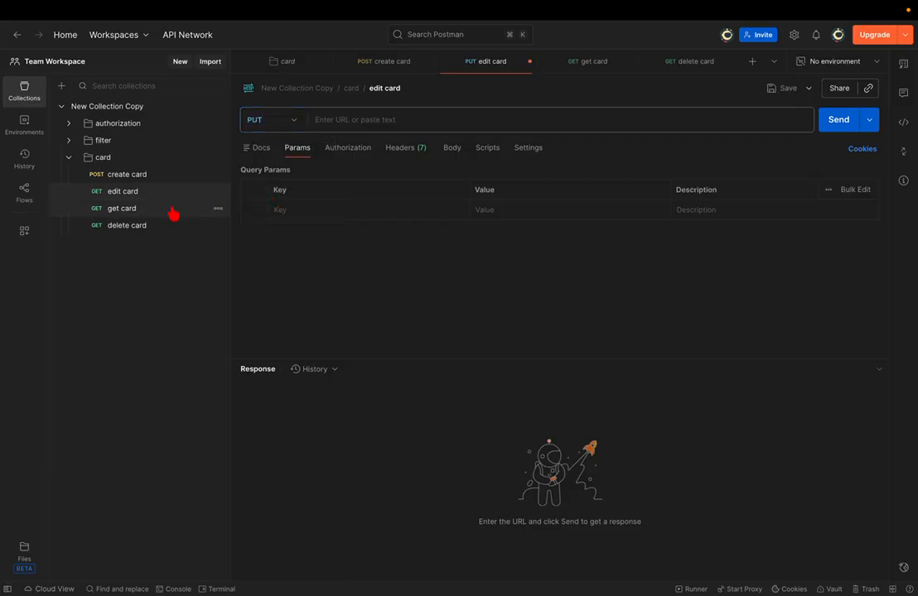
key(super+s)
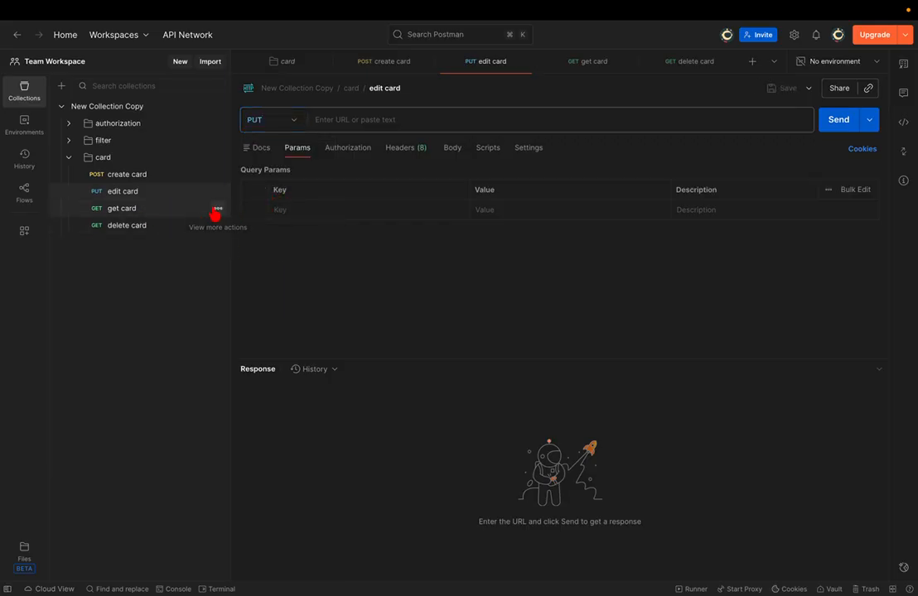
click(219, 209)
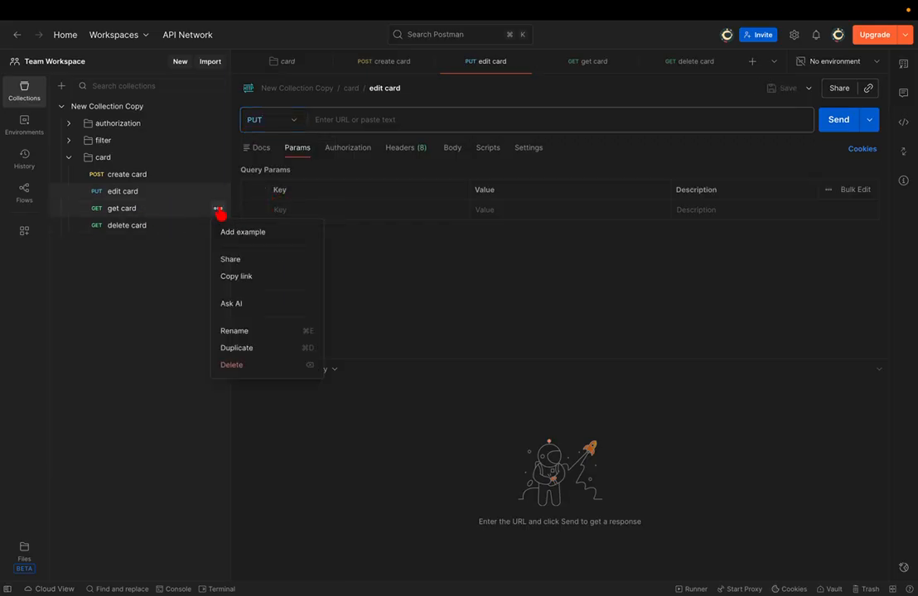
click(129, 289)
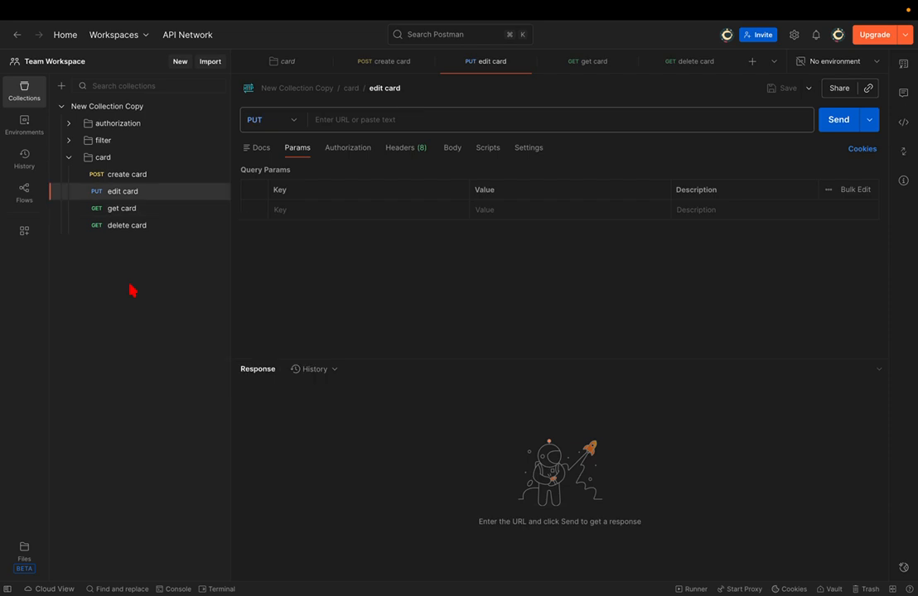
- Open get card, then set delete card to the DELETE method, cancelling an accidental delete
click(136, 210)
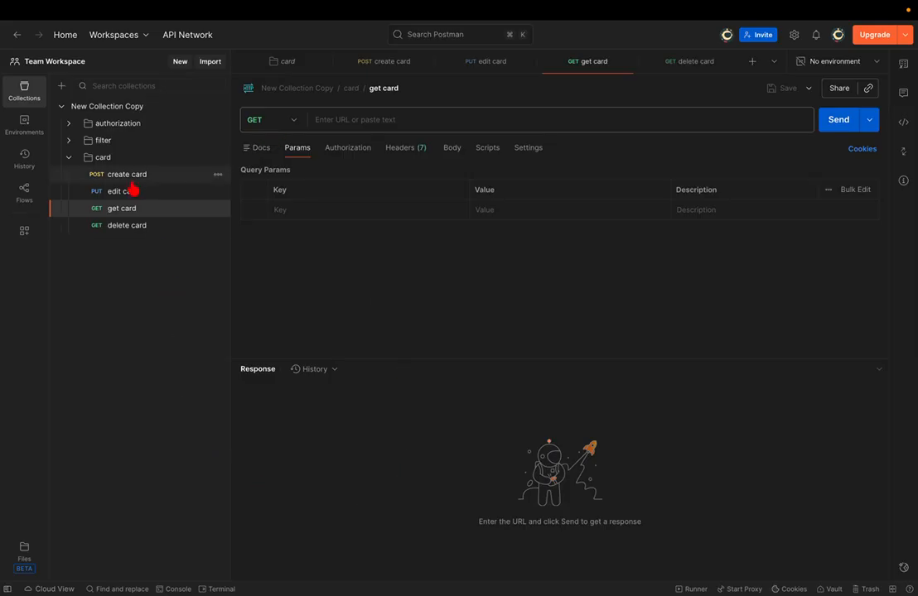
click(119, 234)
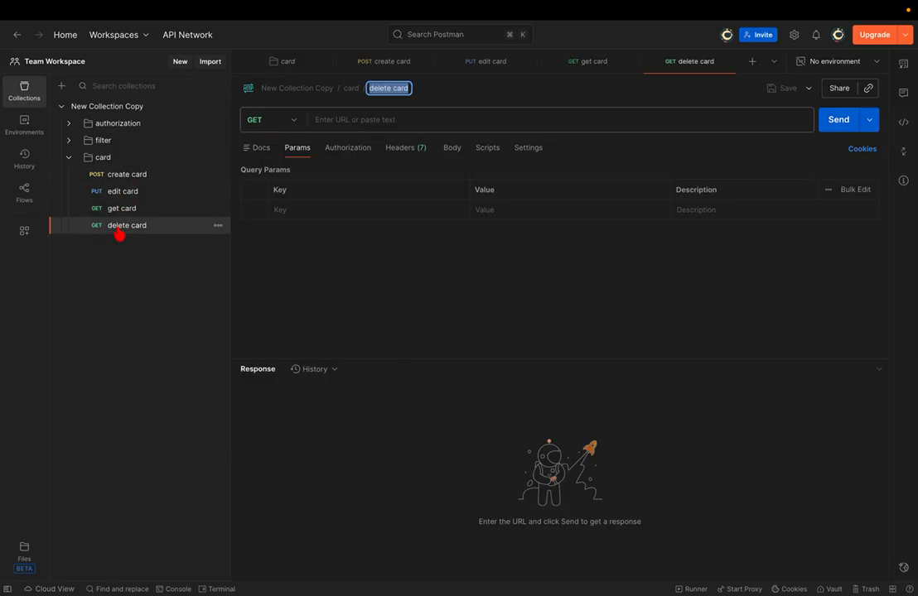
click(218, 230)
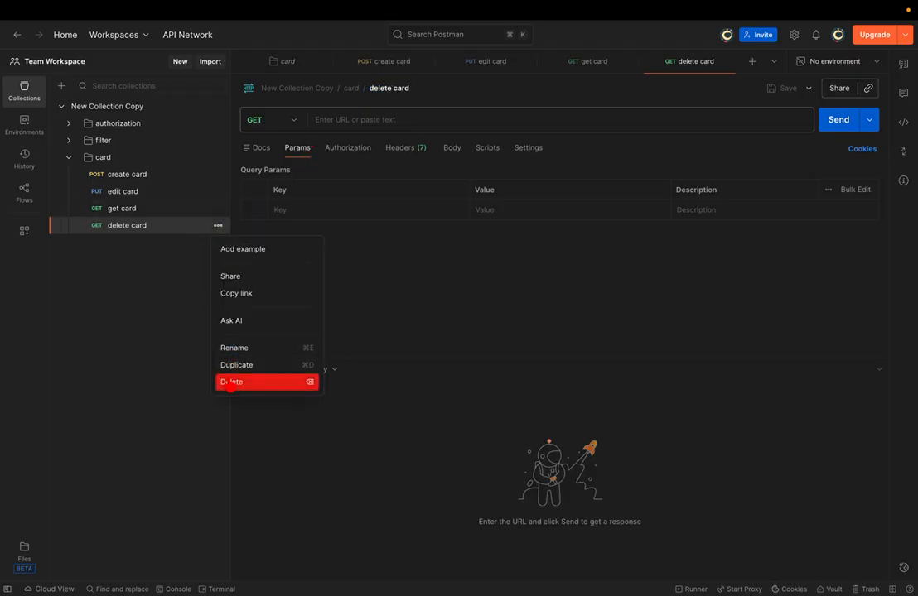
click(230, 382)
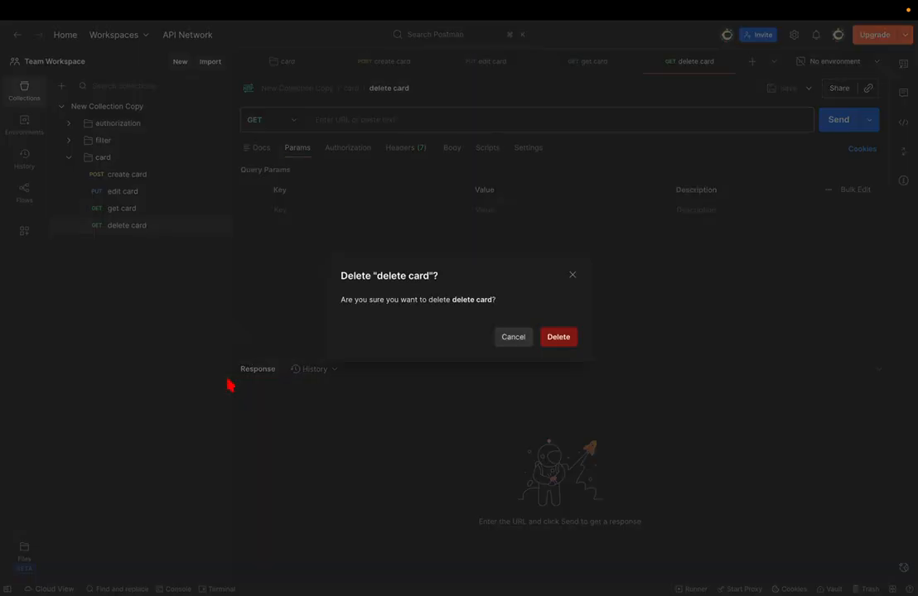
click(517, 337)
click(282, 121)
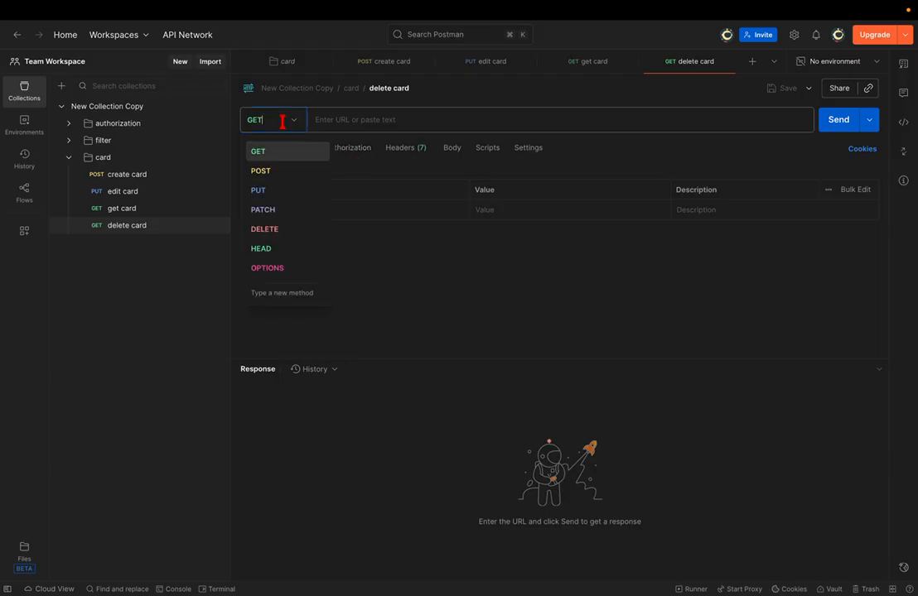
click(266, 229)
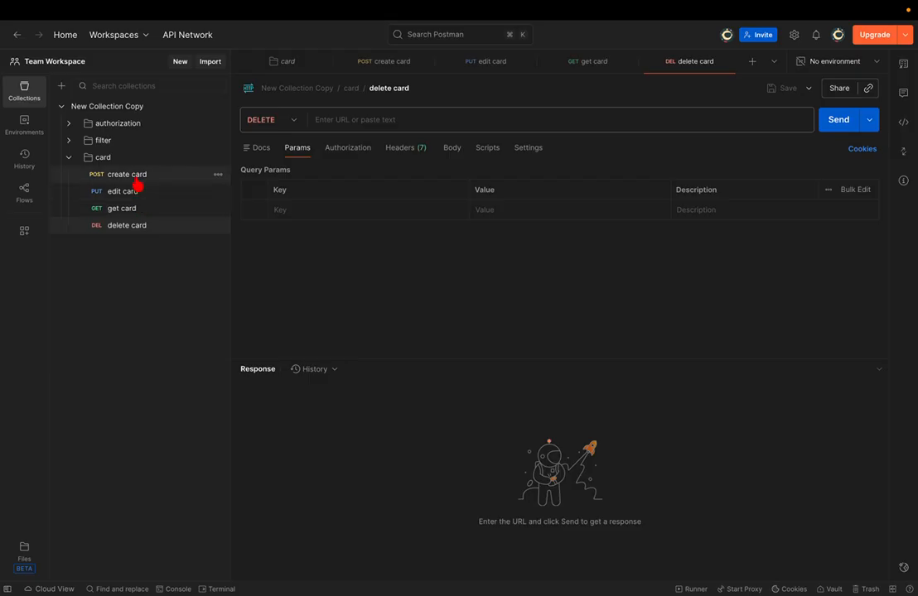
click(125, 227)
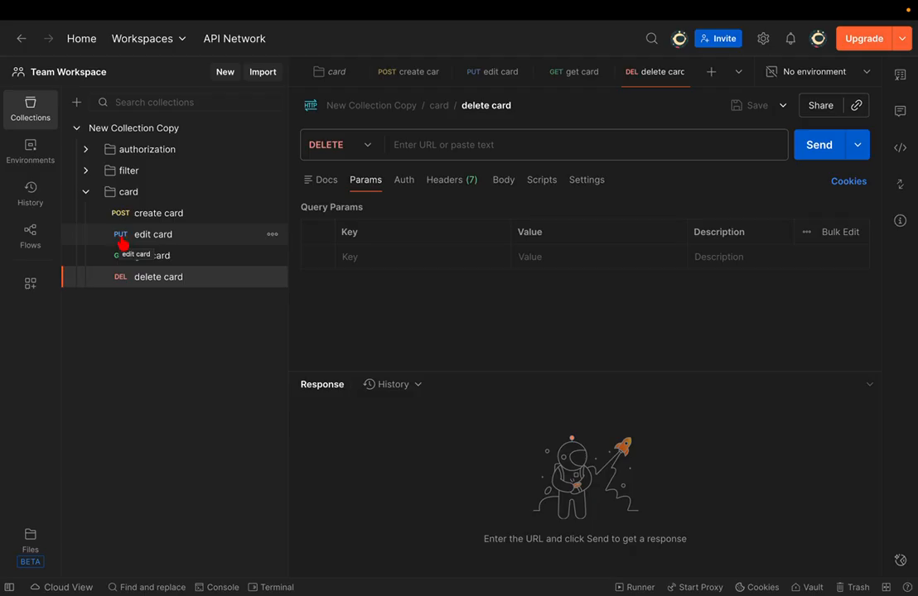
- Open and close the delete card method list, keeping DELETE, then reopen it
click(345, 154)
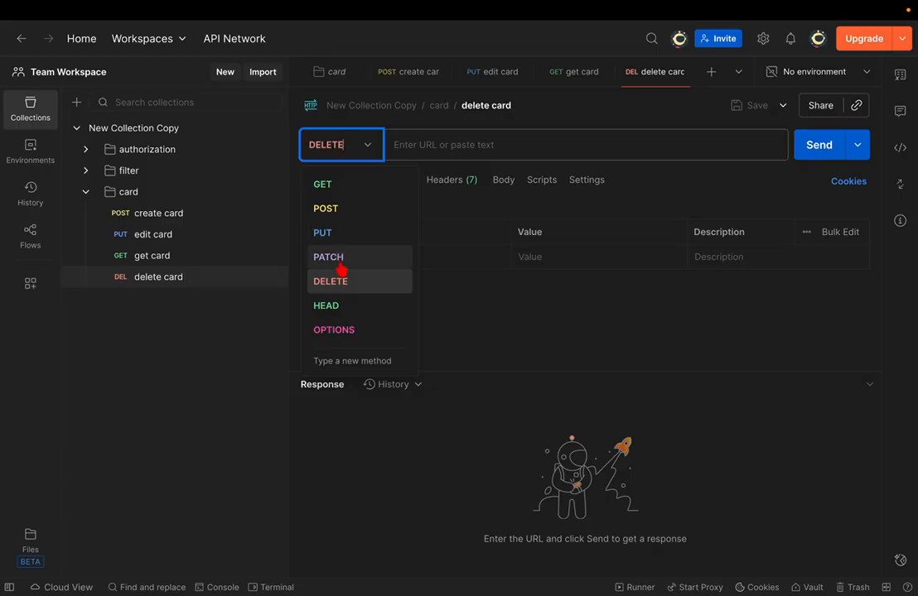
click(478, 319)
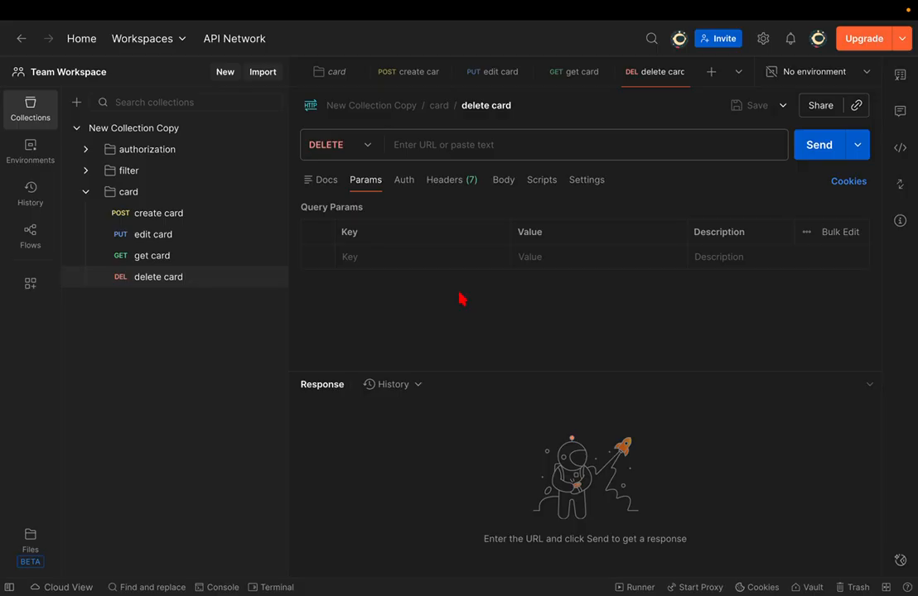
click(370, 149)
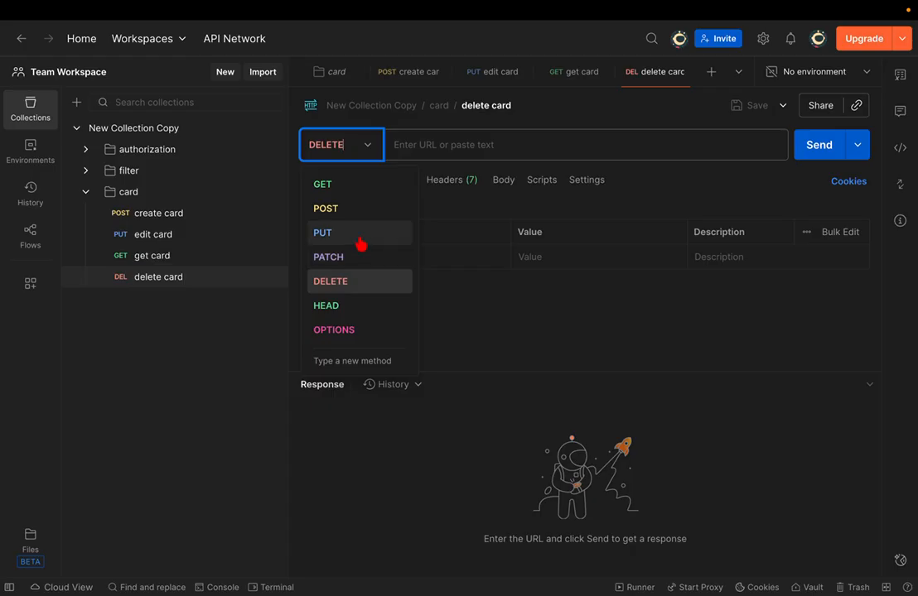
- Close the method list, reopen it, and close it again, leaving DELETE unchanged
click(502, 308)
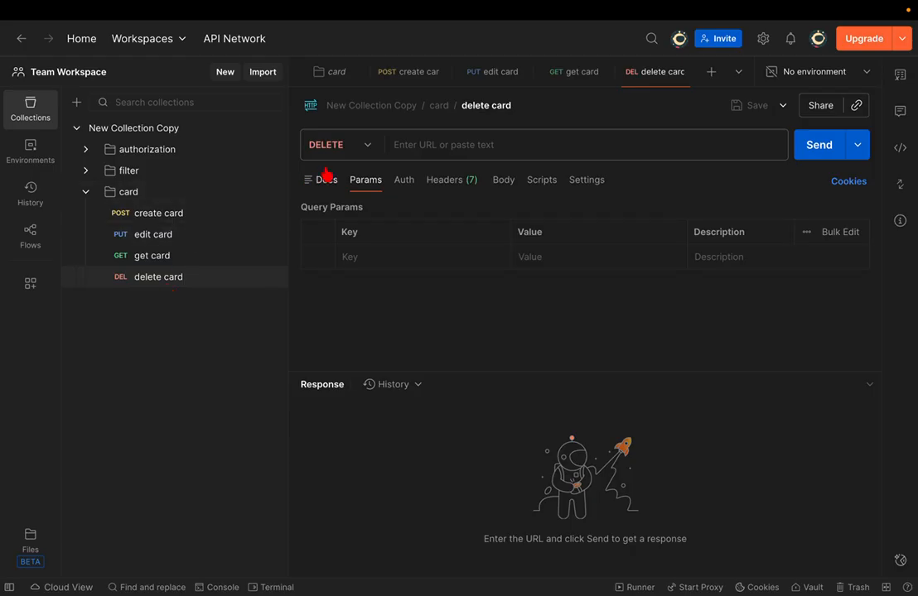
click(335, 145)
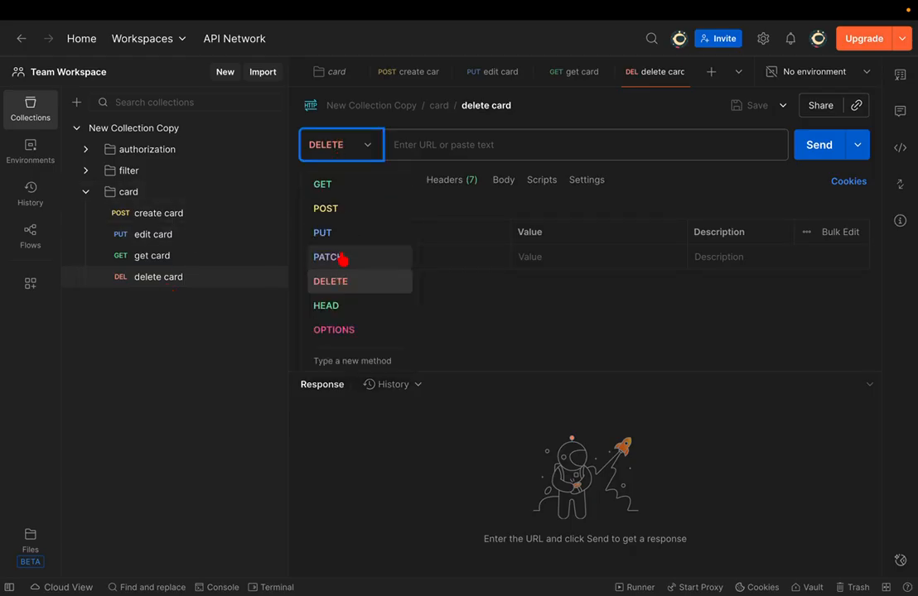
click(497, 342)
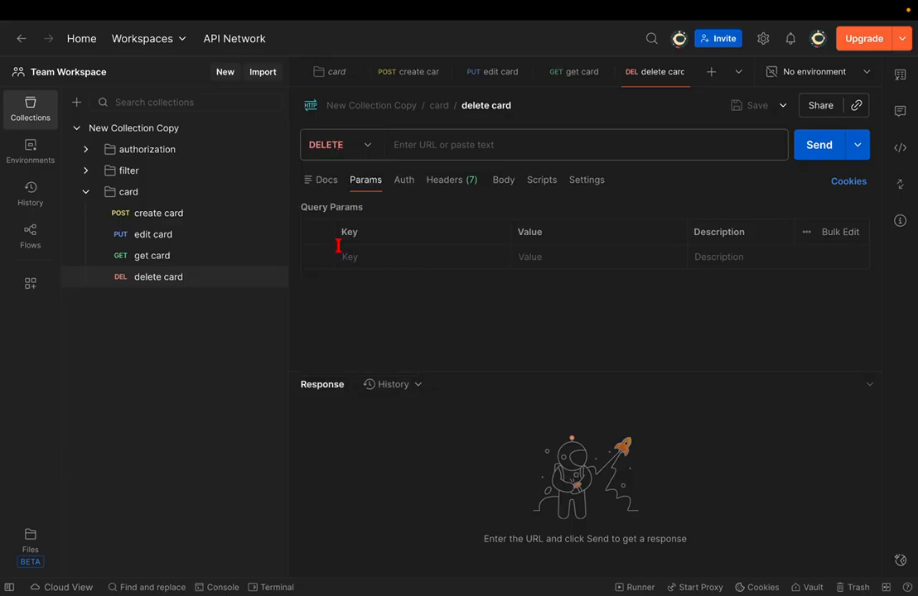
- Close all the card request tabs and view the Environments list, which fails offline
key(ctrl+w)
key(ctrl+w)
key(ctrl+w)
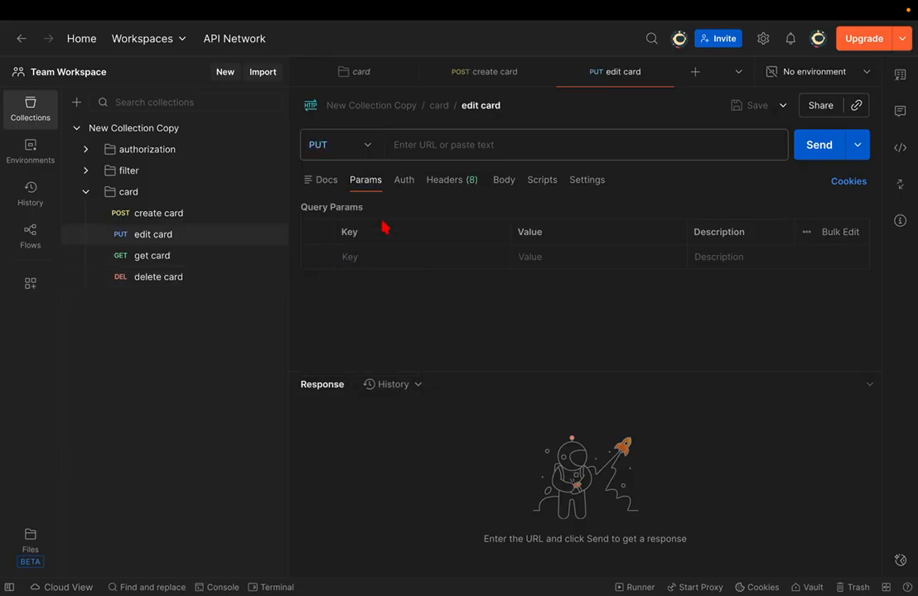
key(ctrl+w)
key(ctrl+w)
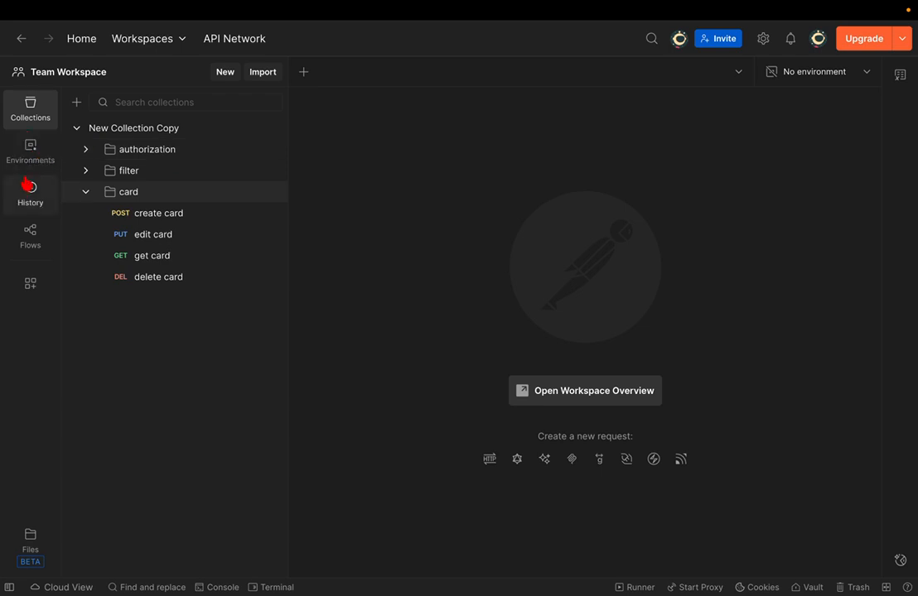
click(35, 153)
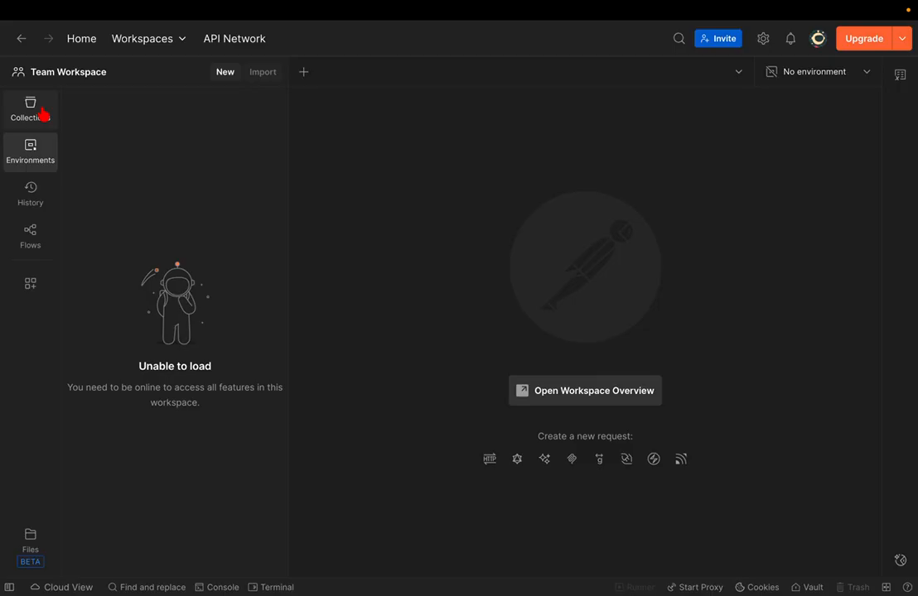
click(33, 162)
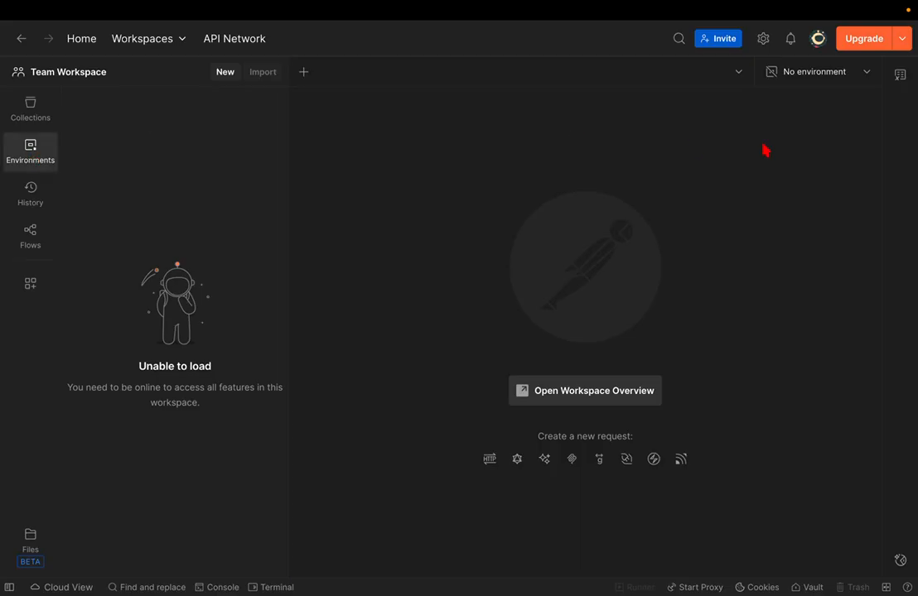
click(829, 74)
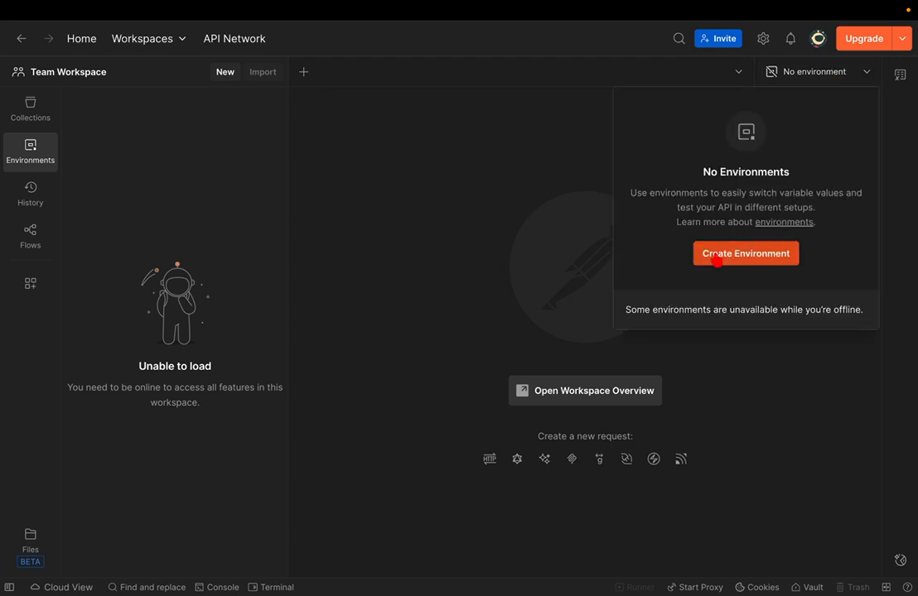
click(552, 237)
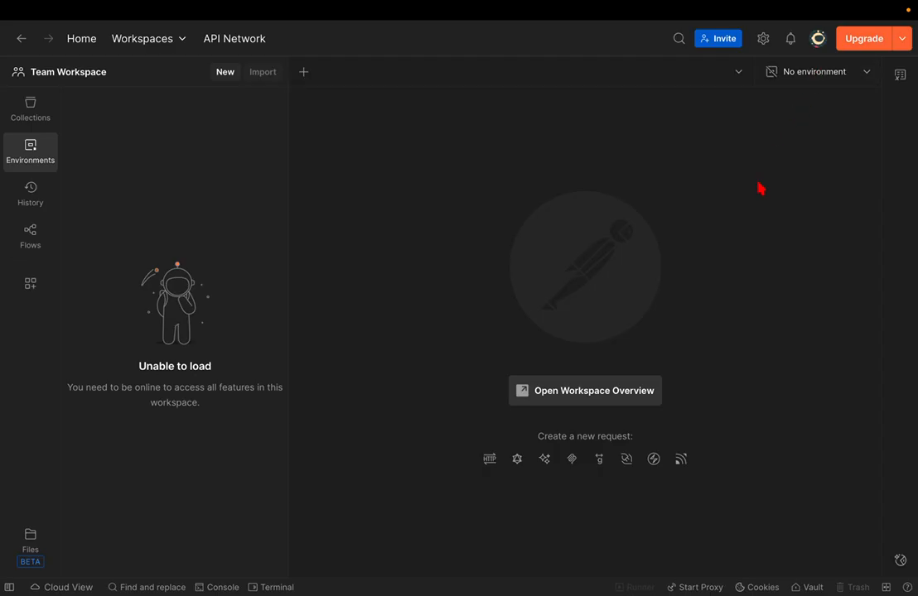
click(777, 81)
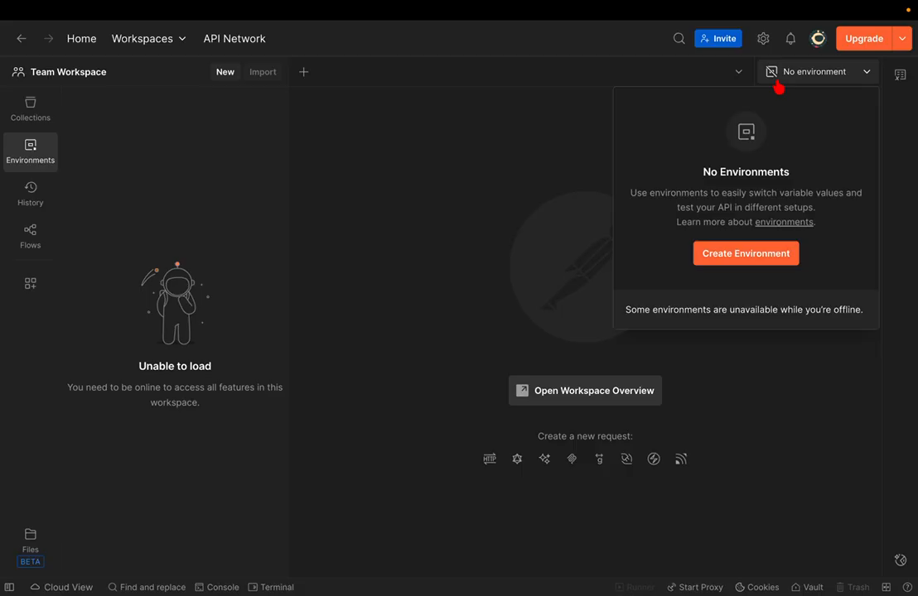
- Return to Collections and check the Wi-Fi connection while the collection tree reloads
click(553, 146)
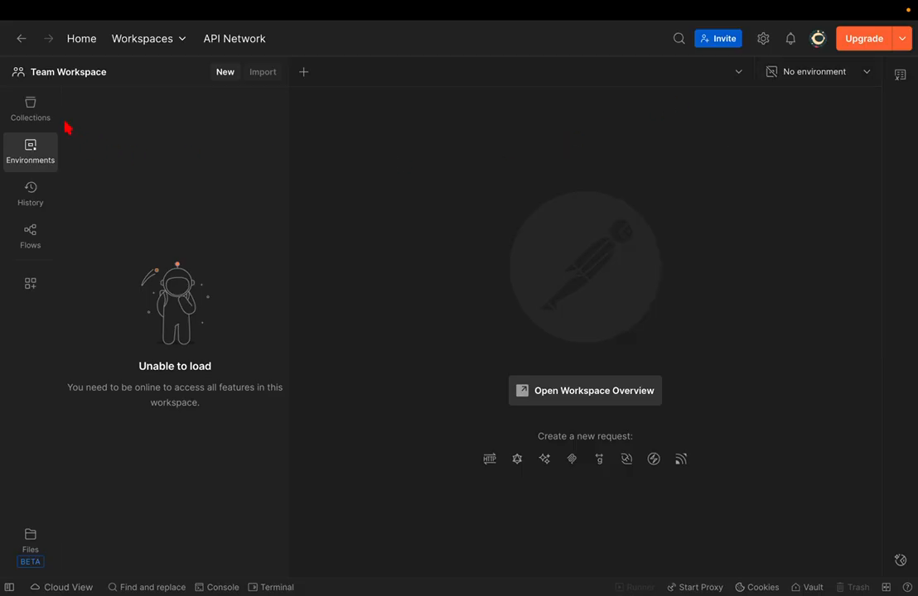
click(49, 115)
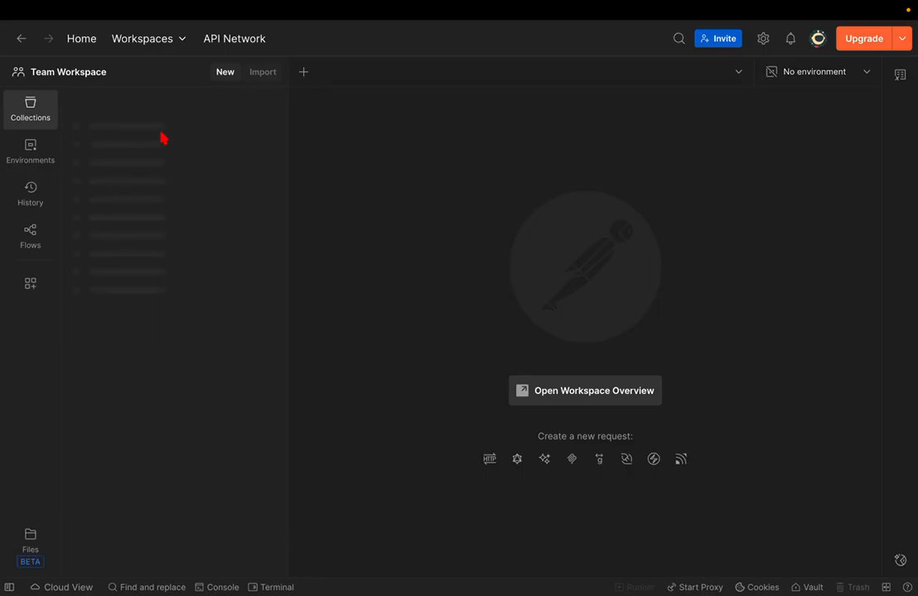
mouse_move(546, 4)
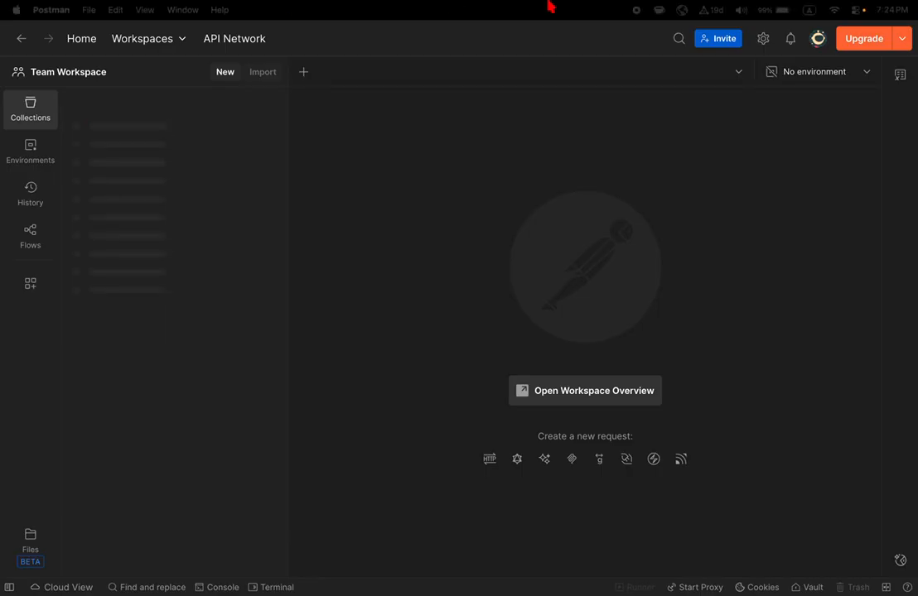
click(833, 9)
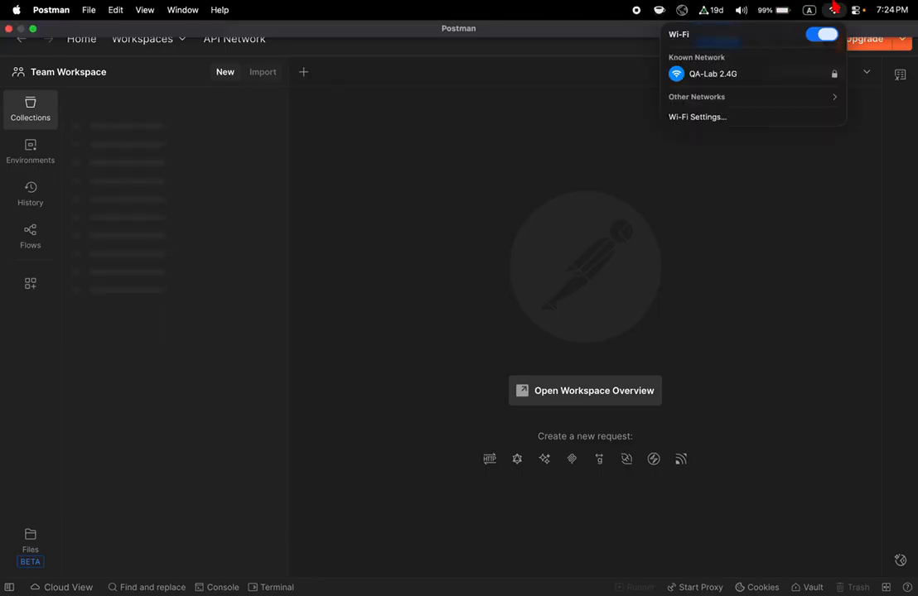
click(833, 9)
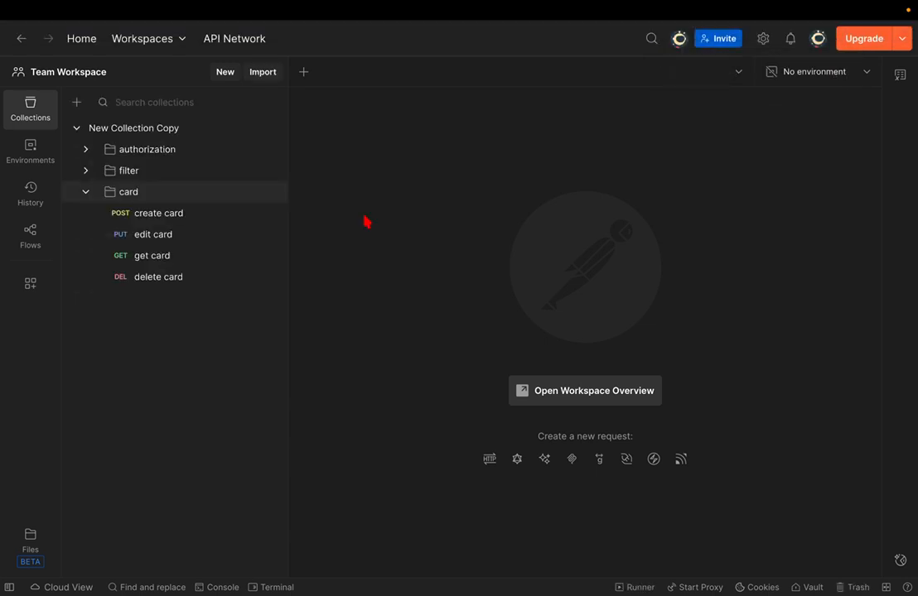
mouse_move(284, 194)
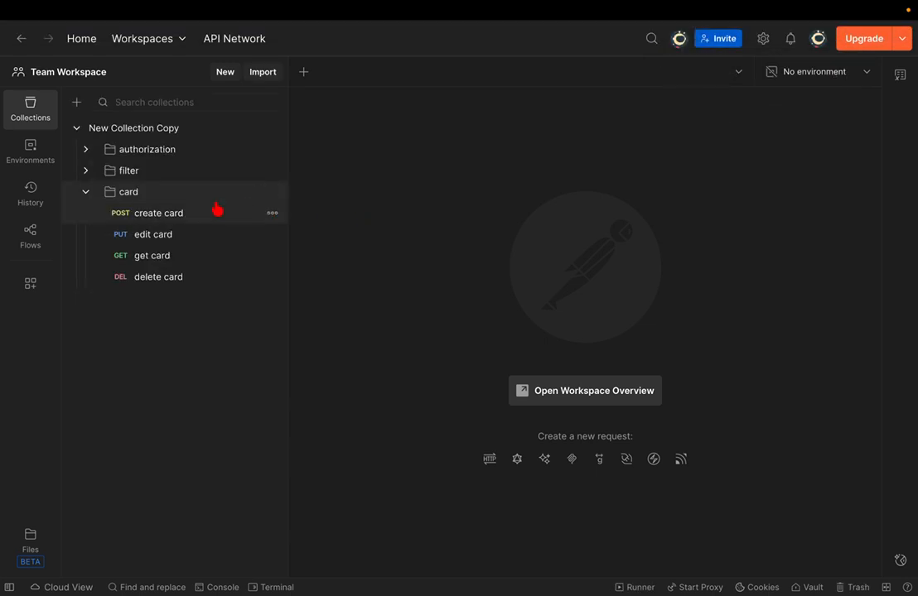
- Open create card, pull the petstore URL from history, then replace it with swagstore.com
click(152, 217)
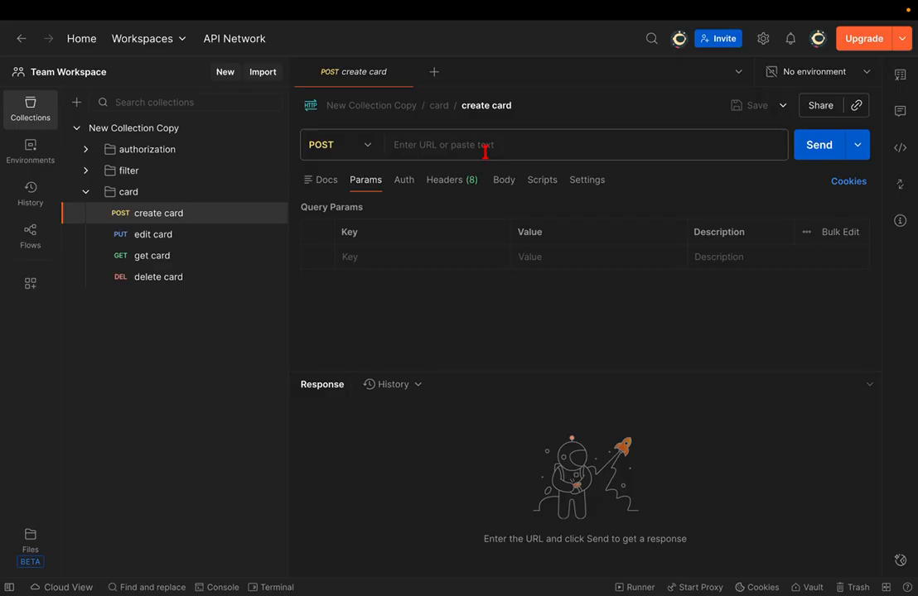
click(484, 152)
click(475, 186)
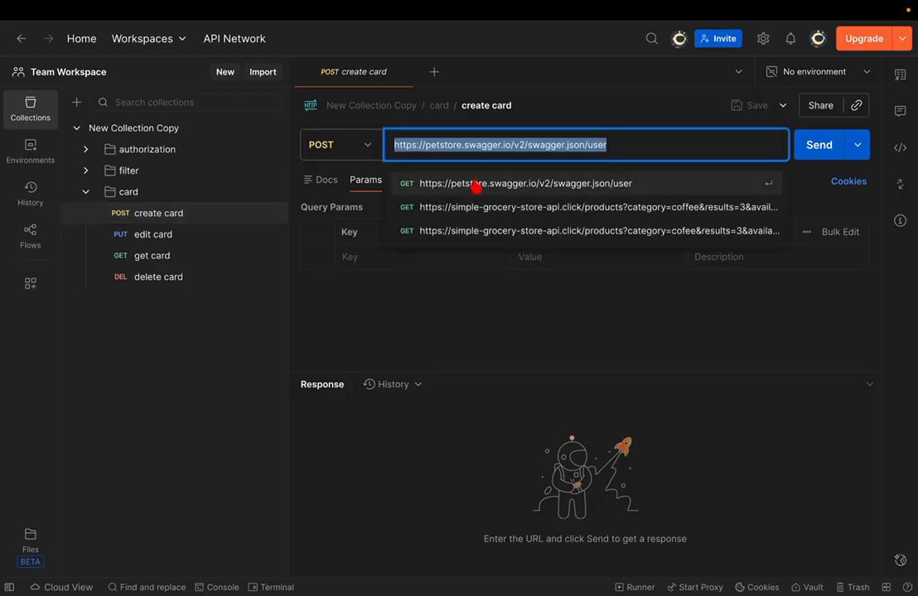
triple_click(608, 145)
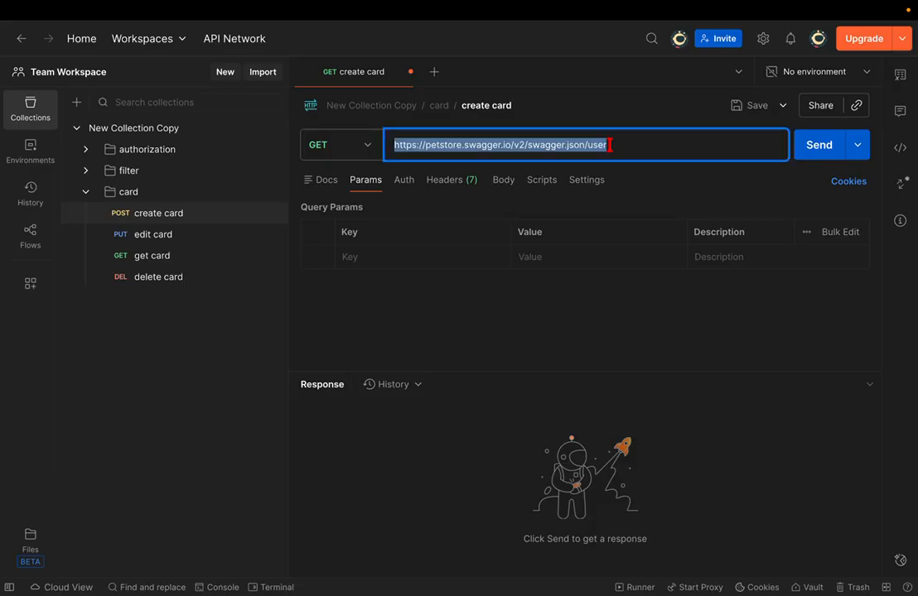
text(sqd)
key(BackSpace)
key(BackSpace)
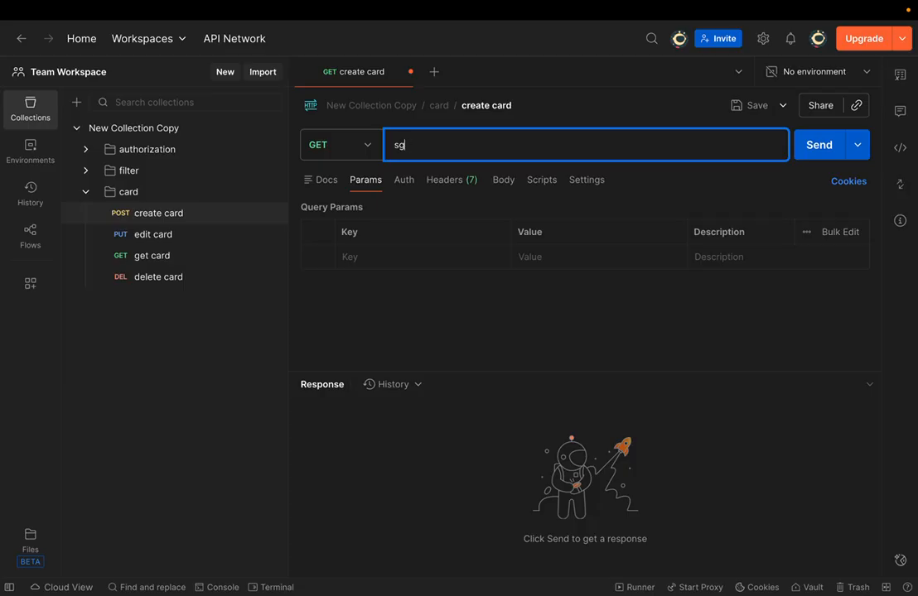
text(wgat)
key(BackSpace)
key(BackSpace)
key(BackSpace)
text(ags)
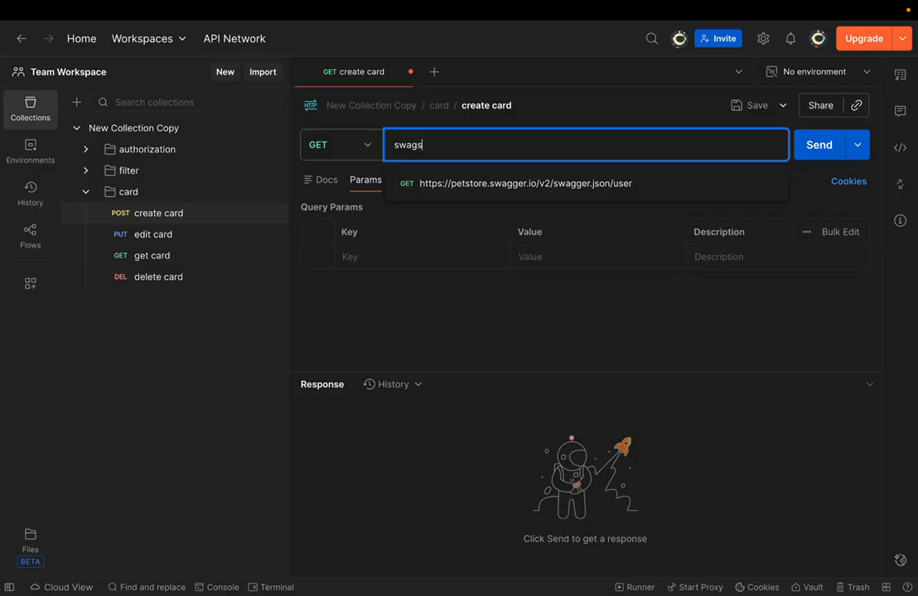
text(tore.c)
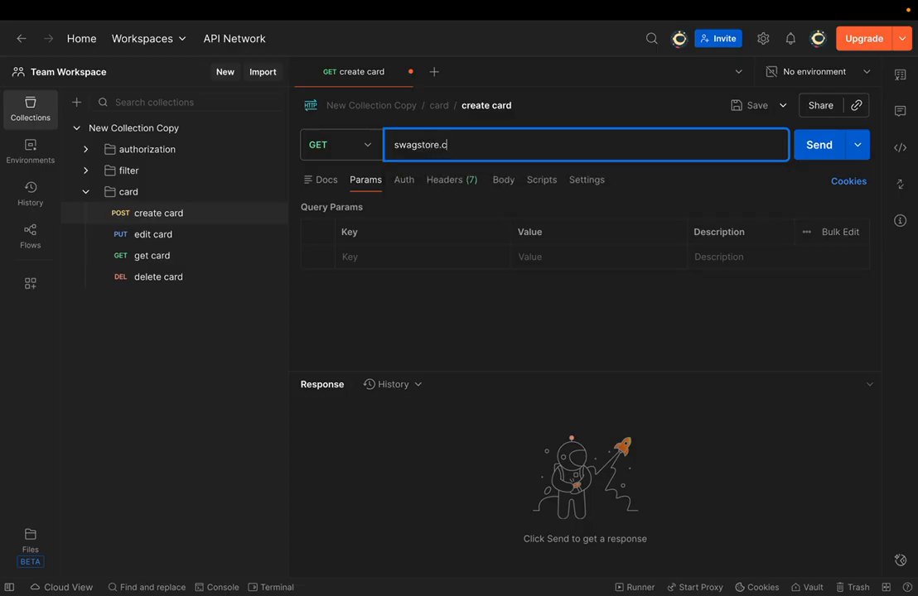
text(od)
key(BackSpace)
text(m)
click(502, 338)
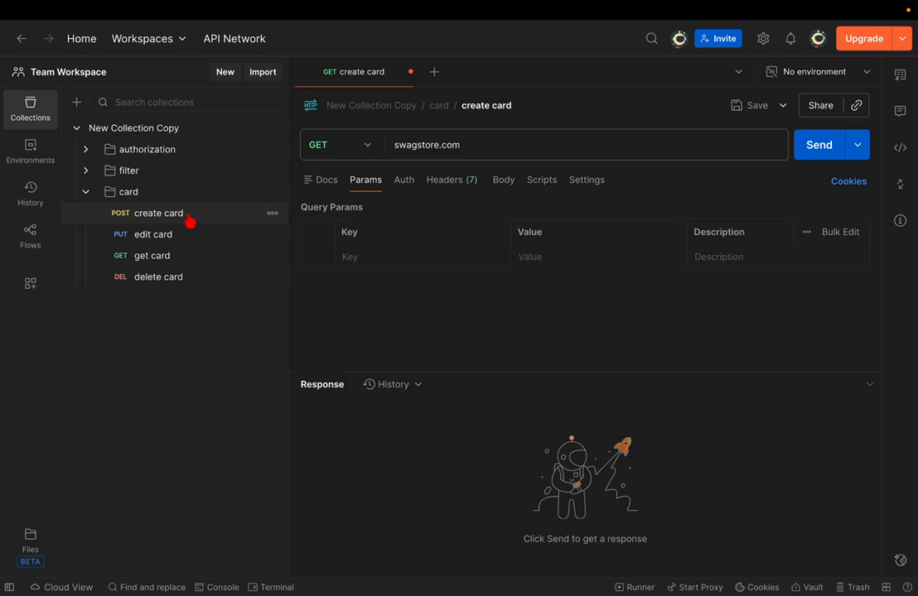
- Set create card to POST and make its request body raw
click(367, 145)
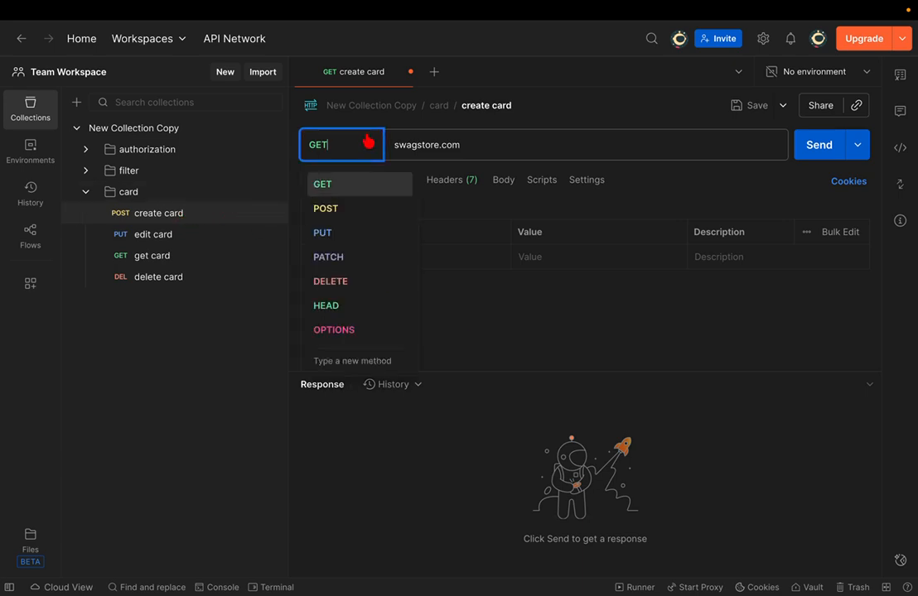
click(323, 211)
click(505, 186)
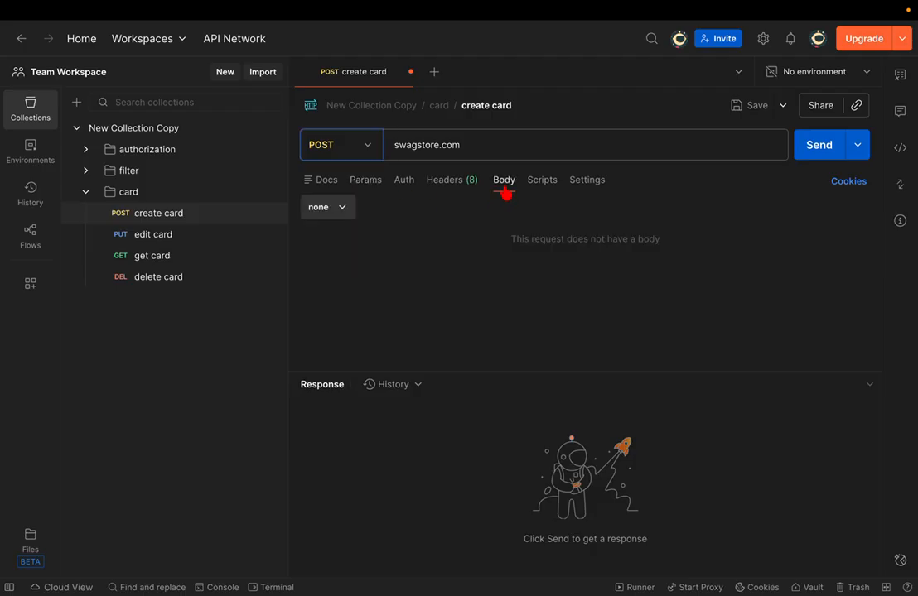
click(342, 213)
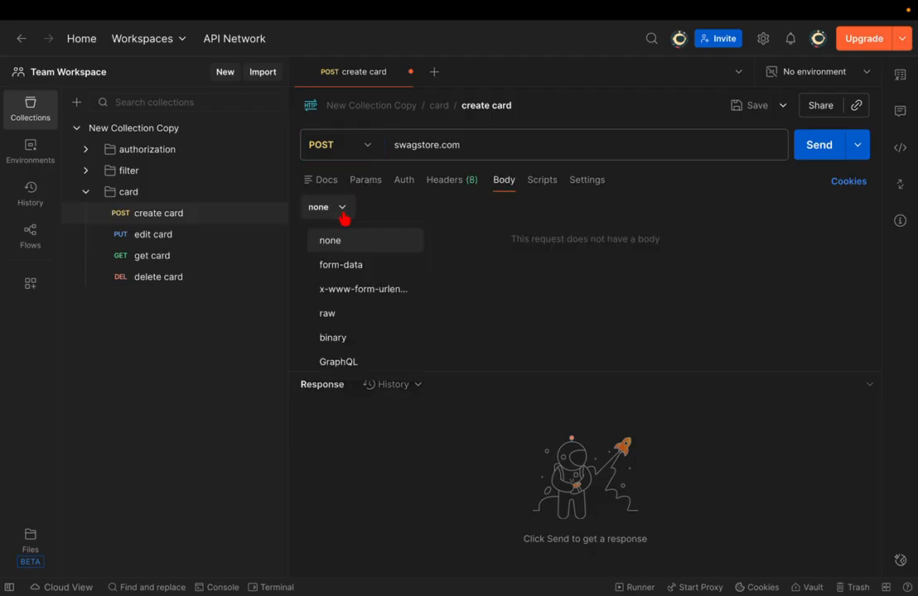
click(566, 246)
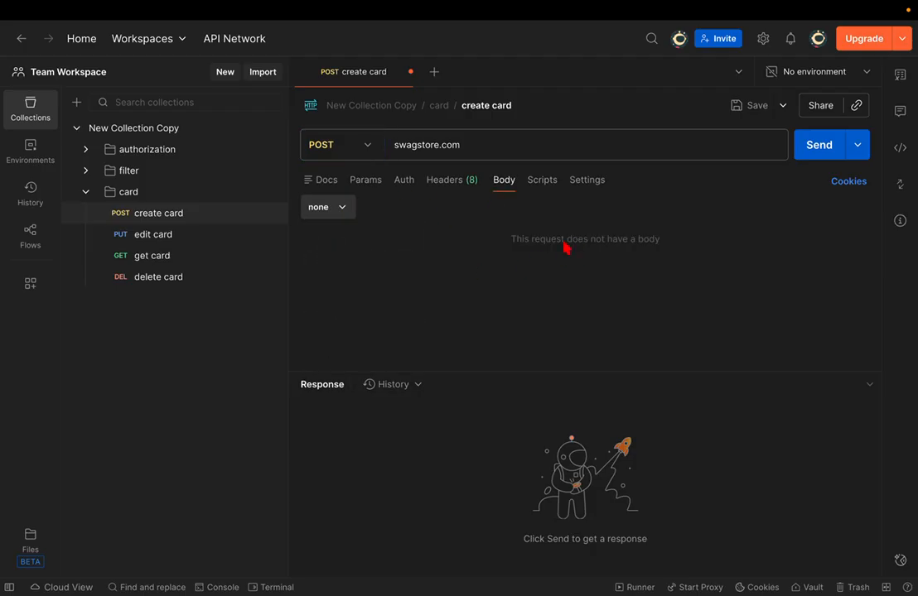
click(350, 214)
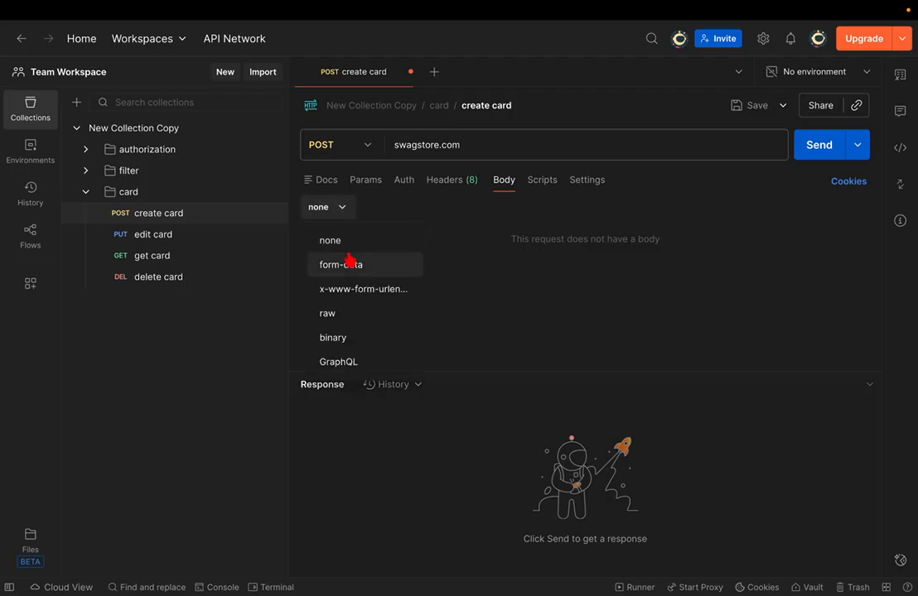
click(343, 315)
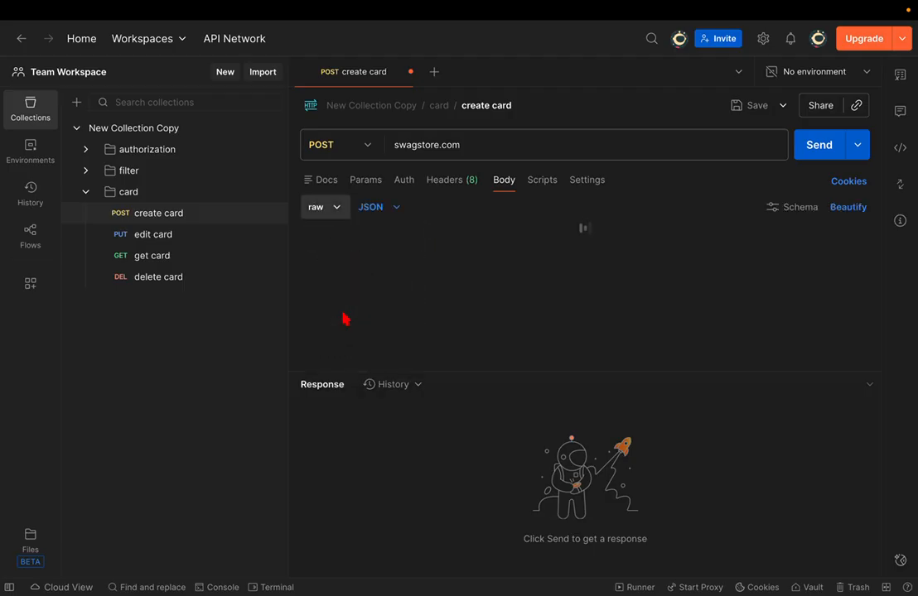
- Start the JSON body with braces on separate lines and a blank line between
click(387, 240)
text({)
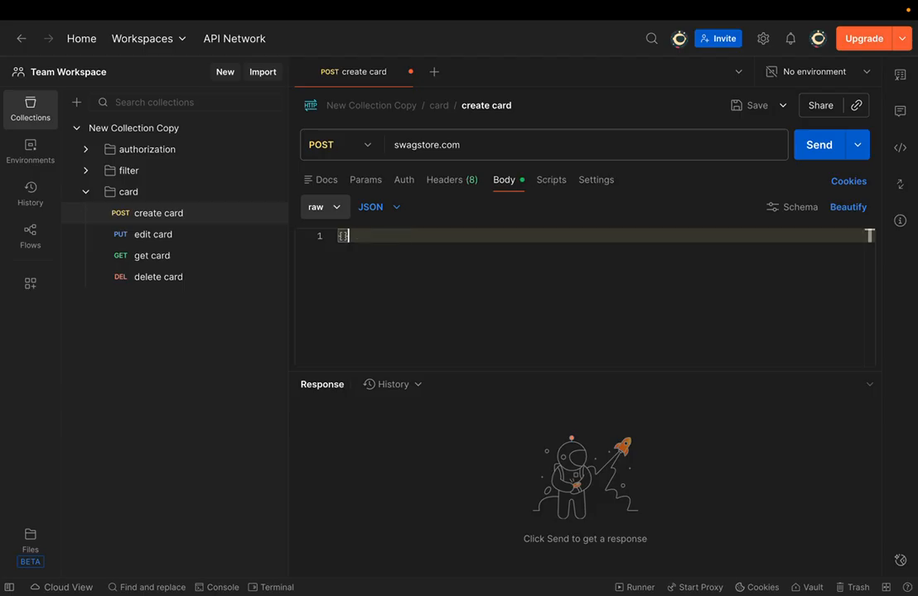
key(Return)
key(Return)
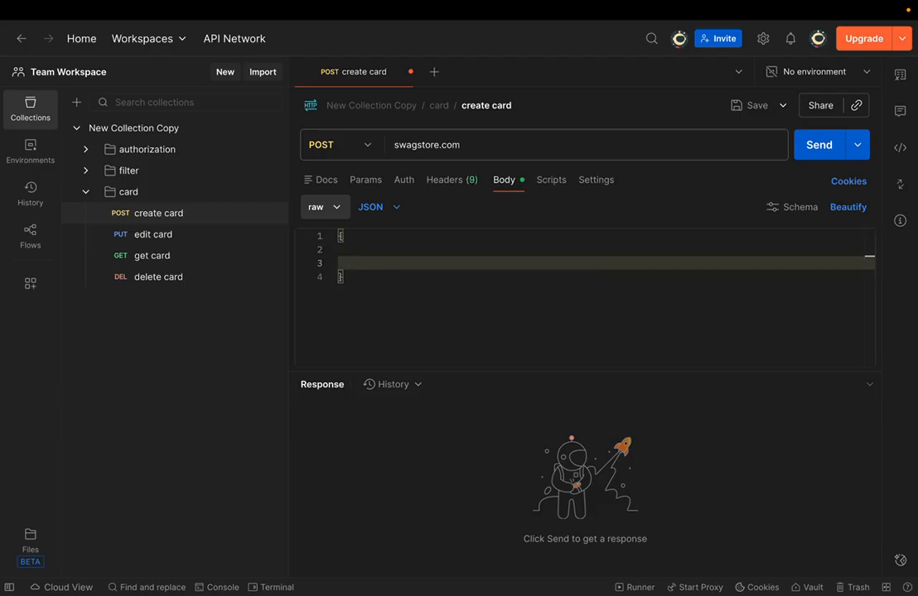
key(Return)
key(Up)
key(Up)
key(Tab)
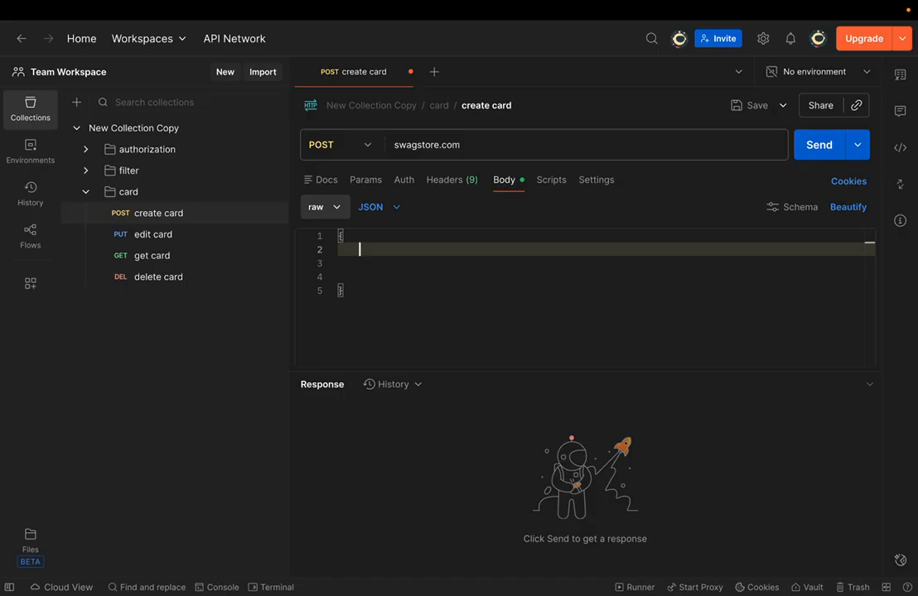
- Add username and password fields with sample credential values on lines 3 and 4
click(406, 267)
text(username)
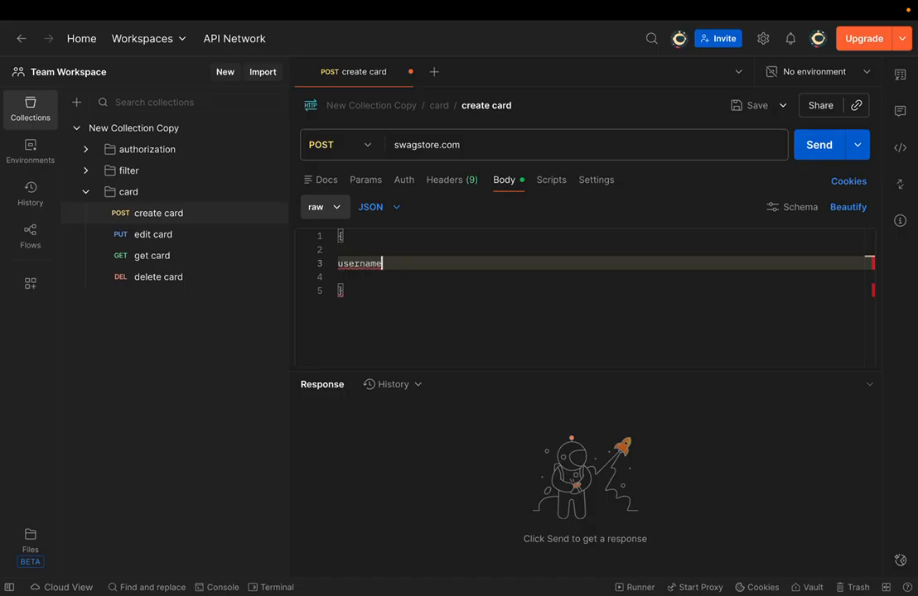
text(:emilio)
key(Return)
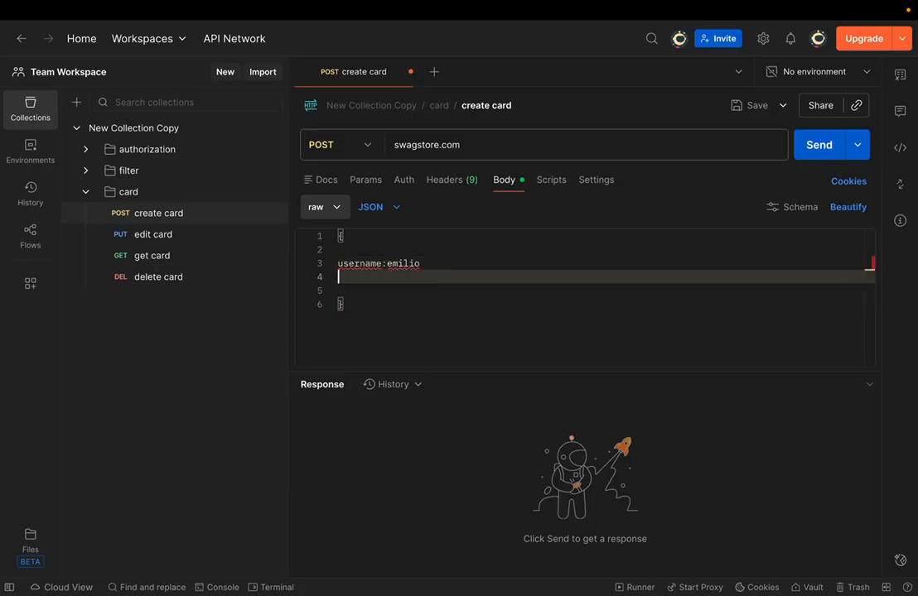
key(Up)
key(super+Right)
text(,)
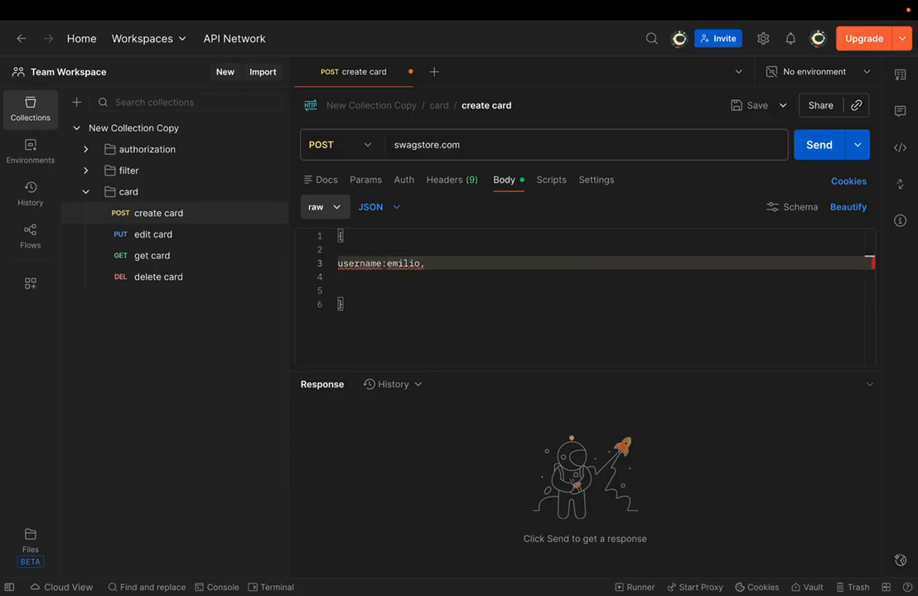
key(Down)
text(pass)
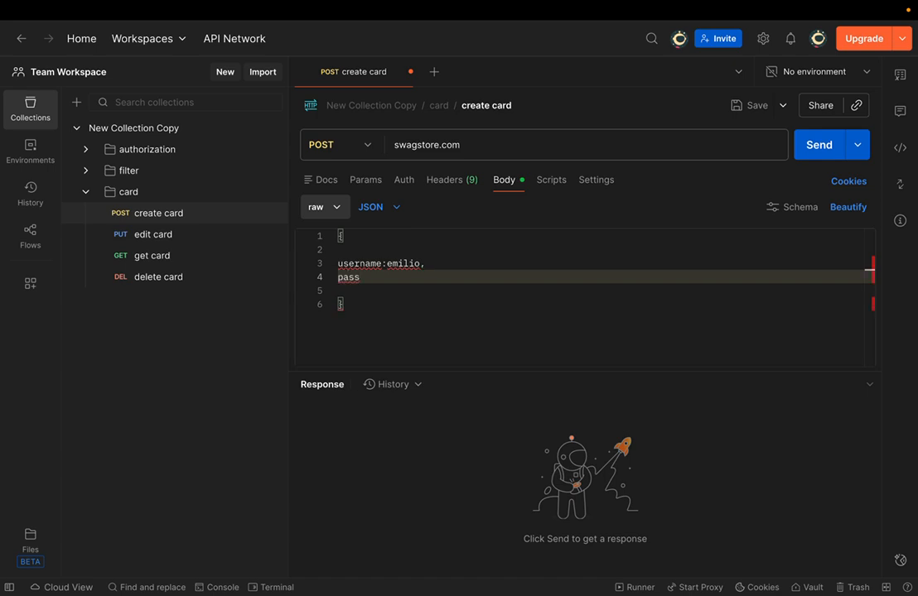
- Select the username and password lines in the body
key(Up)
key(super+Left)
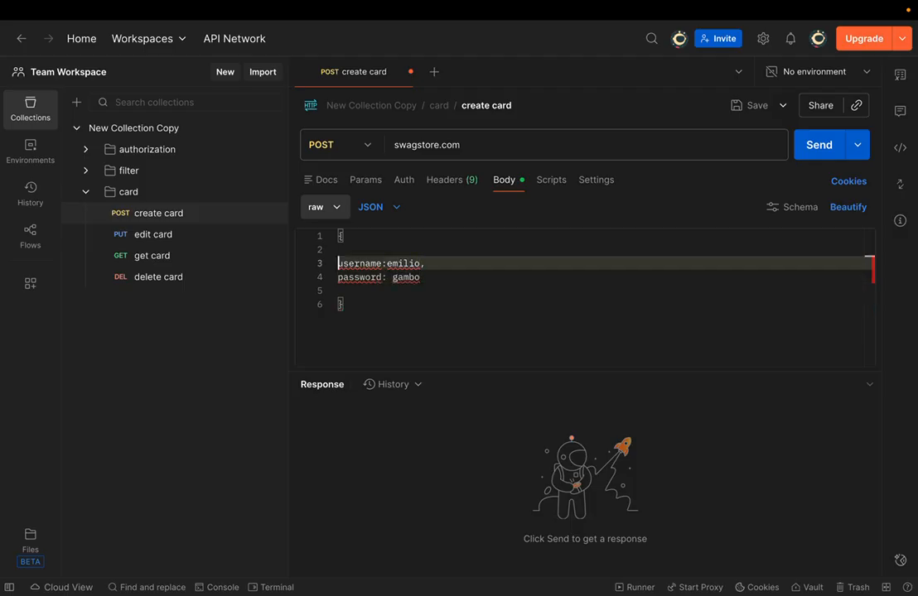
key(shift+Down)
key(shift+Down)
key(shift+Left)
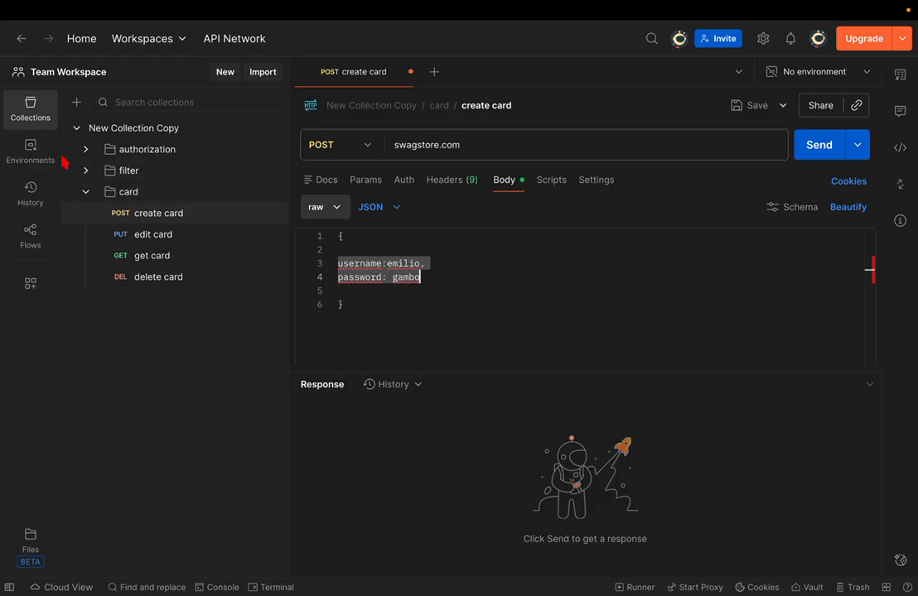
- Overwrite the values on lines 3 and 4 with the placeholder words username and password
click(497, 276)
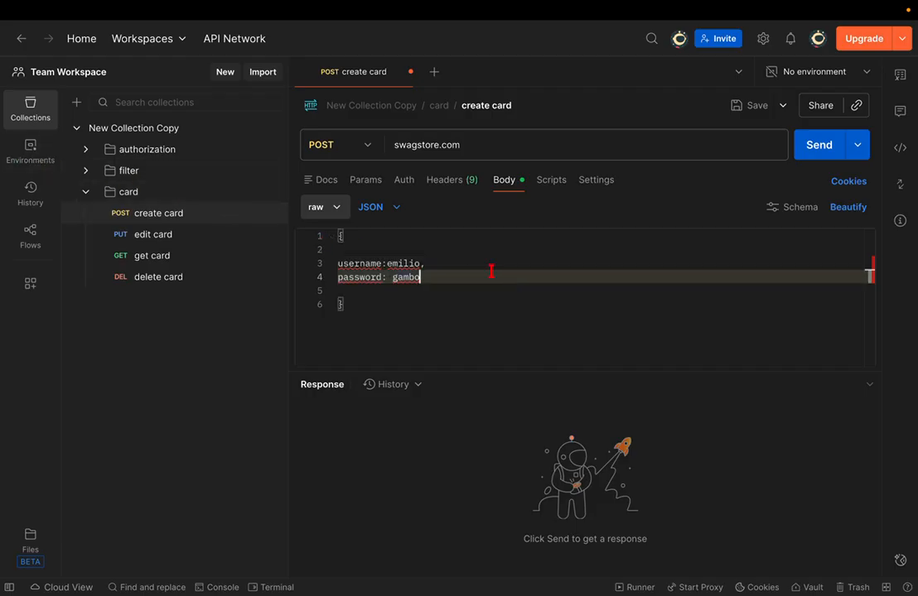
double_click(398, 264)
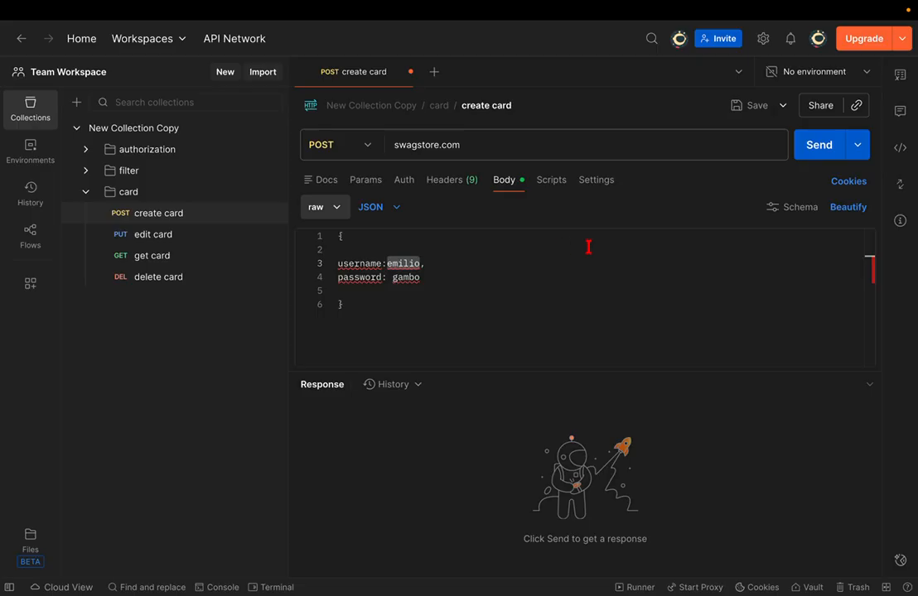
text(username)
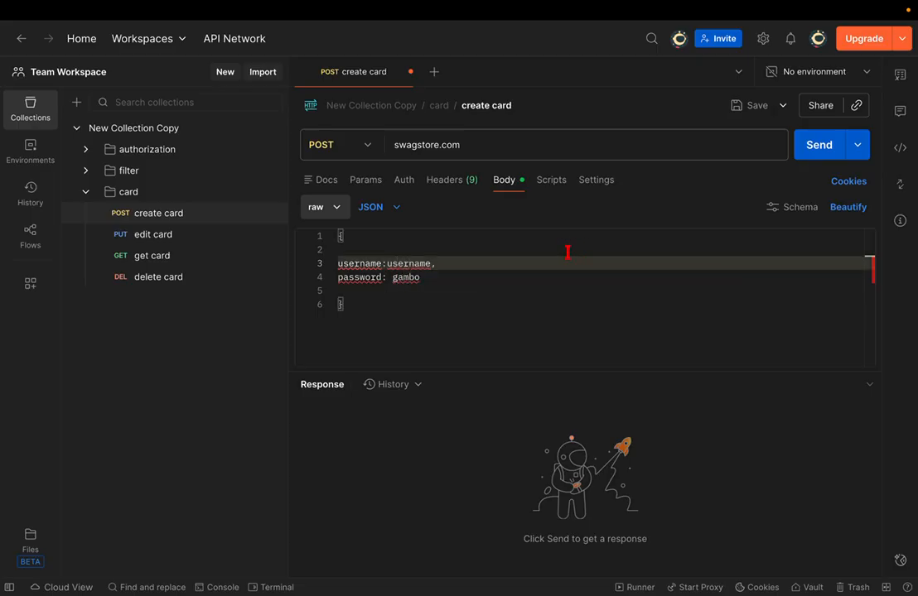
double_click(402, 278)
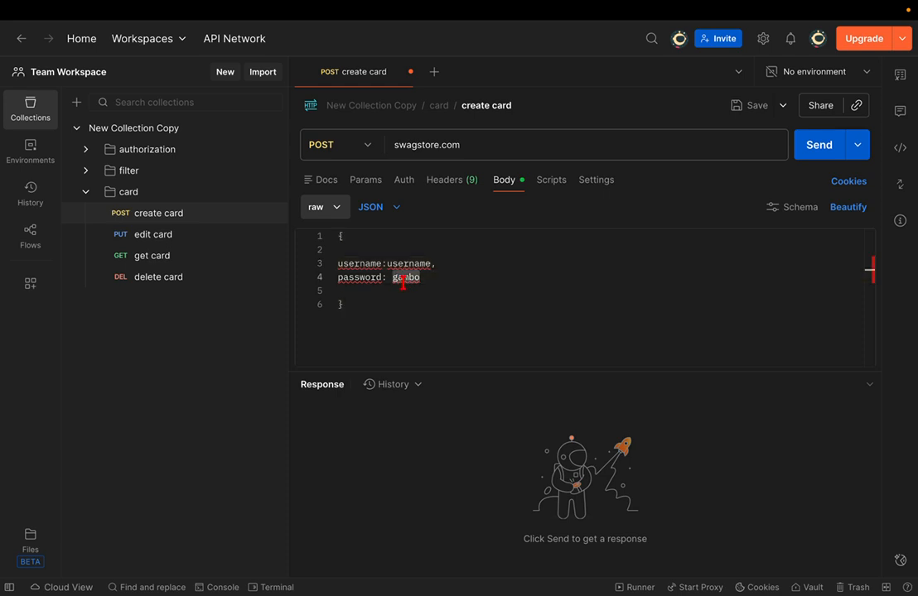
text(password)
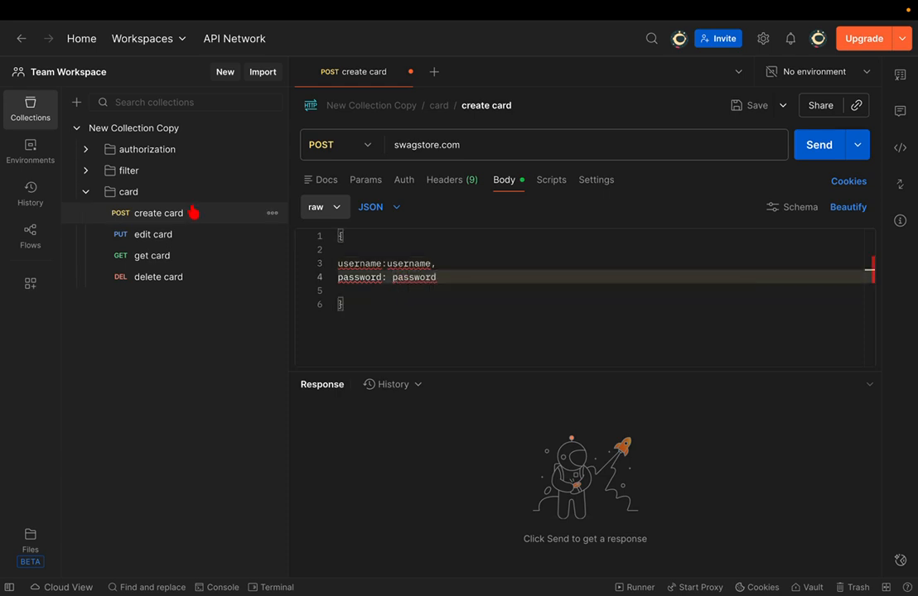
- Create a new environment and add a username variable holding the login name
click(845, 76)
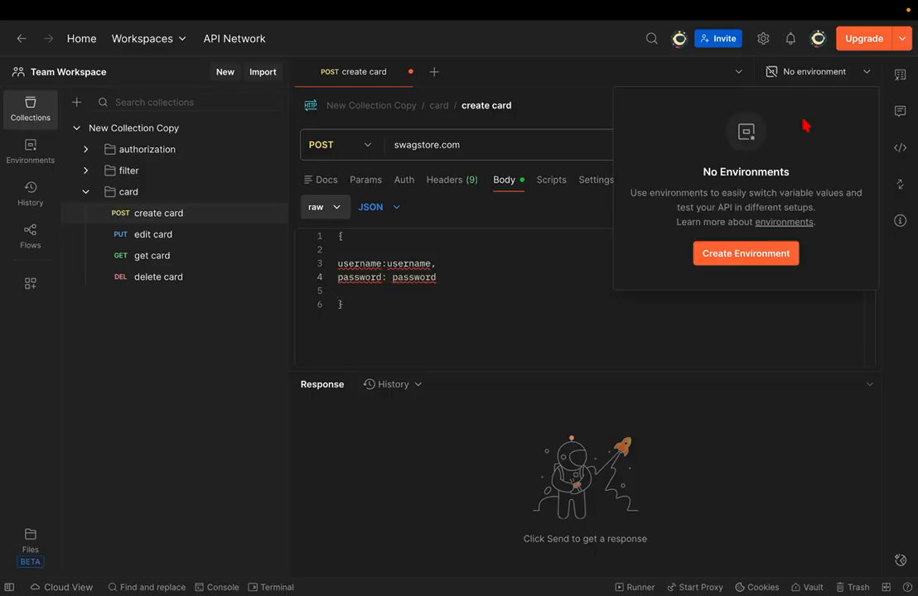
click(728, 258)
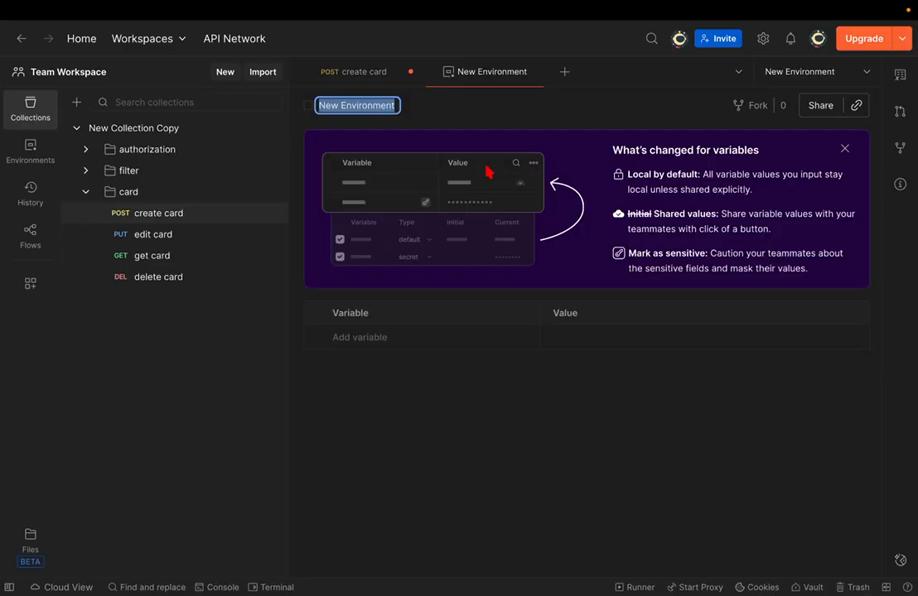
click(843, 149)
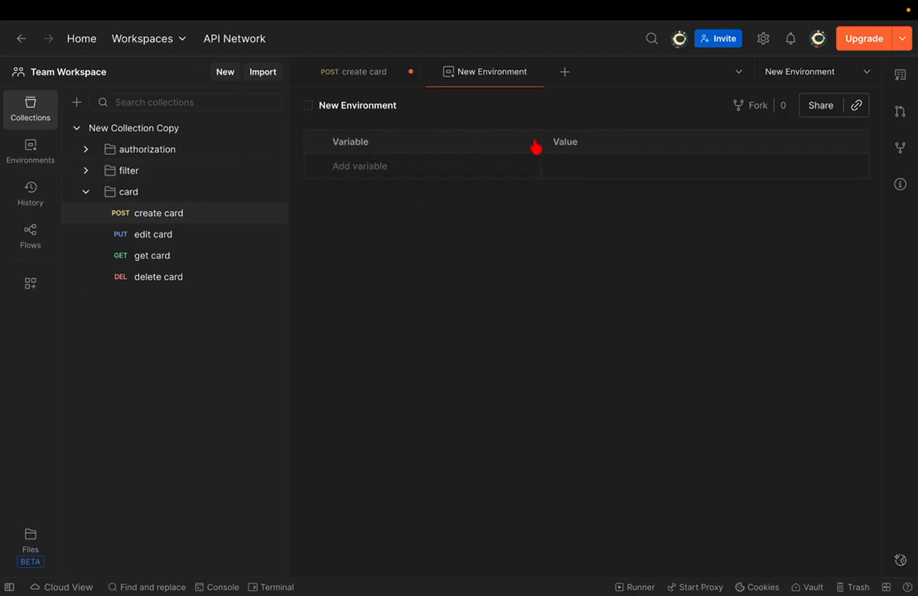
click(364, 164)
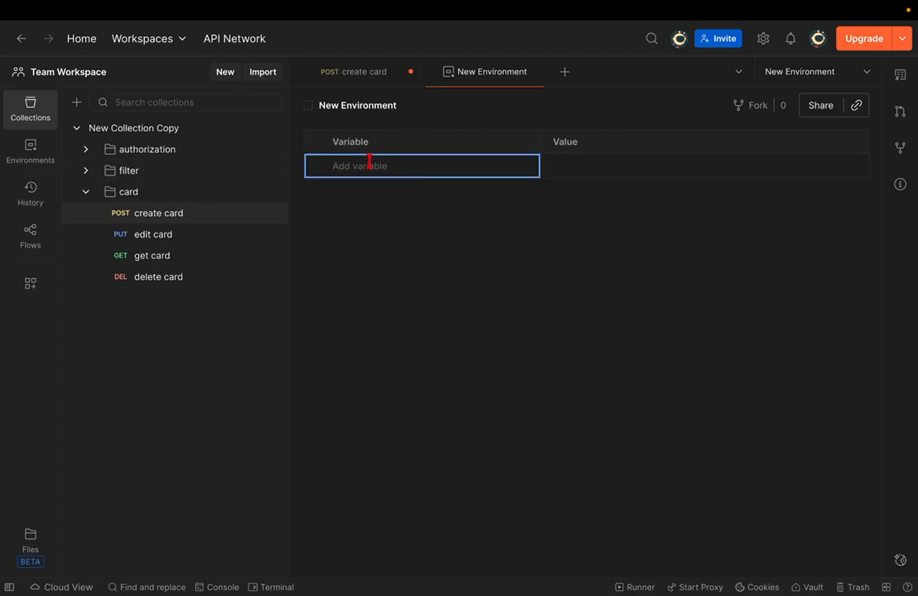
text(username)
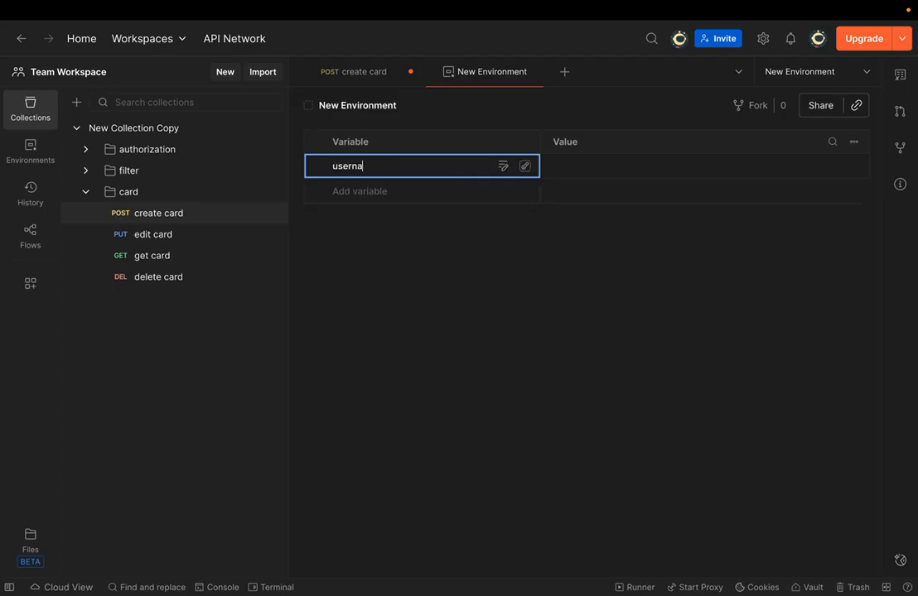
click(595, 164)
text(emili)
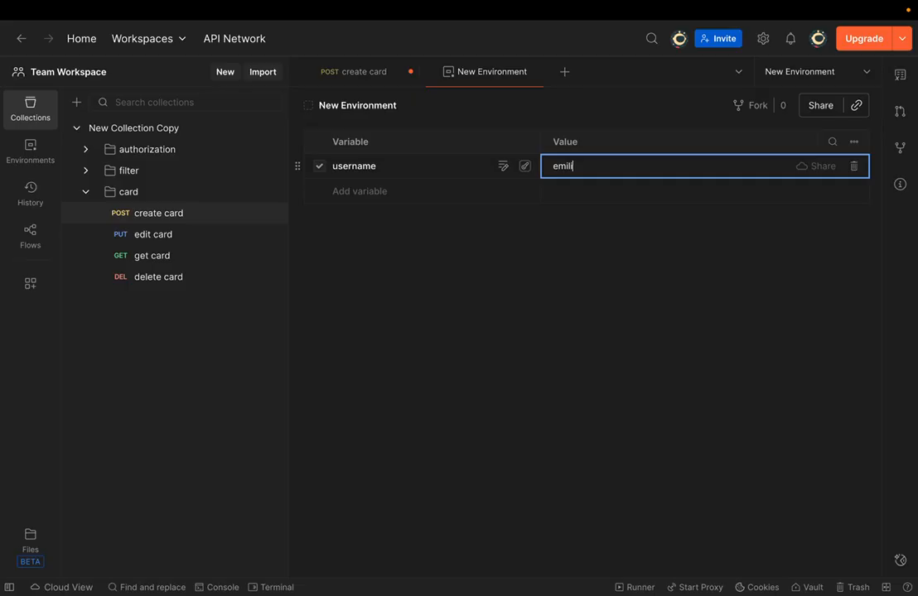
text(o)
- Add a password variable and set its value to the account password
click(377, 191)
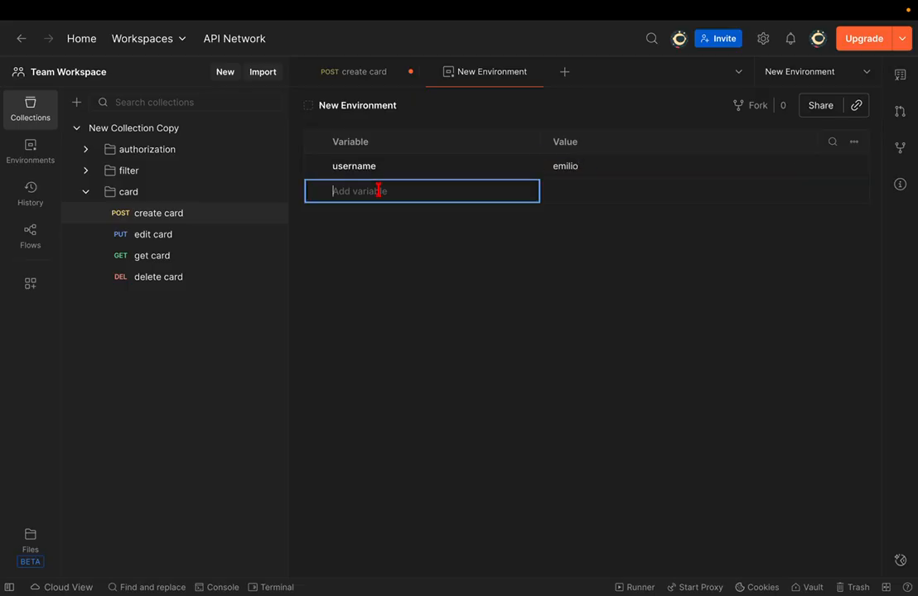
text(password)
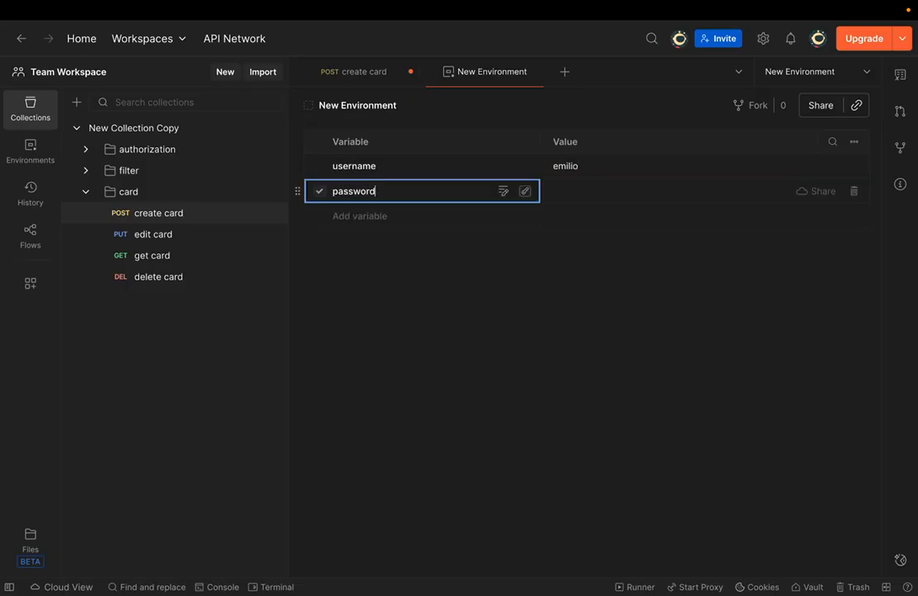
click(572, 193)
text(pa)
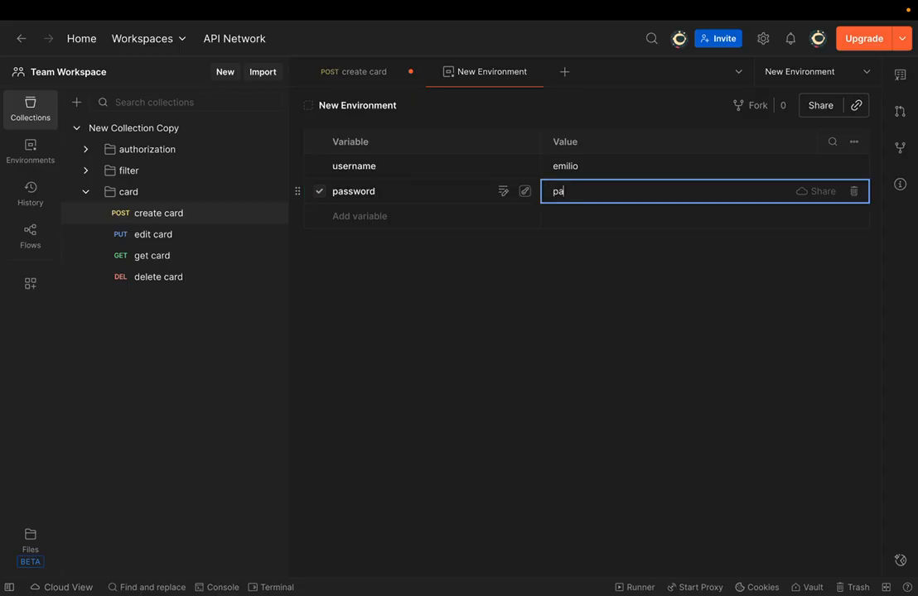
text(ssword)
double_click(591, 190)
click(613, 267)
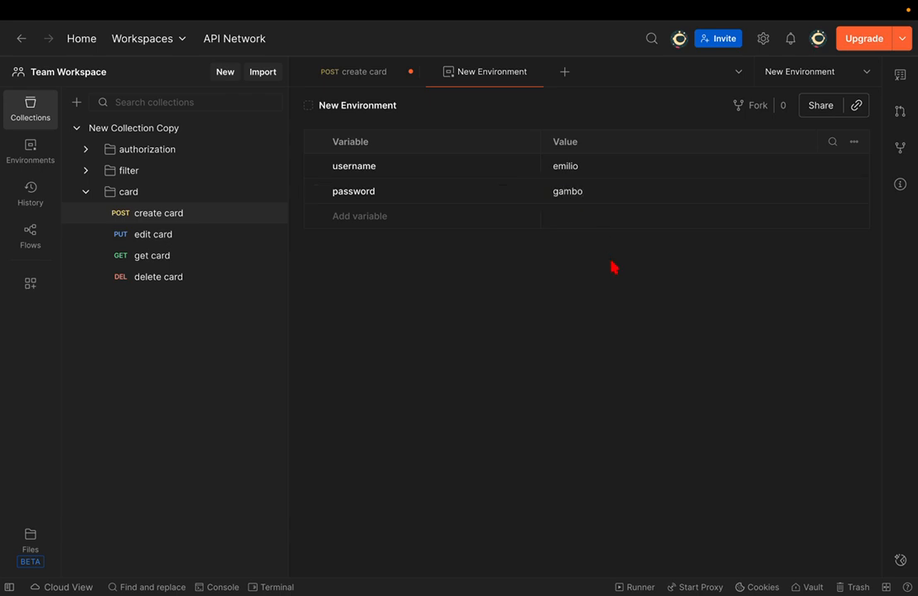
- Save the New Environment with Ctrl+S
right_click(485, 77)
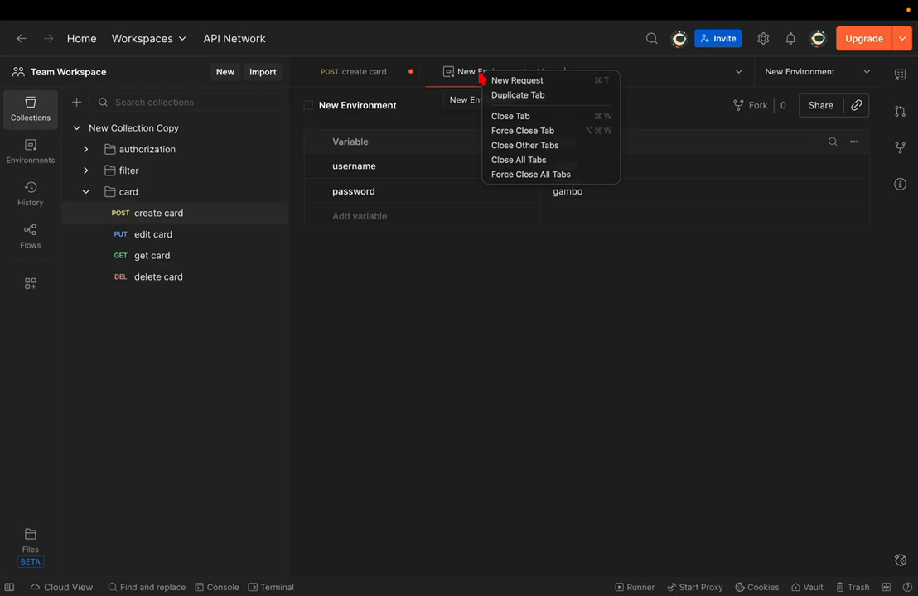
click(469, 81)
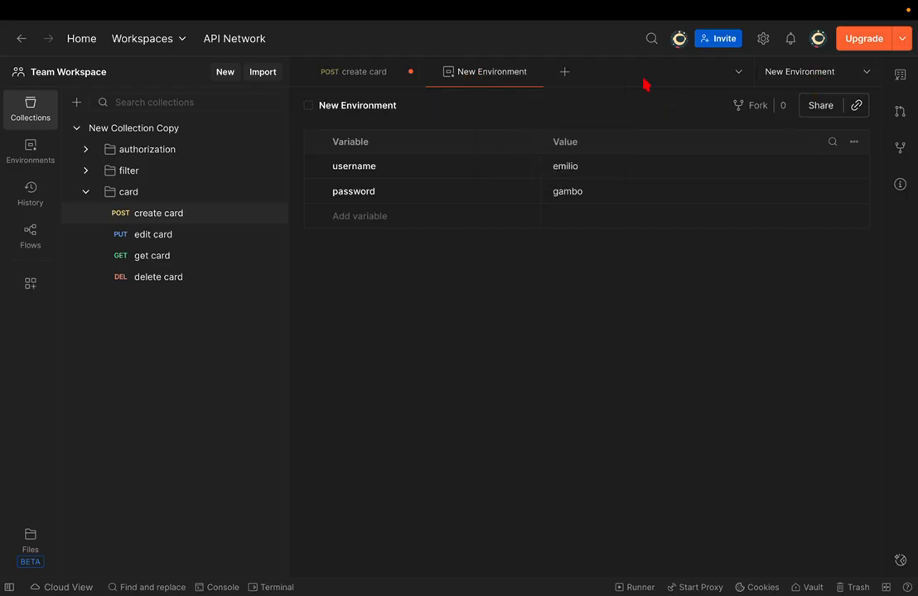
key(ctrl+s)
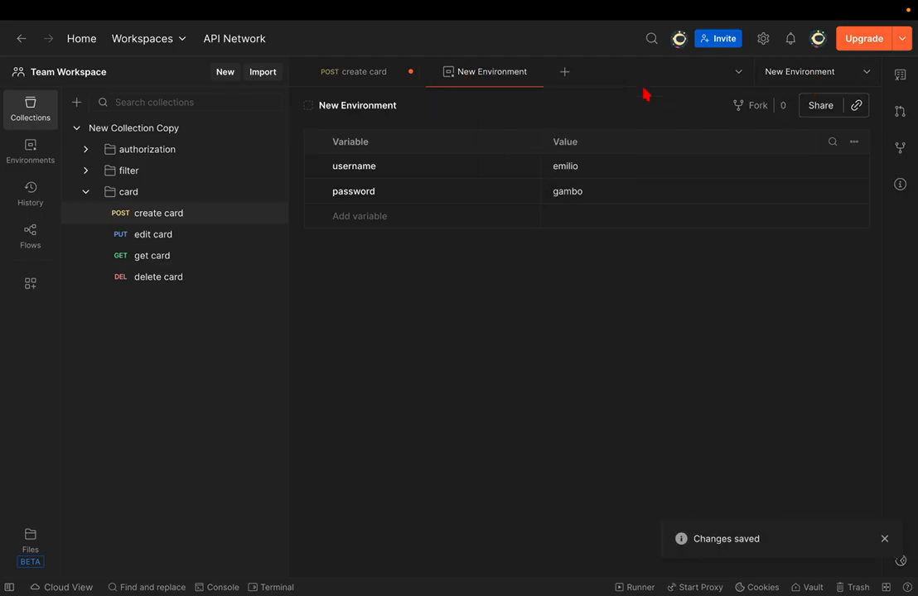
right_click(485, 78)
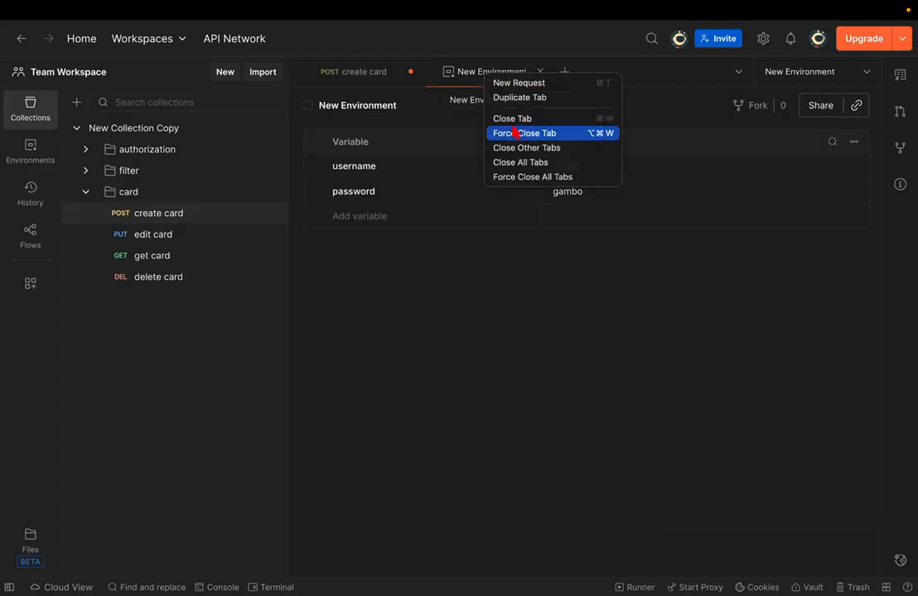
click(469, 78)
- Create a second environment and rename the first environment to testEnv
click(852, 78)
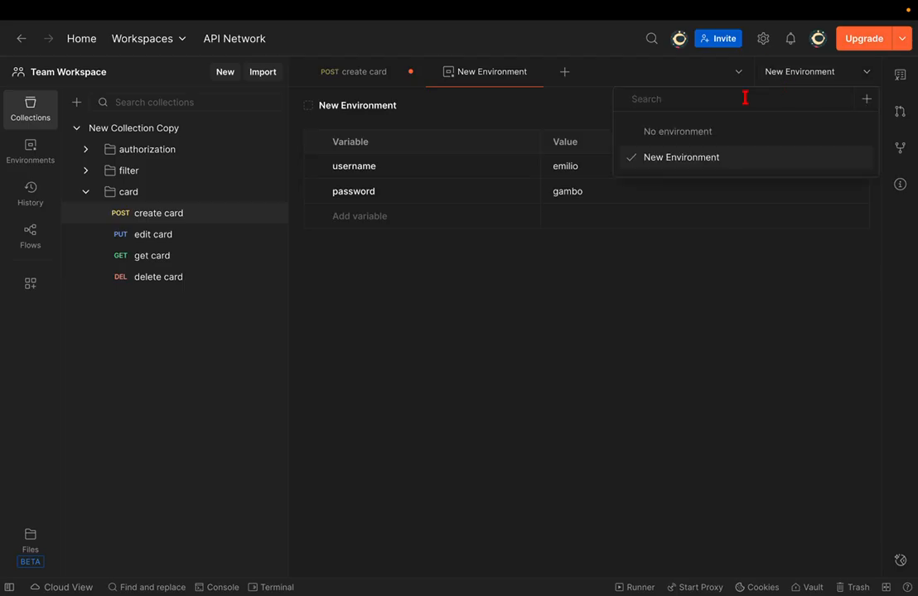
click(865, 99)
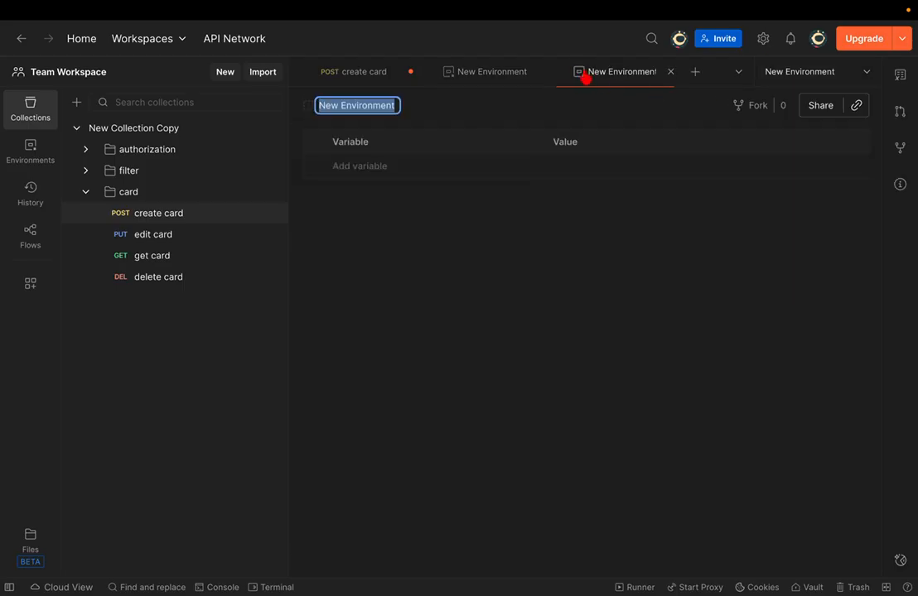
click(478, 75)
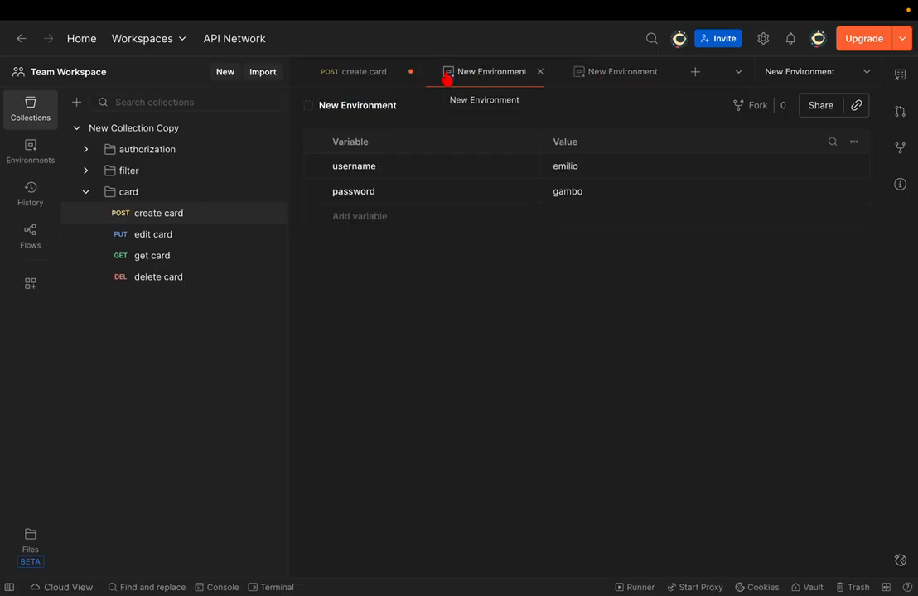
click(356, 105)
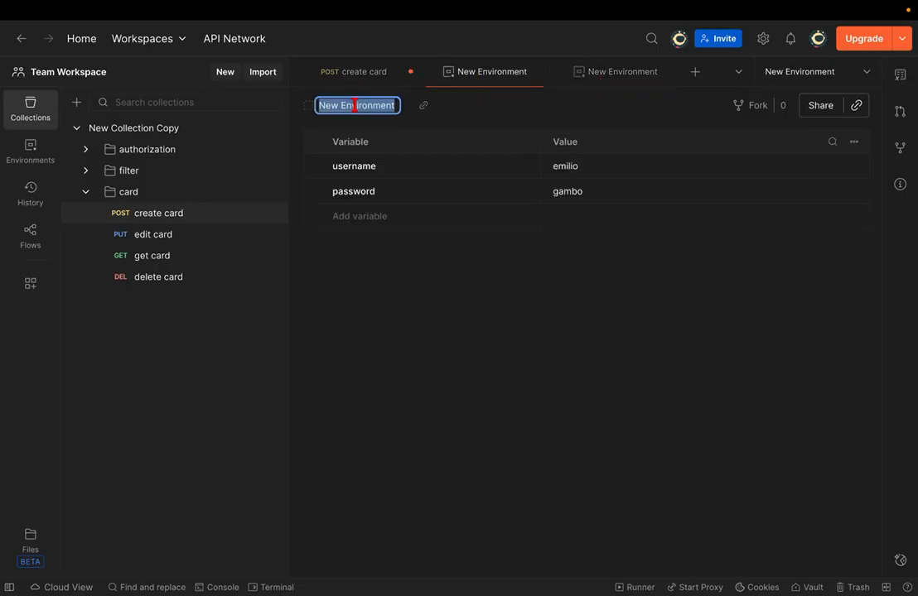
text(testE)
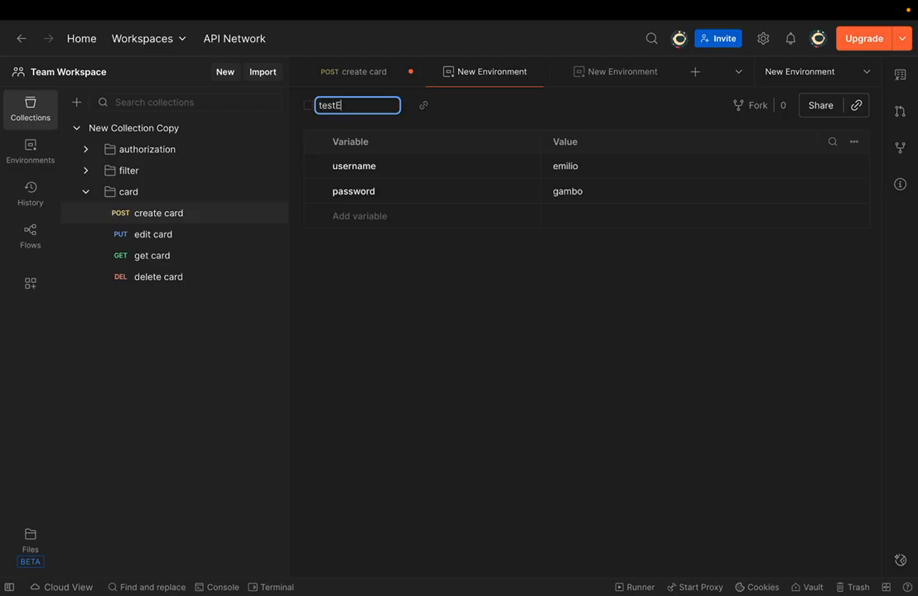
text(nv)
key(Return)
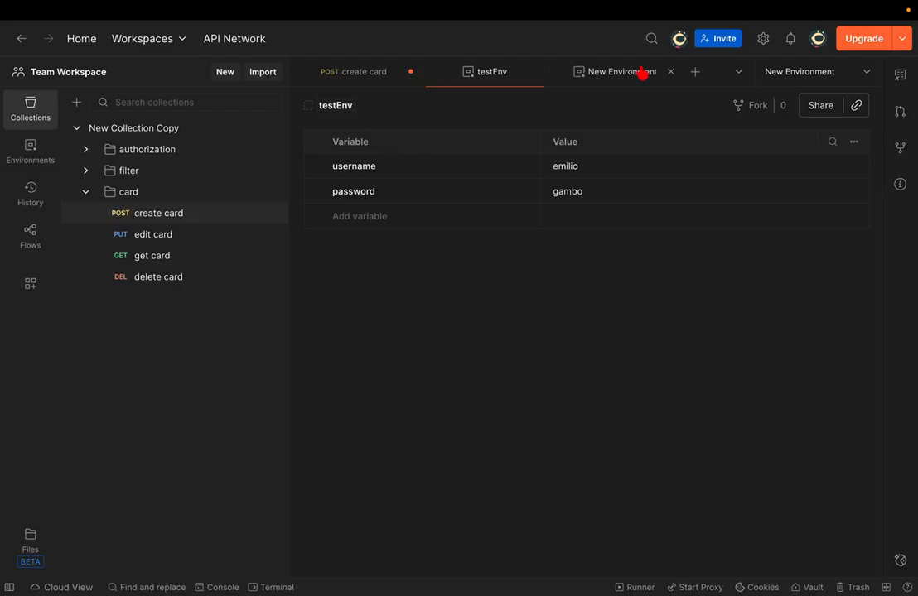
- Rename the second new environment to Production
click(641, 73)
click(327, 105)
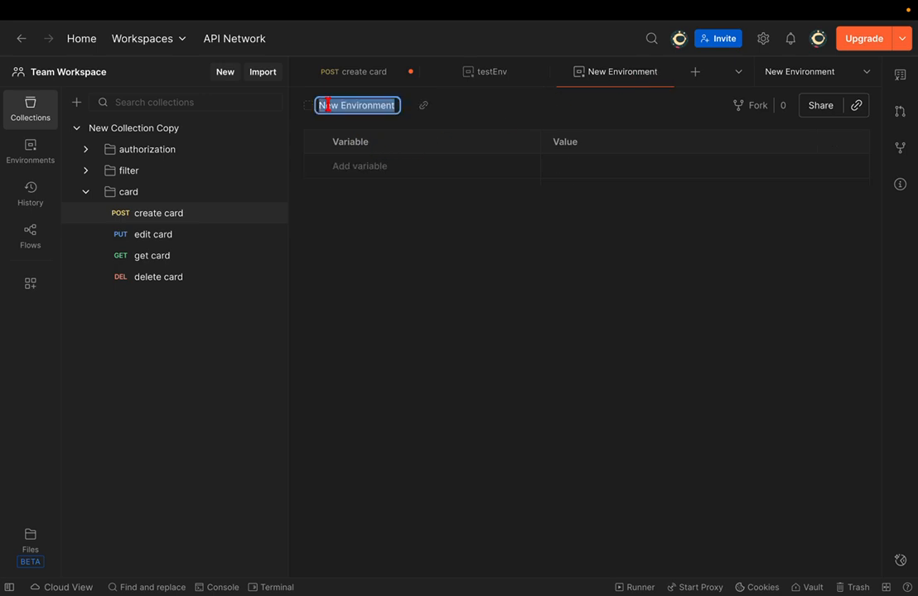
text(p)
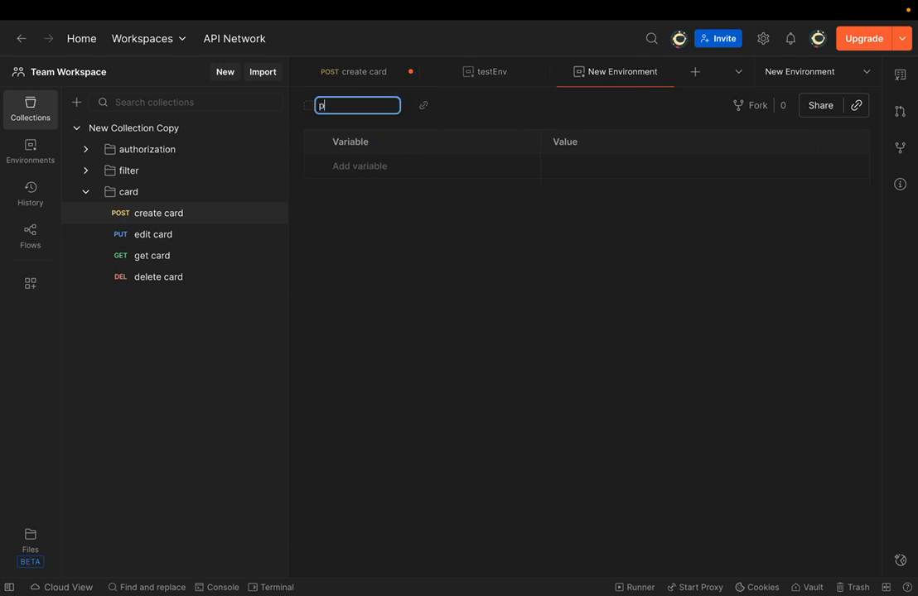
text(roduction)
key(shift+Right)
text(P)
- Add username and password variables with their credential values to Production, save, and close testEnv
click(353, 167)
text(username)
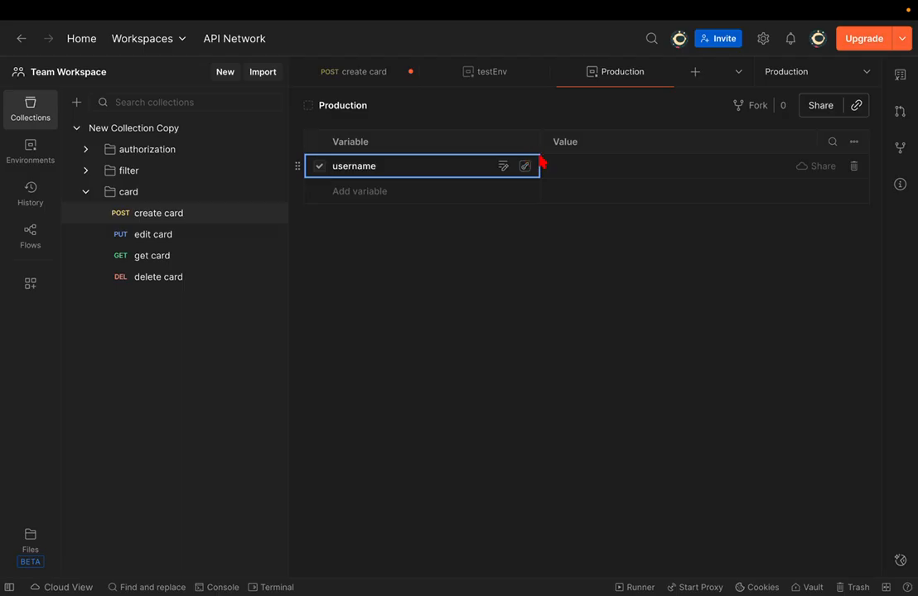
click(575, 163)
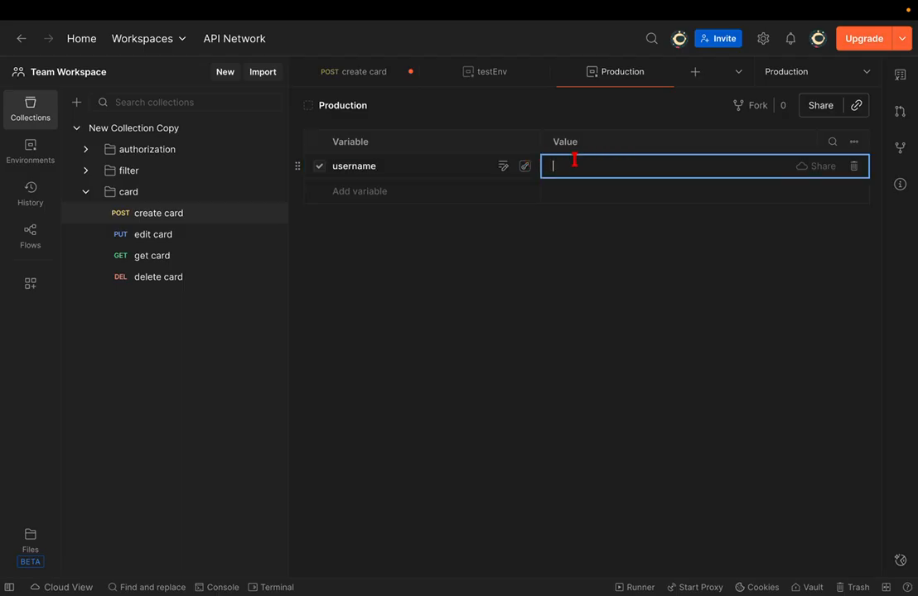
text(Tarlan)
click(368, 193)
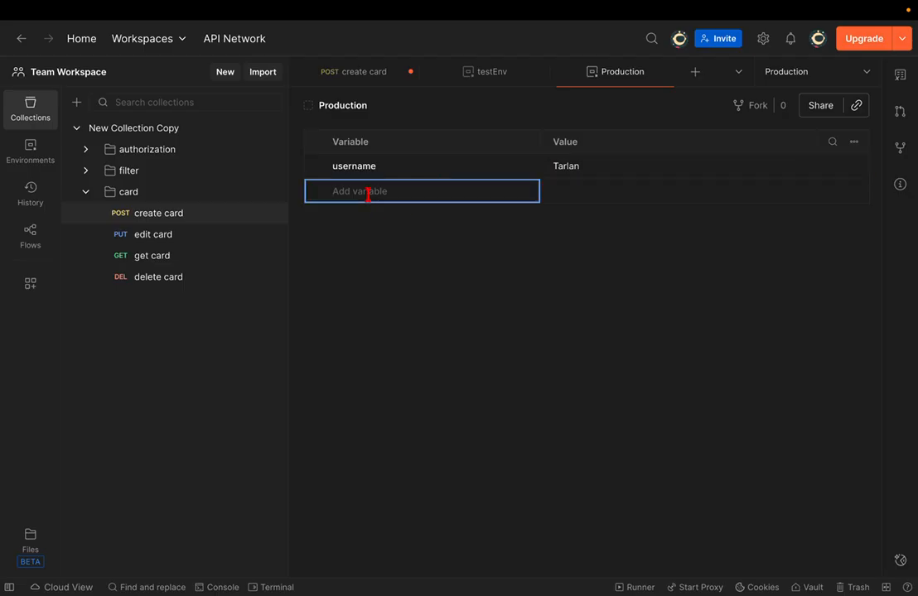
text(password)
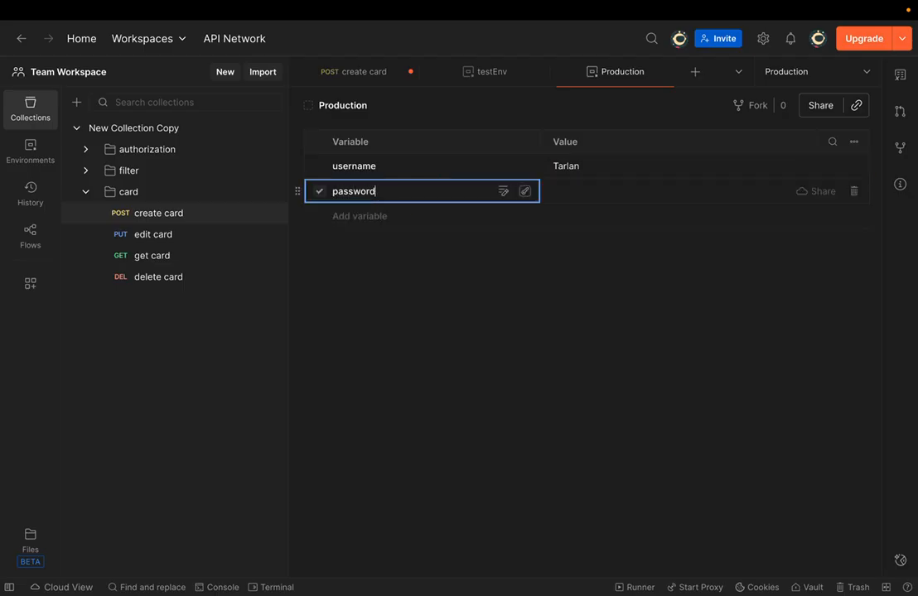
click(570, 191)
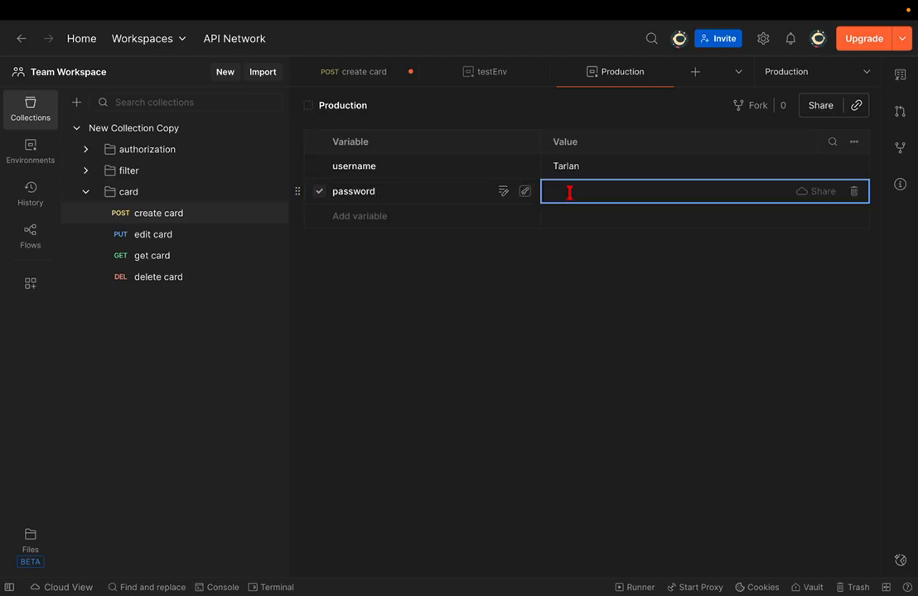
key(ctrl+s)
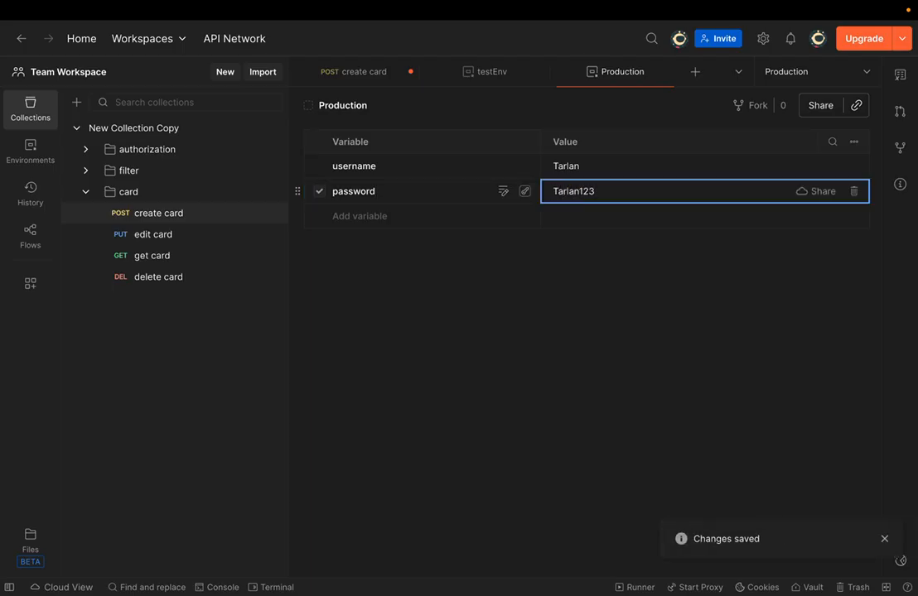
click(542, 72)
- Close the Production tab and clear the create card JSON body completely
click(541, 72)
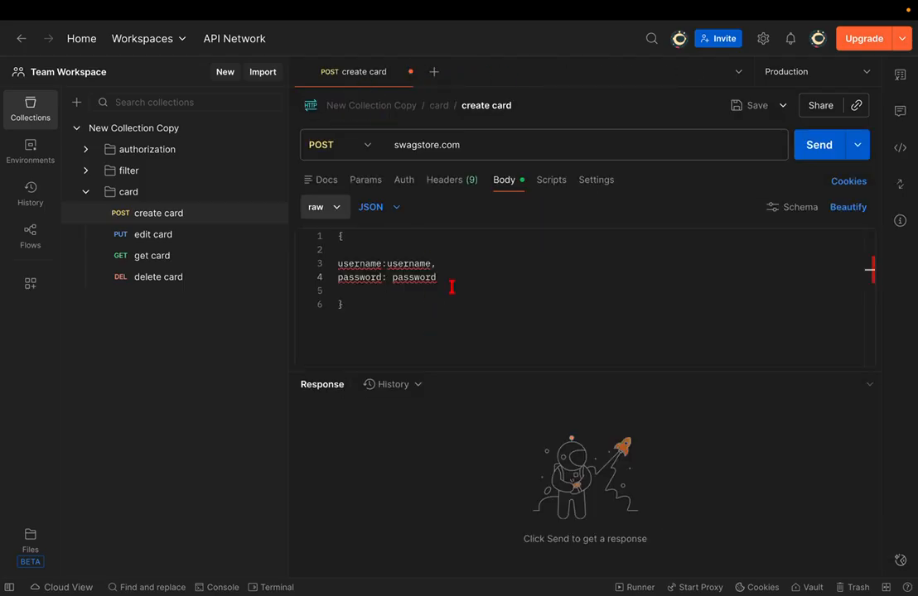
drag(450, 287, 317, 262)
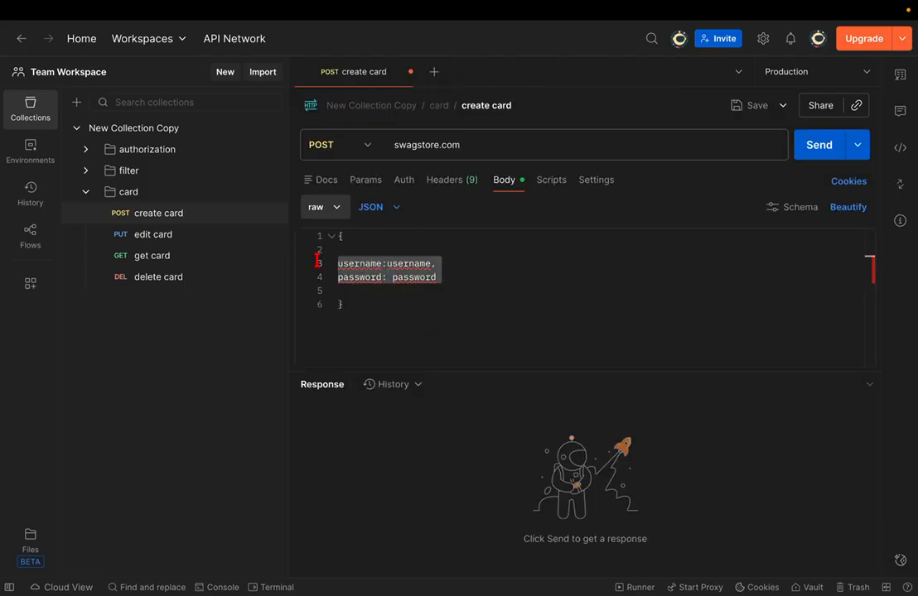
key(BackSpace)
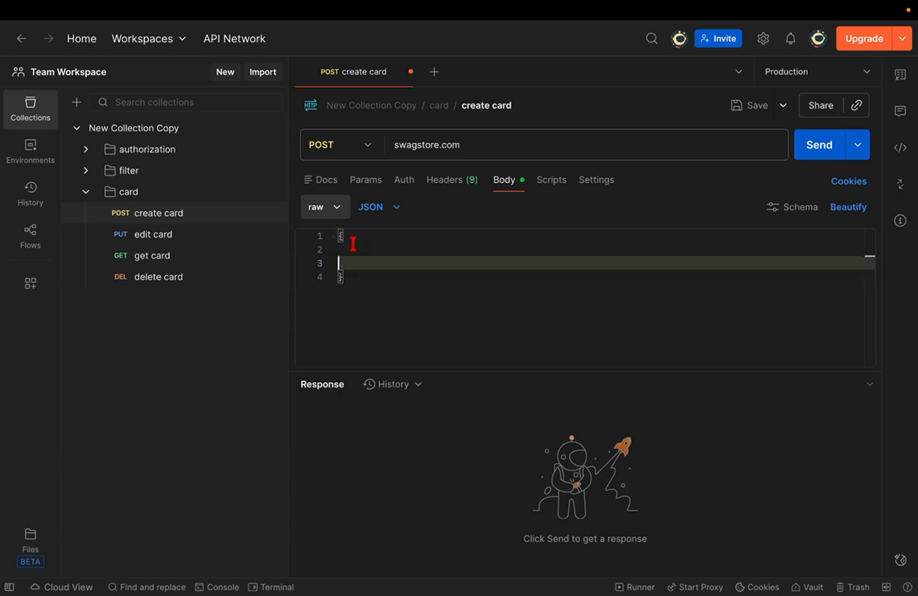
drag(350, 272, 340, 233)
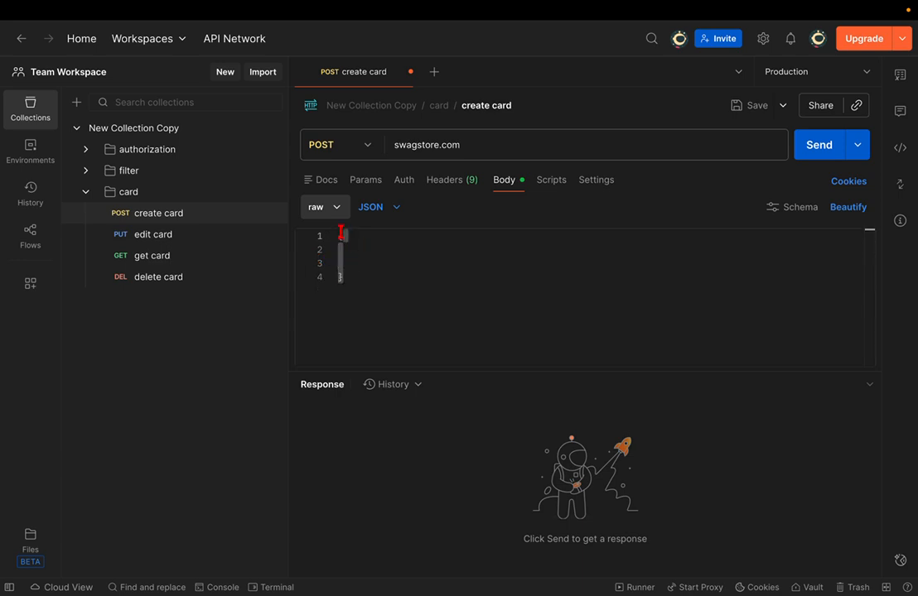
key(BackSpace)
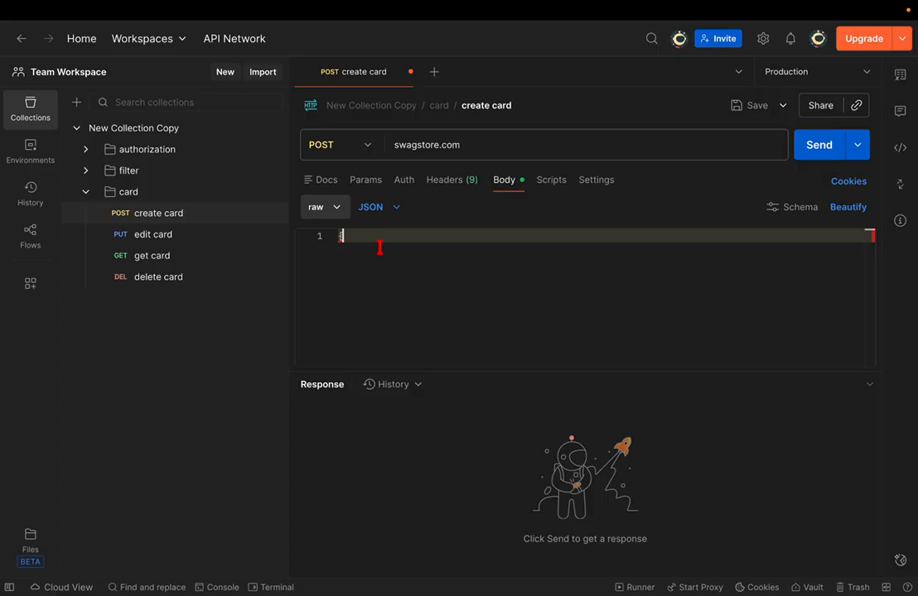
text(userna)
key(BackSpace)
key(BackSpace)
key(BackSpace)
key(BackSpace)
key(BackSpace)
key(BackSpace)
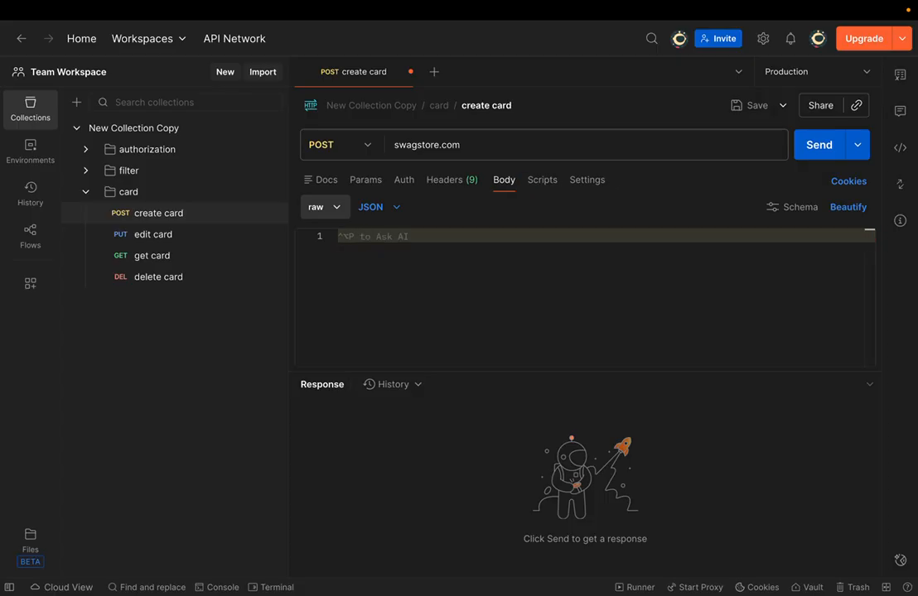
text({)
key(Return)
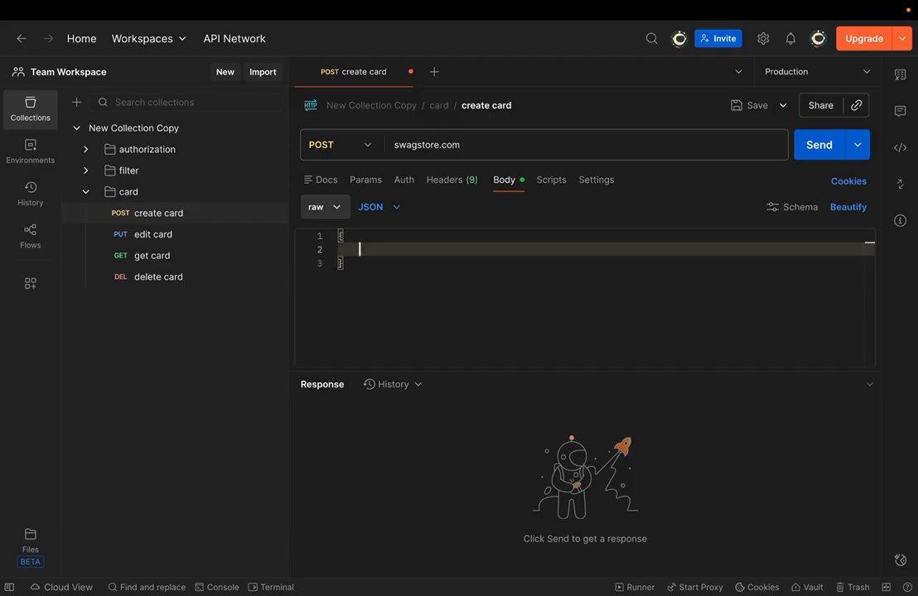
key(ctrl+a)
key(BackSpace)
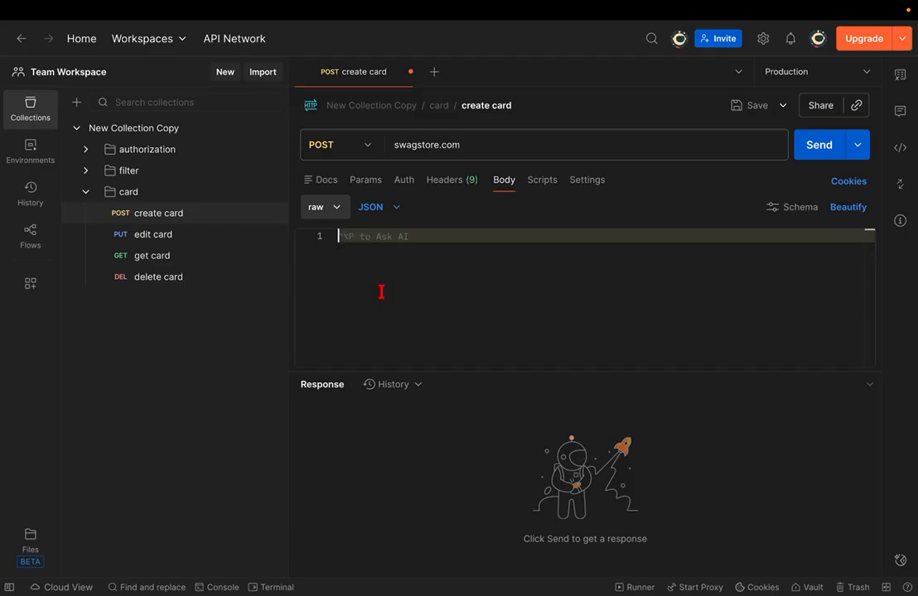
- Go to the request's Params table and begin a new query parameter key
click(404, 181)
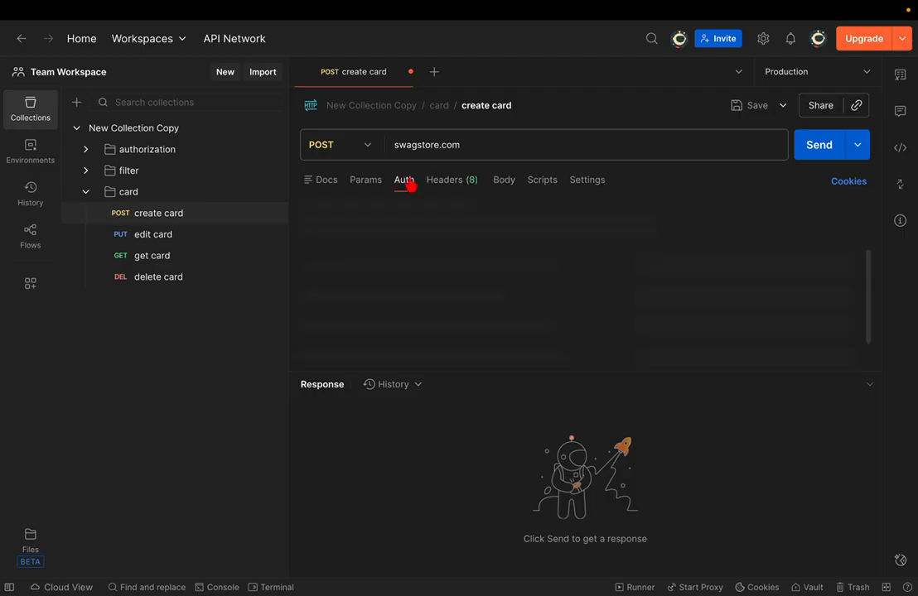
click(369, 187)
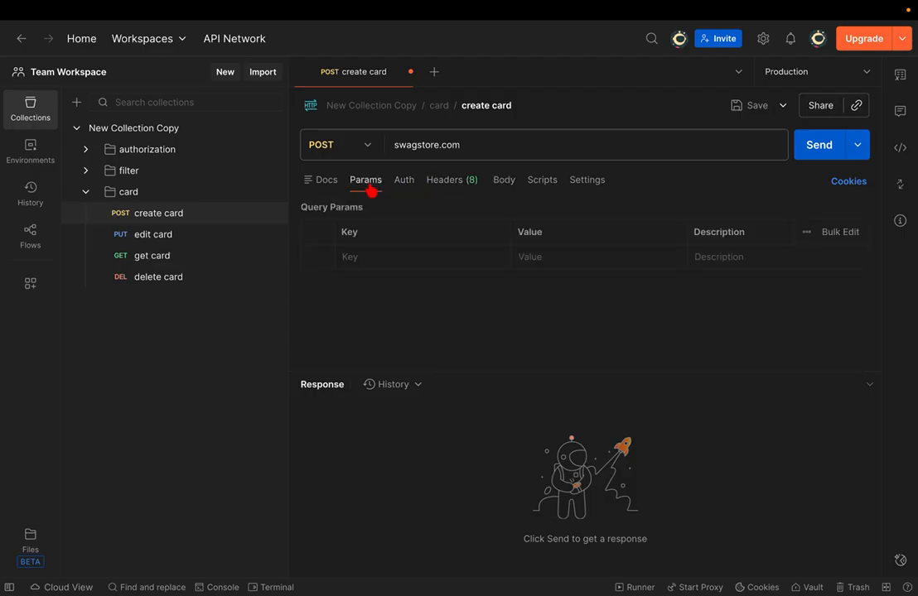
click(398, 258)
- Add query parameter keys username and password and save the request
text(username)
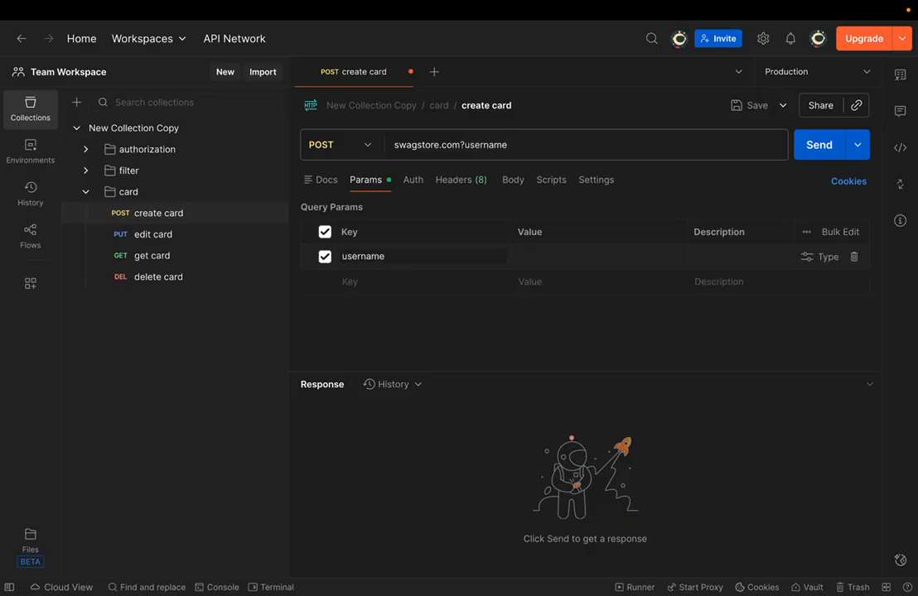
click(421, 280)
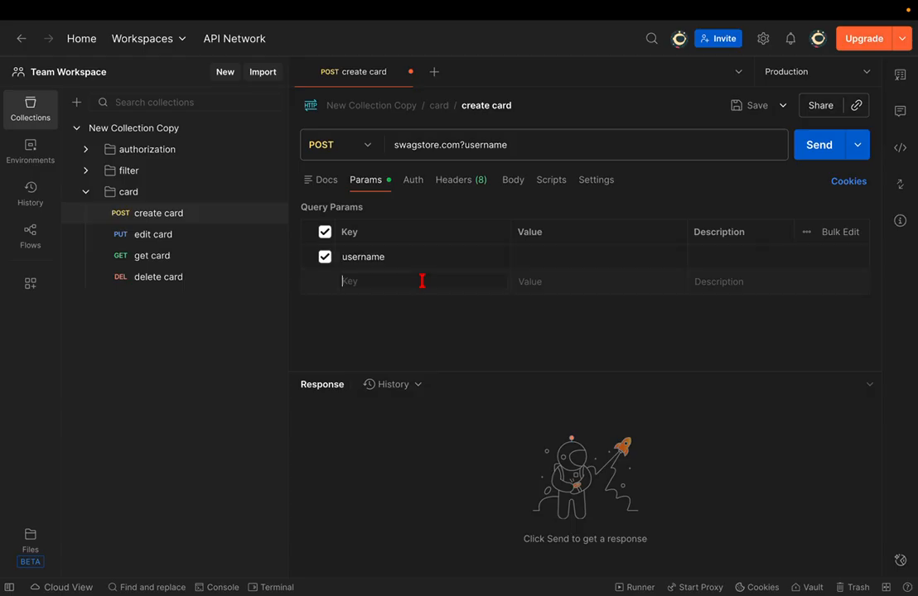
text(password)
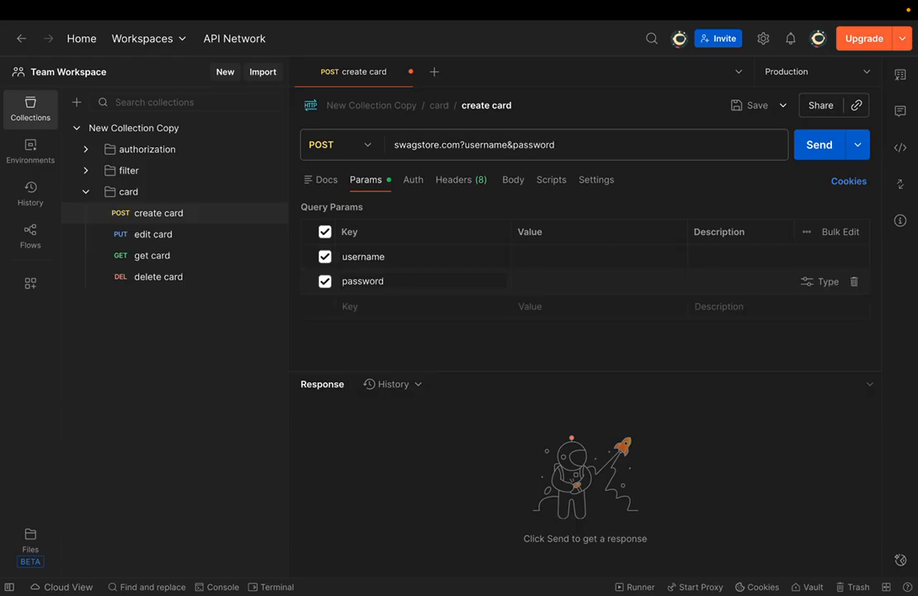
key(ctrl+s)
- Set the username parameter's value to the {{username}} variable
click(529, 255)
text({{)
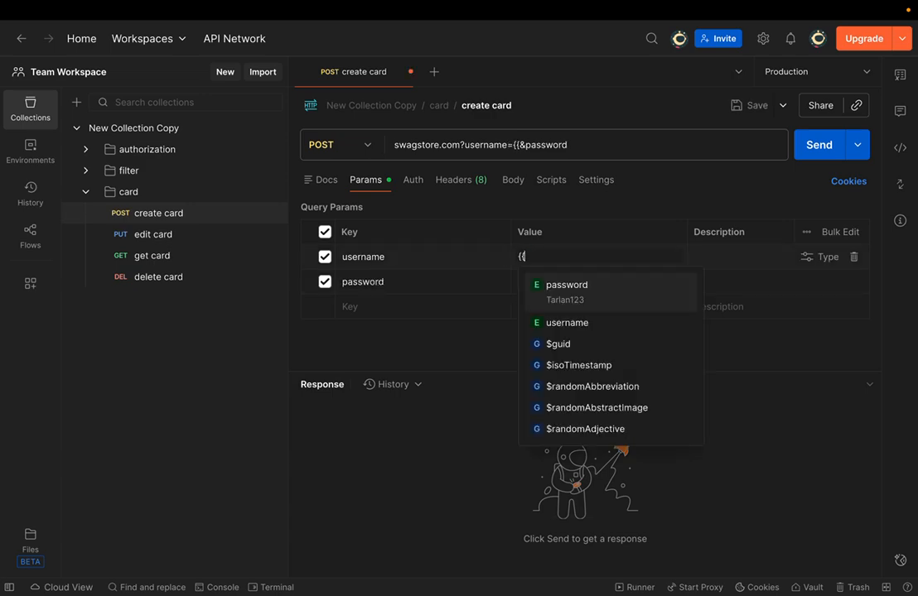
key(Down)
key(Up)
key(Down)
key(Up)
key(Down)
key(Return)
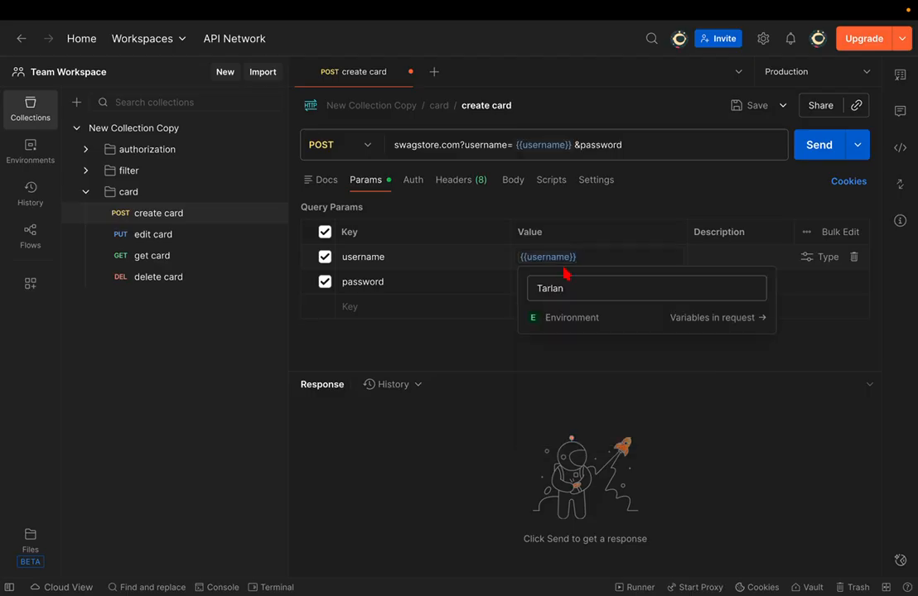
- Set the password parameter's value to {{password}} and save the request
click(542, 285)
text({{)
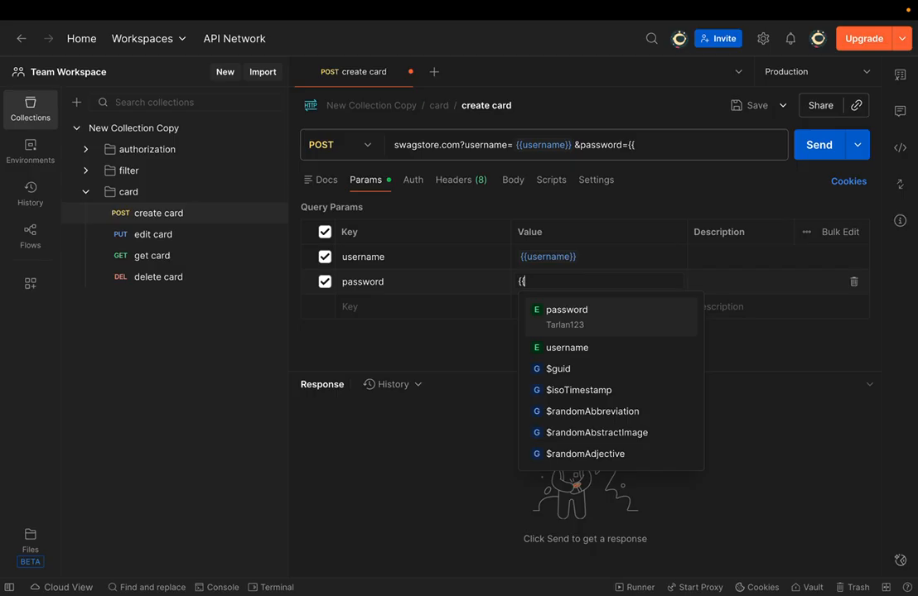
key(Down)
key(Up)
key(Return)
key(ctrl+s)
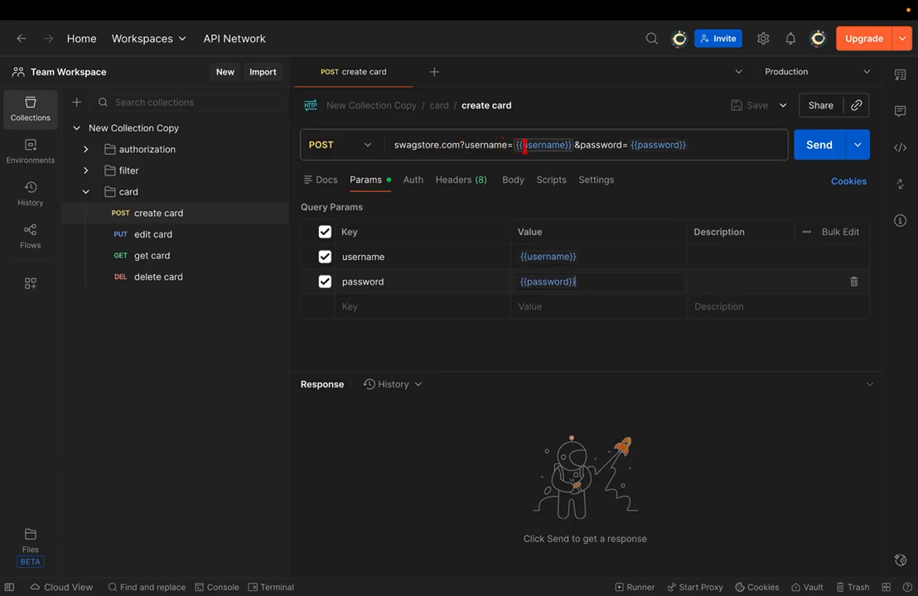
mouse_move(553, 147)
mouse_move(662, 146)
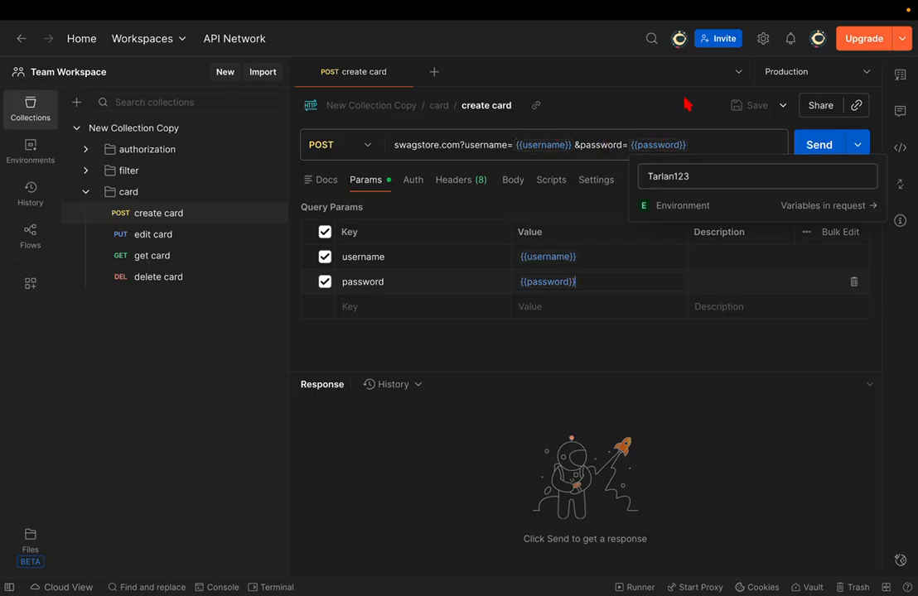
click(820, 72)
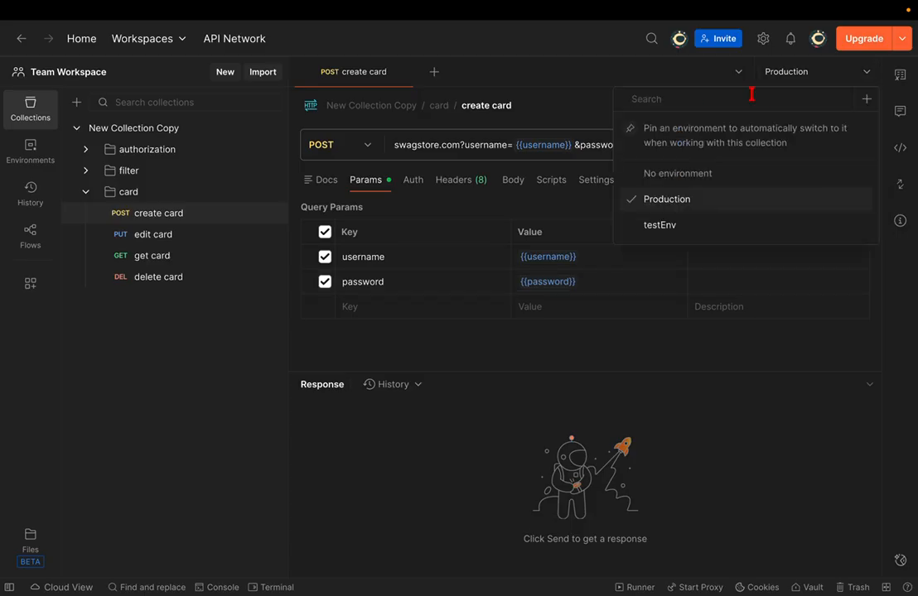
click(659, 225)
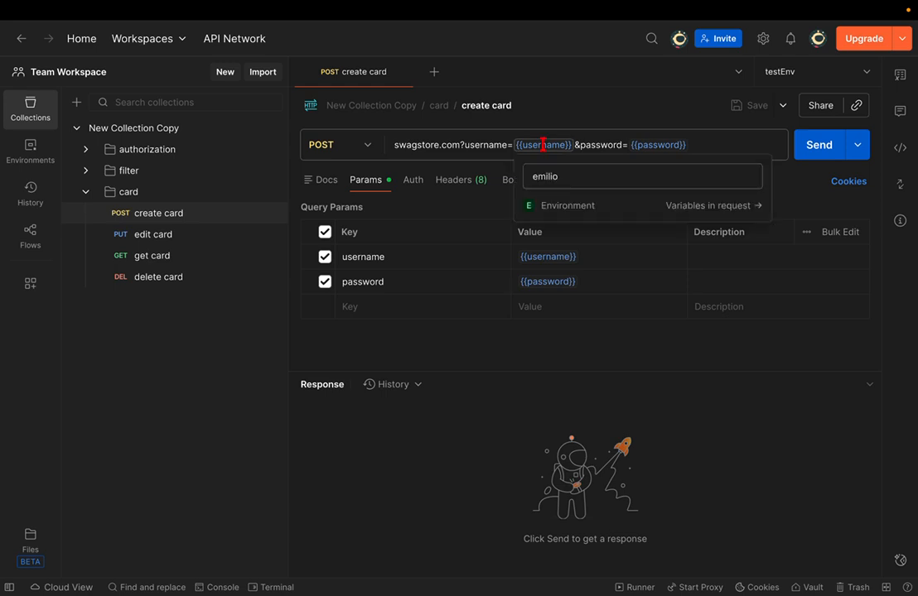
mouse_move(654, 145)
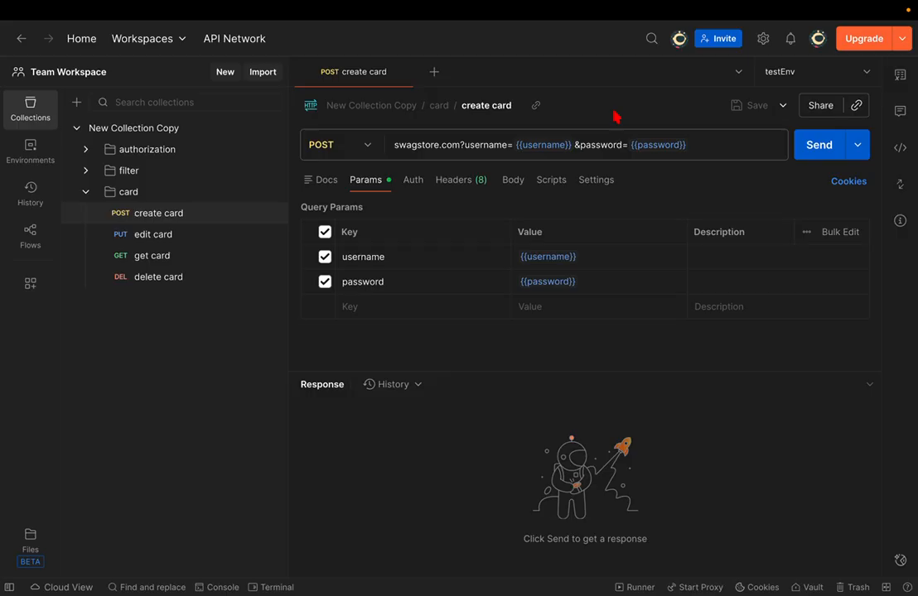
click(809, 73)
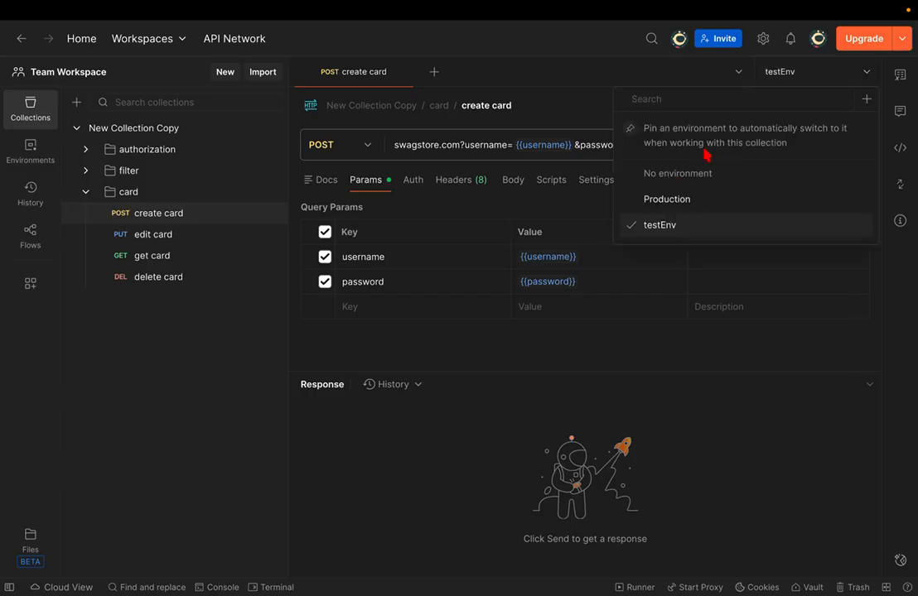
click(523, 89)
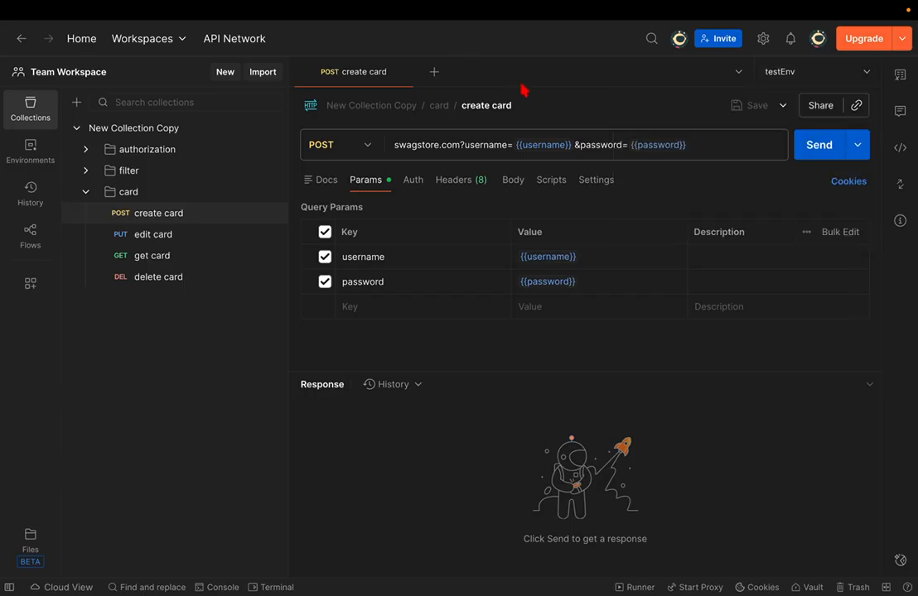
drag(426, 145, 390, 145)
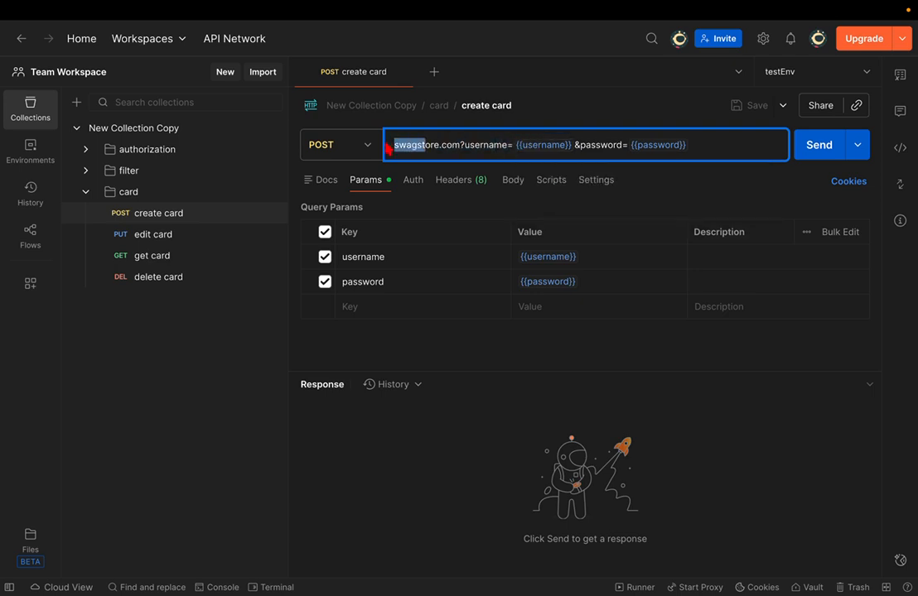
- Review the Docs, Auth, Headers and Body tabs, then close the create card request
click(322, 187)
click(410, 191)
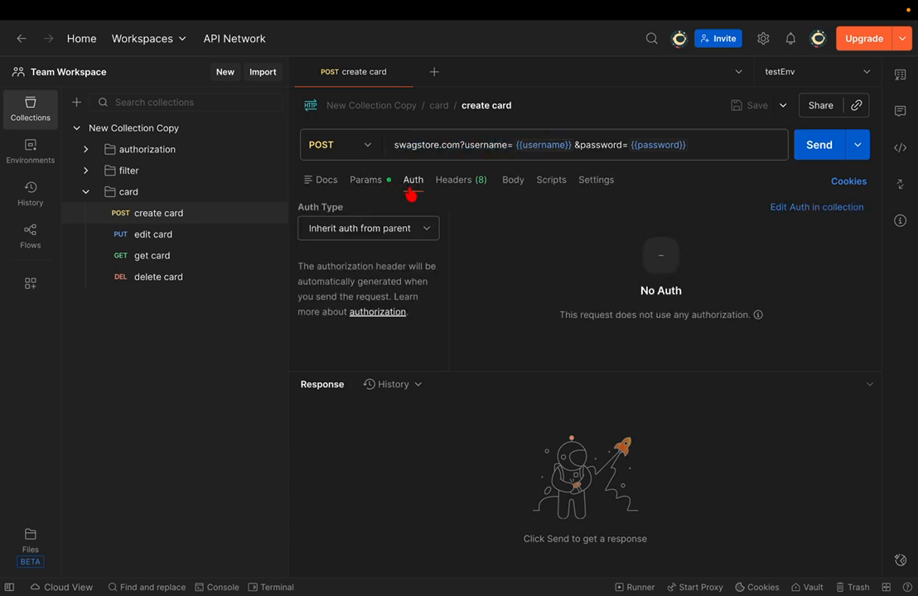
click(457, 187)
click(508, 187)
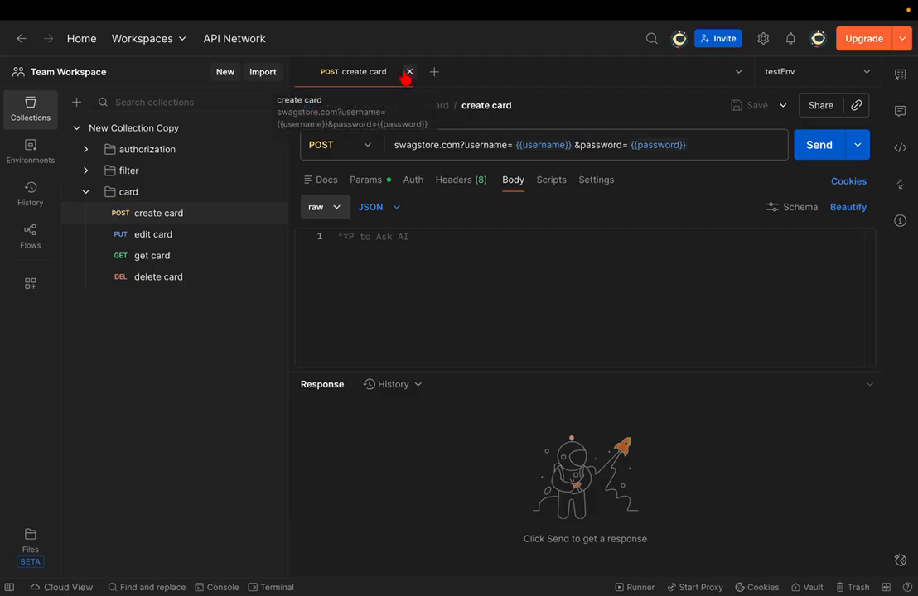
click(408, 72)
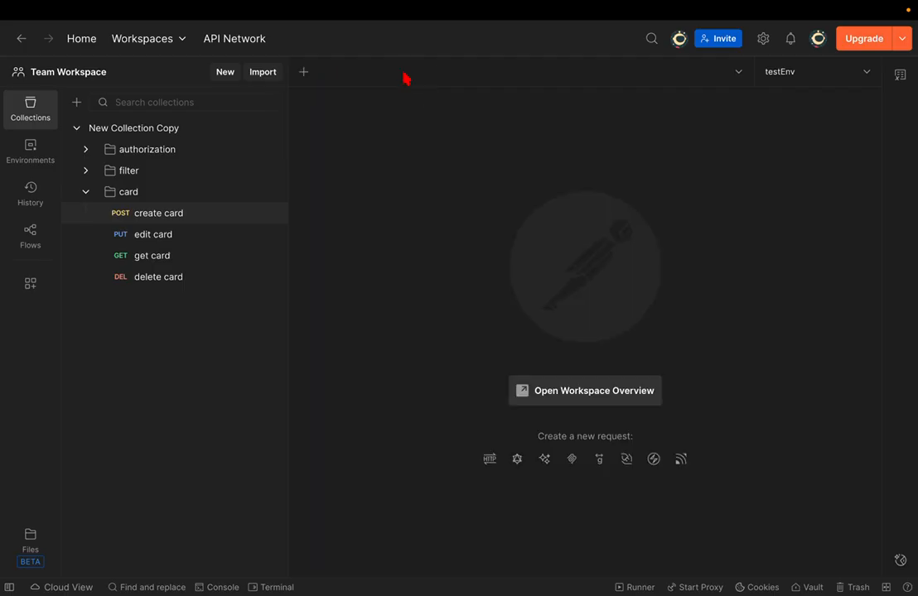
- Show the History panel and scroll through the sent requests
click(31, 193)
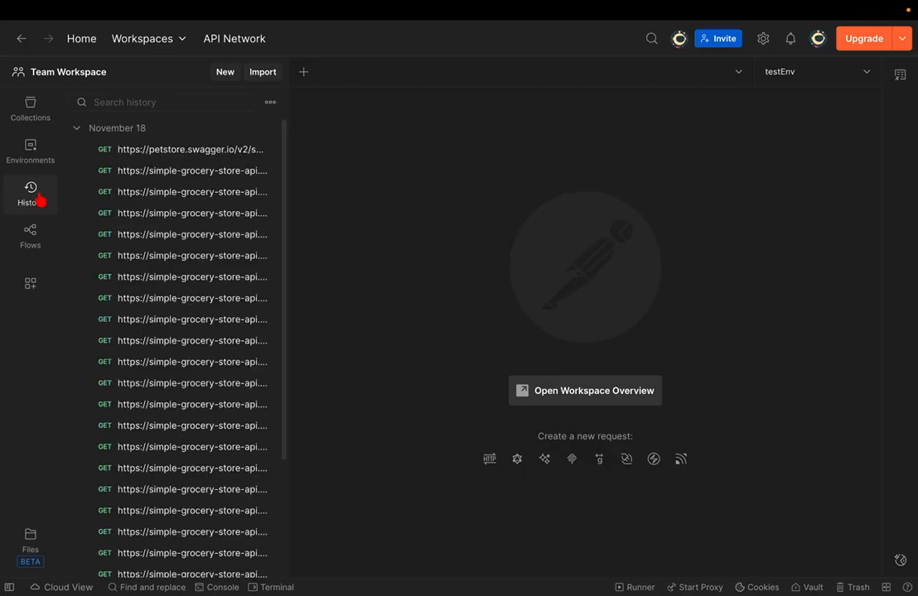
scroll(139, 252, down, 3)
scroll(139, 252, up, 3)
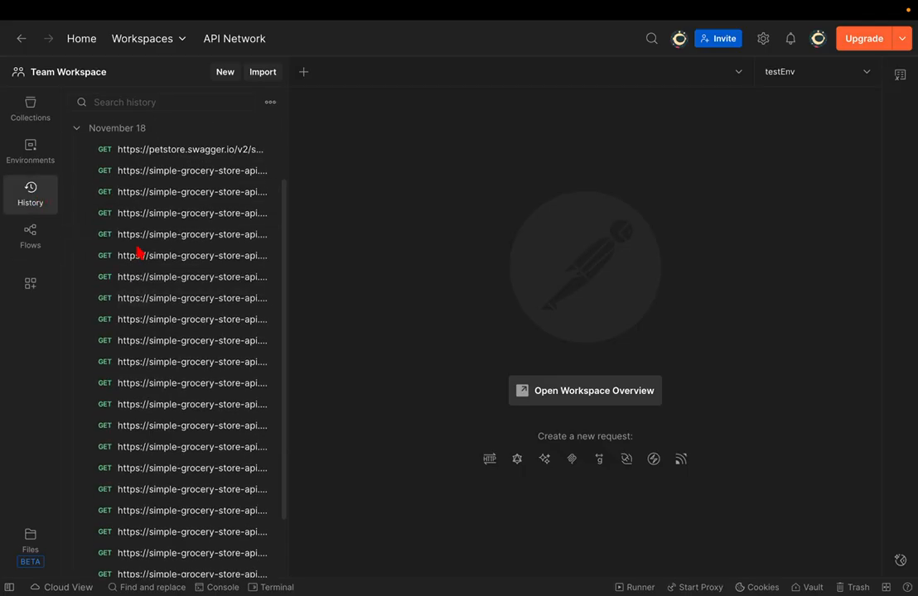
scroll(170, 300, down, 3)
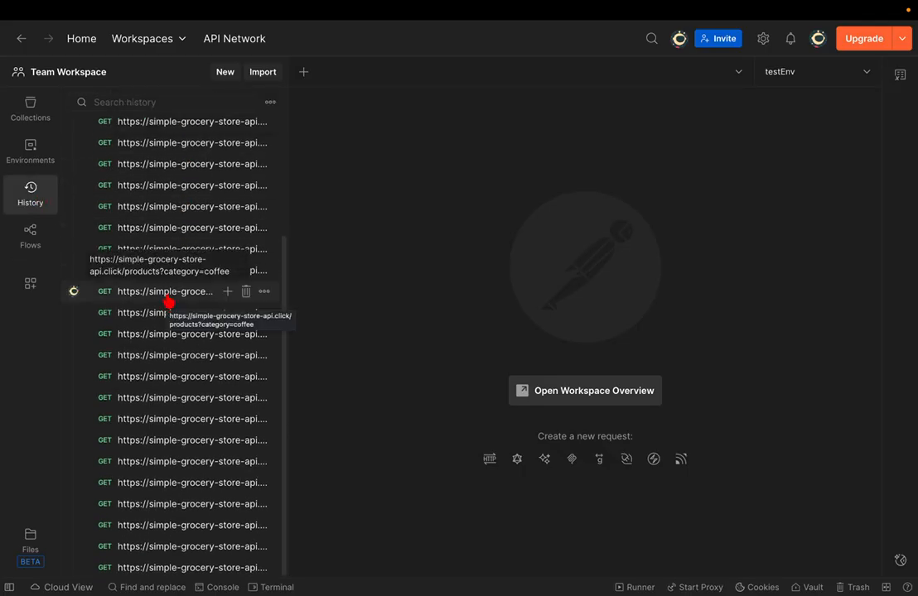
- Show the Flows panel, scroll Flows Home, then close the Flows Home tab
click(53, 248)
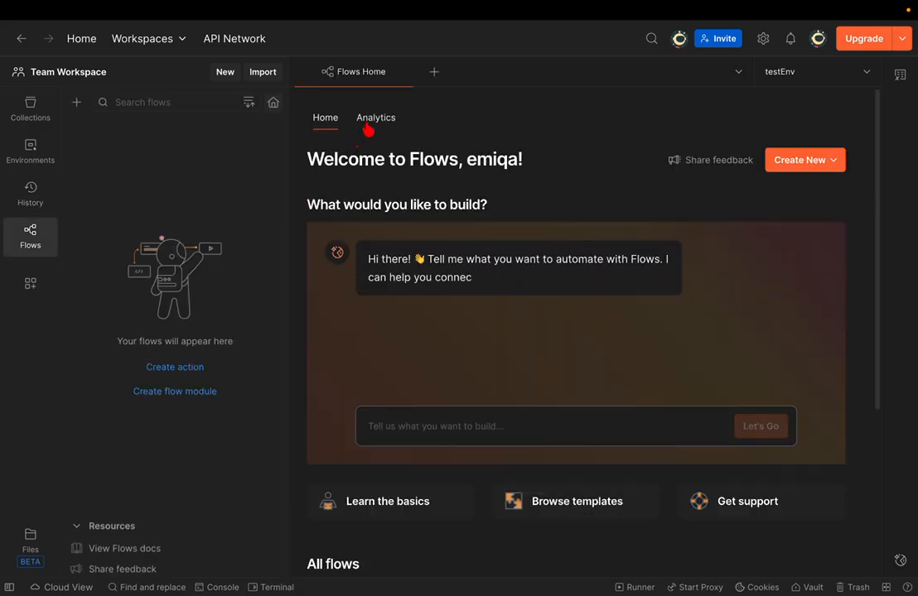
scroll(361, 164, down, 1)
scroll(361, 164, down, 2)
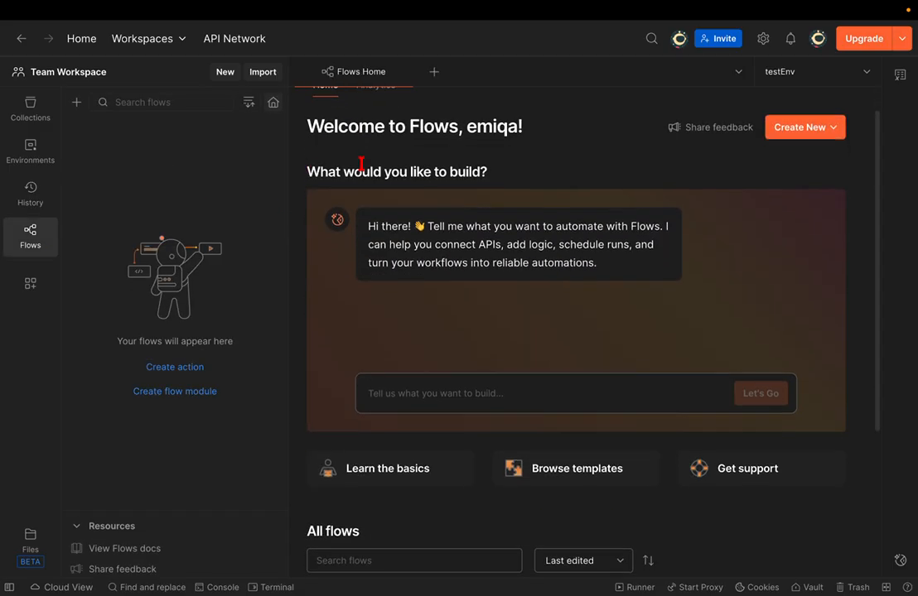
scroll(361, 164, up, 2)
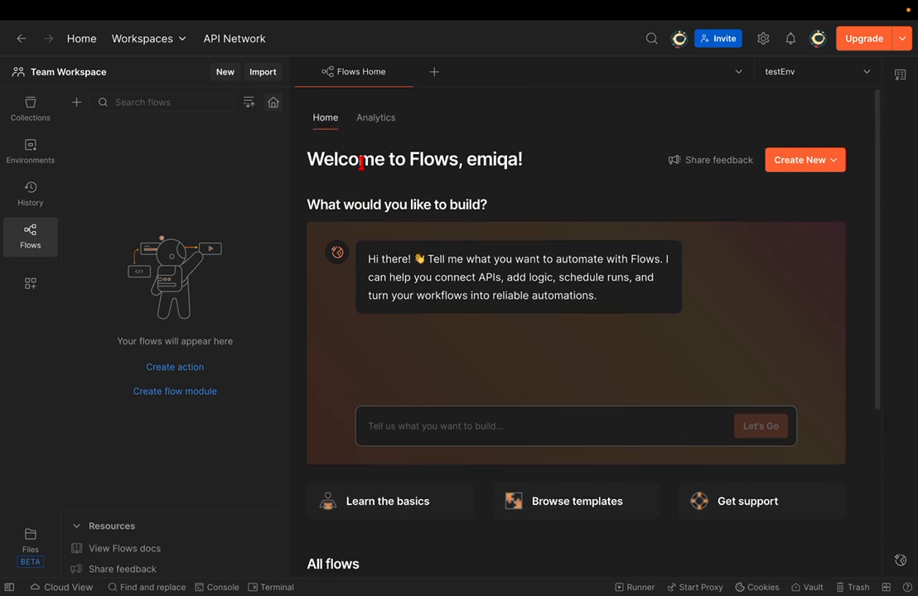
click(409, 72)
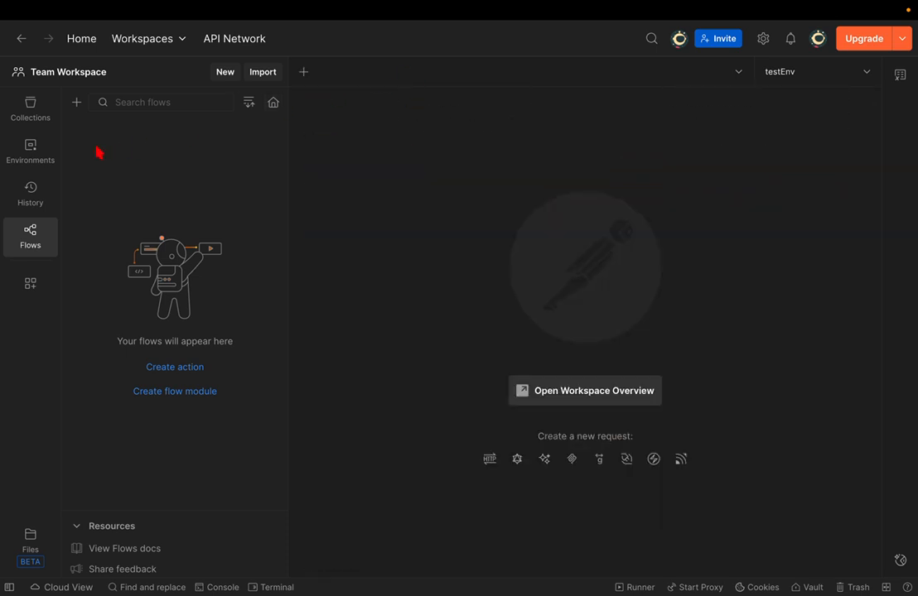
- Glance at Environments, then reopen create card from the card folder in Collections
click(31, 151)
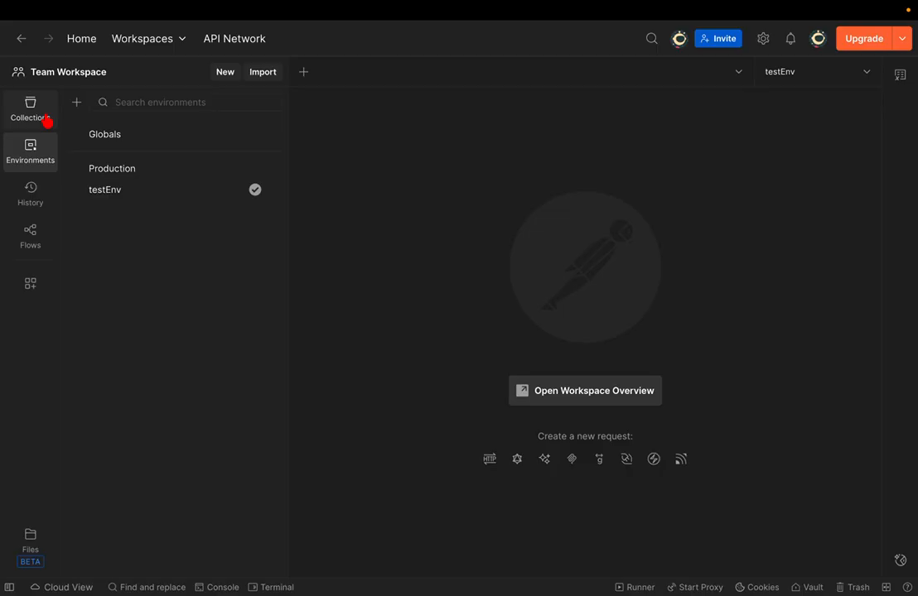
click(47, 120)
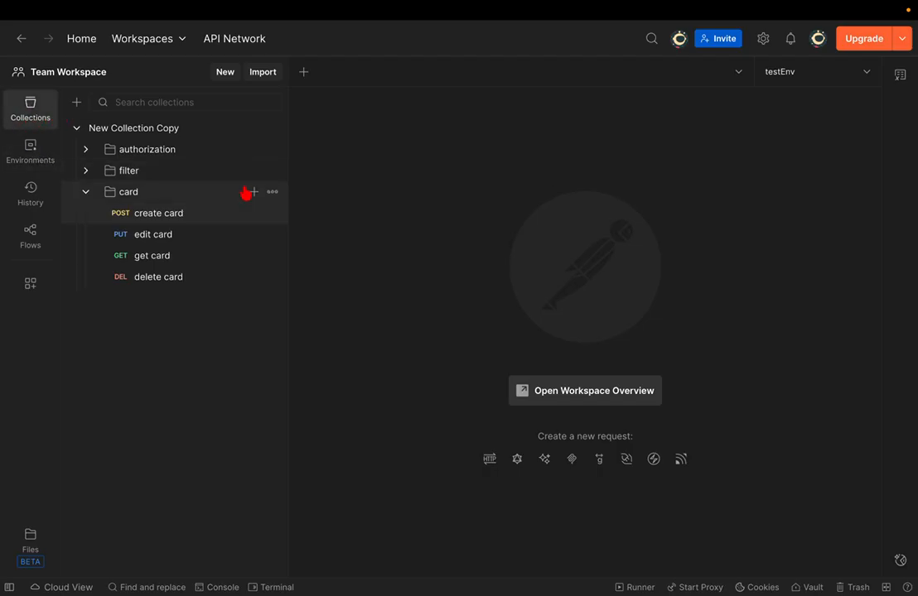
click(159, 219)
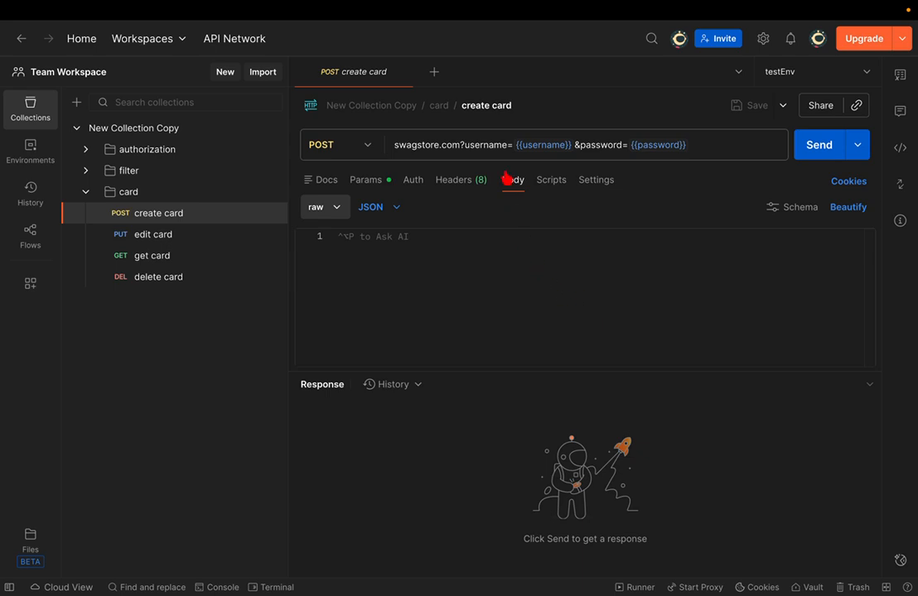
click(403, 211)
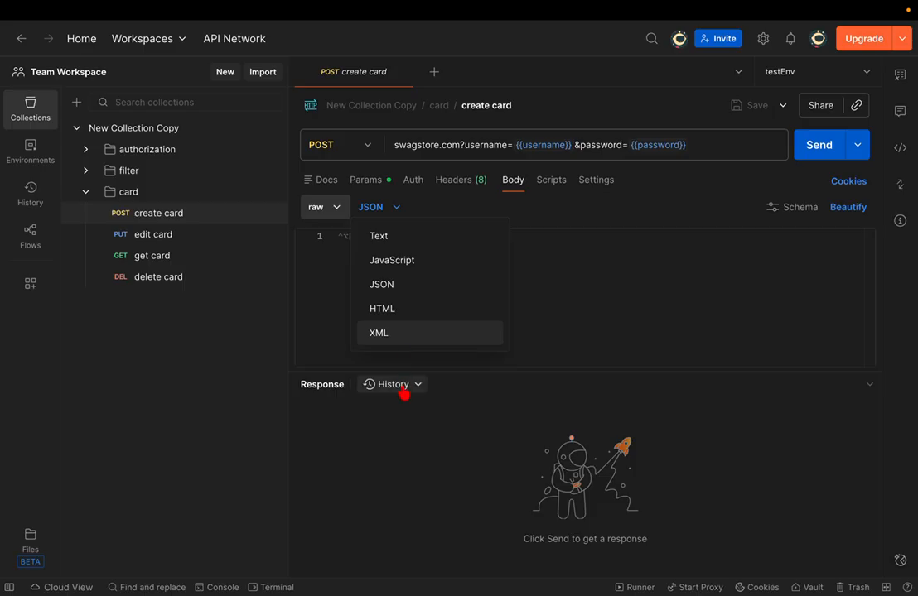
click(396, 471)
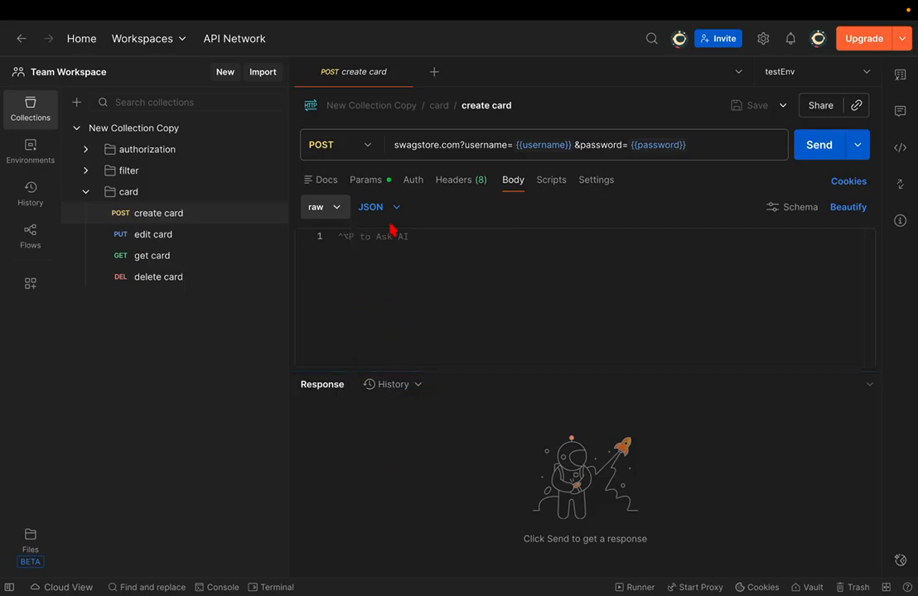
- Type 'karandash' into the request body and replace the URL with googlre.com
mouse_move(515, 7)
click(450, 259)
text(kar)
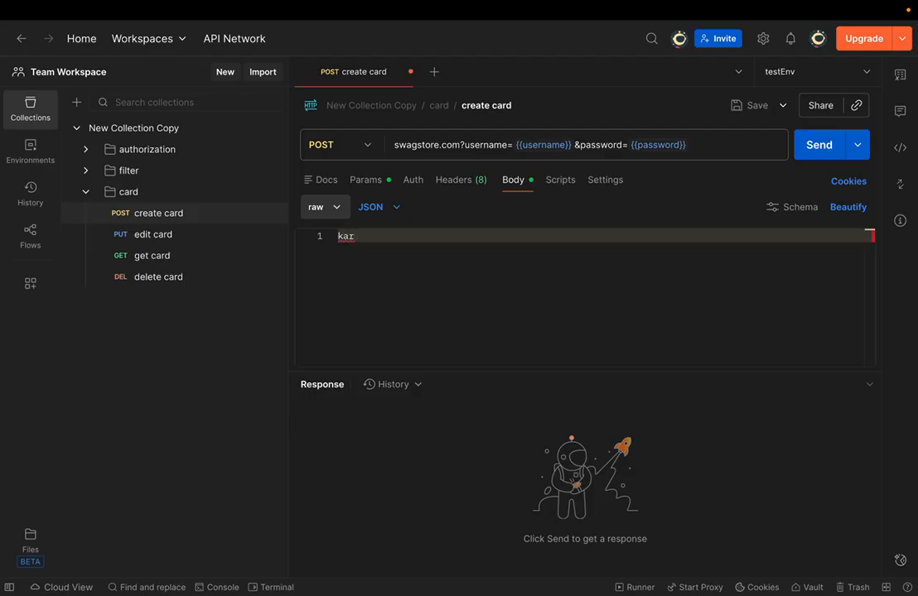
text(andash)
click(460, 152)
key(ctrl+a)
text(googlre.com)
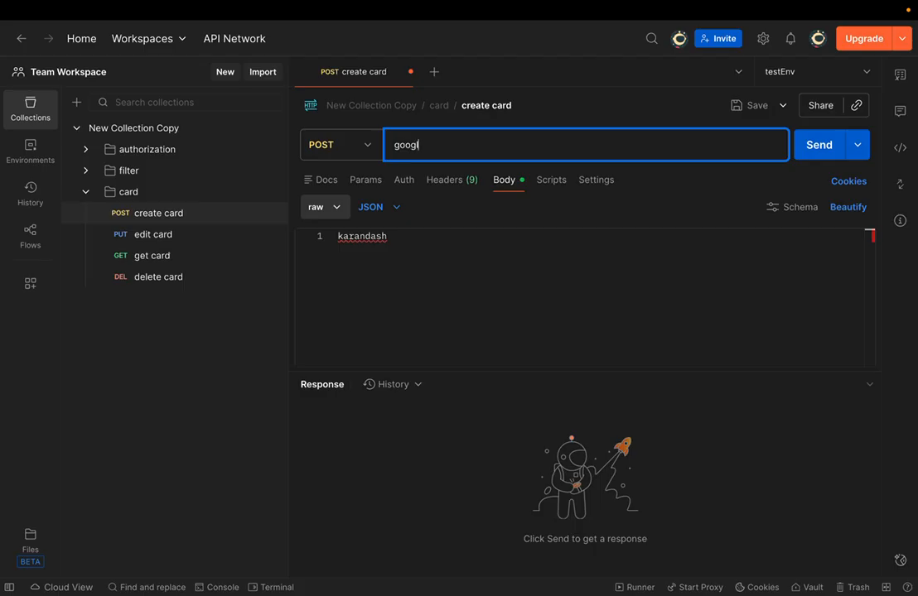
key(BackSpace)
key(BackSpace)
key(BackSpace)
key(BackSpace)
text(.com)
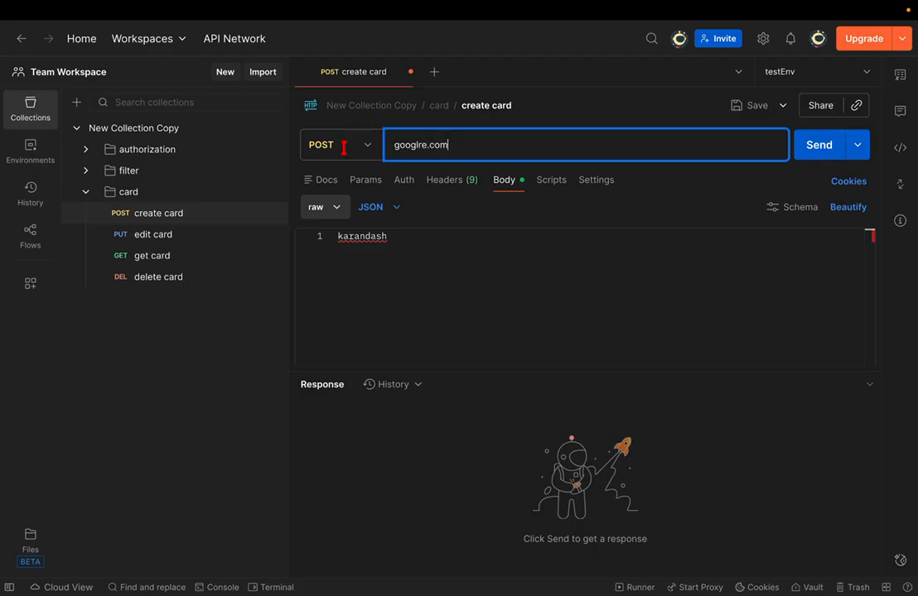
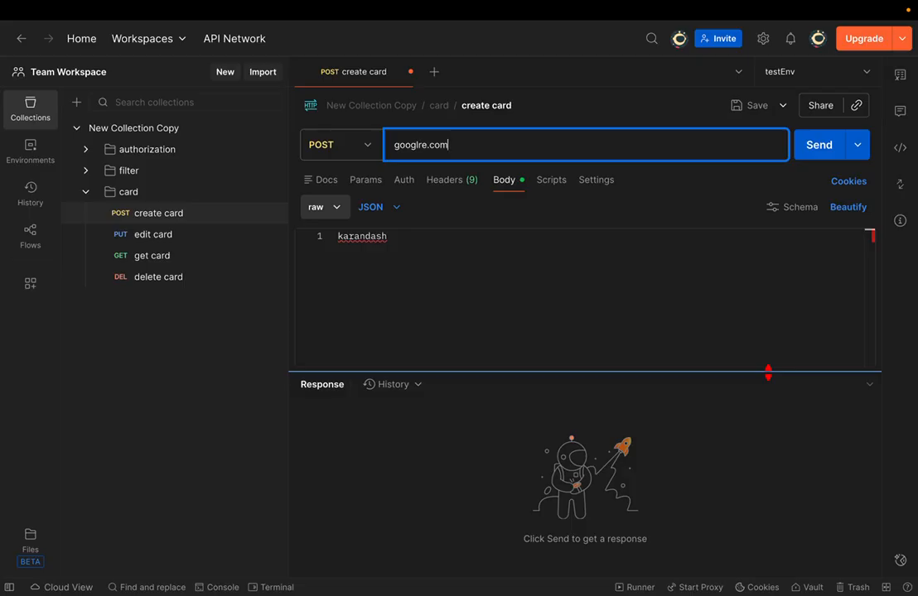
- Discard the unsaved create card changes and permanently delete the 'New Collection Copy' collection
key(super+w)
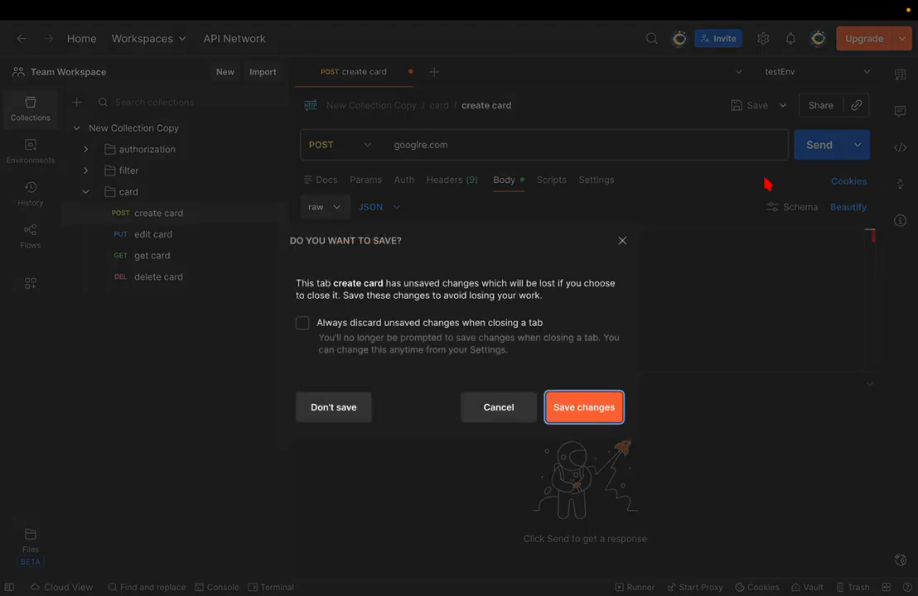
click(352, 411)
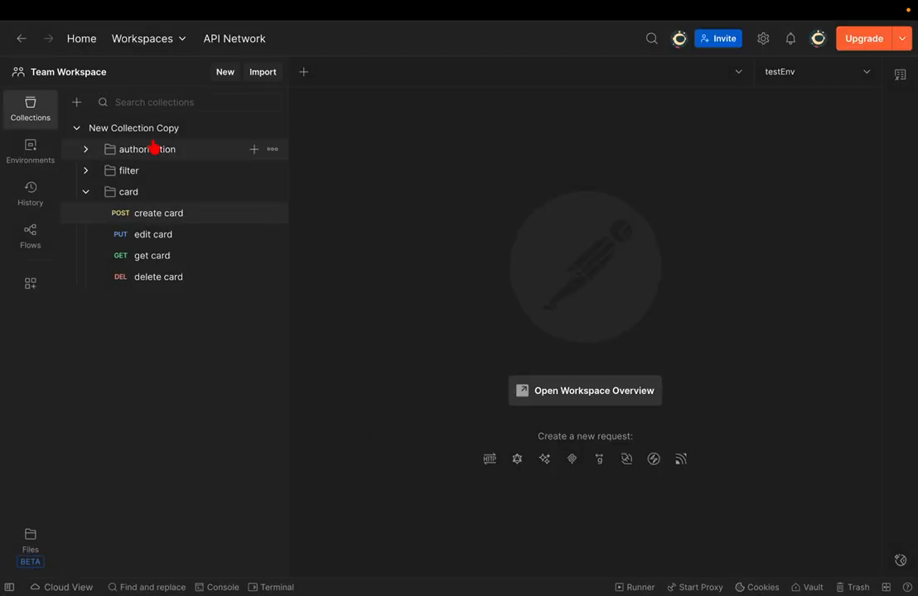
click(273, 129)
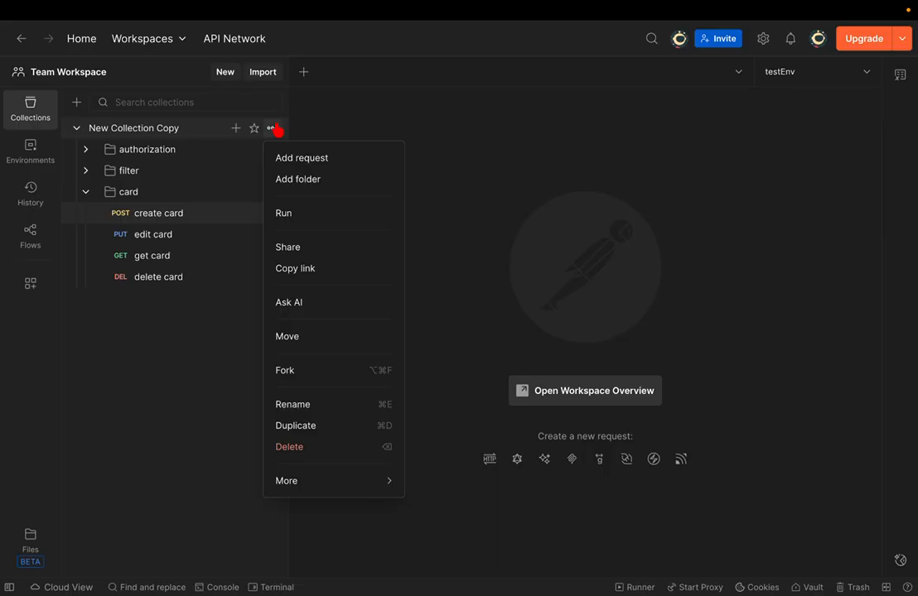
click(302, 455)
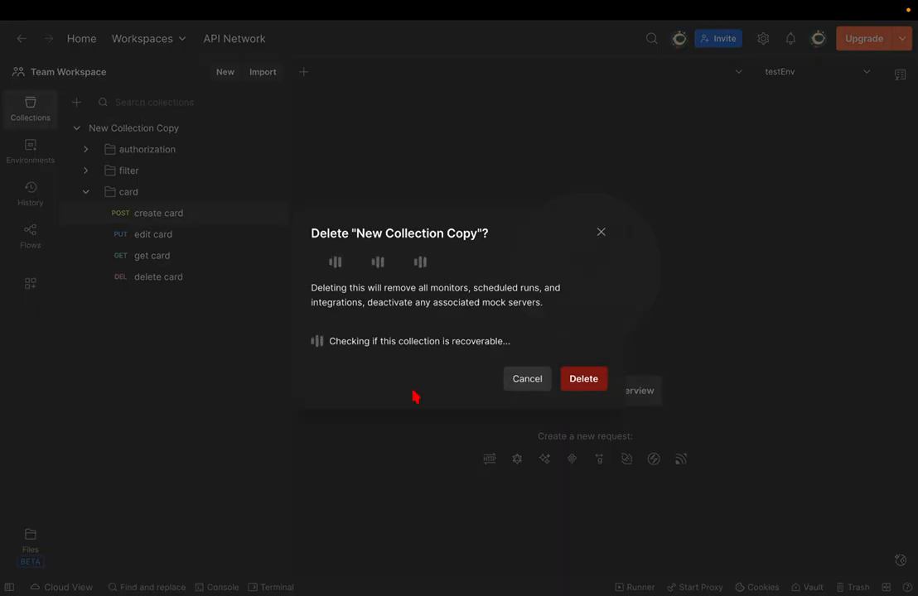
click(574, 381)
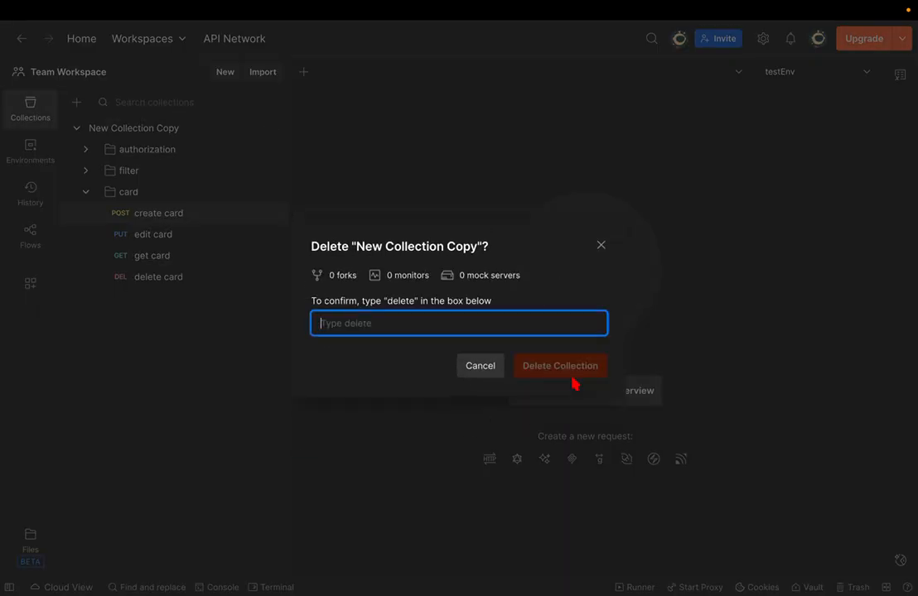
text(delete)
key(Tab)
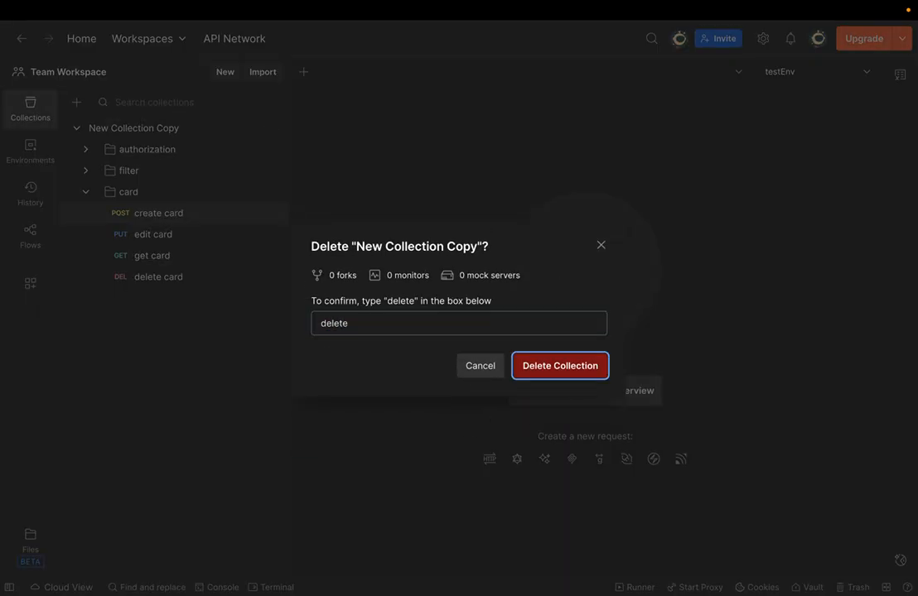
key(Return)
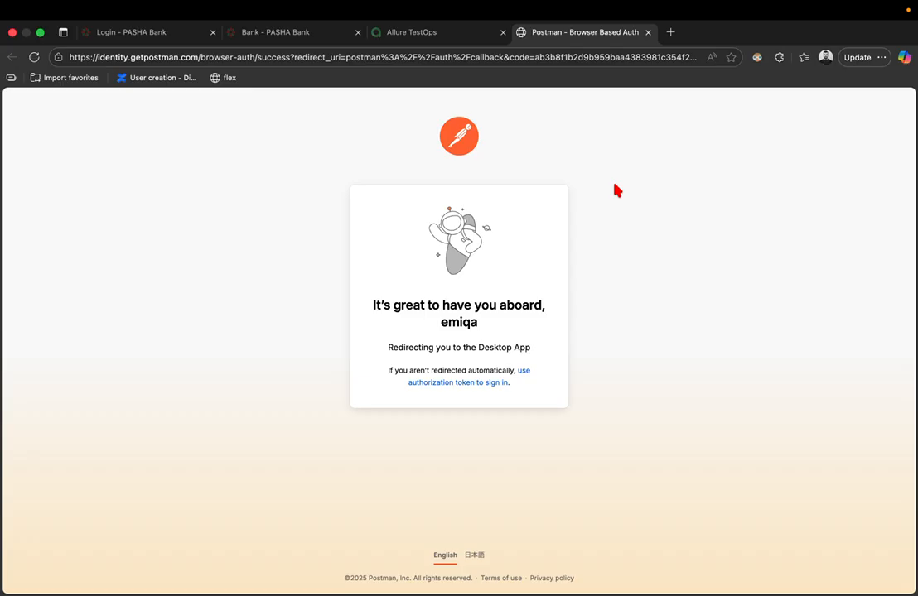
- Search 'github grocery store valentin despa' in a new tab and open the Postman-Complete-Guide-API-Testing repository
key(super+t)
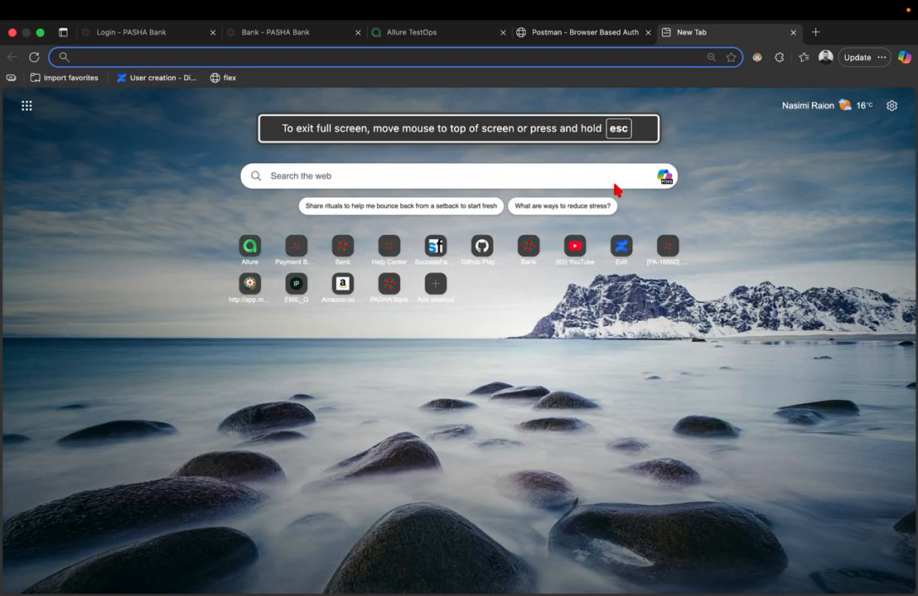
text(github)
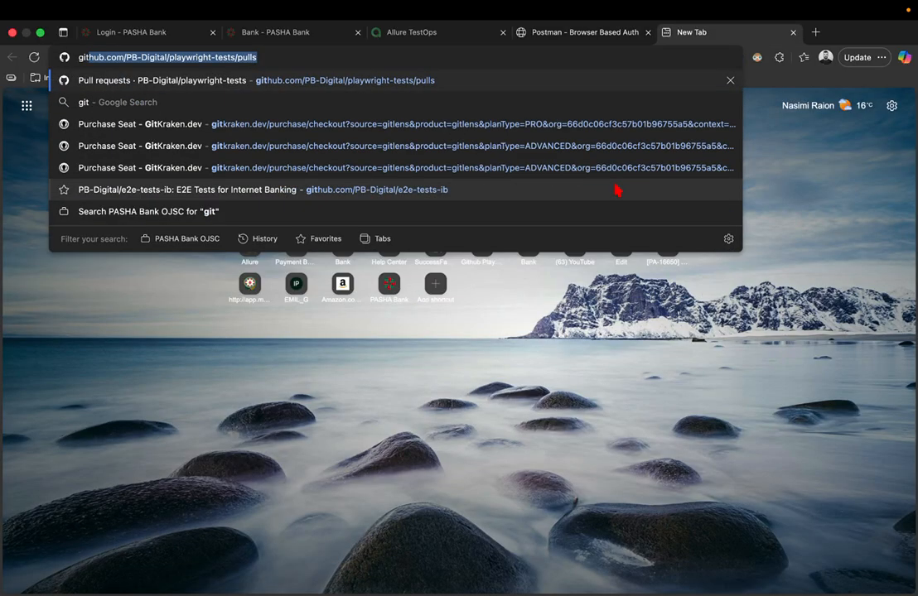
key(BackSpace)
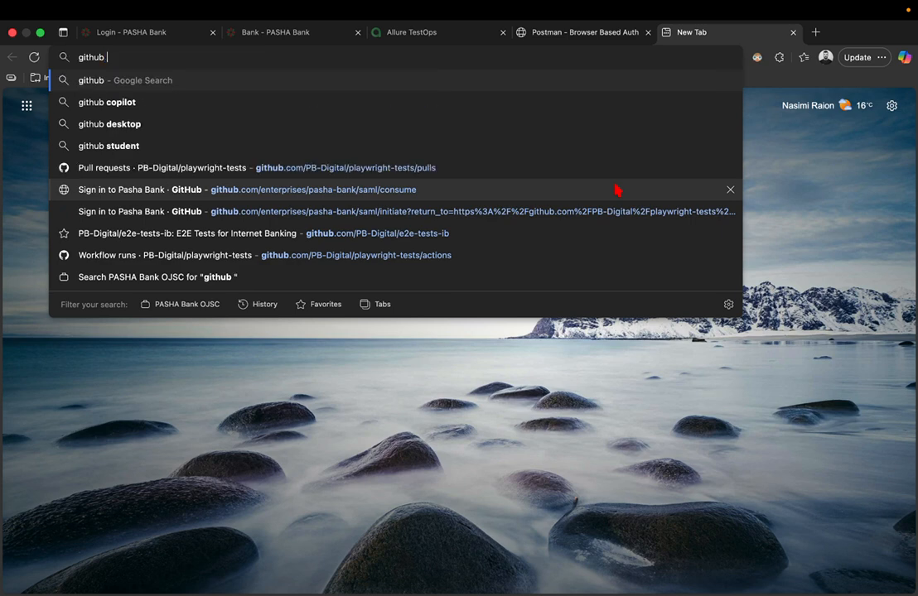
text(grocery)
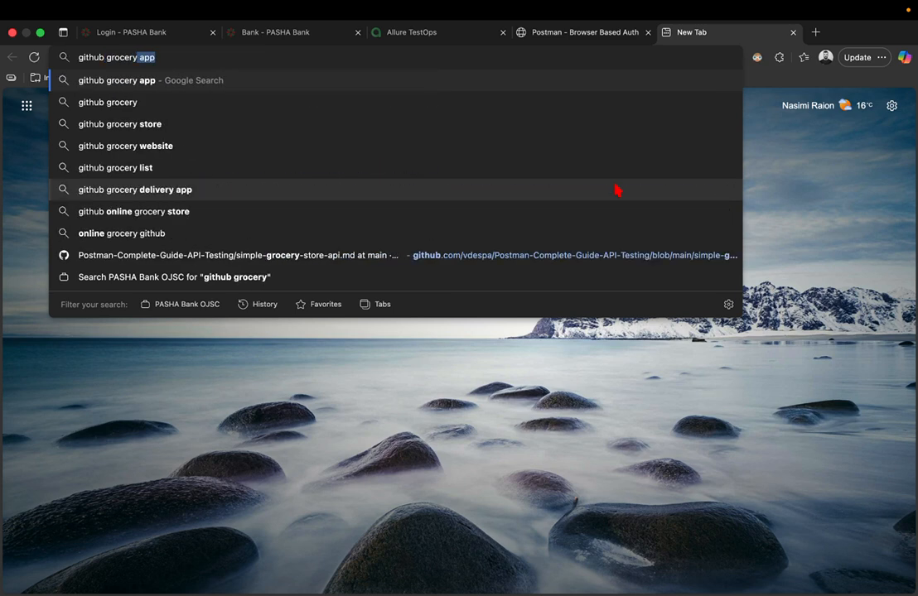
text( store )
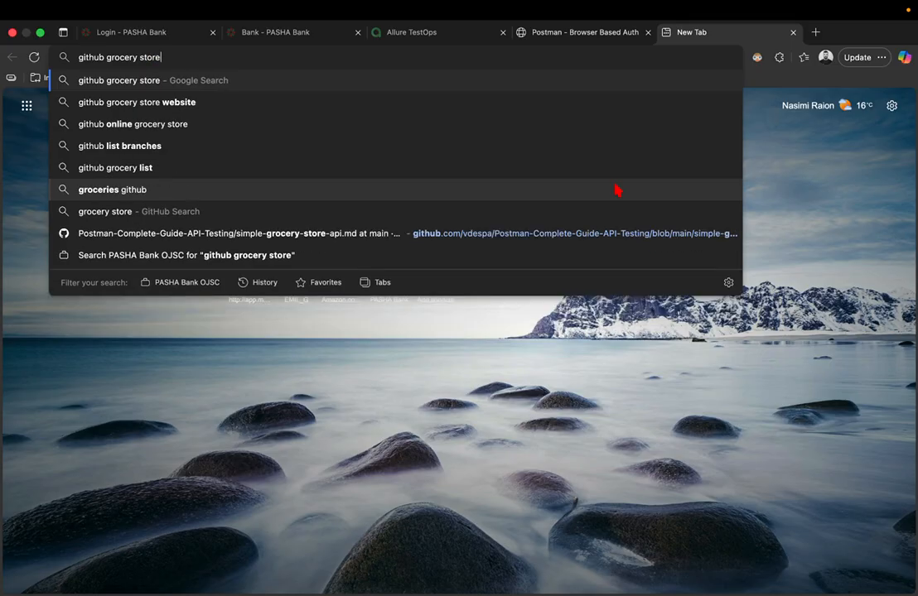
text(v)
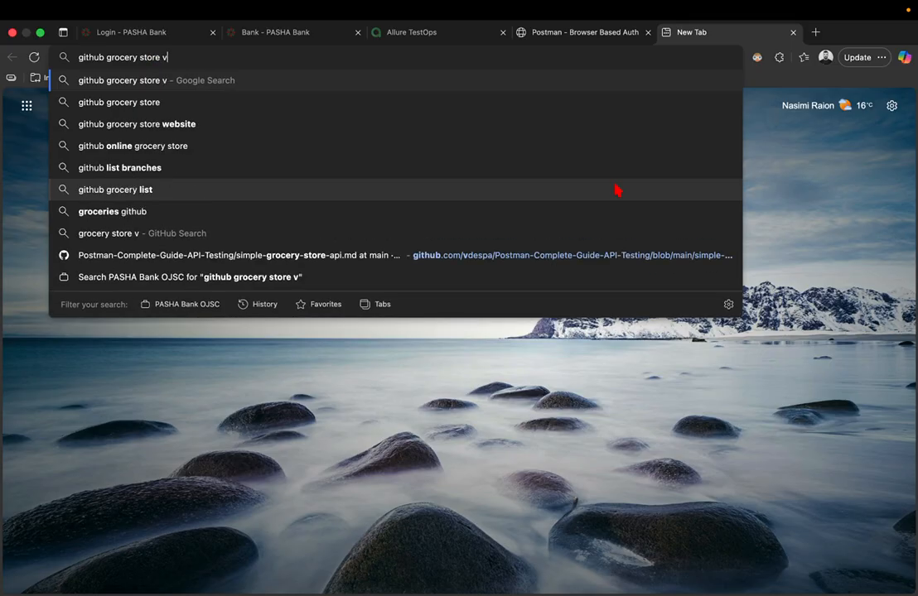
text(alentin )
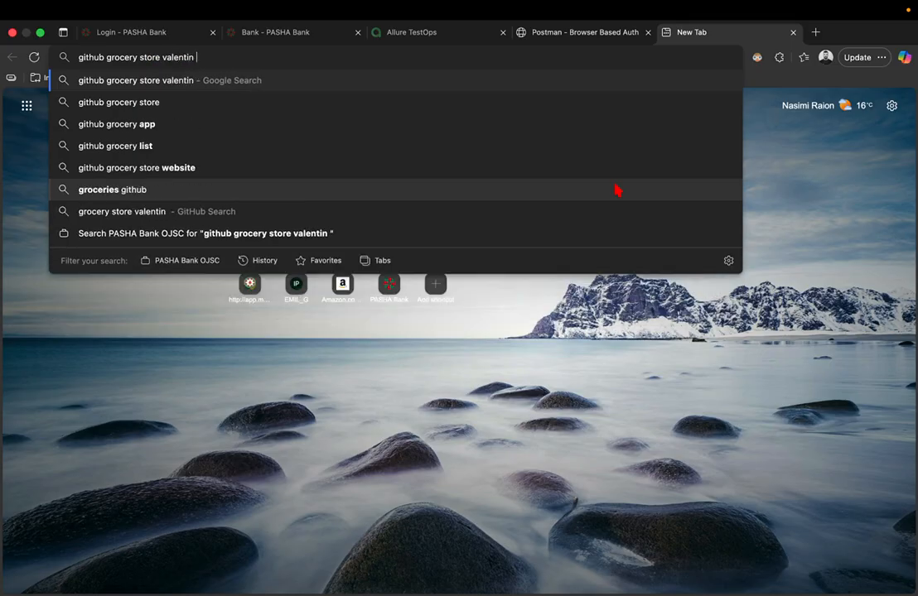
text(despa)
key(Return)
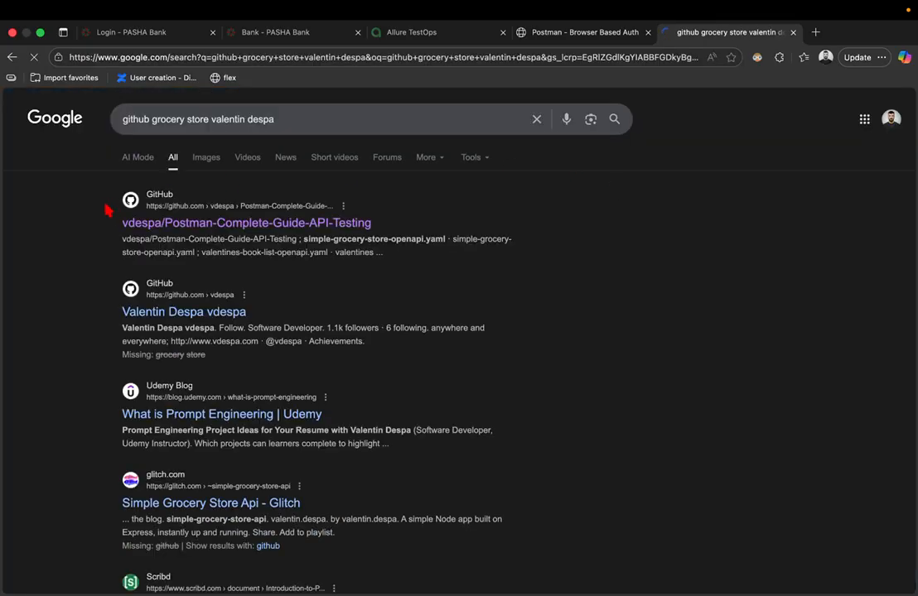
click(176, 225)
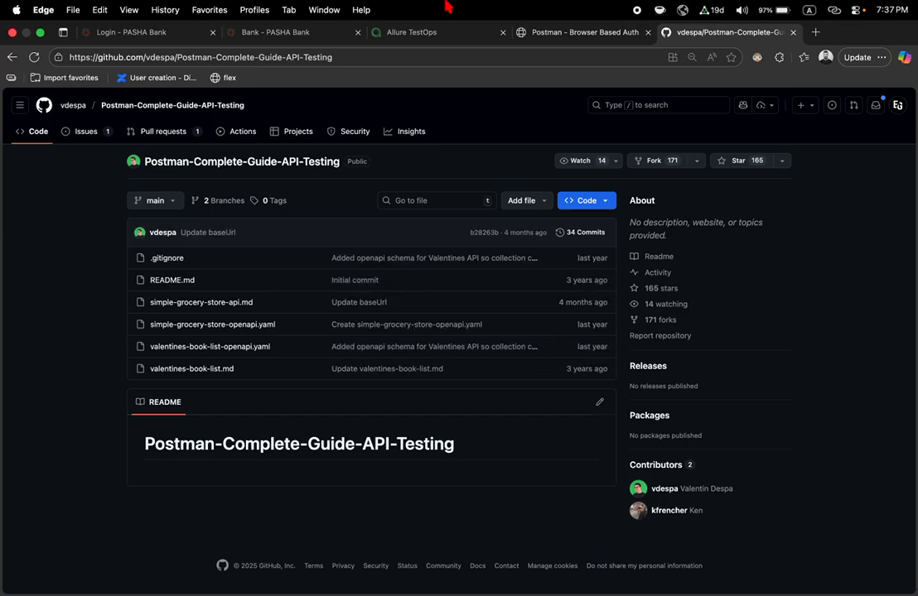
- Open simple-grocery-store-api.md and scroll through its list of endpoints
click(226, 306)
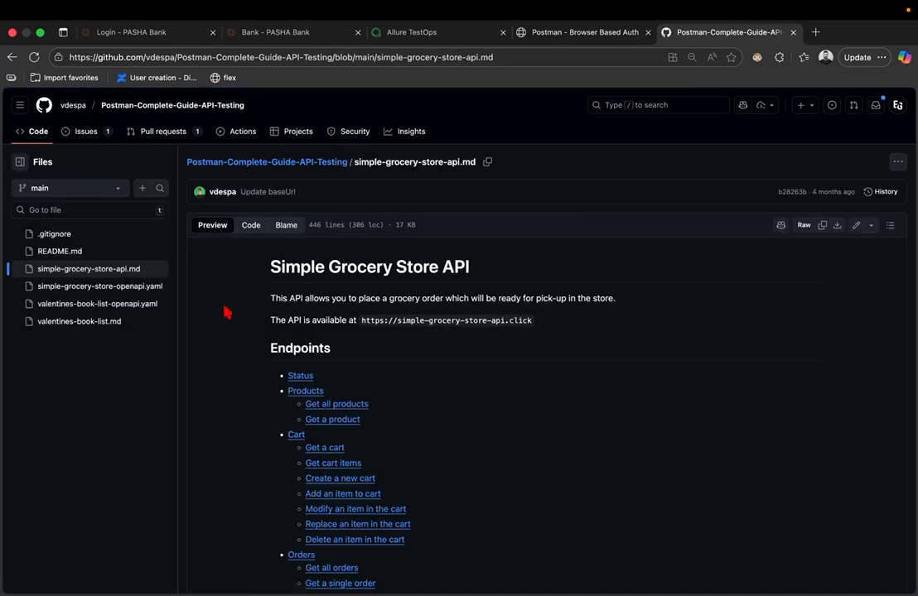
scroll(267, 346, down, 1)
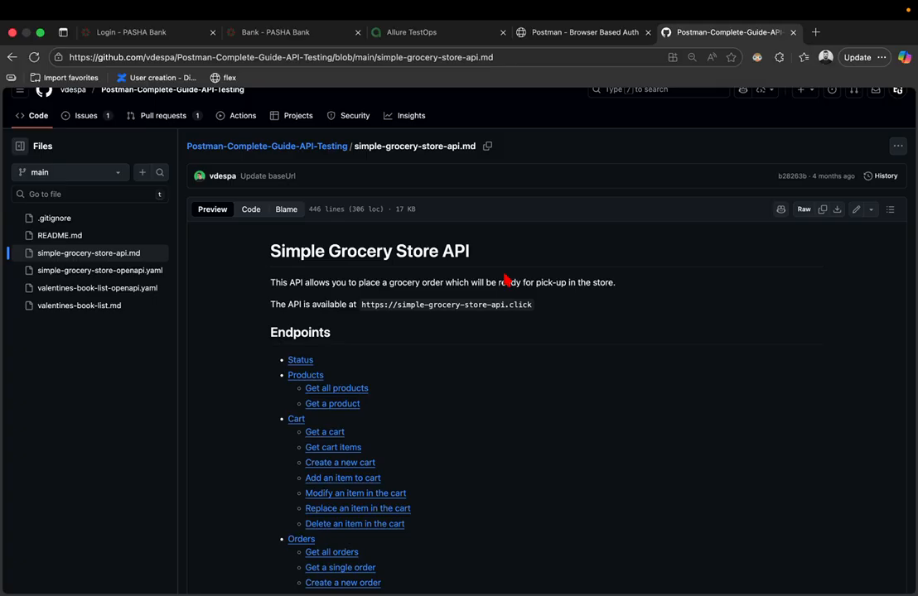
scroll(475, 323, down, 2)
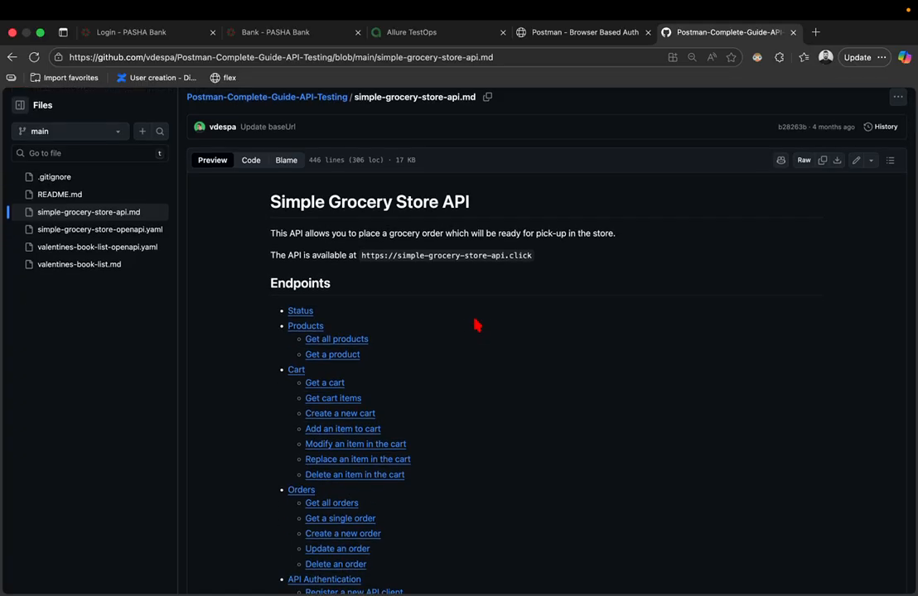
key(super+t)
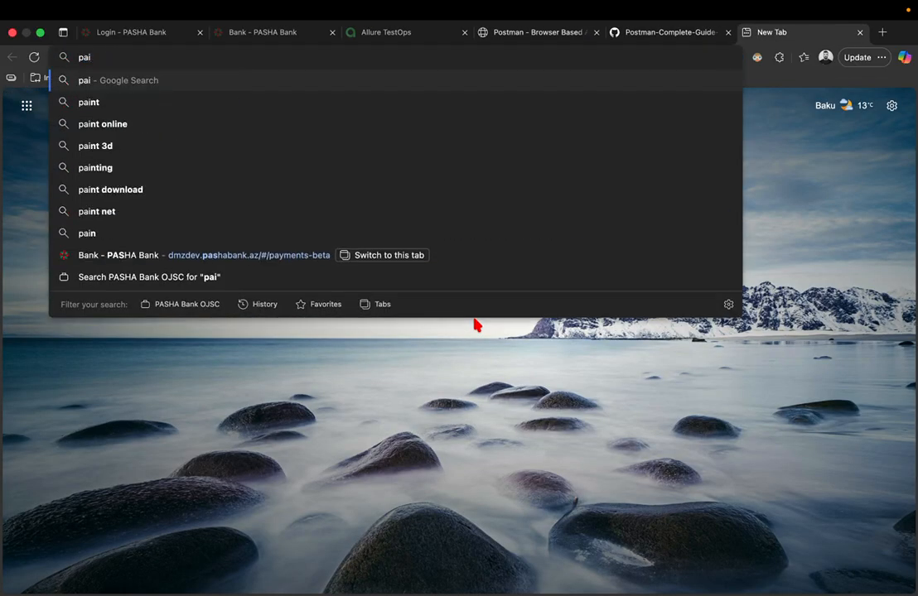
- Search for paint, open JS Paint at paint.js.org, then go back to the GitHub doc
text(n)
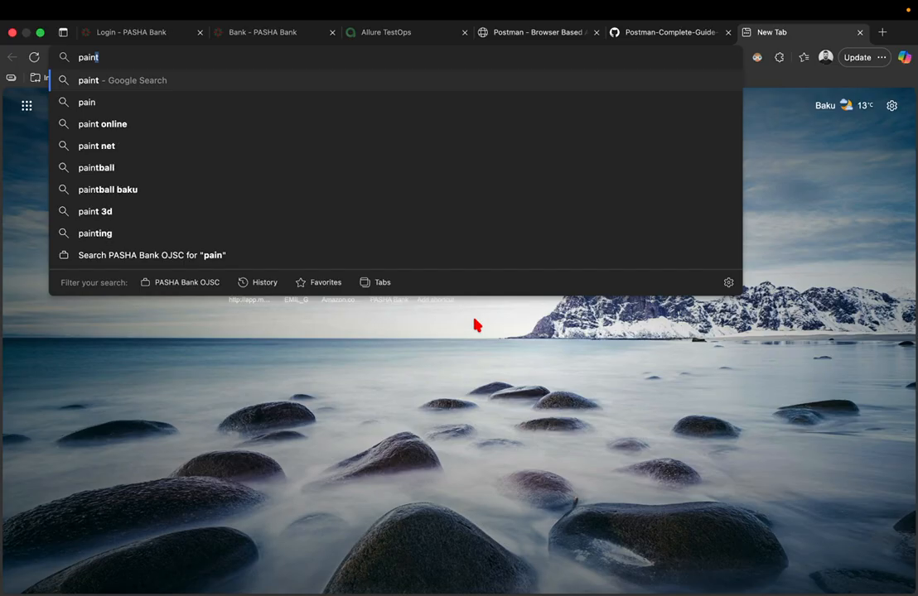
key(Return)
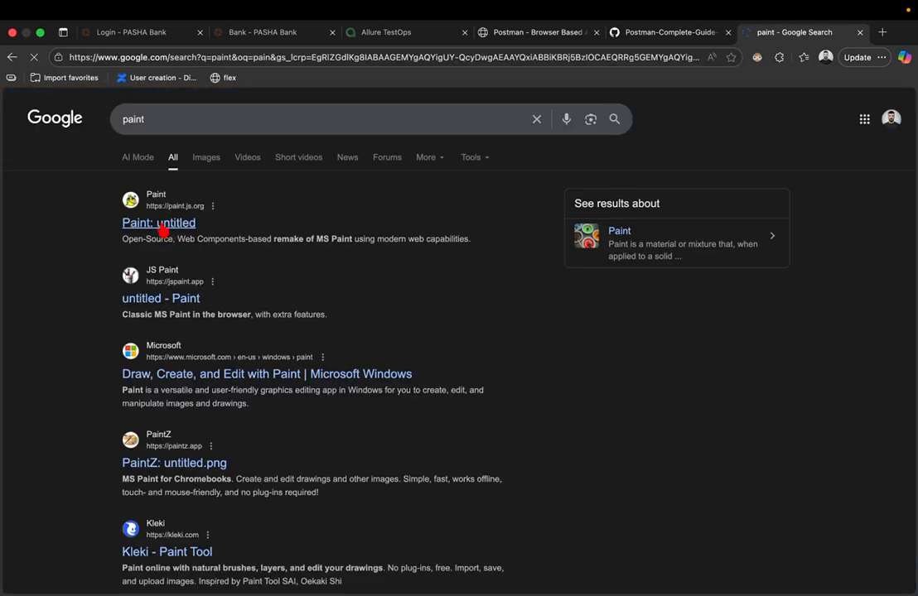
click(161, 226)
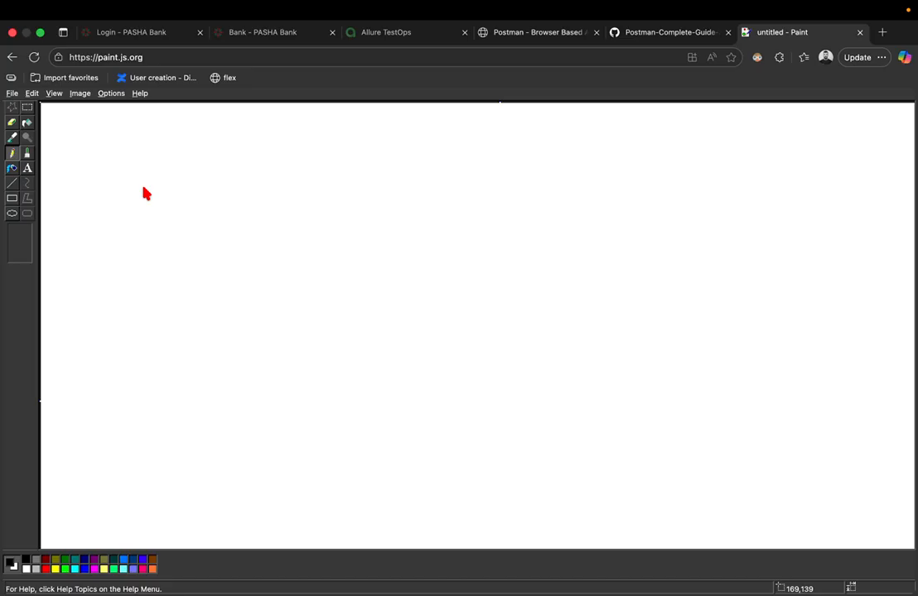
key(ctrl+shift+Tab)
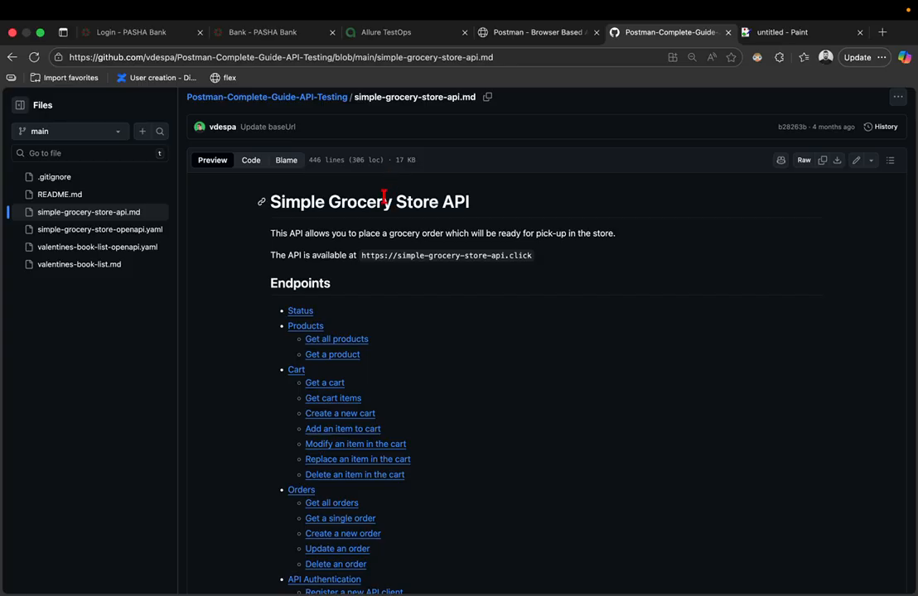
- Jump to the doc's Status section showing GET /status returns UP, then return to Paint
click(300, 312)
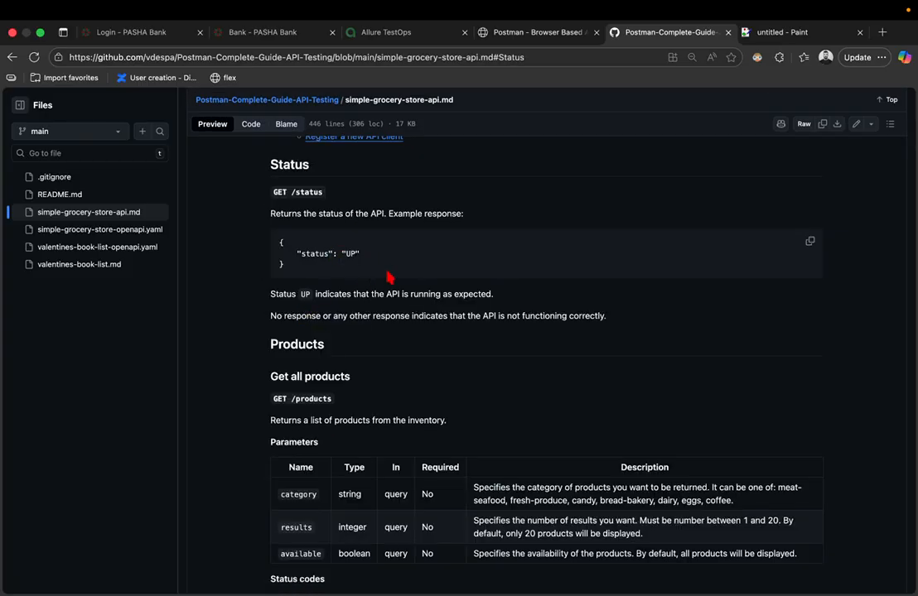
key(ctrl+Tab)
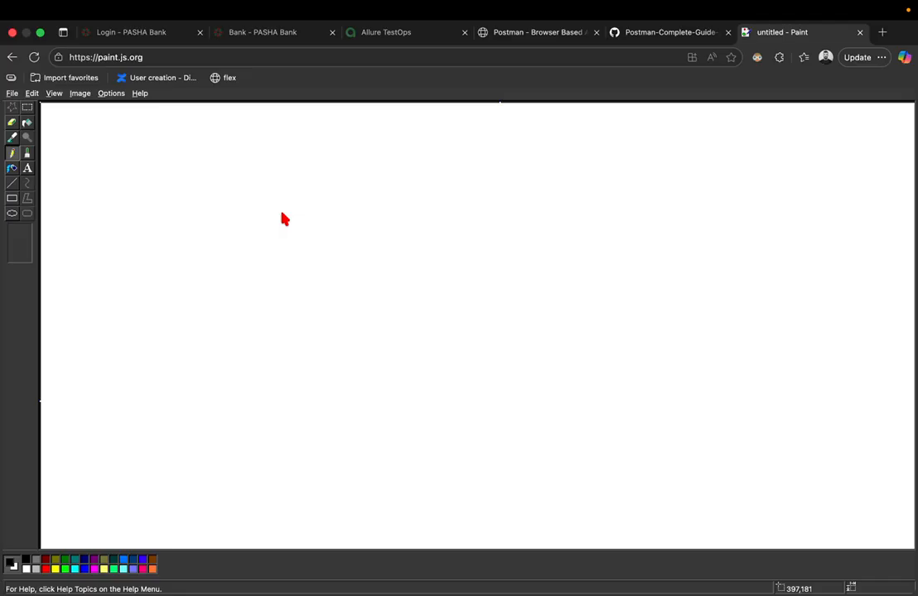
- Search for 'website status checker' and open isitdownrightnow.com
key(ctrl+t)
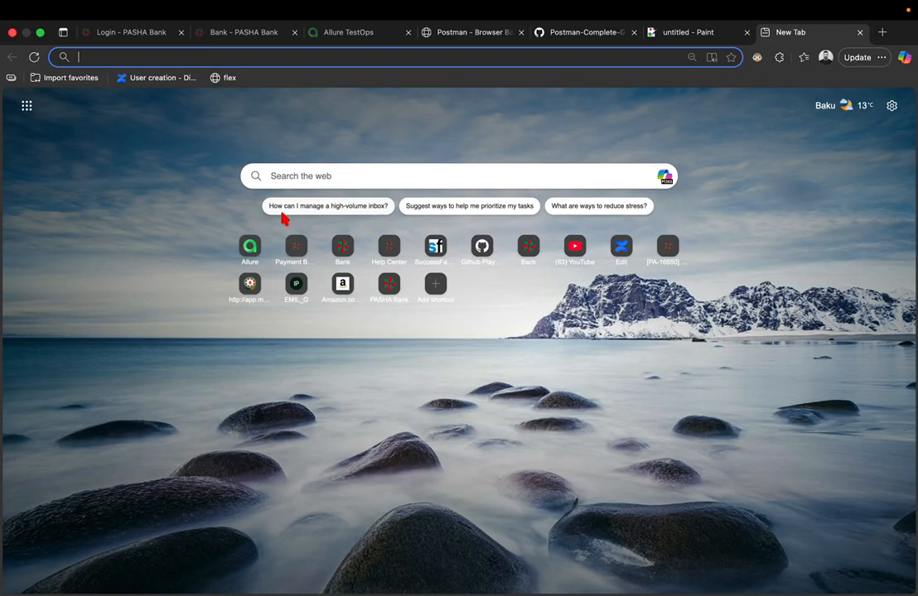
text(status chec)
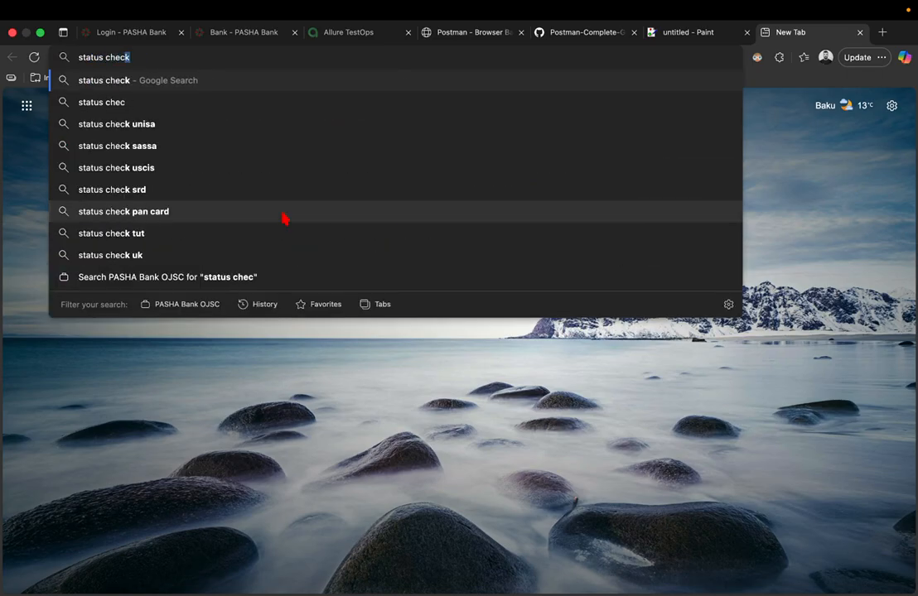
text(ker)
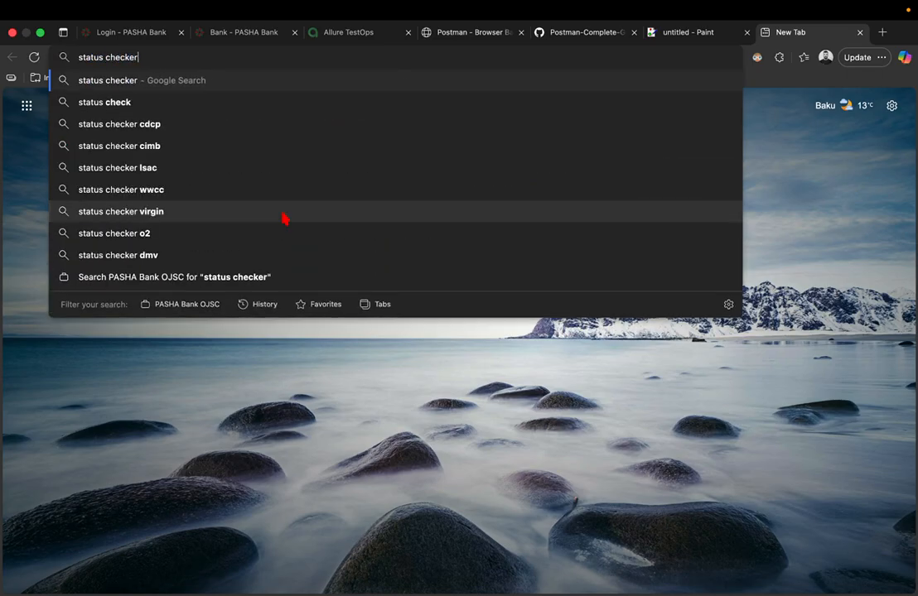
key(super+Left)
text(website)
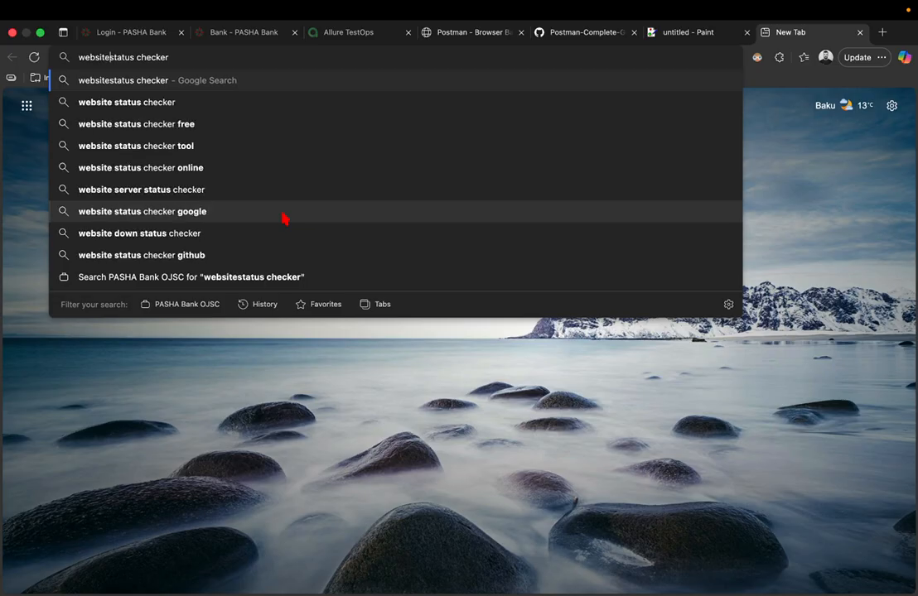
key(Return)
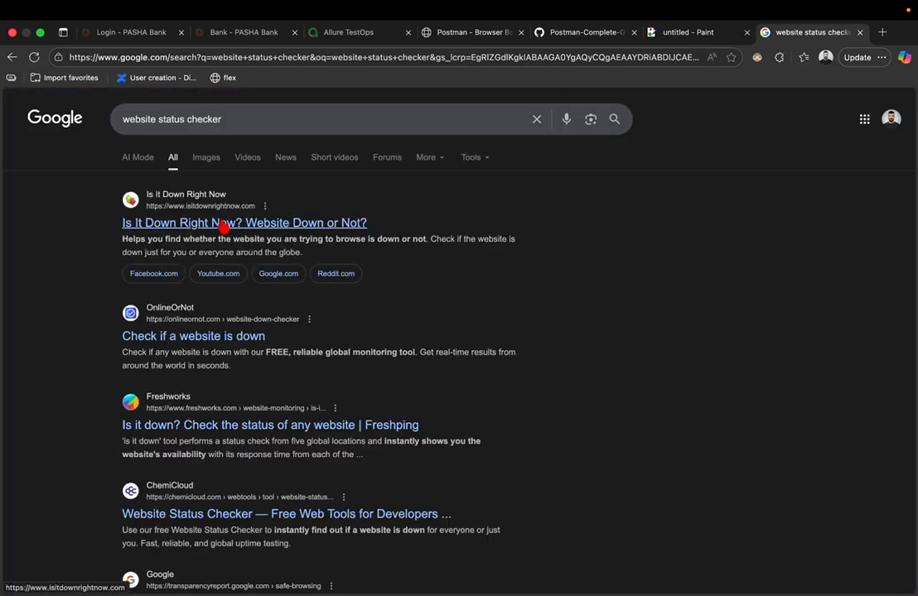
click(222, 223)
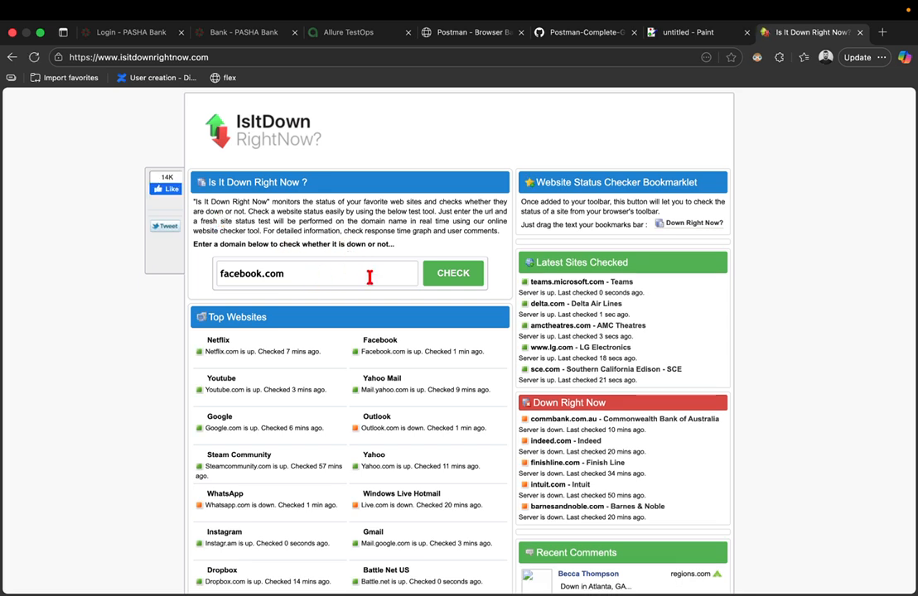
- Check the status of turbo.az and review the access-declined result
click(370, 278)
text(turb)
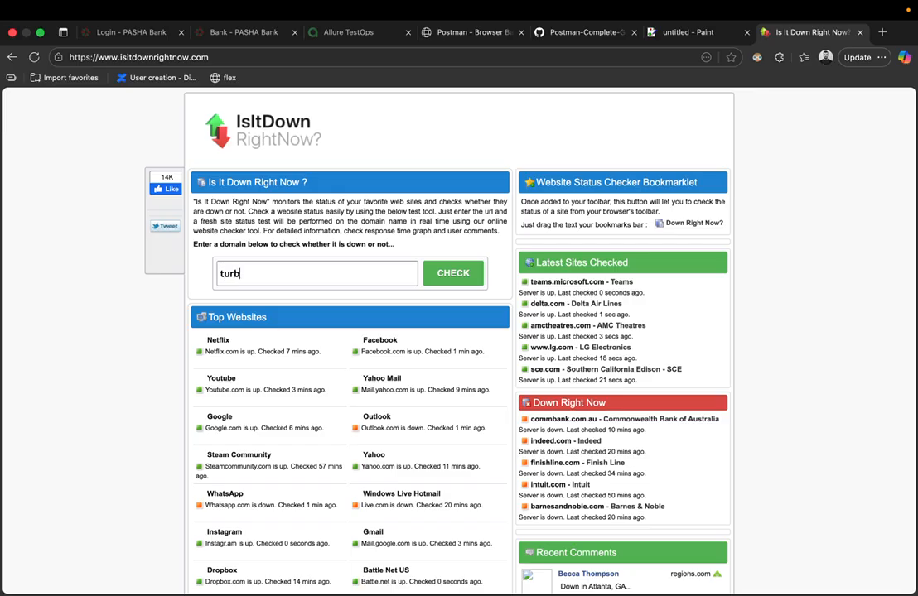
text(o.az)
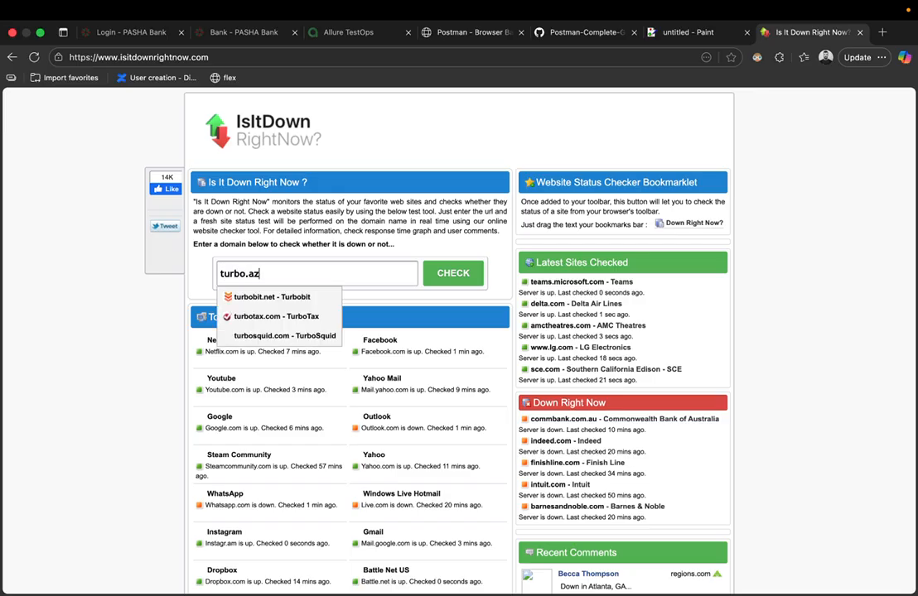
key(Return)
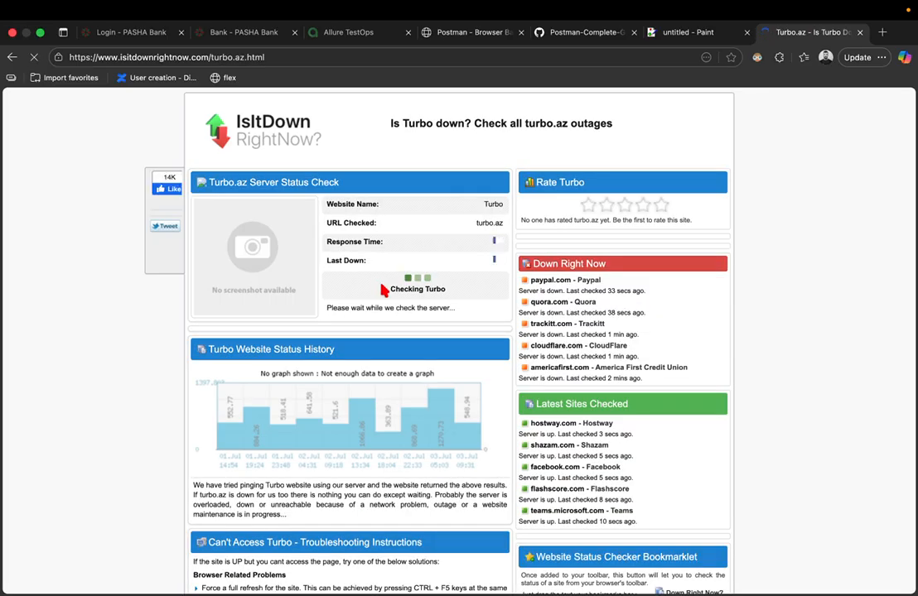
scroll(420, 349, down, 3)
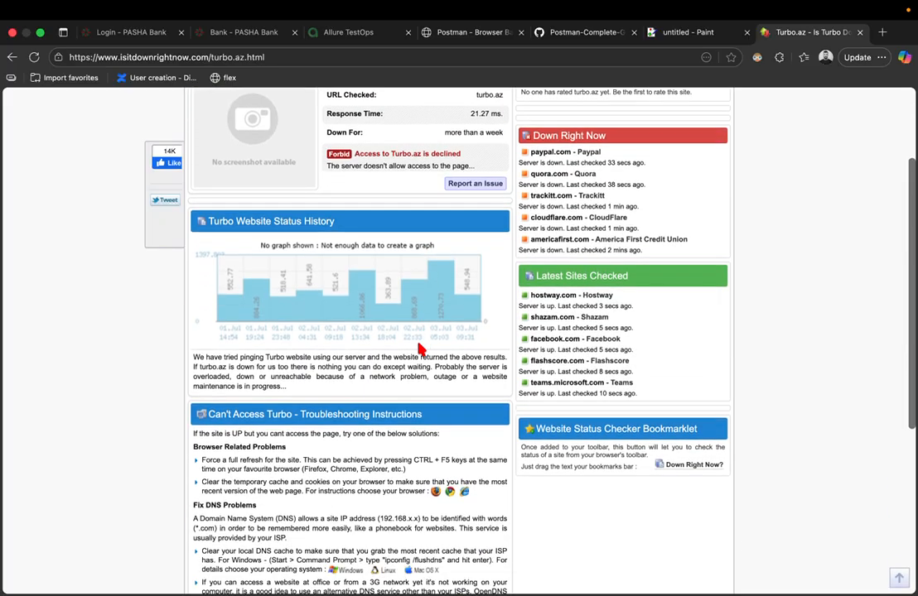
scroll(420, 348, up, 2)
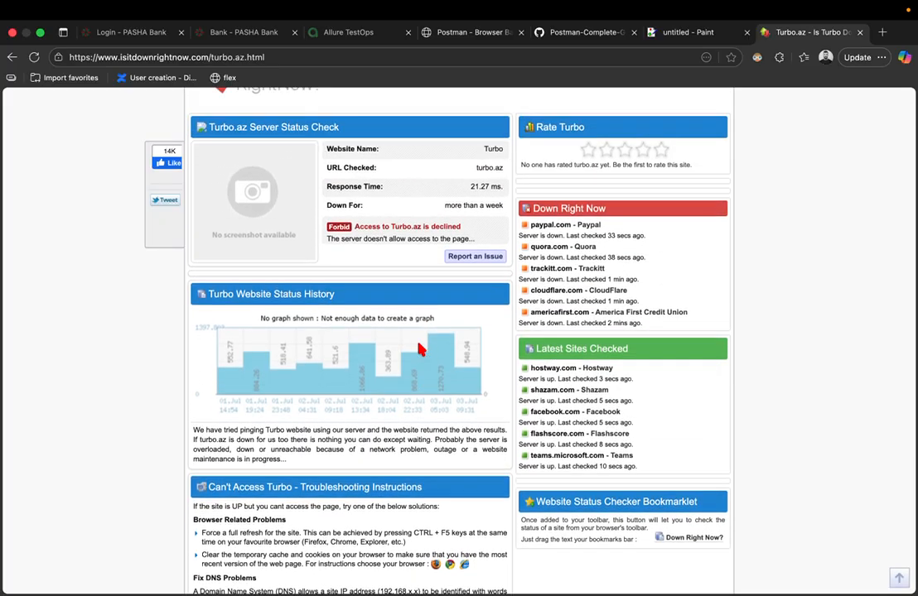
scroll(377, 184, up, 5)
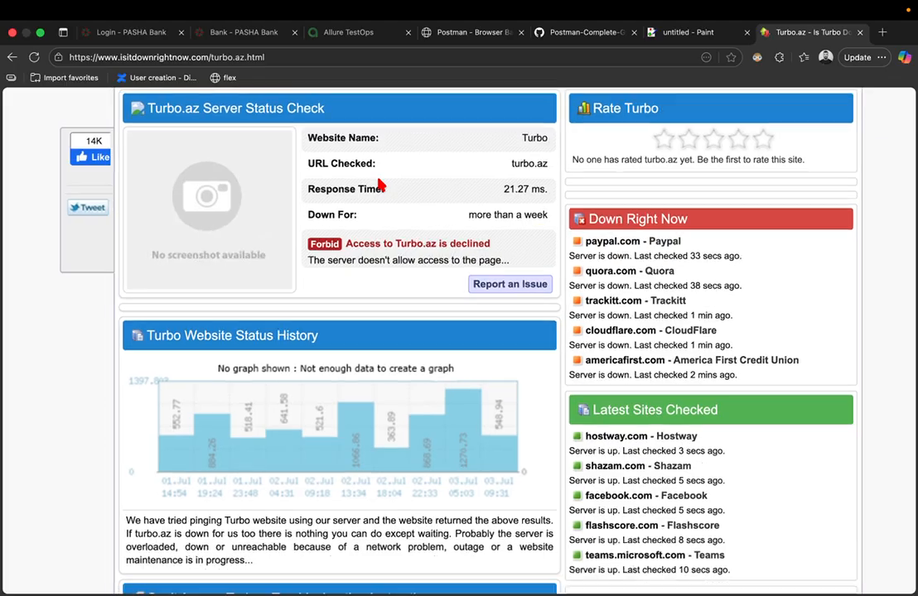
scroll(380, 184, down, 5)
scroll(379, 184, left, 5)
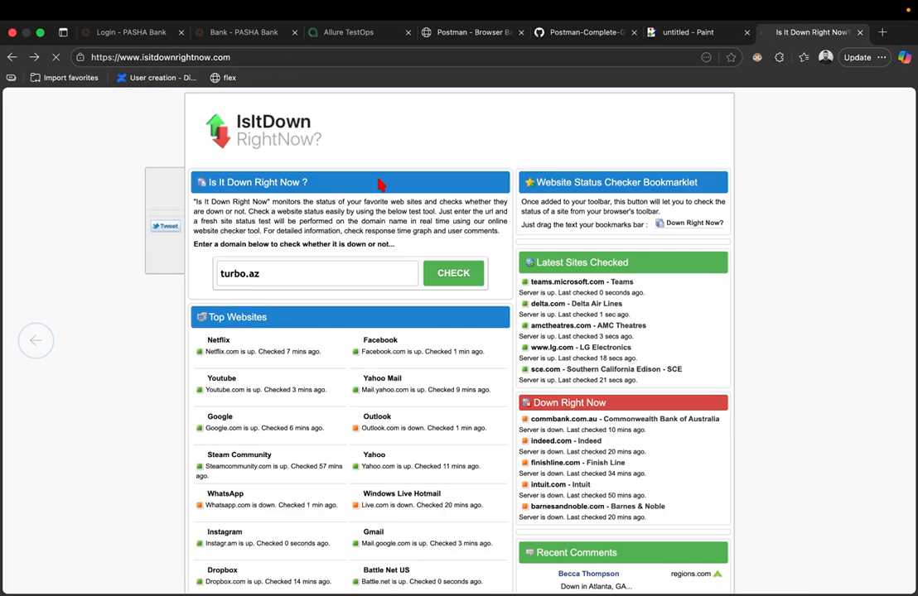
- Submit instagram for a check, then run the status check for facebook.com
double_click(285, 270)
key(BackSpace)
key(BackSpace)
key(BackSpace)
key(BackSpace)
key(BackSpace)
key(BackSpace)
key(BackSpace)
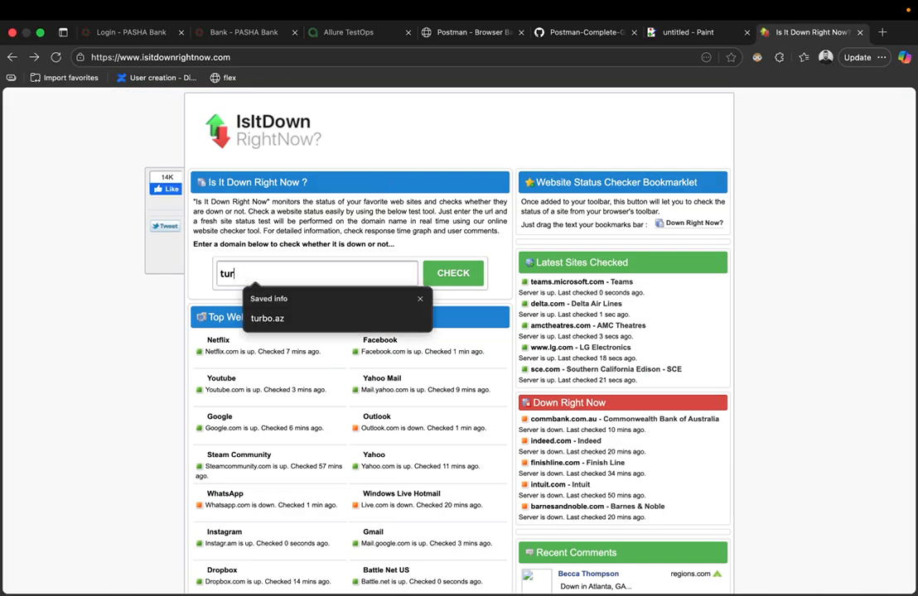
text(instagram)
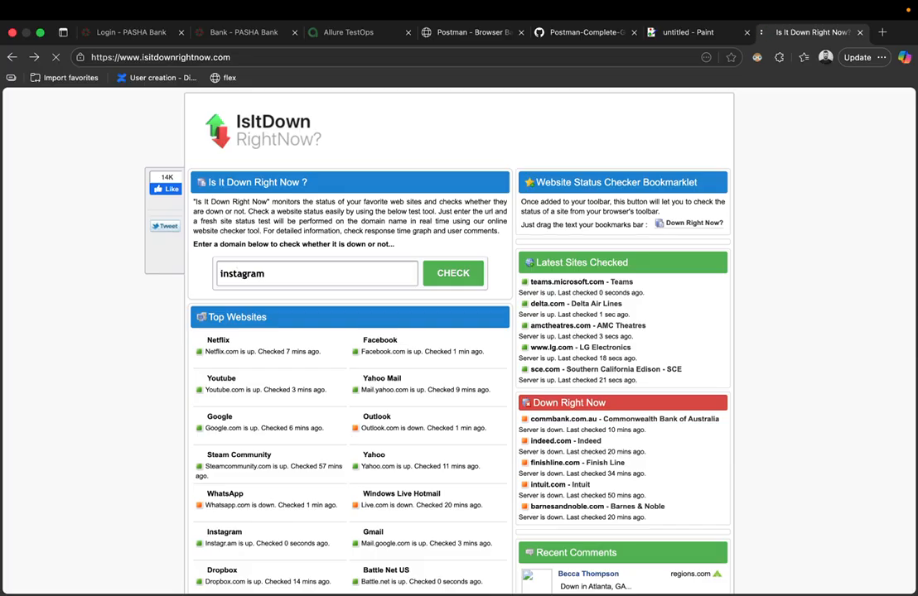
key(Return)
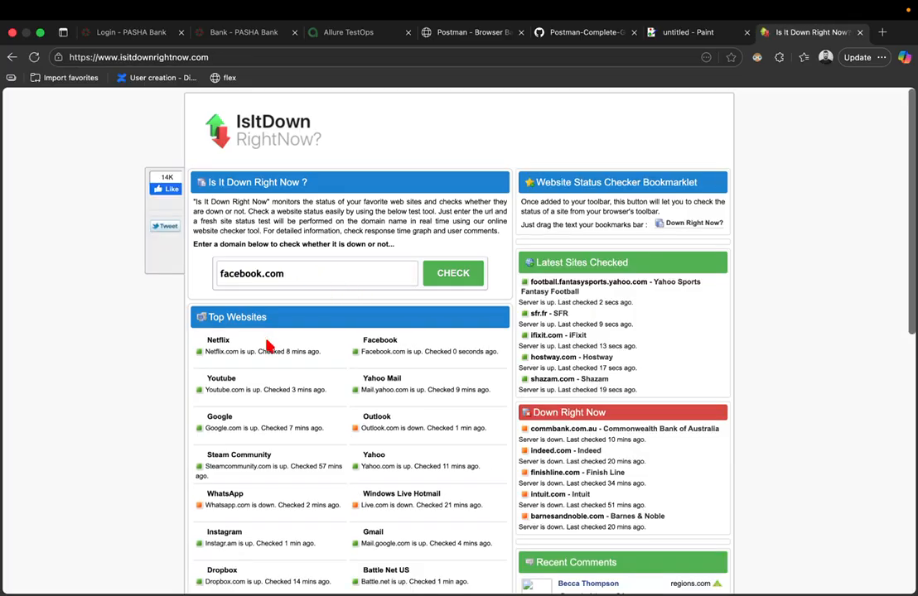
scroll(267, 346, up, 5)
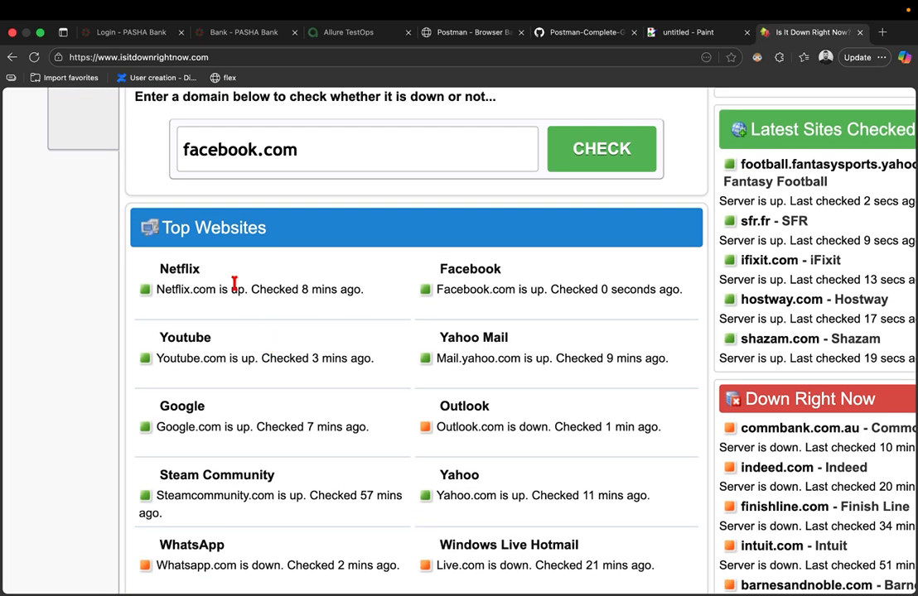
click(632, 149)
- Scroll the facebook.com results to read the UP badge, 10.59 ms response time and status history
scroll(303, 293, down, 3)
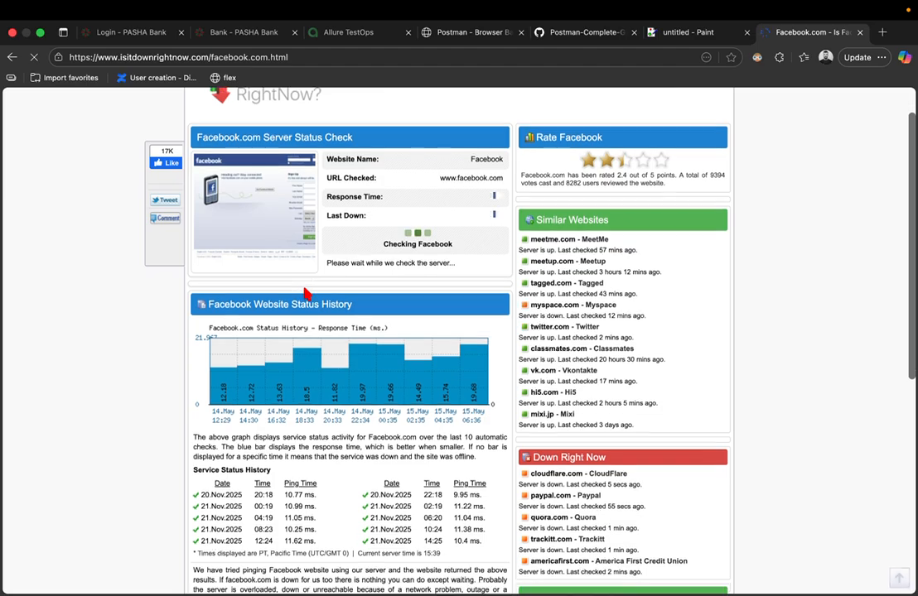
scroll(300, 282, down, 3)
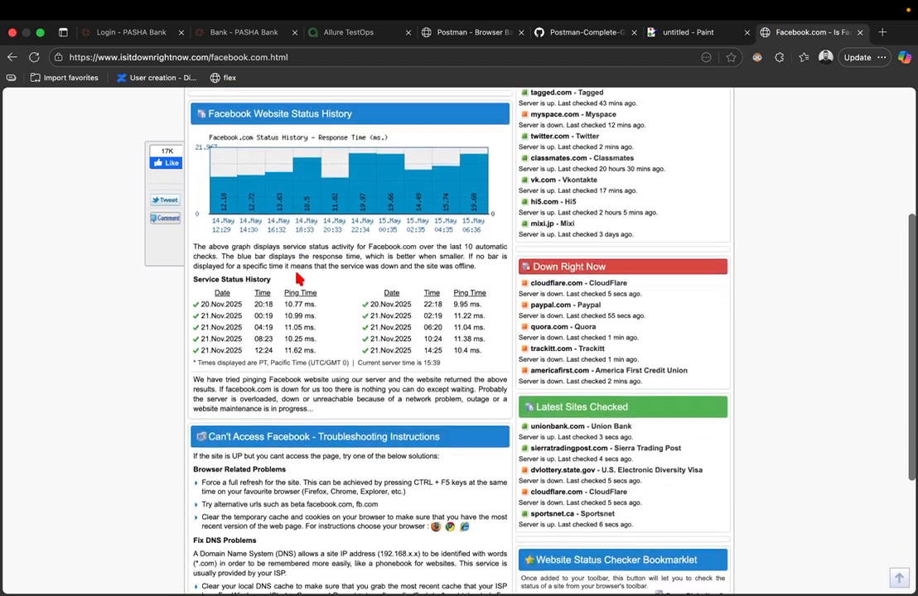
scroll(296, 276, up, 4)
scroll(298, 278, up, 5)
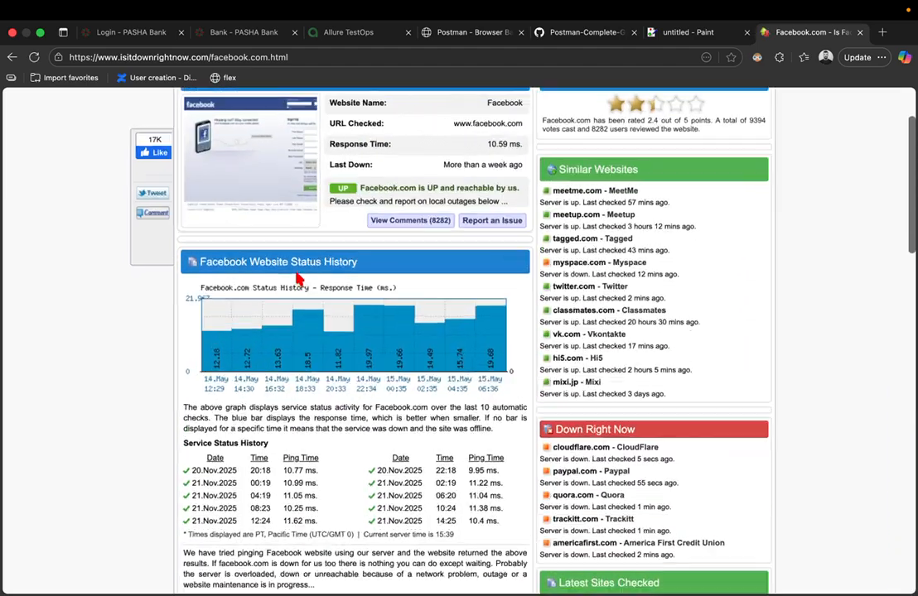
scroll(298, 279, down, 2)
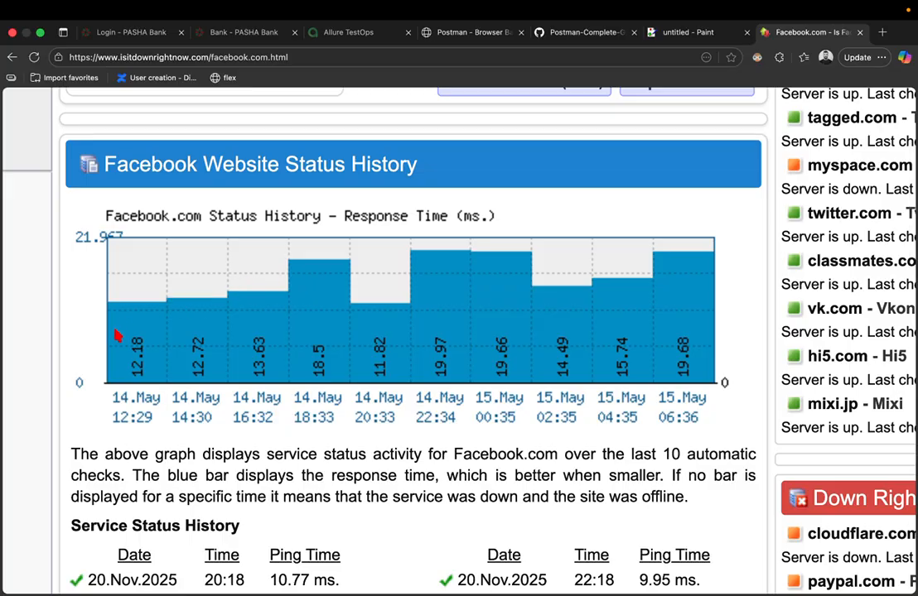
scroll(153, 406, down, 2)
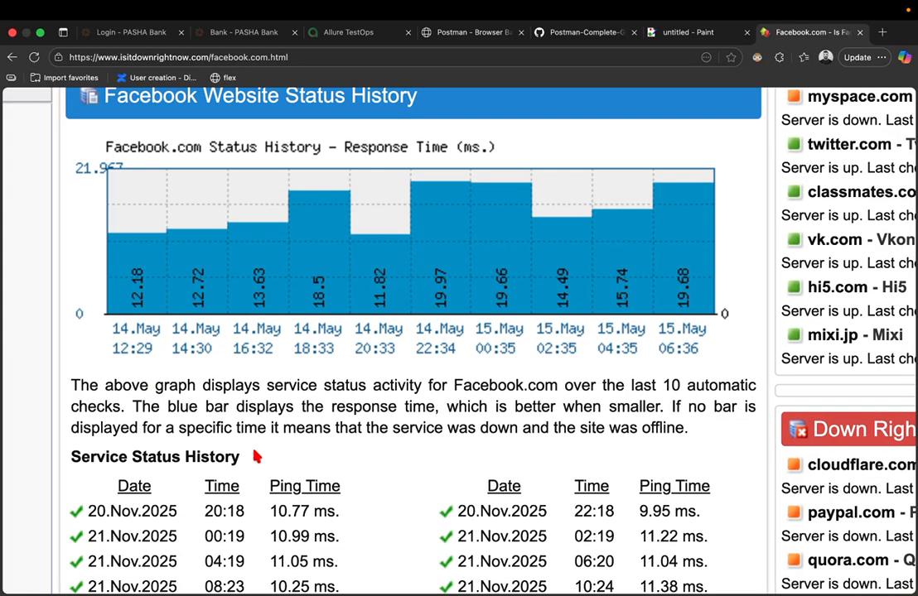
scroll(270, 478, down, 2)
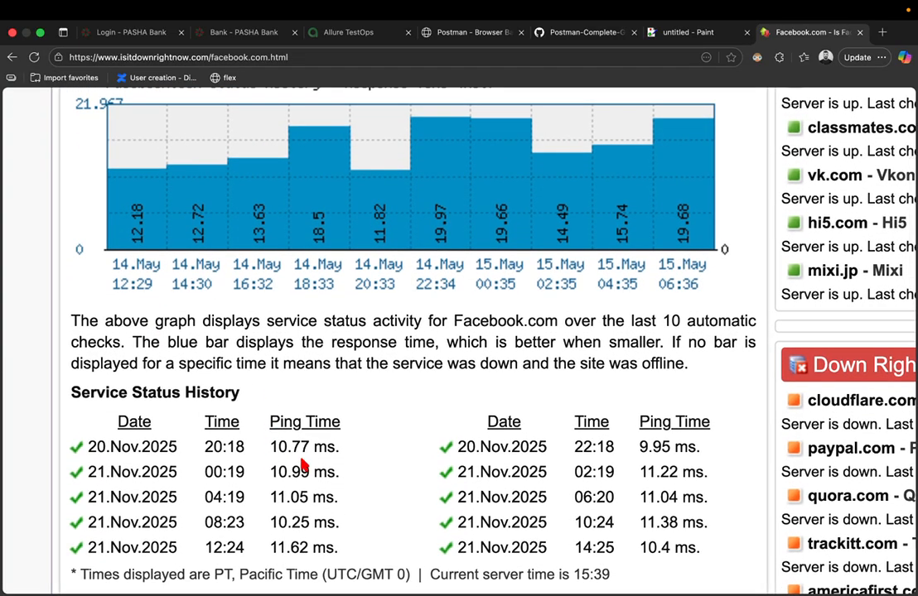
scroll(304, 466, up, 5)
scroll(303, 459, down, 3)
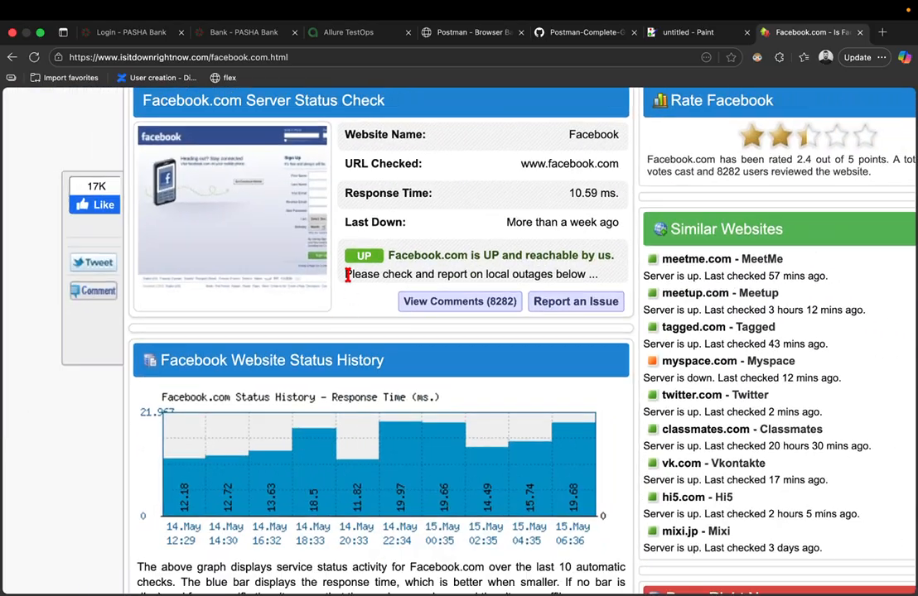
scroll(361, 255, up, 5)
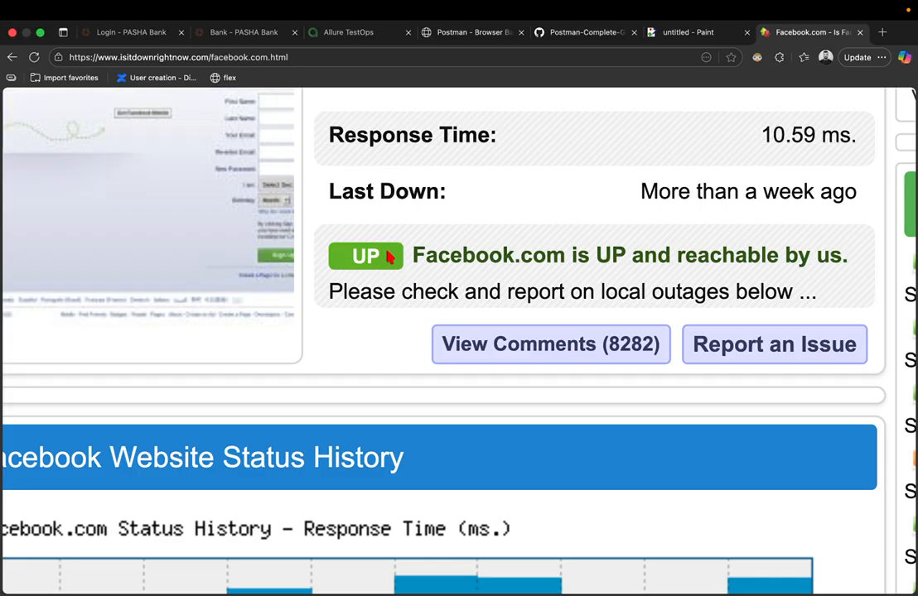
scroll(387, 258, down, 5)
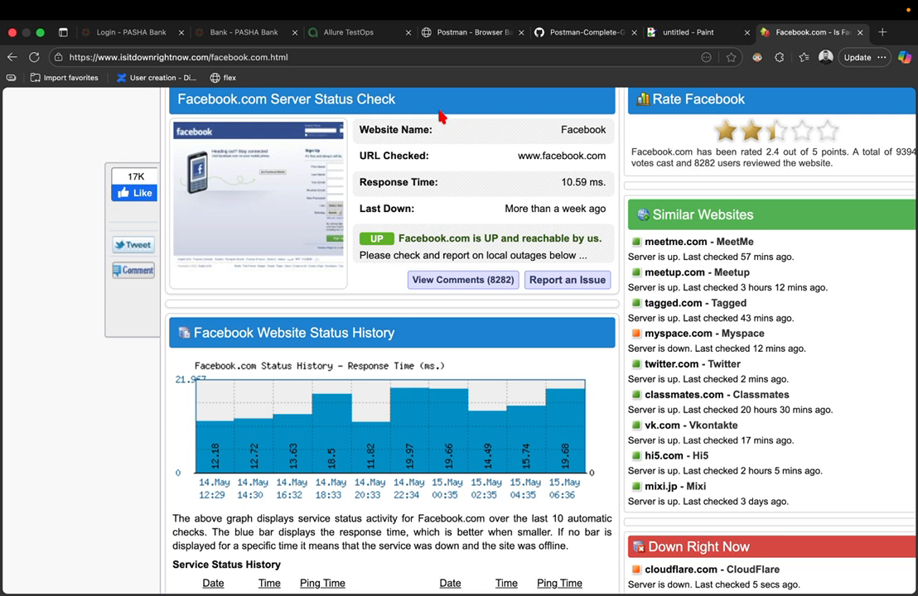
- Reset the page zoom and close the facebook.com status tab
scroll(449, 151, up, 1)
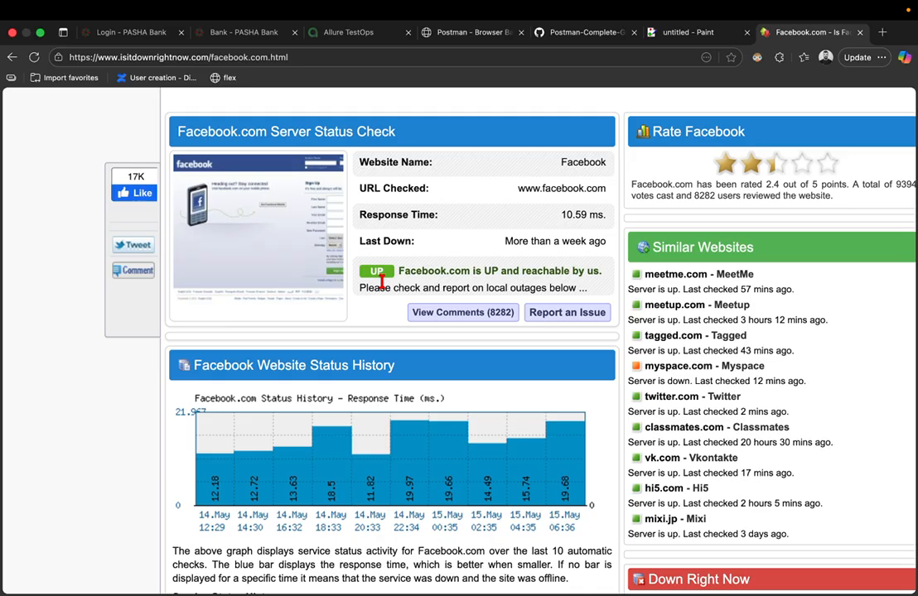
key(ctrl+minus)
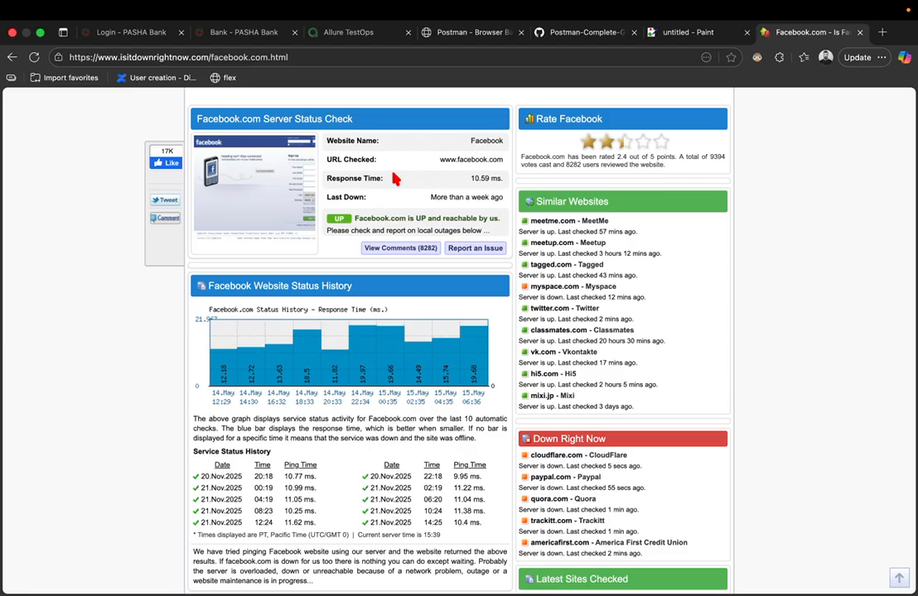
key(super+w)
- Review the Endpoints list in the GitHub API doc, then switch to the blank Paint canvas
key(ctrl+Left)
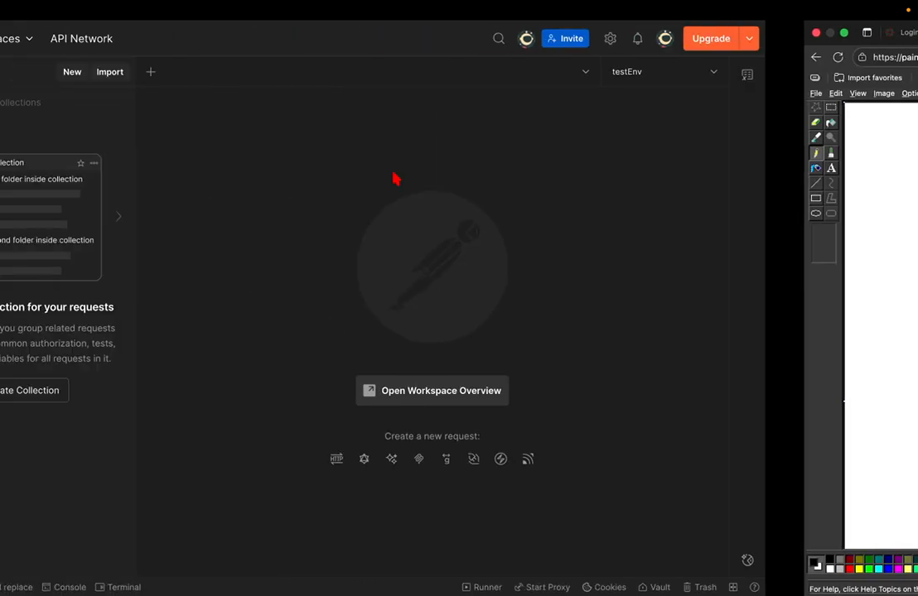
key(ctrl+Right)
key(ctrl+shift+Tab)
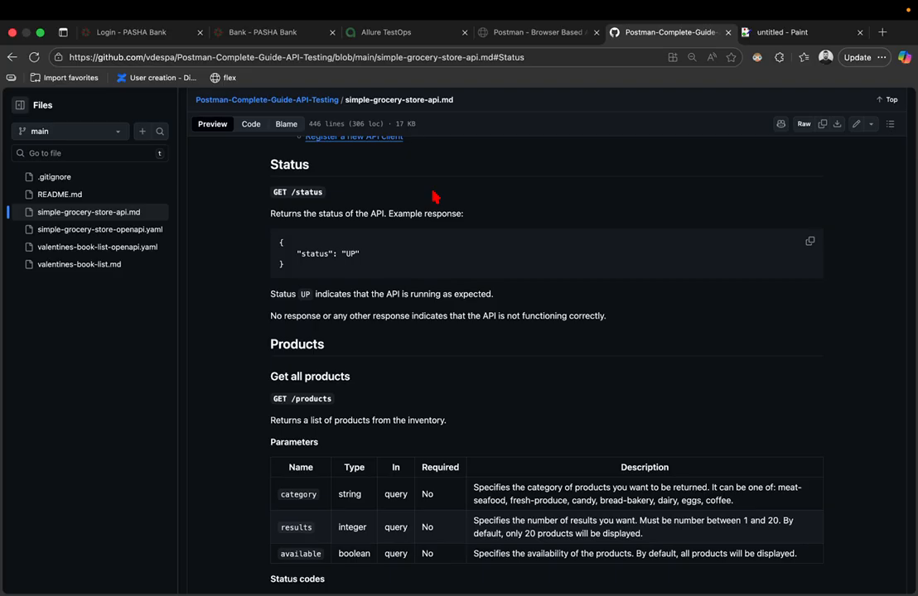
scroll(432, 197, up, 2)
scroll(433, 196, down, 5)
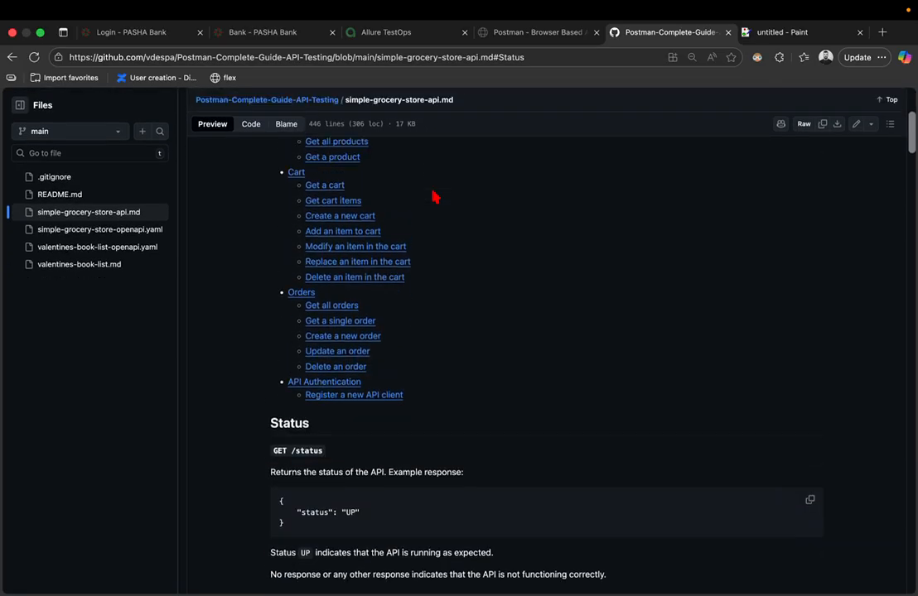
scroll(433, 196, up, 3)
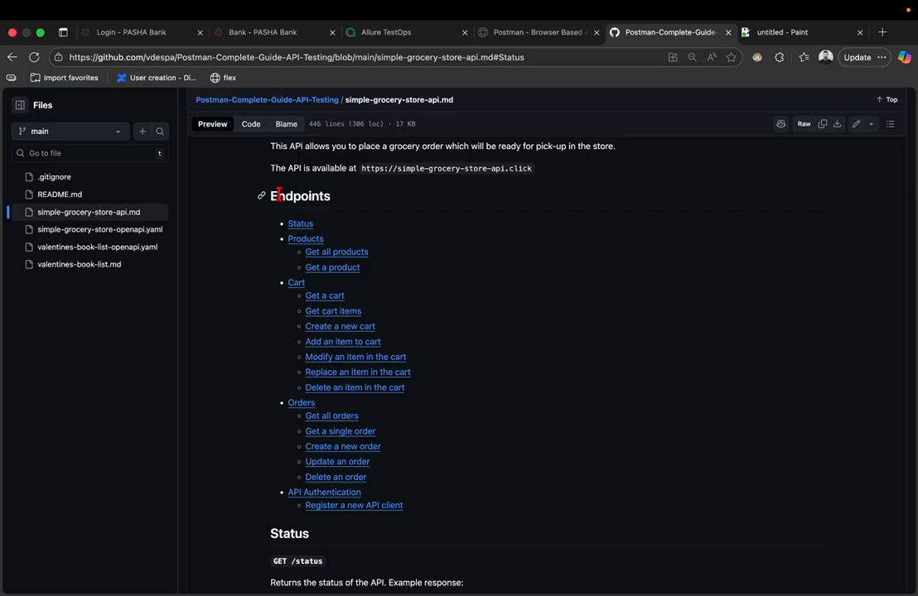
scroll(318, 233, up, 3)
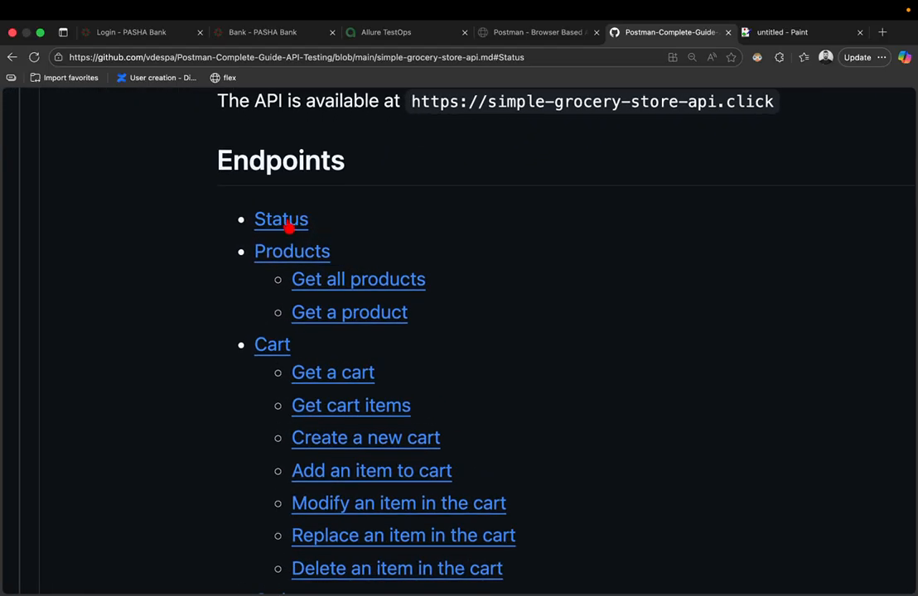
click(767, 33)
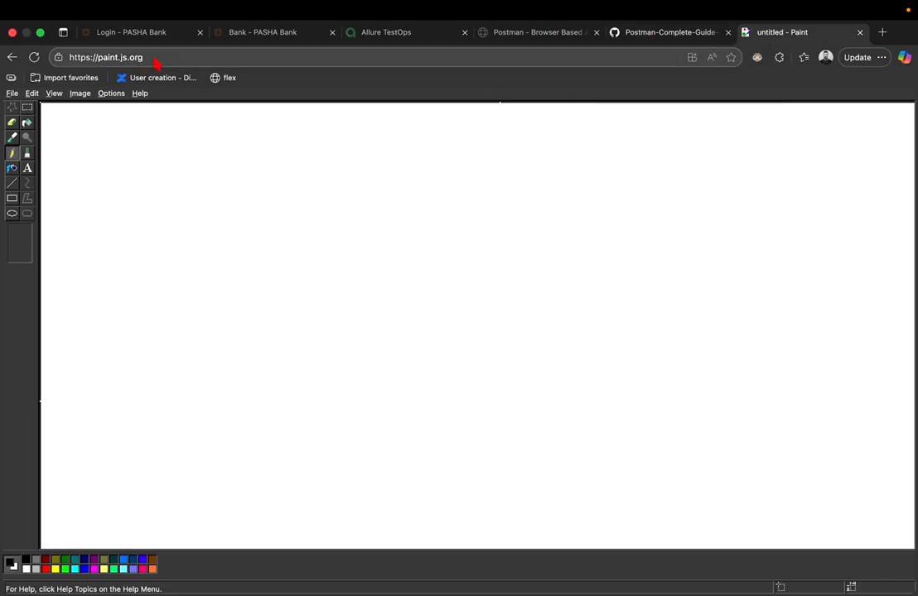
- Copy the API address line from the GitHub doc and try pasting it into Paint
key(ctrl+shift+Tab)
scroll(491, 253, up, 2)
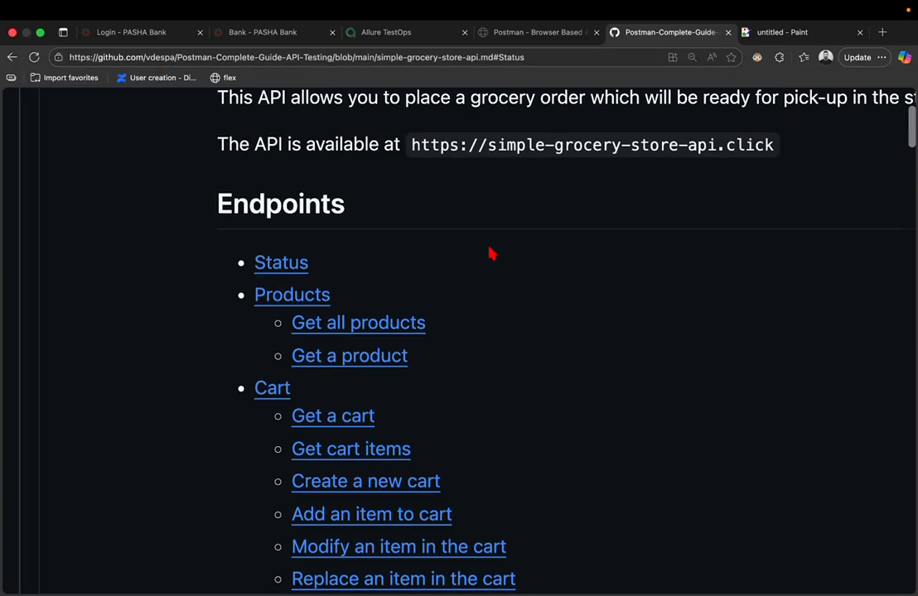
right_click(413, 184)
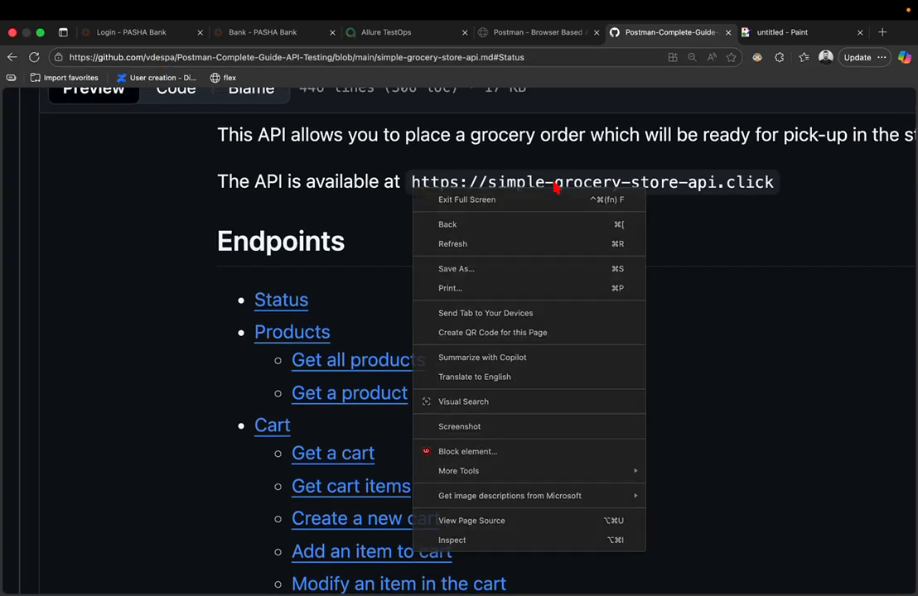
triple_click(555, 187)
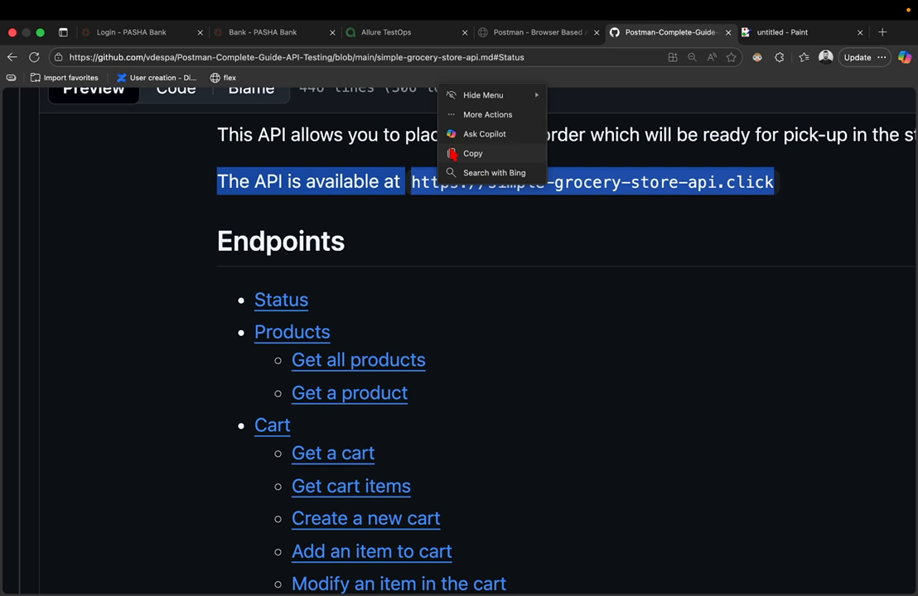
click(464, 152)
click(779, 33)
key(super+v)
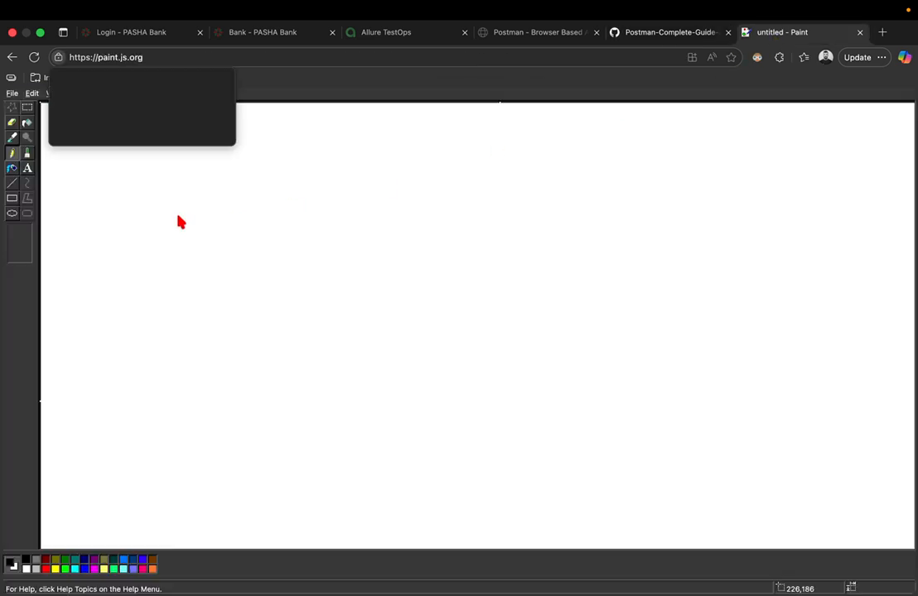
click(178, 216)
- Draw a text box across the upper part of the Paint canvas and close the Fonts panel
click(28, 169)
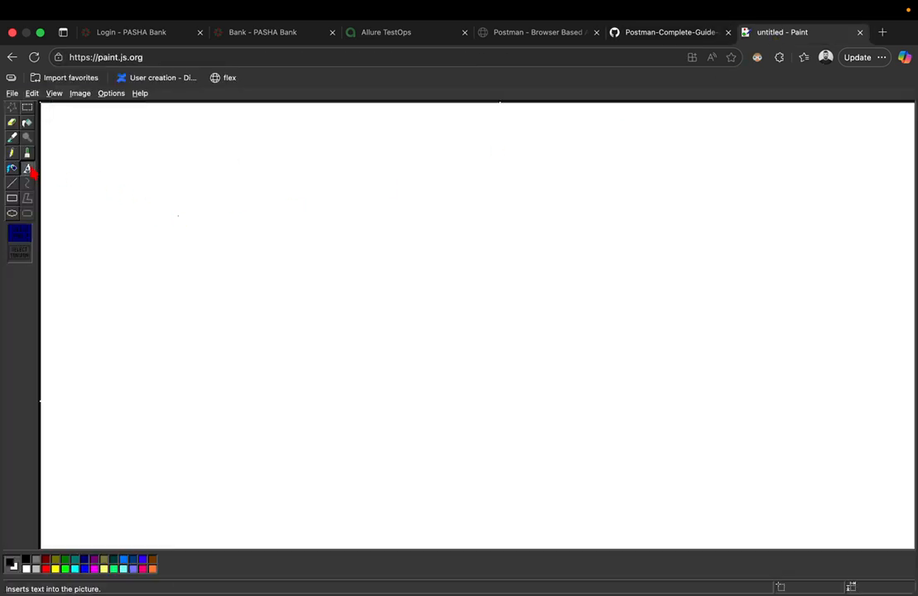
drag(91, 134, 616, 209)
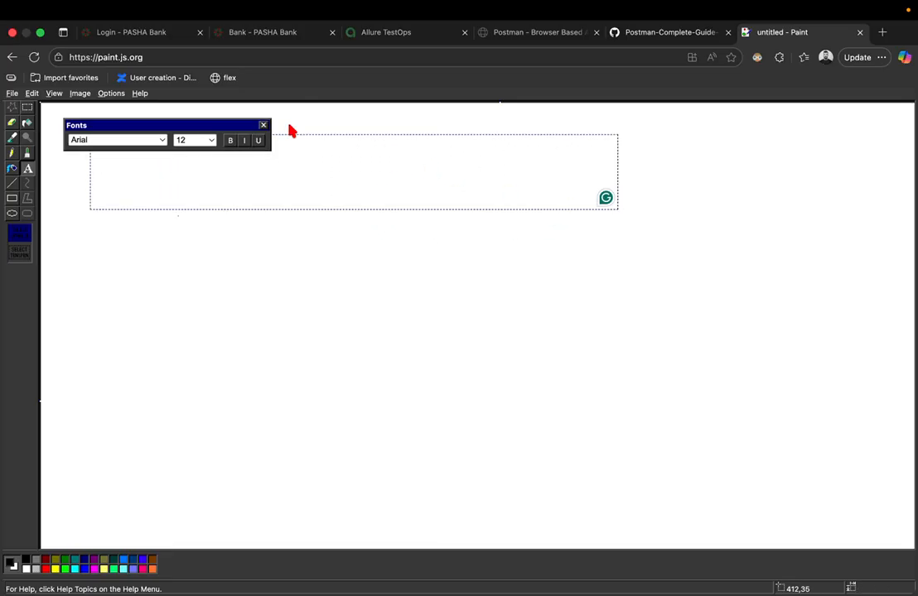
click(263, 125)
key(super+space)
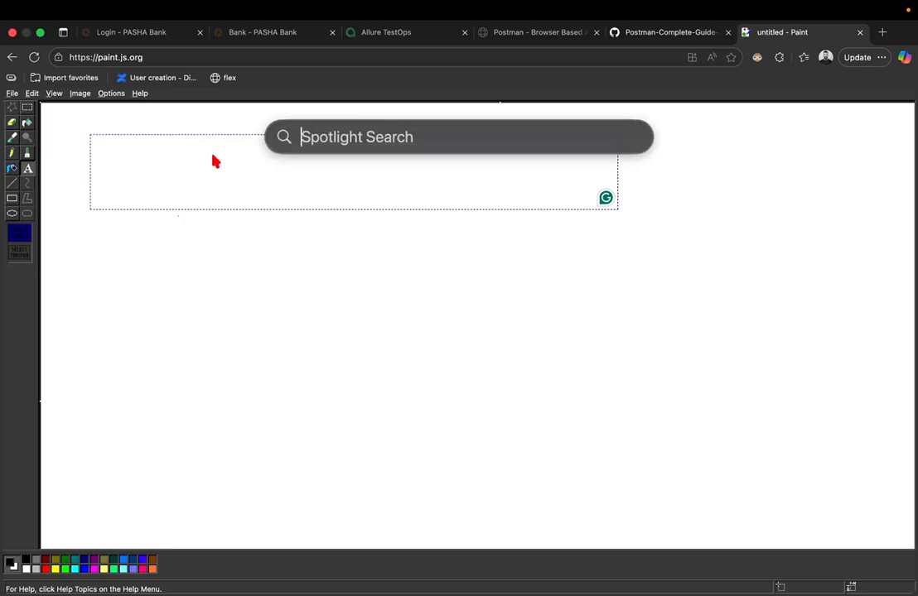
key(Escape)
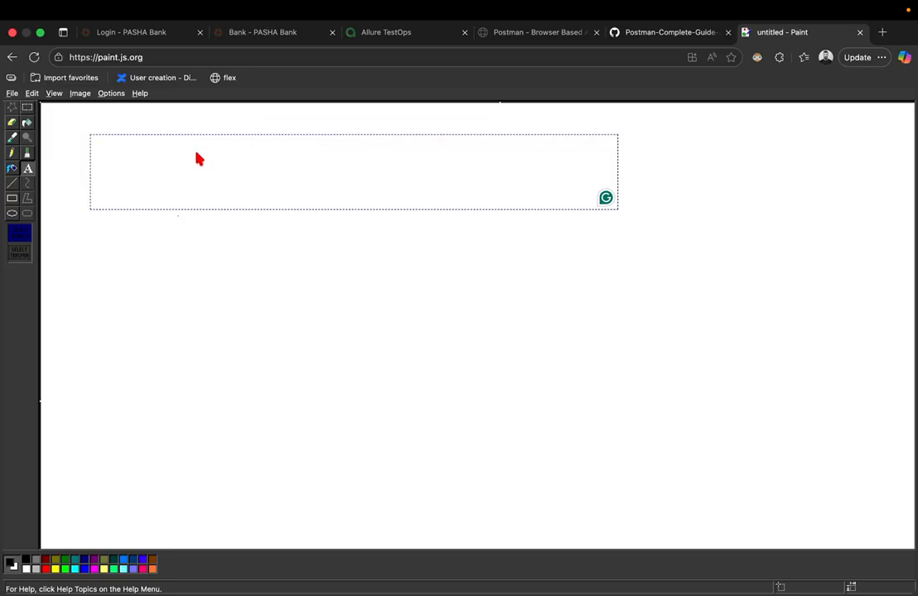
- Copy the API line again, paste it into the text box, and allow clipboard access
key(ctrl+shift+Tab)
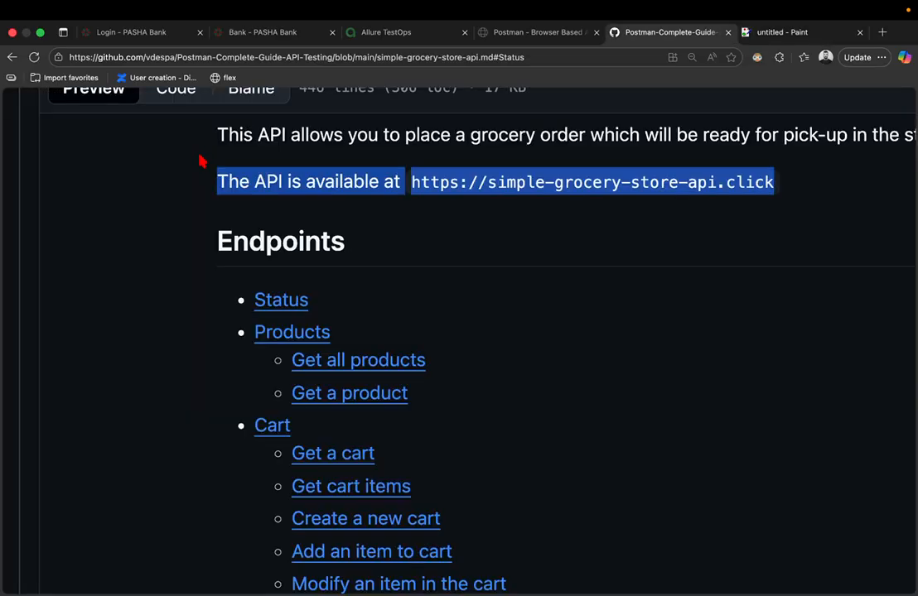
right_click(281, 184)
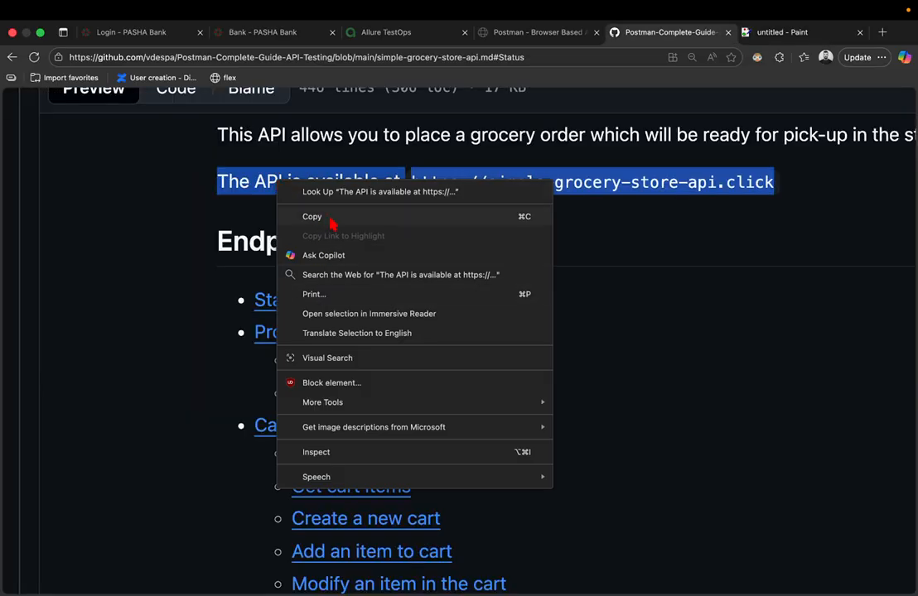
click(300, 217)
key(ctrl+Tab)
key(super+v)
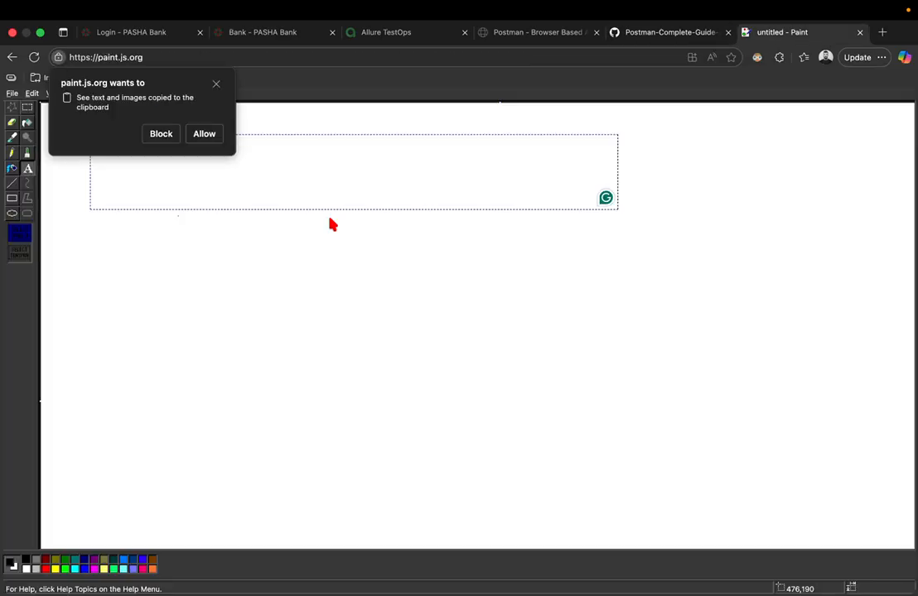
click(209, 134)
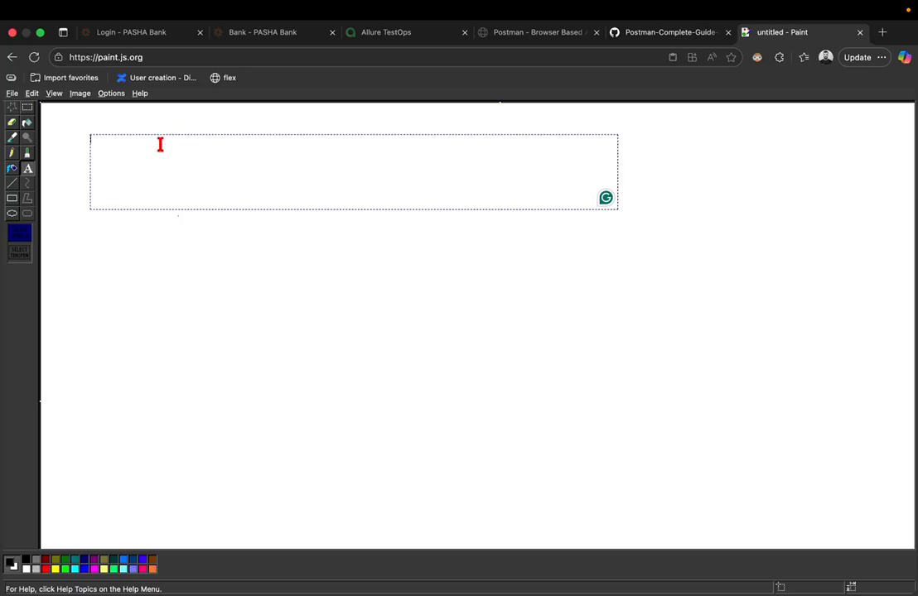
- Type swaglabs.com/status into the canvas text box
text(sdad)
key(BackSpace)
key(BackSpace)
key(BackSpace)
key(BackSpace)
text(swa)
scroll(235, 137, up, 5)
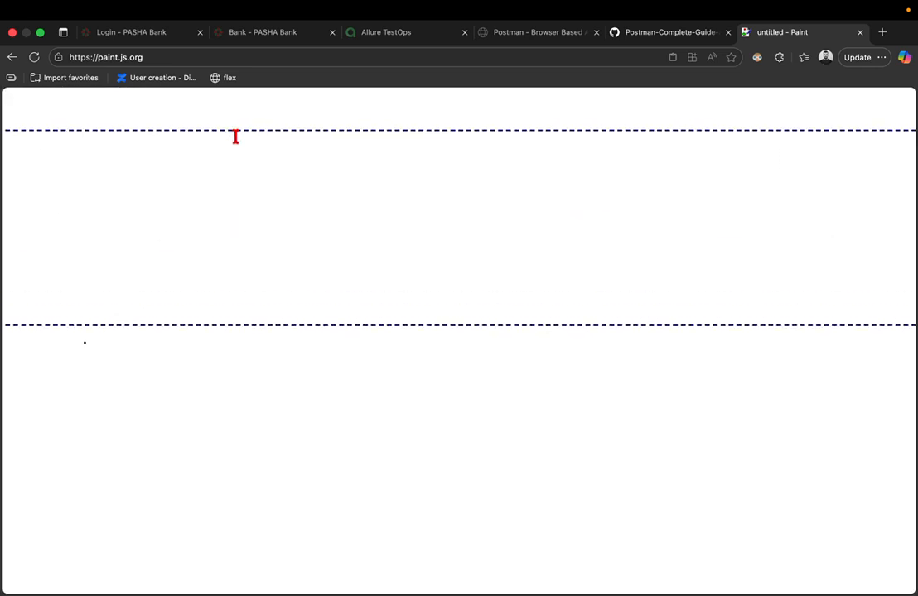
scroll(235, 137, down, 2)
scroll(235, 137, left, 3)
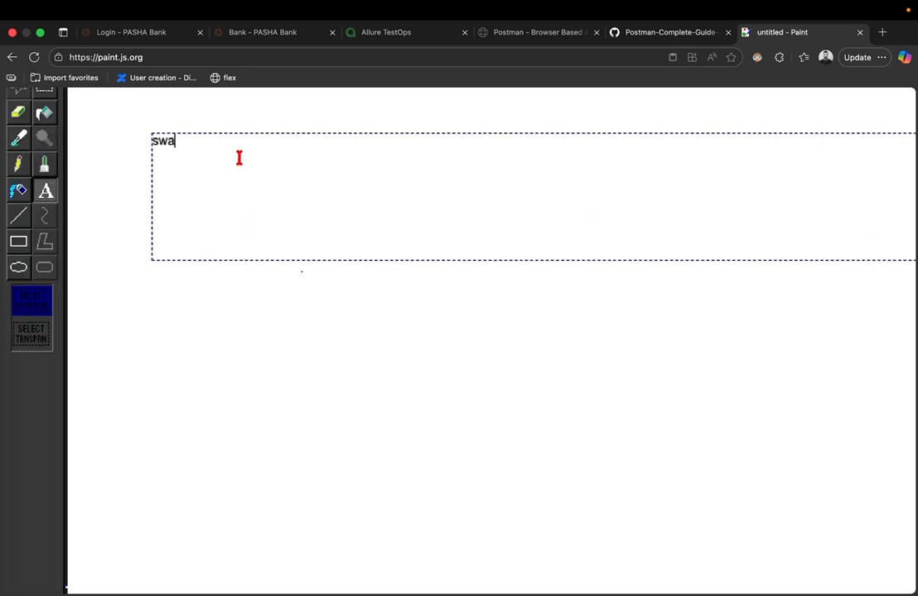
text(glabs.com)
key(super+a)
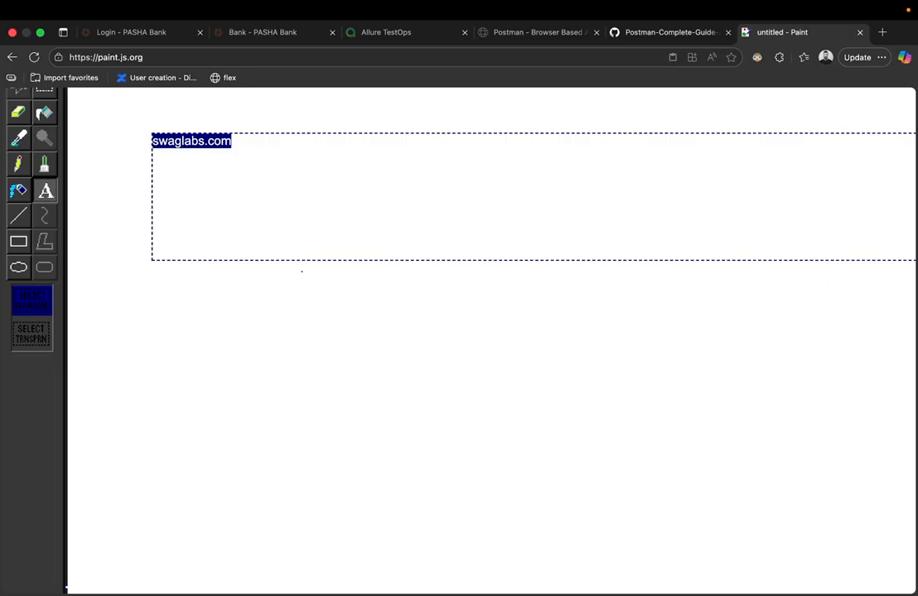
key(Right)
text(/s)
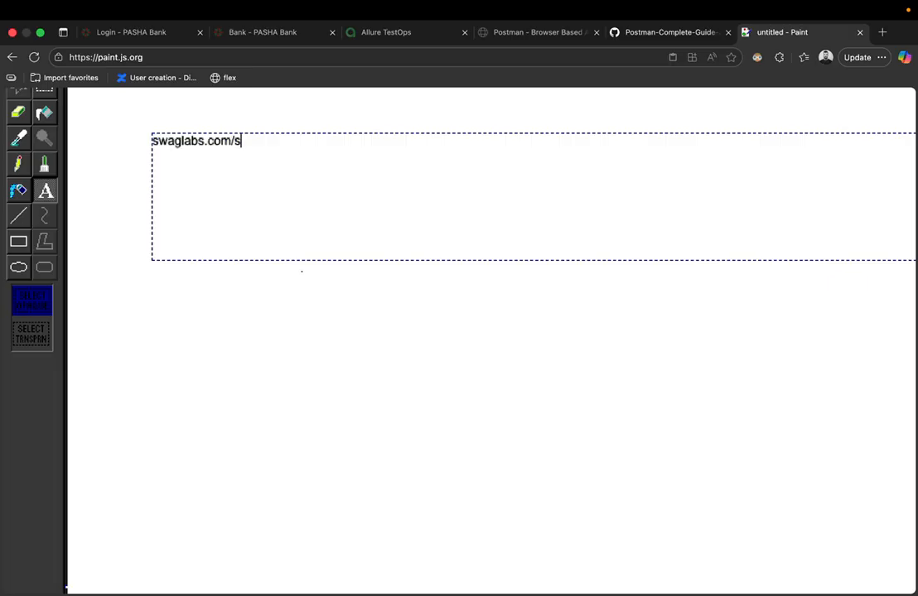
text(tatus)
- Move the insertion point around swaglabs.com/status, then start a new line below it
key(shift+Left)
key(shift+Left)
key(shift+Left)
key(shift+Left)
key(shift+Left)
key(shift+Left)
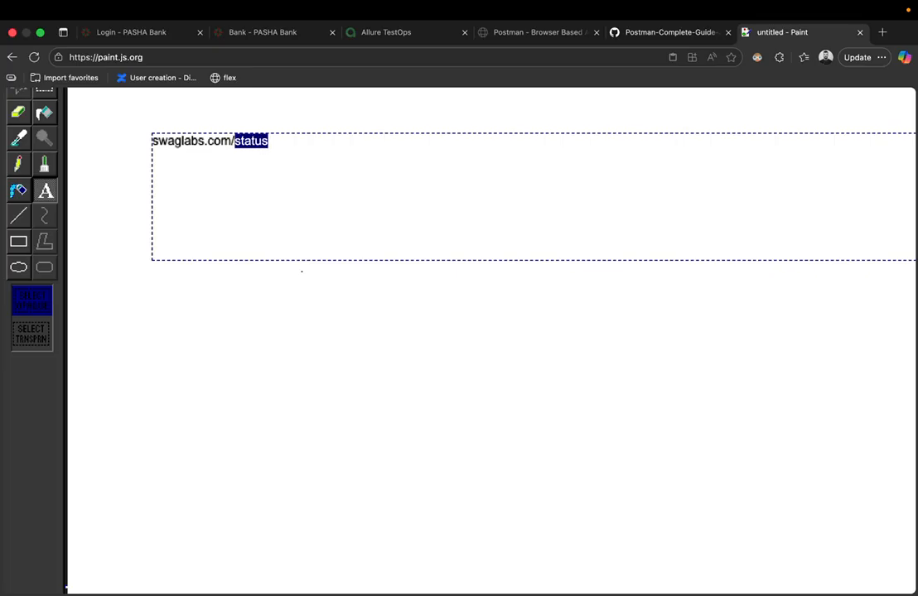
key(Left)
key(Left)
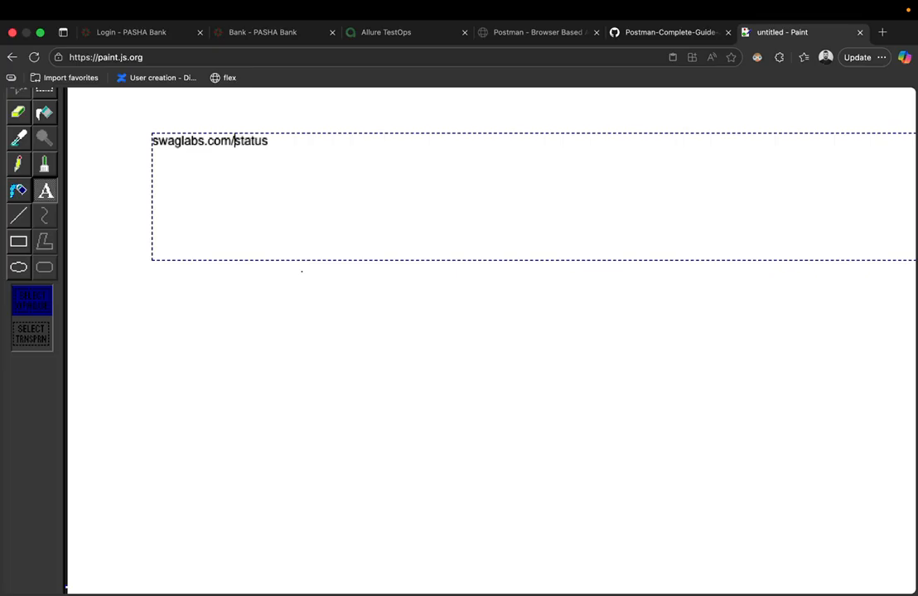
key(shift+Right)
key(shift+Right)
key(shift+Right)
key(shift+Right)
key(shift+Right)
key(shift+Right)
key(shift+Right)
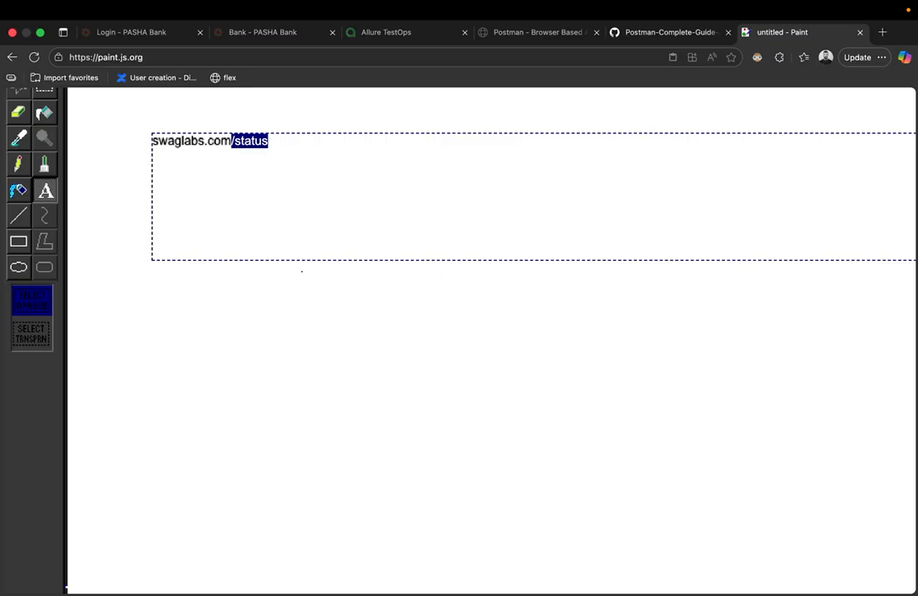
key(Left)
key(shift+Home)
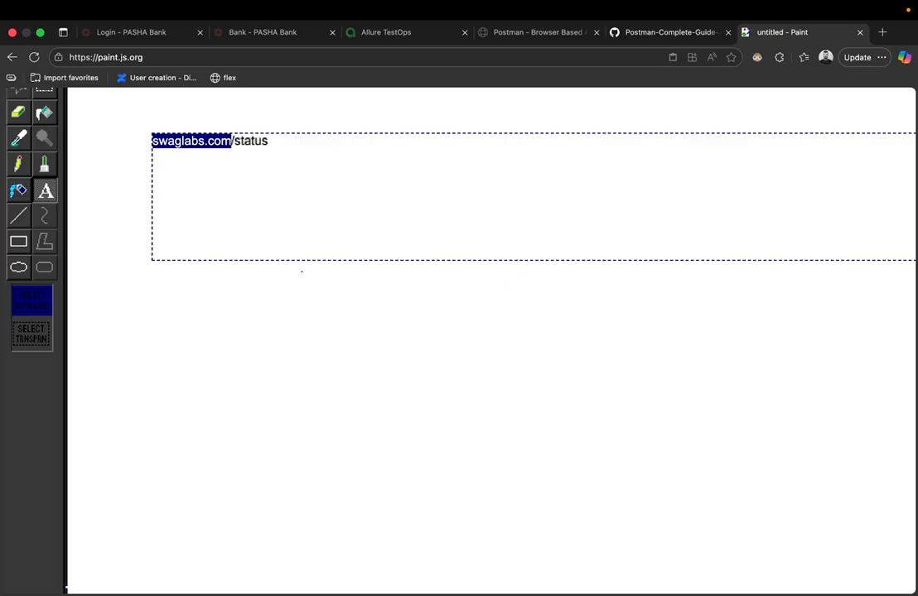
key(super+a)
key(Left)
key(Right)
key(Right)
key(Right)
key(Right)
key(Right)
key(Right)
key(Right)
key(Right)
key(Right)
key(Right)
key(Right)
key(Right)
key(Right)
key(Right)
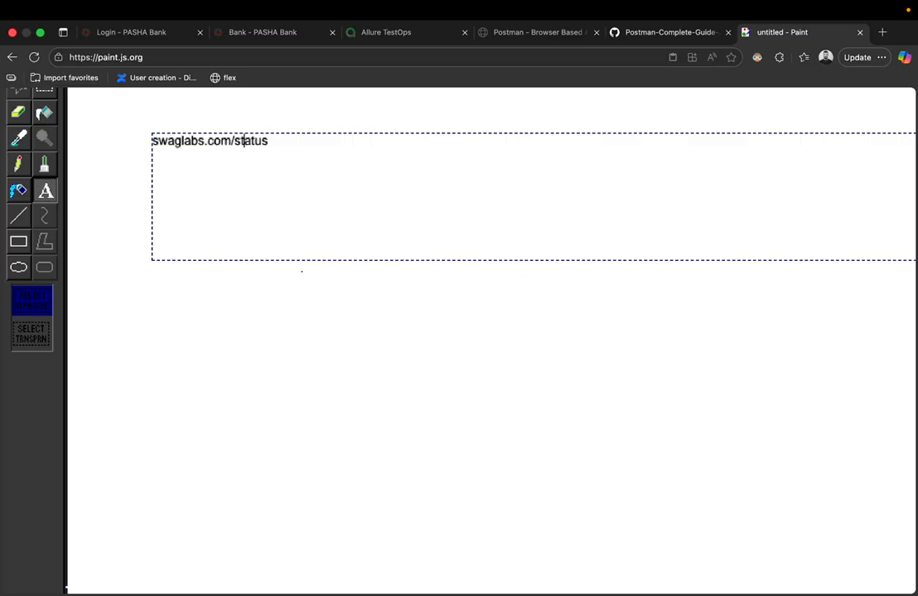
key(Left)
key(Left)
key(Left)
key(Down)
key(Return)
- Check the API guide tab, then replace status with inventory in the address
key(ctrl+shift+Tab)
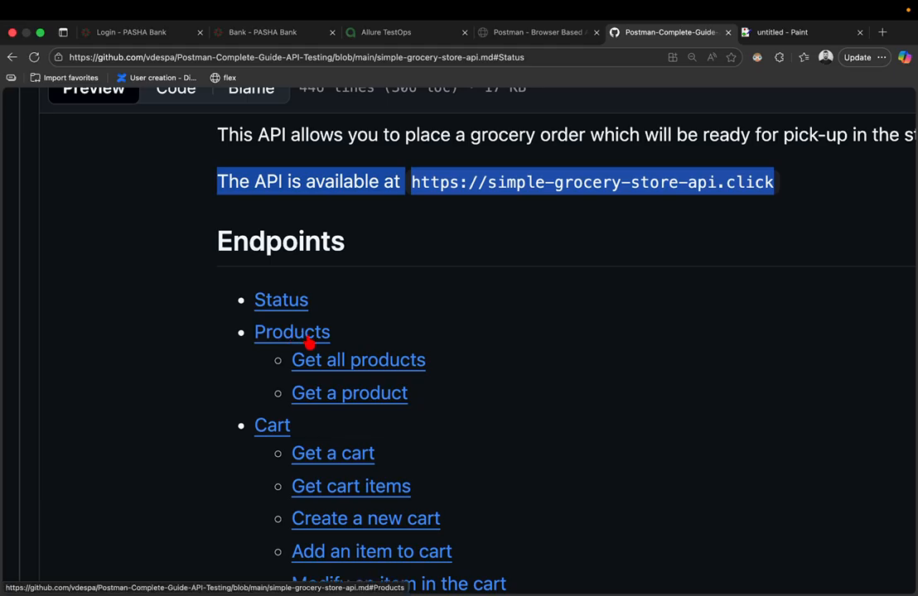
key(ctrl+Tab)
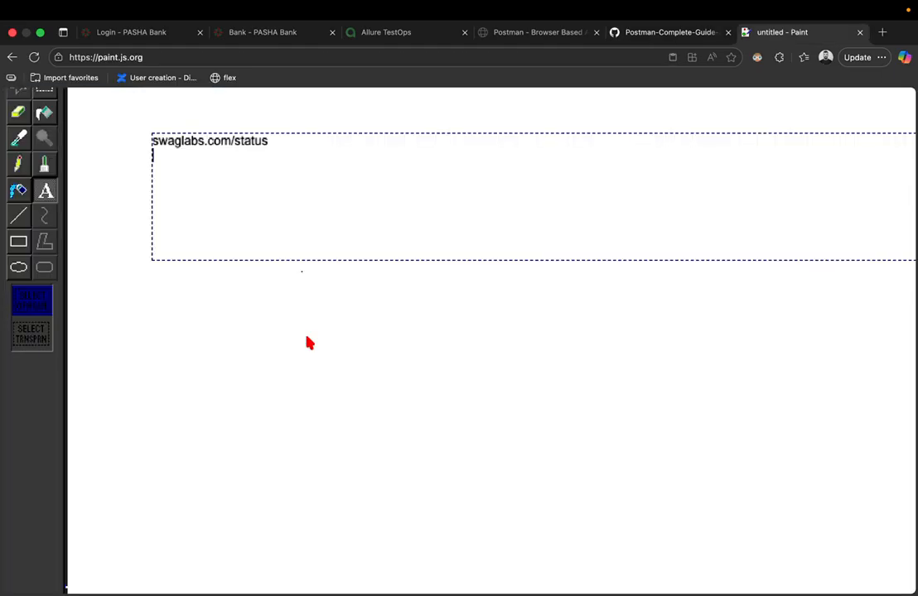
double_click(258, 144)
text(inventory)
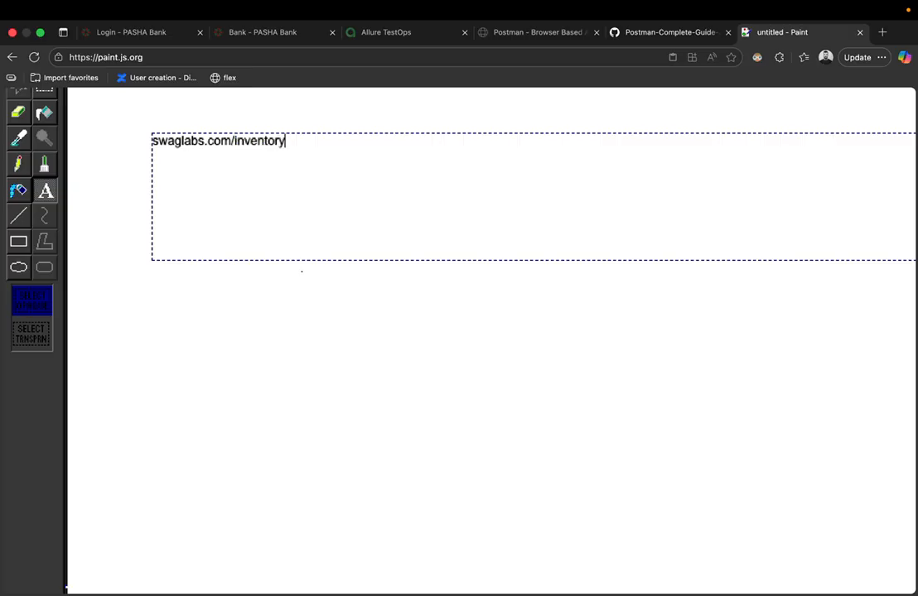
- Try a ?=ba query after inventory, remove it, and end the text with a slash
scroll(261, 145, up, 3)
scroll(257, 144, up, 2)
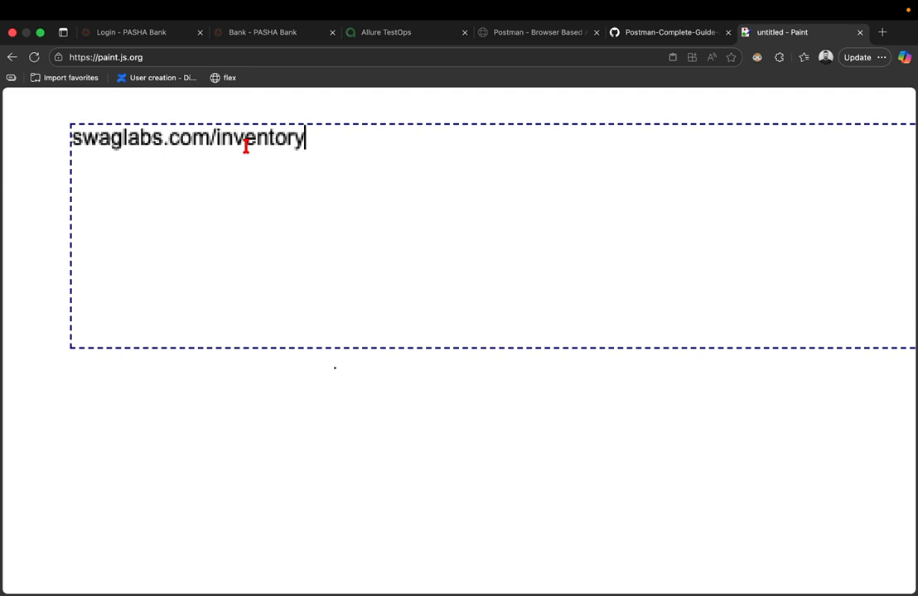
key(shift+Left)
key(shift+Left)
key(shift+Left)
key(shift+Left)
key(shift+Left)
key(shift+Left)
key(shift+Left)
key(shift+Left)
key(shift+Left)
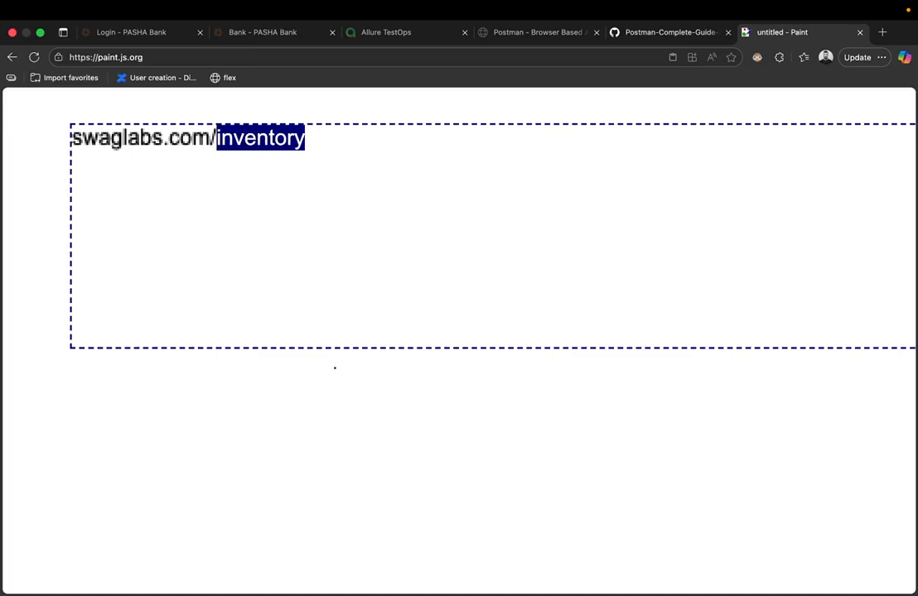
key(Right)
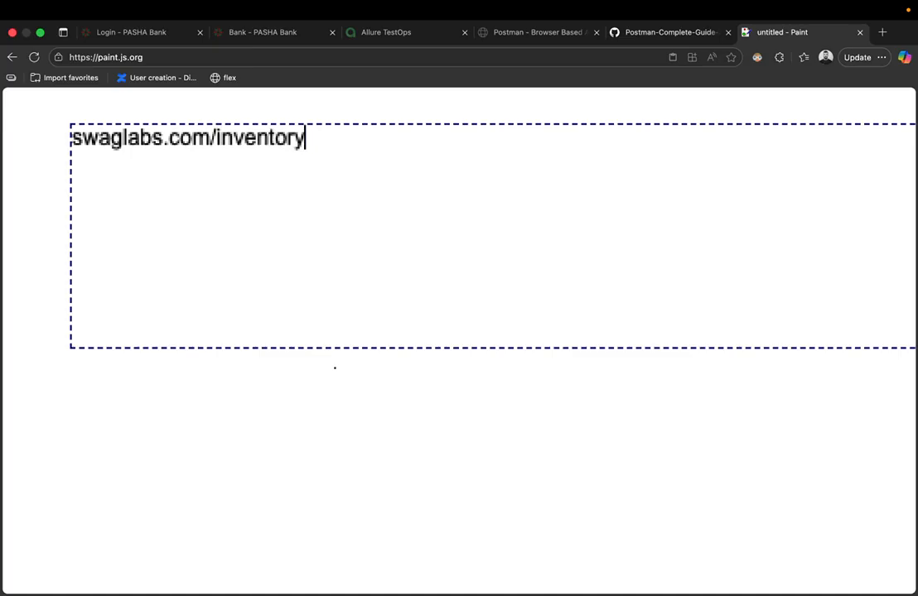
text(?)
key(BackSpace)
text(?=ba)
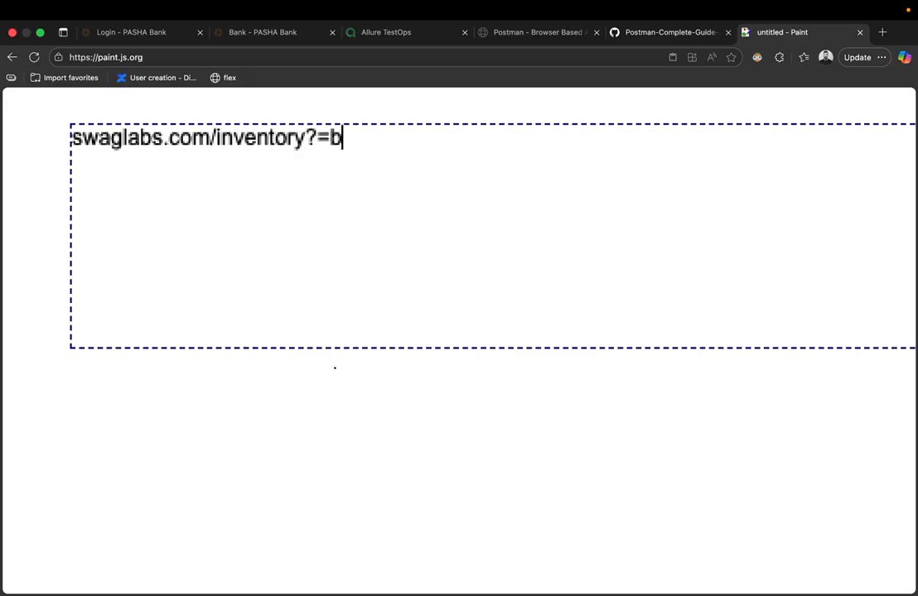
key(BackSpace)
key(BackSpace)
key(BackSpace)
key(BackSpace)
text(/)
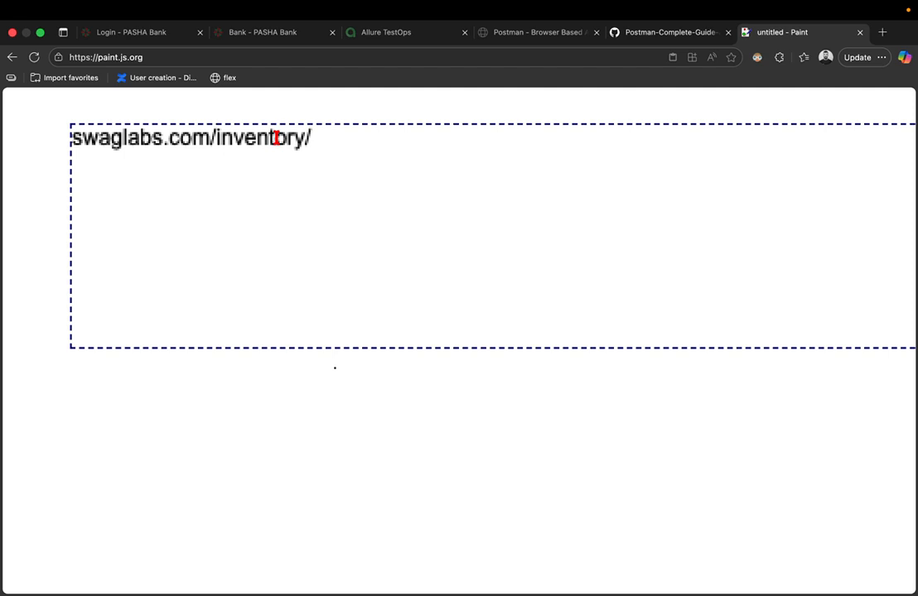
- Add itemID to the address, then delete the inventory/itemID part
text(item)
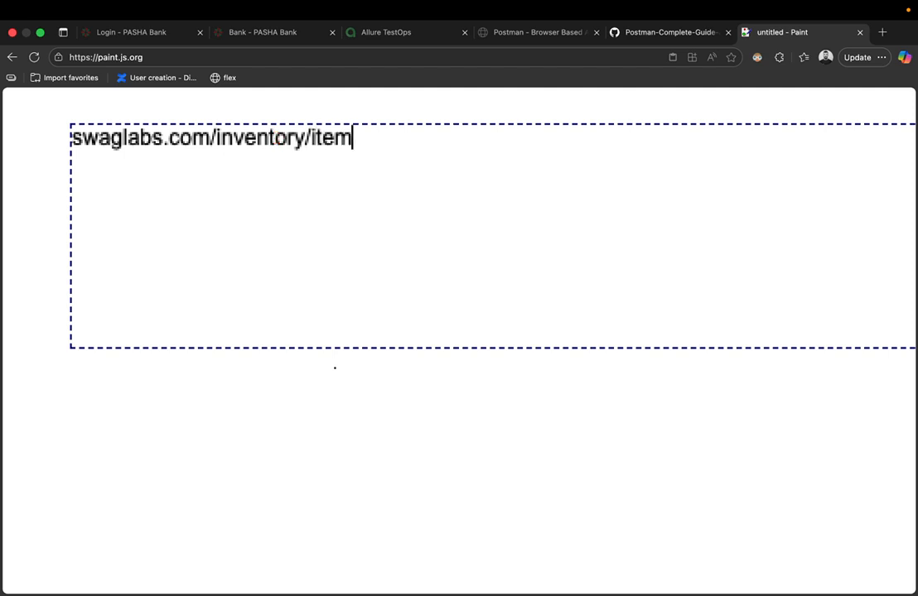
text(ID)
key(Return)
key(shift+Left)
key(shift+Left)
key(shift+Left)
key(shift+Left)
key(shift+Left)
key(shift+Left)
key(shift+Left)
key(shift+Left)
key(shift+Left)
key(shift+Left)
key(shift+Left)
key(shift+Left)
key(shift+Left)
key(shift+Left)
key(shift+Left)
key(shift+Left)
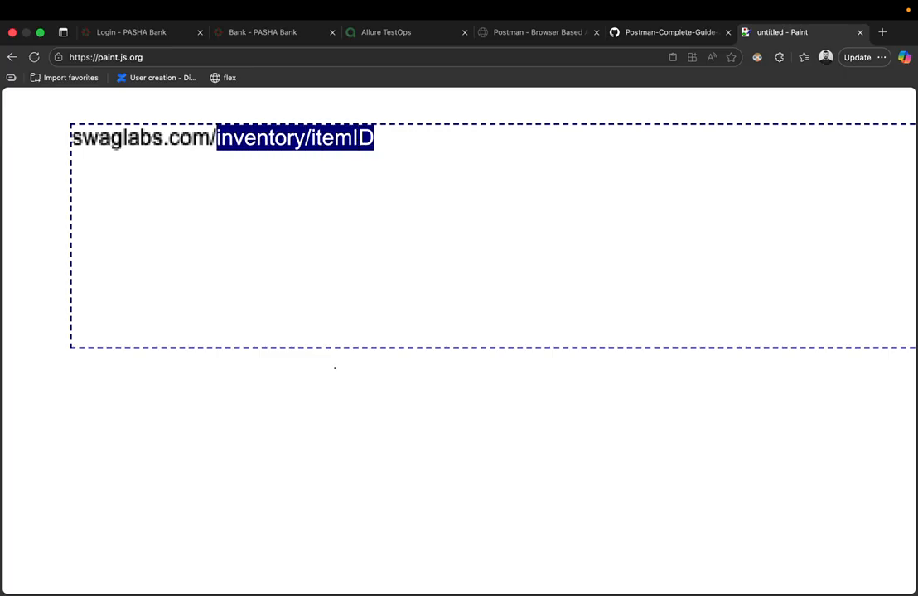
key(BackSpace)
- Compare with the GitHub API guide and trim the text back to swaglabs.com/
key(ctrl+shift+Tab)
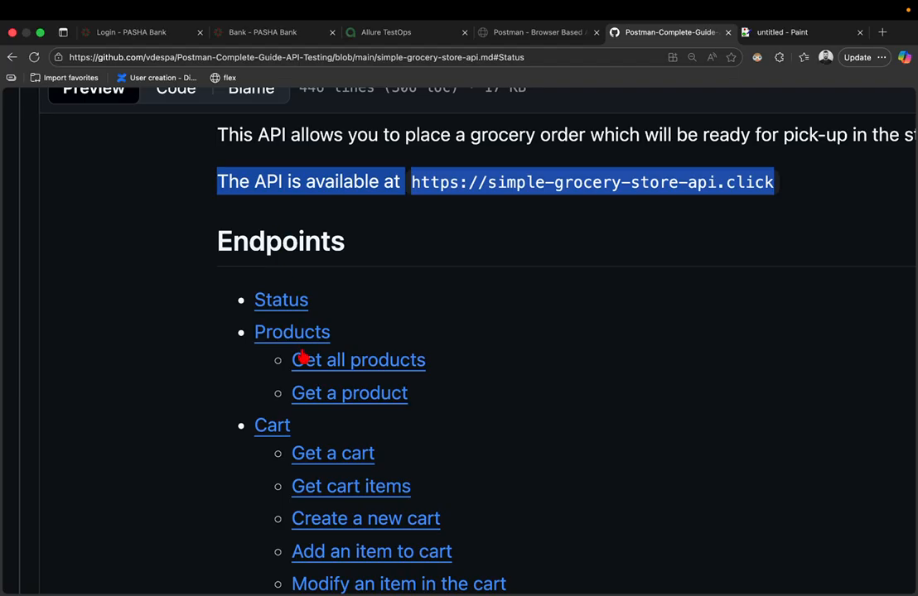
scroll(303, 356, down, 3)
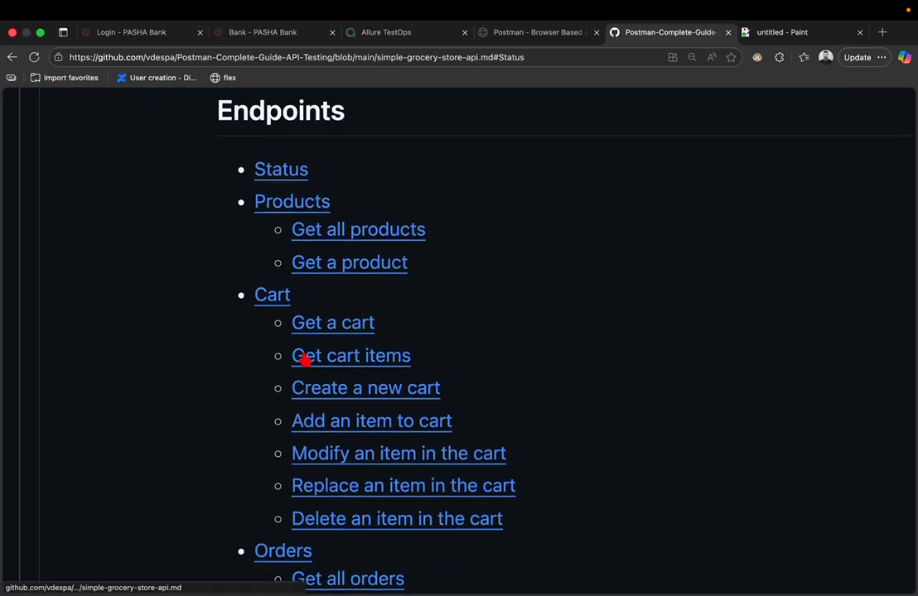
key(ctrl+Tab)
key(ctrl+shift+Tab)
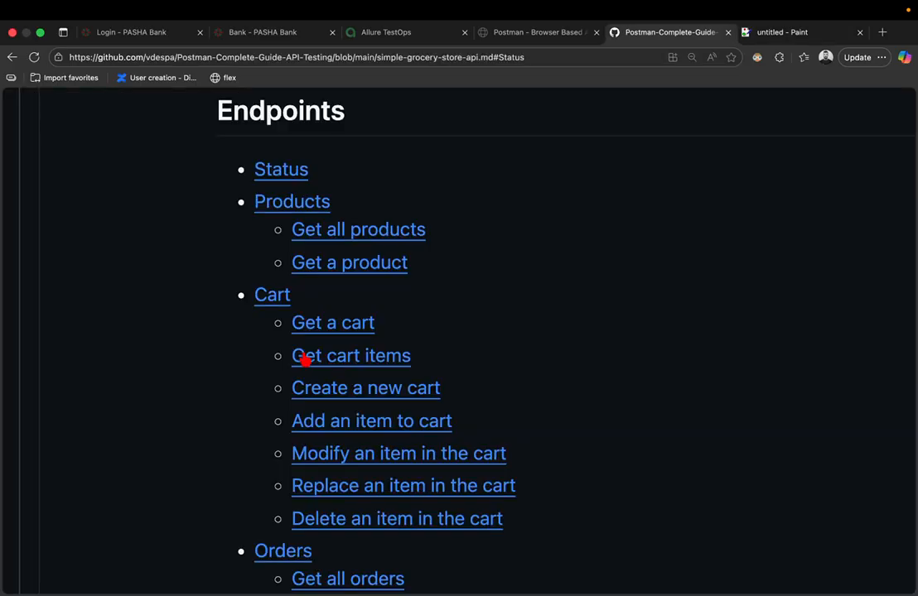
key(ctrl+Tab)
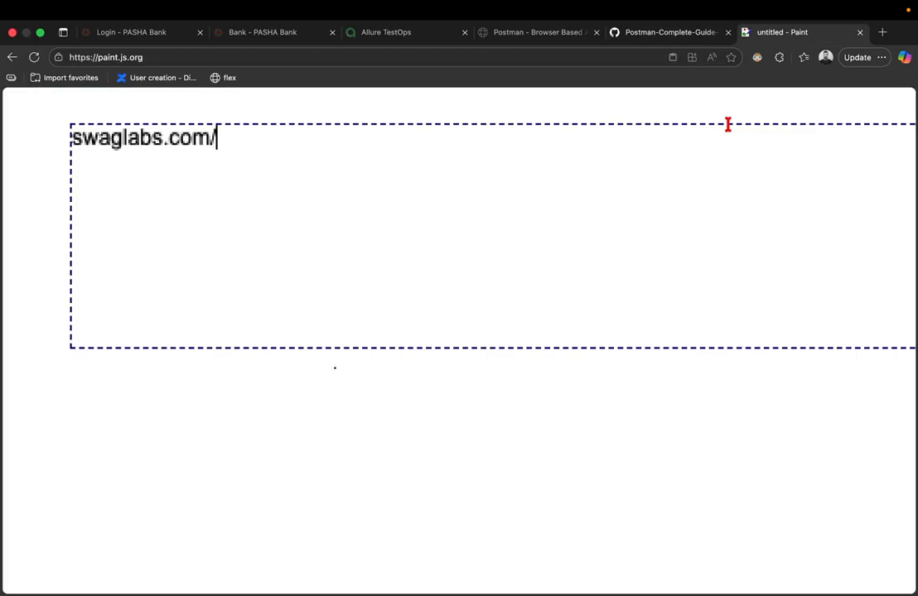
scroll(520, 163, down, 3)
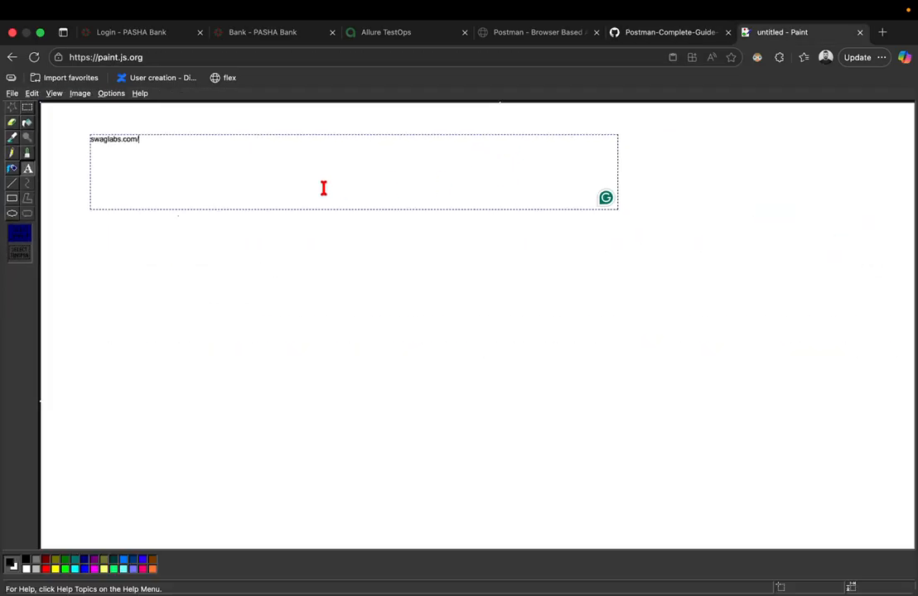
key(BackSpace)
- Start a new picture from the File menu, discarding the untitled drawing
click(11, 92)
click(24, 108)
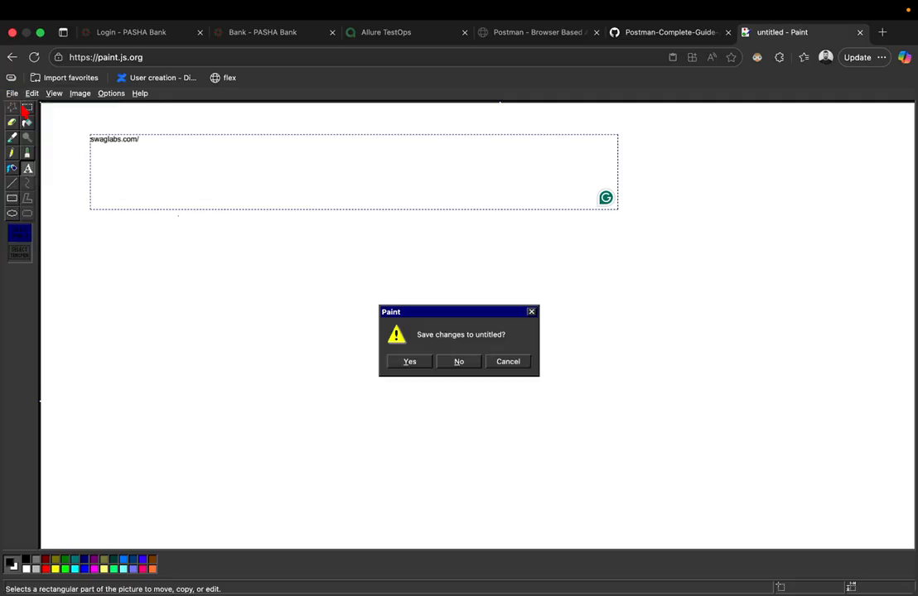
click(469, 362)
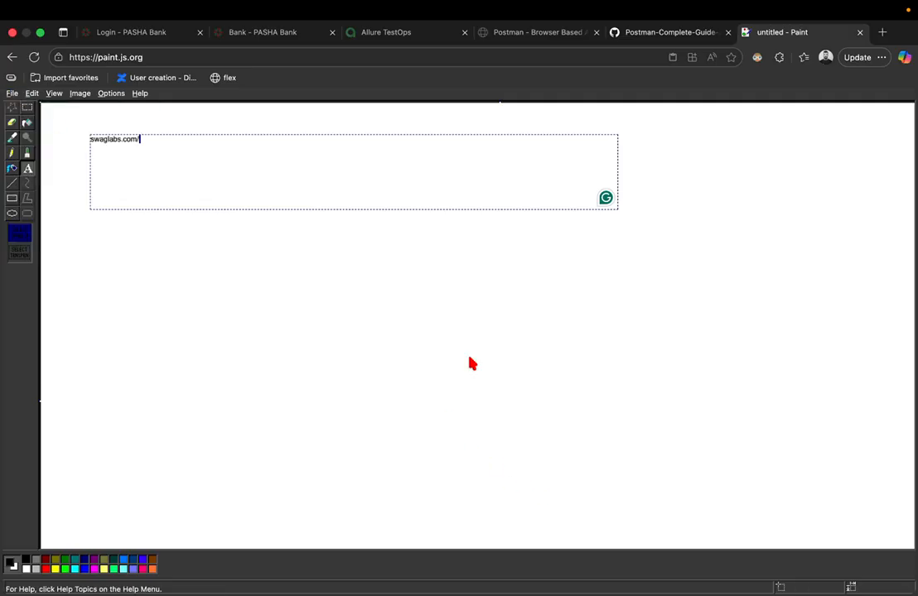
- Leave the Paint site without saving and open the jspaint.app result from Google
click(16, 93)
click(414, 232)
scroll(414, 232, left, 3)
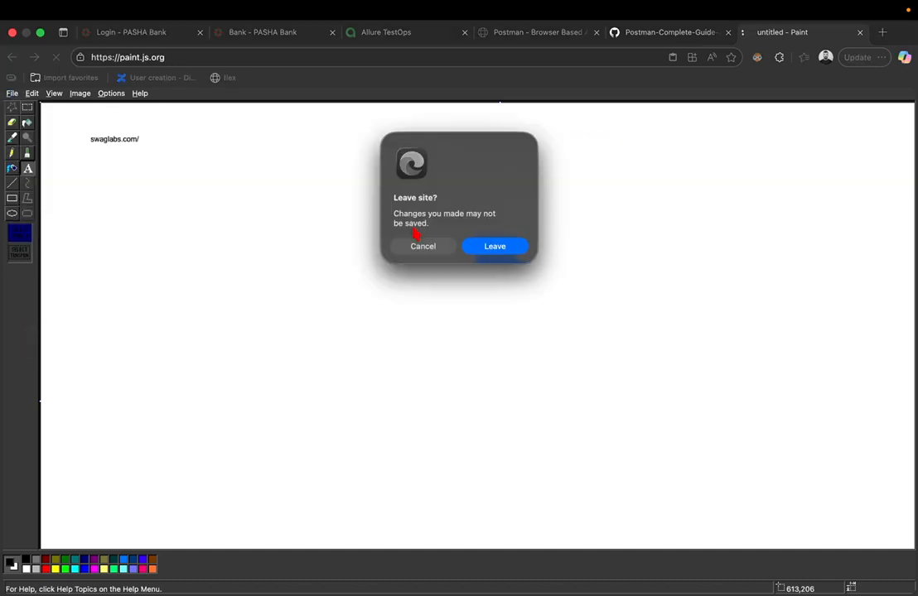
click(492, 251)
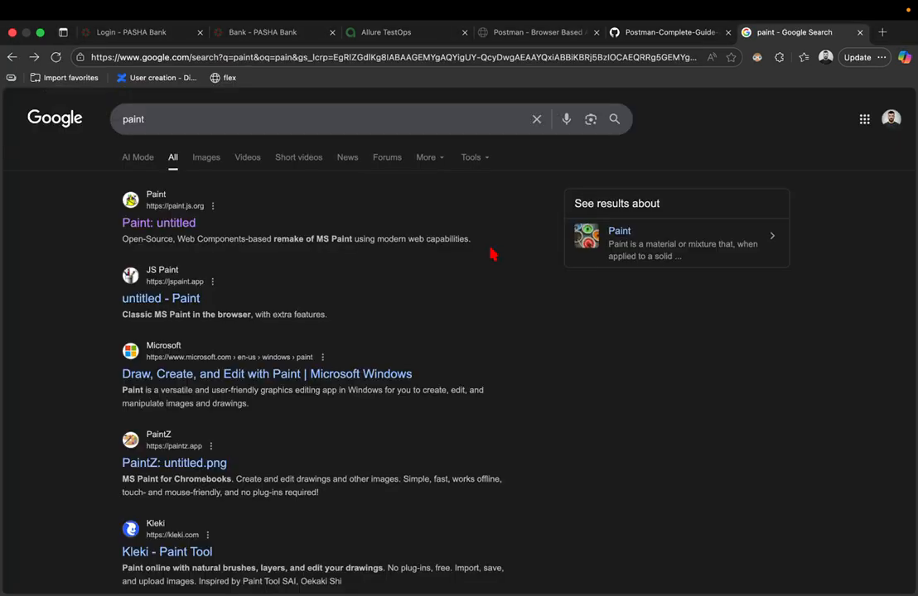
click(142, 296)
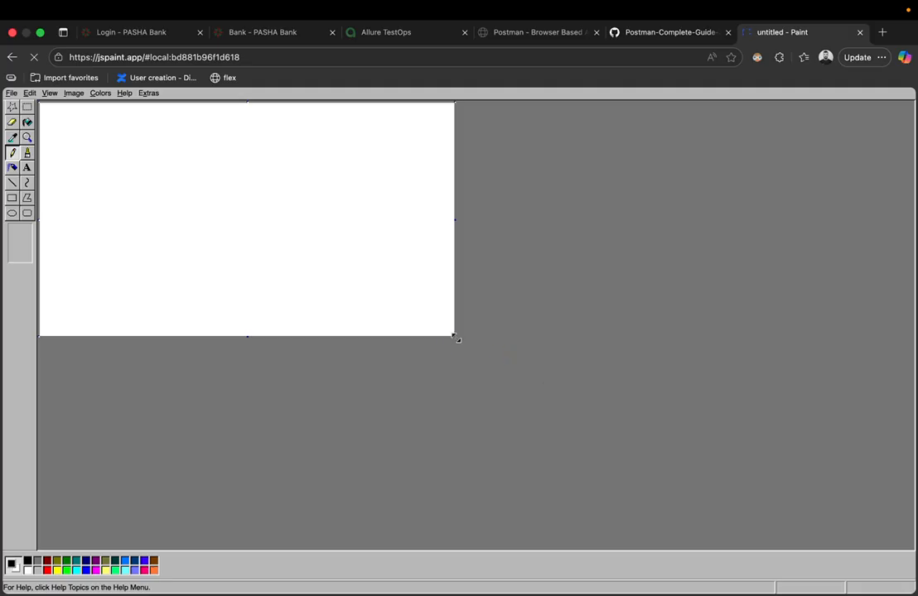
- Enlarge the canvas to fill the window and draw a row of rectangles near the top
drag(455, 337, 902, 537)
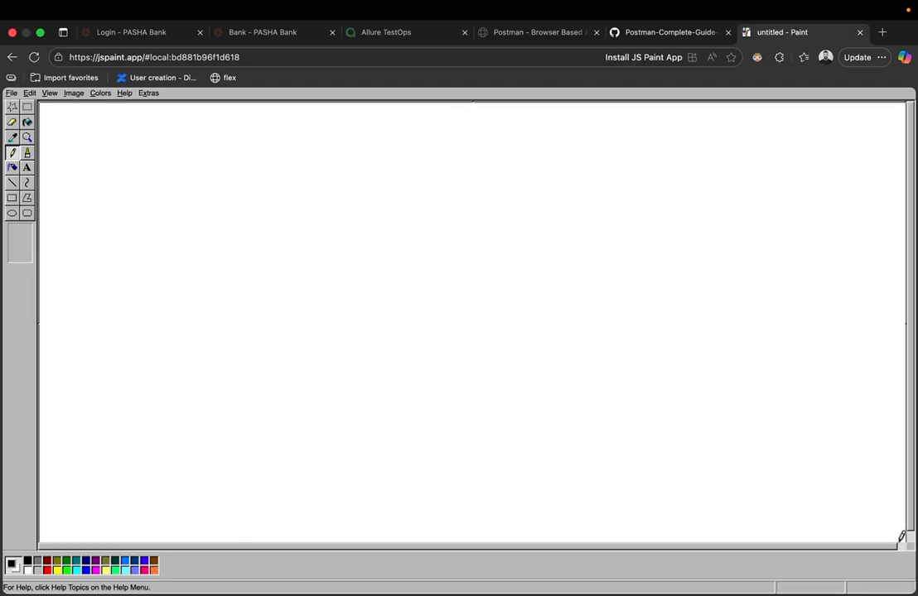
click(14, 199)
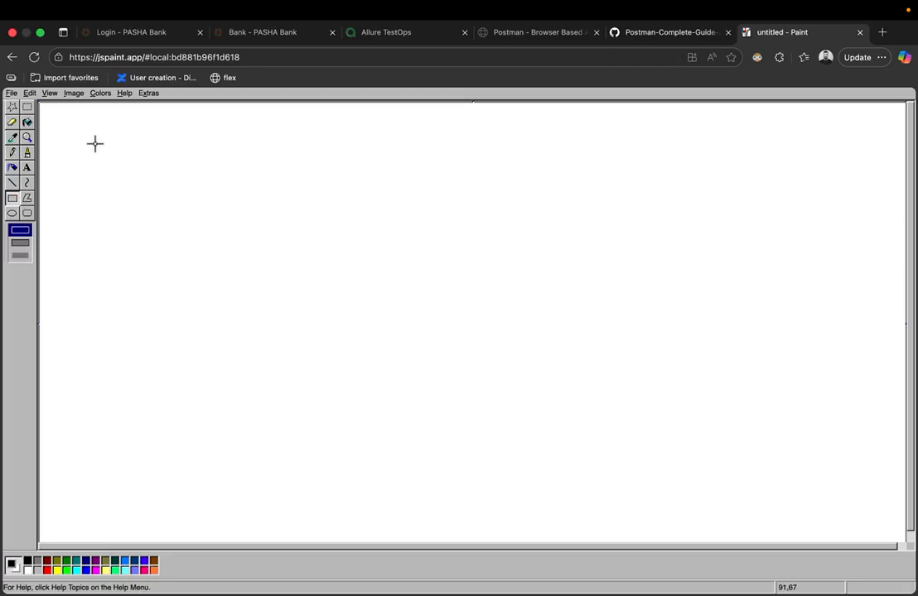
mouse_move(80, 135)
mouse_down()
mouse_move(142, 174)
mouse_move(217, 162)
mouse_move(246, 172)
mouse_move(323, 165)
mouse_move(439, 183)
mouse_up()
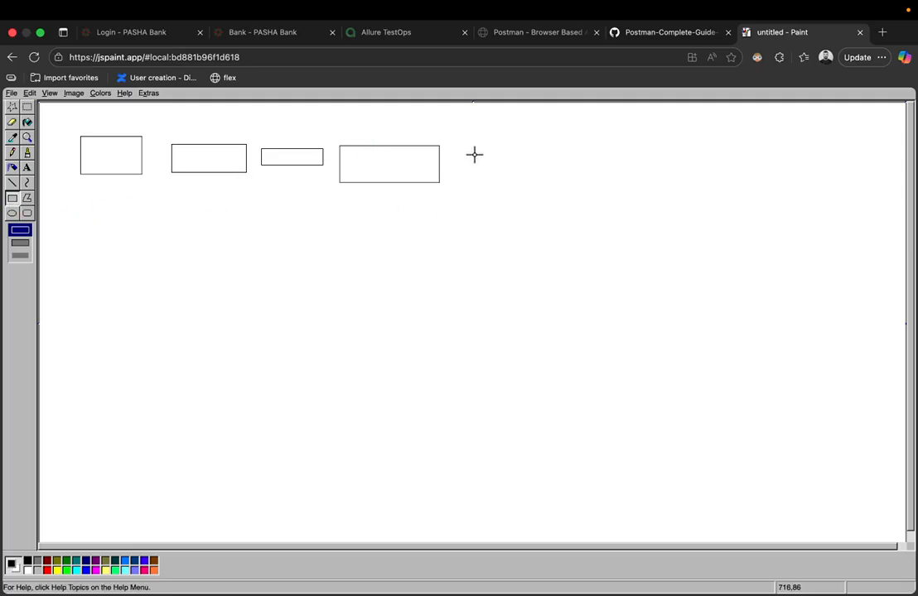
drag(472, 148, 588, 186)
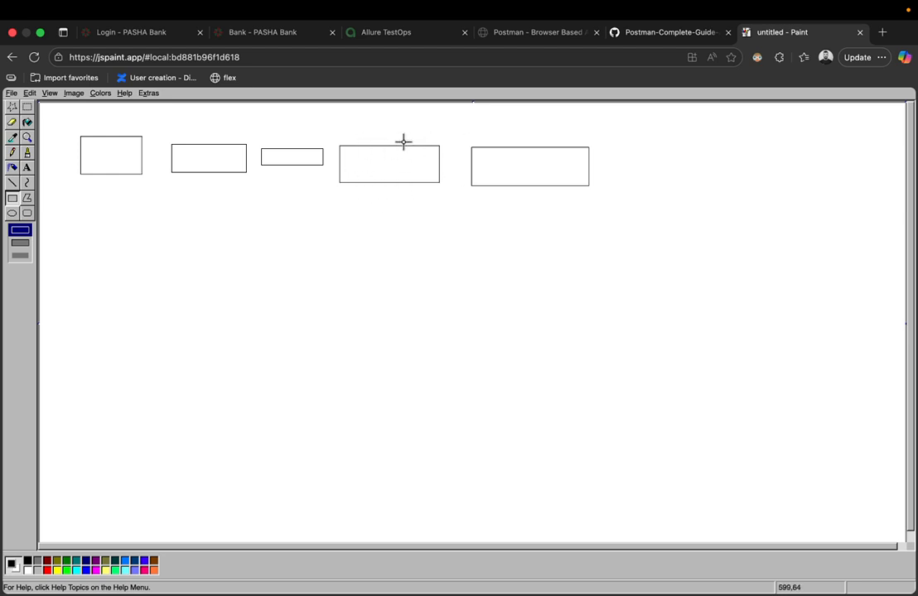
mouse_move(362, 127)
mouse_down()
mouse_move(406, 233)
mouse_move(410, 192)
mouse_move(365, 135)
mouse_up()
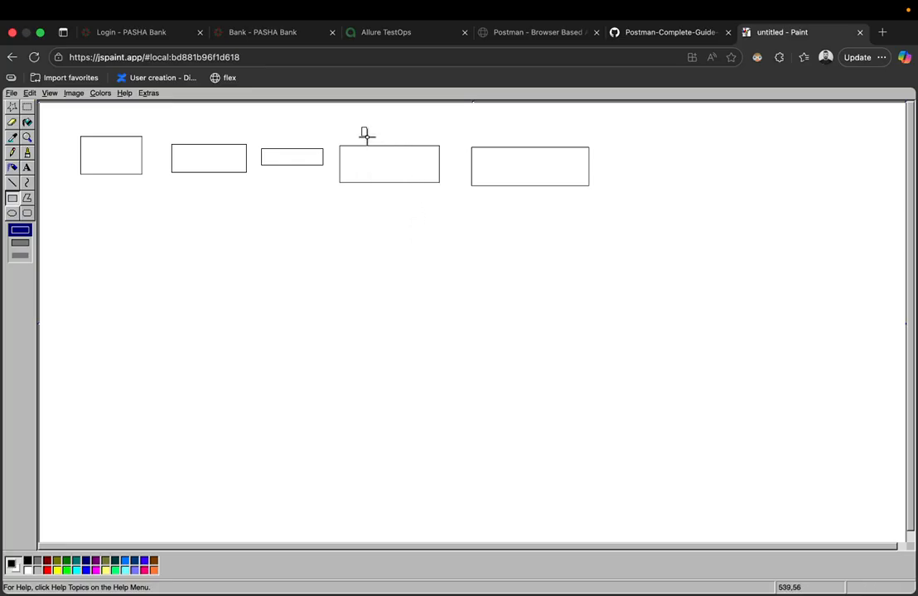
- Airbrush over the fourth rectangle, then undo back to a single rectangle
click(12, 168)
mouse_move(355, 162)
mouse_down()
mouse_move(373, 106)
mouse_move(404, 112)
mouse_move(430, 145)
mouse_move(427, 161)
mouse_move(388, 186)
mouse_move(358, 145)
mouse_move(364, 176)
mouse_up()
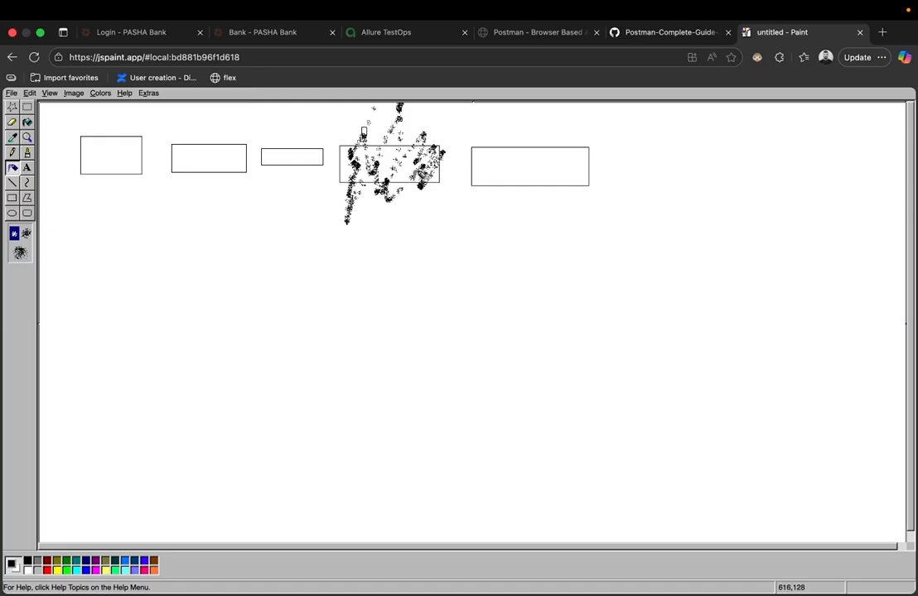
key(ctrl+z)
key(ctrl+z)
key(ctrl+z)
key(ctrl+z)
key(ctrl+z)
key(ctrl+z)
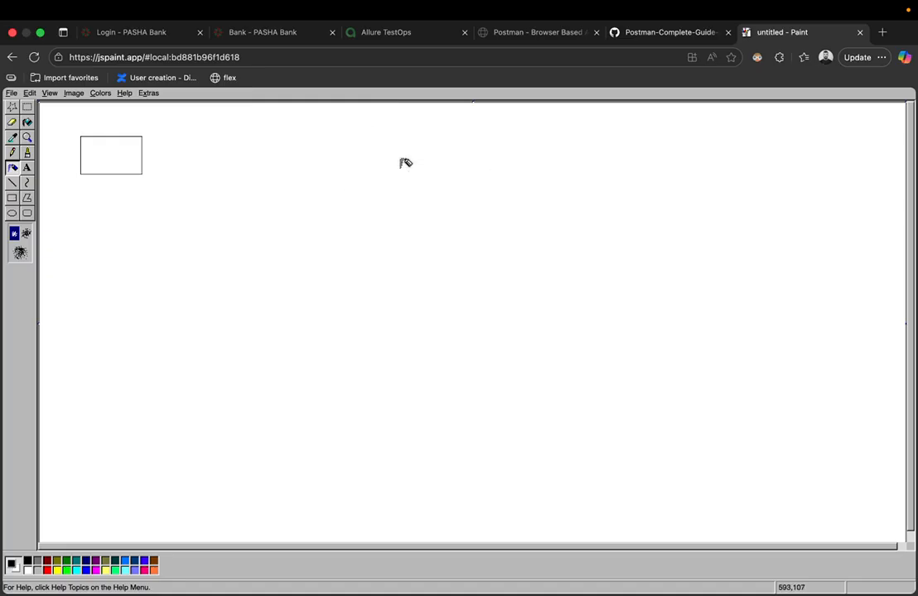
- Redo the rectangles, try two black fills, undo everything, then draw a tall top-left rectangle
key(ctrl+y)
key(ctrl+y)
key(ctrl+y)
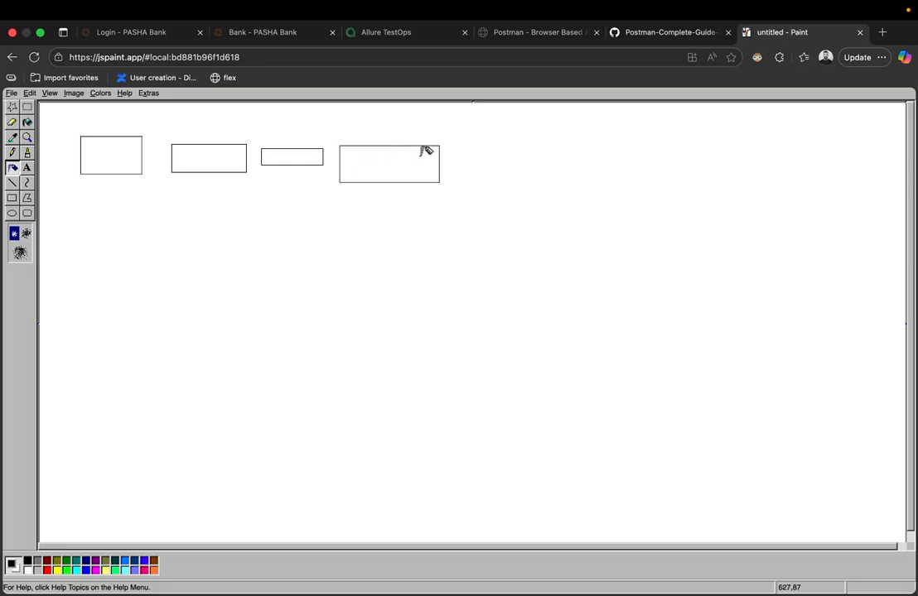
click(402, 156)
click(423, 157)
key(ctrl+z)
key(ctrl+z)
key(ctrl+z)
key(ctrl+z)
key(ctrl+z)
key(ctrl+z)
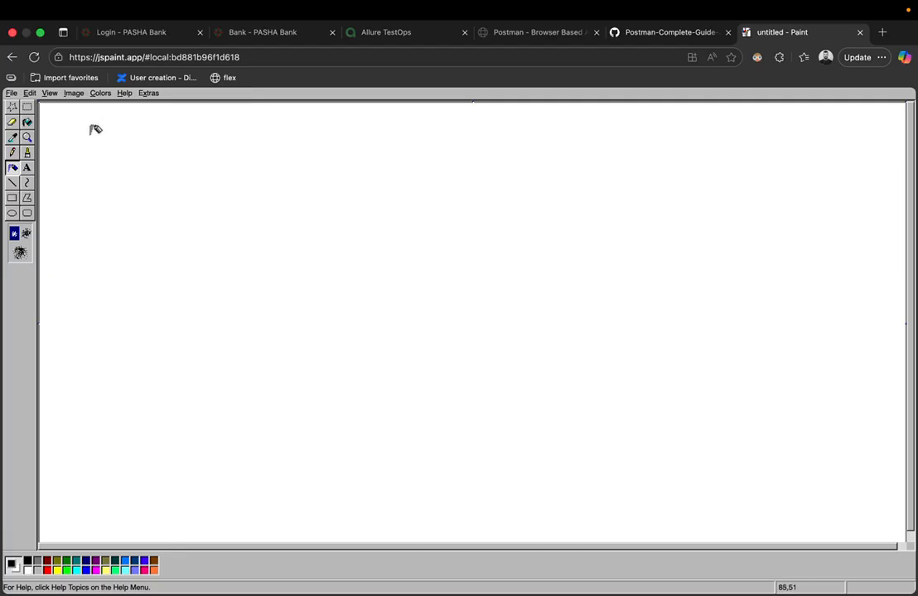
click(11, 198)
mouse_move(71, 130)
mouse_down()
mouse_move(111, 151)
mouse_move(191, 268)
mouse_move(195, 348)
mouse_move(297, 381)
mouse_up()
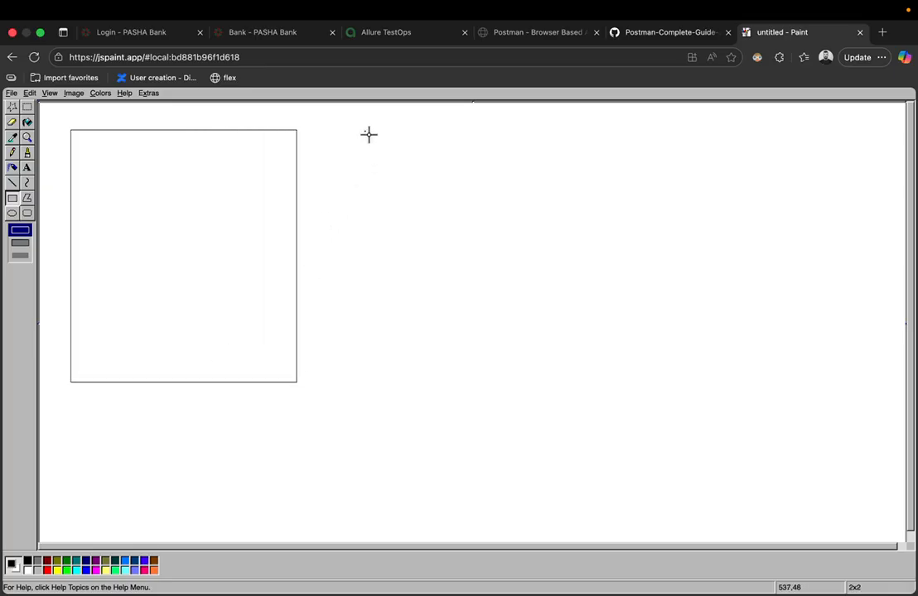
- Draw a second large rectangle on the right and small boxes along the bottom
drag(364, 130, 640, 396)
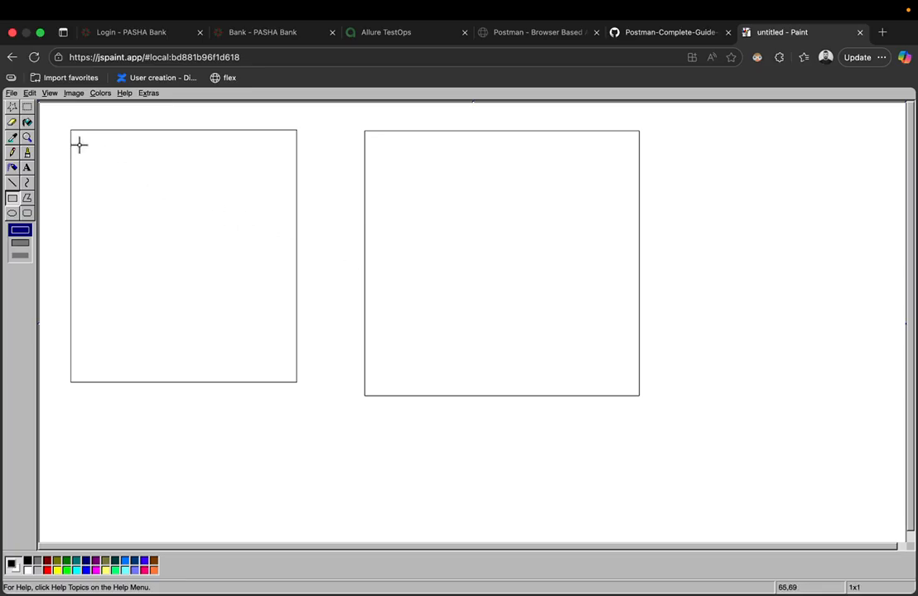
drag(79, 145, 297, 177)
key(ctrl+z)
key(ctrl+z)
key(ctrl+z)
mouse_move(116, 474)
mouse_down()
mouse_move(167, 498)
mouse_move(331, 501)
mouse_move(393, 485)
mouse_move(446, 505)
mouse_move(506, 484)
mouse_move(538, 503)
mouse_up()
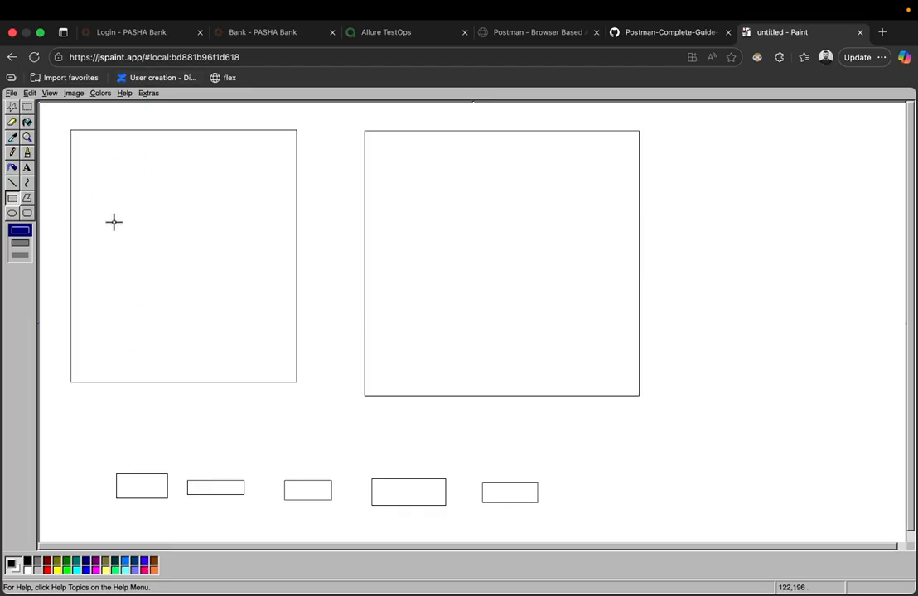
- Draw a small rectangle near the top of each large box and a short line on the first bottom box
mouse_move(82, 152)
mouse_down()
mouse_move(165, 213)
mouse_move(188, 215)
mouse_up()
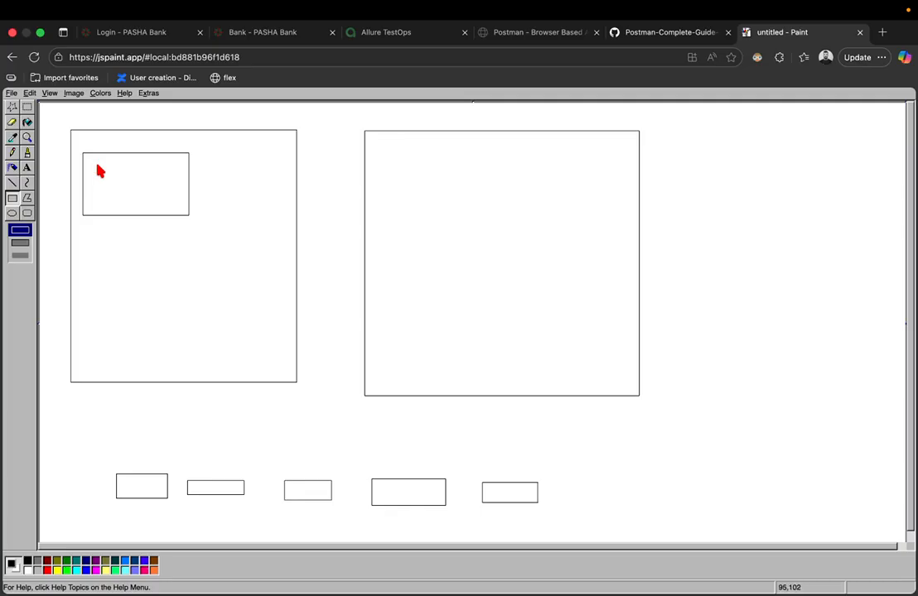
drag(384, 157, 509, 196)
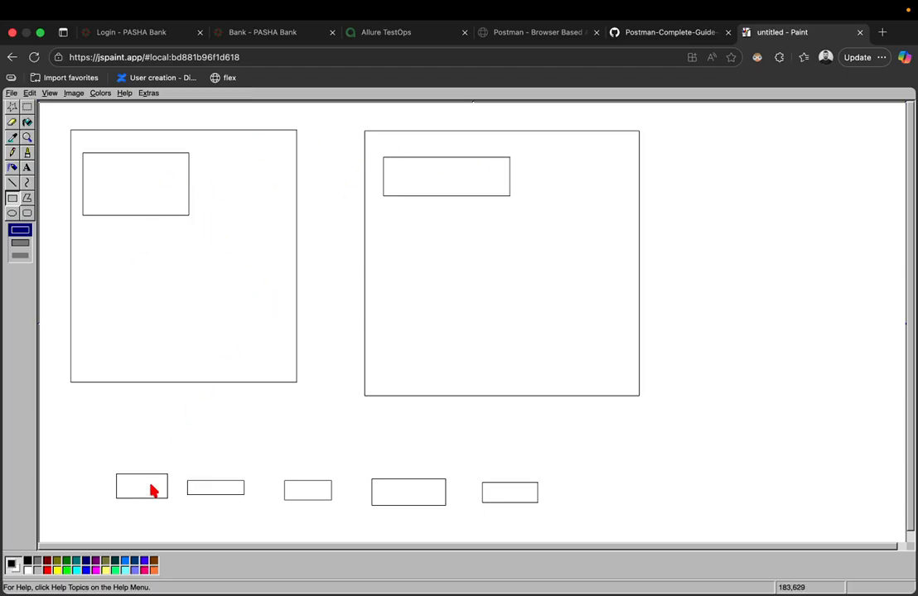
drag(150, 485, 150, 466)
- Bring up the GitHub simple-grocery-store-api.md page showing the Endpoints list
click(665, 34)
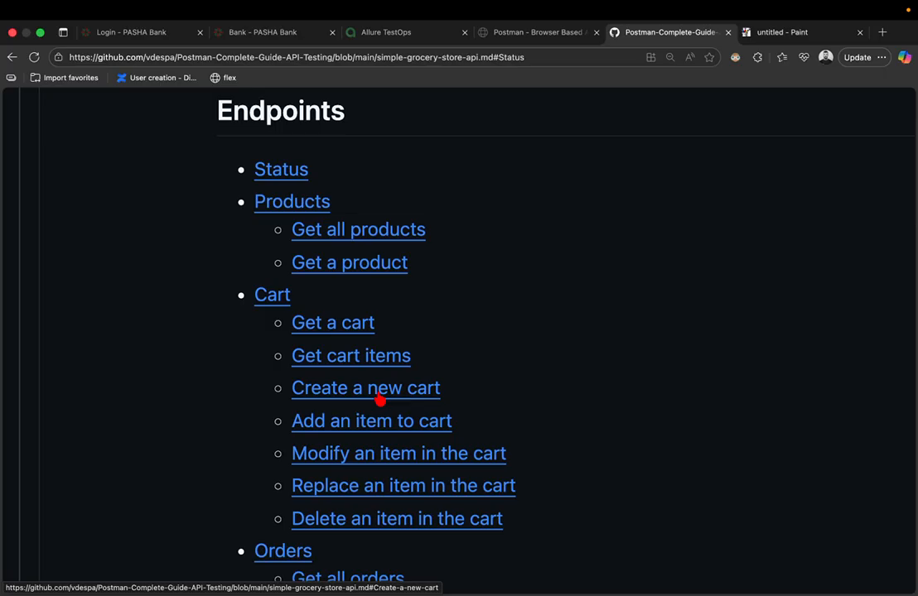
key(ctrl+Left)
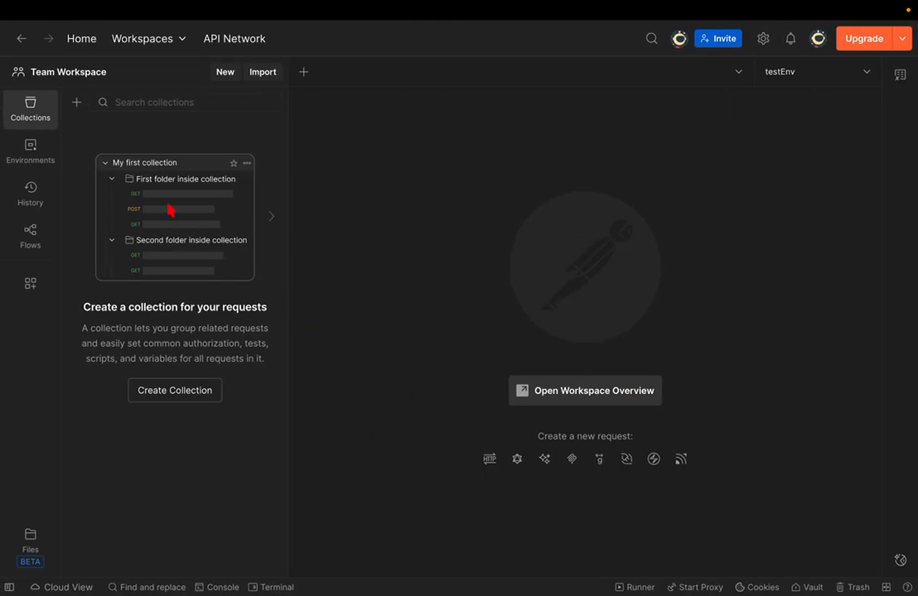
key(ctrl+Right)
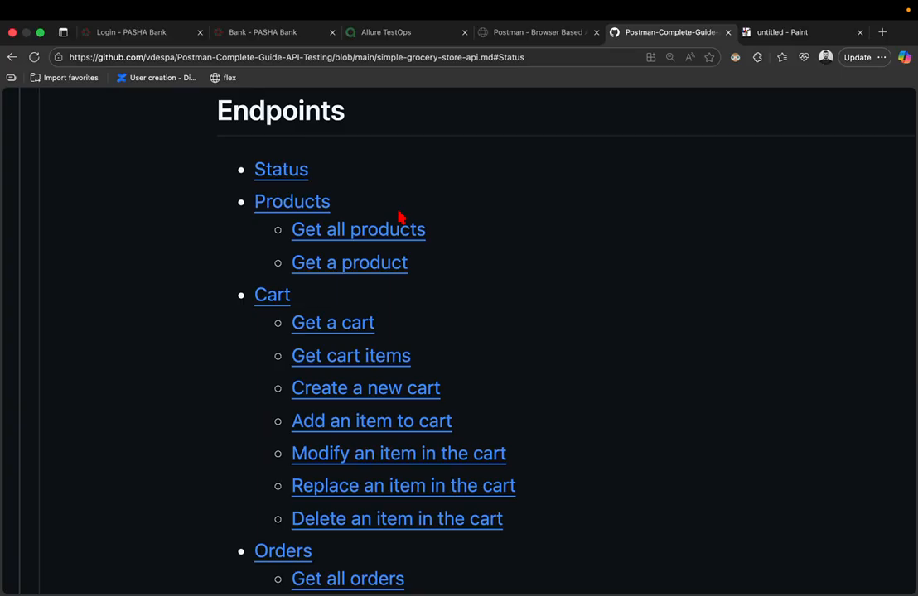
- Jump to the Create a new cart section of the grocery API doc
key(ctrl+Right)
key(ctrl+Left)
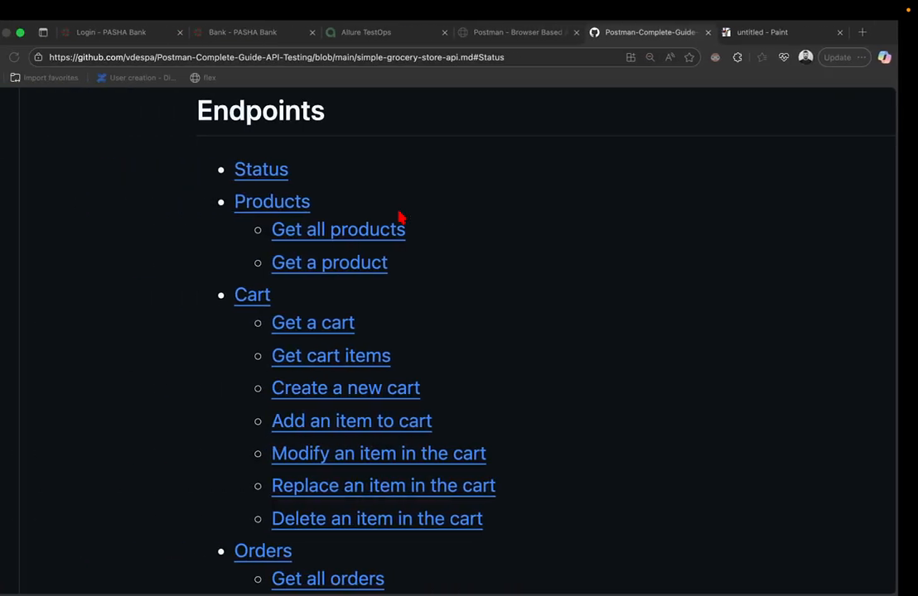
scroll(398, 213, up, 5)
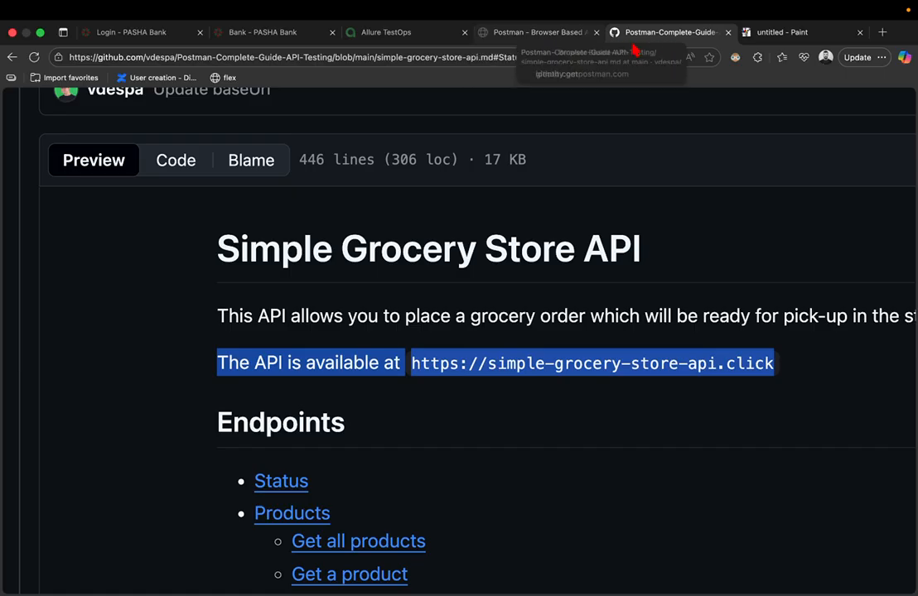
scroll(221, 455, down, 1)
scroll(221, 455, down, 1)
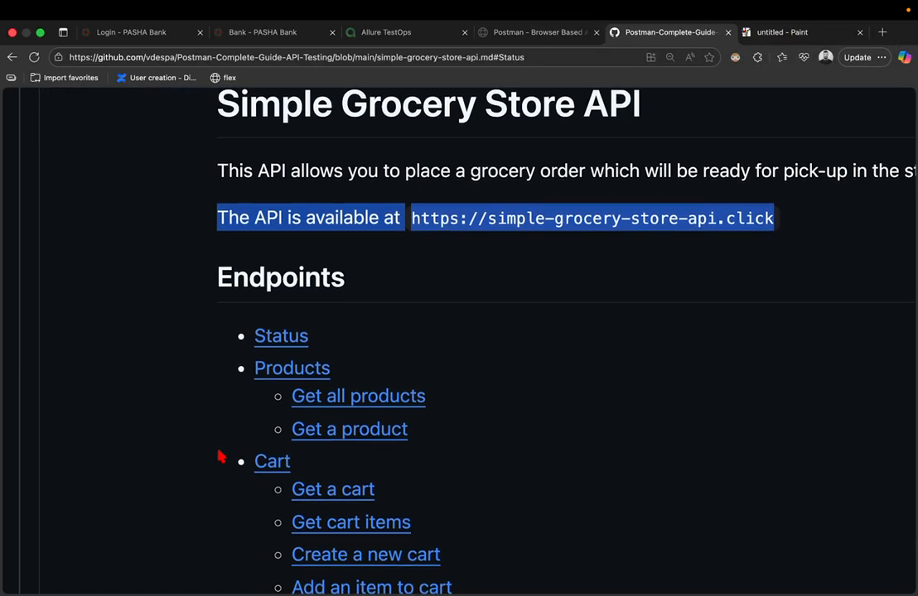
scroll(323, 443, down, 1)
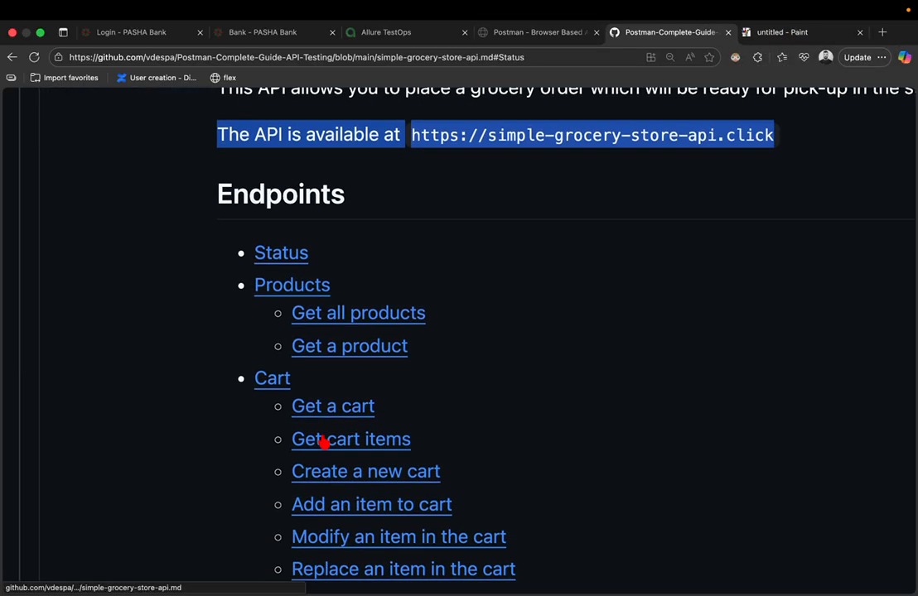
click(352, 473)
- Reset the page zoom and jump to the Create a new order section (POST /orders)
scroll(356, 313, up, 3)
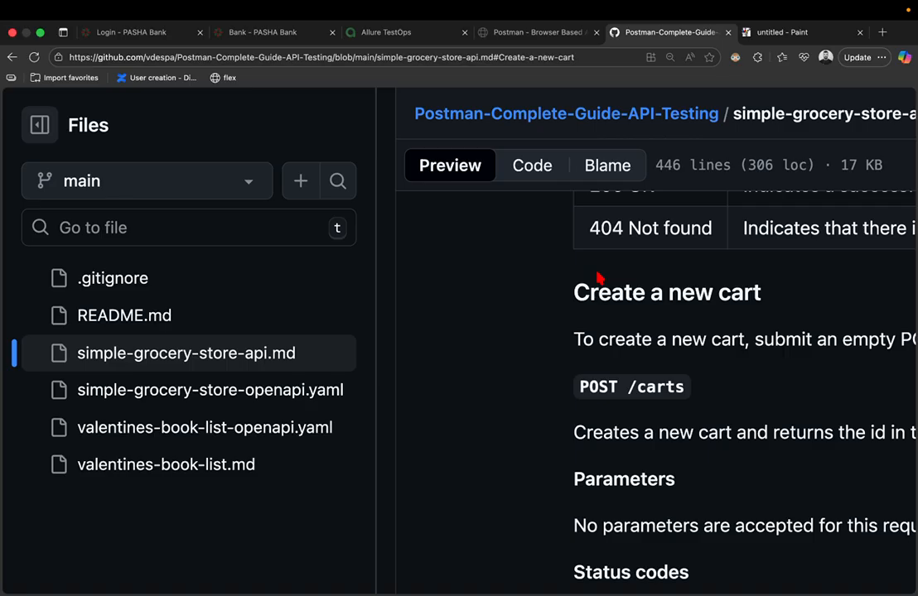
key(super+0)
scroll(599, 279, up, 10)
scroll(597, 276, down, 6)
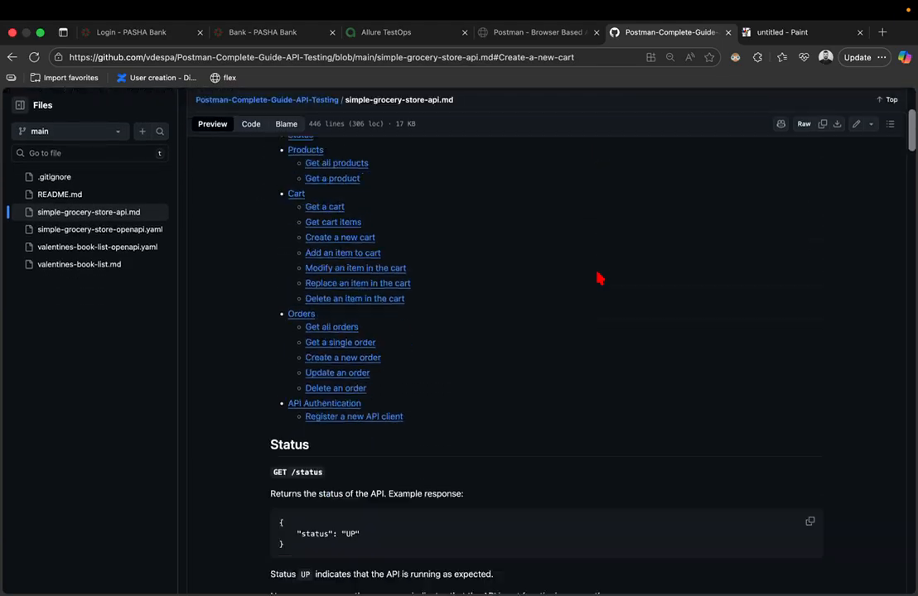
scroll(364, 240, up, 2)
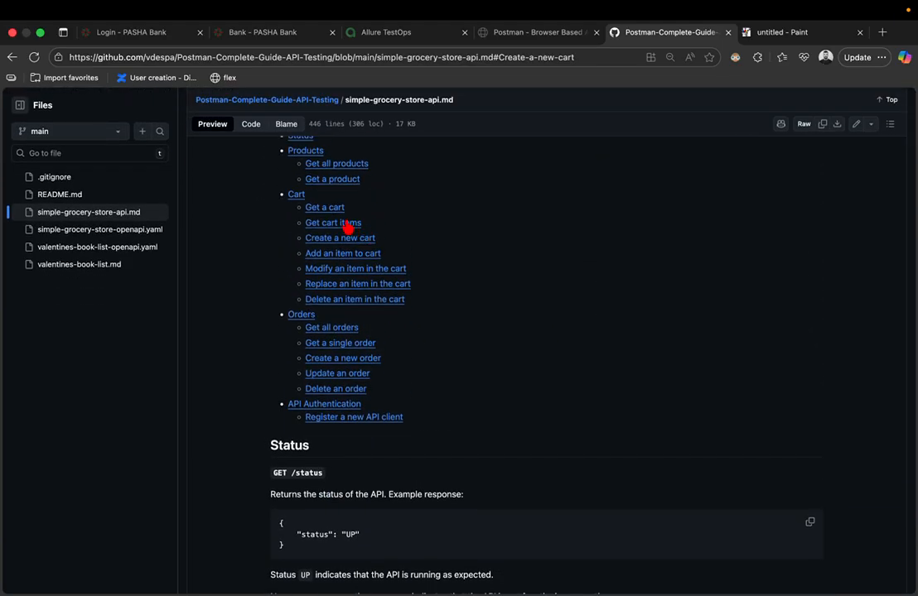
click(346, 363)
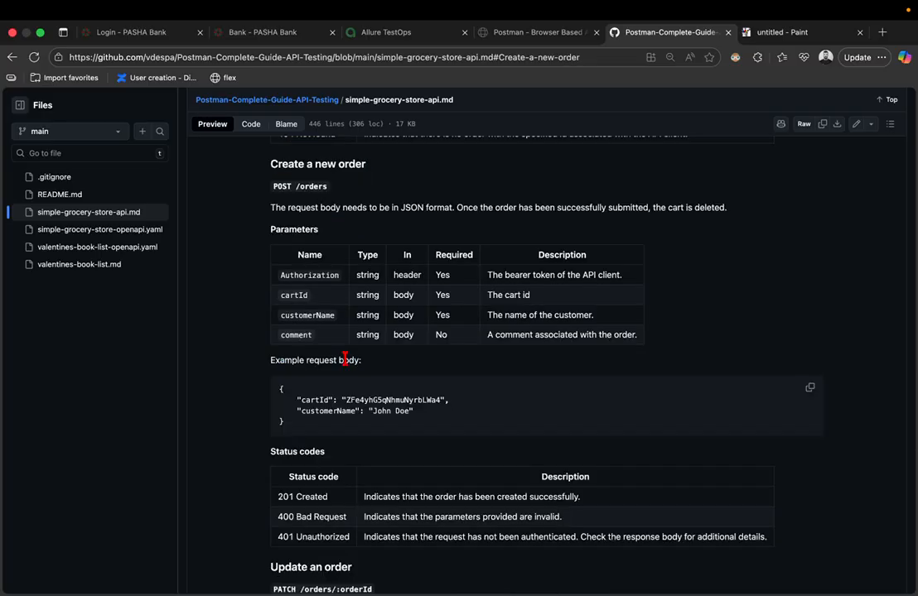
scroll(345, 359, up, 1)
scroll(317, 272, up, 5)
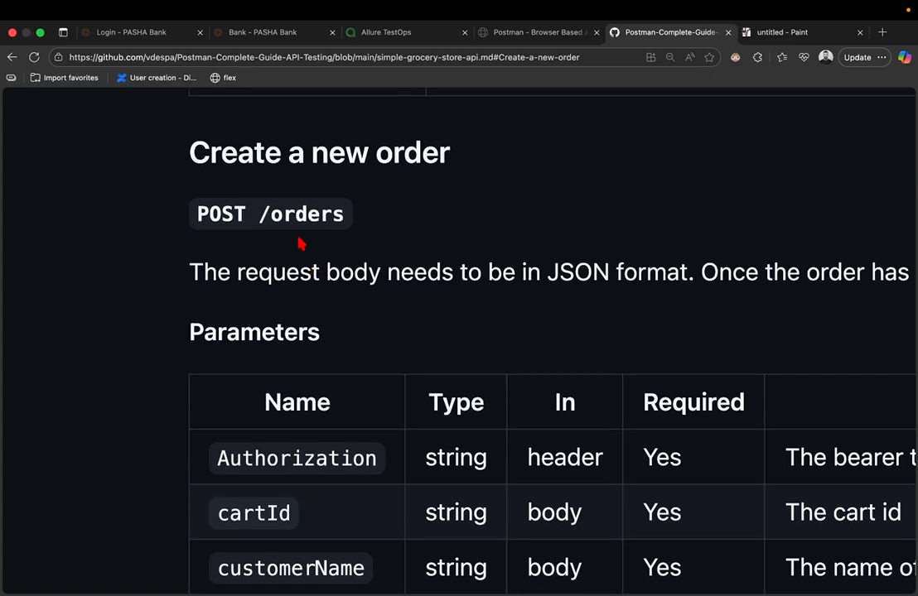
drag(262, 215, 371, 227)
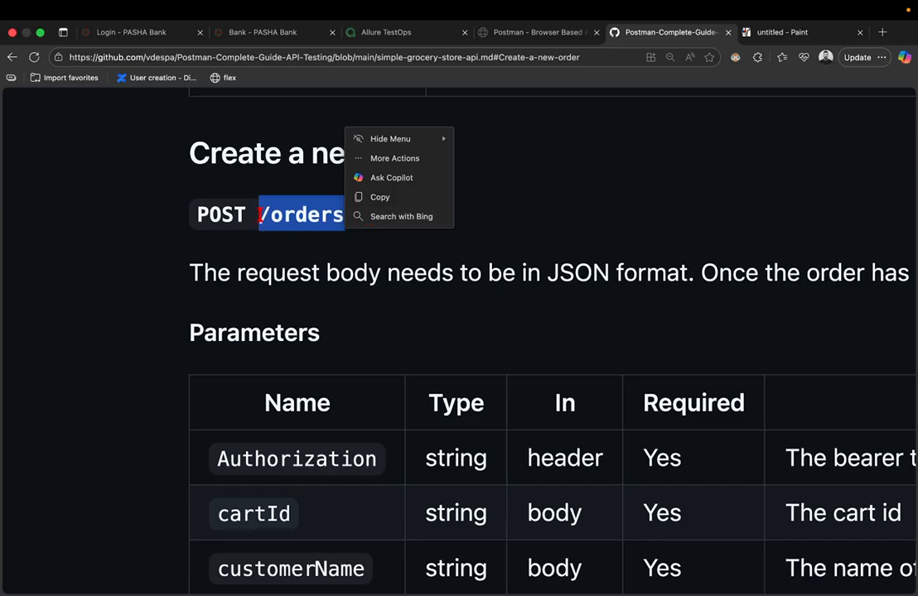
click(259, 203)
click(244, 157)
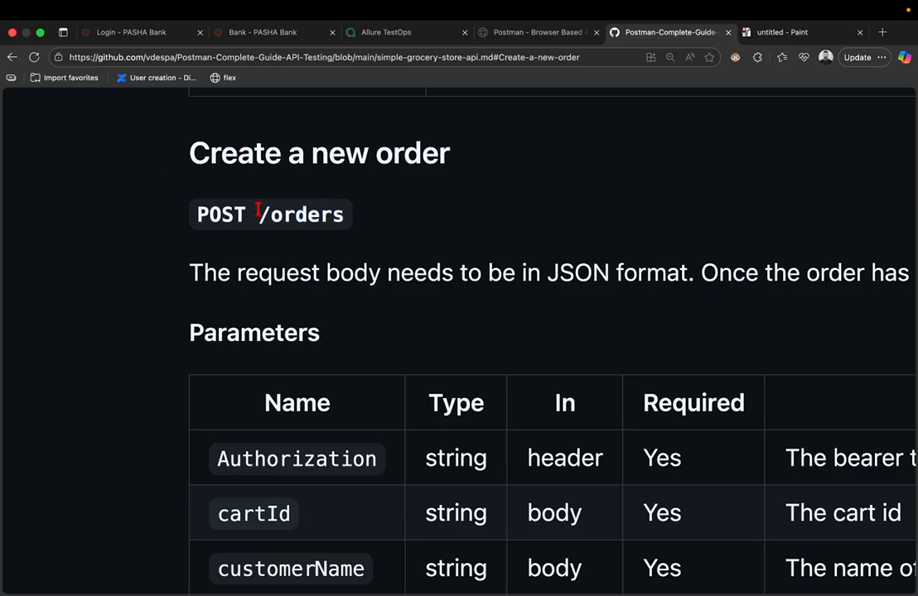
drag(258, 207, 371, 222)
right_click(371, 222)
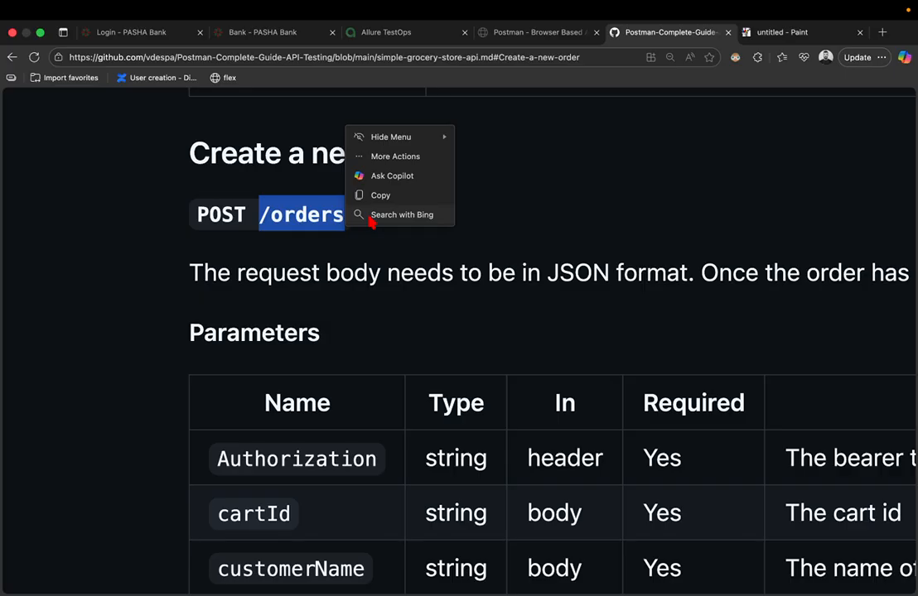
scroll(418, 278, down, 5)
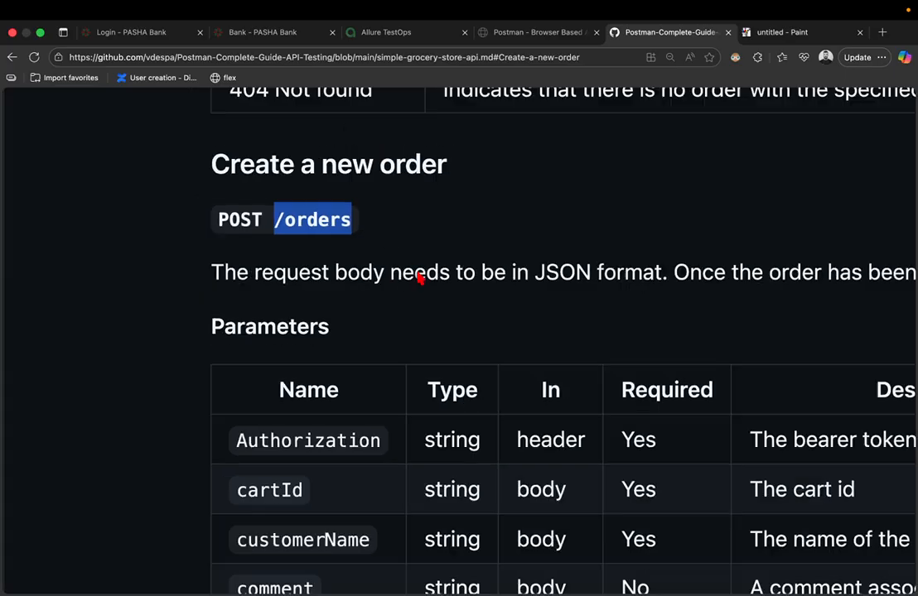
scroll(420, 280, up, 12)
scroll(419, 280, up, 15)
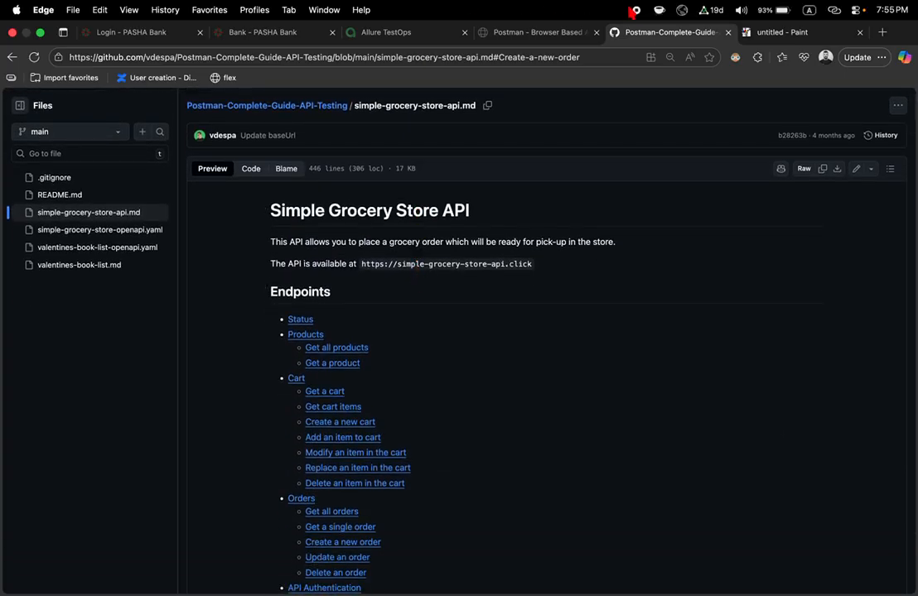
- Visit the Status section, then jump to the Create a new cart section (POST /carts)
scroll(248, 265, down, 2)
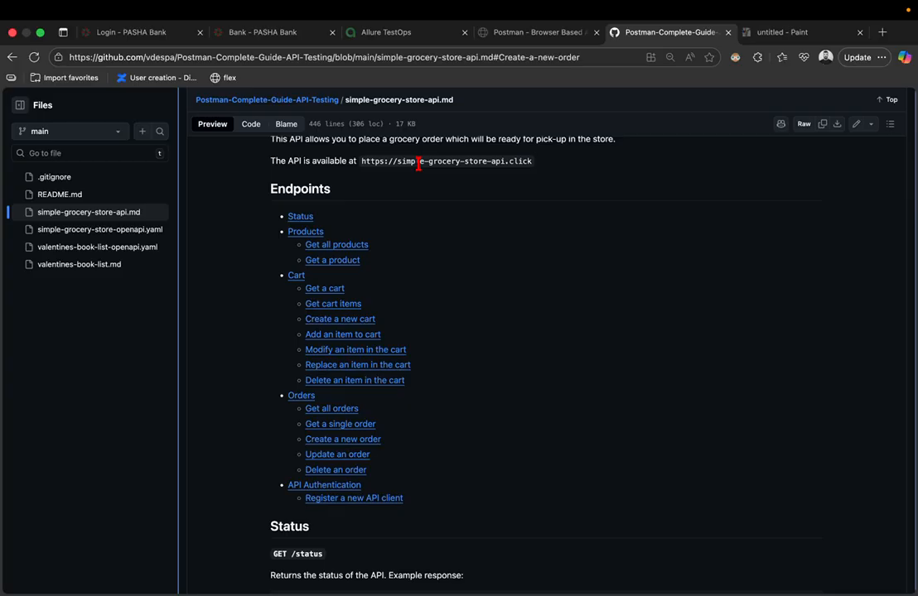
click(295, 217)
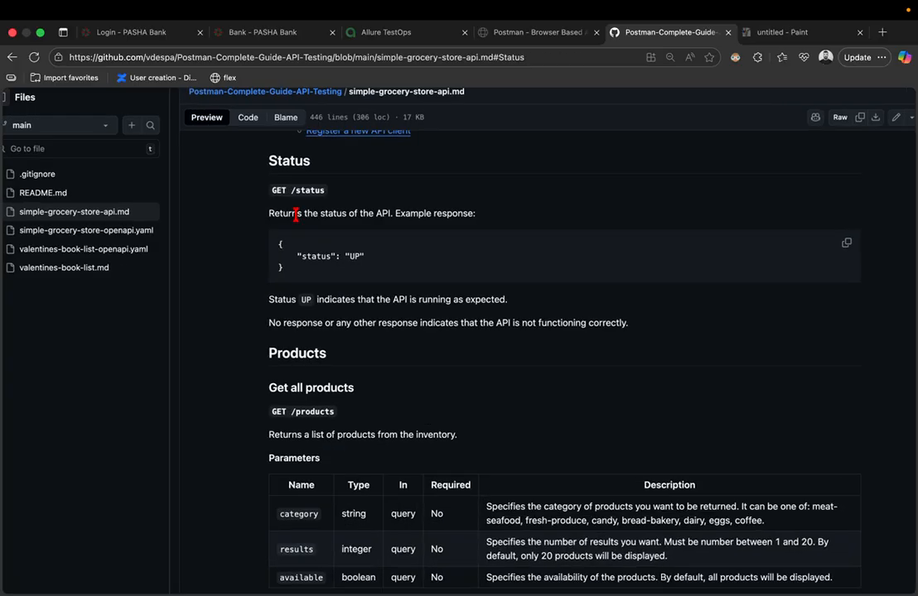
scroll(298, 220, up, 10)
scroll(299, 218, down, 5)
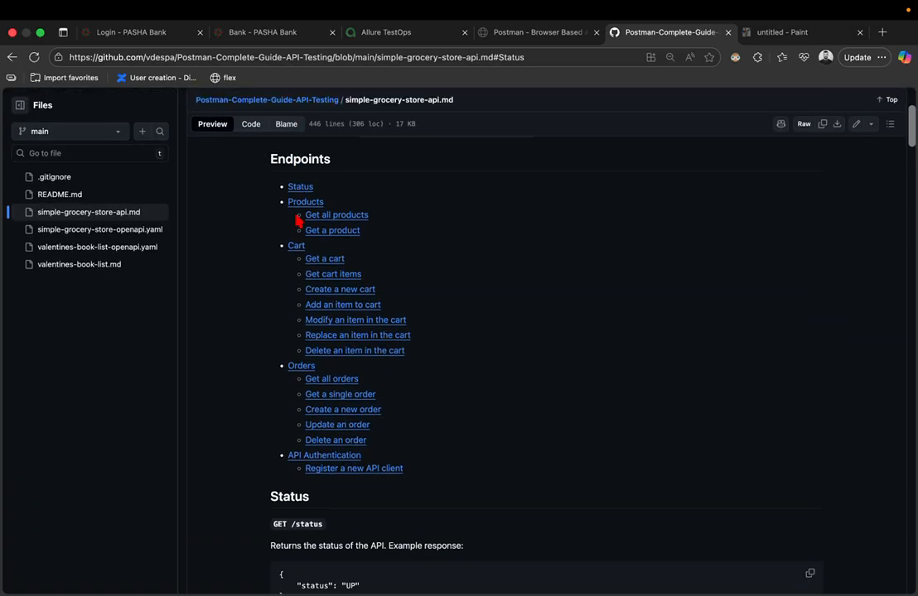
scroll(312, 352, down, 6)
scroll(314, 348, up, 5)
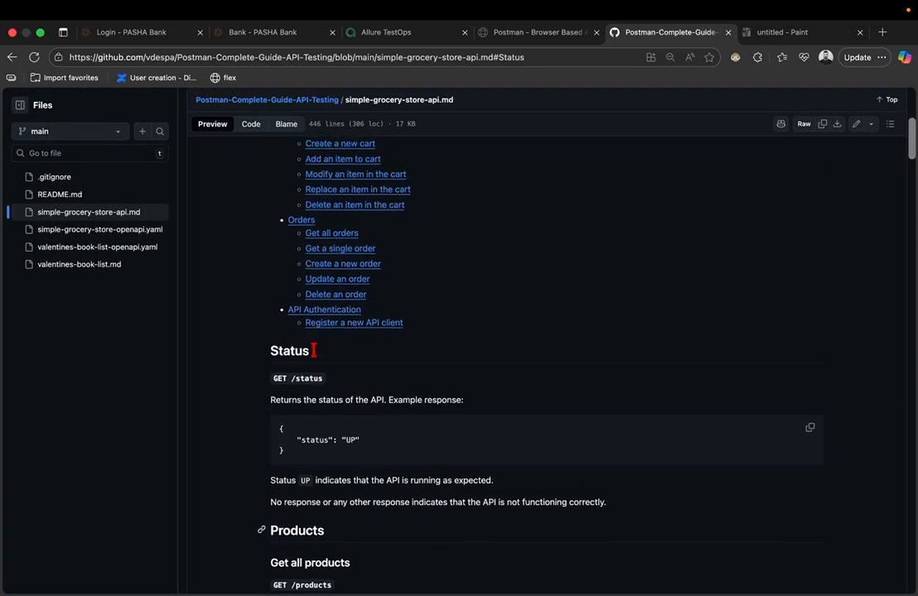
click(331, 264)
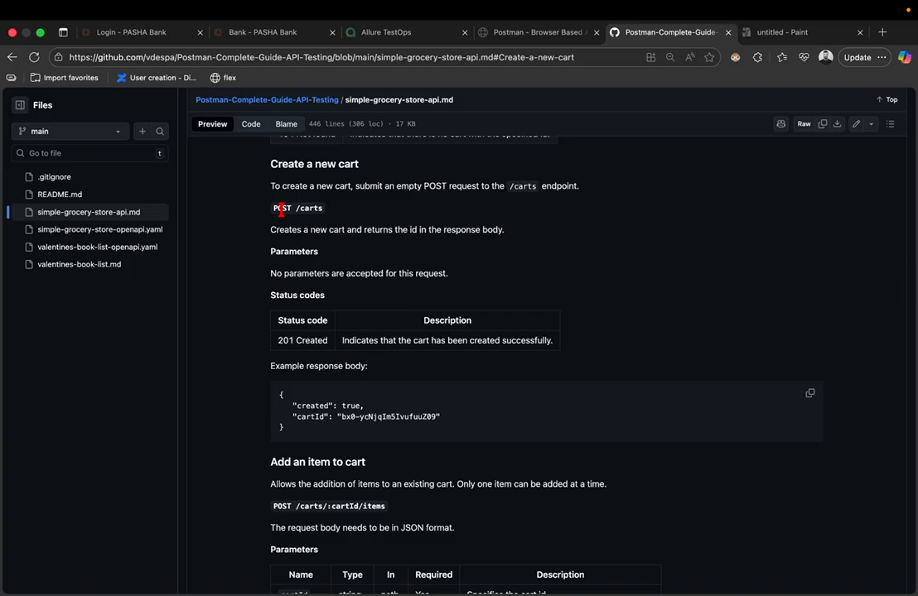
key(super+equal)
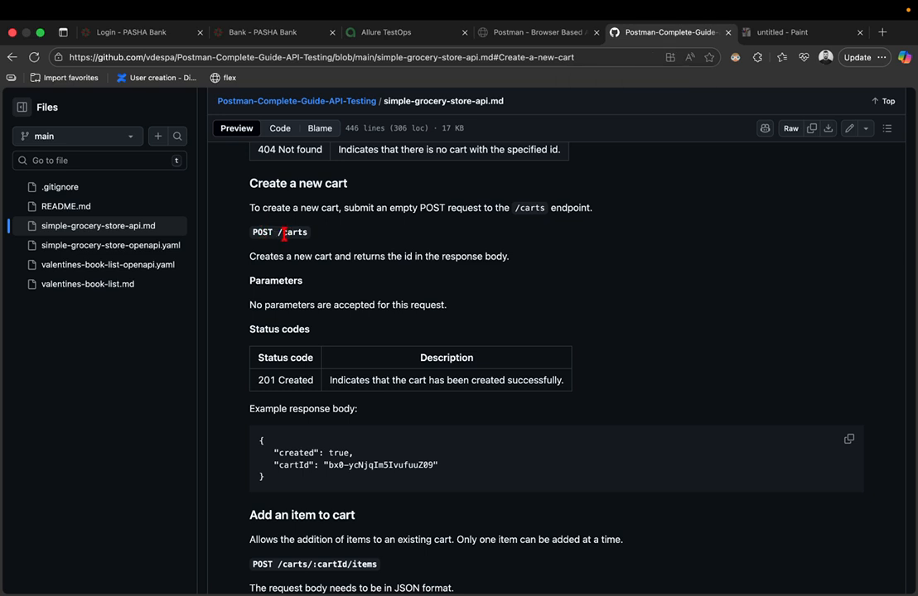
drag(280, 234, 311, 236)
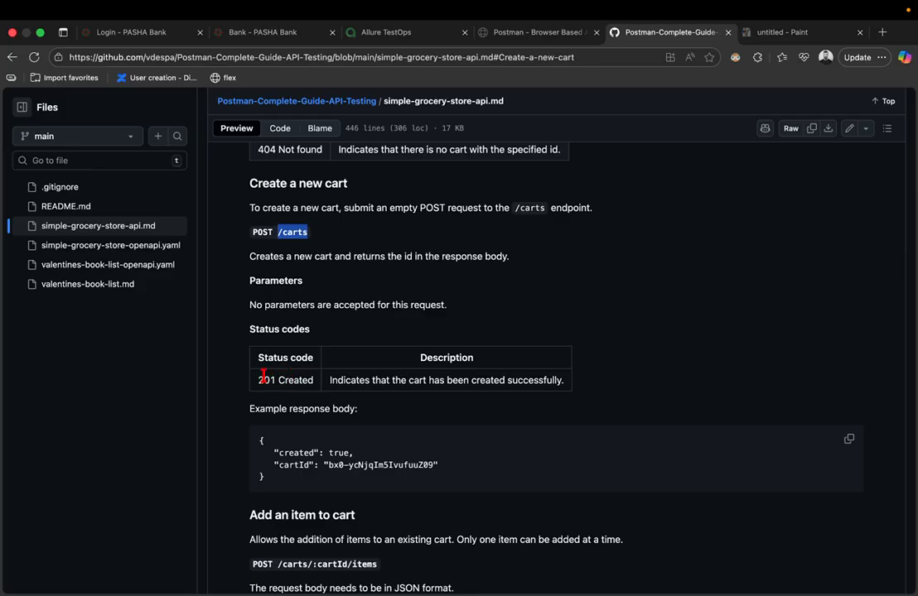
drag(259, 378, 314, 381)
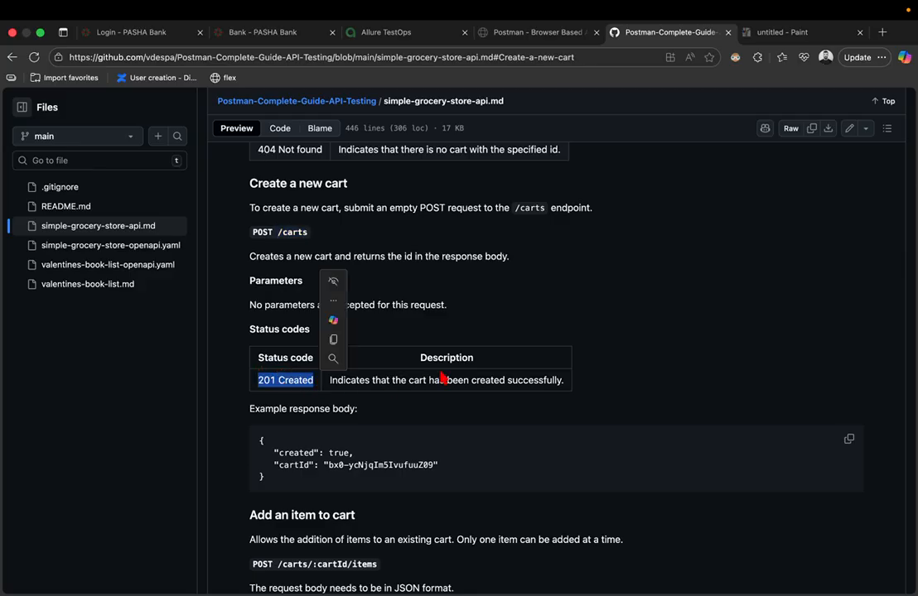
scroll(437, 380, up, 5)
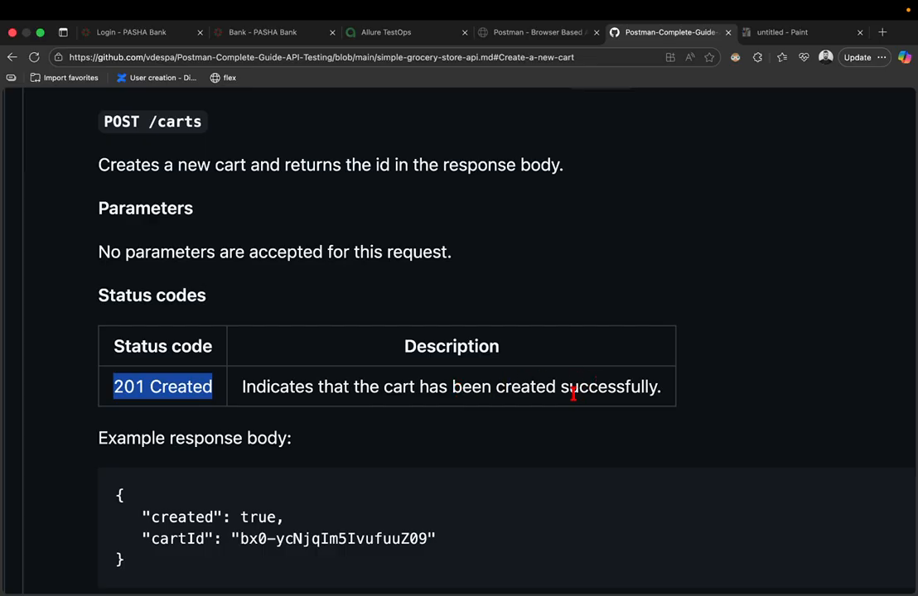
scroll(572, 392, down, 3)
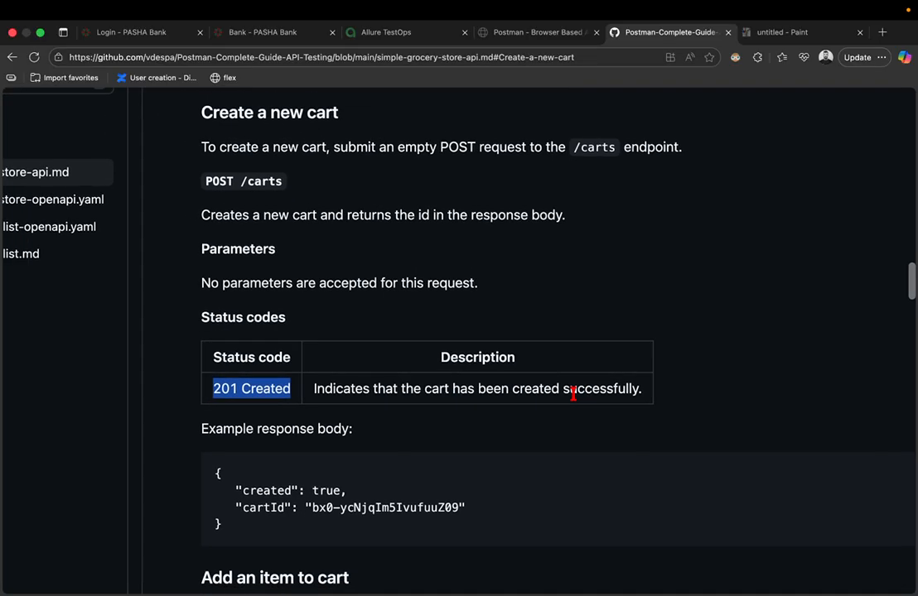
click(227, 385)
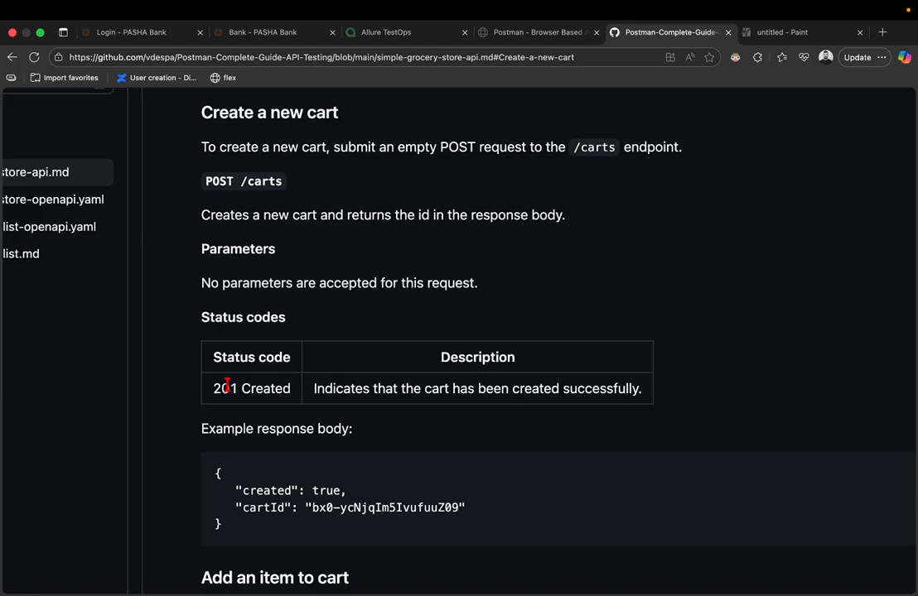
scroll(227, 386, down, 3)
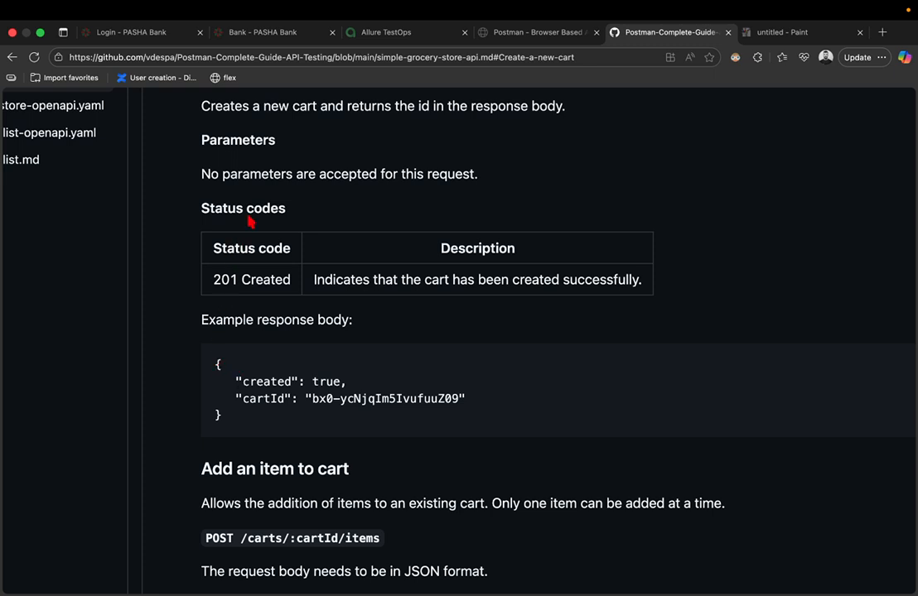
scroll(251, 223, up, 1)
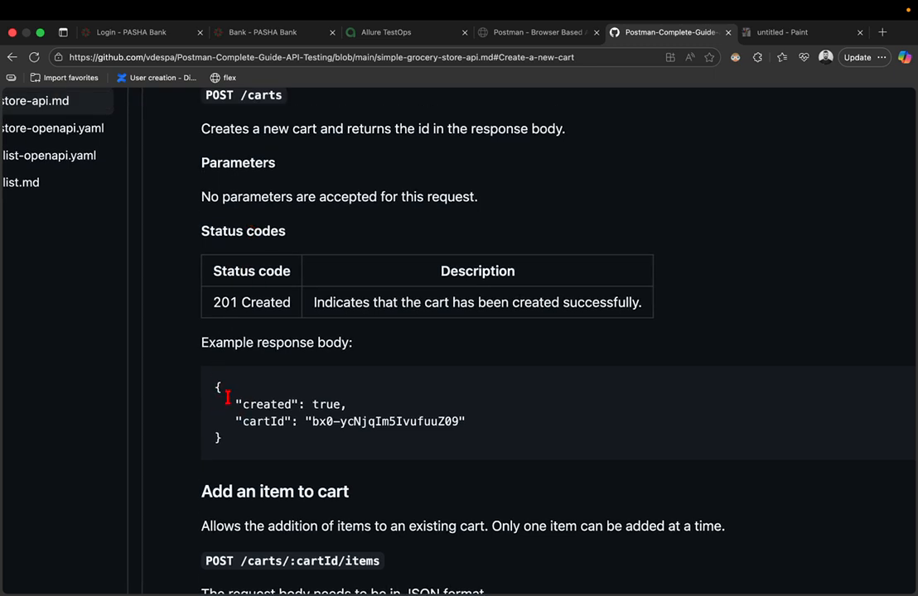
drag(227, 395, 287, 467)
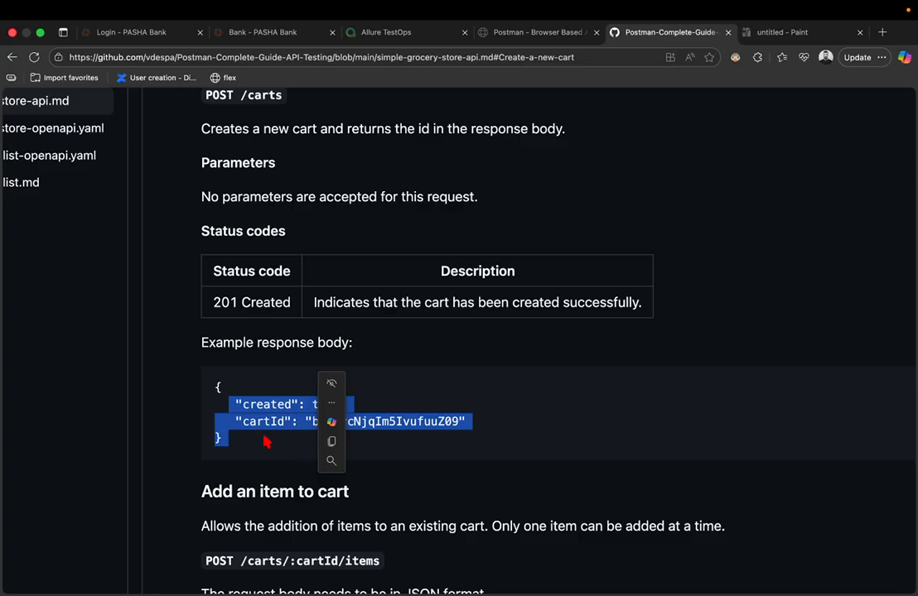
scroll(262, 440, down, 3)
scroll(264, 436, up, 20)
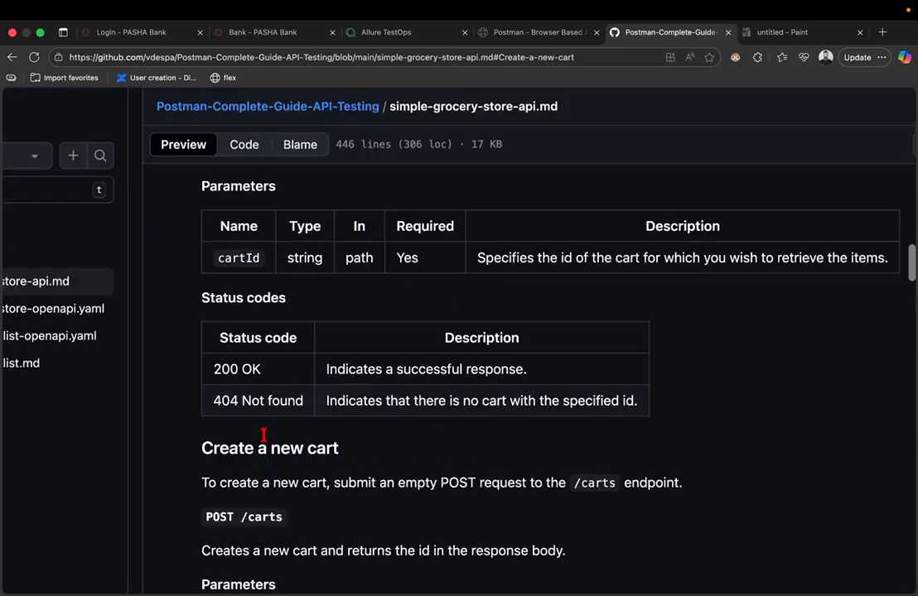
scroll(265, 441, down, 3)
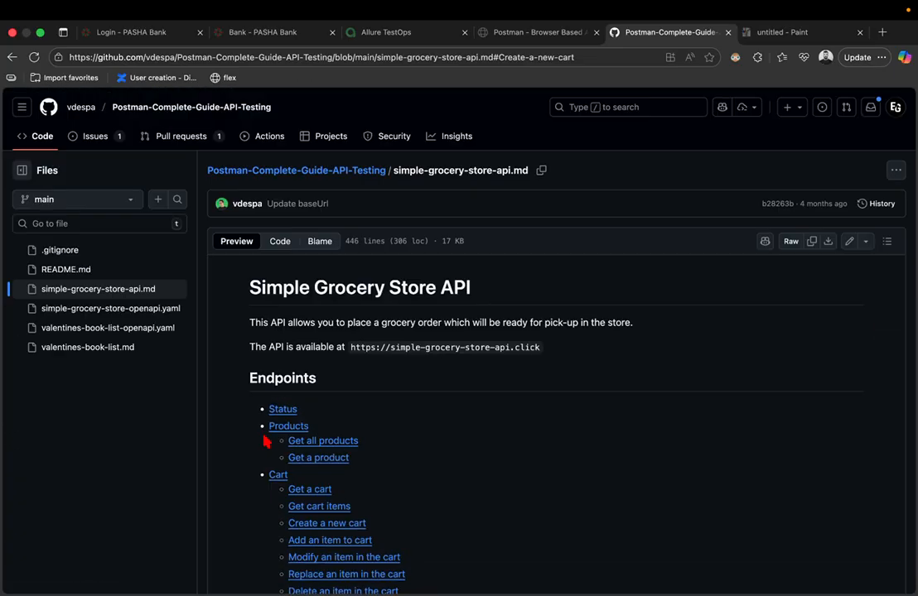
key(super+plus)
scroll(265, 441, down, 3)
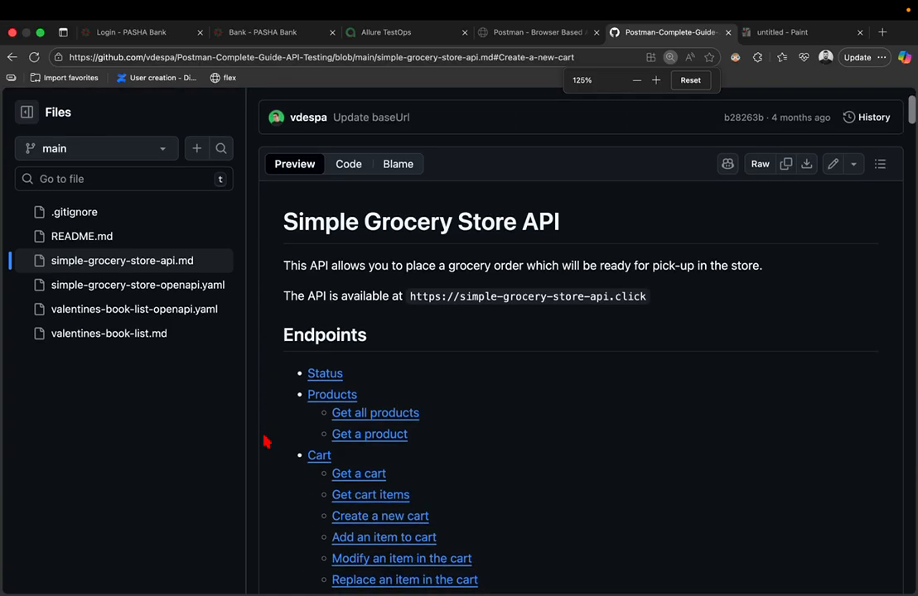
click(323, 375)
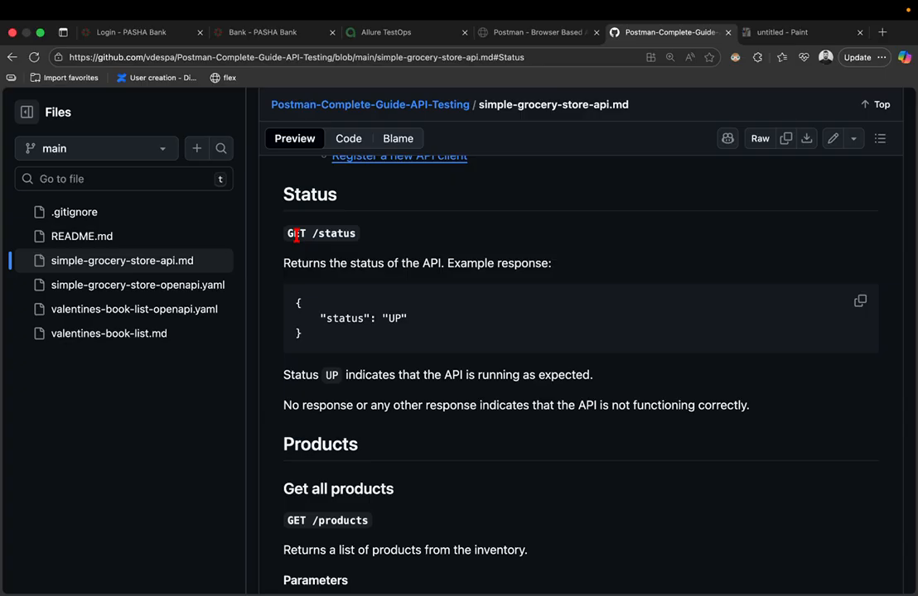
drag(311, 234, 362, 237)
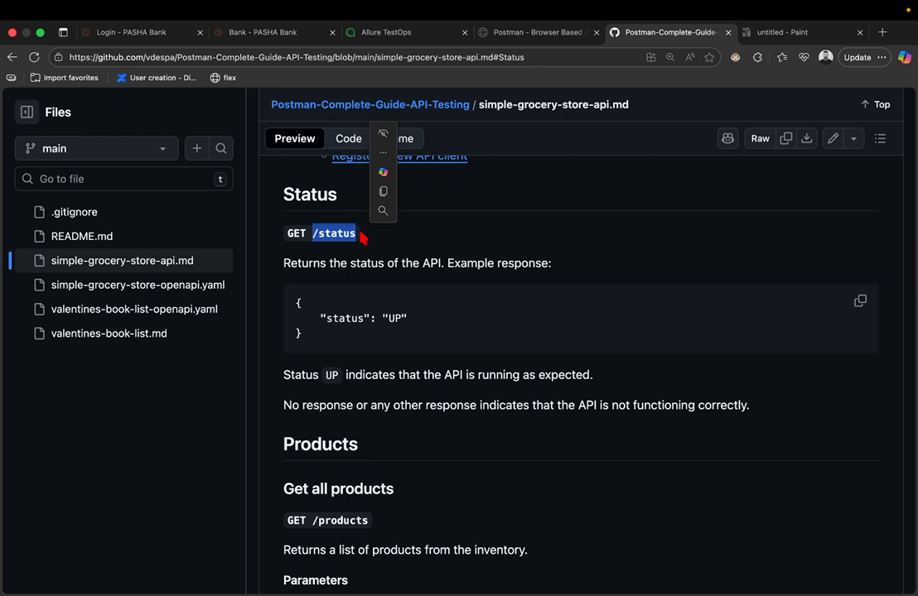
click(408, 243)
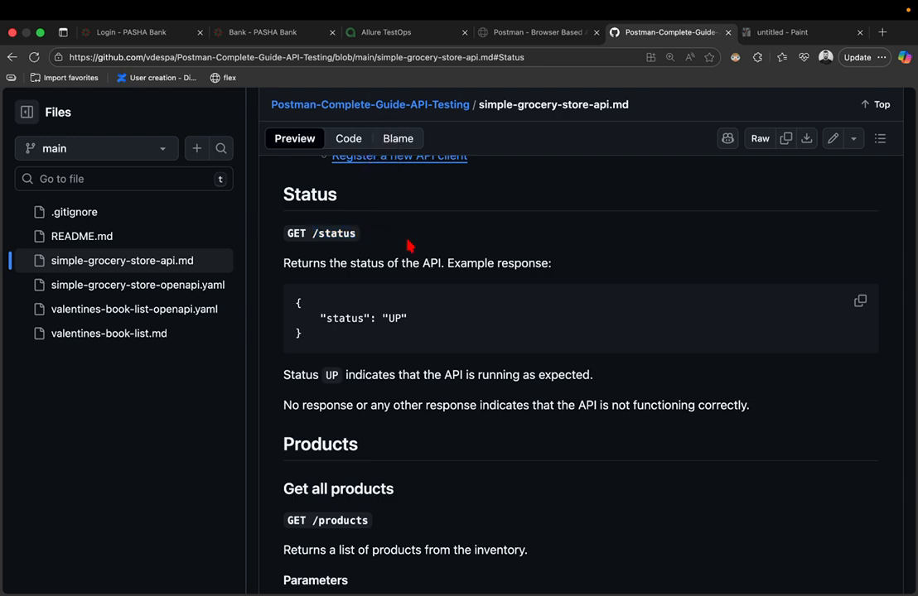
scroll(408, 244, up, 3)
- Create a Postman collection named 'grocery-store', then return to the GitHub docs
key(ctrl+Left)
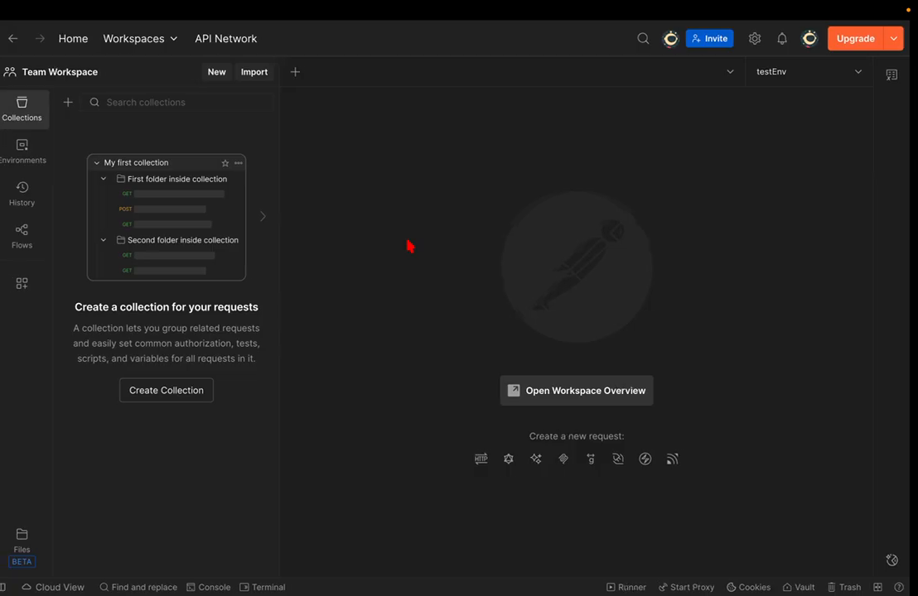
click(164, 393)
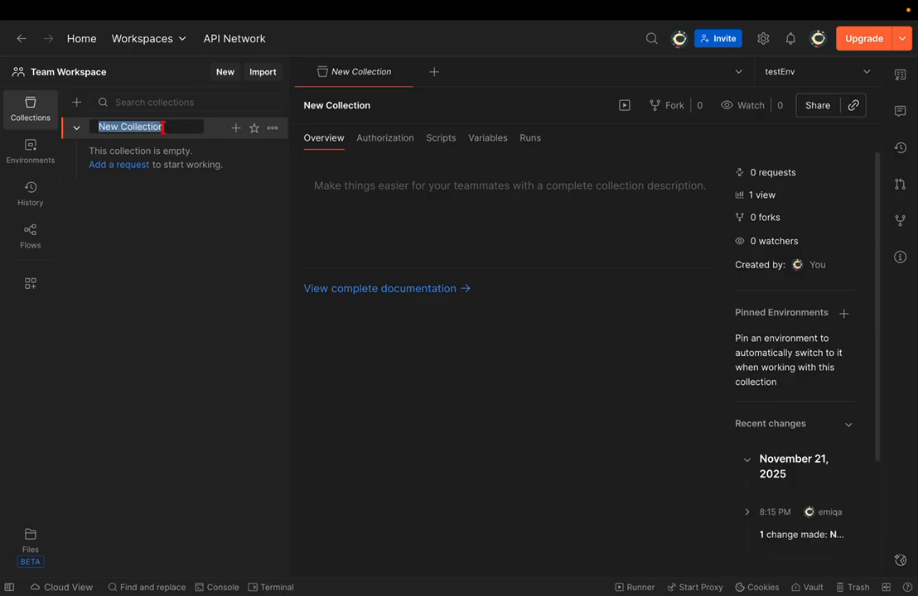
text(grocery)
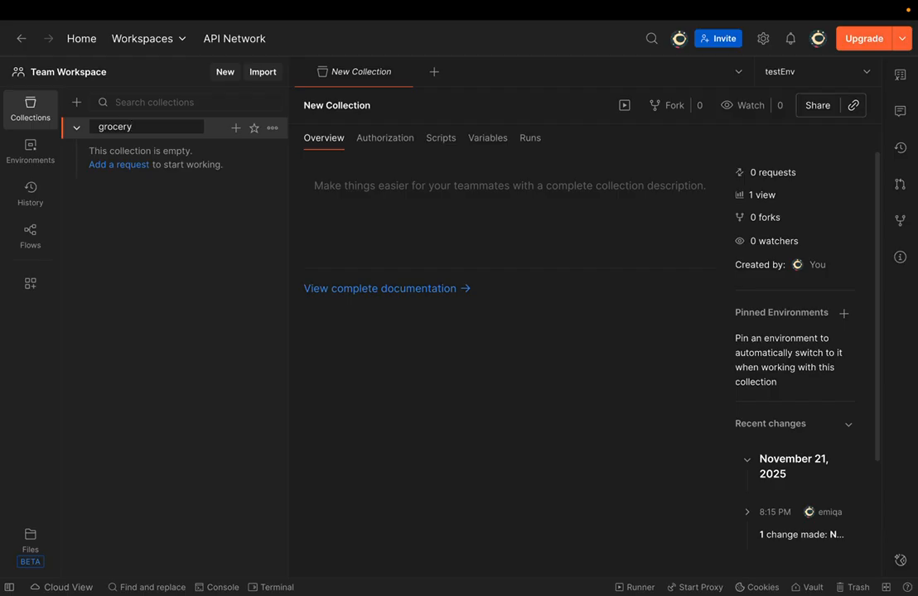
text(-store)
key(Return)
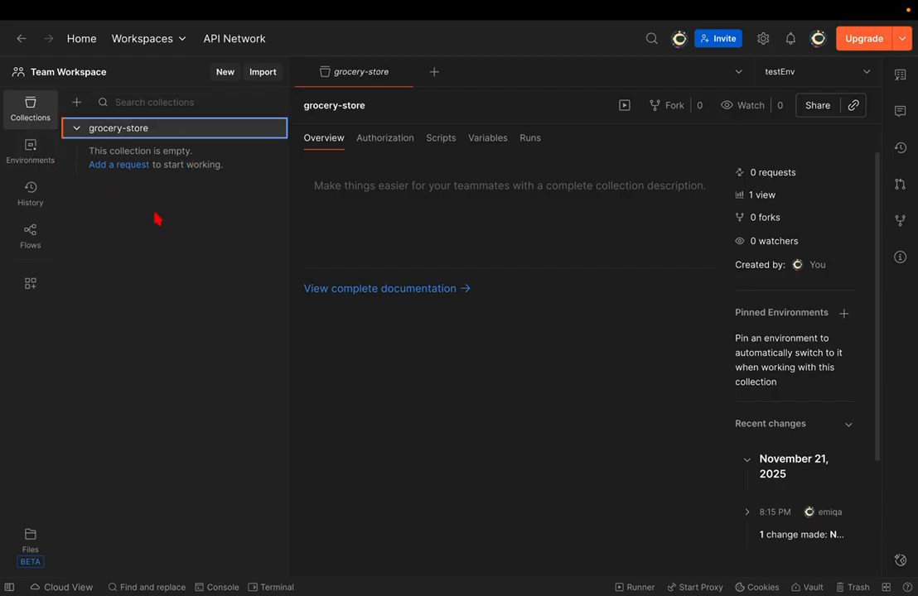
key(super+Tab)
- Open the docs' Status section for GET /status, then return to Postman
scroll(307, 250, up, 10)
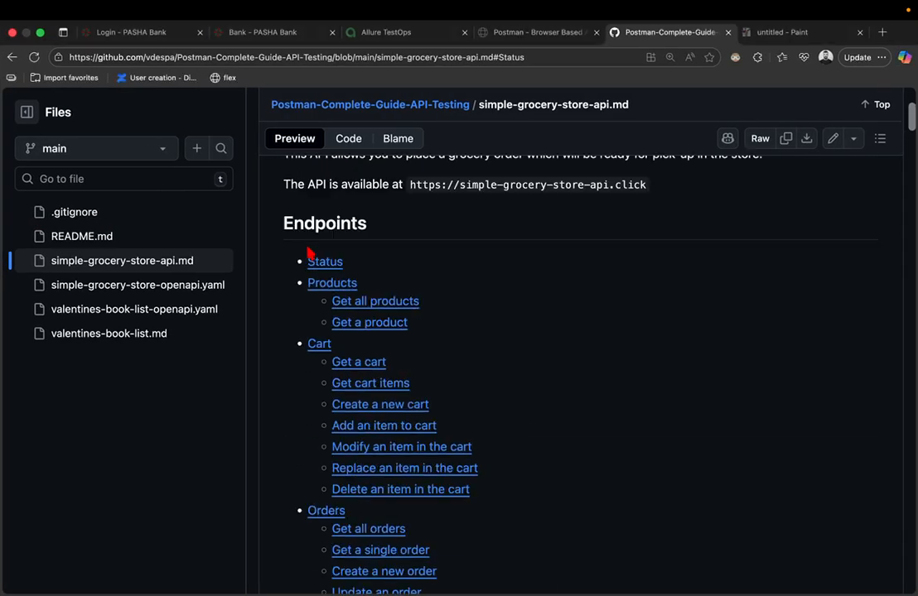
scroll(308, 250, down, 5)
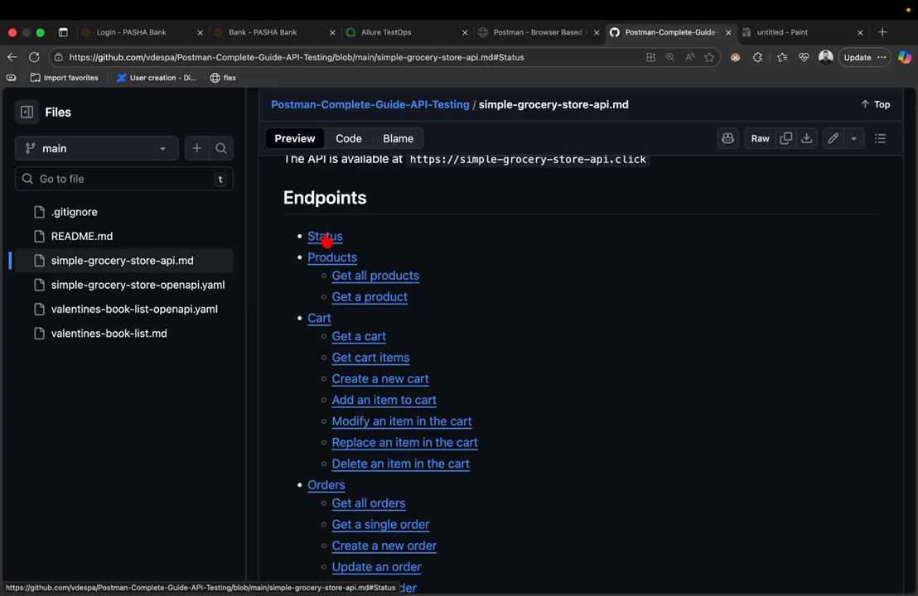
click(325, 238)
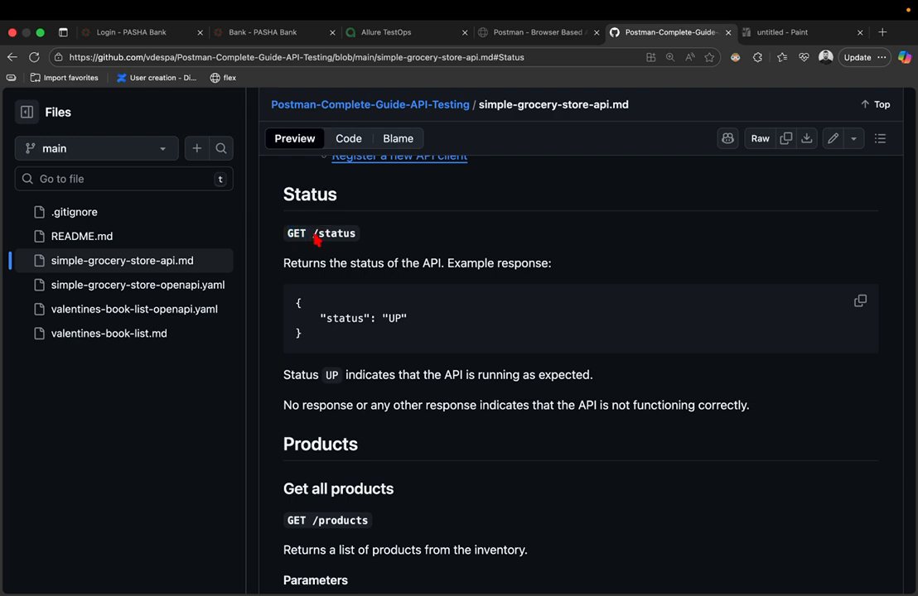
key(ctrl+Left)
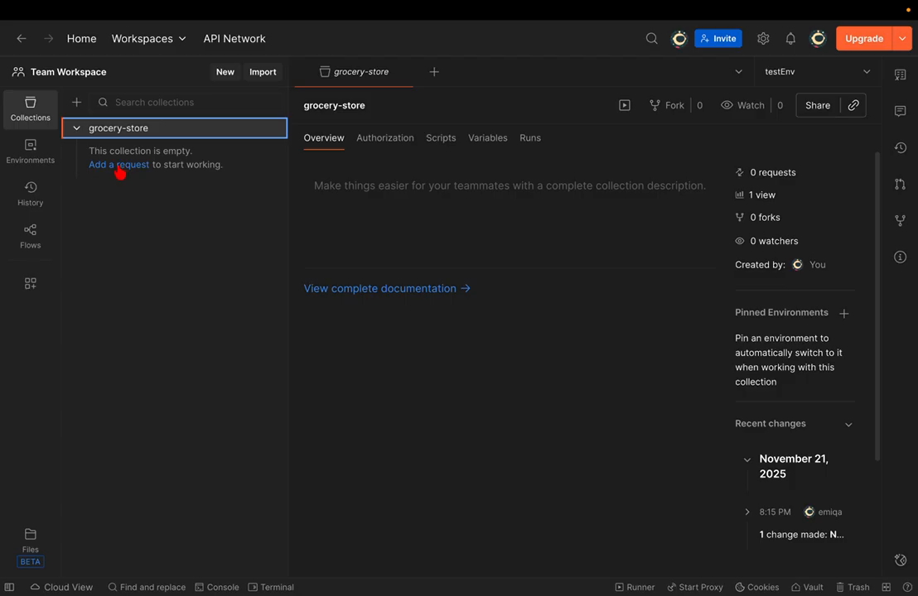
- Add a request to grocery-store and delete it again
click(120, 165)
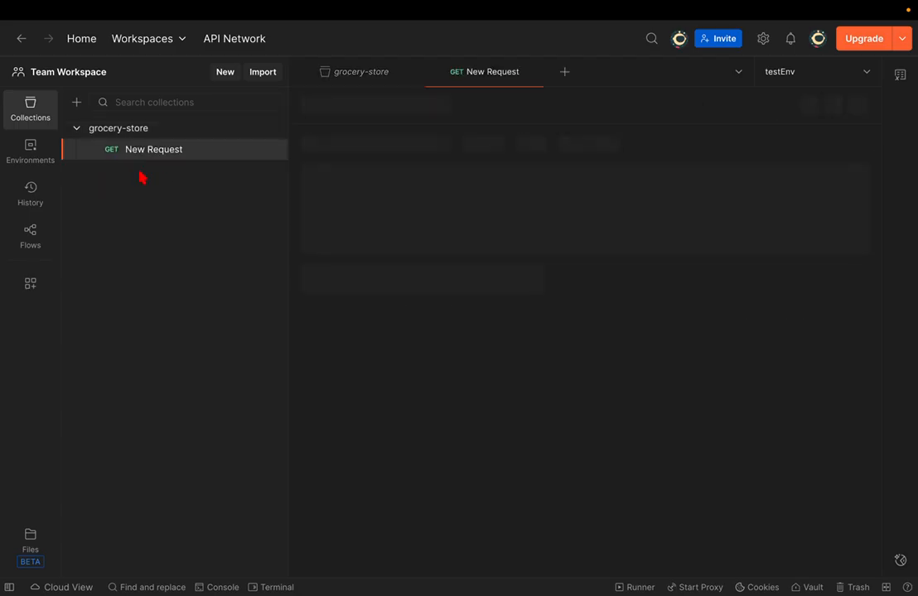
click(271, 150)
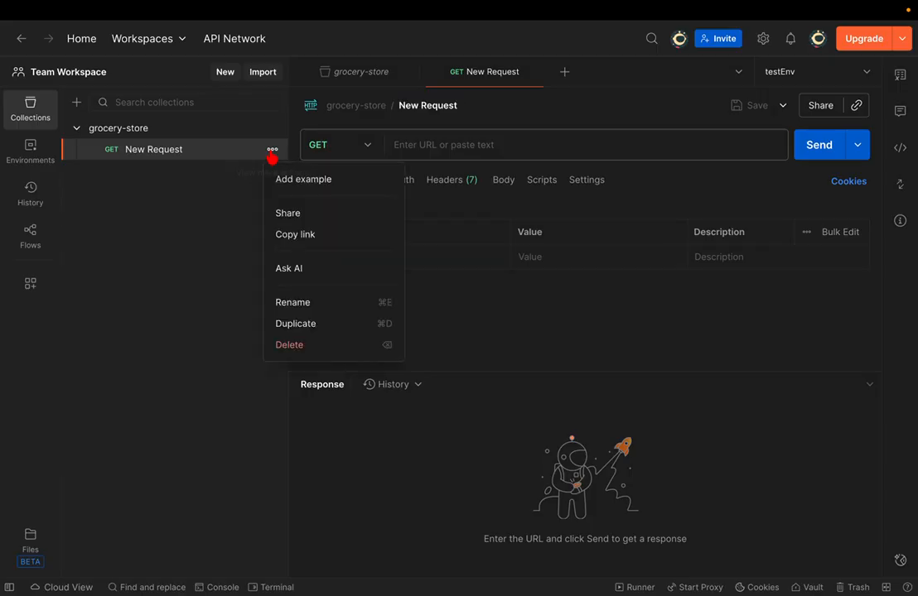
click(302, 344)
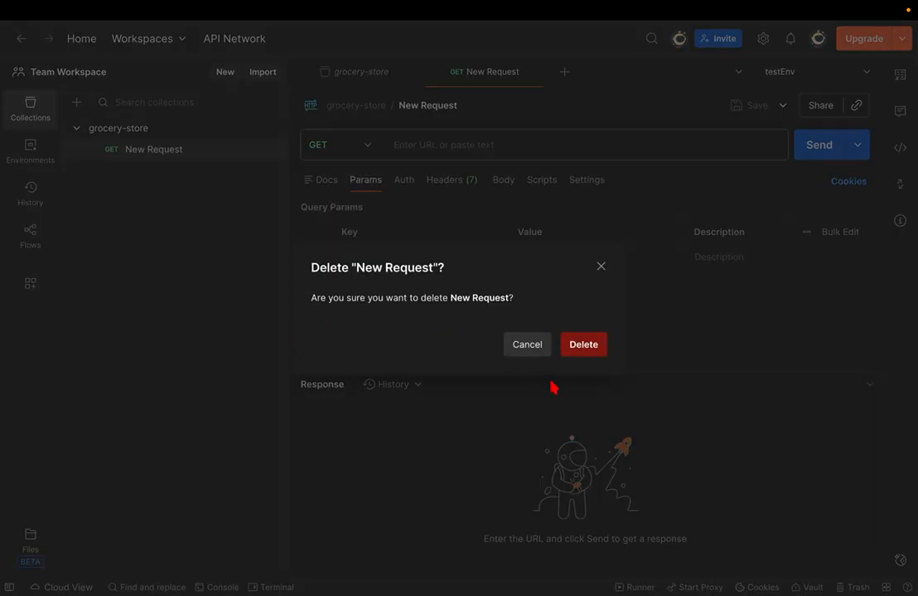
click(584, 346)
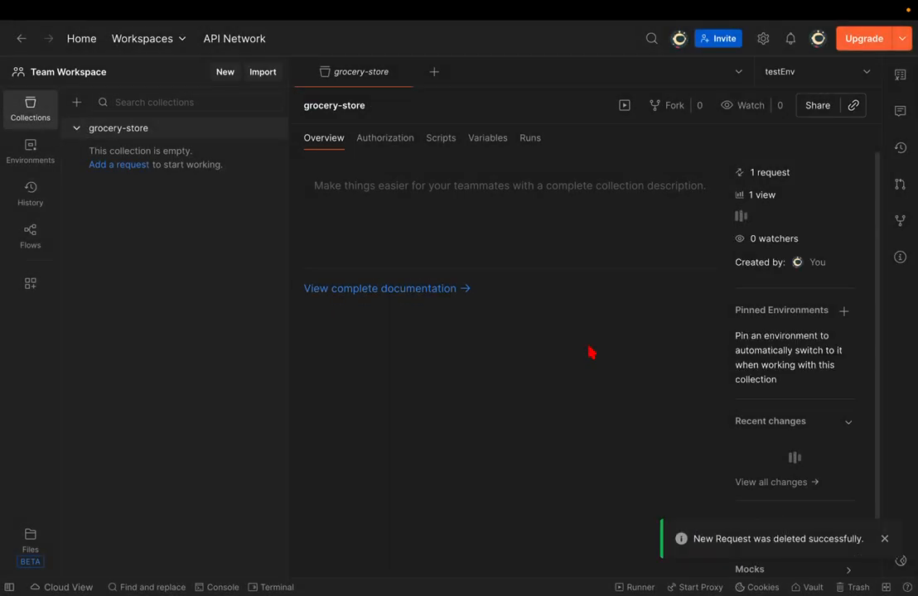
- Close the collection tab, then create and close an untitled HTTP request
click(411, 74)
click(224, 71)
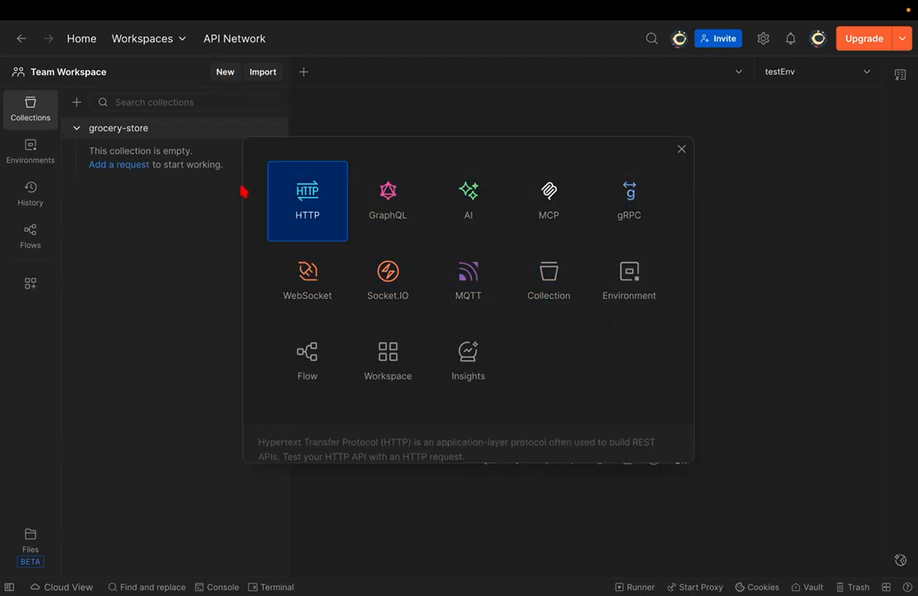
click(313, 201)
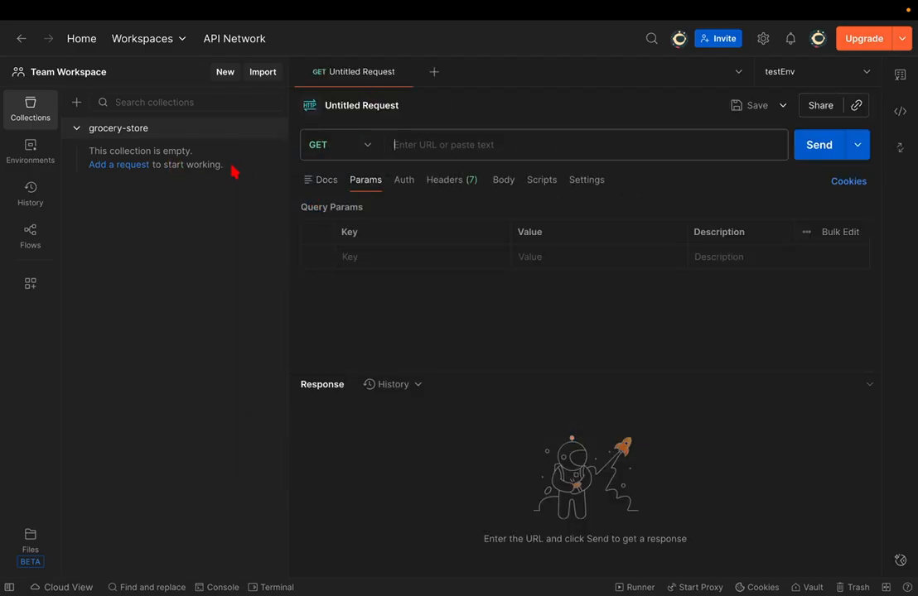
click(407, 73)
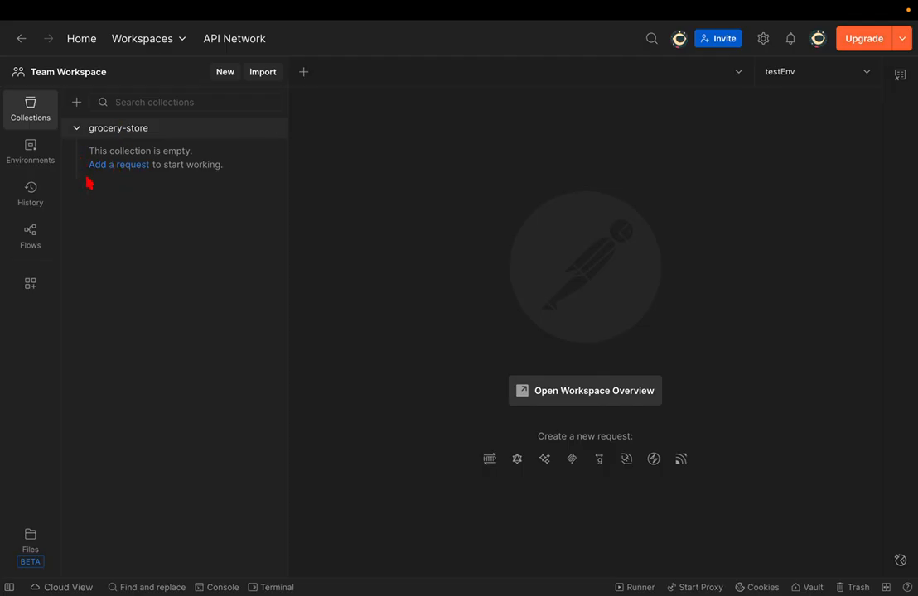
- Add a request to grocery-store and name it 'Check server status'
click(116, 165)
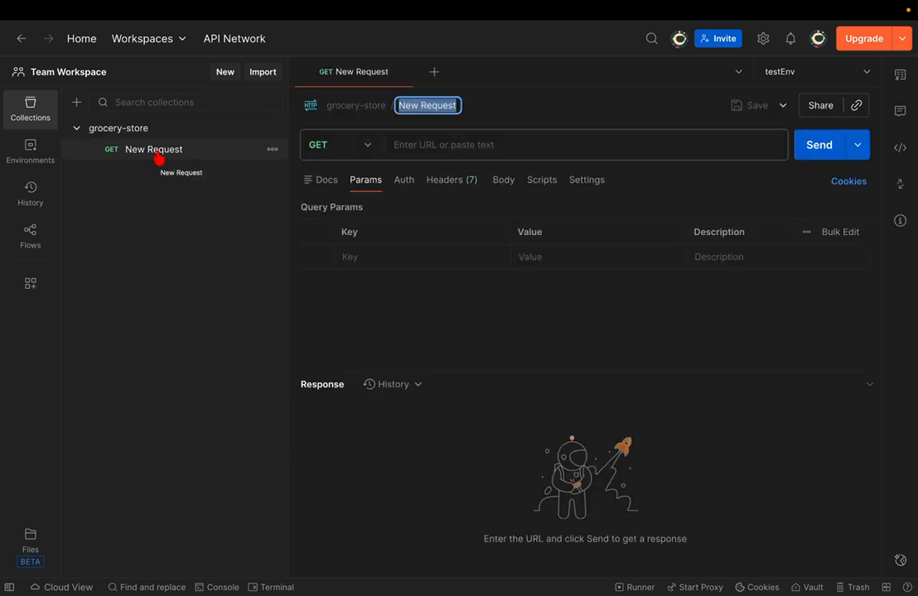
click(432, 106)
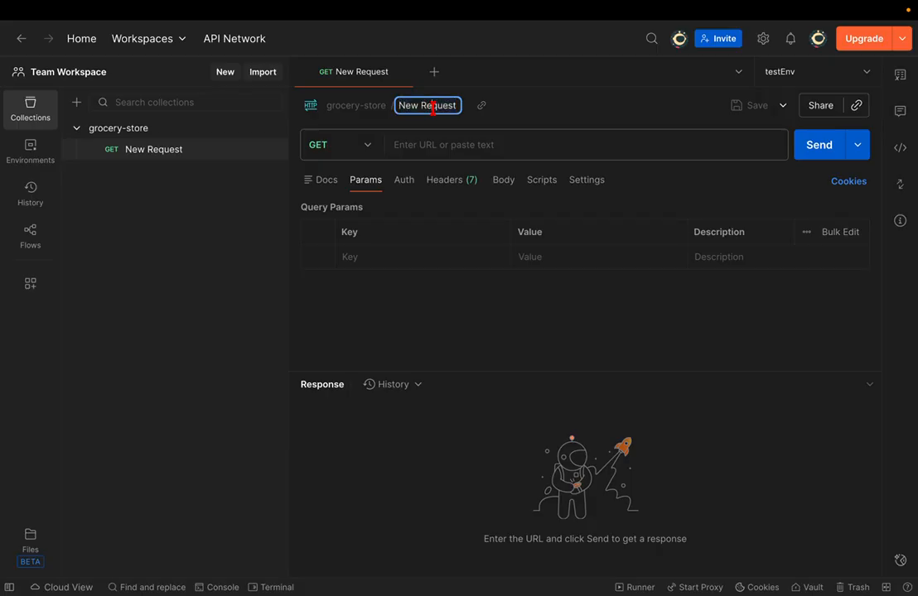
triple_click(432, 107)
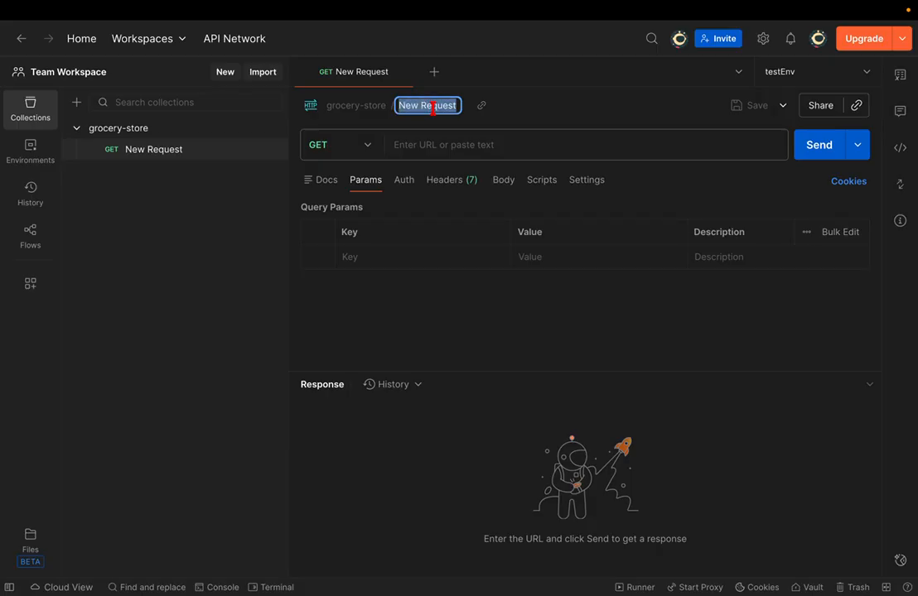
text(Check)
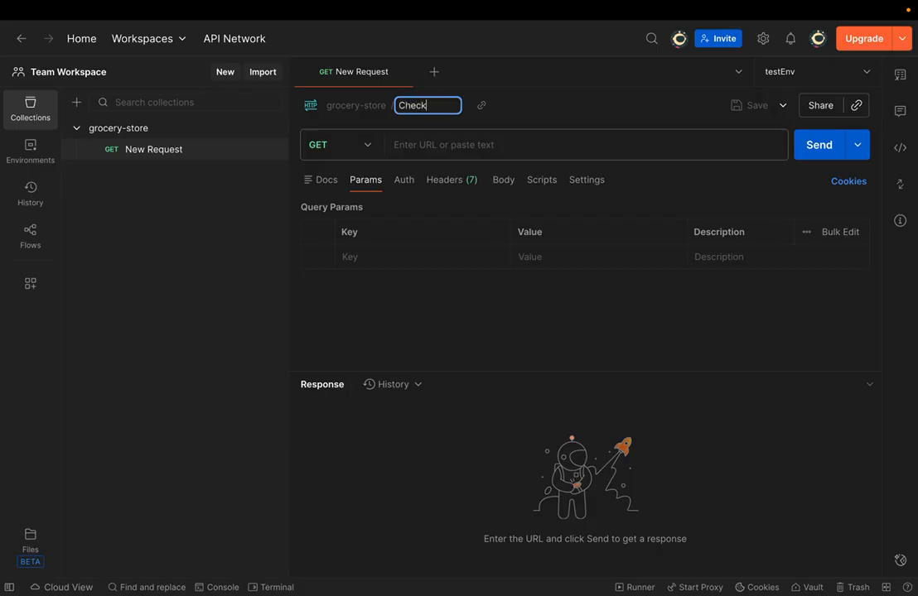
text( website)
key(BackSpace)
key(BackSpace)
key(BackSpace)
key(BackSpace)
key(BackSpace)
text(server status)
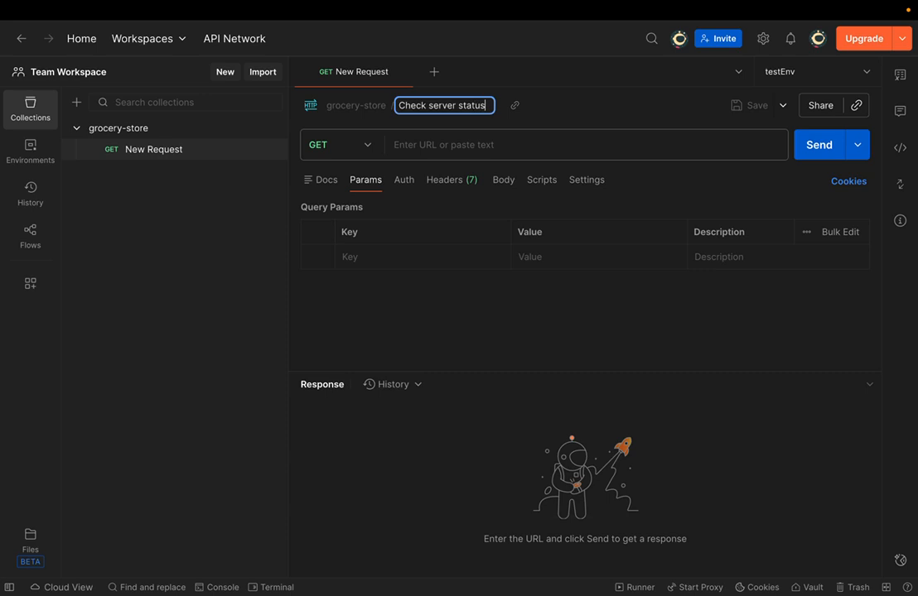
key(Return)
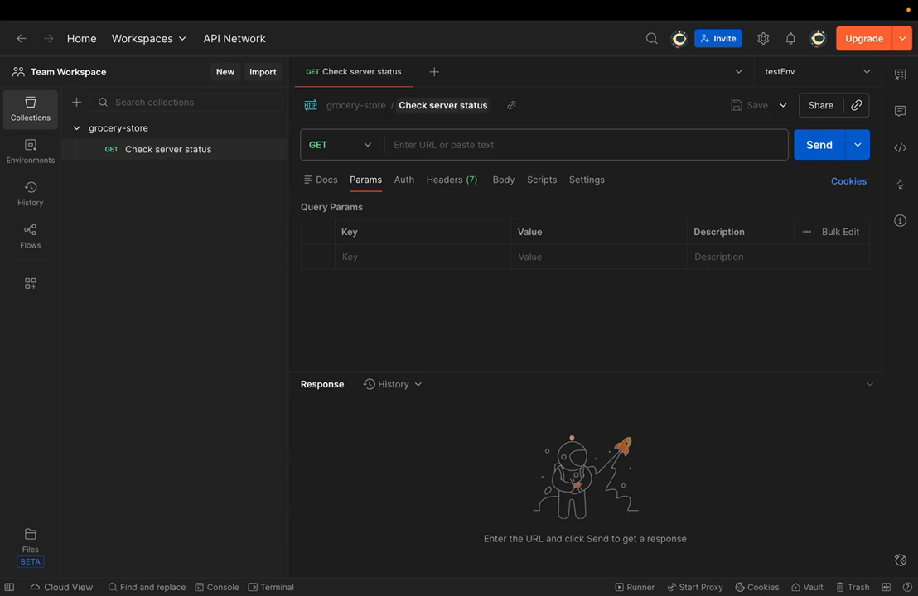
- Open the request and re-edit its name, ending with 'Check server status'
click(193, 156)
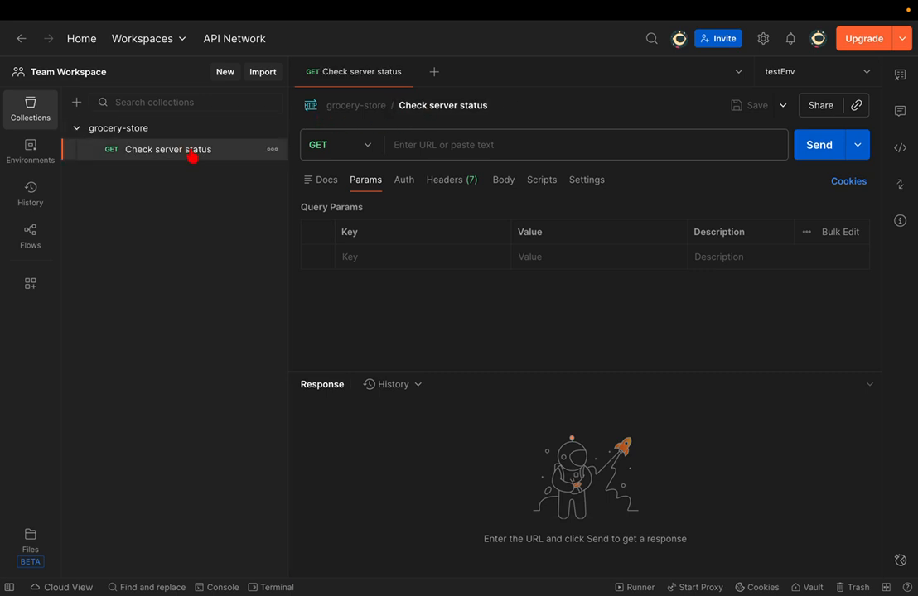
double_click(200, 150)
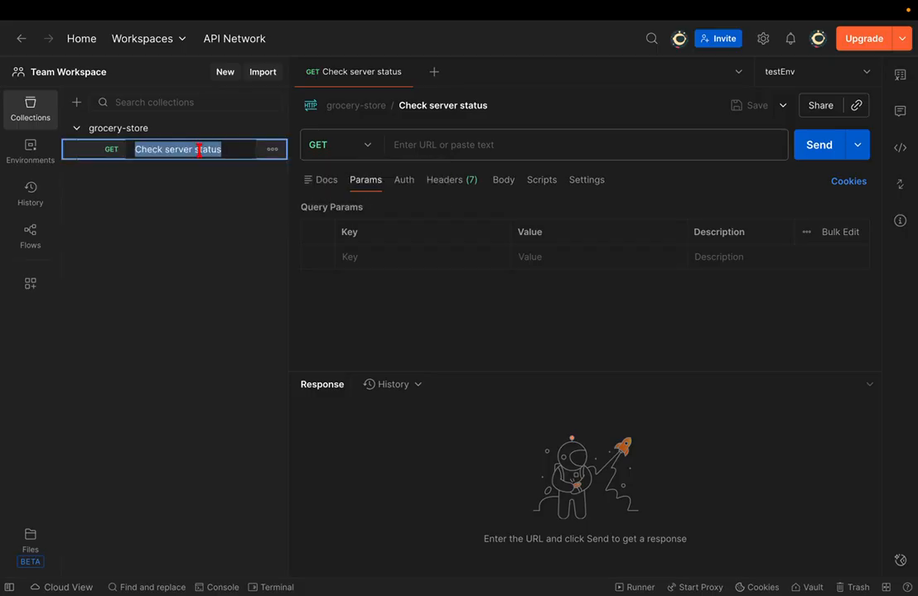
key(Right)
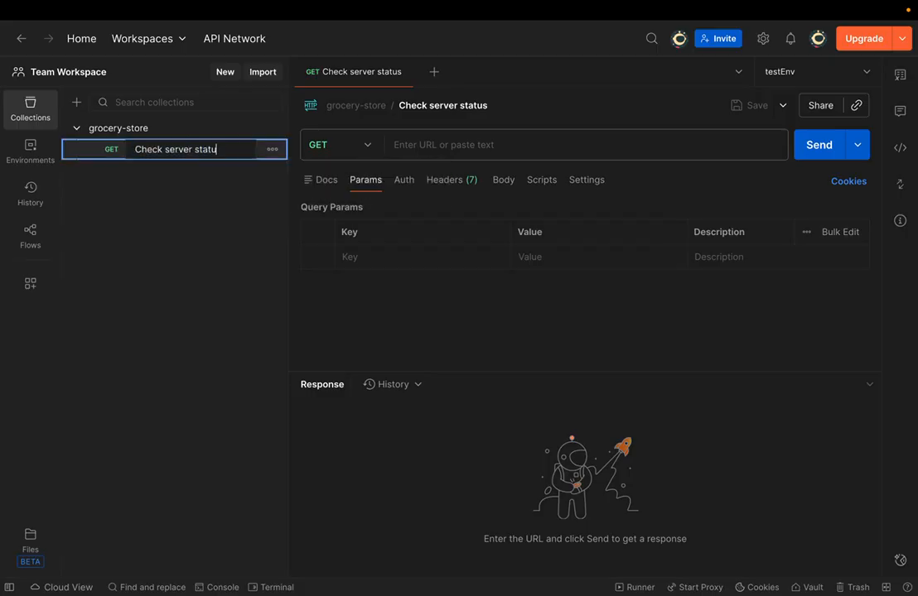
key(BackSpace)
key(Return)
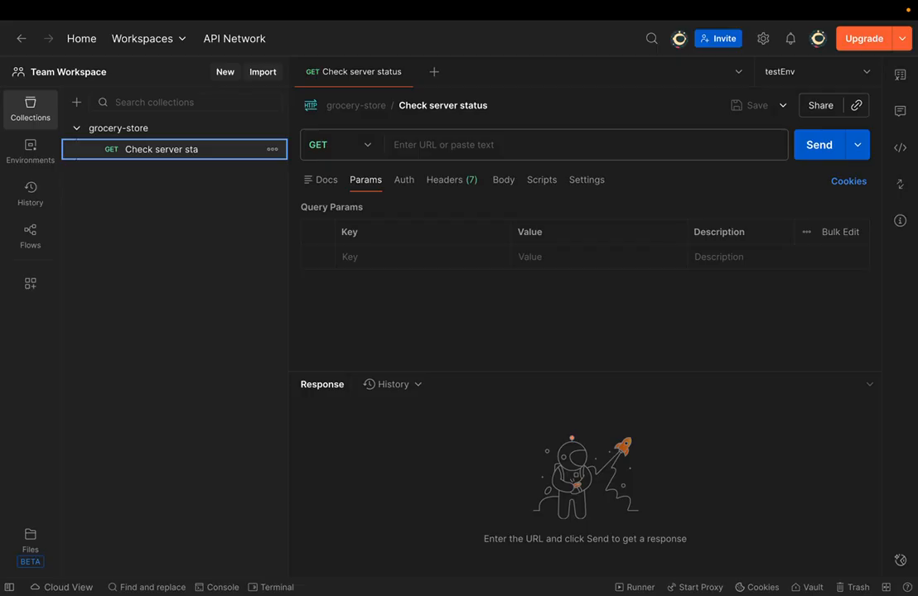
click(207, 150)
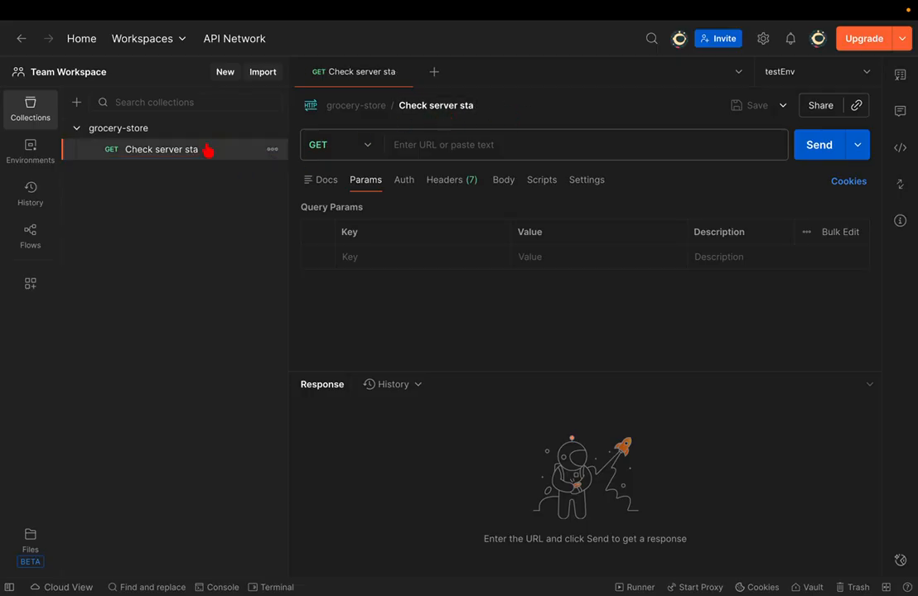
key(super+e)
key(Right)
text(tus)
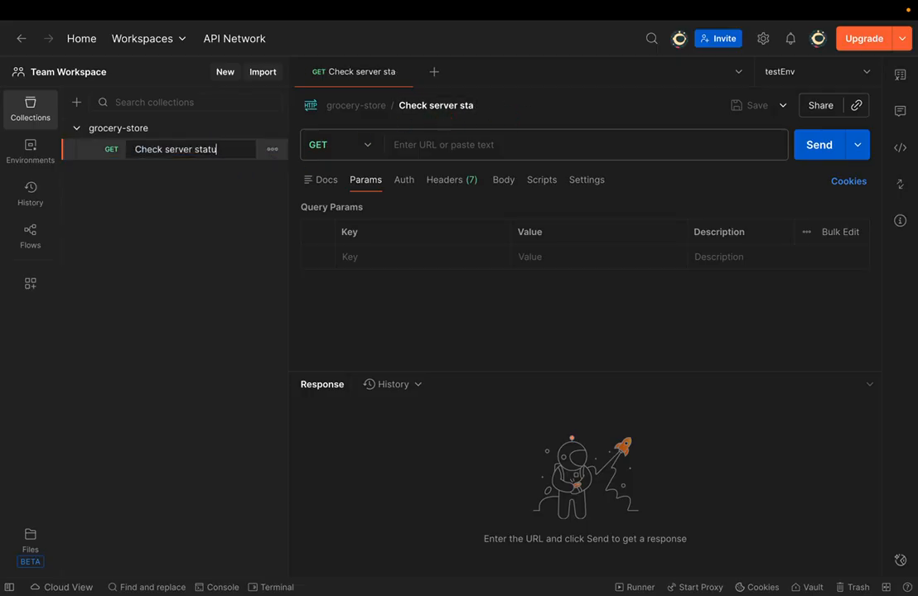
key(Return)
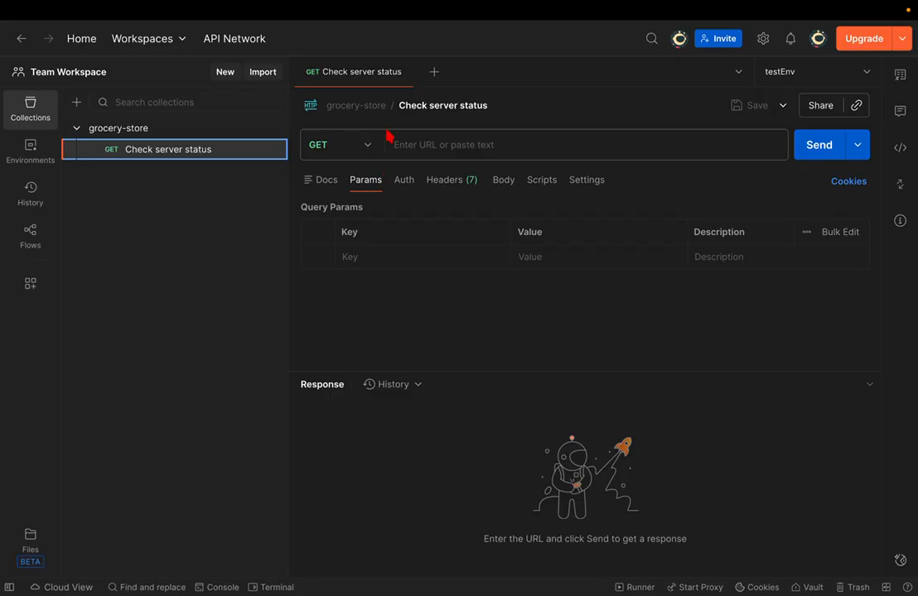
key(ctrl+Right)
scroll(370, 286, up, 10)
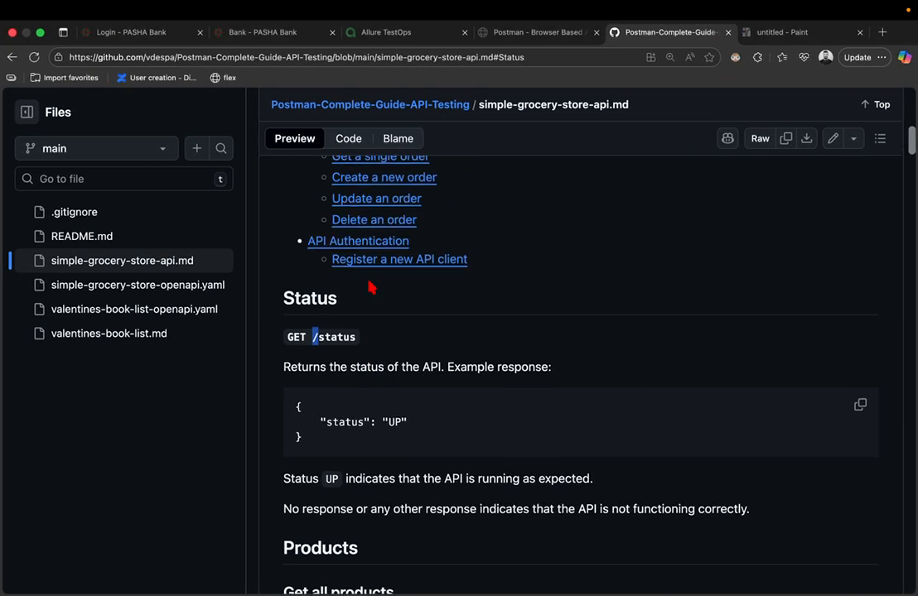
scroll(369, 287, down, 5)
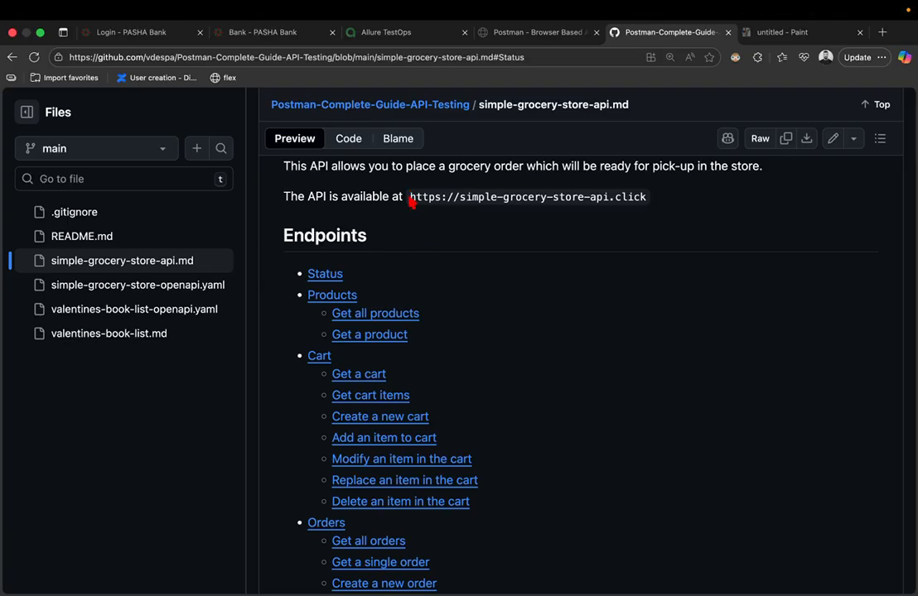
drag(410, 201, 647, 212)
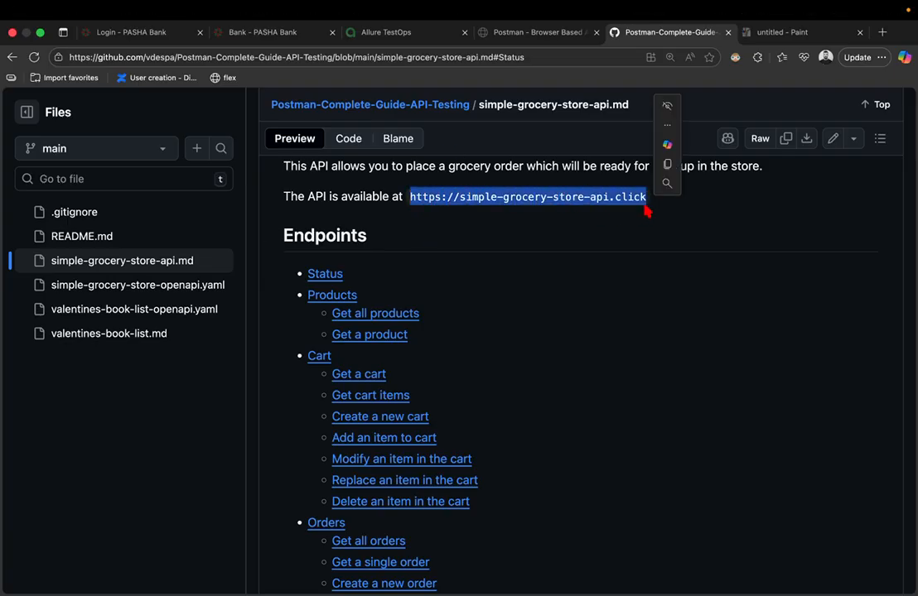
click(665, 165)
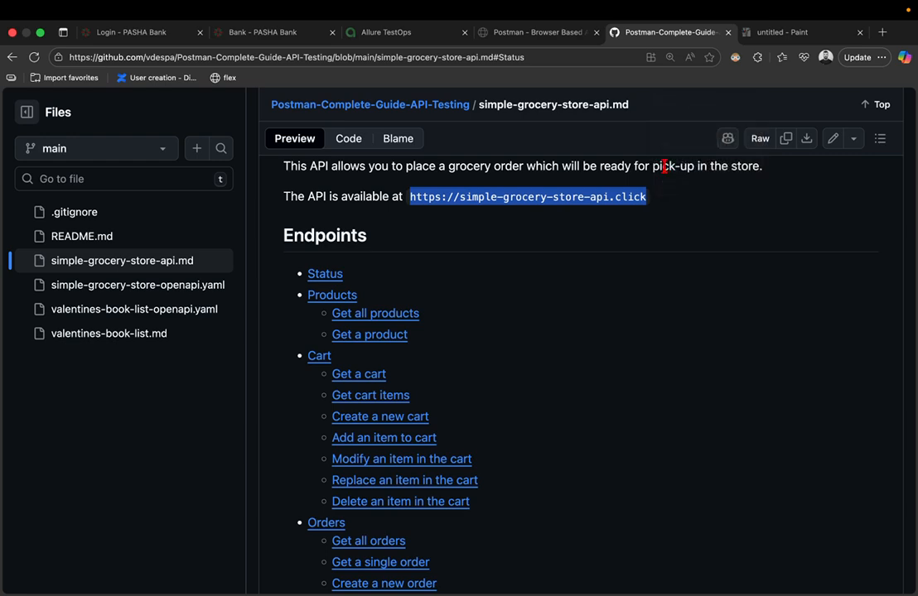
key(ctrl+Left)
click(416, 145)
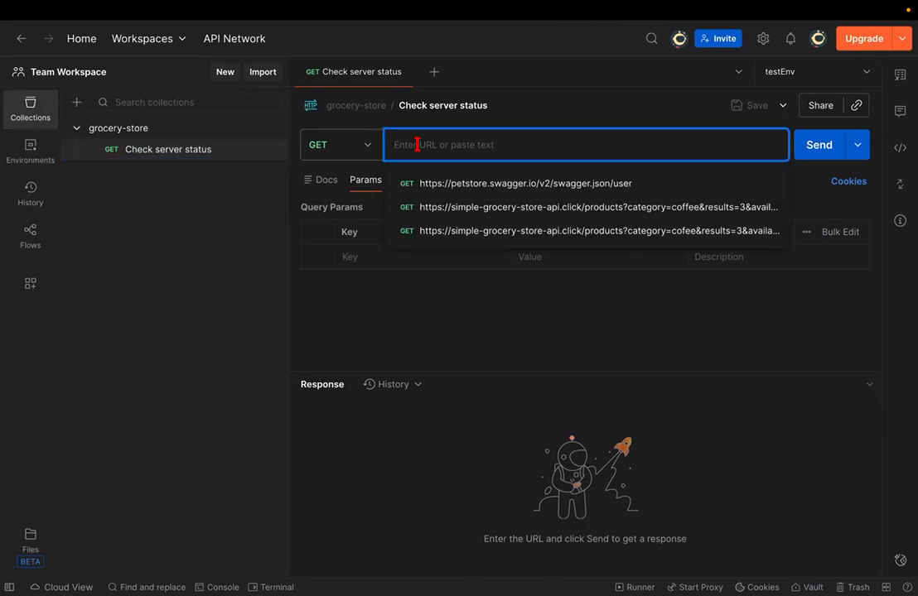
key(ctrl+v)
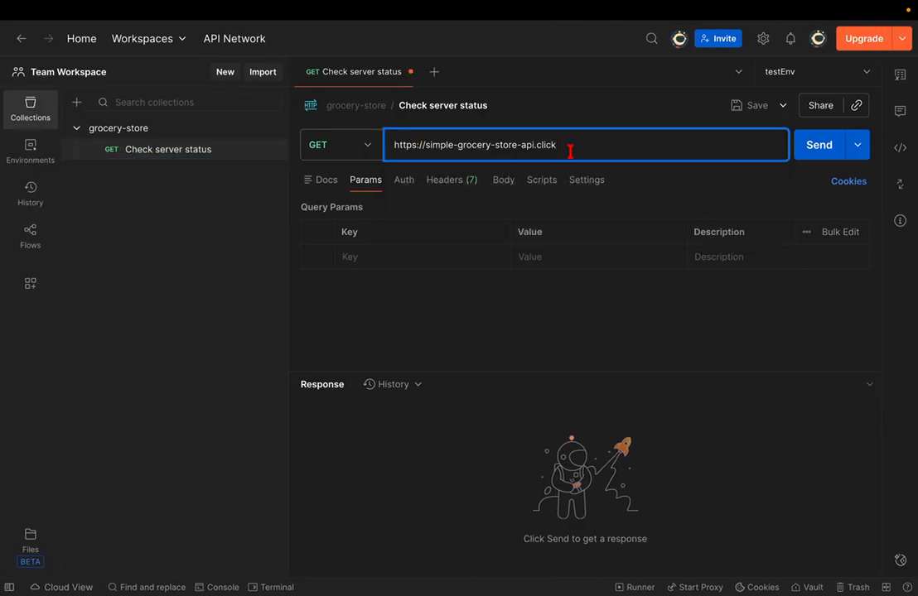
key(ctrl+s)
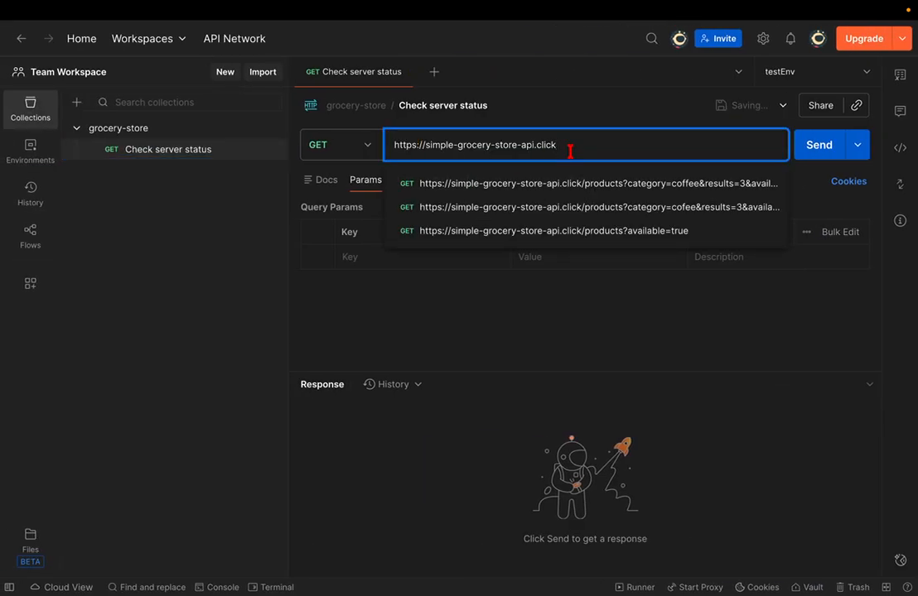
key(Escape)
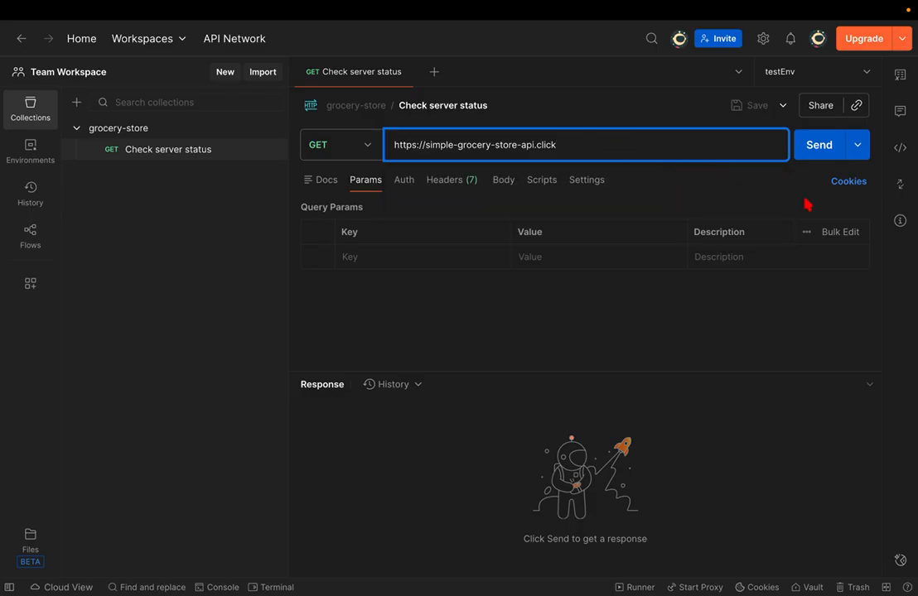
- Send the request and inspect the 200 OK 'Simple Grocery Store API.' response
click(812, 157)
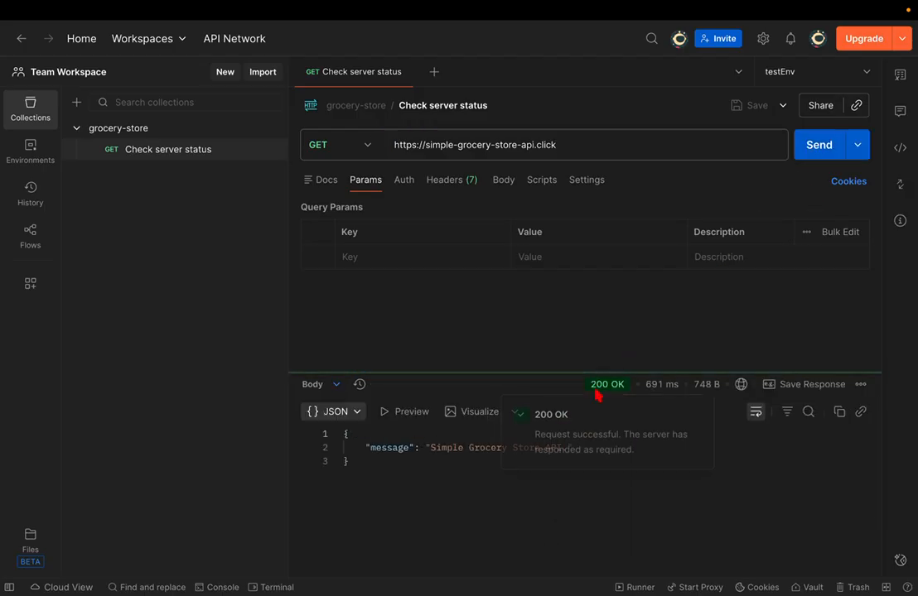
click(404, 532)
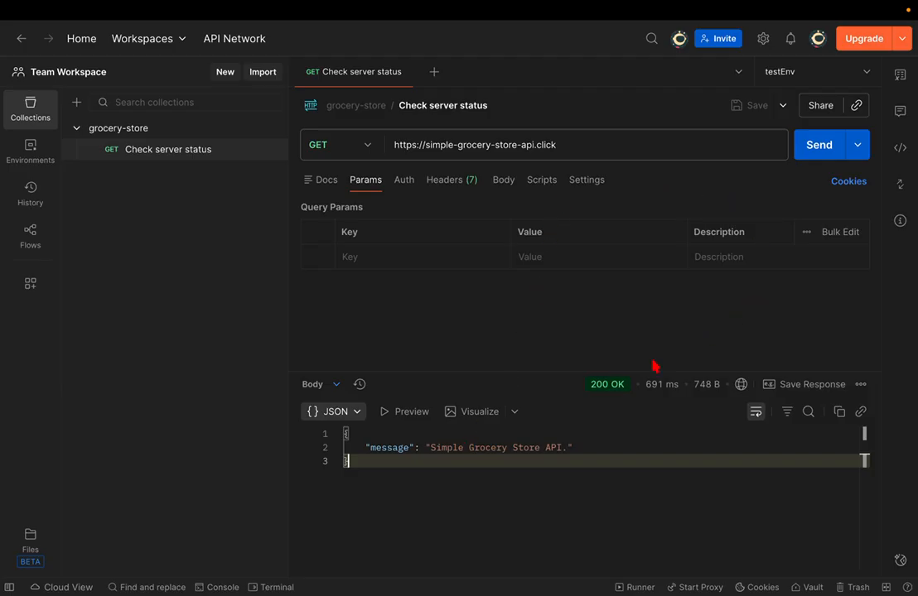
mouse_move(602, 388)
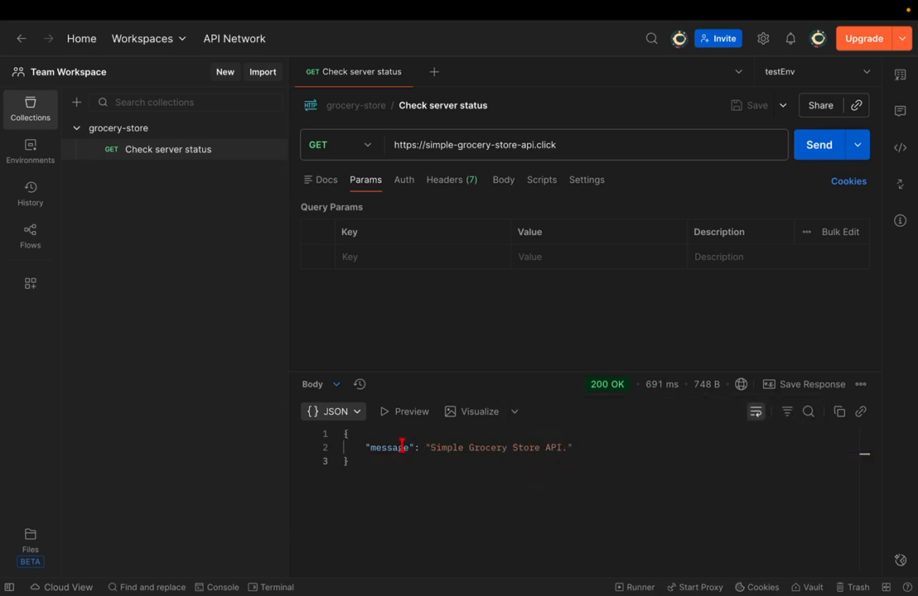
drag(358, 461, 345, 430)
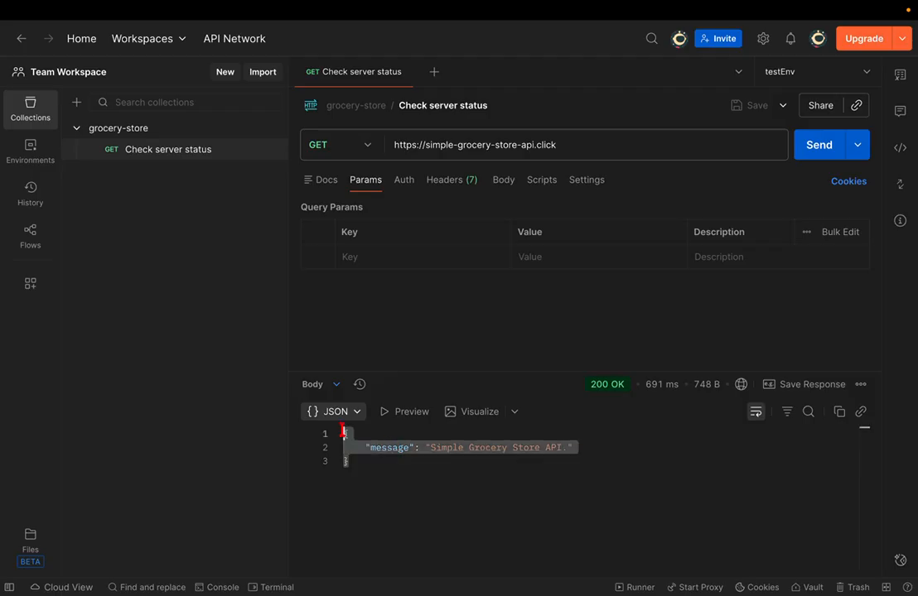
click(555, 155)
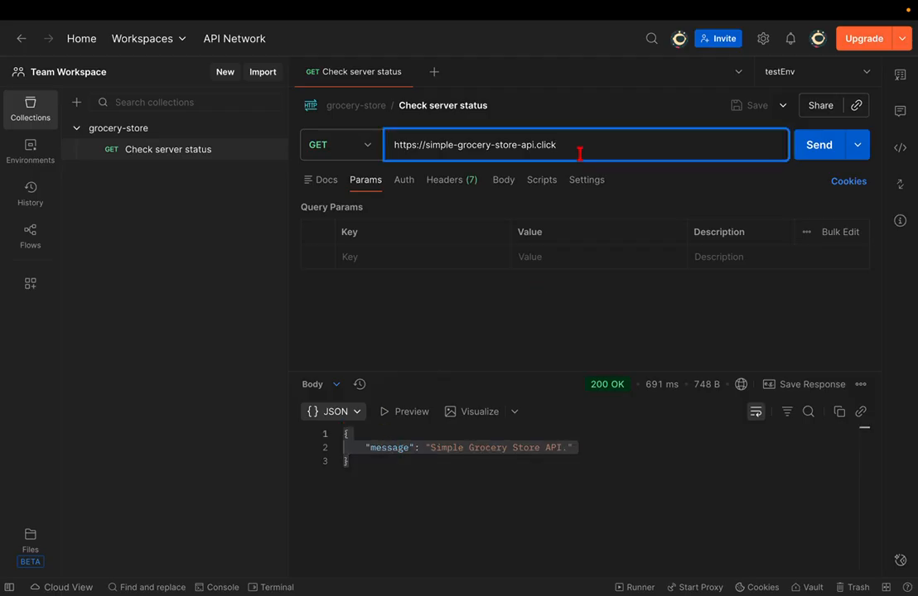
click(492, 480)
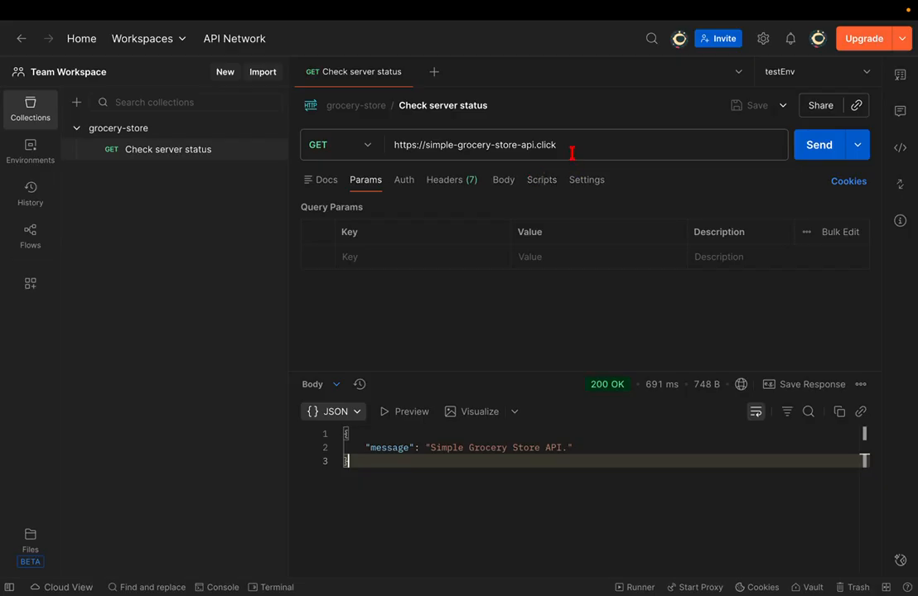
drag(464, 447, 562, 448)
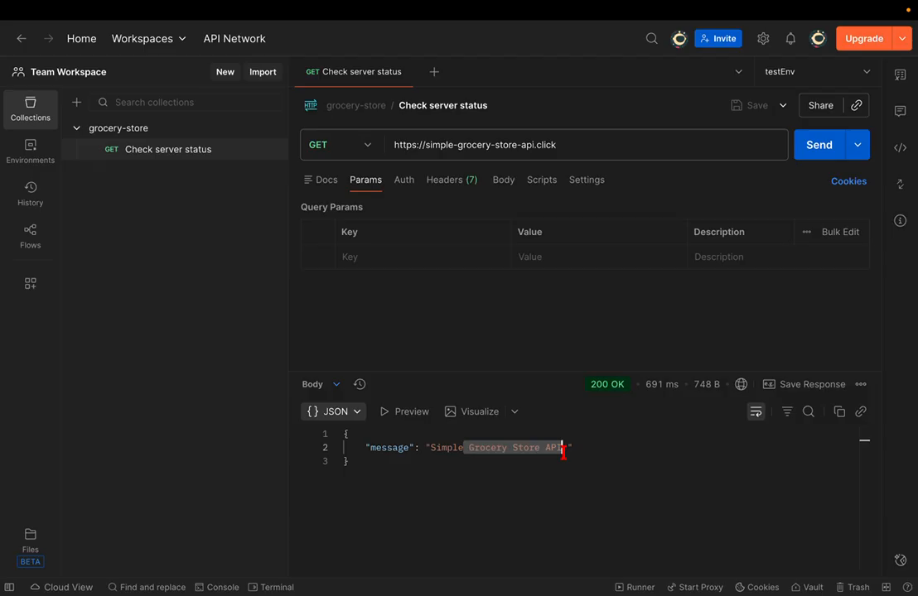
key(super+Tab)
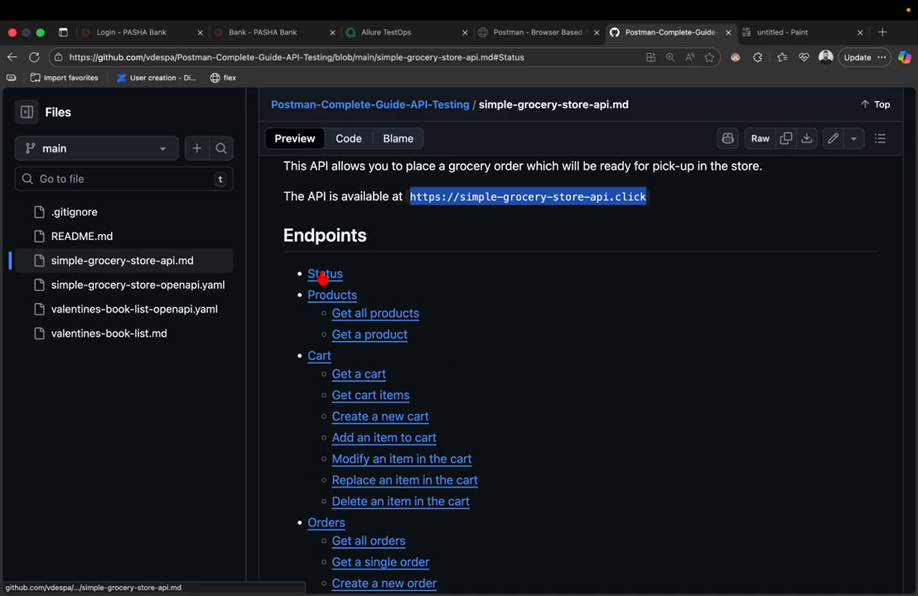
- Copy /status from the docs' Status section and append it to the request URL
click(322, 276)
drag(311, 233, 367, 239)
key(super+c)
key(super+Tab)
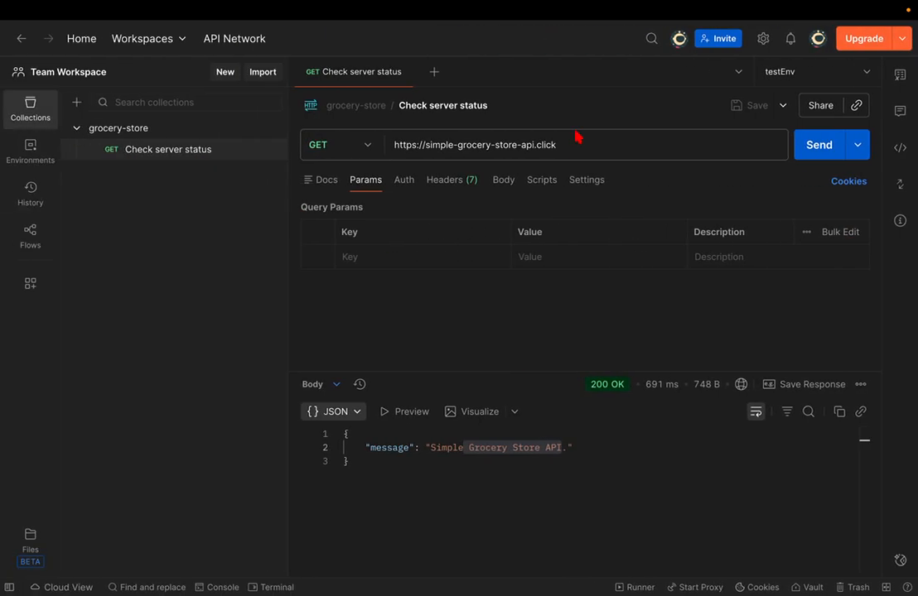
click(579, 145)
key(super+v)
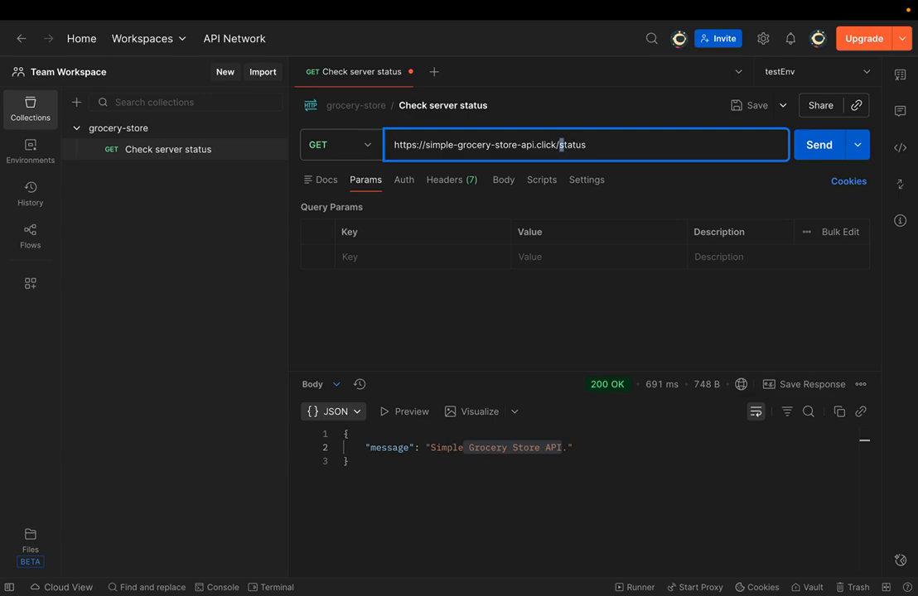
- Send the /status request and check the 200 OK "status": "UP" response
key(super+Tab)
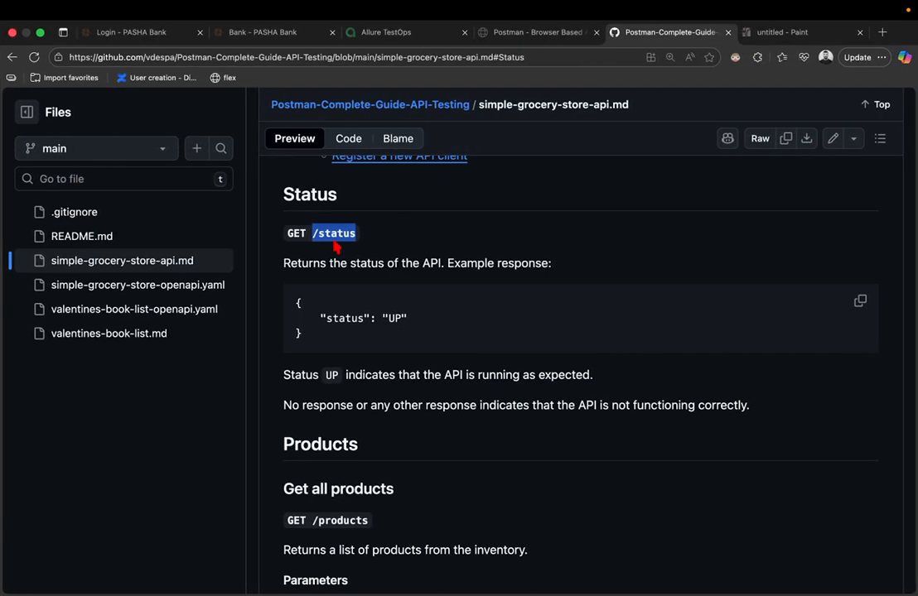
key(super+Tab)
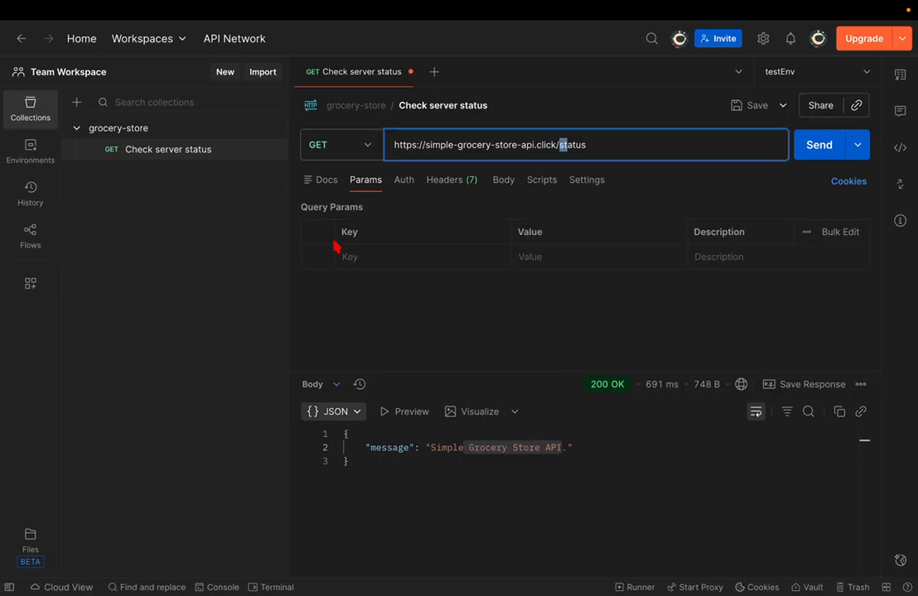
click(820, 157)
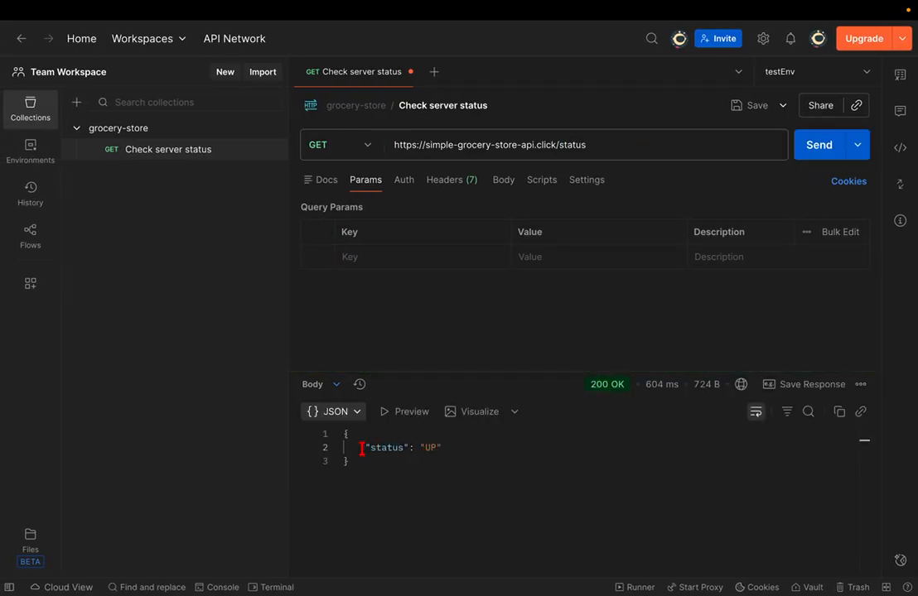
drag(362, 447, 451, 454)
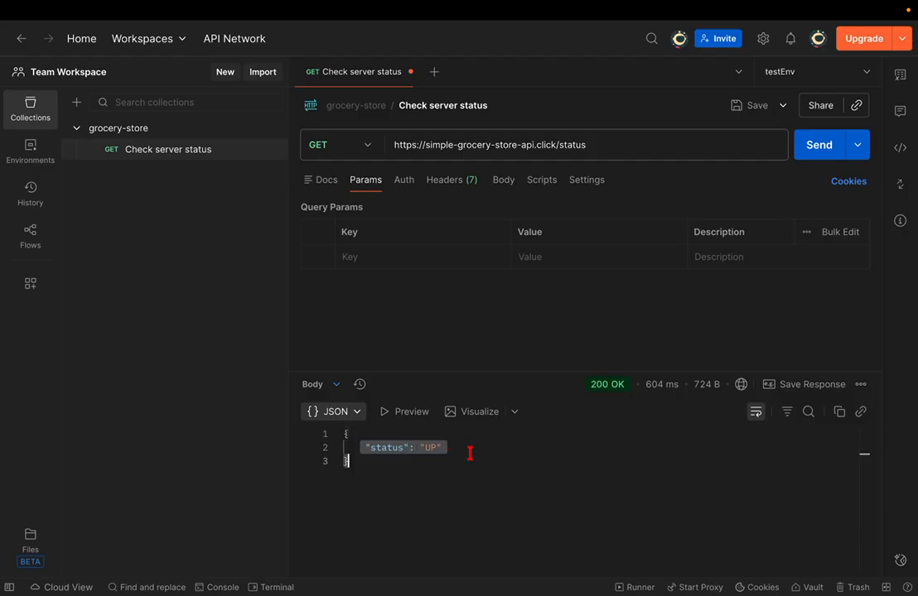
click(470, 454)
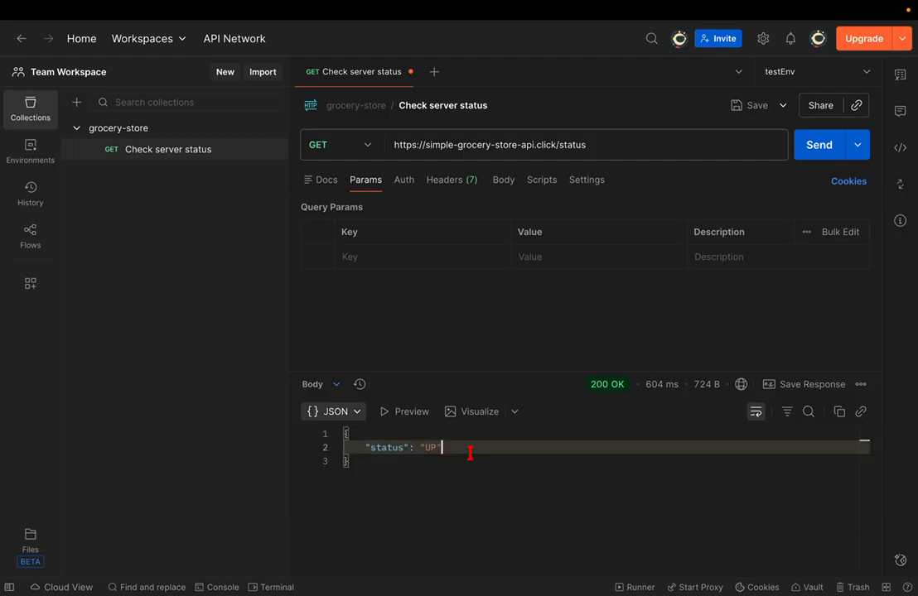
click(599, 146)
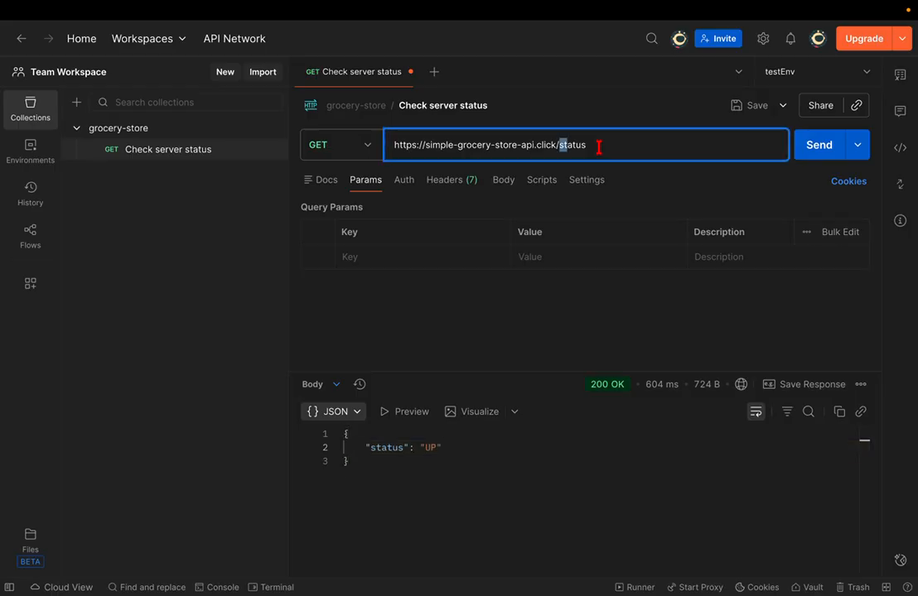
- Change the path to /STatus, send it, and read the 404 Not Found error
text(ST)
click(815, 155)
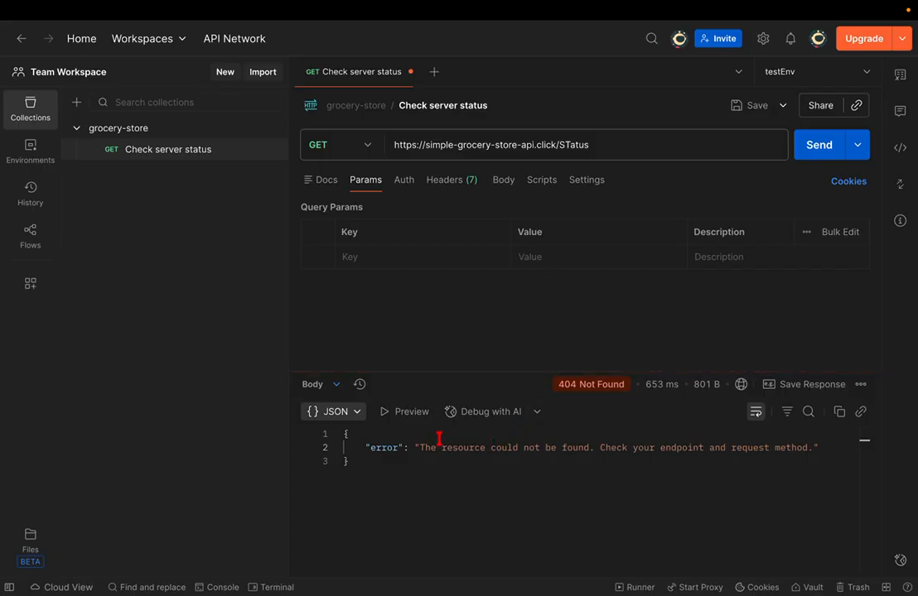
mouse_move(613, 385)
drag(426, 448, 552, 447)
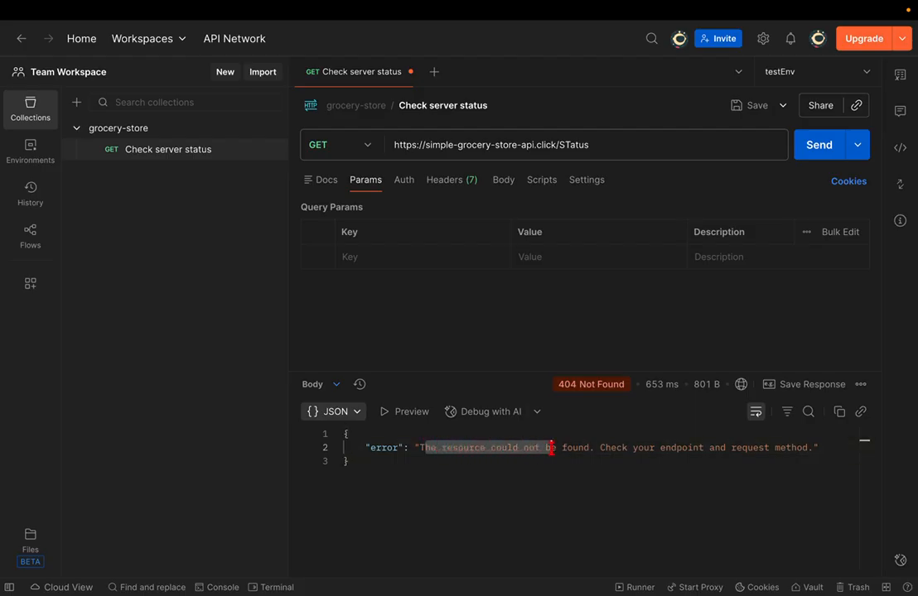
click(480, 448)
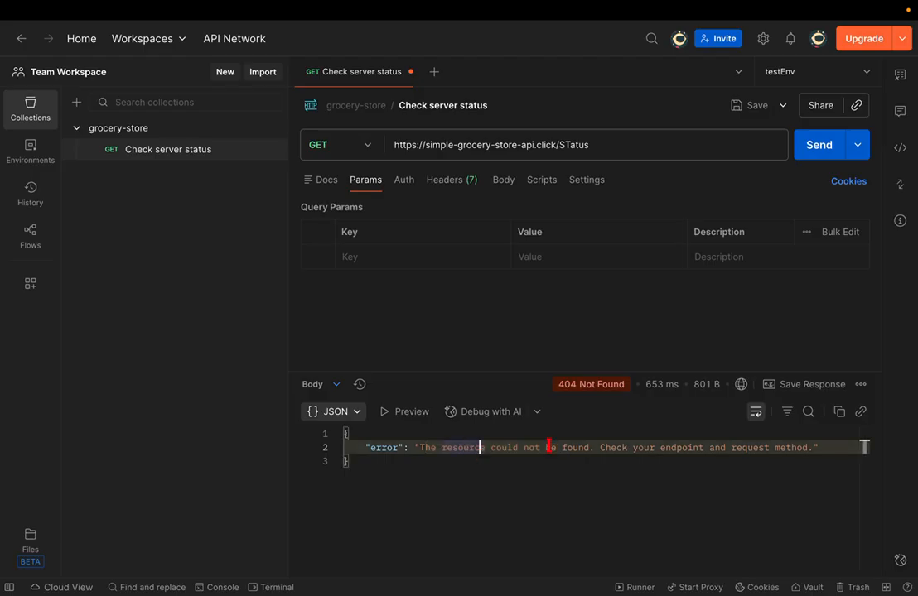
drag(600, 446, 714, 448)
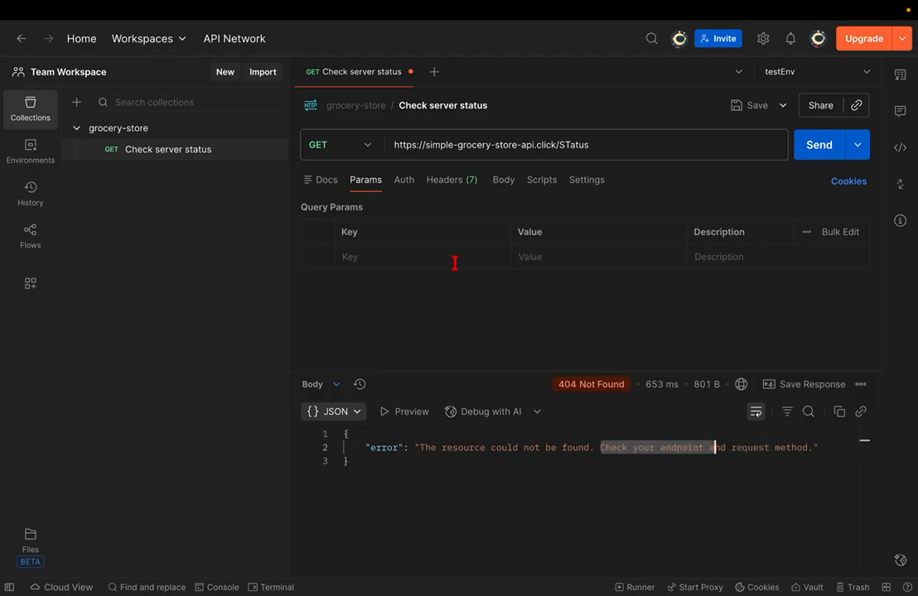
- Restore the lowercase status path in the request URL
click(618, 150)
key(BackSpace)
key(BackSpace)
key(BackSpace)
key(BackSpace)
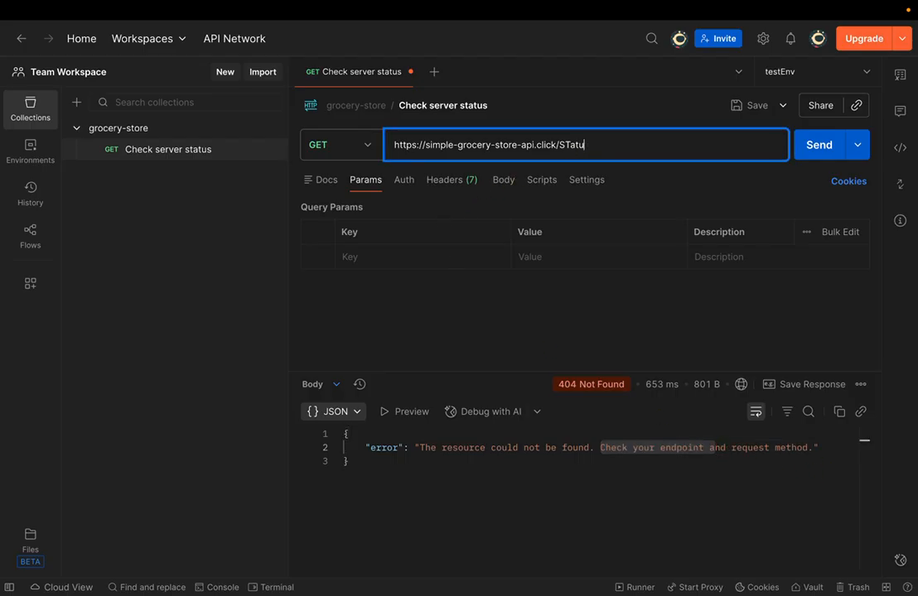
key(BackSpace)
key(BackSpace)
text(sta)
- Switch Check server status to POST and send it, getting a 404 error
double_click(573, 146)
click(370, 152)
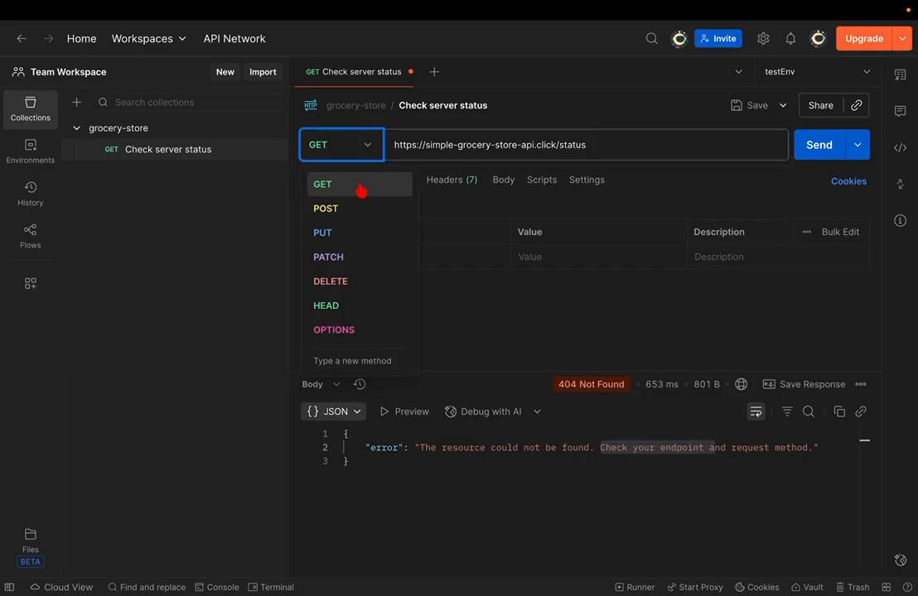
click(335, 207)
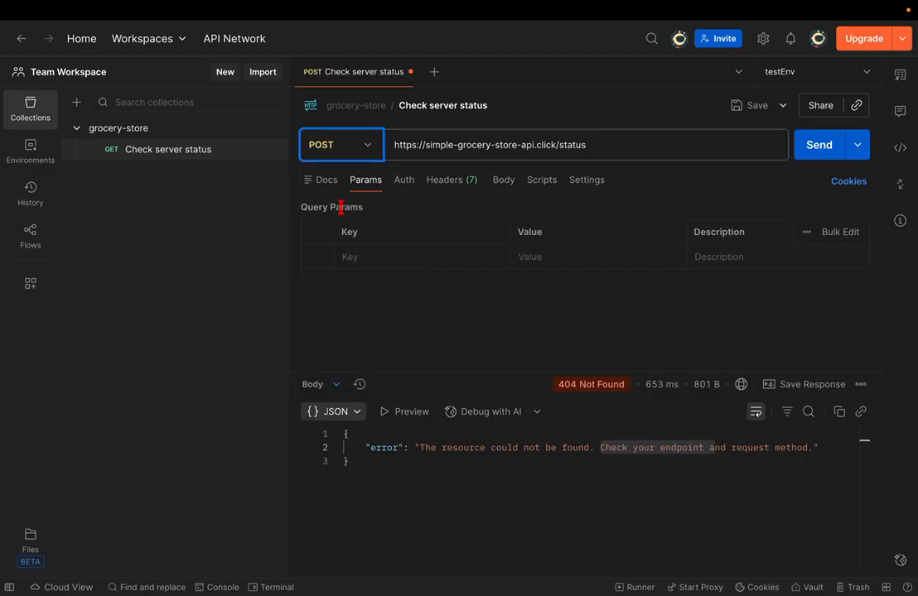
click(816, 148)
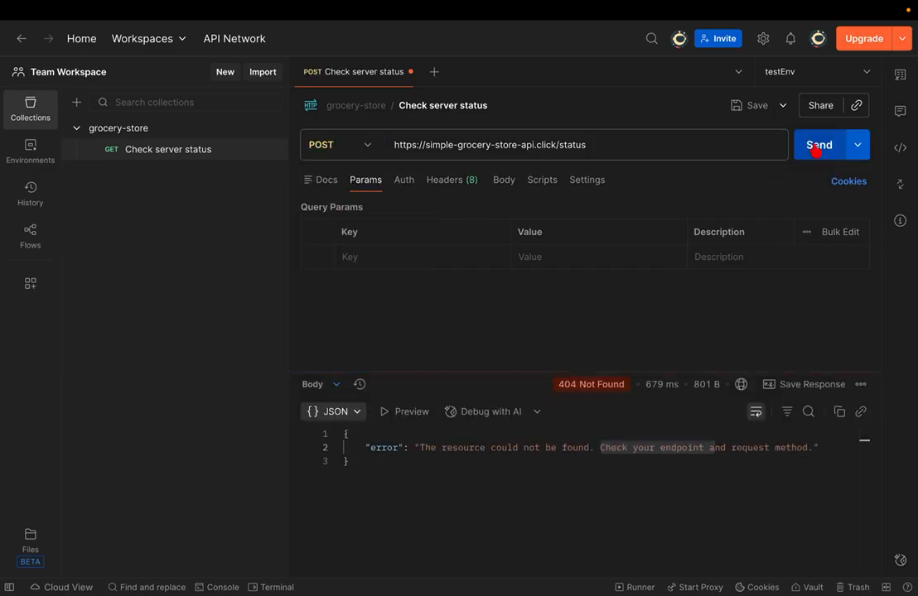
click(657, 456)
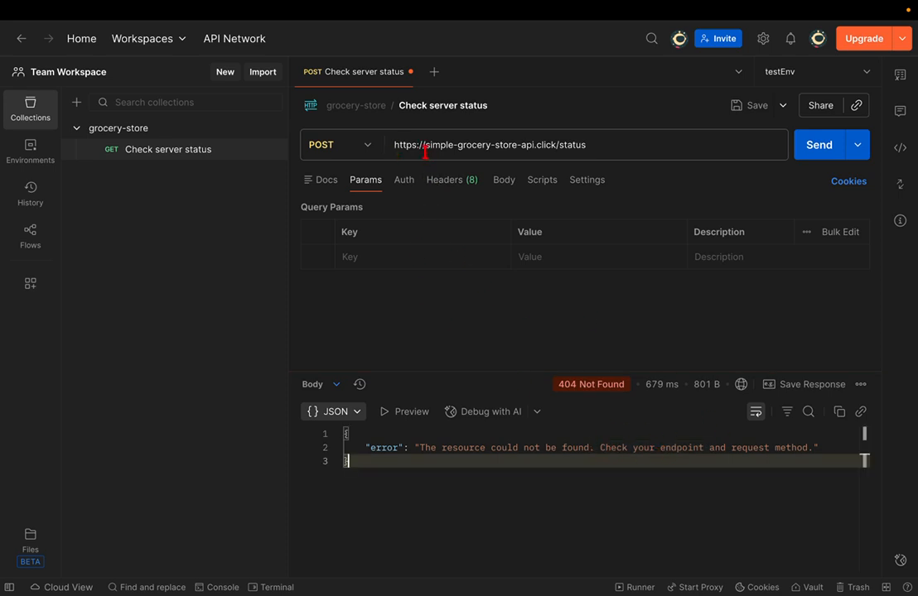
- Switch the request back to GET and resend it, getting 200 OK with status UP
click(356, 146)
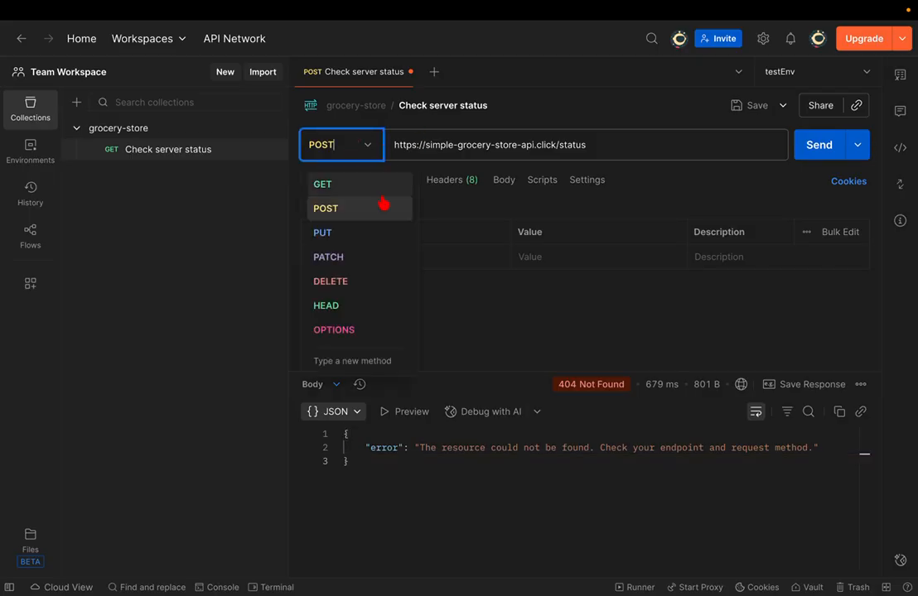
click(345, 193)
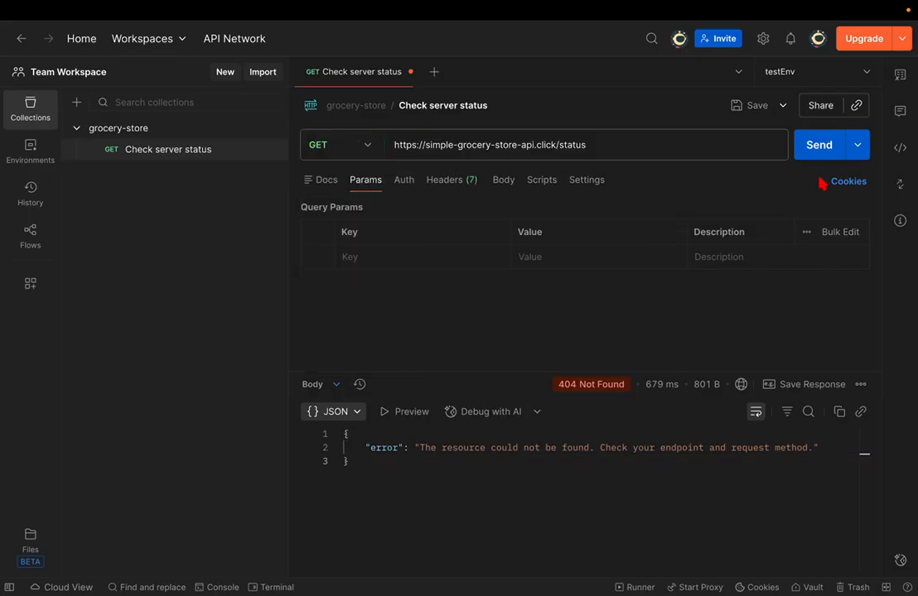
click(834, 142)
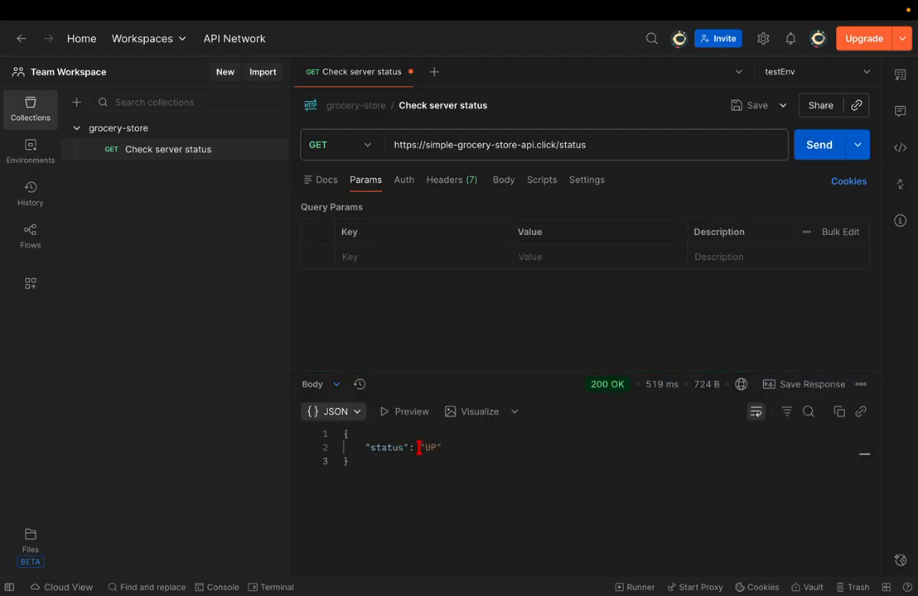
click(70, 298)
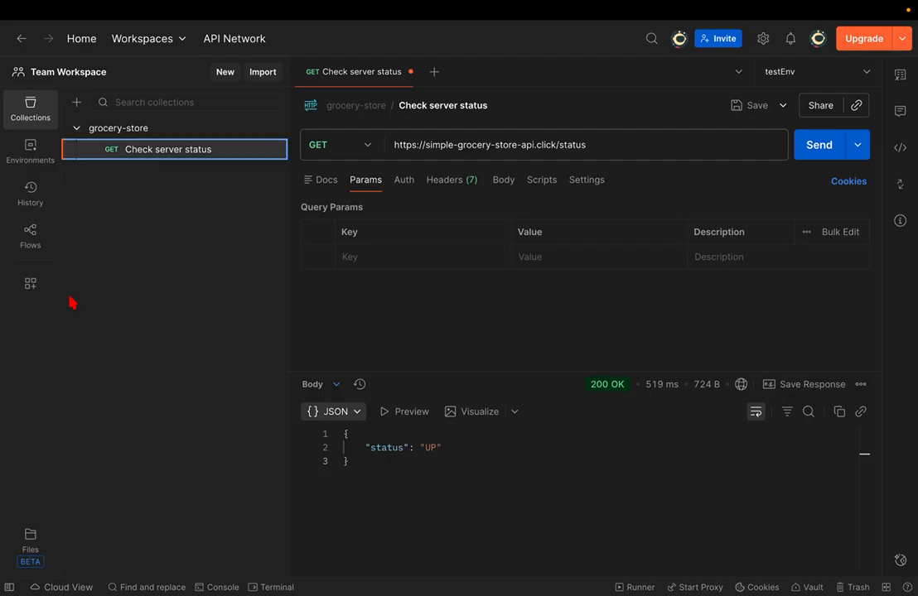
- Close the open tabs, reopen the grocery-store overview, and add a new request to it
click(199, 132)
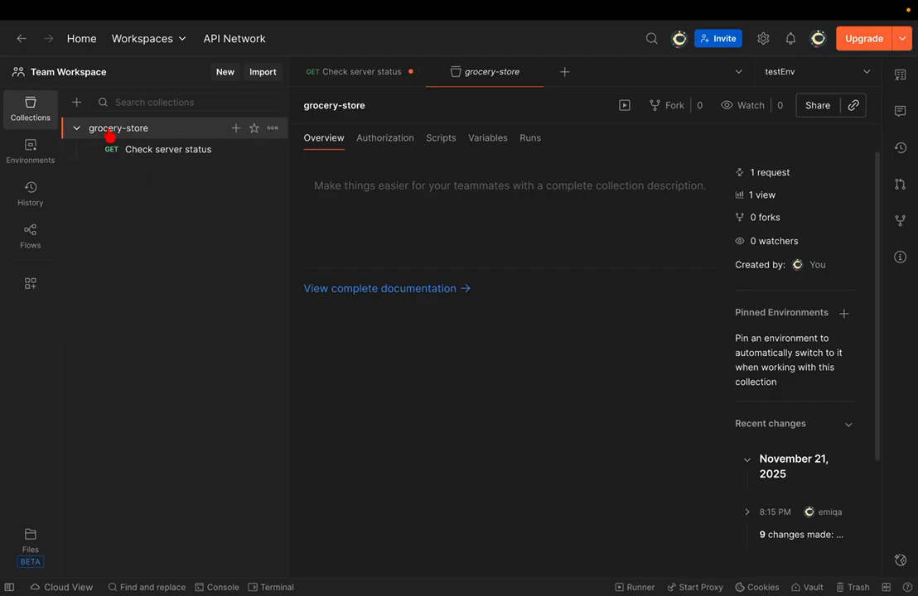
click(373, 78)
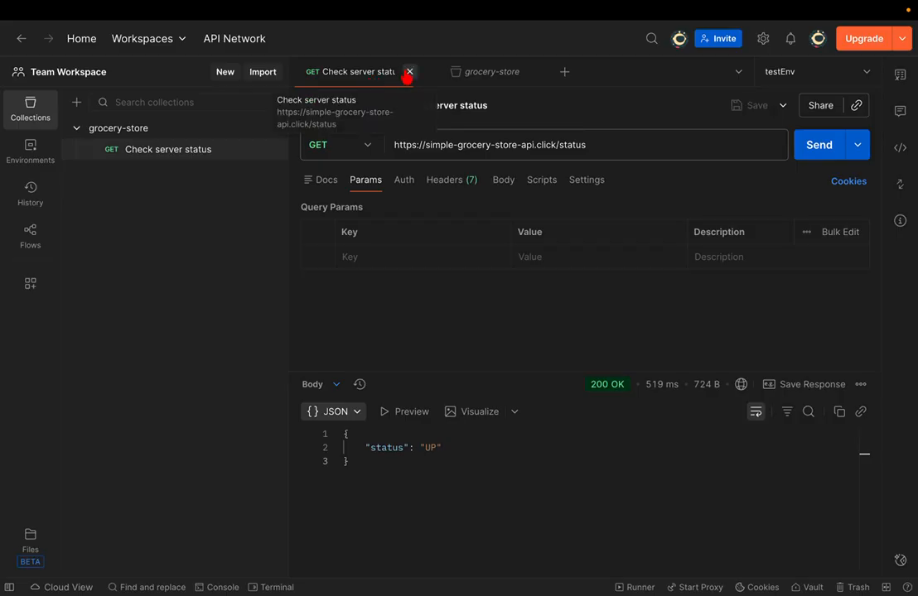
click(408, 72)
click(408, 72)
click(135, 129)
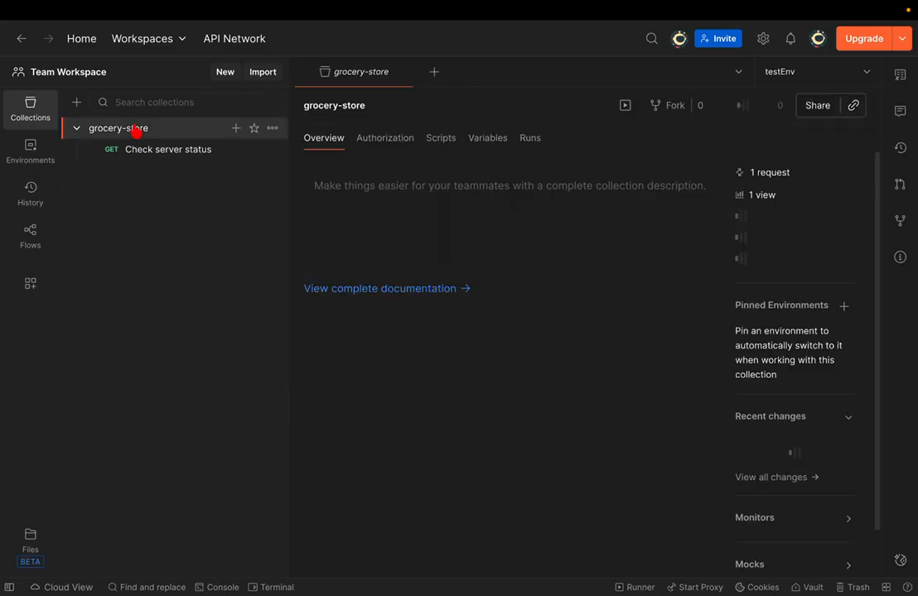
click(236, 130)
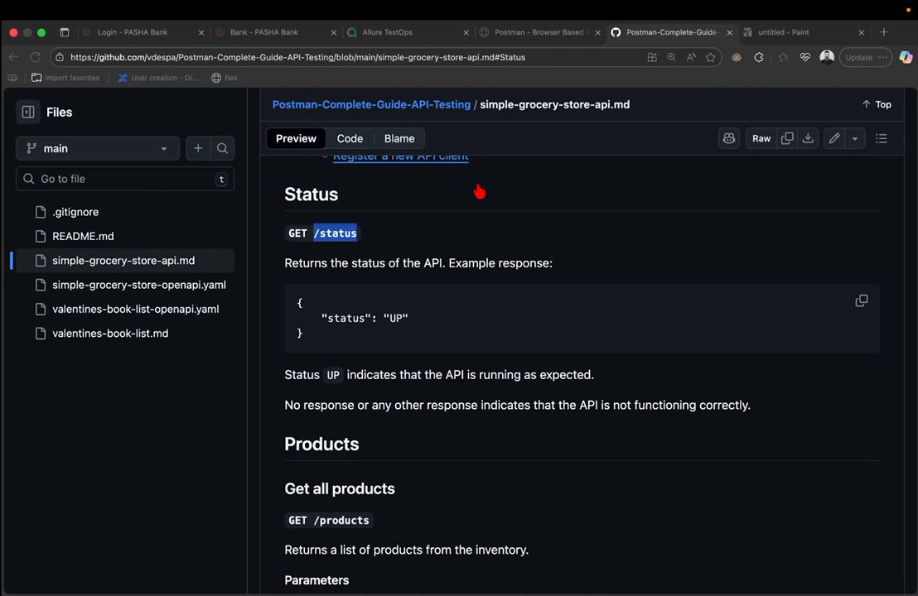
- Look up the Get all products section in the API docs, noting GET /products, then return to Postman
scroll(479, 192, up, 8)
scroll(399, 346, down, 3)
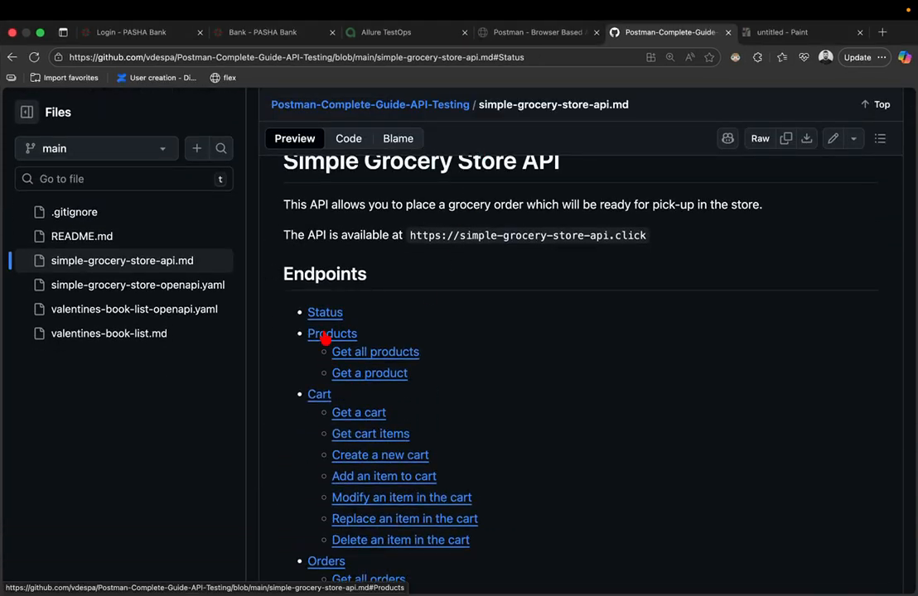
click(346, 353)
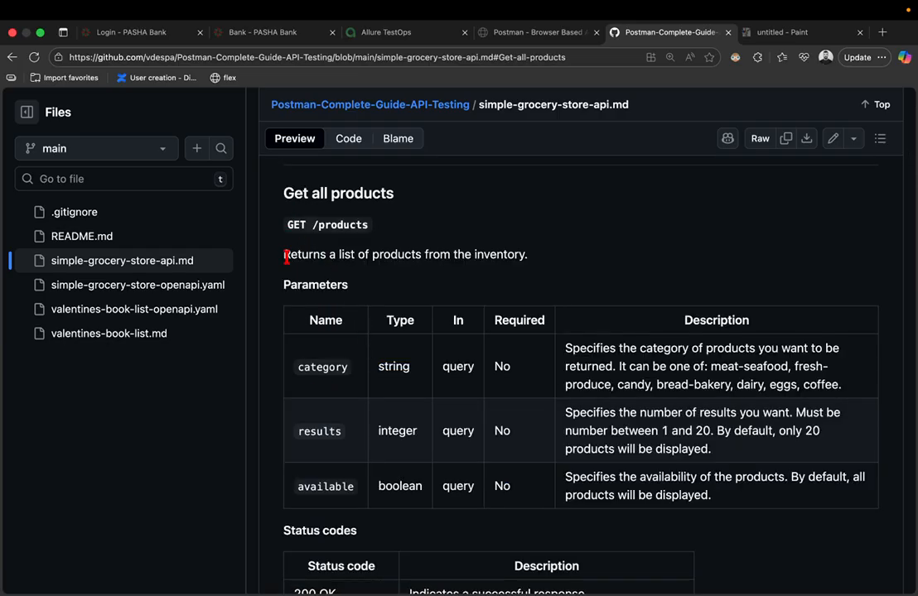
drag(288, 259, 510, 258)
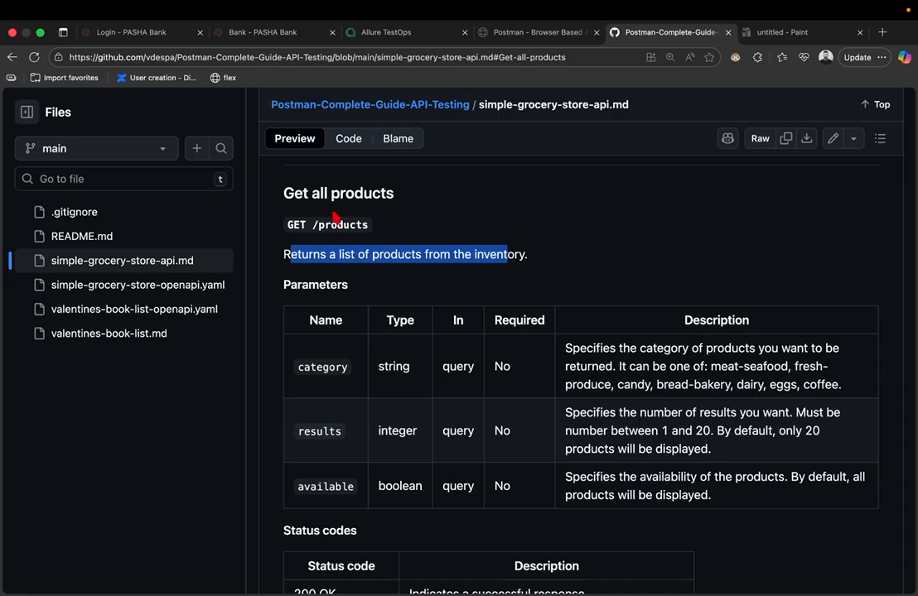
double_click(297, 231)
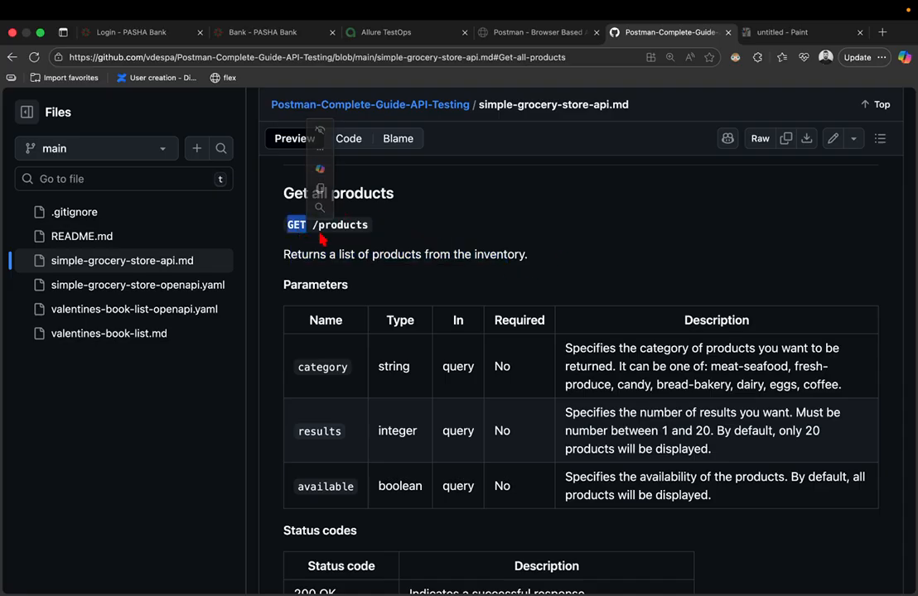
drag(313, 225, 377, 230)
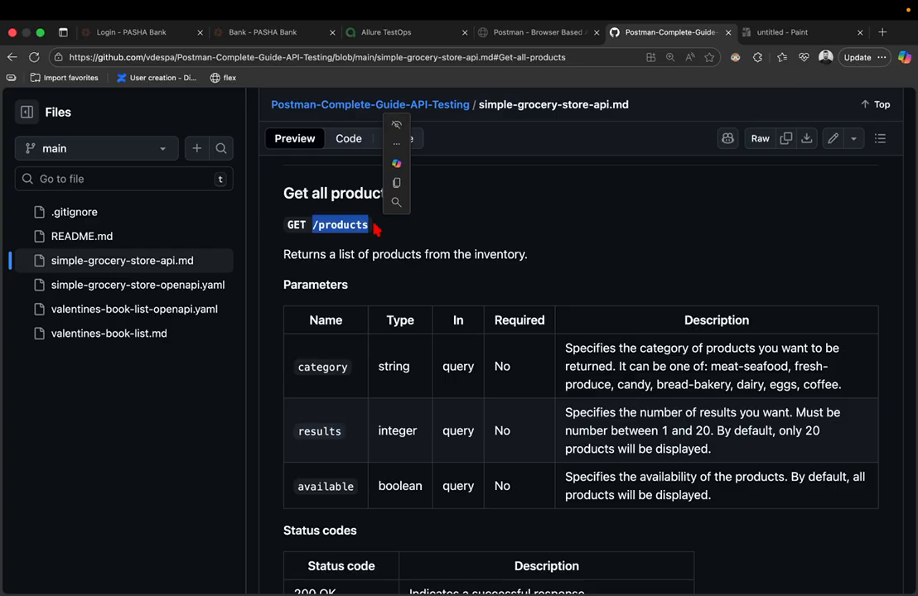
key(ctrl+Right)
key(ctrl+Left)
key(ctrl+Left)
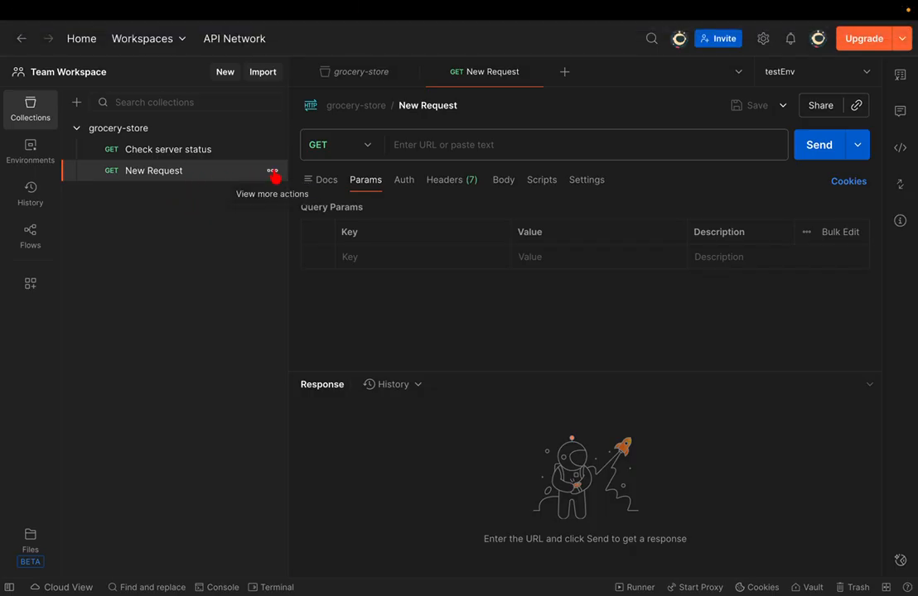
- Rename the new request to 'product', then clear its title again for renaming
click(409, 105)
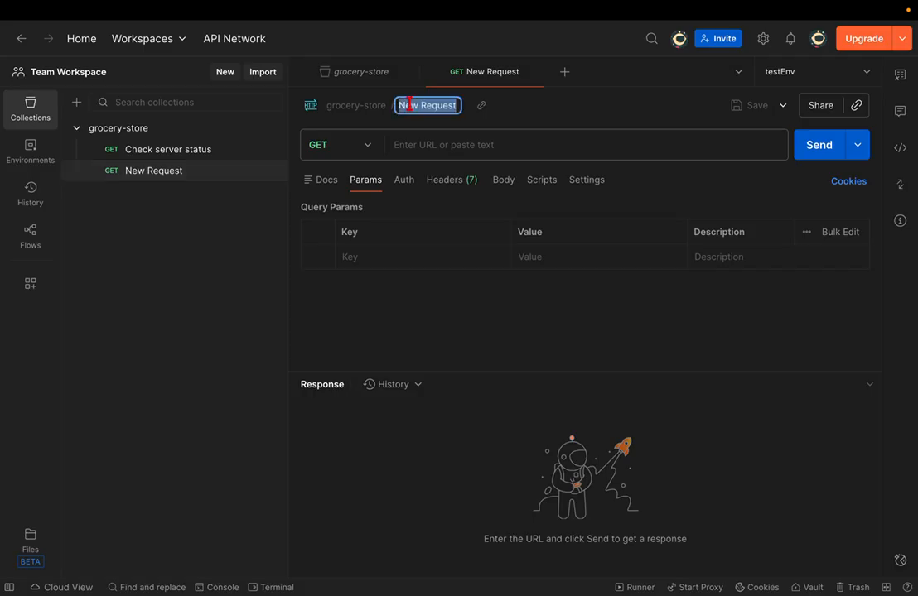
text(product)
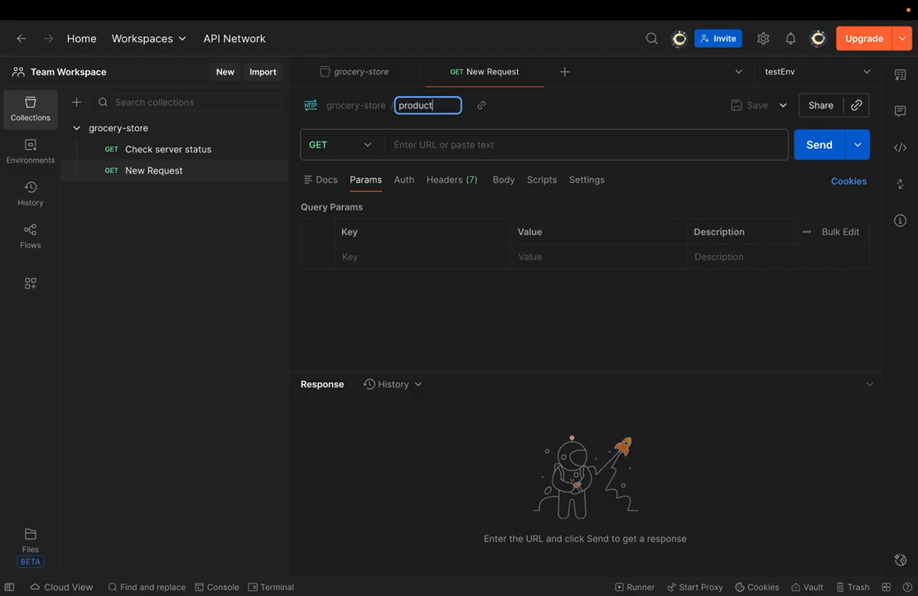
key(Return)
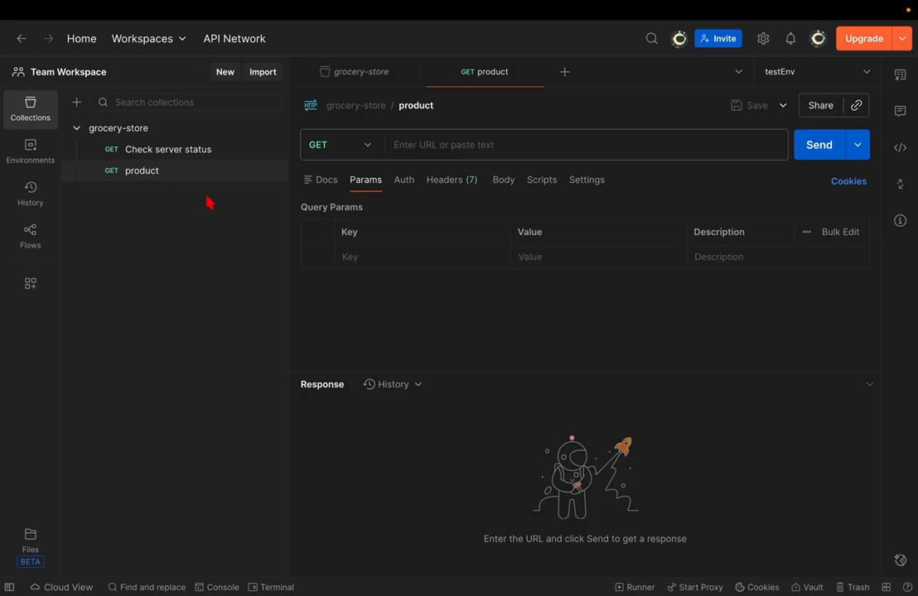
click(418, 105)
key(BackSpace)
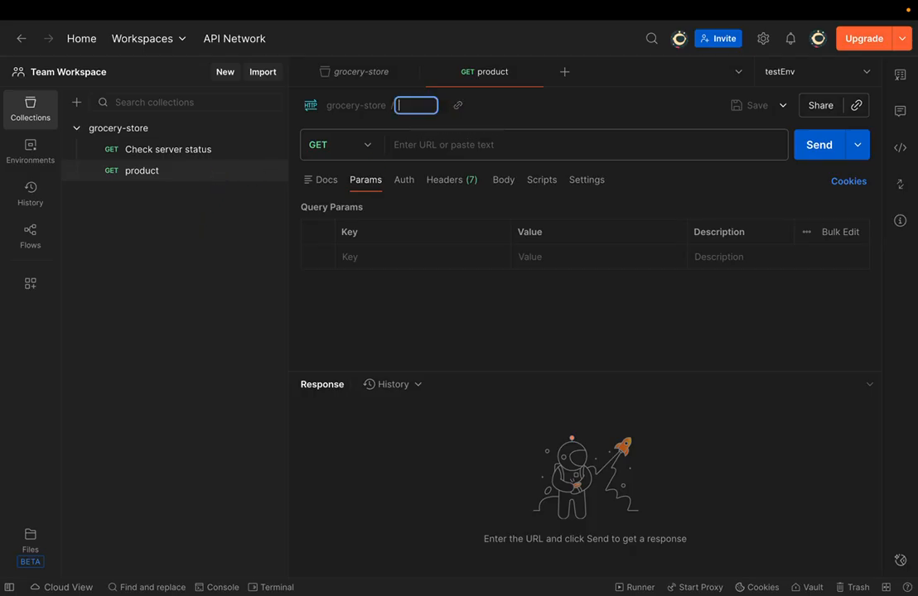
scroll(371, 190, right, 3)
- Select the 'Get all products' heading in the GitHub API docs
key(super+Tab)
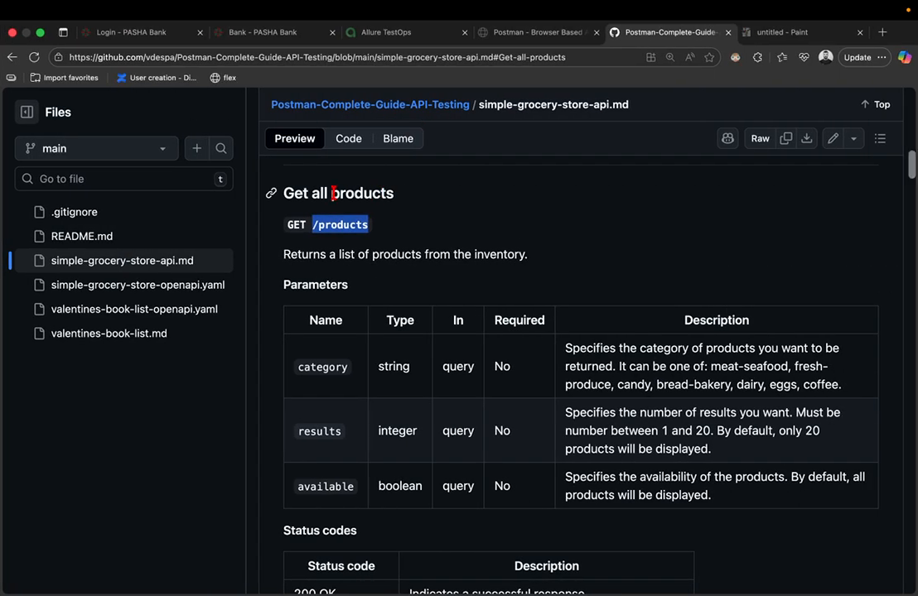
mouse_move(270, 194)
mouse_down()
mouse_move(375, 189)
mouse_move(287, 190)
mouse_up()
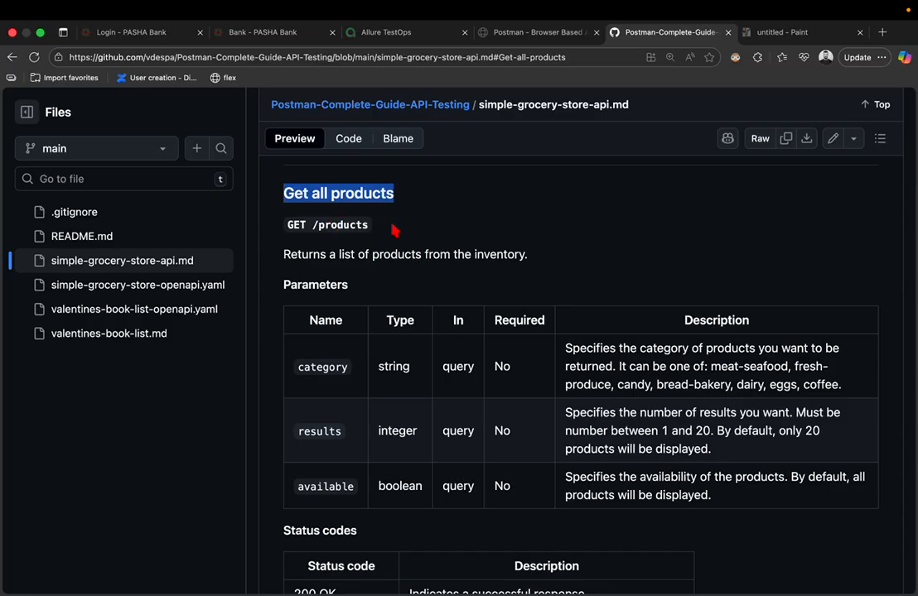
- Rename the product request to 'Get all products'
key(ctrl+Left)
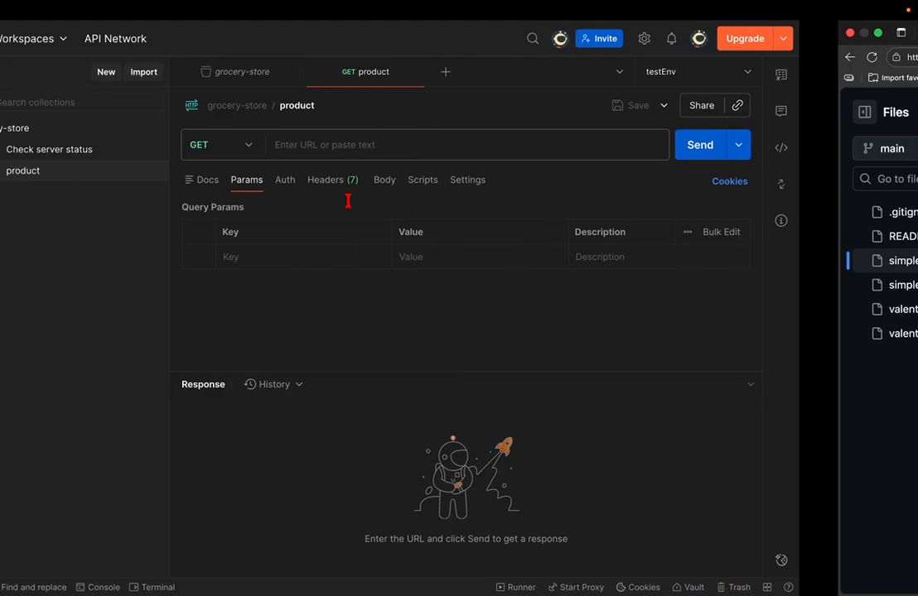
click(164, 178)
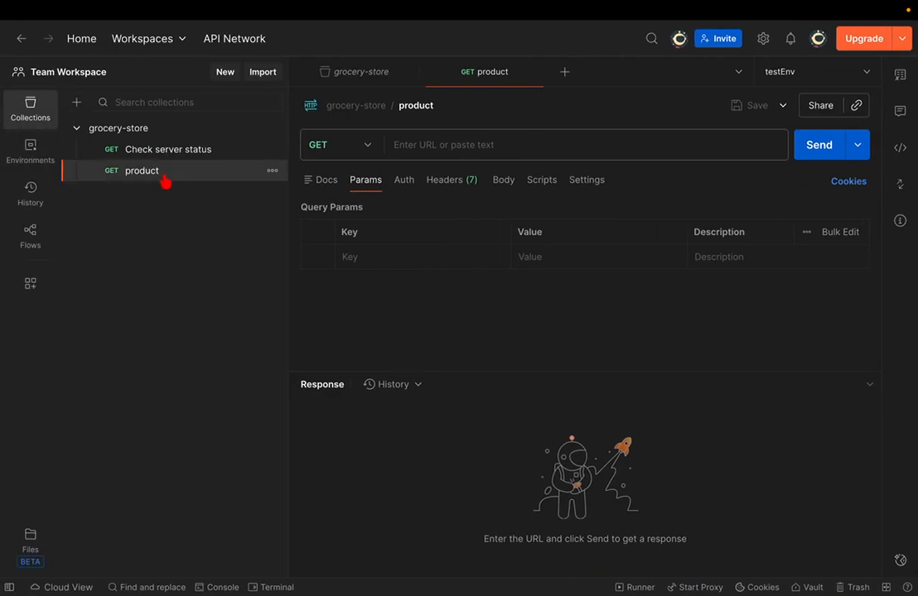
click(416, 105)
text(Get all products)
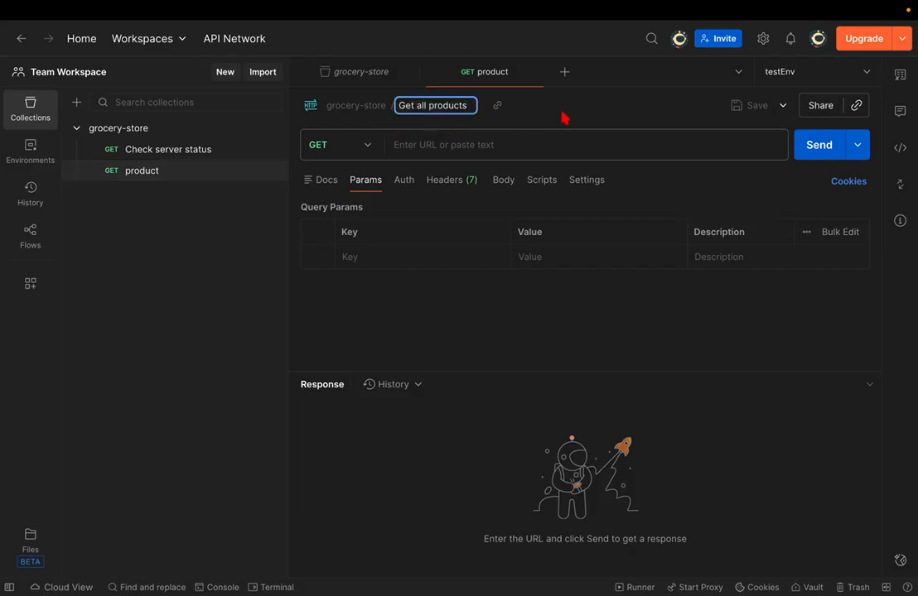
key(Return)
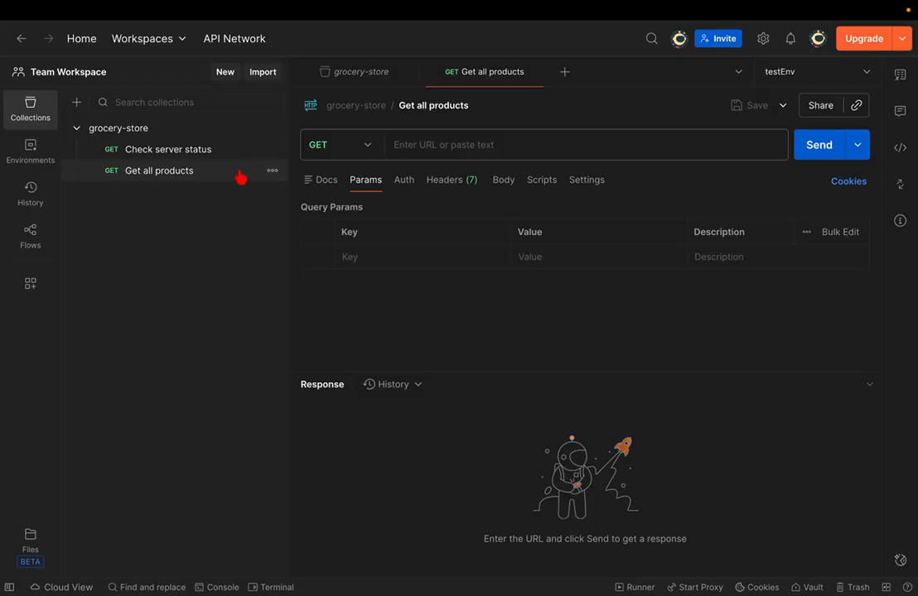
- Copy the base URL from Check server status, close that request, and paste it into Get all products
click(199, 158)
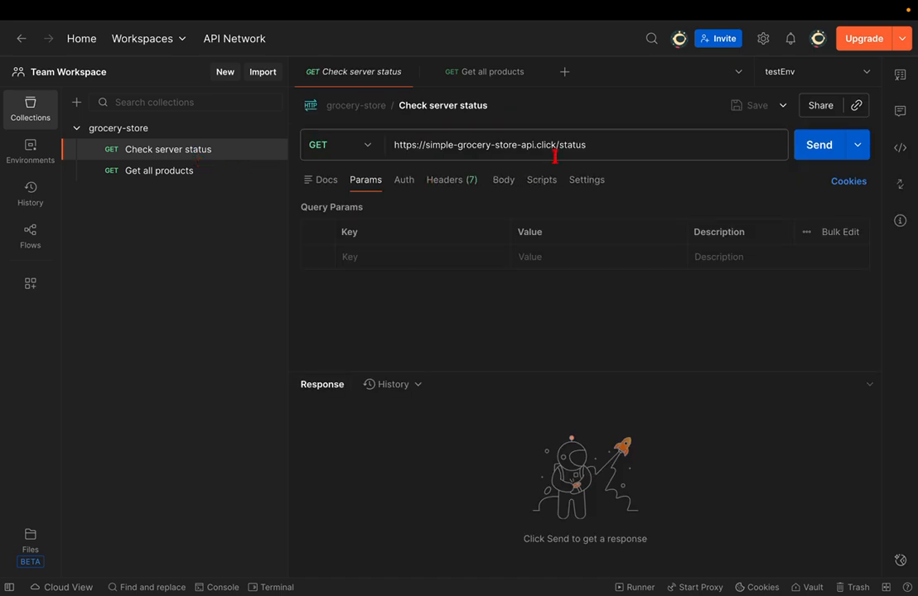
click(558, 145)
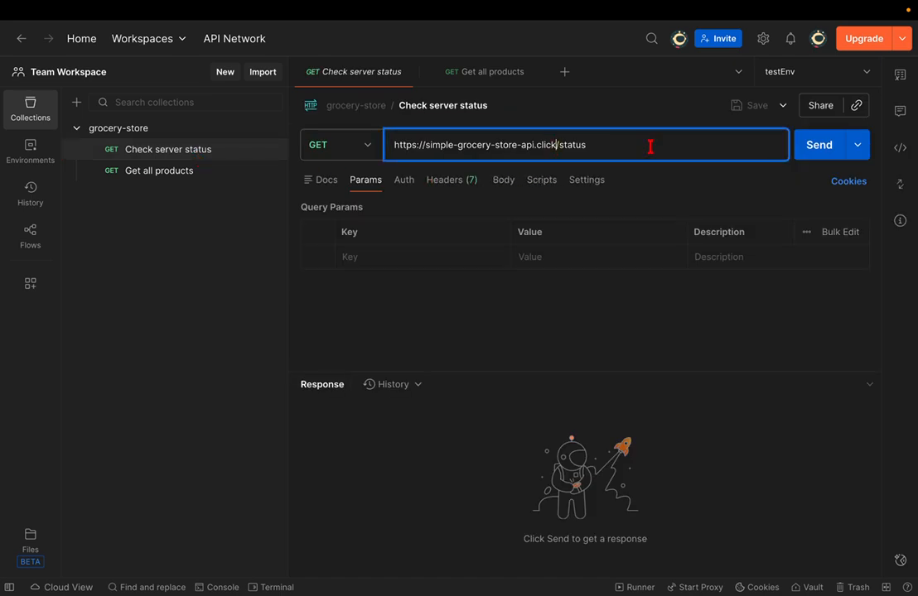
key(shift+Home)
key(ctrl+c)
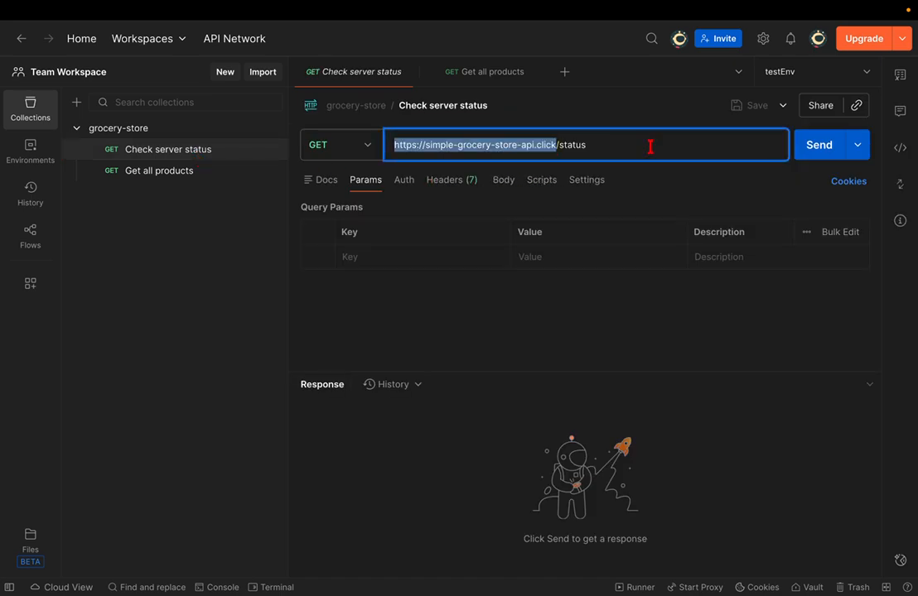
click(650, 146)
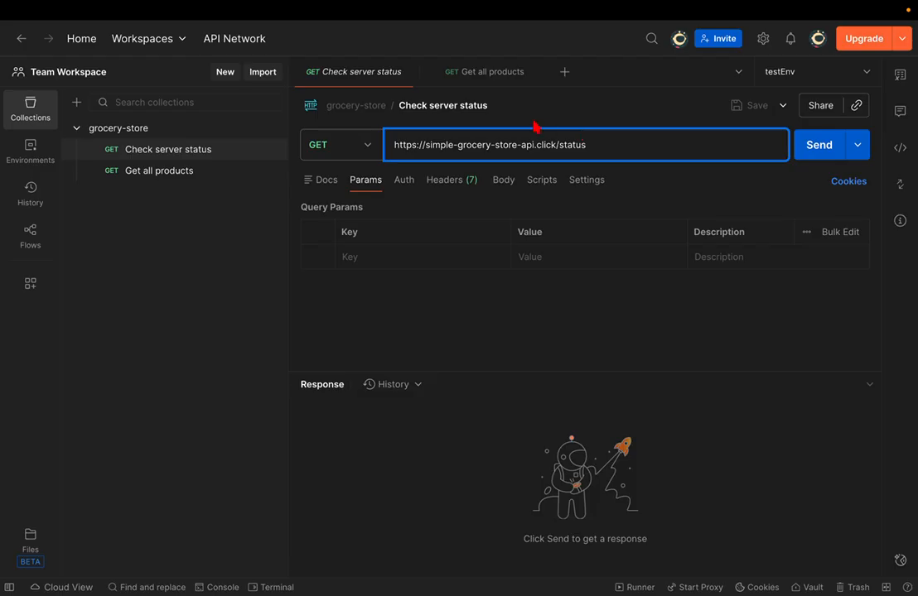
click(452, 75)
click(408, 72)
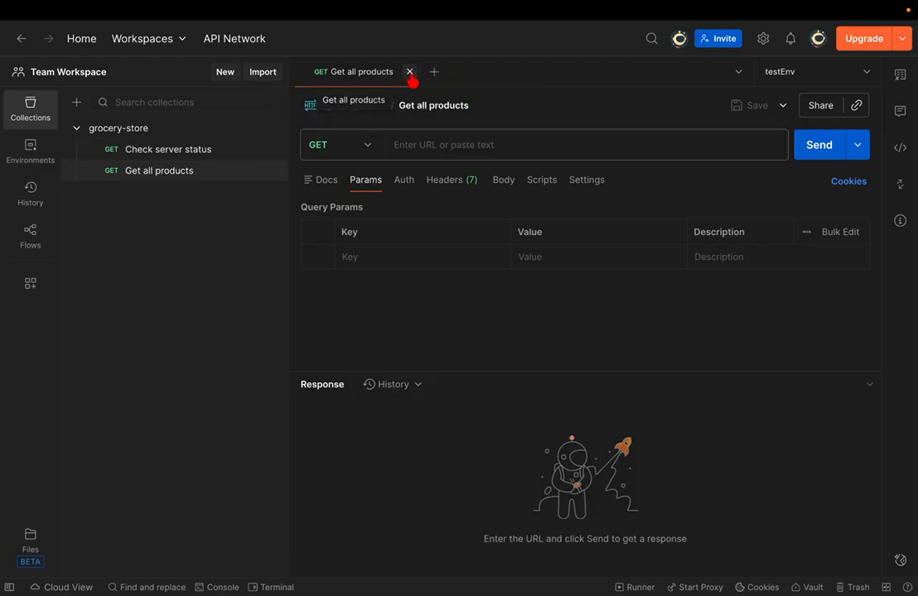
click(441, 147)
key(ctrl+v)
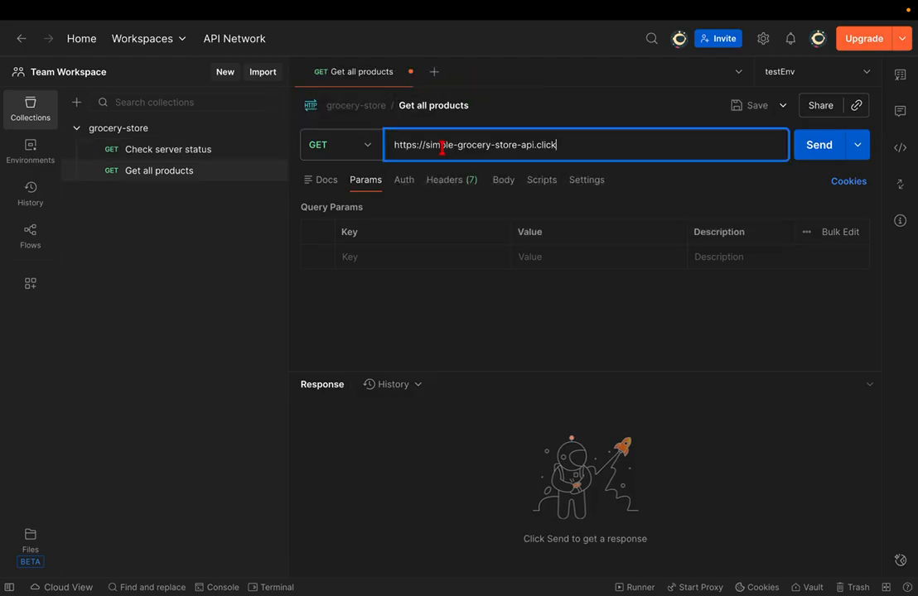
- Save the request, then append /products to its URL and send it
triple_click(565, 149)
key(ctrl+s)
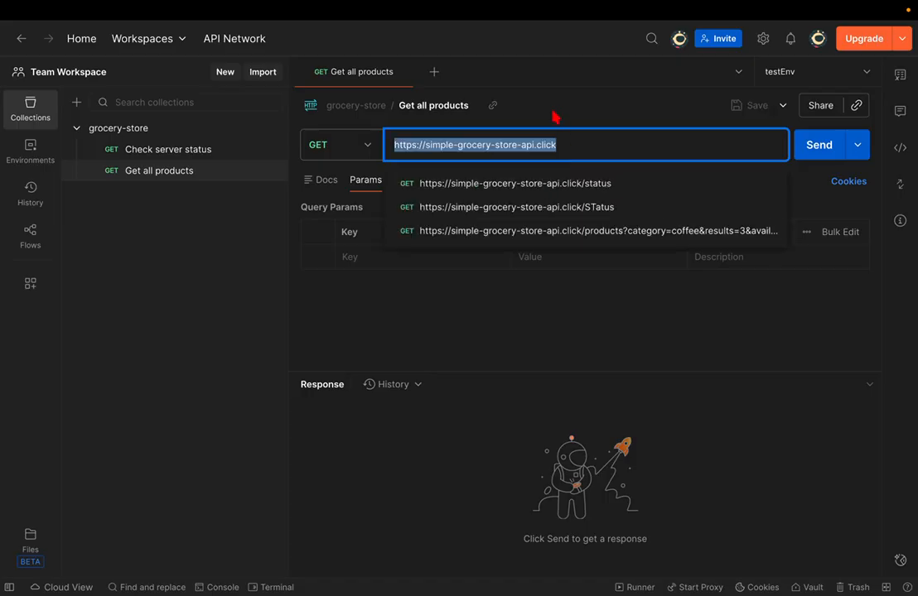
click(555, 113)
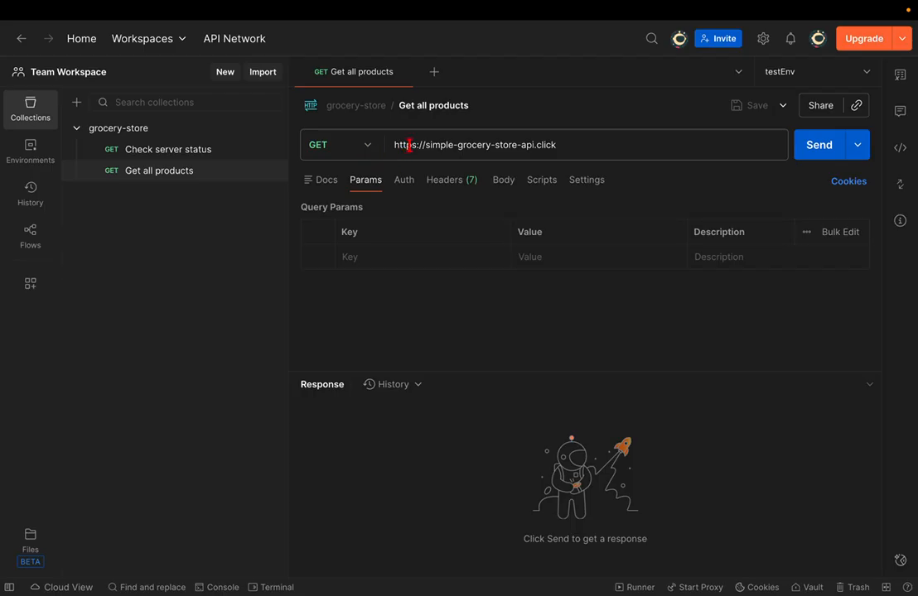
triple_click(578, 145)
key(End)
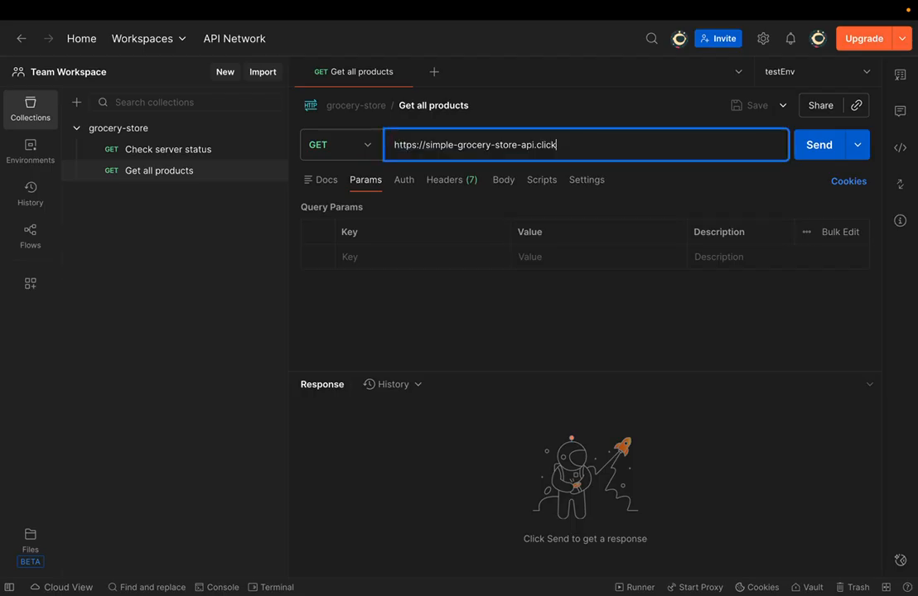
text(/)
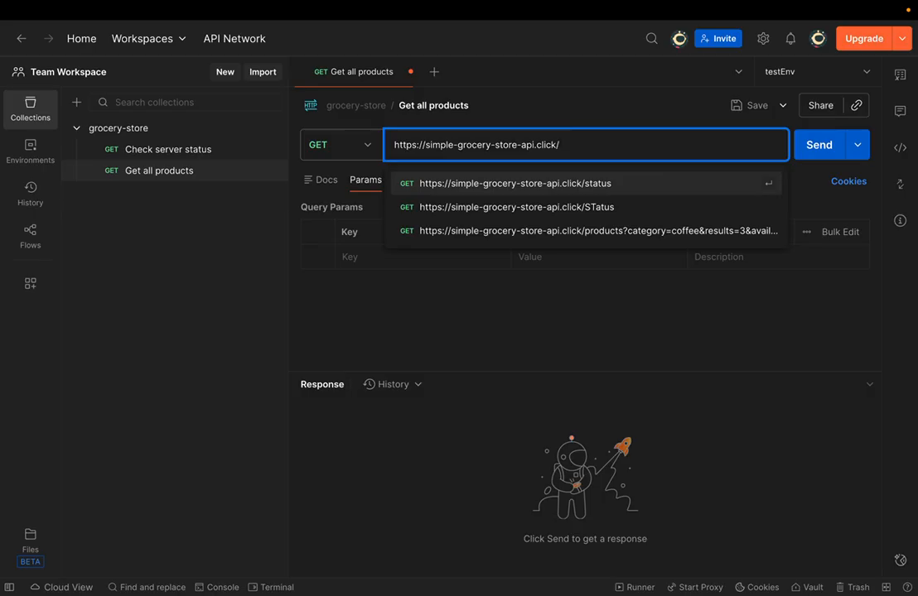
text(products)
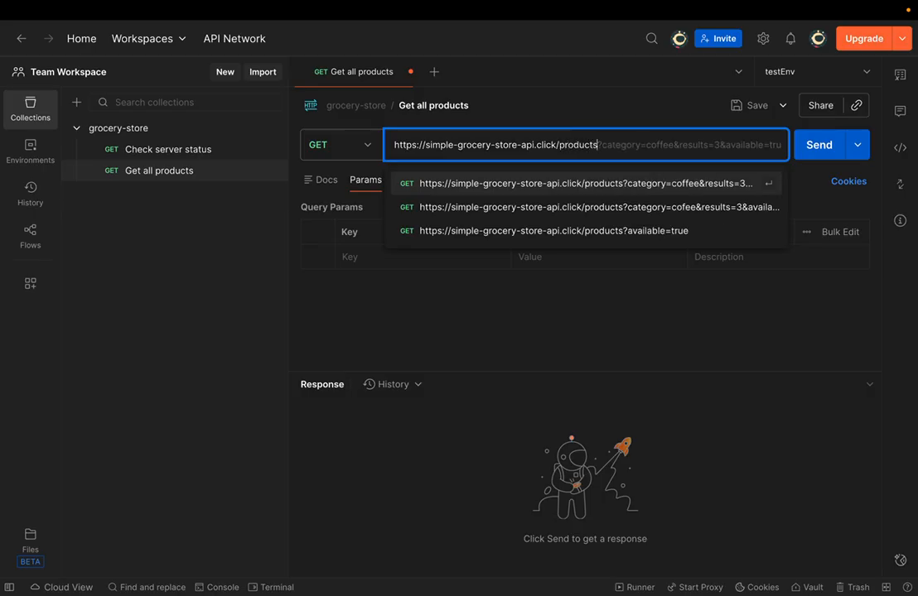
click(802, 154)
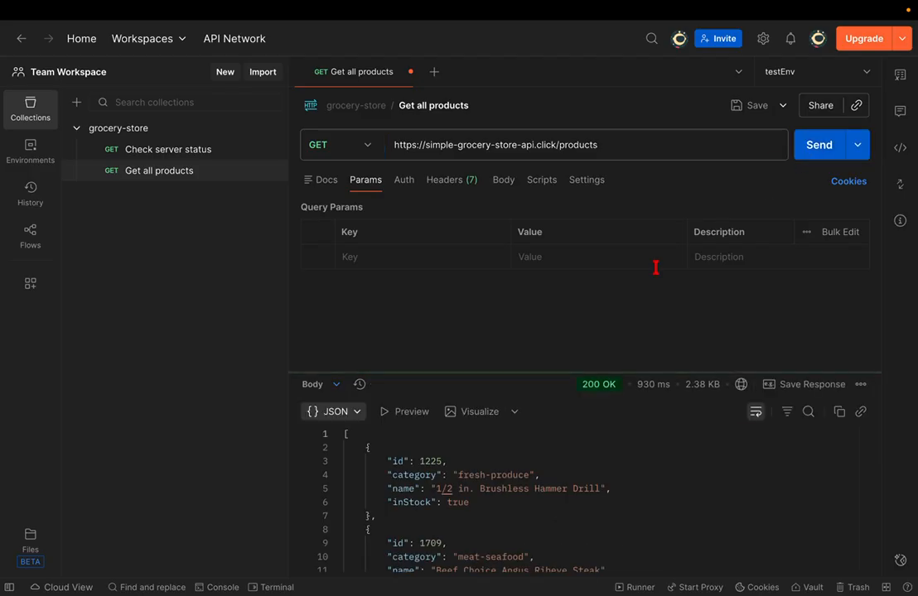
- Enlarge the response pane and scroll through the 200 OK JSON product list
drag(467, 373, 467, 305)
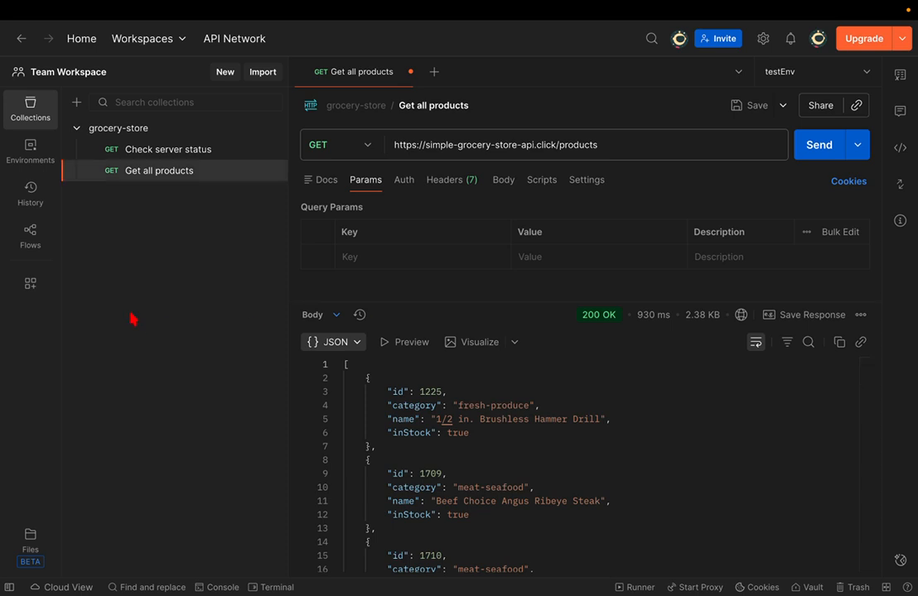
key(ctrl+n)
key(Escape)
drag(500, 303, 499, 195)
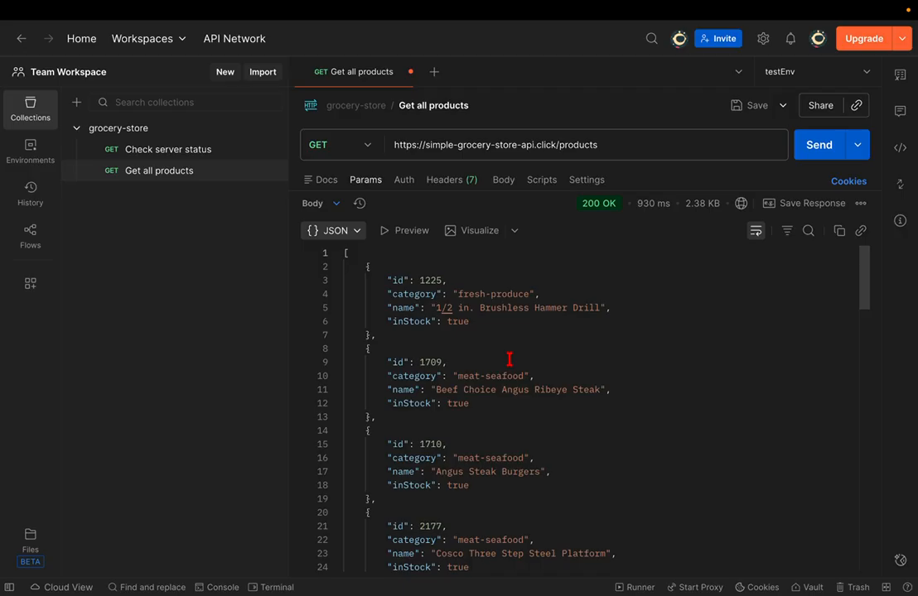
scroll(510, 359, down, 20)
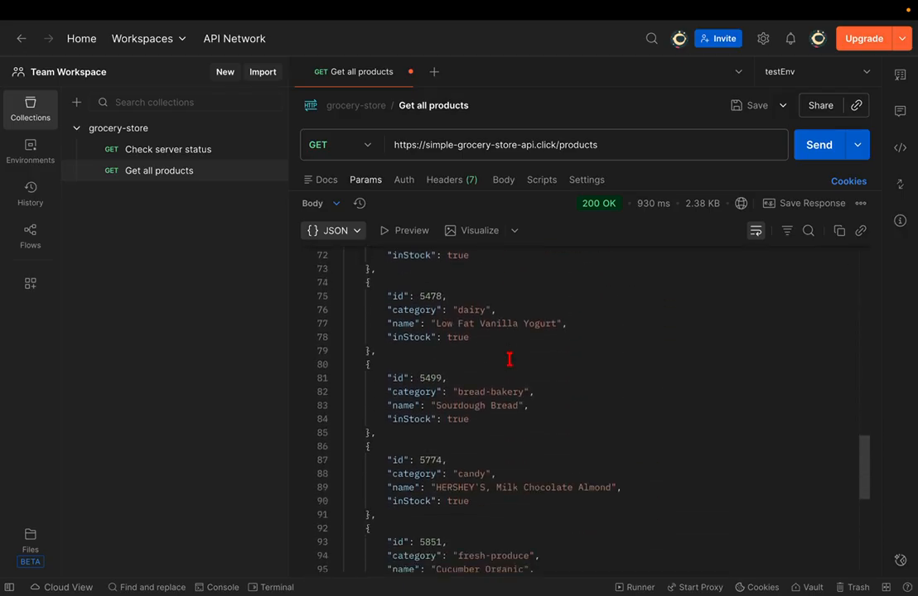
scroll(509, 359, down, 8)
scroll(509, 359, up, 20)
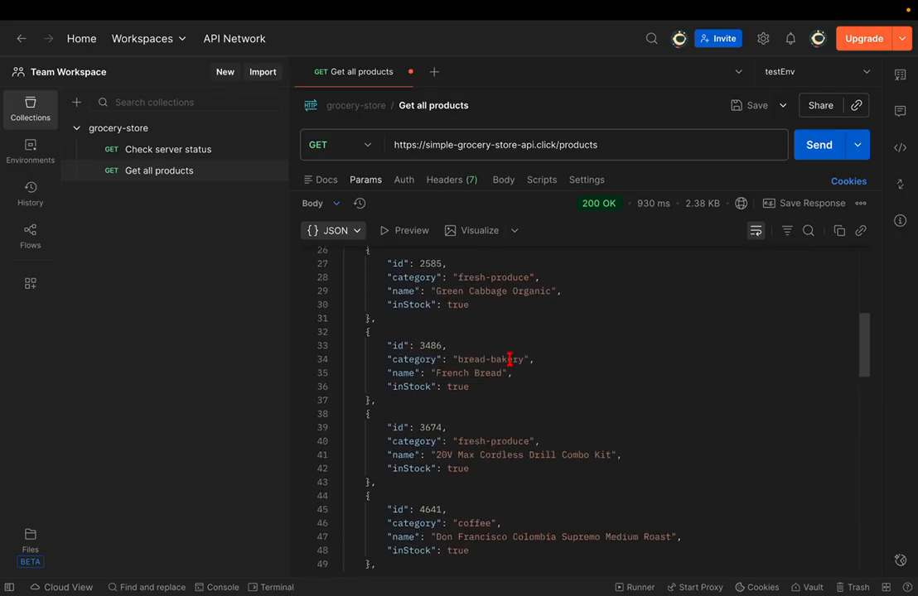
scroll(510, 359, up, 8)
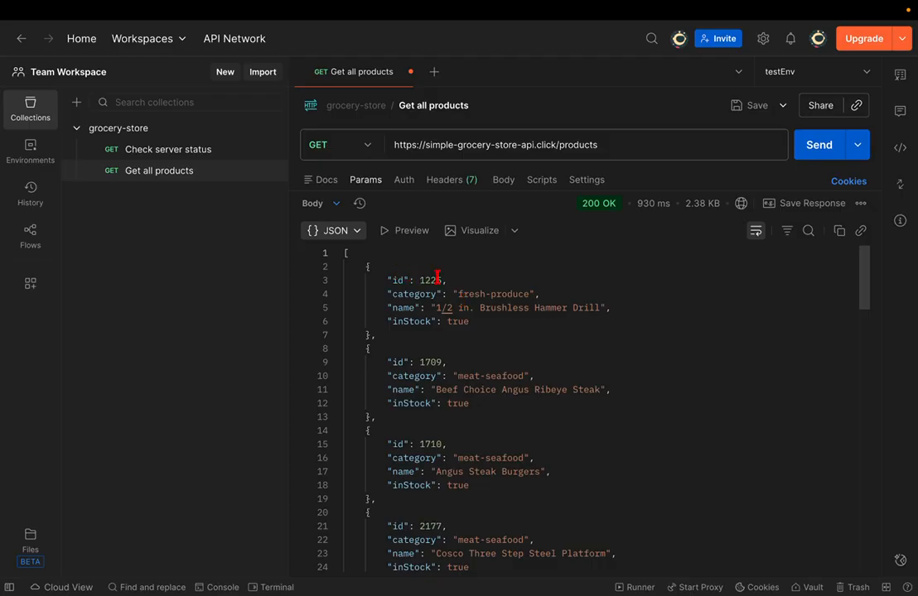
- Highlight the product fields id (1709), category, name and inStock in the response
drag(419, 279, 437, 280)
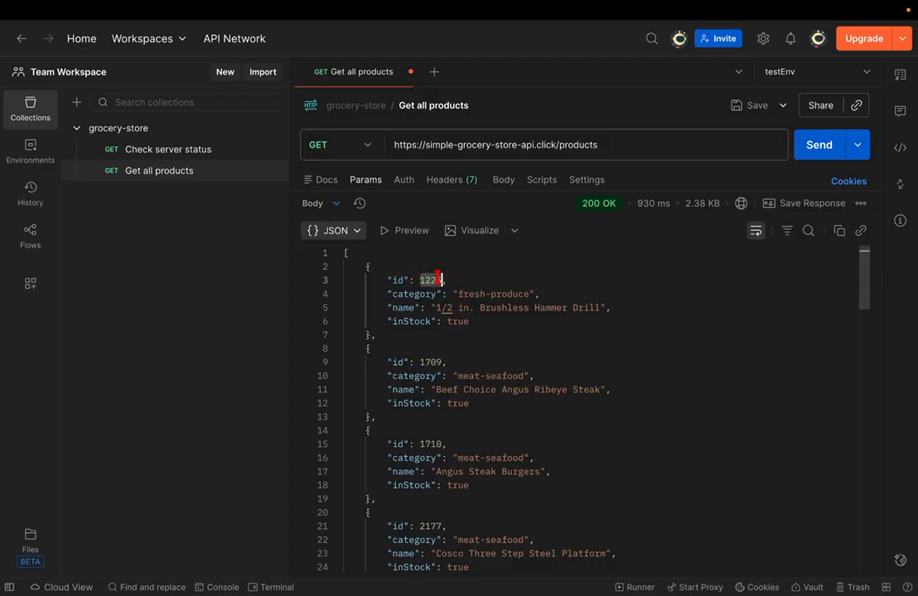
double_click(431, 362)
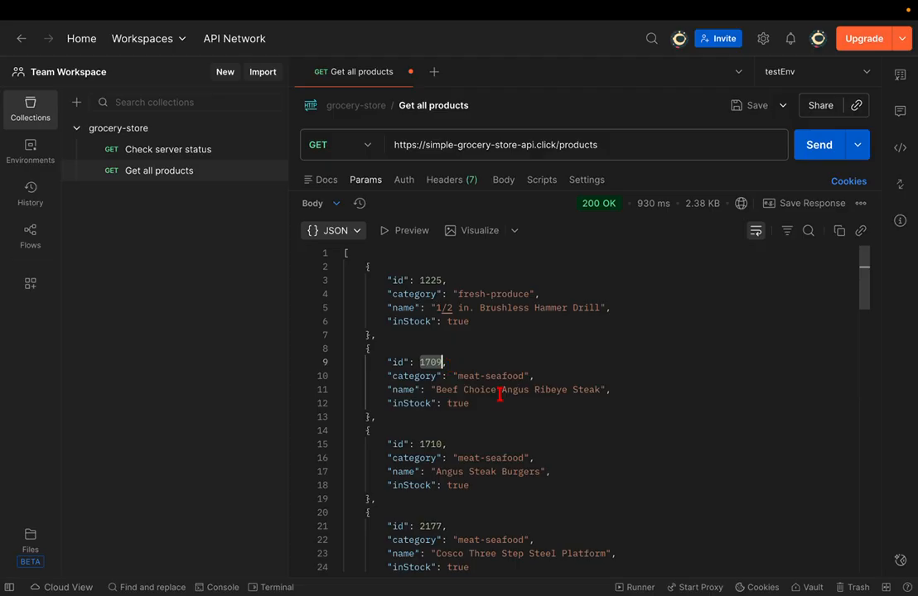
double_click(417, 376)
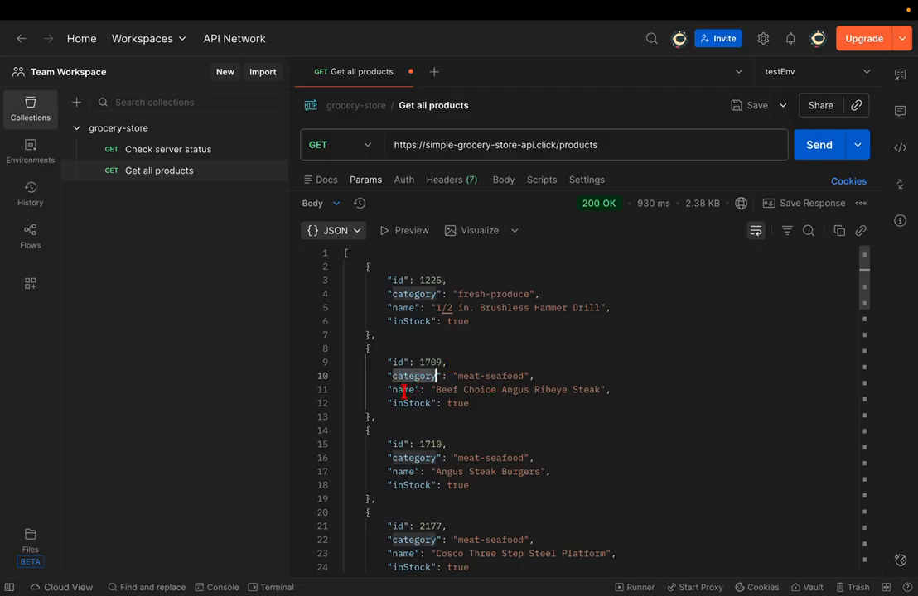
double_click(403, 389)
double_click(403, 404)
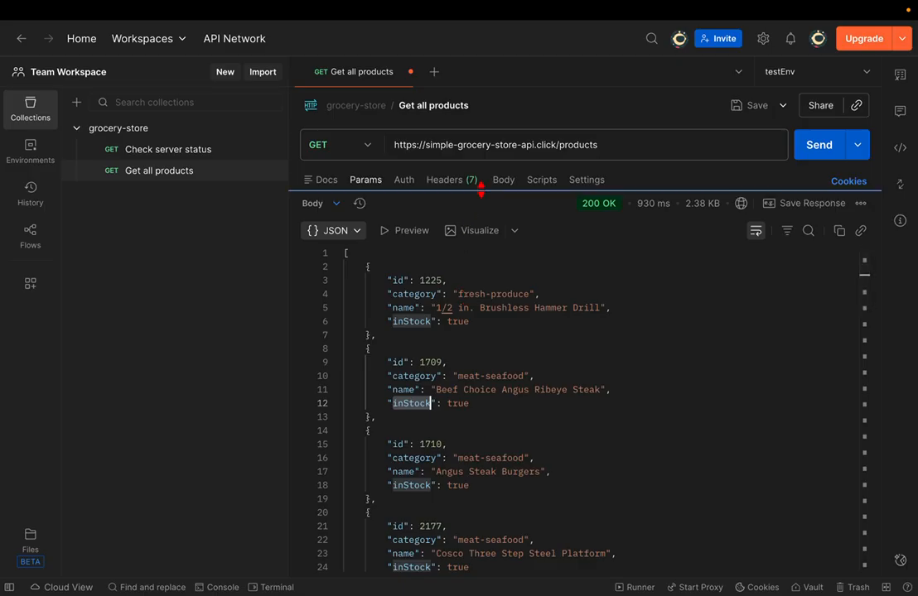
- Resize the panes to show the query parameters and scroll back through the products
drag(482, 189, 506, 170)
scroll(495, 266, down, 5)
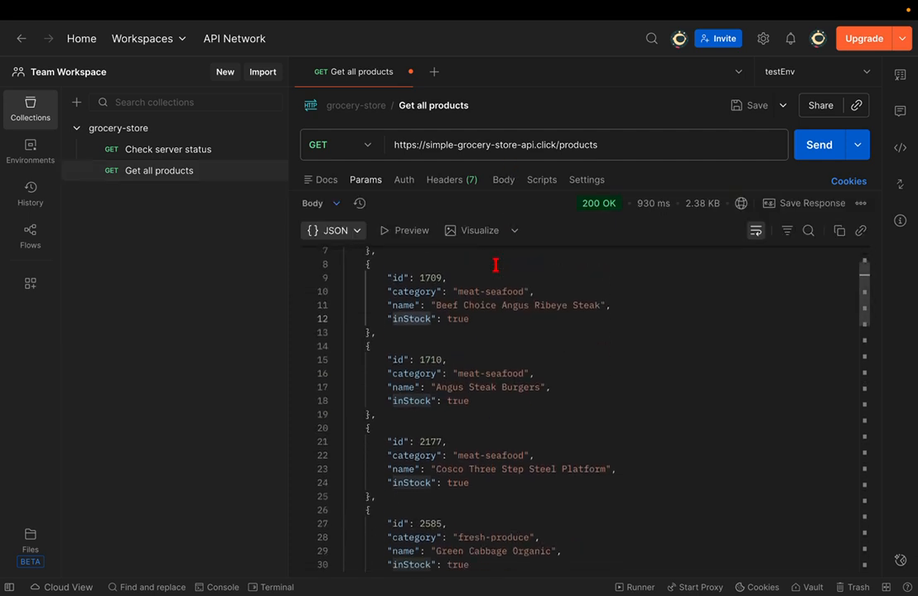
scroll(495, 266, down, 5)
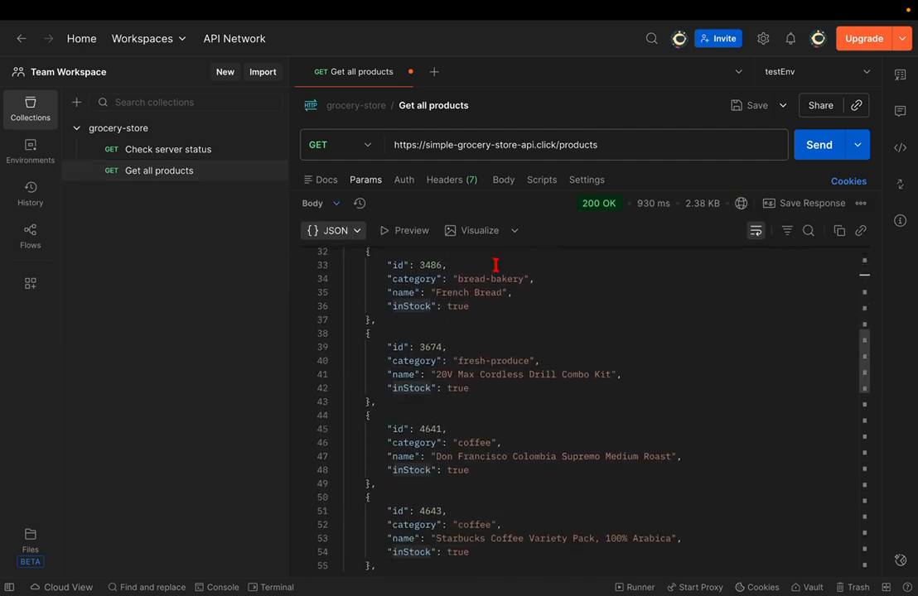
scroll(495, 265, down, 2)
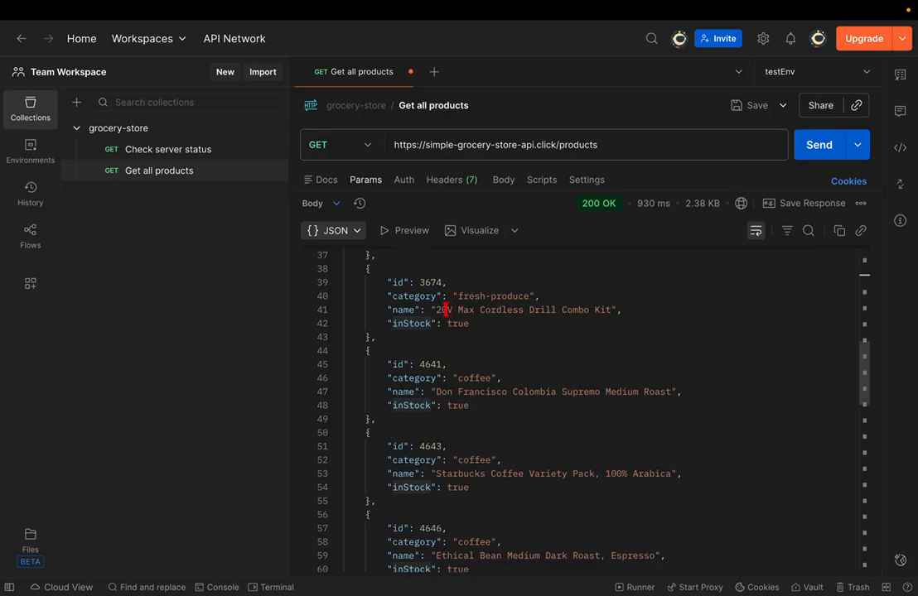
scroll(445, 309, up, 10)
scroll(445, 309, down, 20)
scroll(445, 309, up, 4)
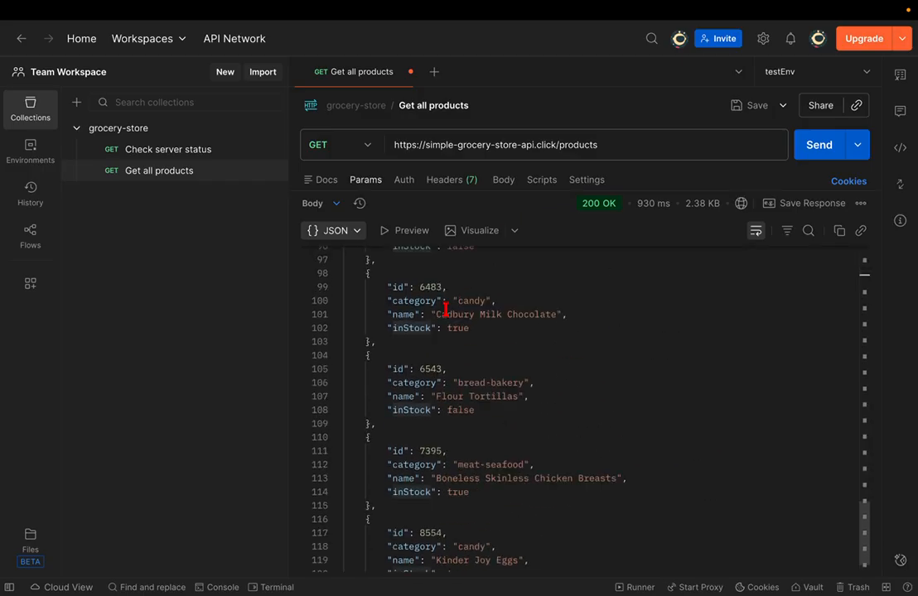
scroll(445, 309, up, 20)
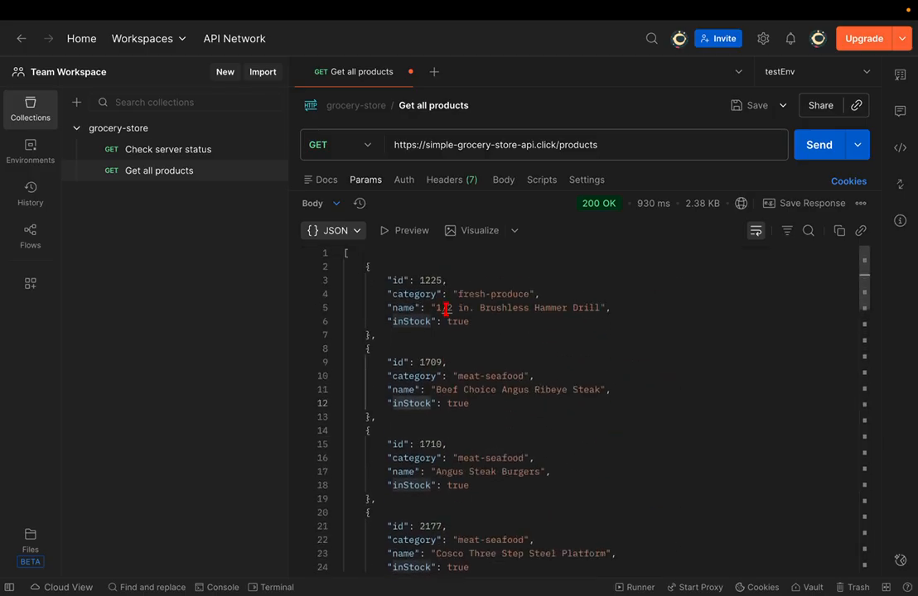
- Note Green Cabbage Organic's id 2585, then add a new request to the grocery-store collection
scroll(446, 309, down, 5)
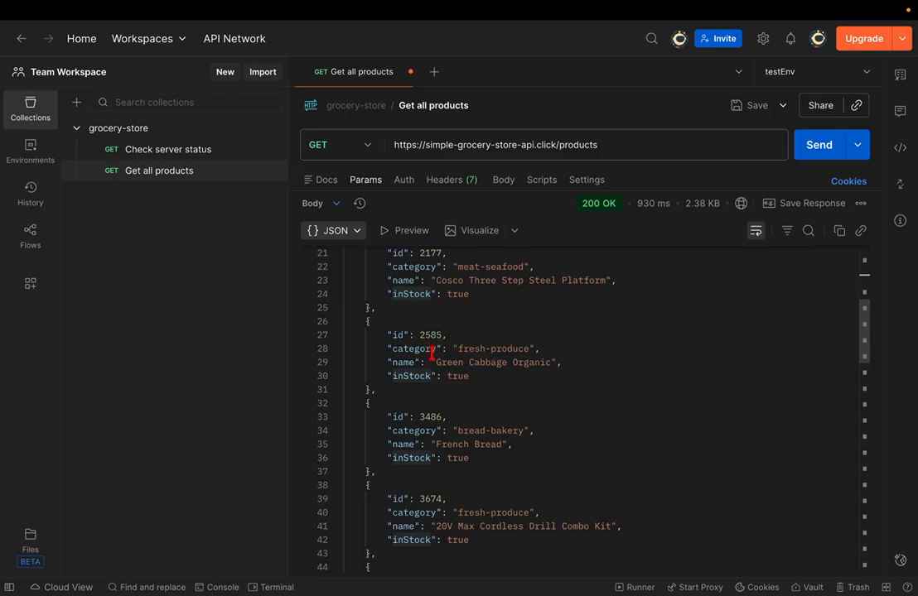
drag(436, 363, 550, 363)
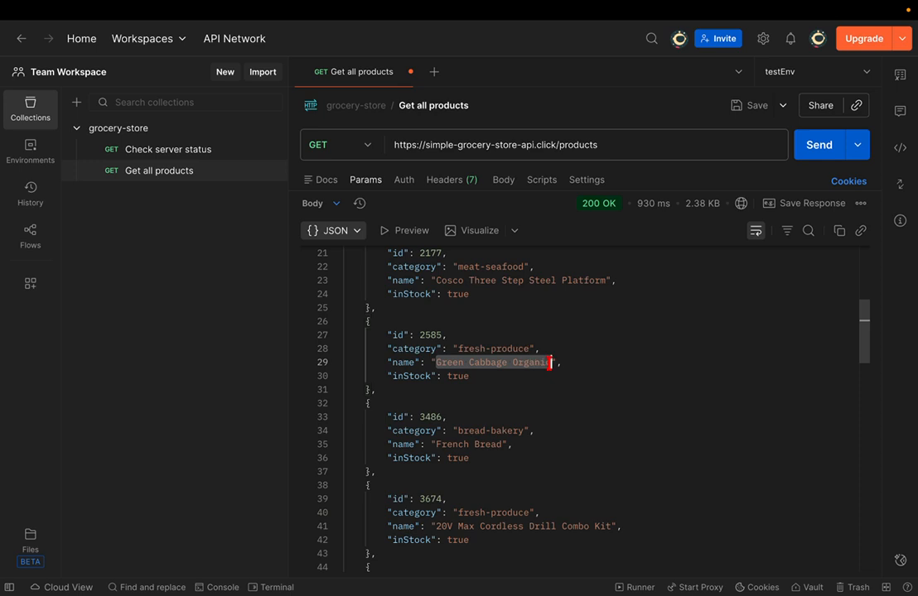
click(469, 376)
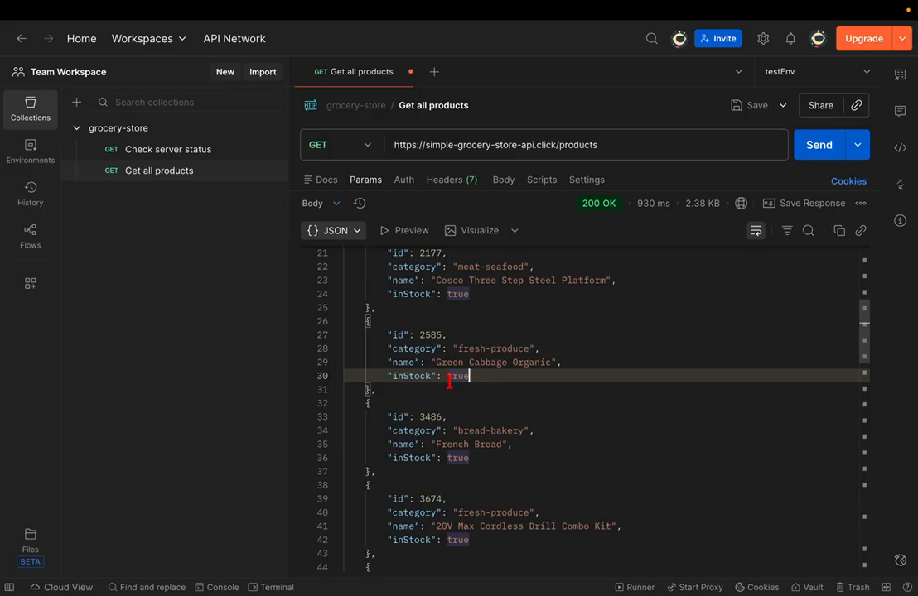
double_click(430, 335)
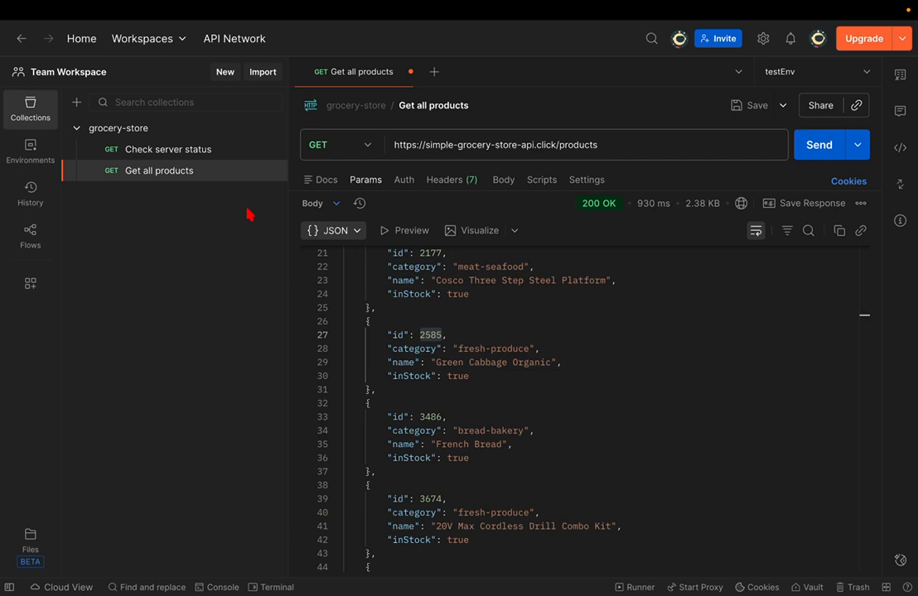
click(236, 128)
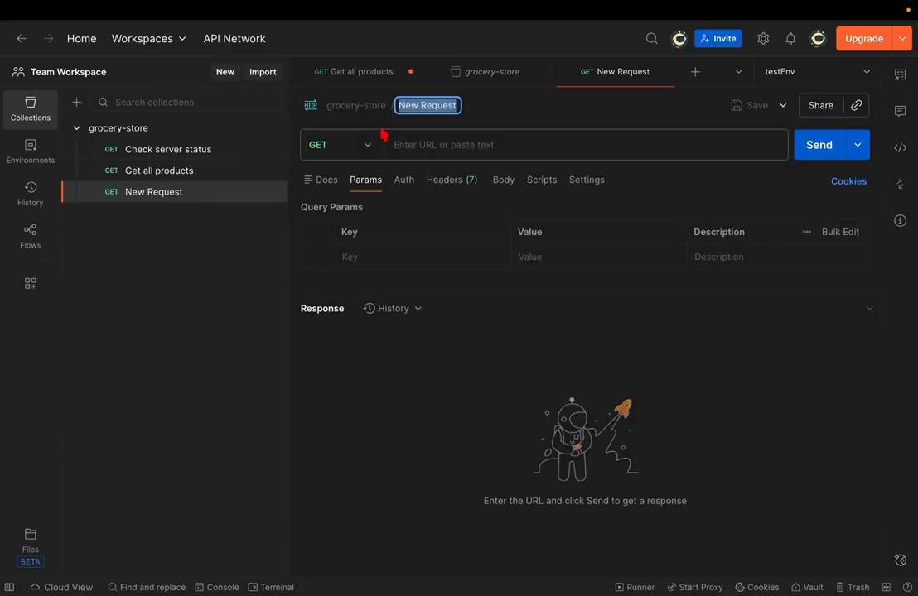
- Rename the new request to 'Get a single procut'
click(213, 172)
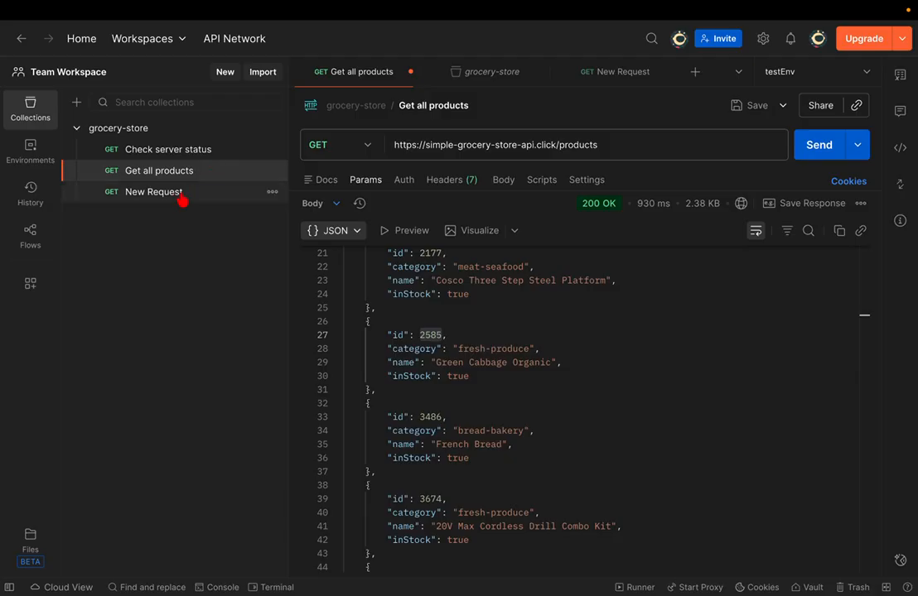
click(180, 194)
click(414, 110)
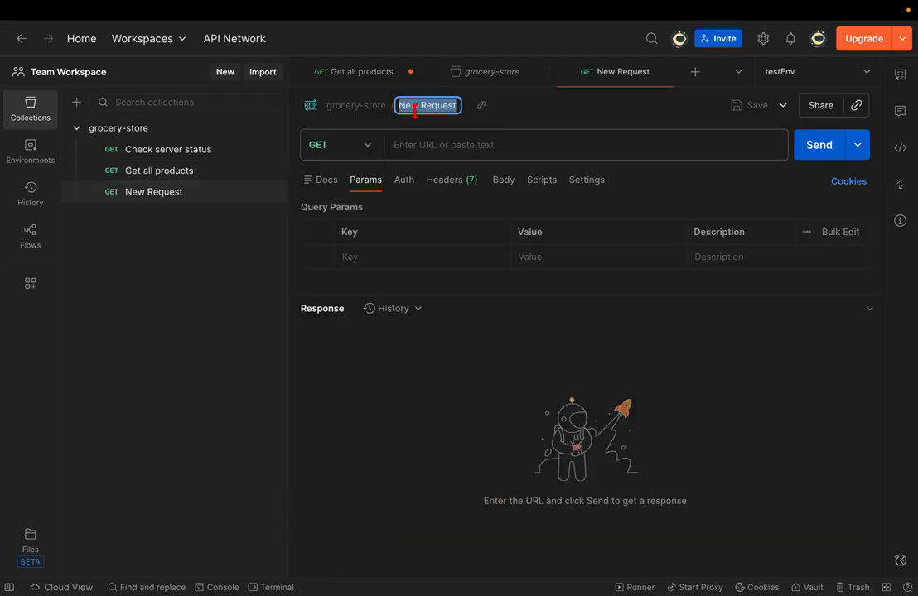
text(Get )
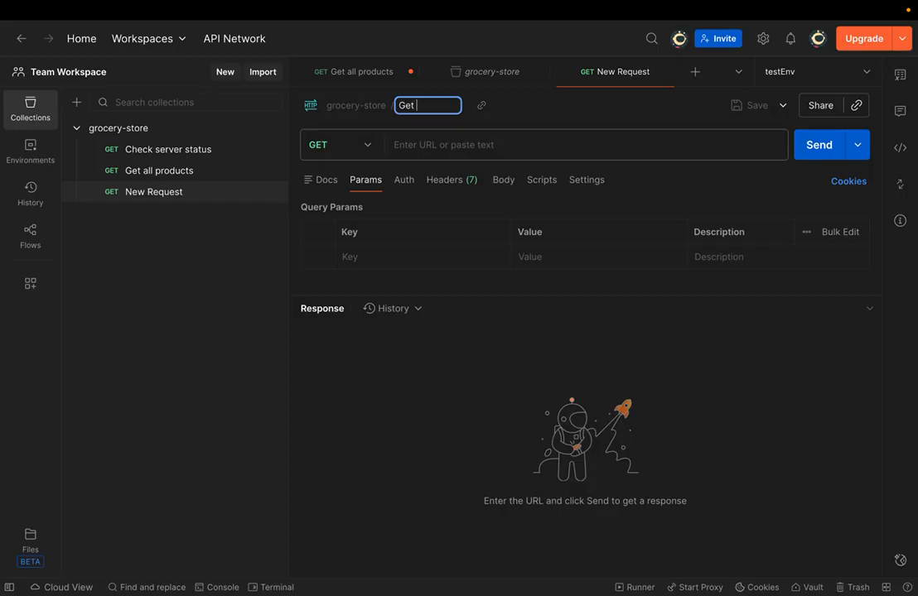
text(a single procut)
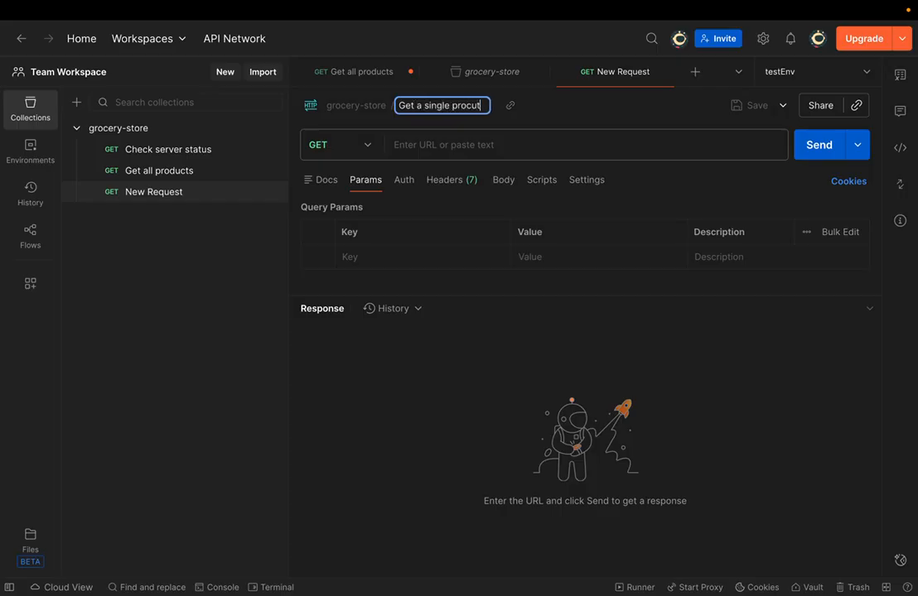
key(Return)
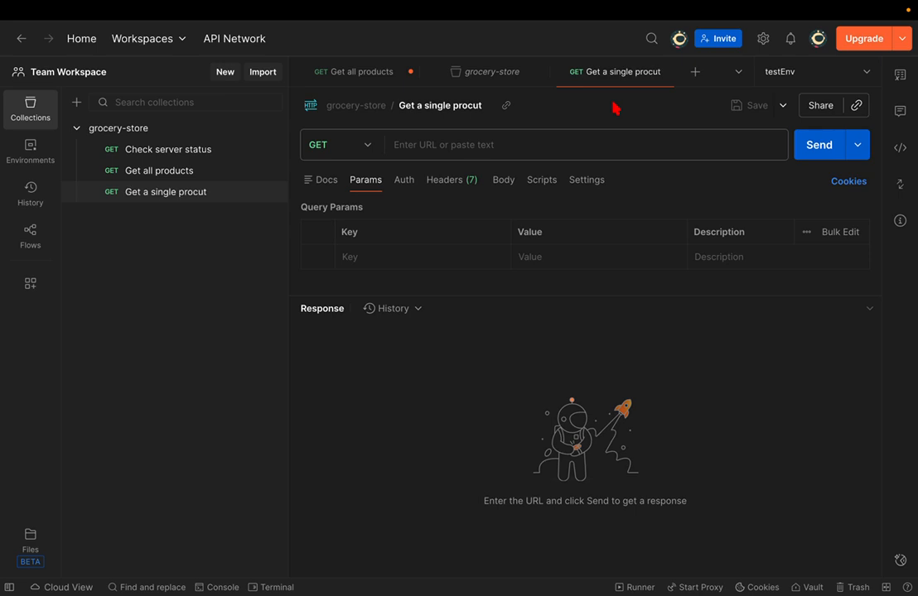
click(547, 142)
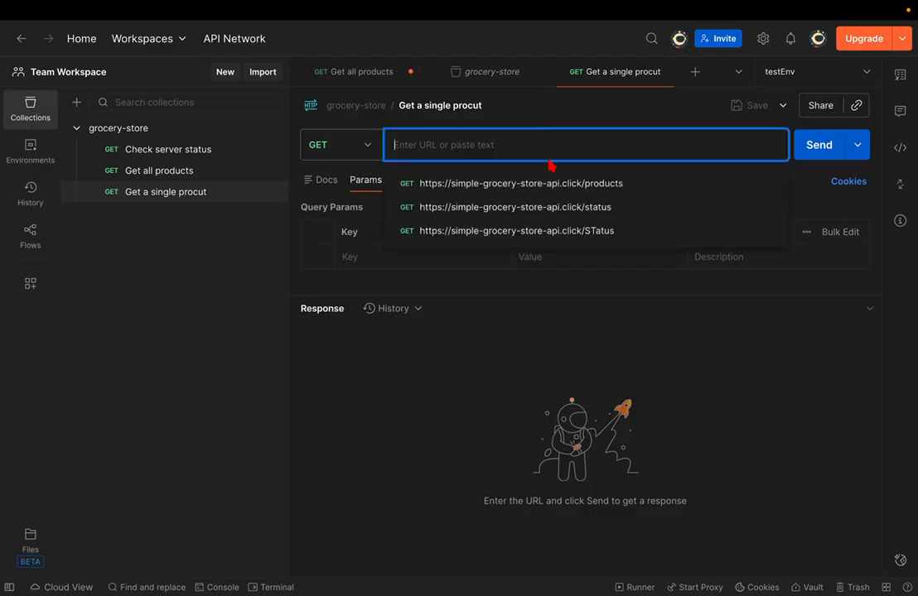
click(539, 184)
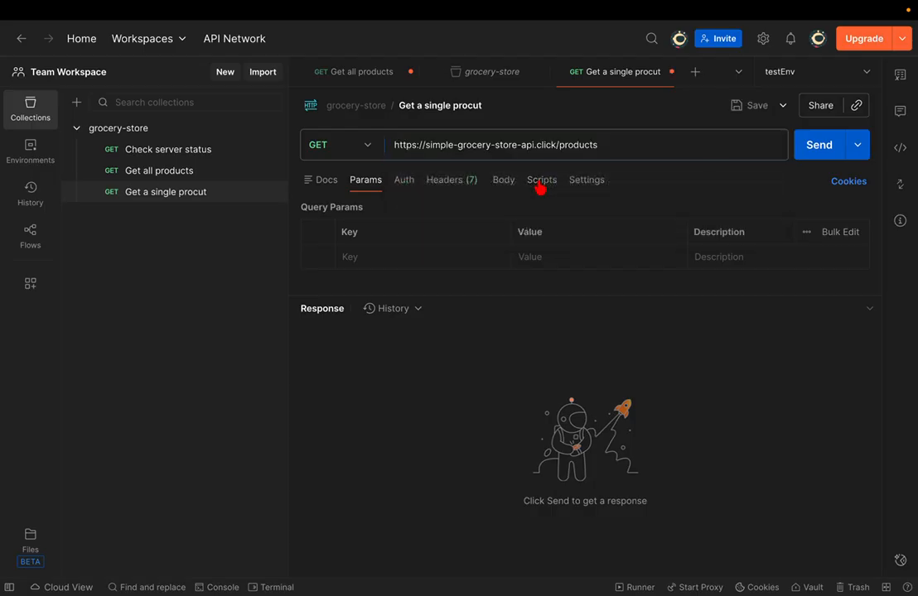
click(629, 145)
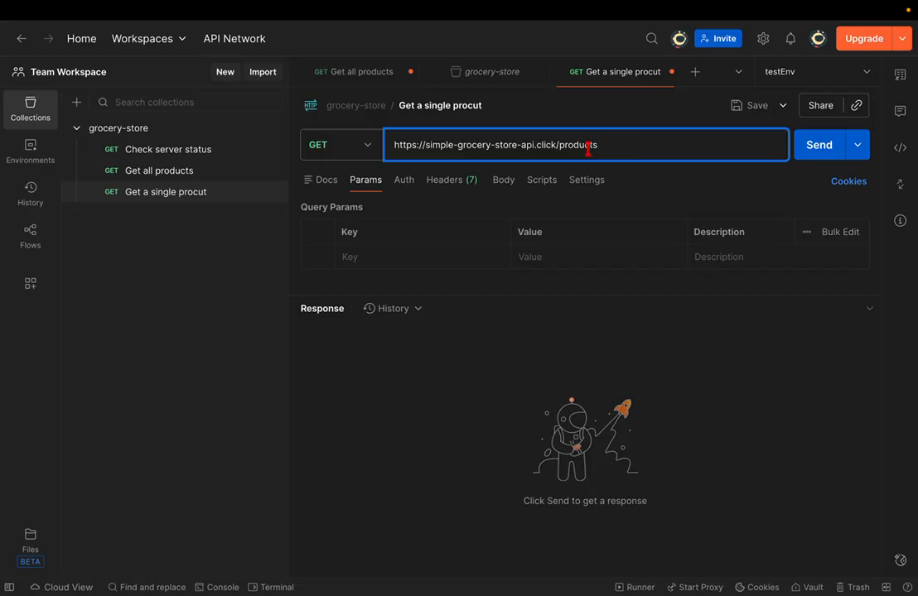
key(ctrl+Right)
- Find the Get a product docs and select :productId in GET /products/:productId
scroll(461, 217, up, 10)
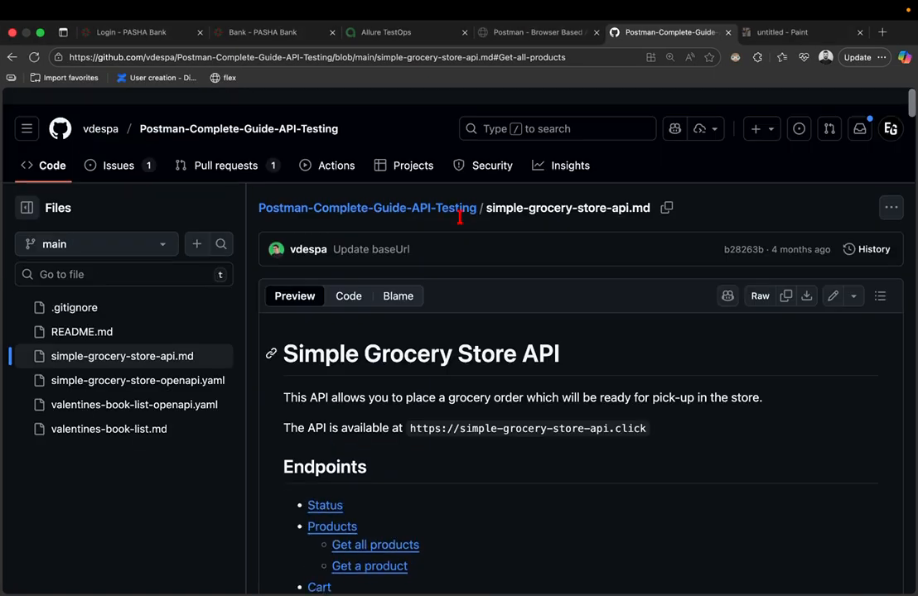
scroll(460, 225, down, 5)
click(392, 214)
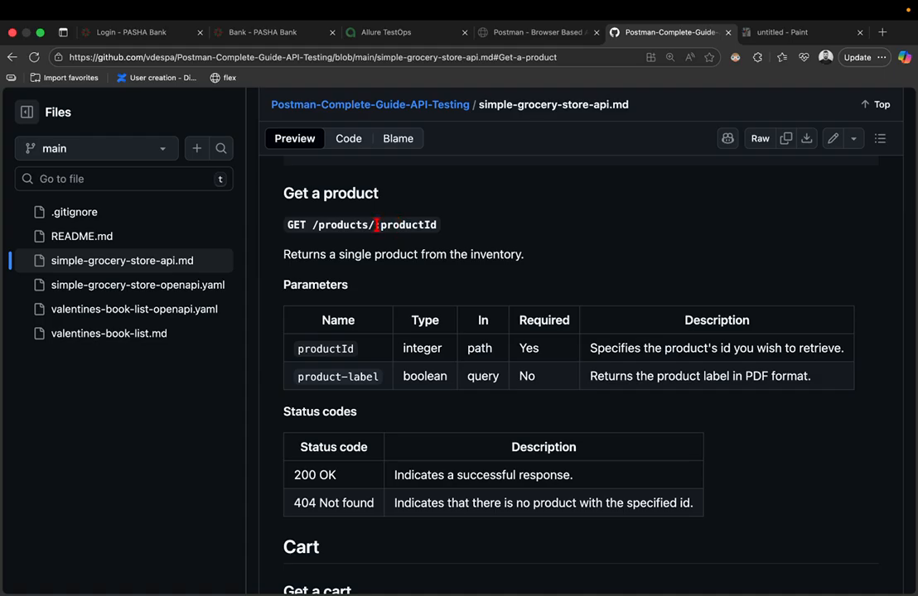
drag(375, 225, 437, 234)
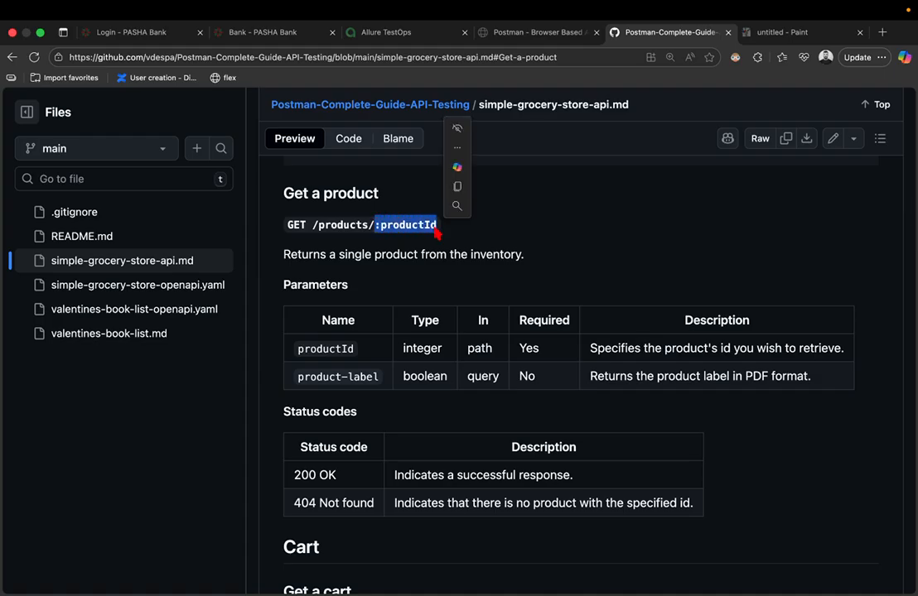
key(ctrl+Left)
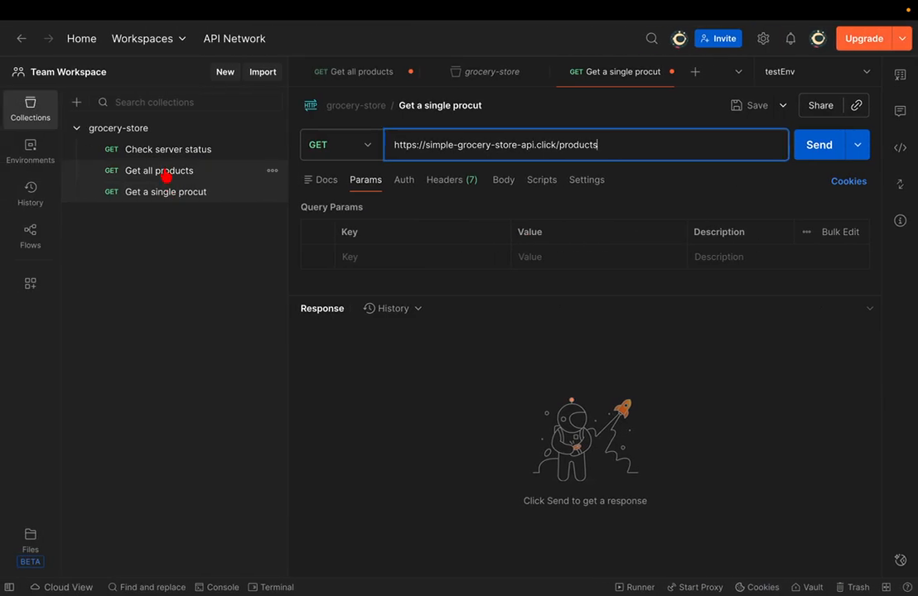
- Reopen Get a single procut and append /productid to its URL
click(165, 170)
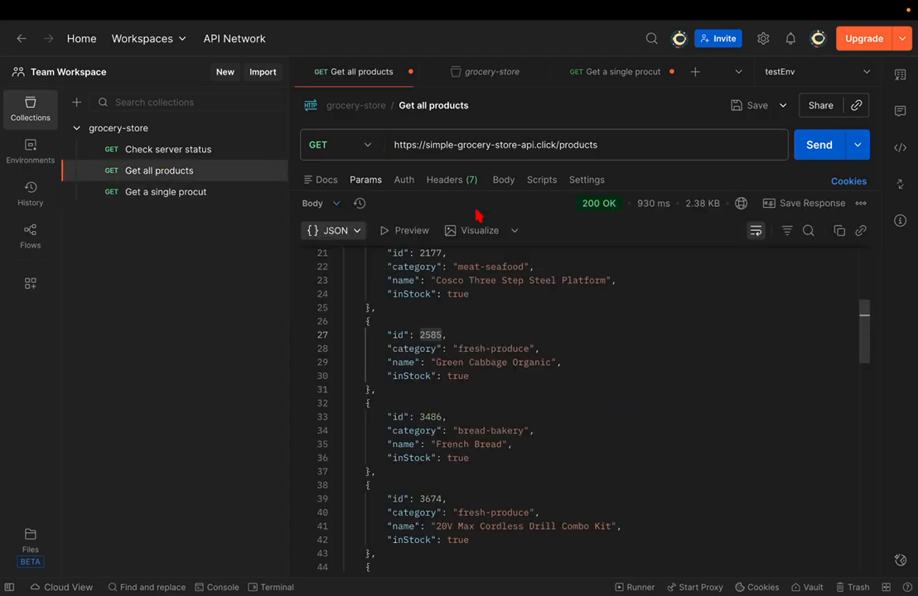
click(192, 193)
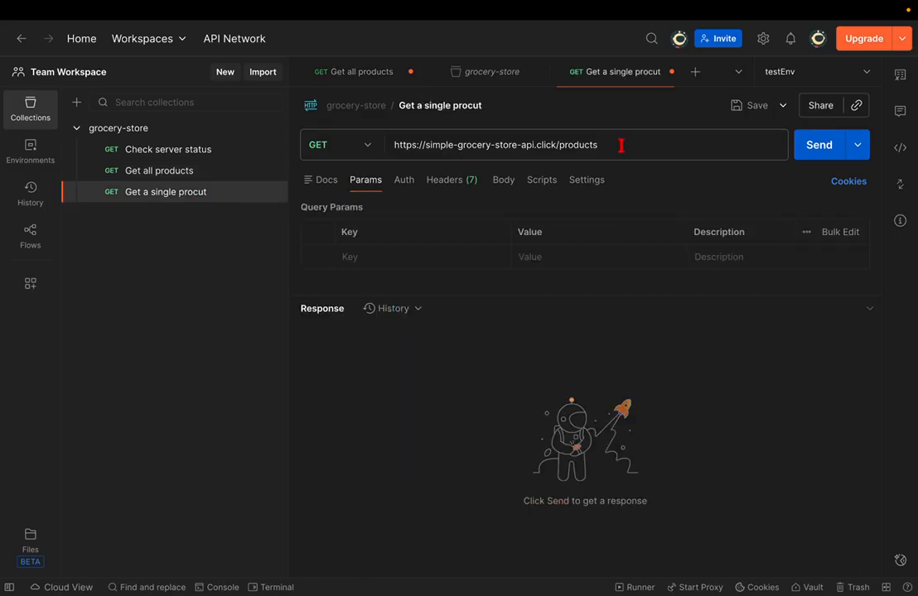
click(647, 143)
text(/prod)
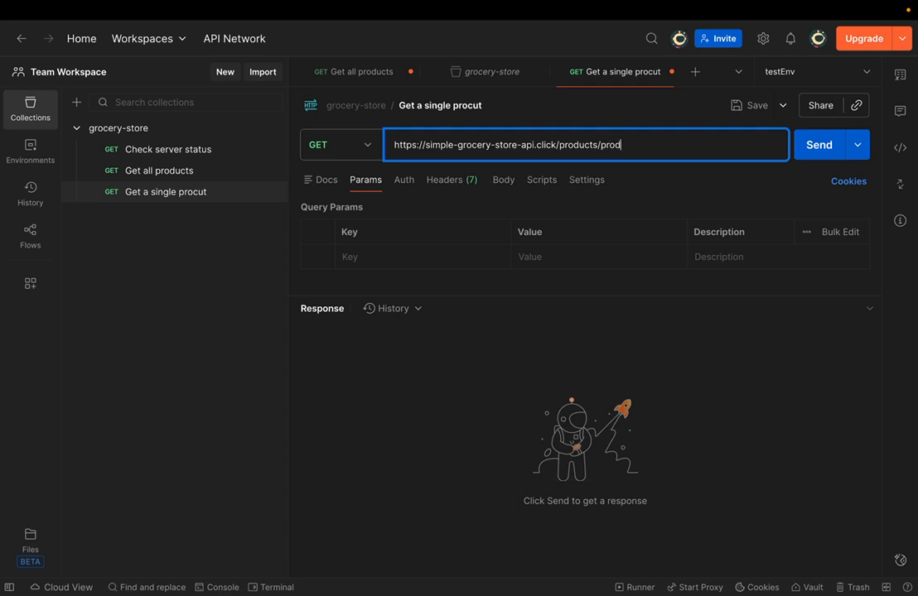
text(uc)
text(t)
text(id)
- Insert a colon so the URL ends /products/:productid, creating a productid path variable
text(:)
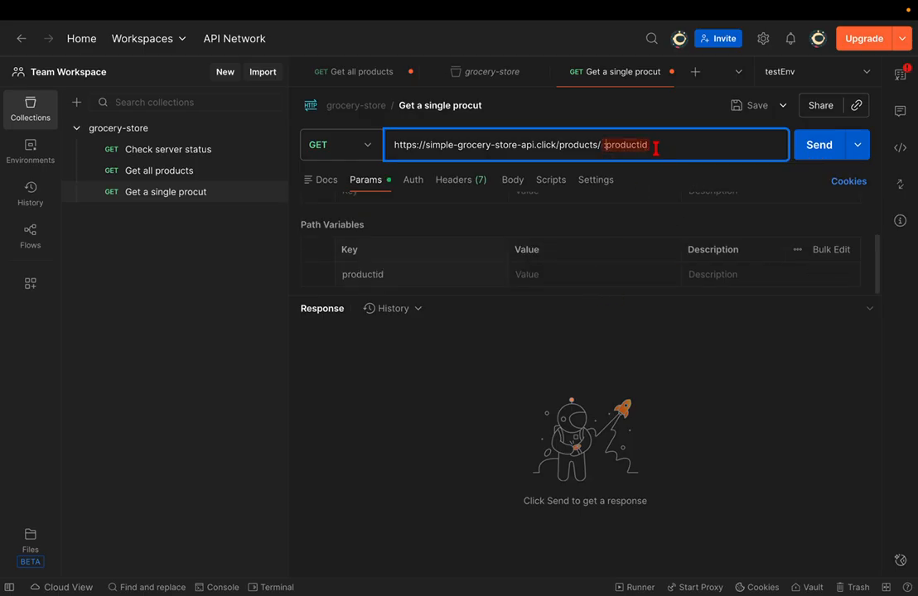
key(BackSpace)
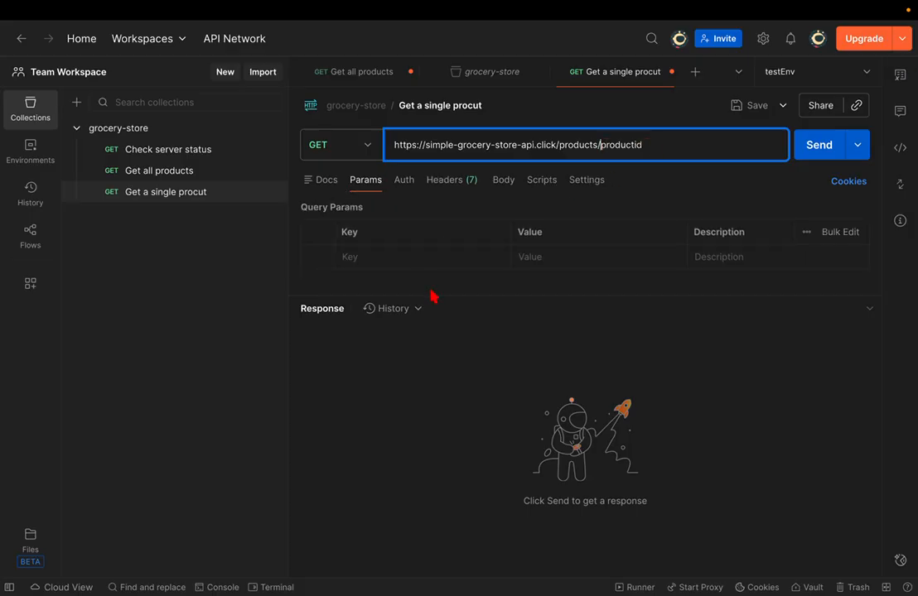
drag(441, 297, 446, 448)
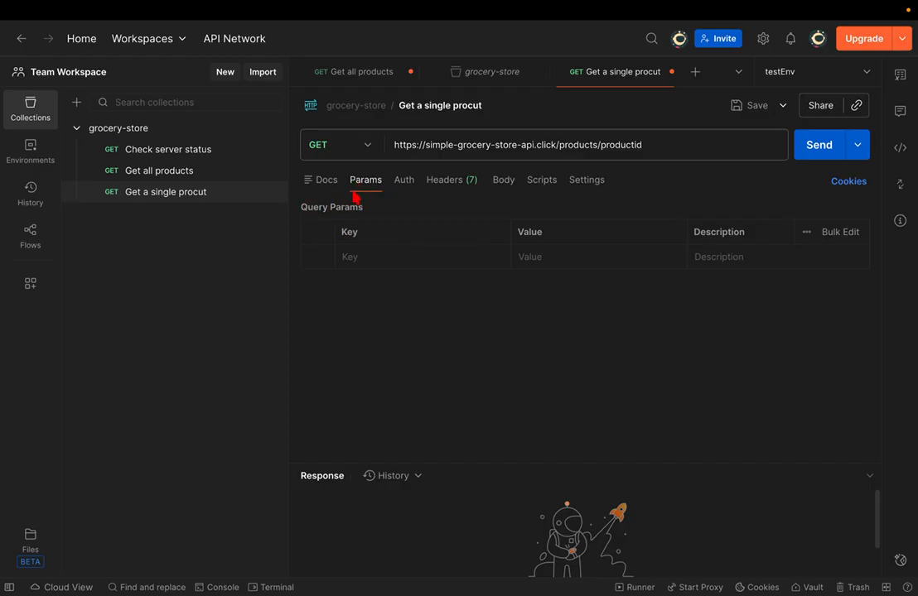
click(599, 145)
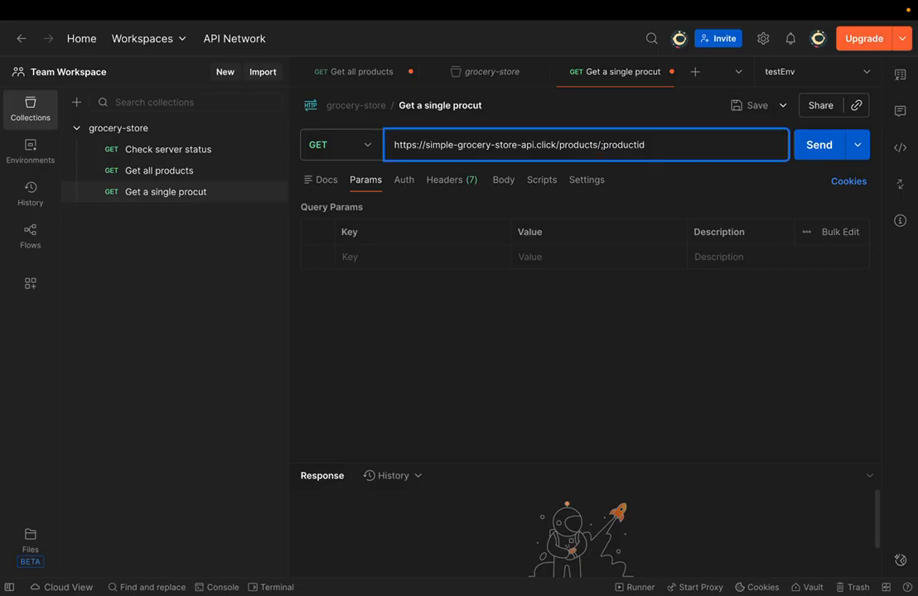
key(BackSpace)
text(:)
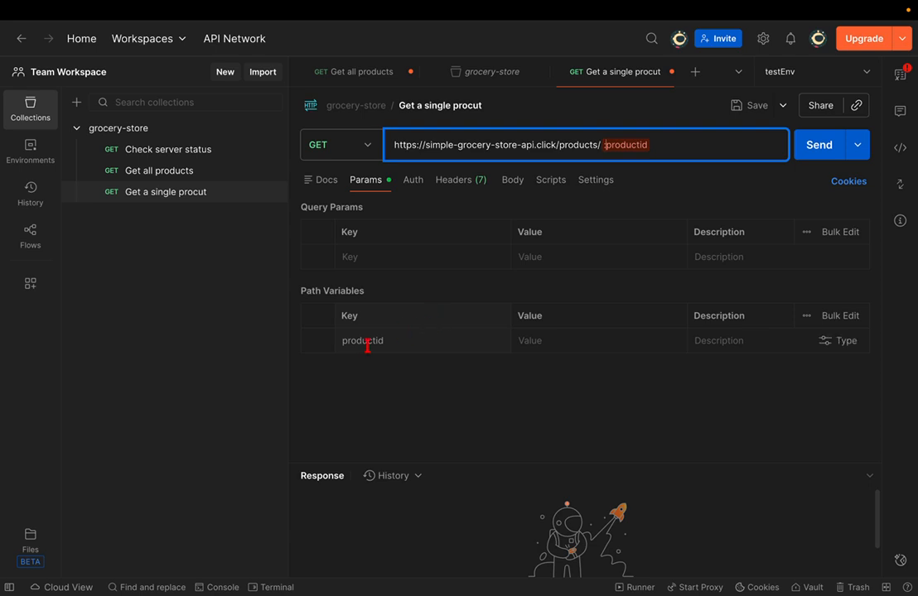
mouse_move(631, 148)
- Copy id 2585 from Get all products and enter it as the productid value
click(160, 170)
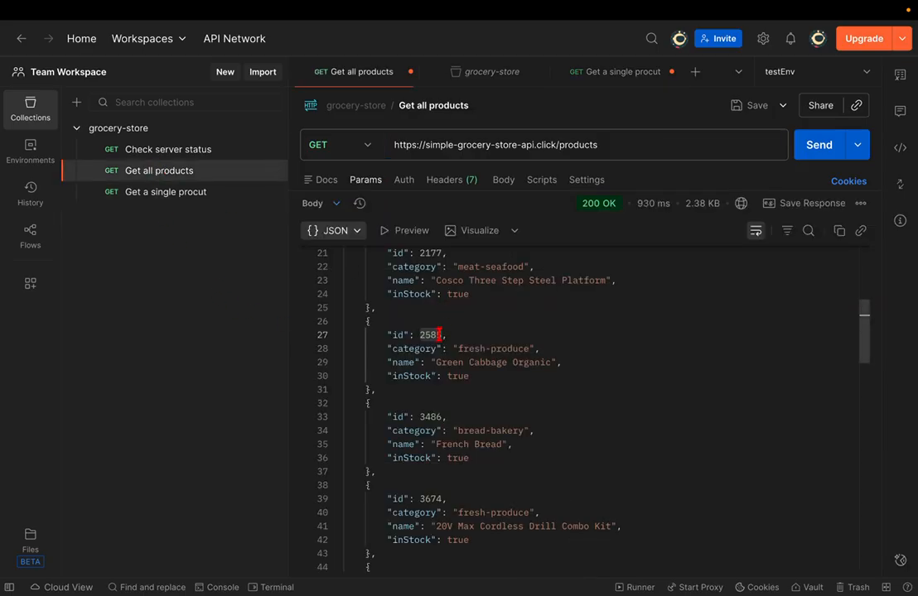
drag(425, 335, 437, 349)
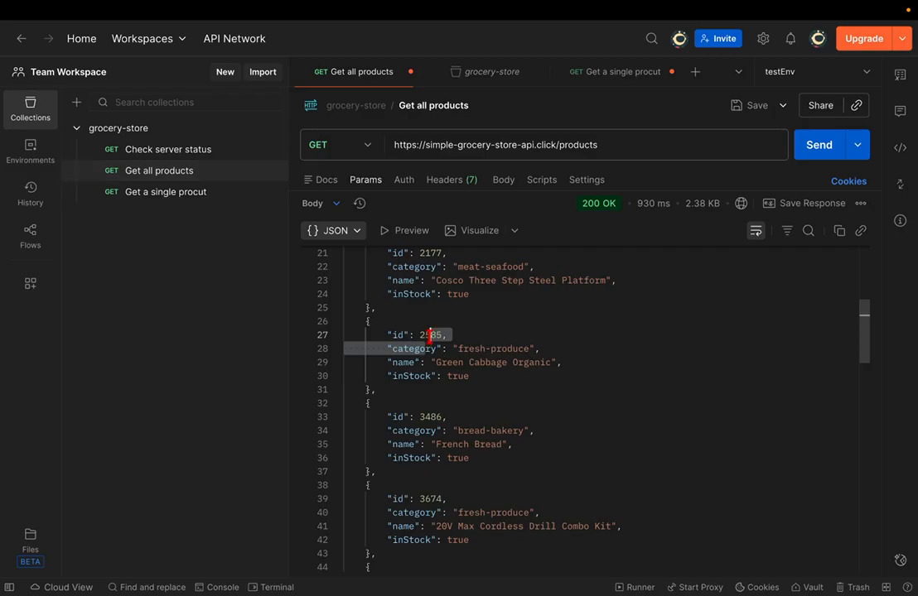
double_click(429, 334)
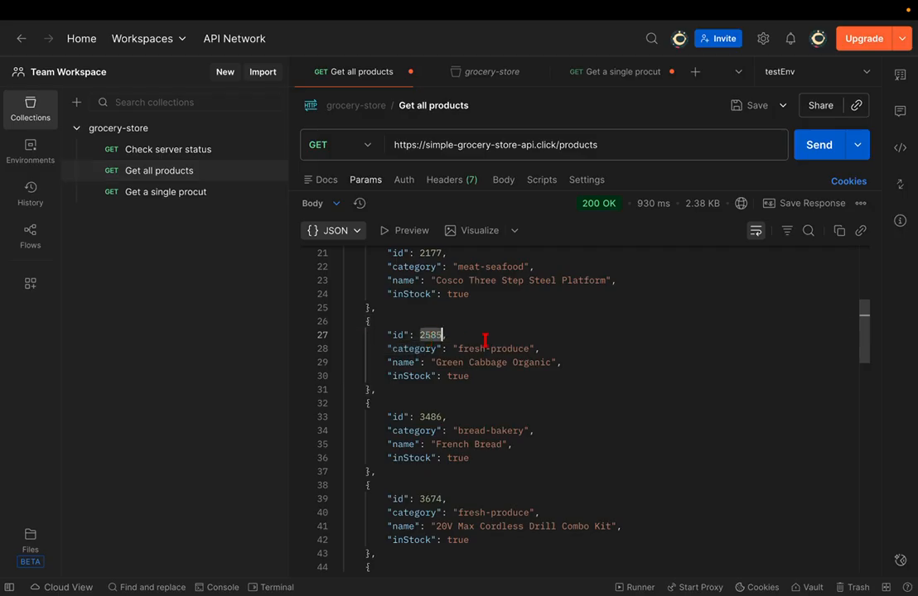
click(206, 194)
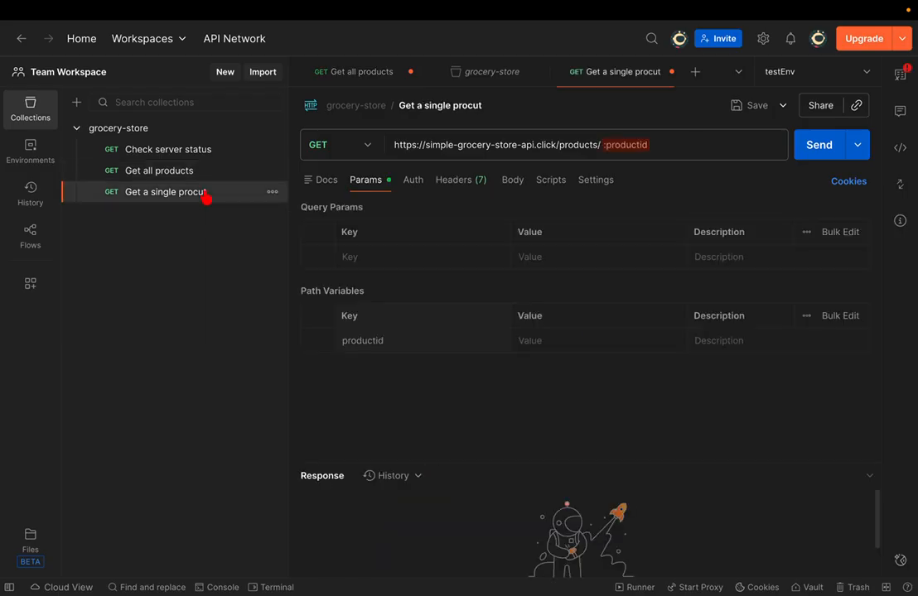
click(544, 338)
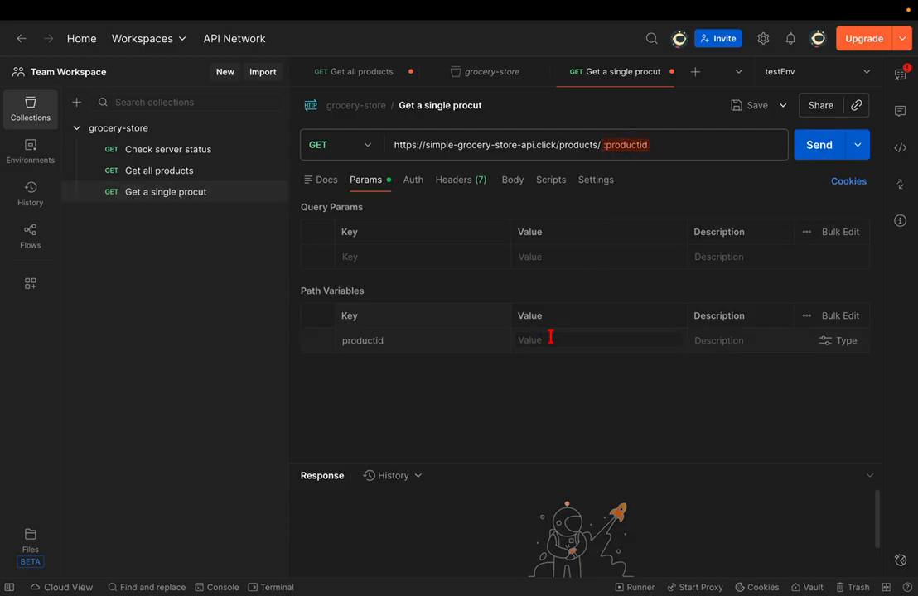
text(2585)
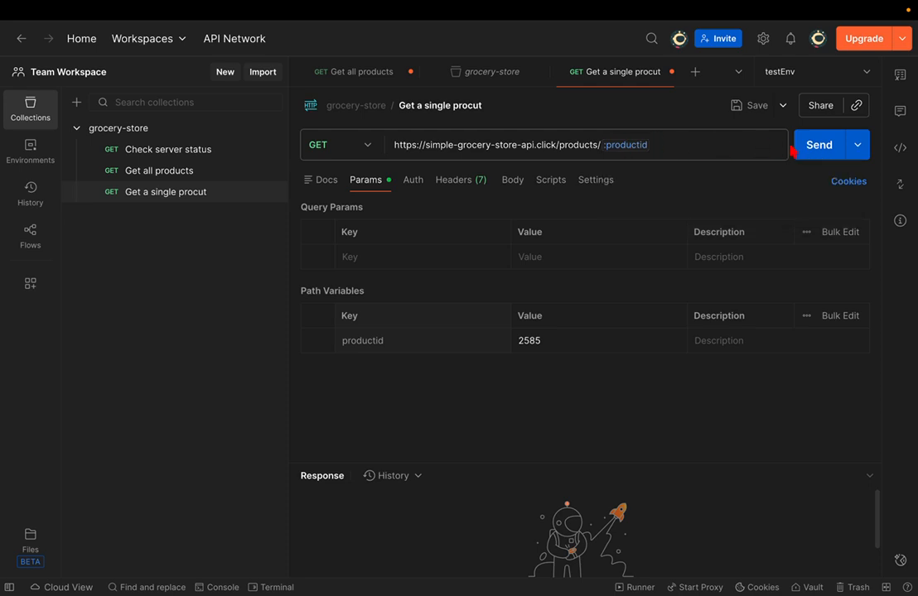
- Replace the hard-coded id in the URL with the :productid path variable
click(658, 152)
drag(657, 146, 603, 145)
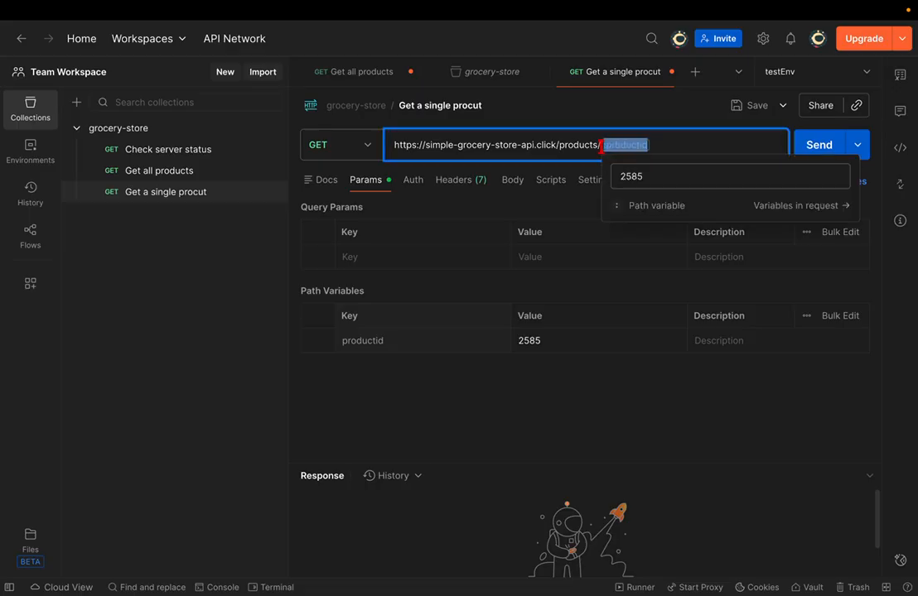
key(BackSpace)
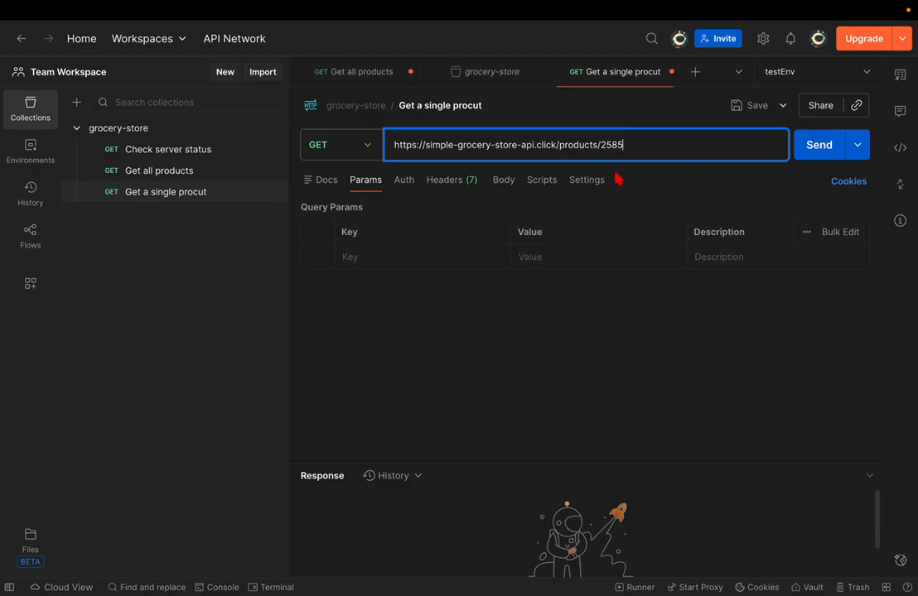
key(BackSpace)
key(BackSpace)
key(BackSpace)
key(BackSpace)
text(:productid)
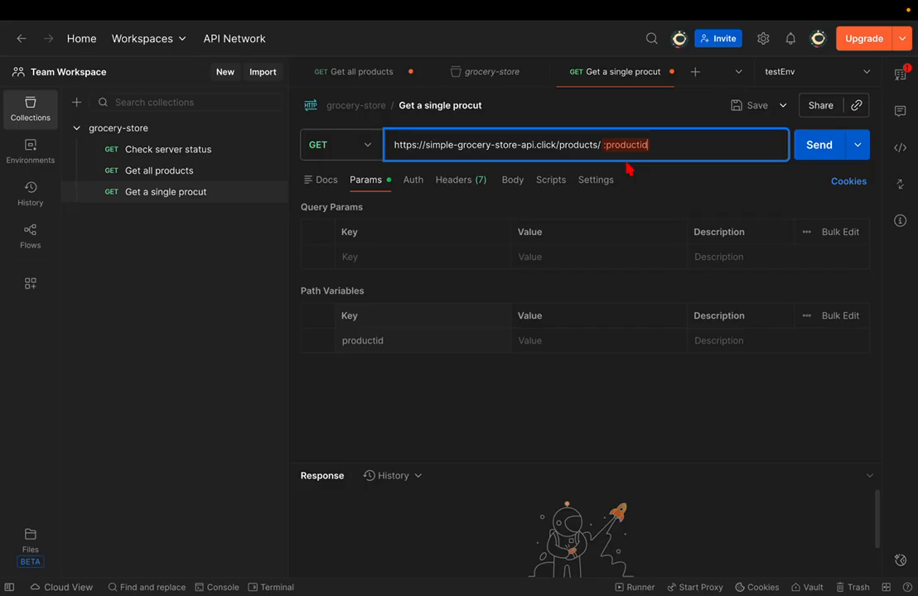
- Set productid to 2585 again and send the request, returning Green Cabbage Organic
click(568, 342)
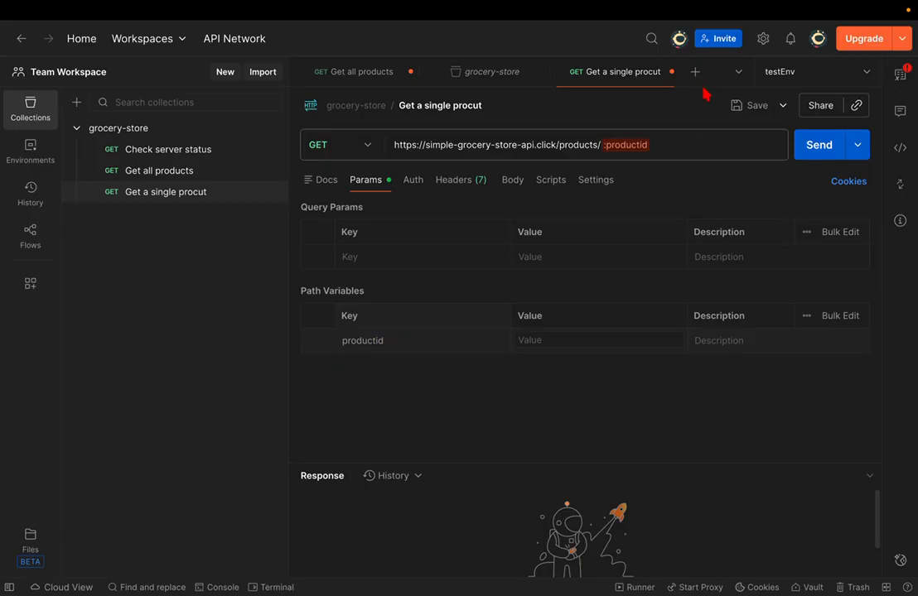
click(666, 141)
click(541, 338)
text(2585)
drag(551, 461, 550, 418)
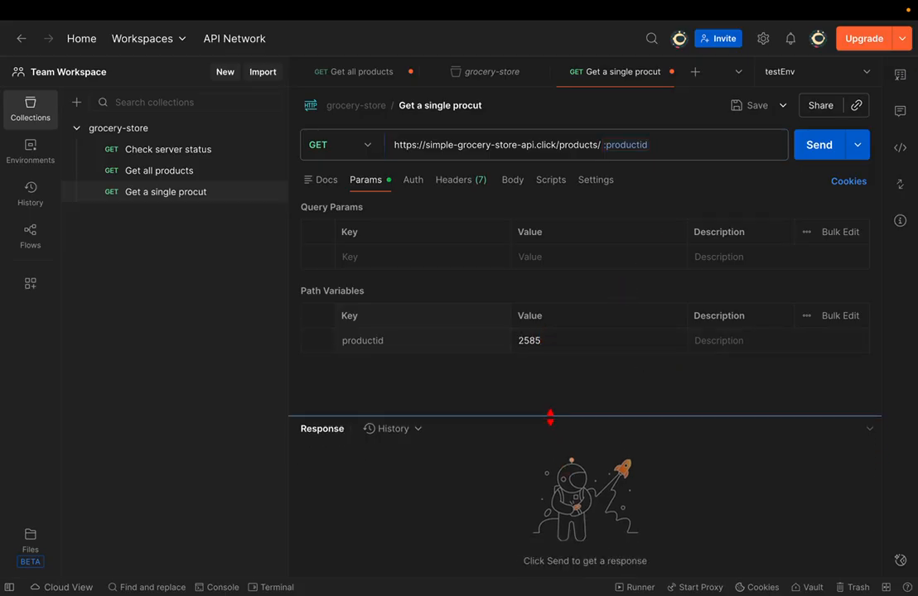
click(808, 146)
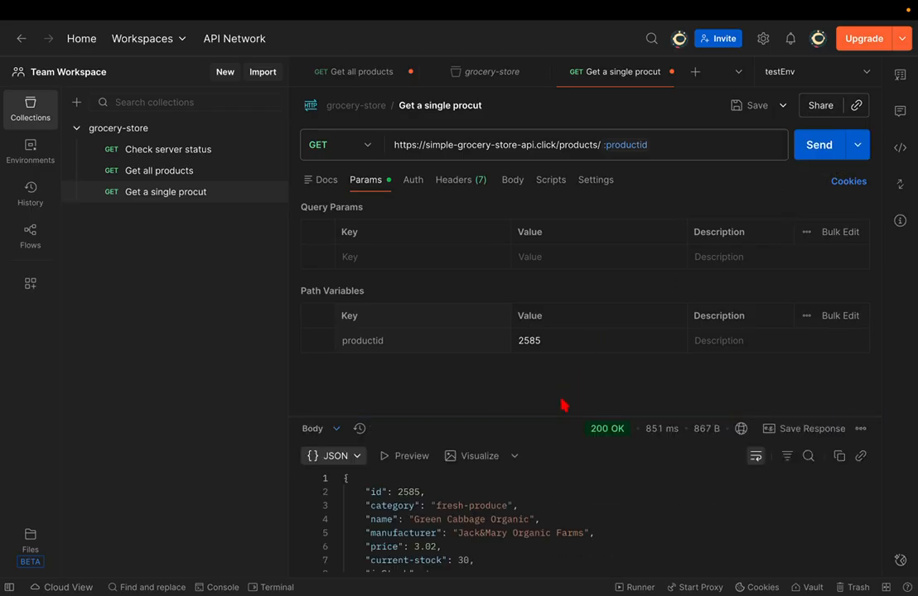
- Compare the responses and inspect the price and manufacturer fields of the single product
drag(557, 414, 584, 219)
click(187, 177)
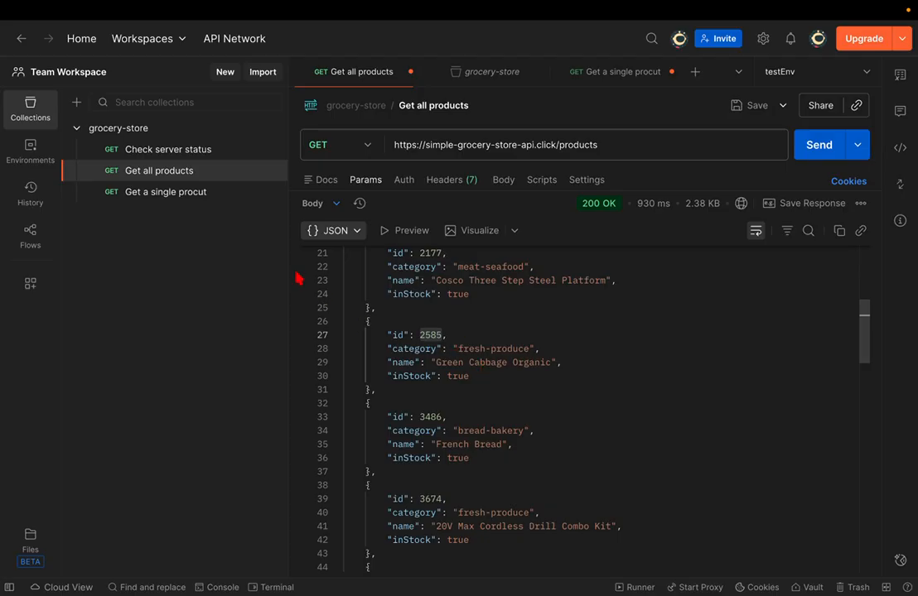
click(203, 197)
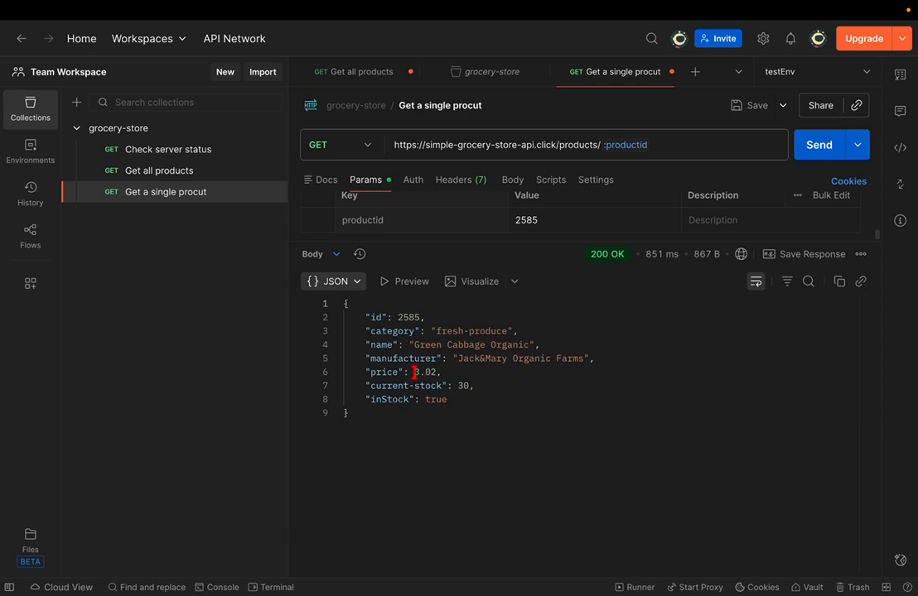
drag(414, 372, 460, 383)
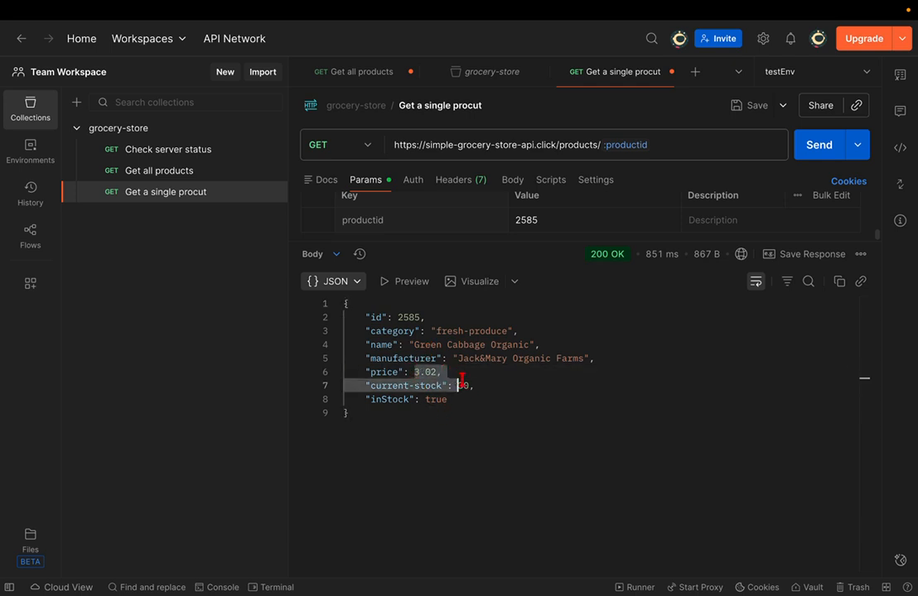
click(488, 399)
double_click(468, 386)
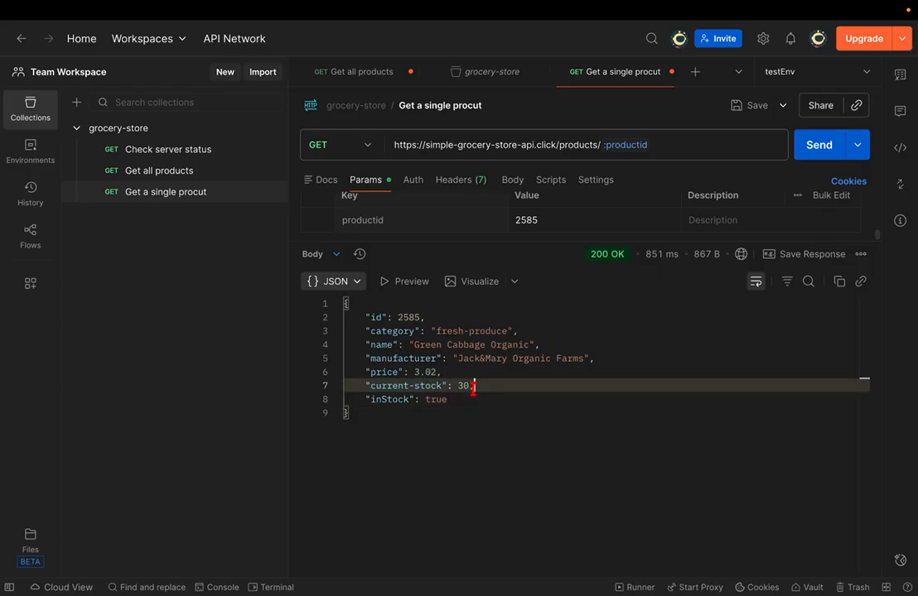
click(414, 358)
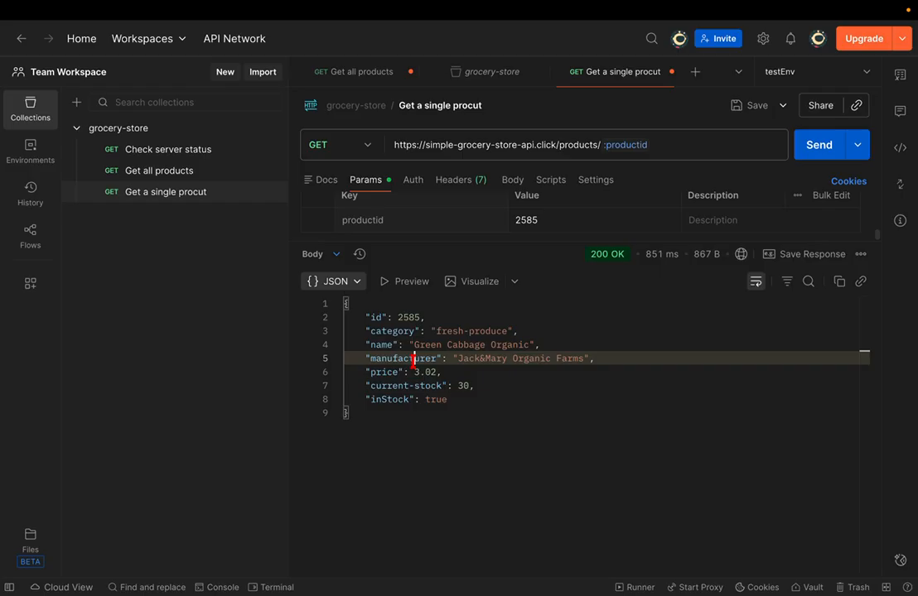
double_click(413, 359)
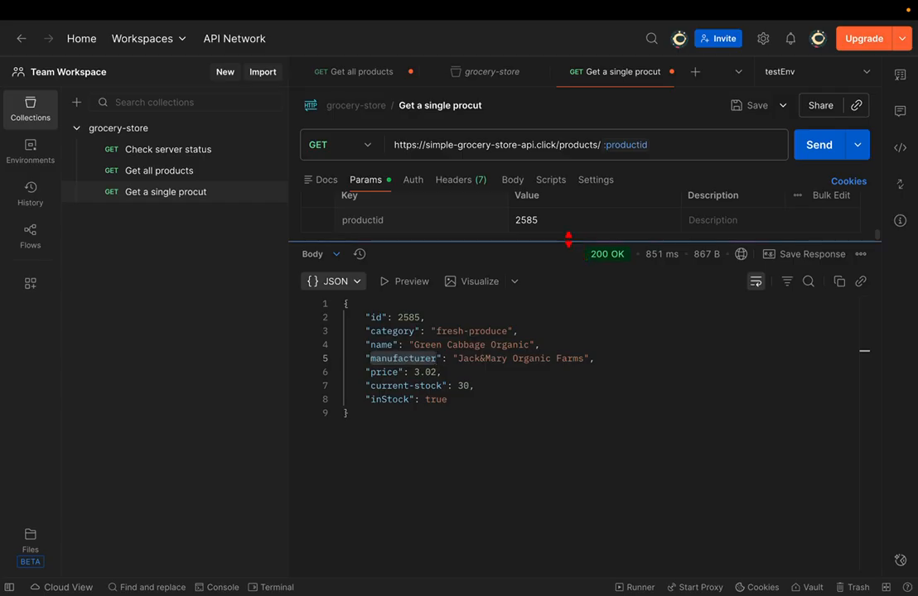
- Show Path Variables, save the single-product request, and close the grocery-store overview tab
drag(564, 240, 554, 290)
key(ctrl+s)
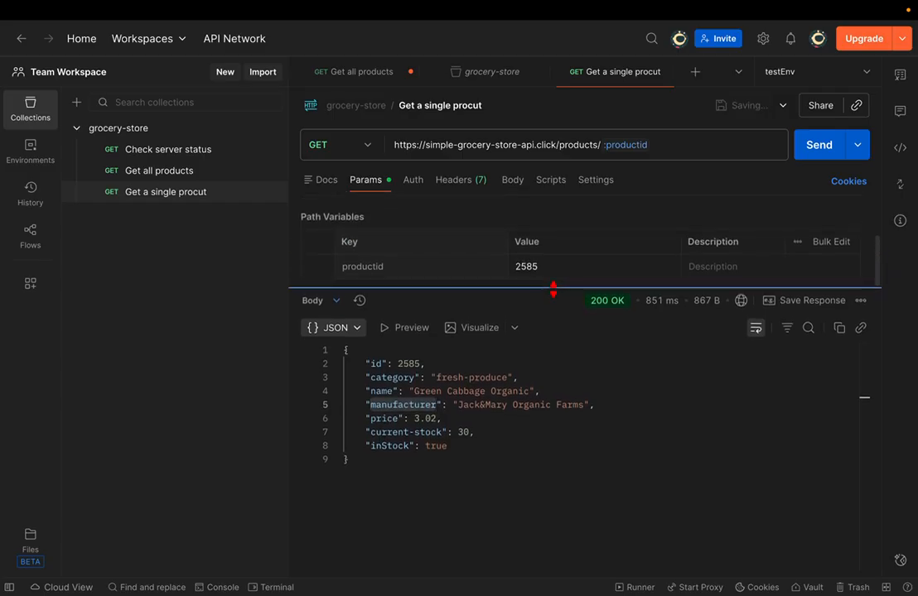
click(381, 78)
click(609, 82)
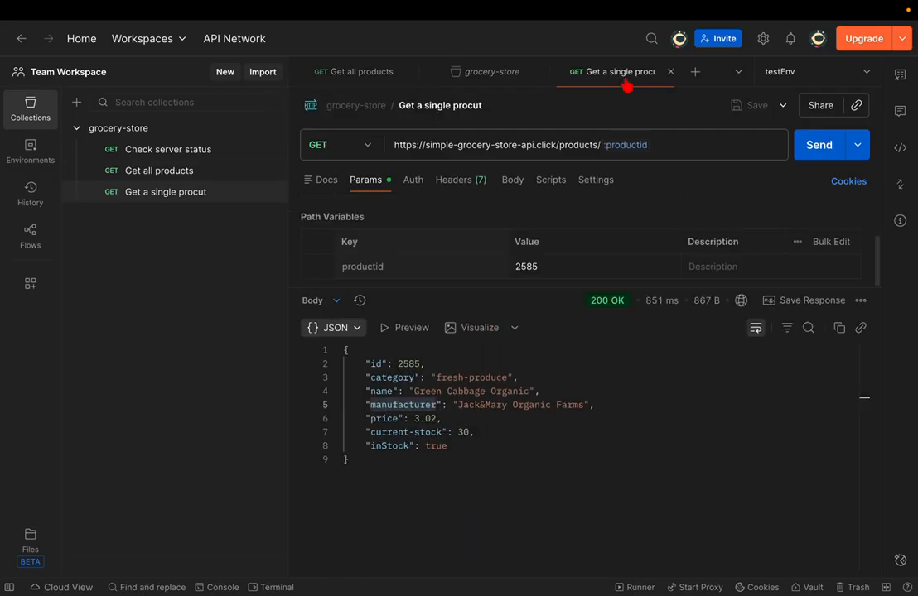
click(538, 72)
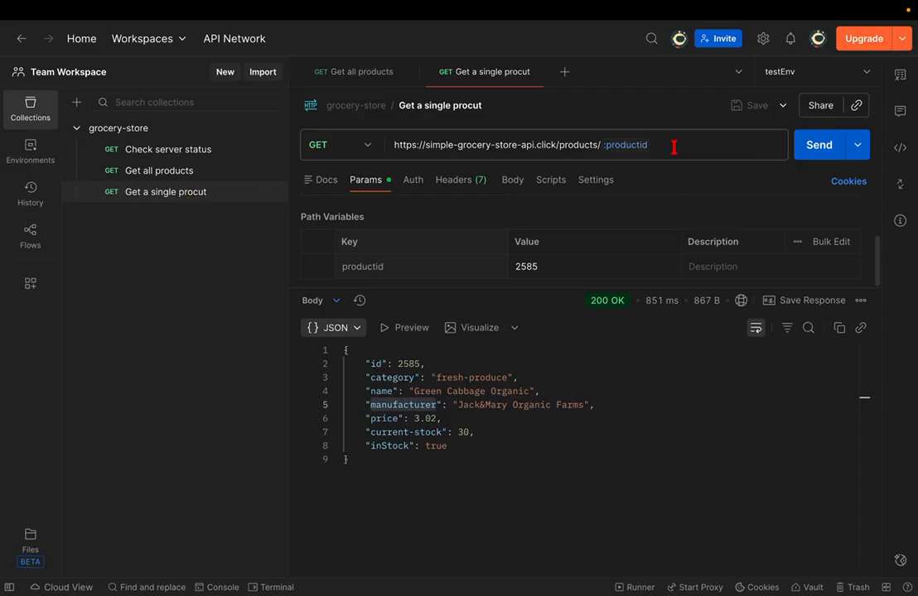
- Edit and restore the :productid name in the URL, then save the request again
click(504, 365)
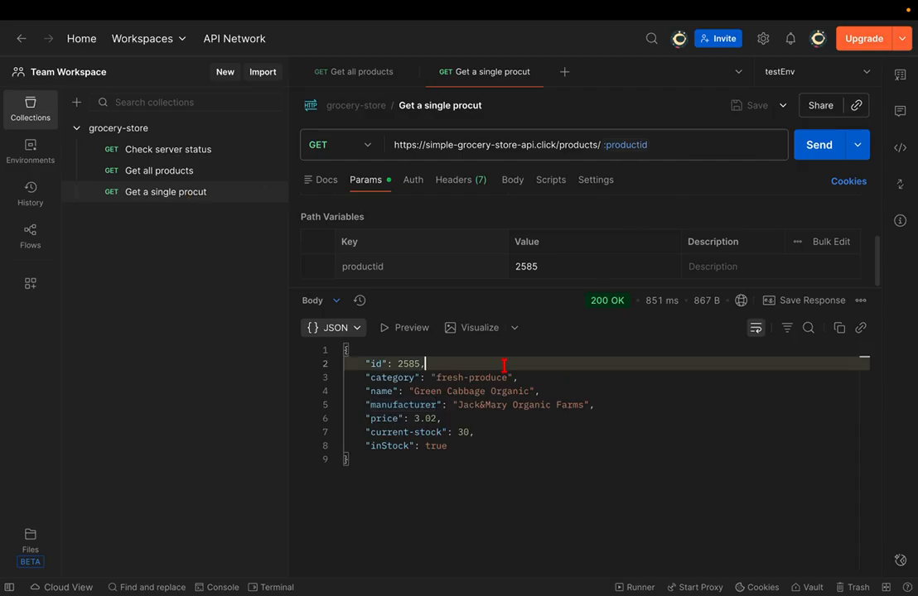
mouse_move(624, 145)
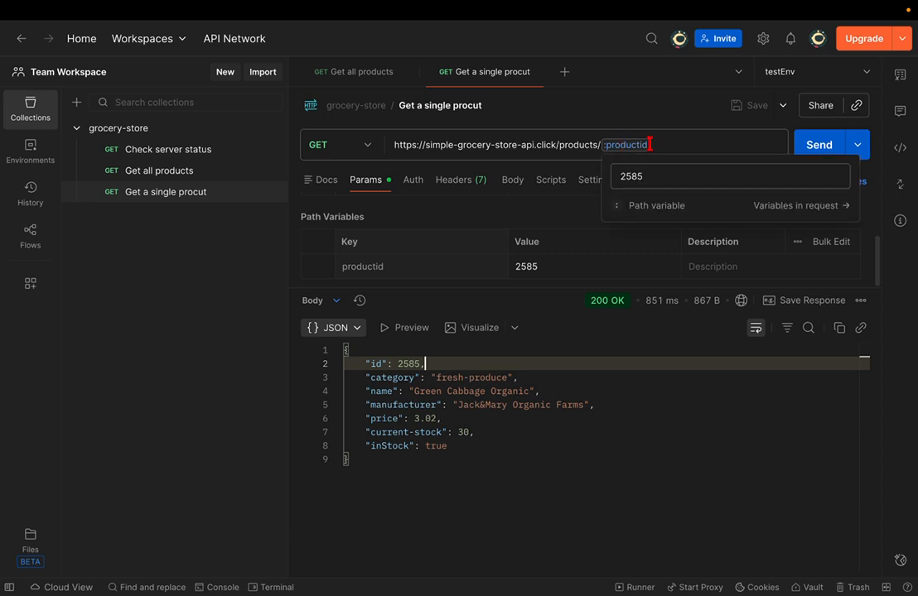
click(651, 145)
text(d)
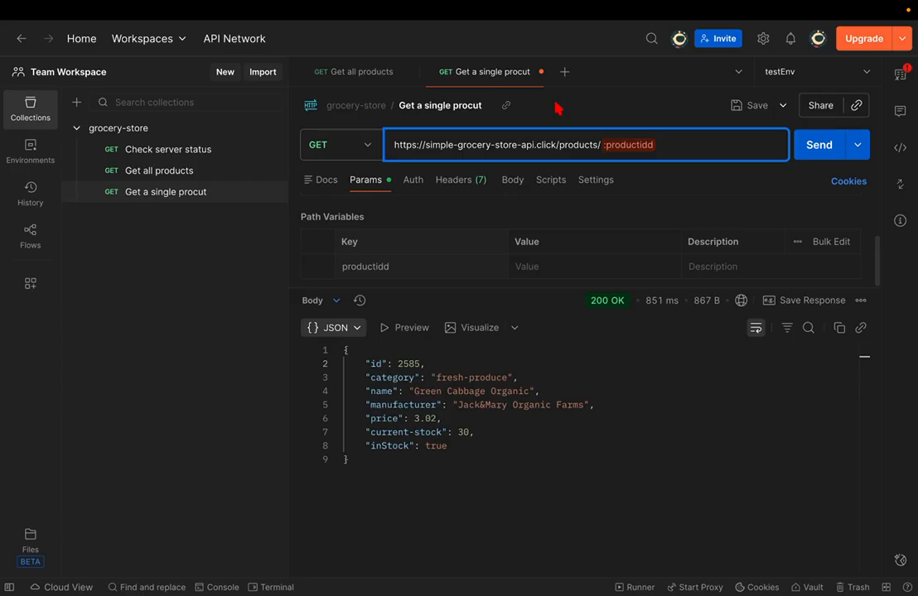
key(BackSpace)
key(ctrl+s)
- Switch on Autosave in Postman's General settings and close the Settings window
click(763, 39)
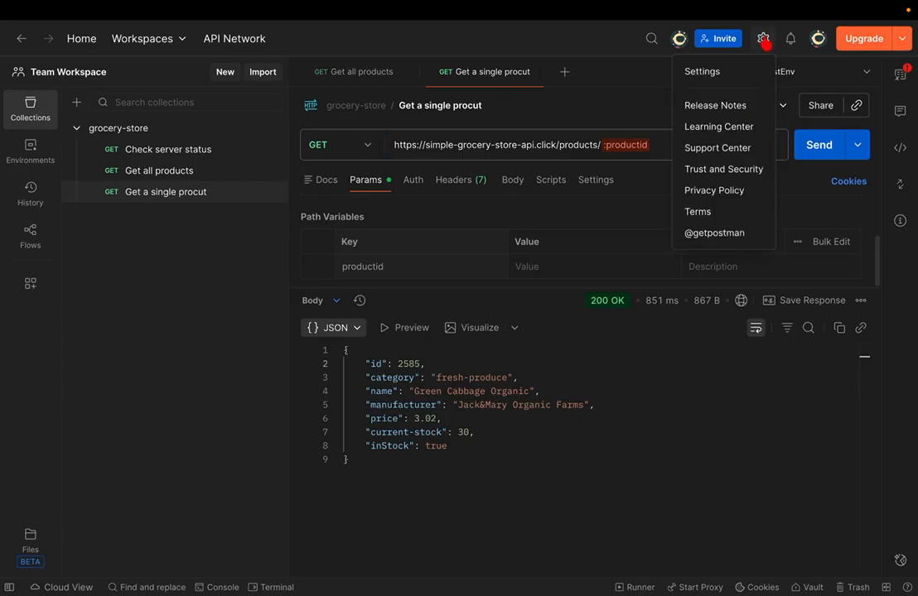
click(711, 76)
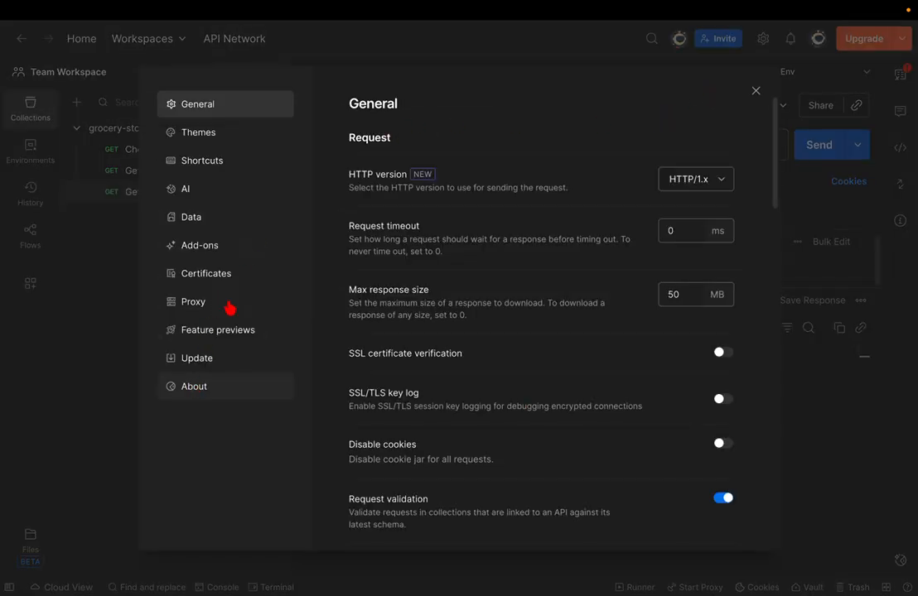
scroll(557, 279, down, 1)
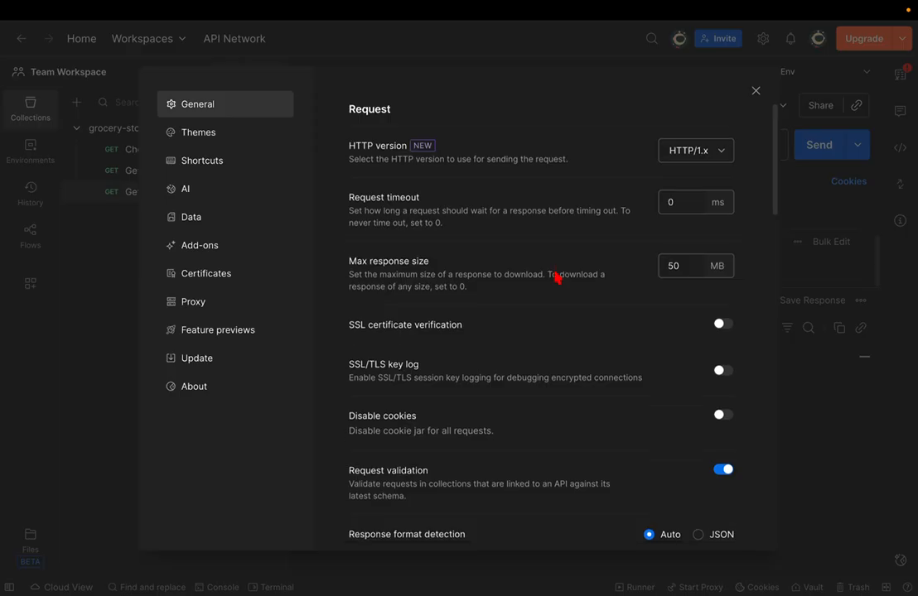
scroll(557, 278, down, 15)
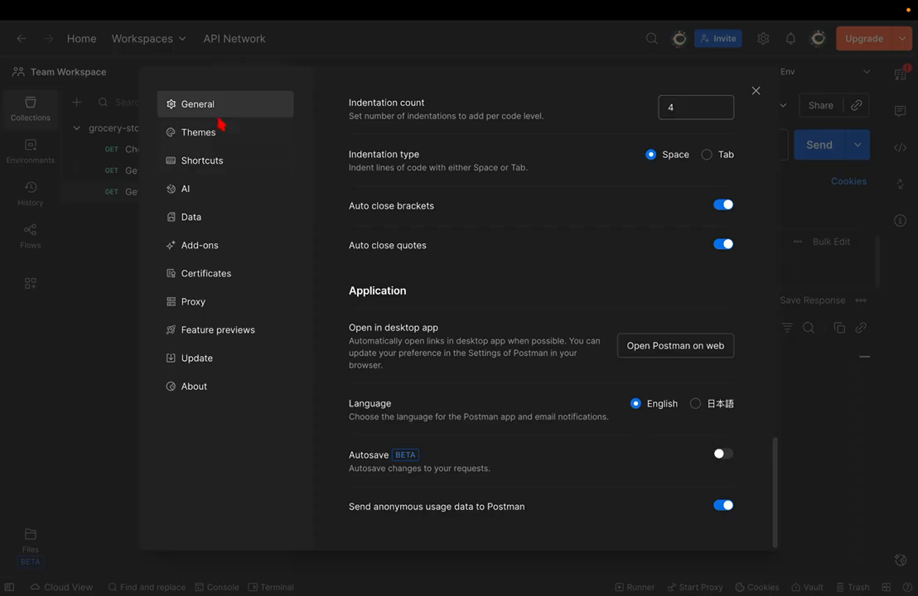
click(722, 455)
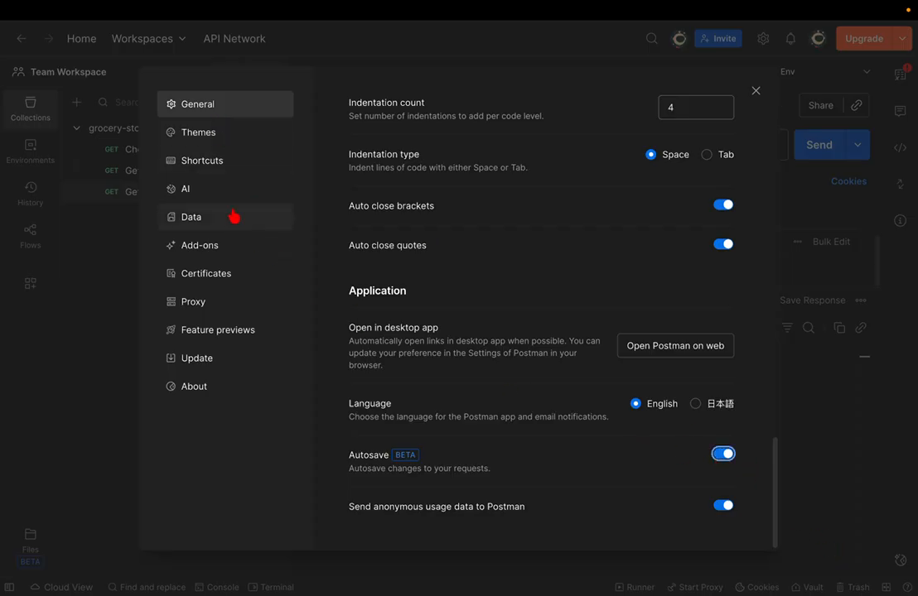
click(752, 93)
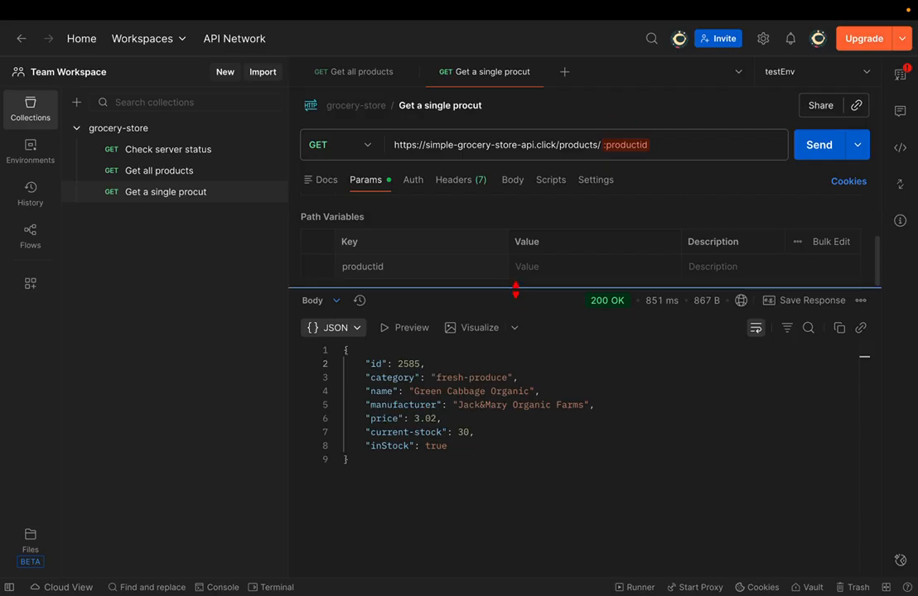
- Copy product id 2585 from the response into the productid path variable's value
drag(515, 287, 505, 389)
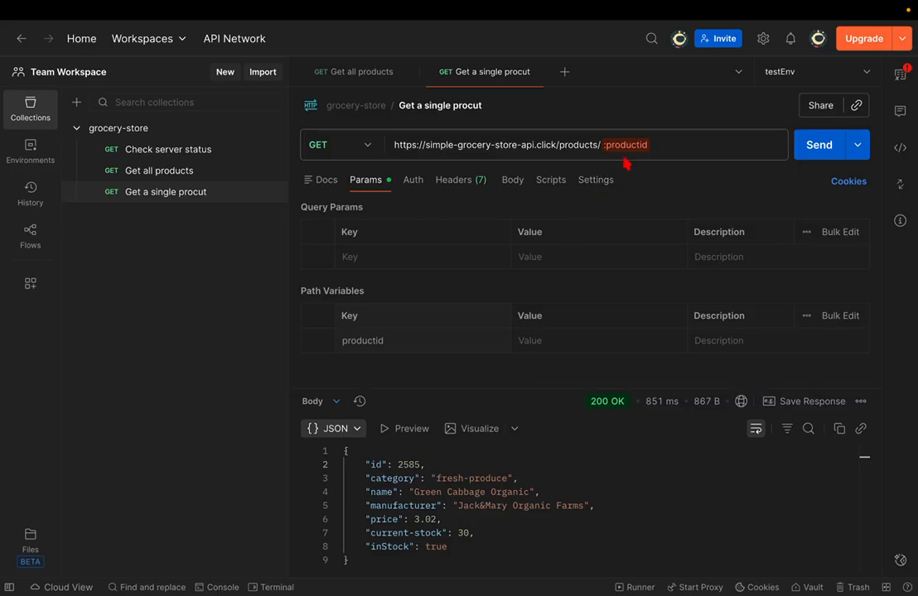
mouse_move(632, 144)
drag(522, 391, 520, 320)
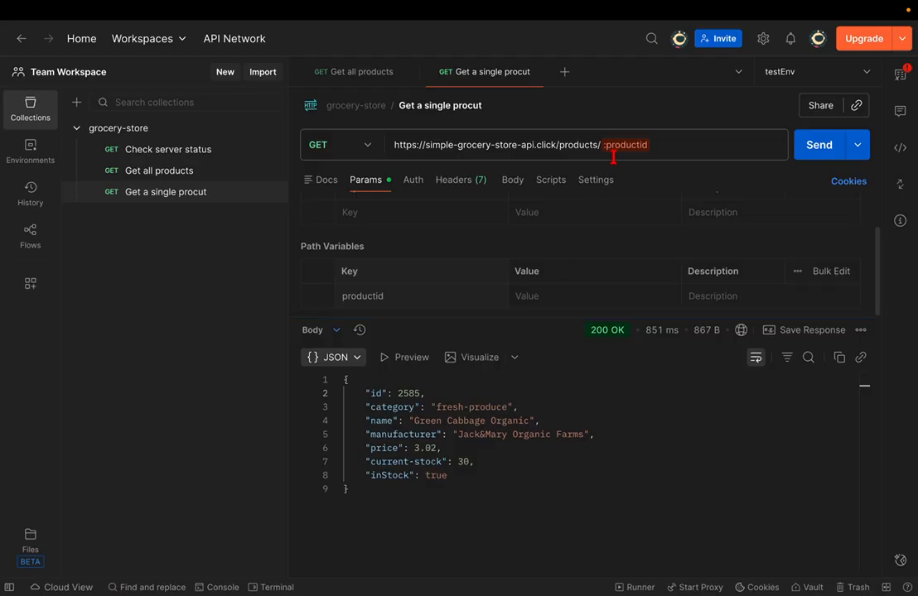
drag(537, 320, 539, 424)
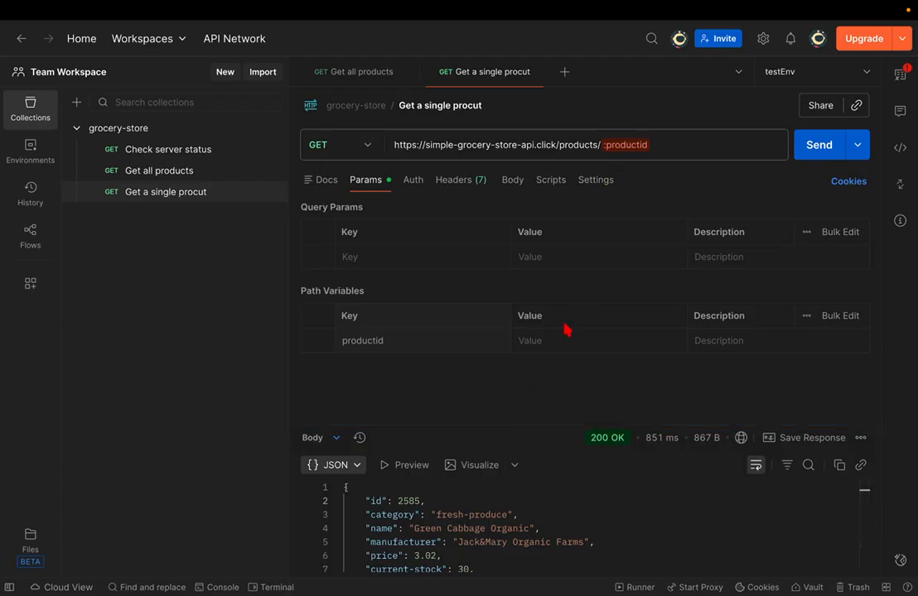
click(407, 488)
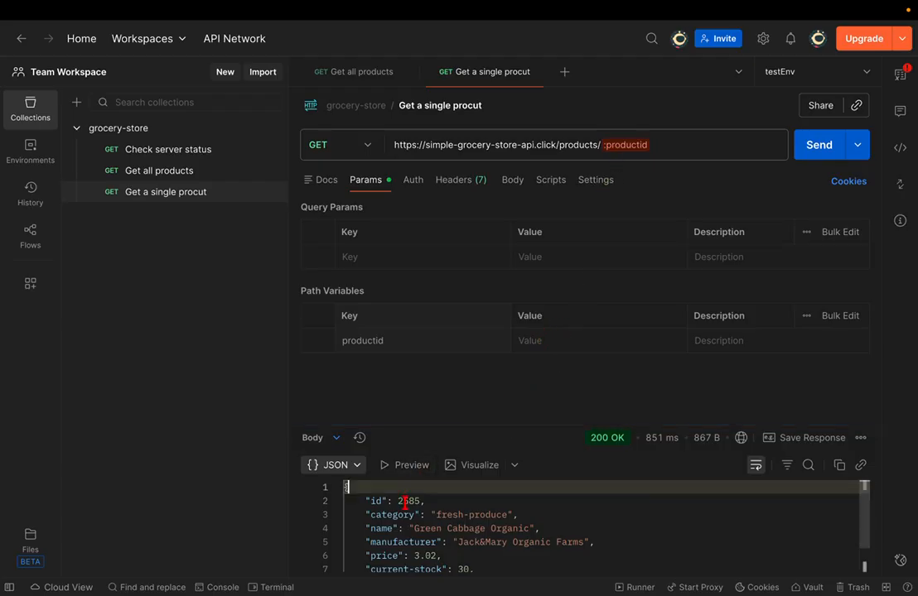
double_click(409, 501)
key(ctrl+c)
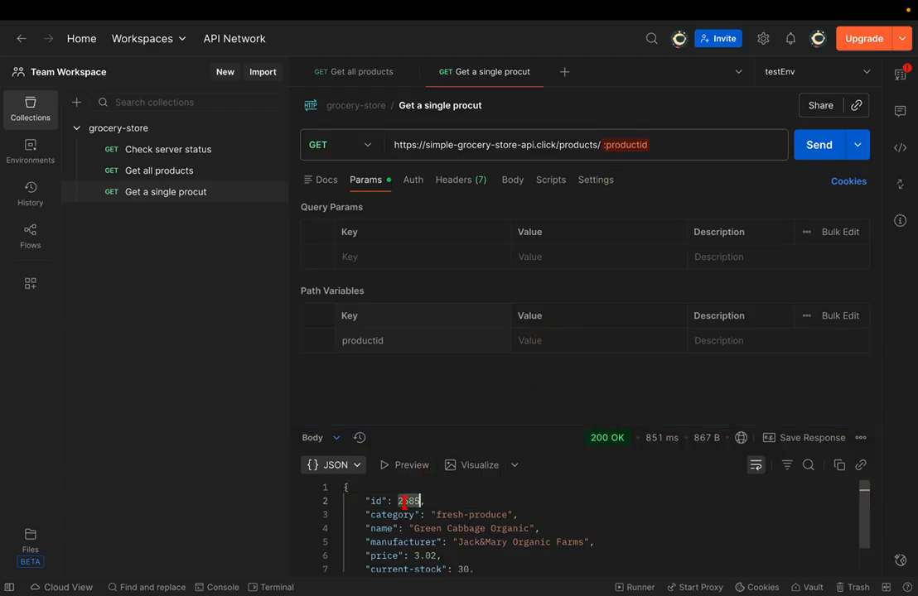
click(549, 351)
key(ctrl+v)
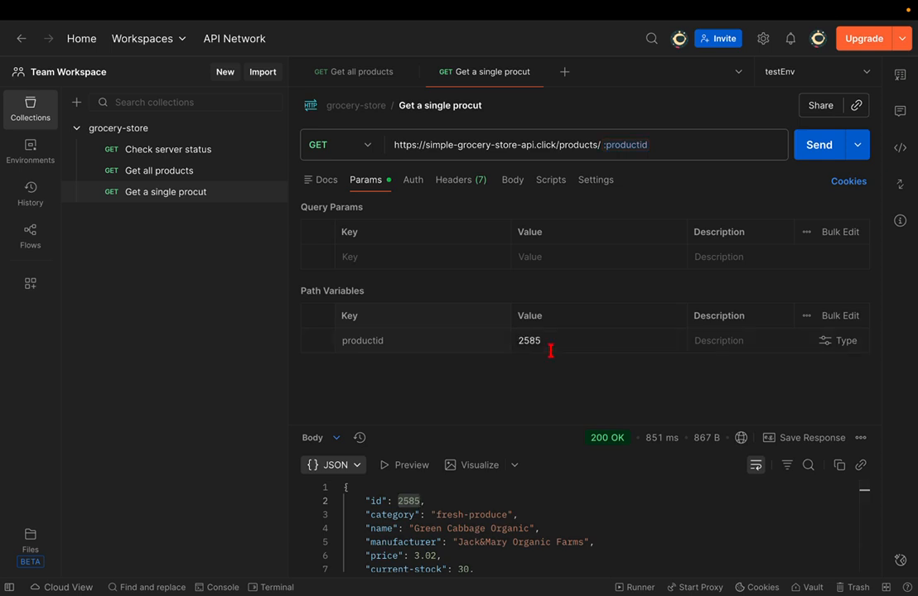
- Edit the path variable name in the URL, set its value to 2585, and send
click(663, 148)
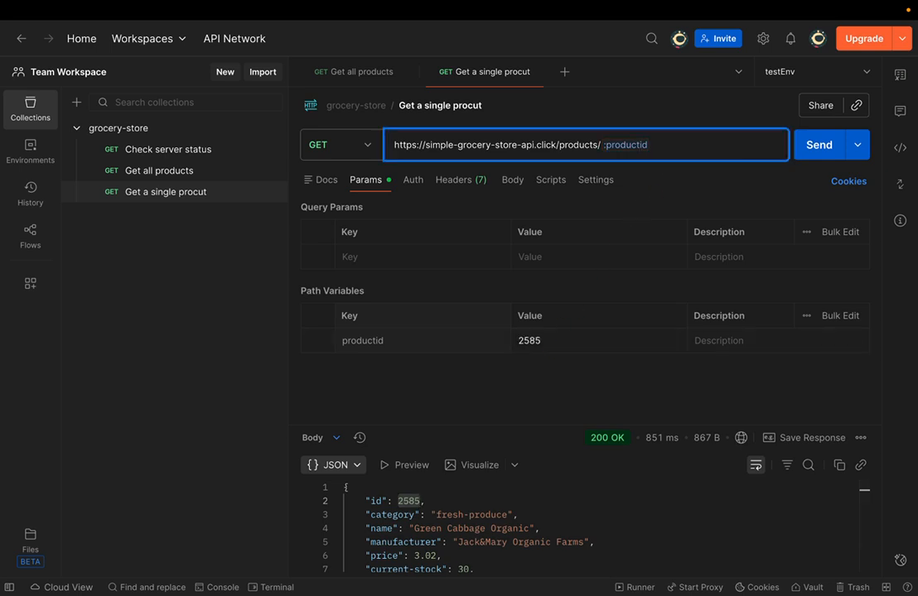
key(BackSpace)
text(i)
click(434, 342)
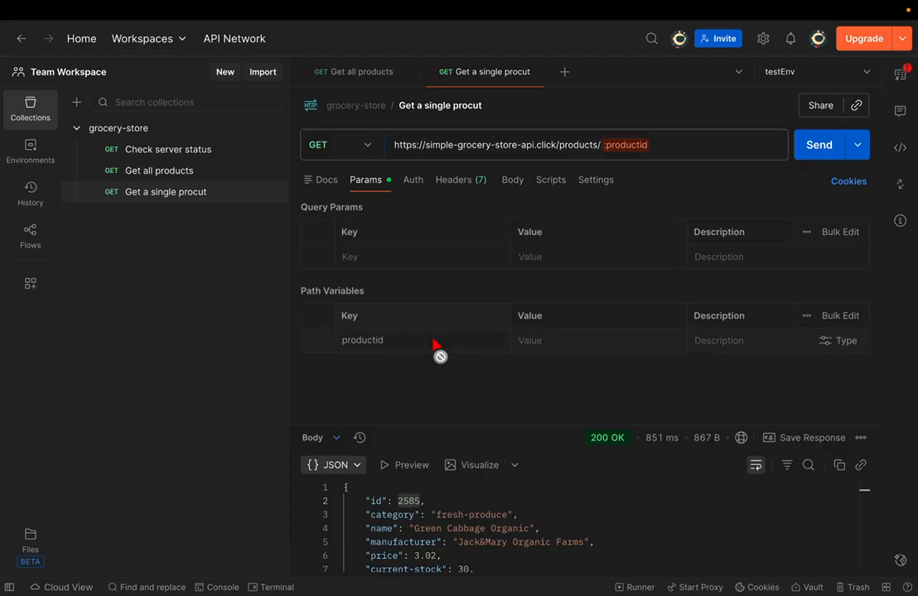
click(566, 340)
text(2585)
click(817, 144)
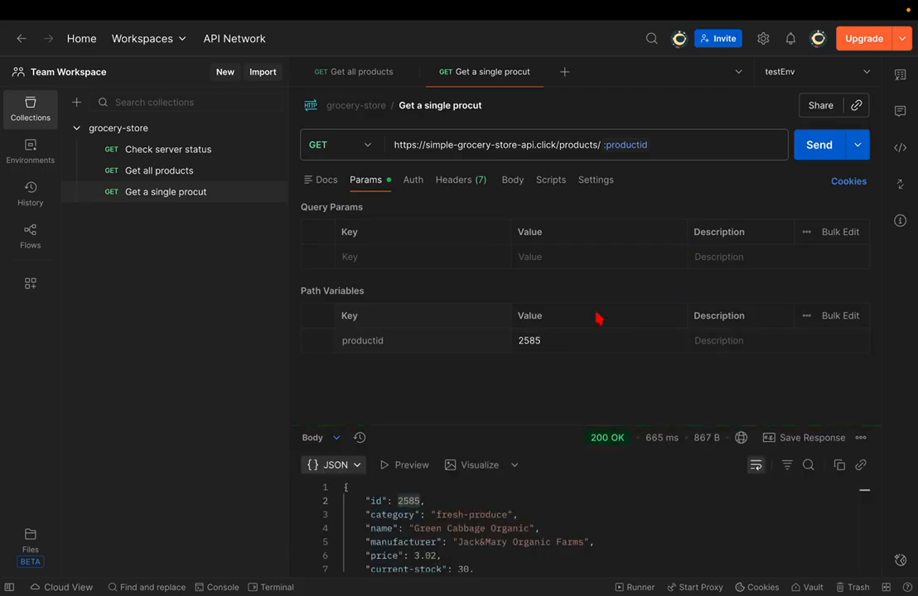
- Rename the variable to :productId, set it to 2585, resend, and check the API docs
click(658, 140)
key(BackSpace)
key(BackSpace)
text(Id)
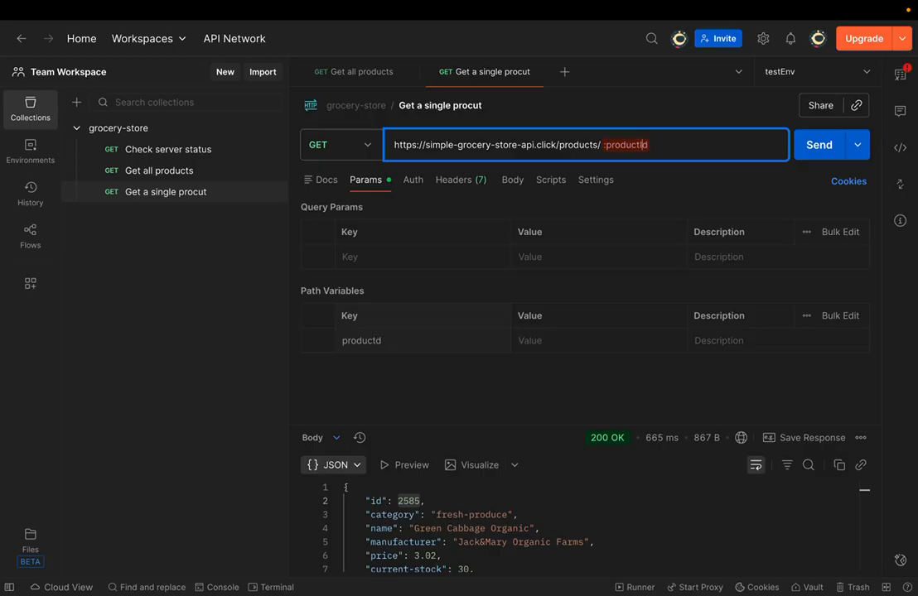
key(Return)
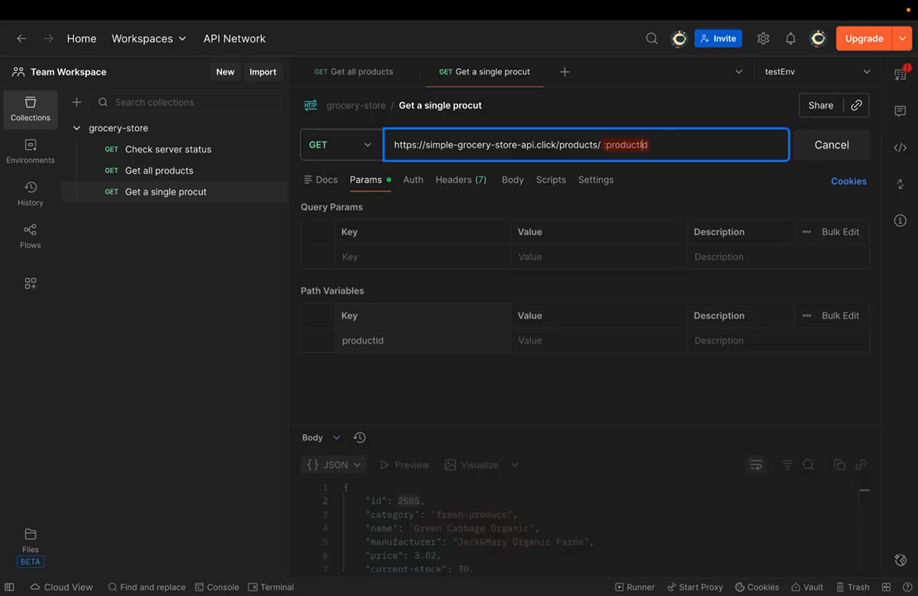
click(536, 340)
text(2585)
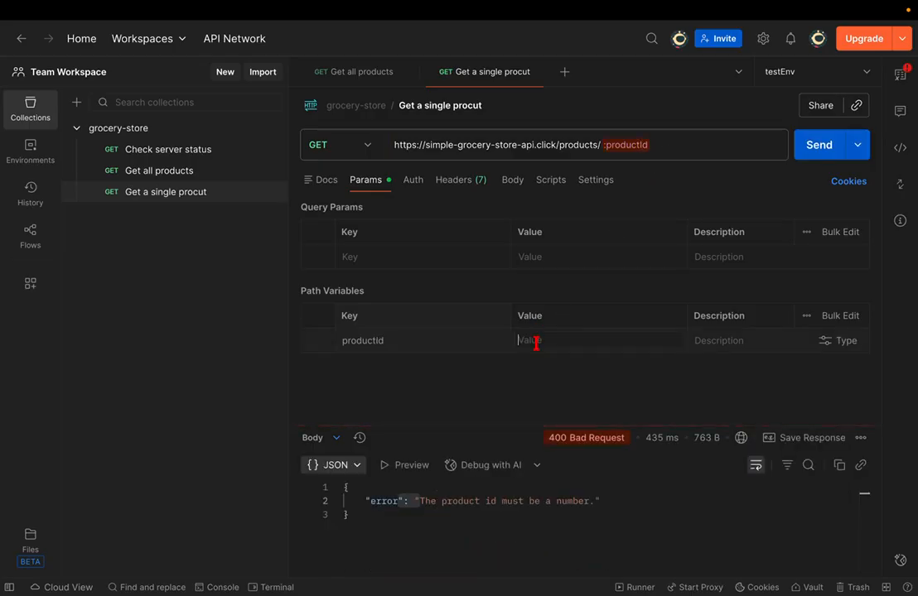
key(ctrl+Return)
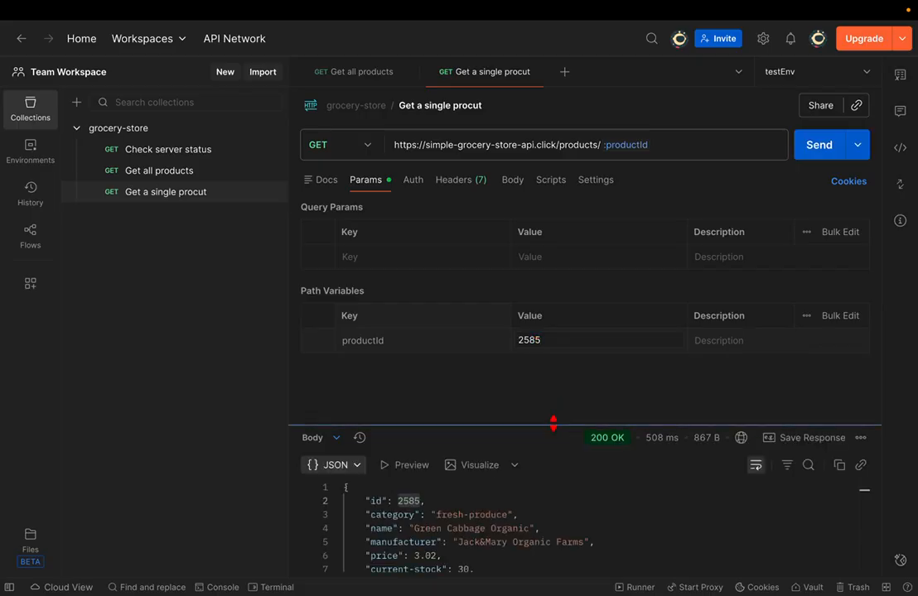
drag(554, 424, 555, 362)
key(ctrl+Right)
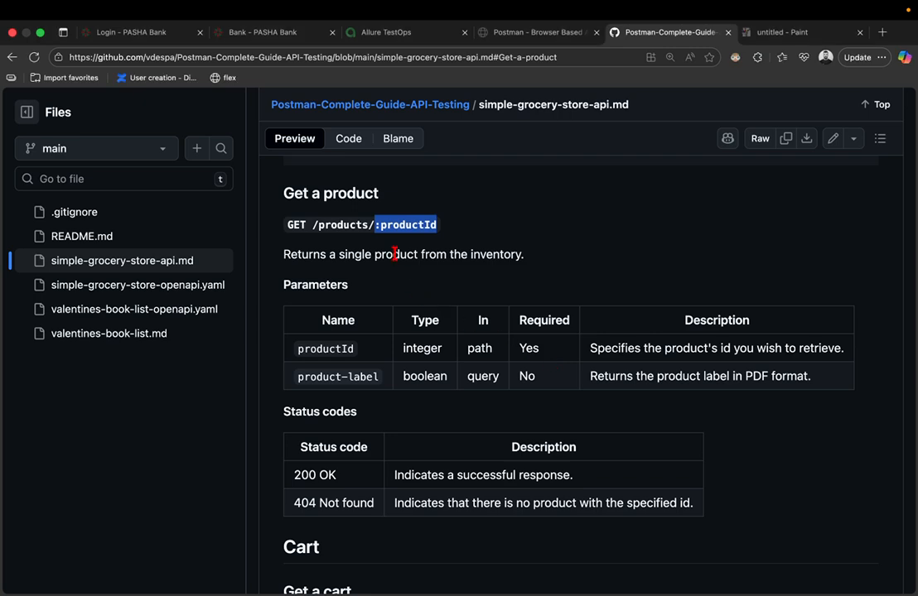
key(ctrl+Left)
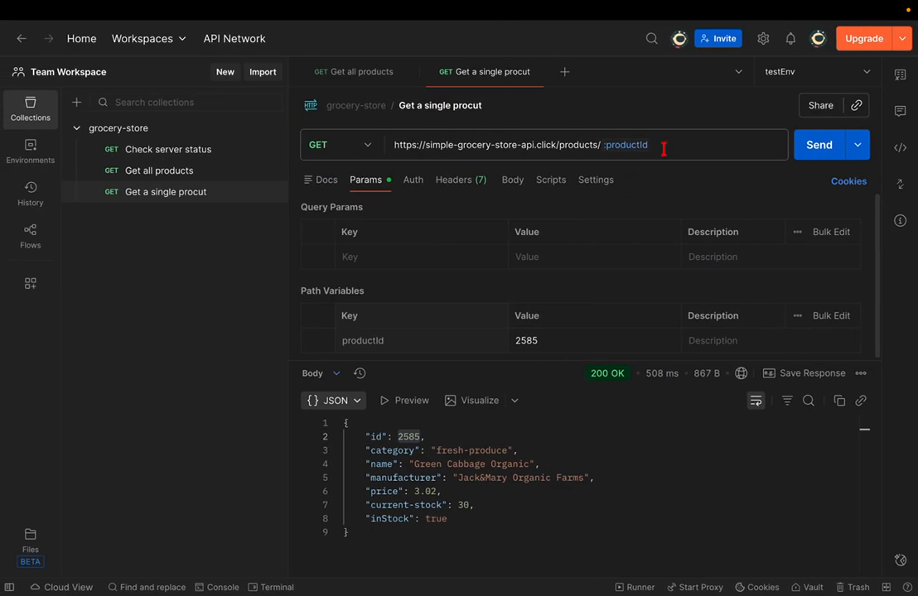
- Rename the variable to :productID, enter 2585 as its value, and resend the request
click(664, 148)
key(BackSpace)
text(D)
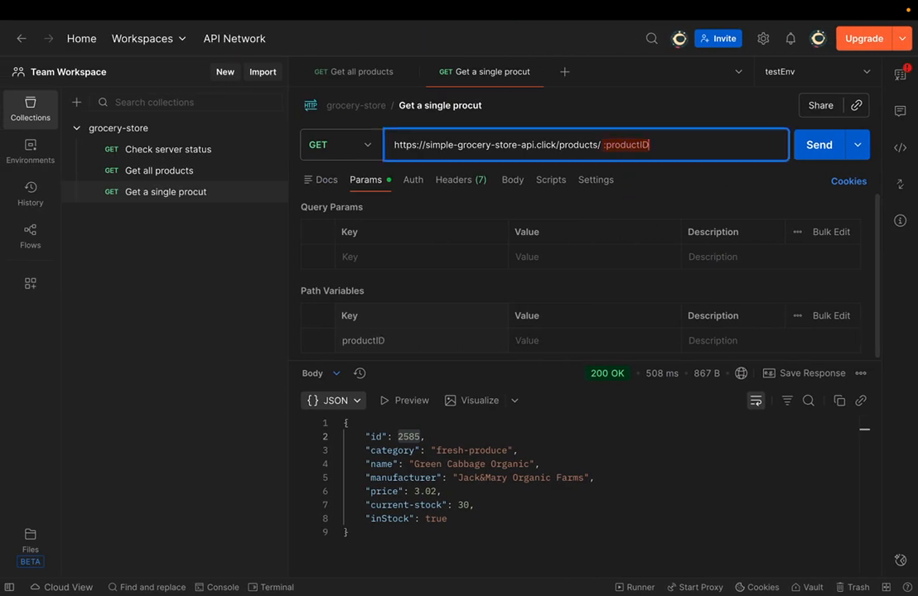
click(539, 342)
text(2585)
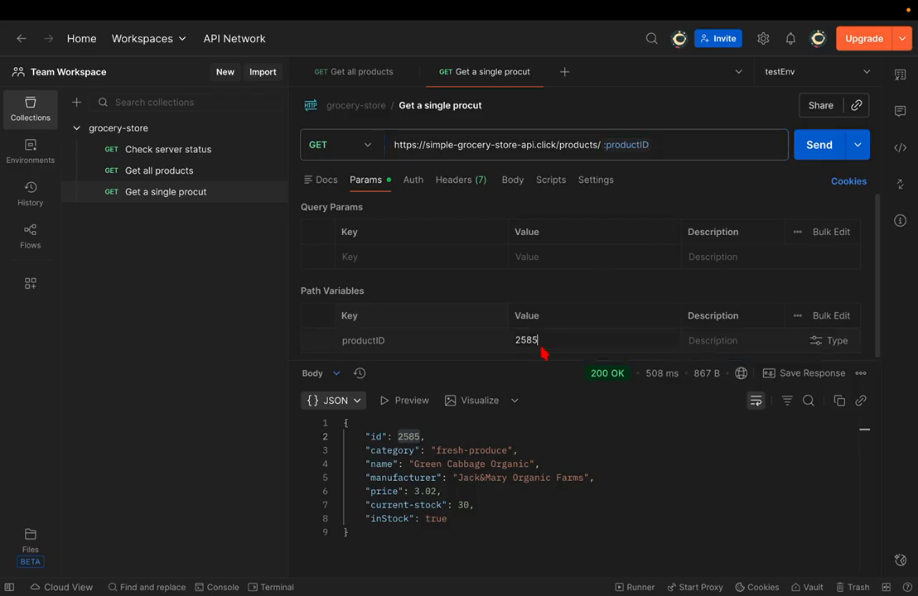
click(812, 145)
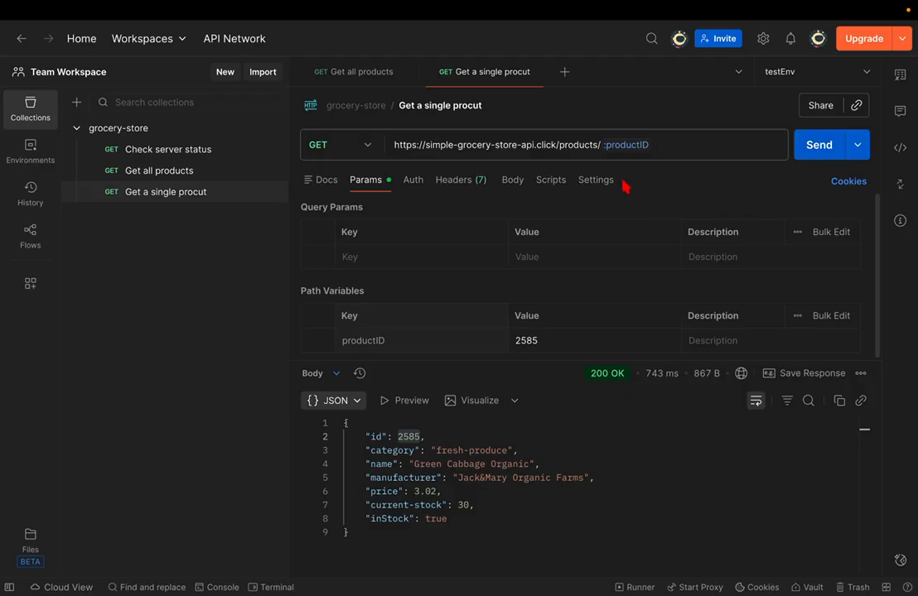
click(168, 175)
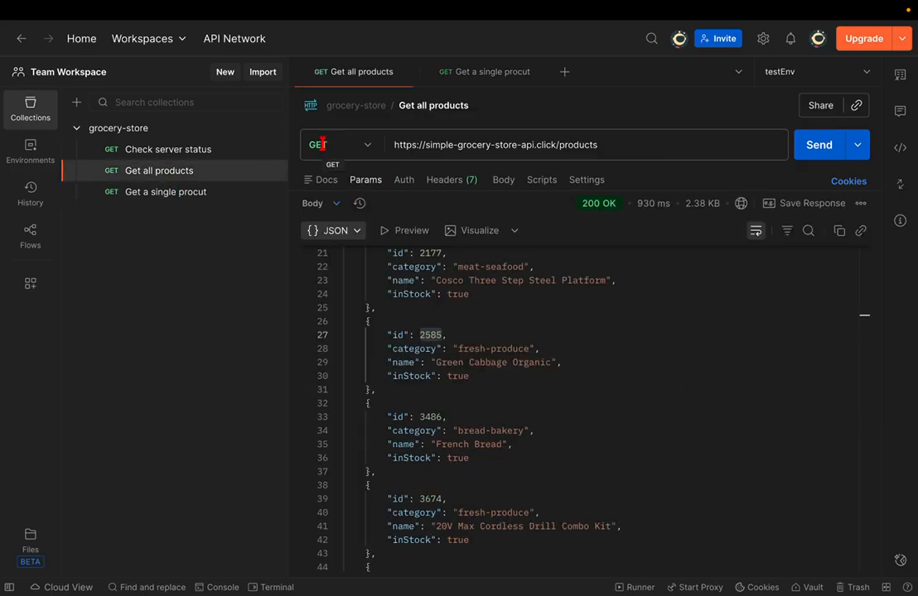
double_click(497, 145)
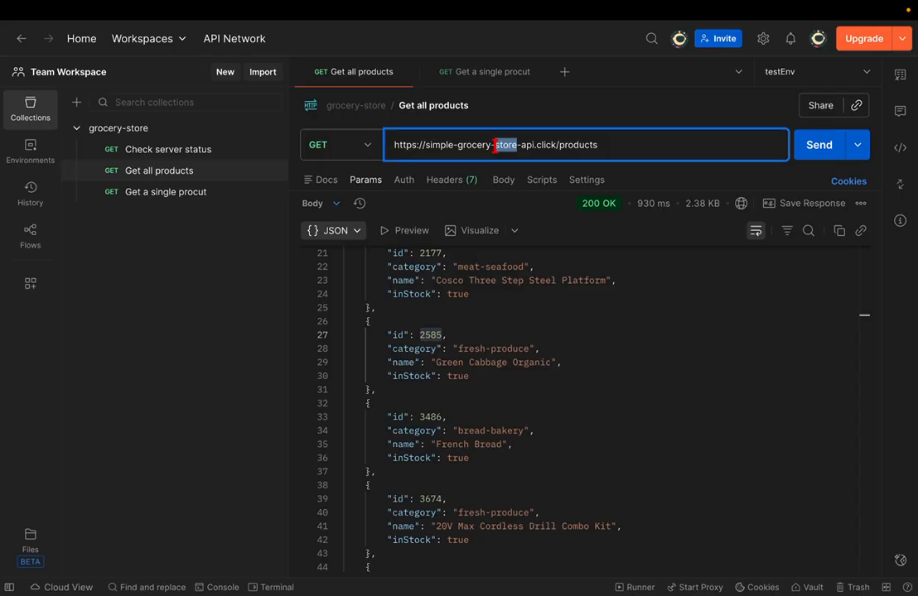
click(617, 144)
double_click(578, 145)
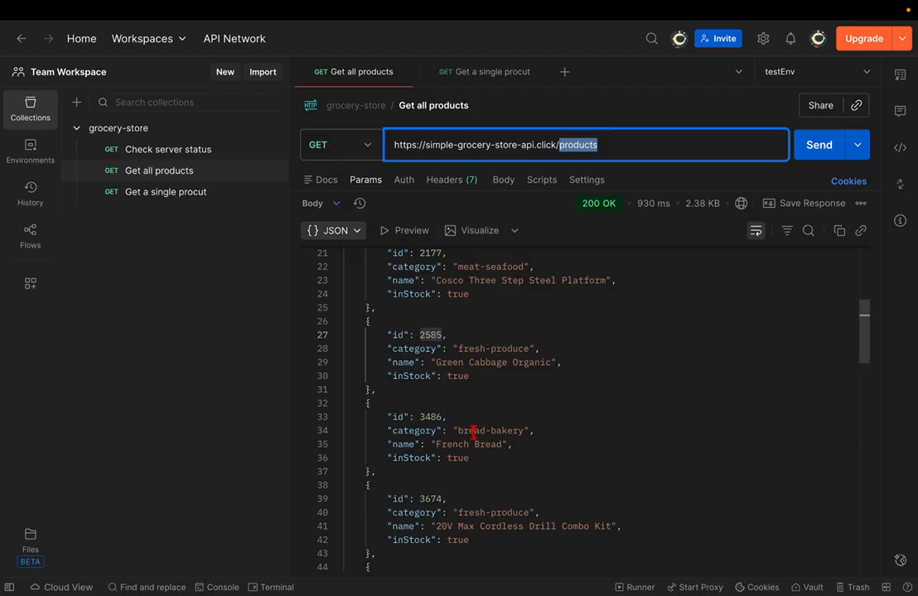
scroll(563, 377, up, 1)
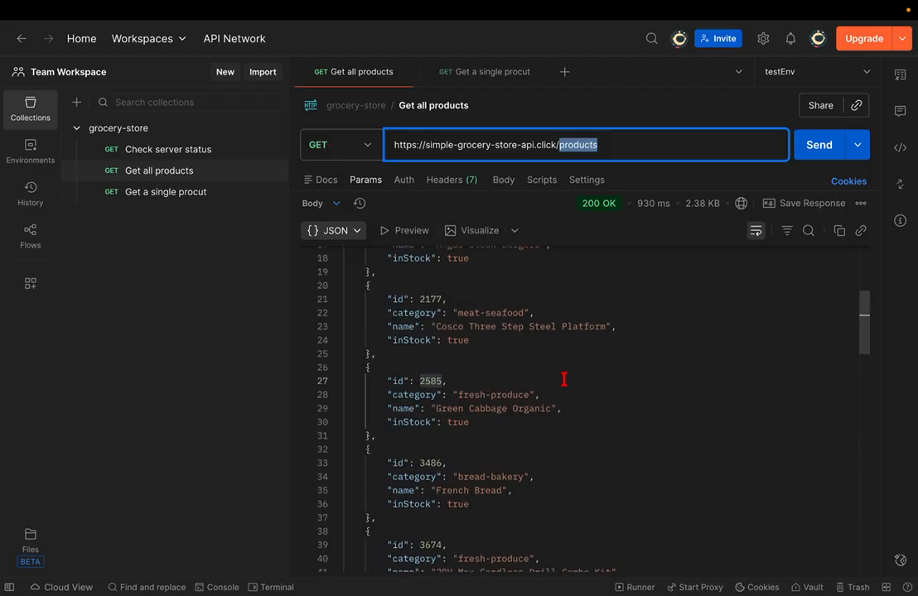
double_click(431, 299)
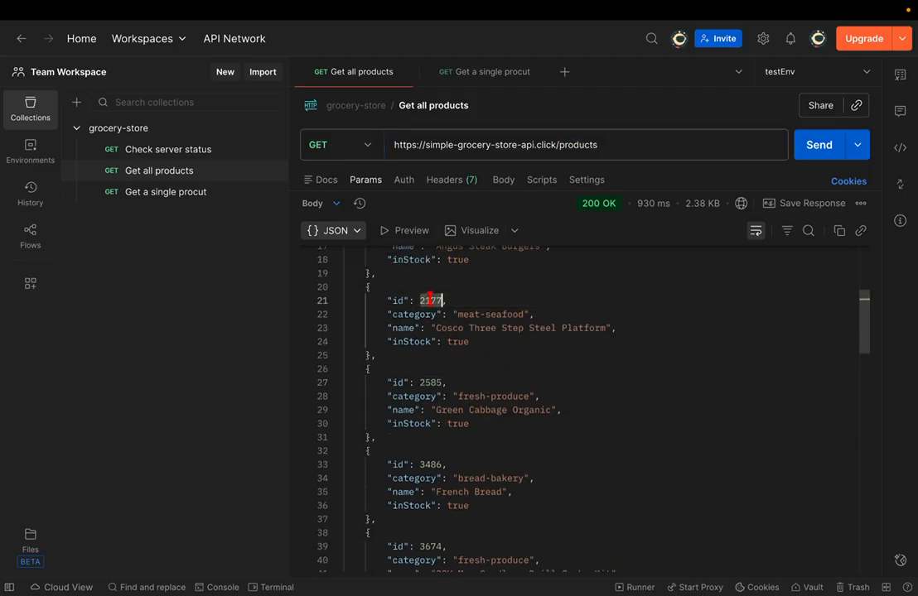
click(197, 193)
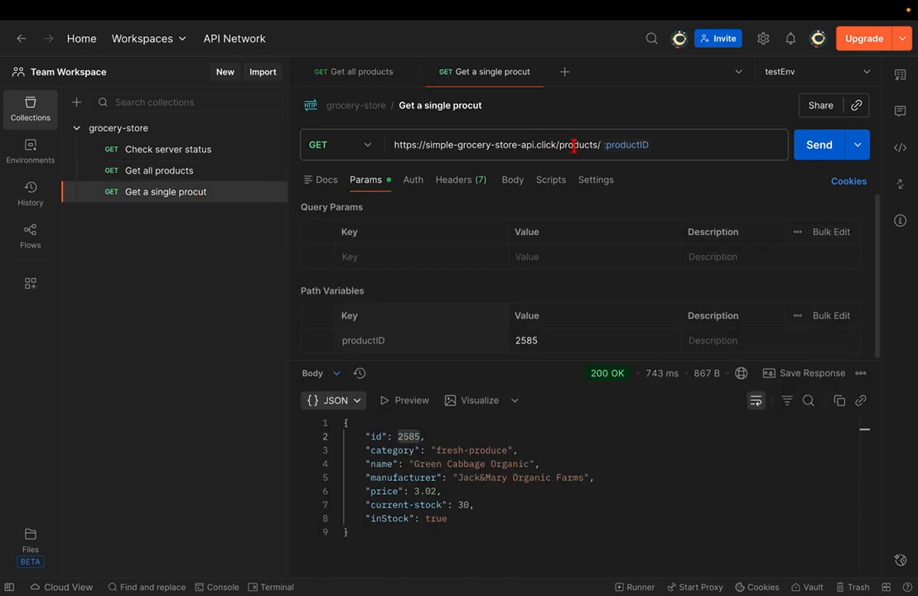
- Replace :productID in the URL with the literal id 2585 and send the request
click(562, 145)
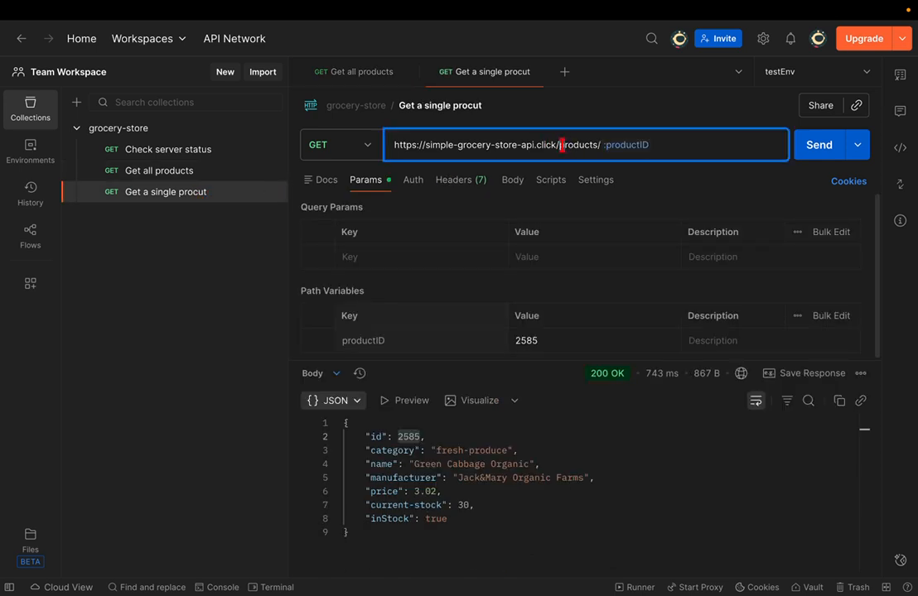
drag(562, 145, 671, 145)
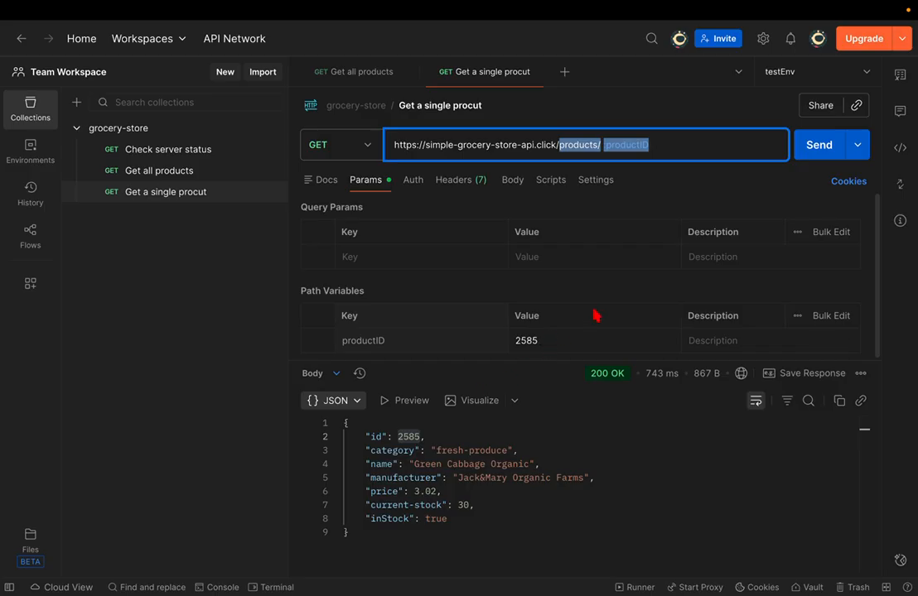
click(684, 143)
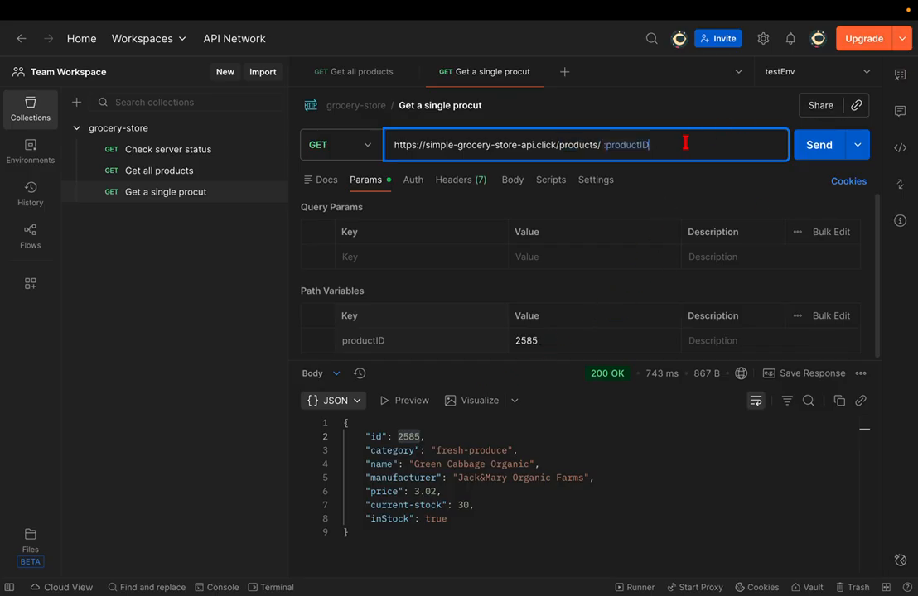
key(shift+Left)
key(shift+Left)
key(shift+Left)
key(shift+Left)
key(shift+Left)
key(shift+Left)
key(shift+Left)
key(shift+Left)
key(shift+Left)
key(shift+Left)
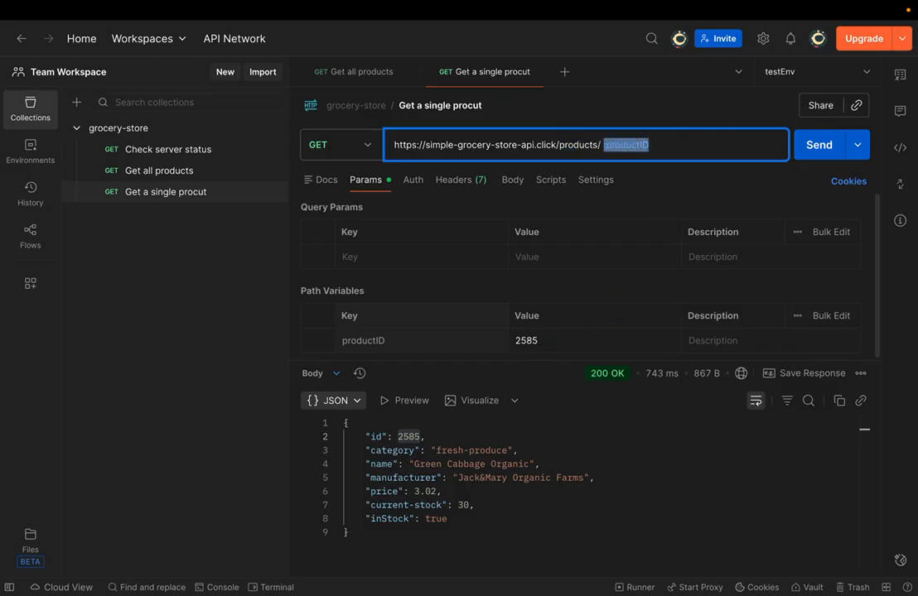
text(2585)
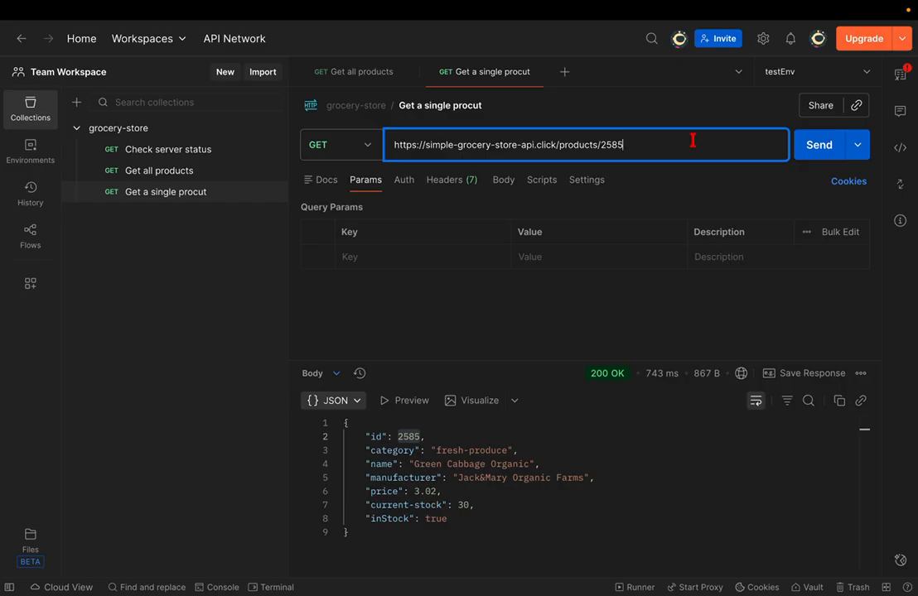
click(828, 148)
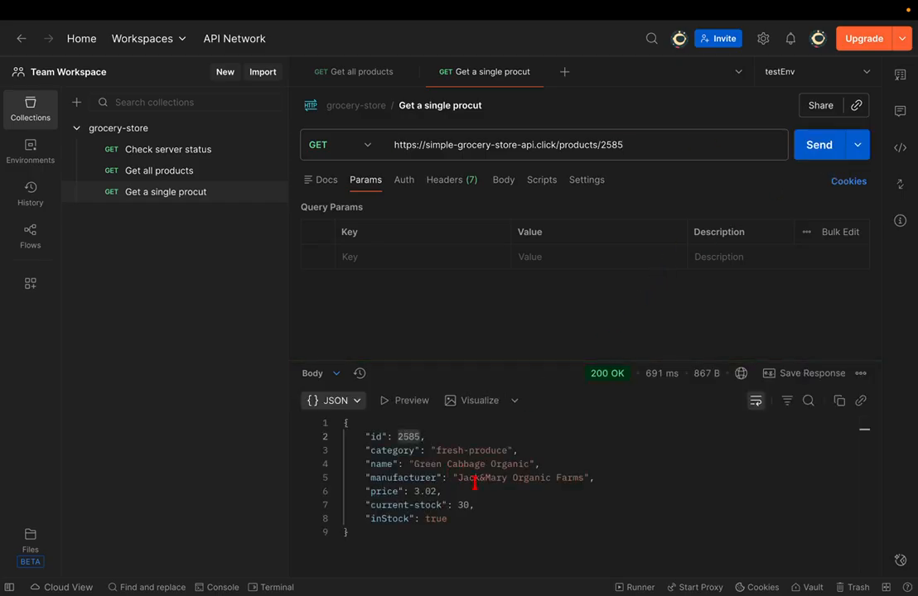
click(632, 140)
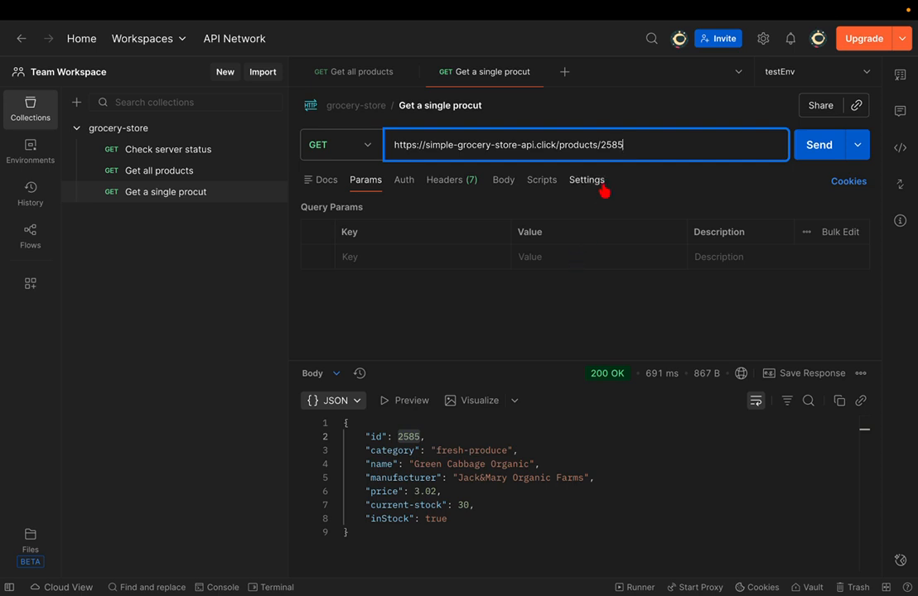
- Put :productID back at the end of the URL and begin entering value 2
key(BackSpace)
key(BackSpace)
key(BackSpace)
key(BackSpace)
text(:productID)
mouse_move(626, 145)
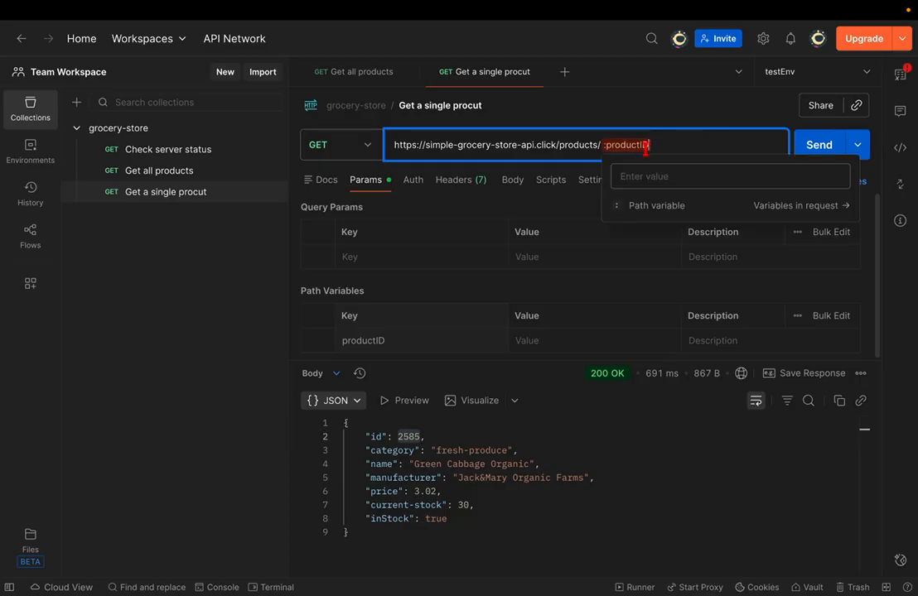
click(560, 346)
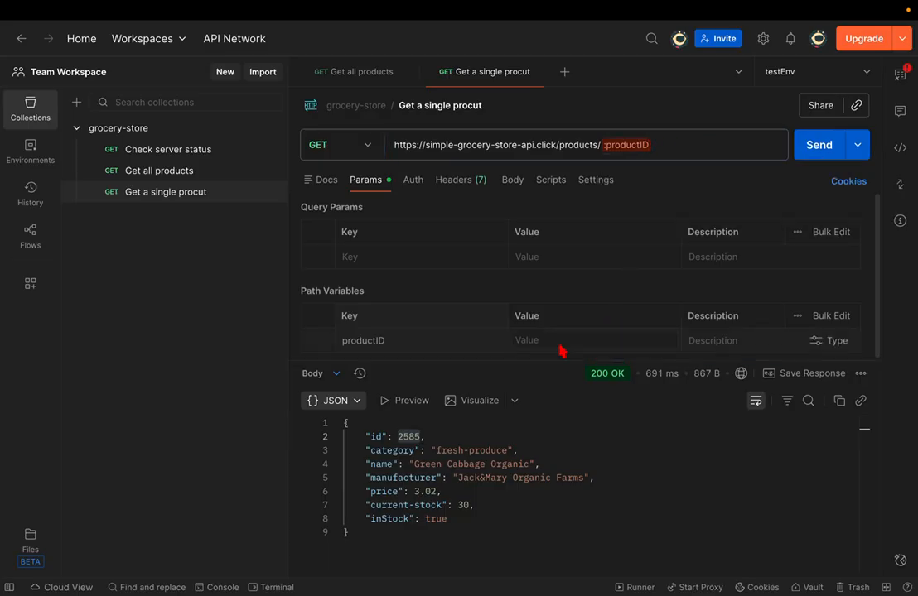
text(2)
- Replace :productID in the URL with the fixed id 2585
mouse_move(636, 146)
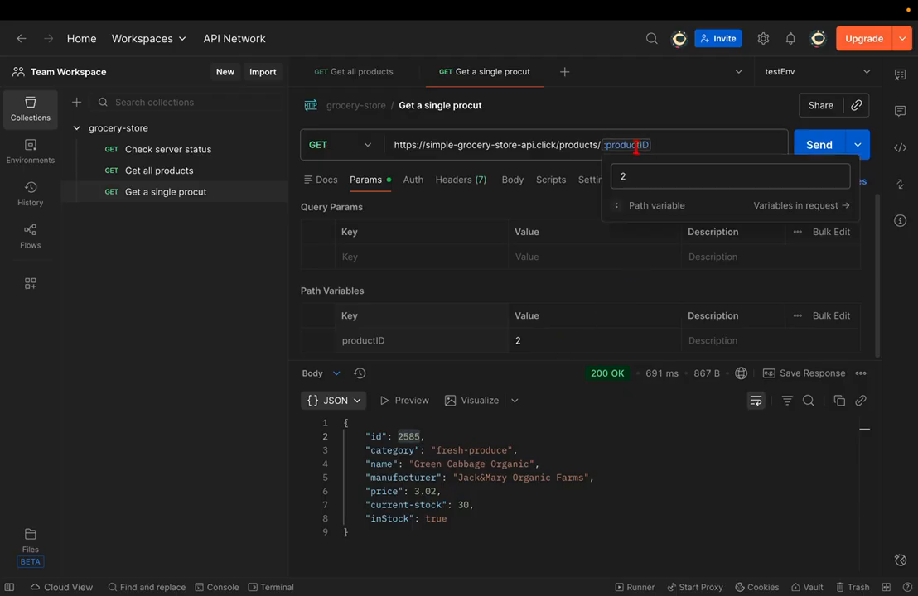
double_click(635, 146)
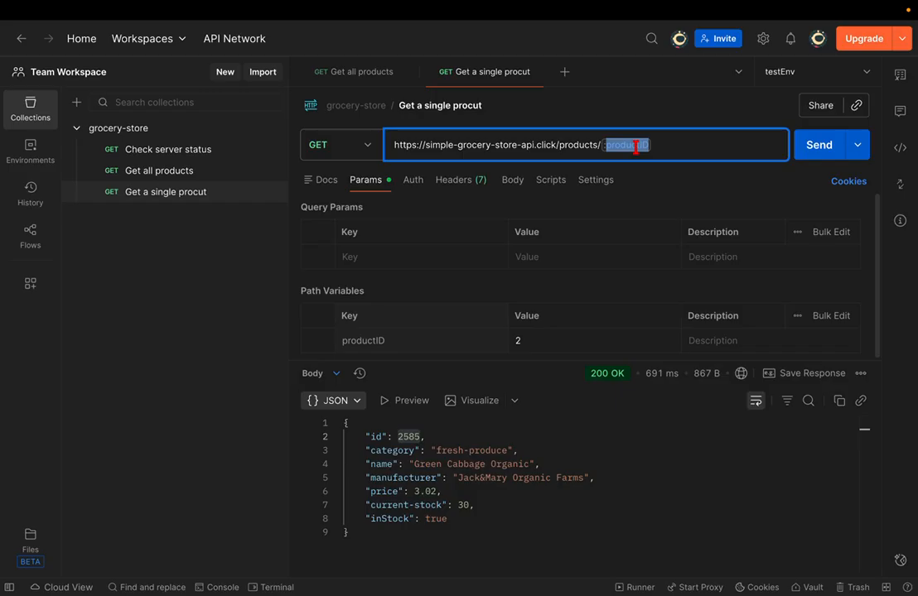
key(BackSpace)
text(2585)
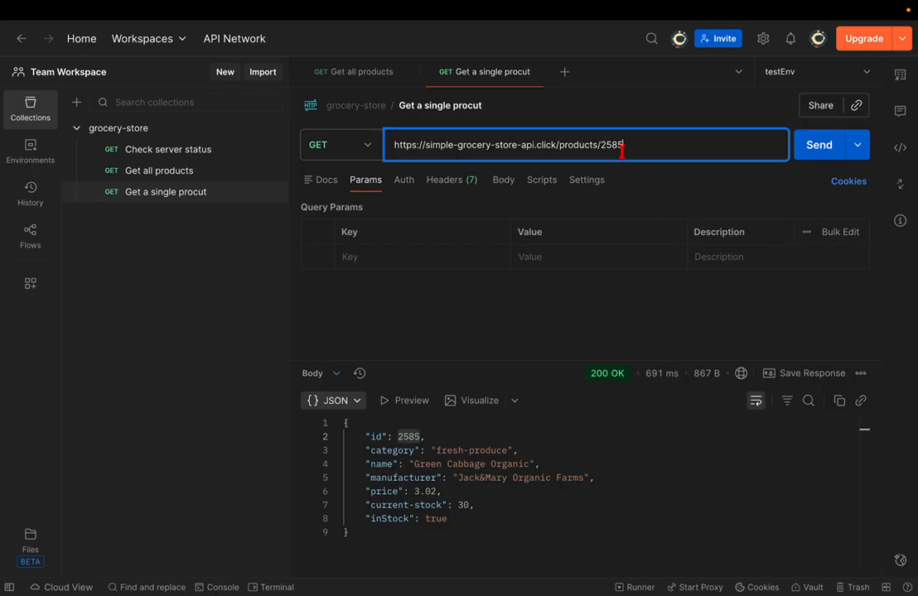
- Switch to Production, swap 2585 in the URL for :productId, and give it value prodId
click(795, 78)
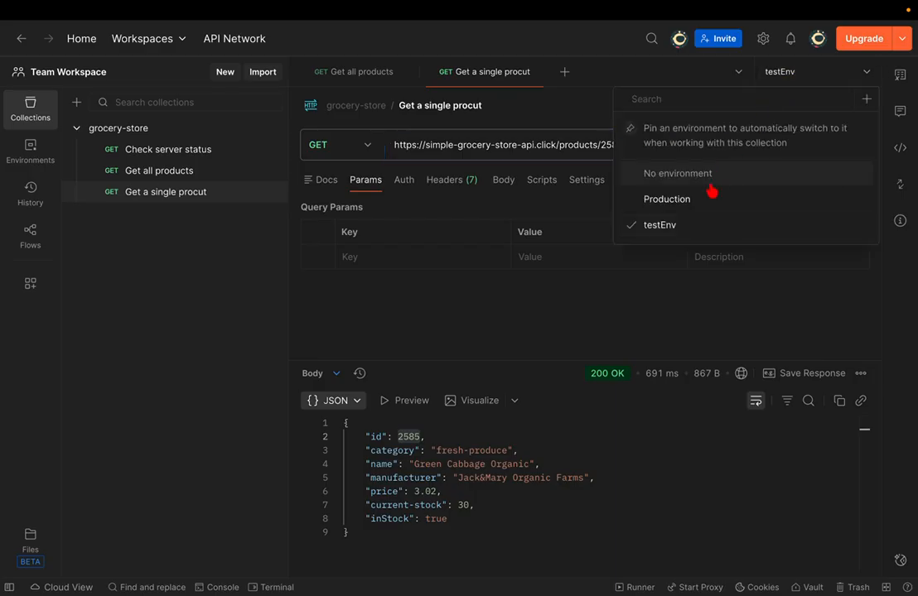
click(696, 200)
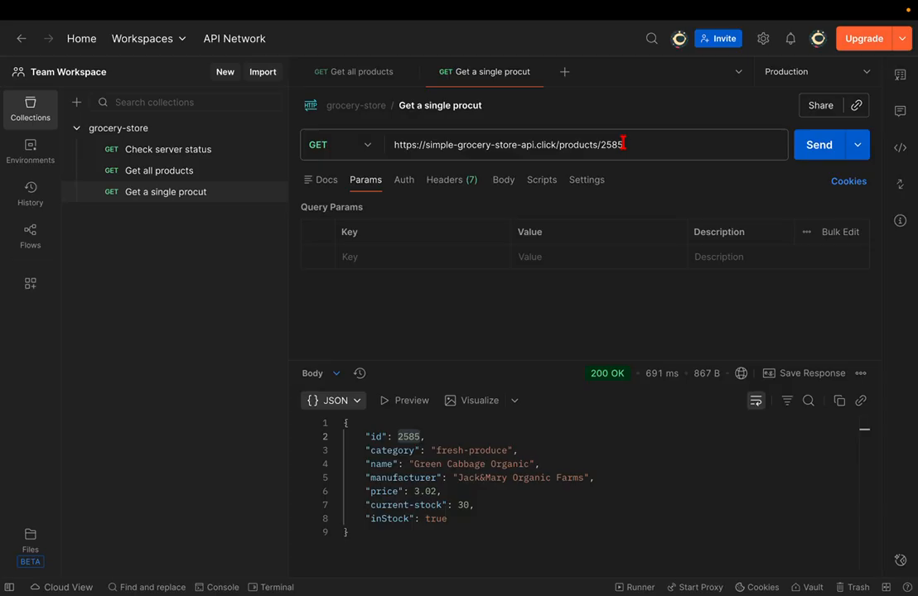
click(623, 144)
key(BackSpace)
key(BackSpace)
key(BackSpace)
key(BackSpace)
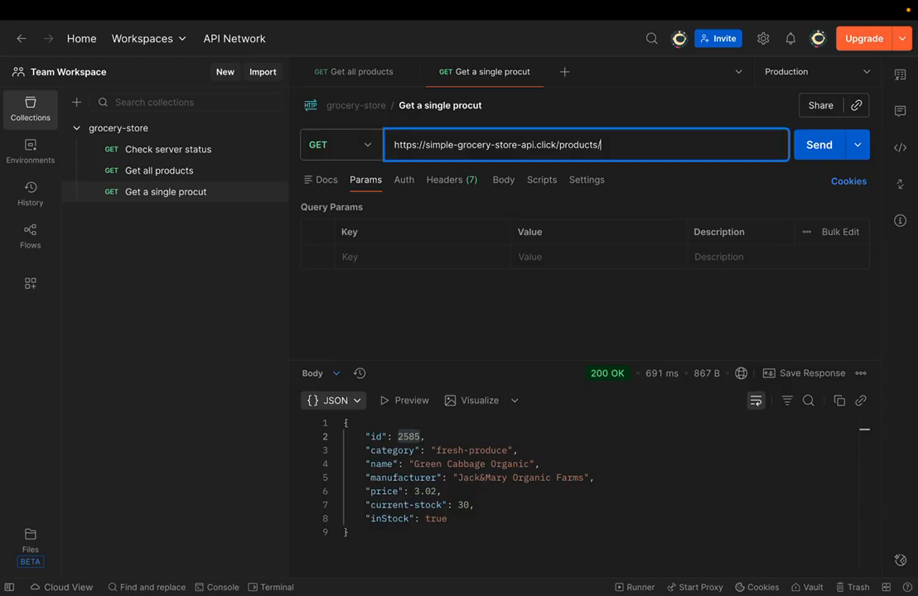
text(pri)
key(BackSpace)
key(BackSpace)
key(BackSpace)
text(:pr)
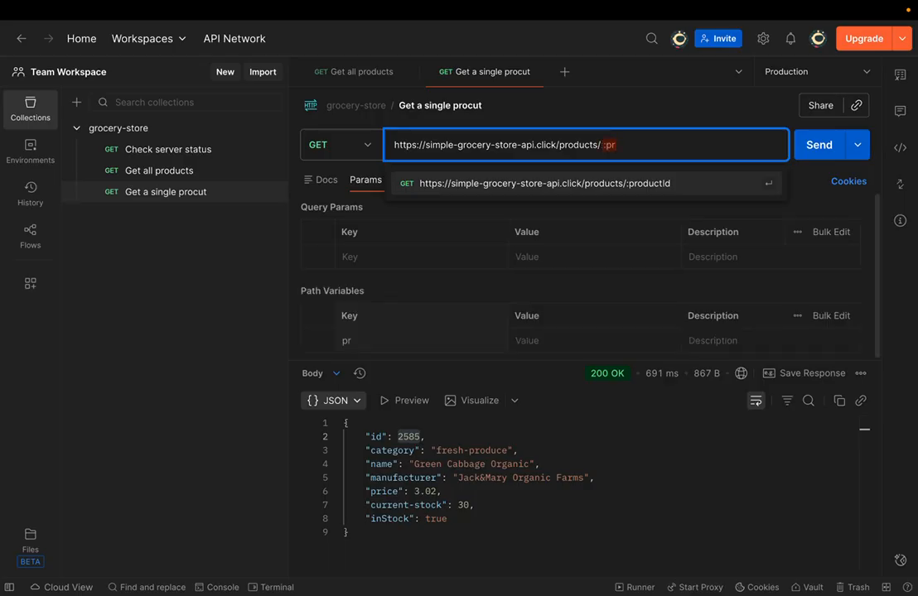
click(647, 184)
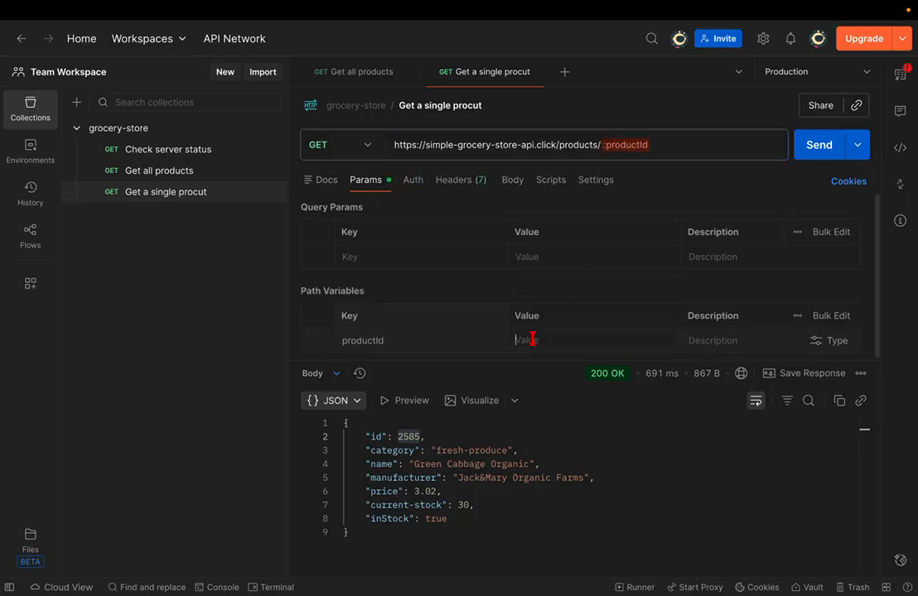
text(prodId)
- Trim the productId value to prodI and make testEnv the active environment again
click(798, 72)
click(687, 80)
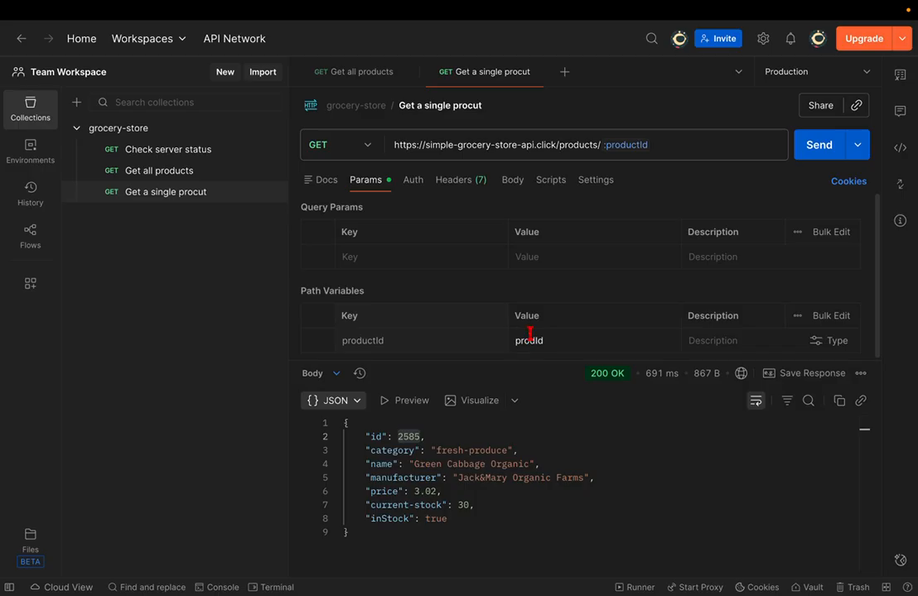
mouse_move(624, 147)
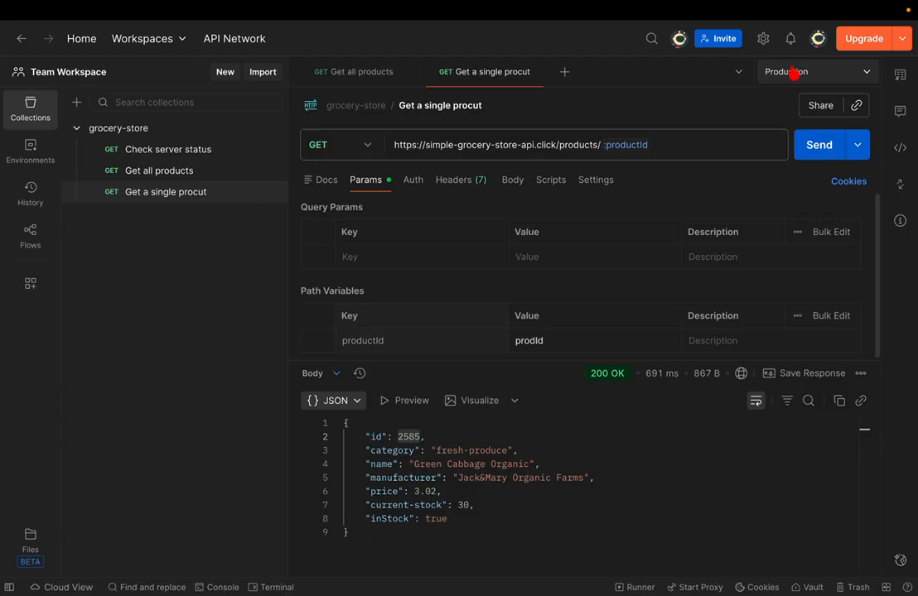
click(629, 147)
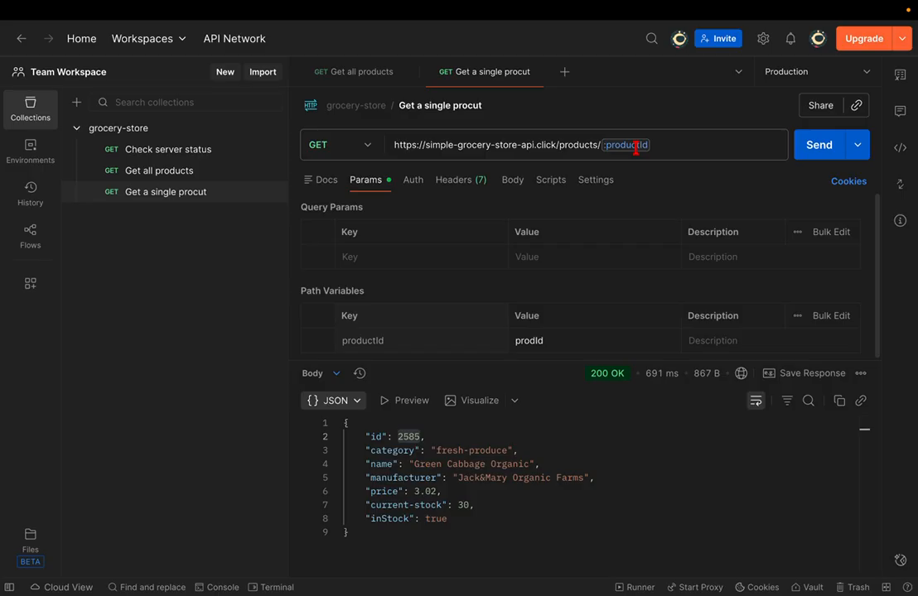
click(550, 340)
key(BackSpace)
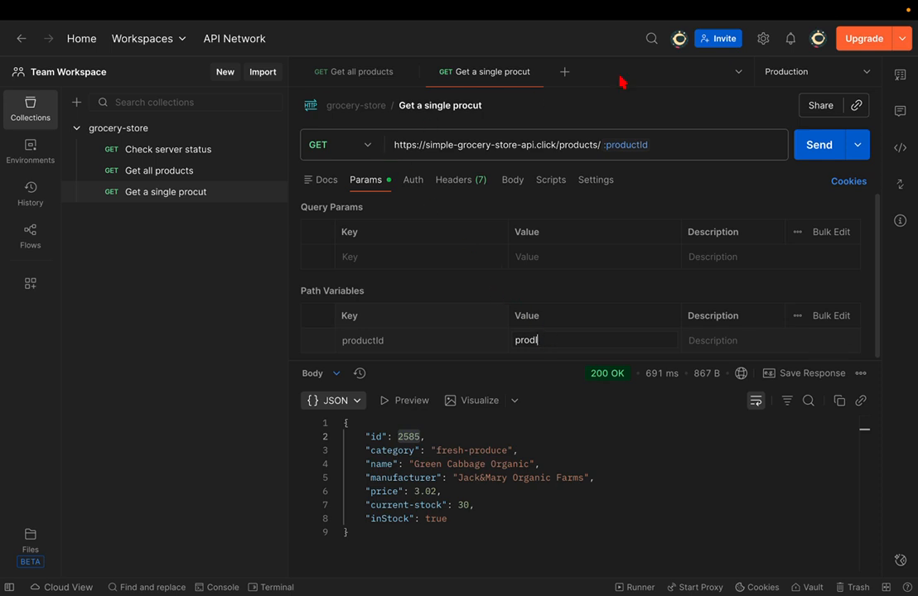
click(805, 73)
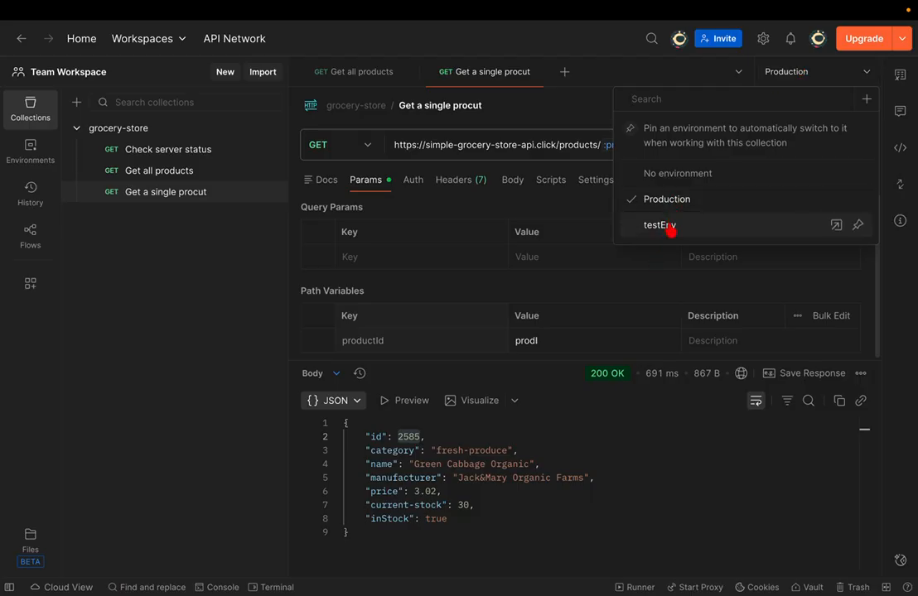
click(414, 340)
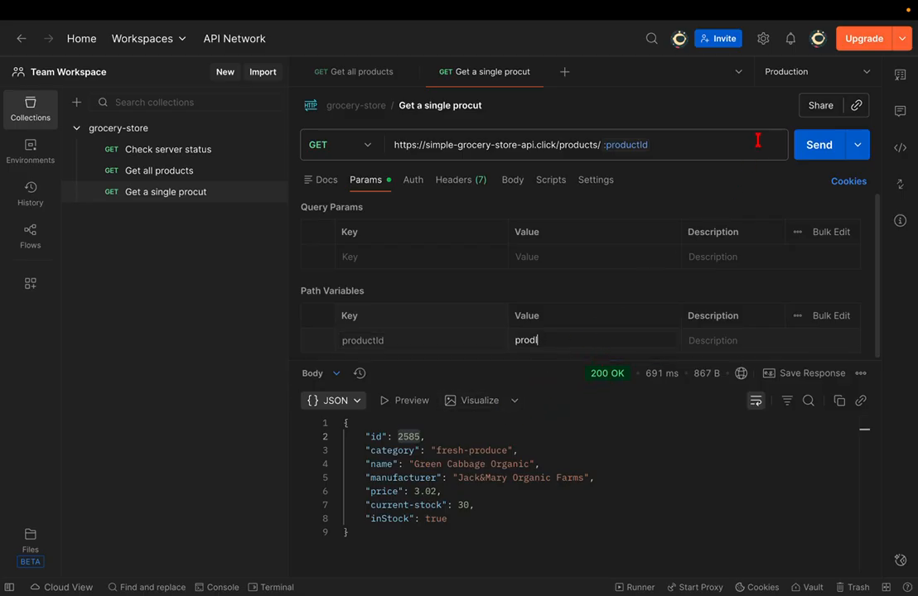
click(788, 74)
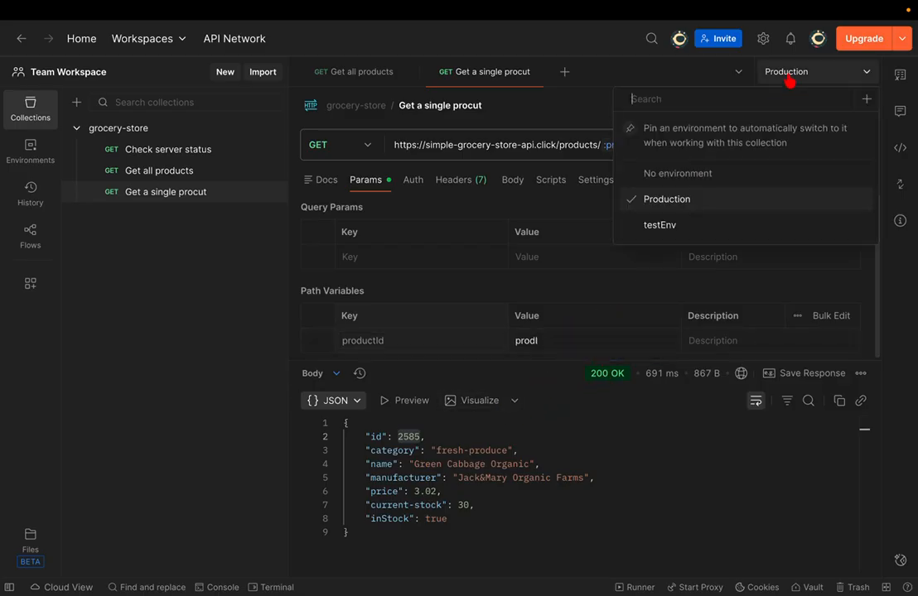
click(670, 226)
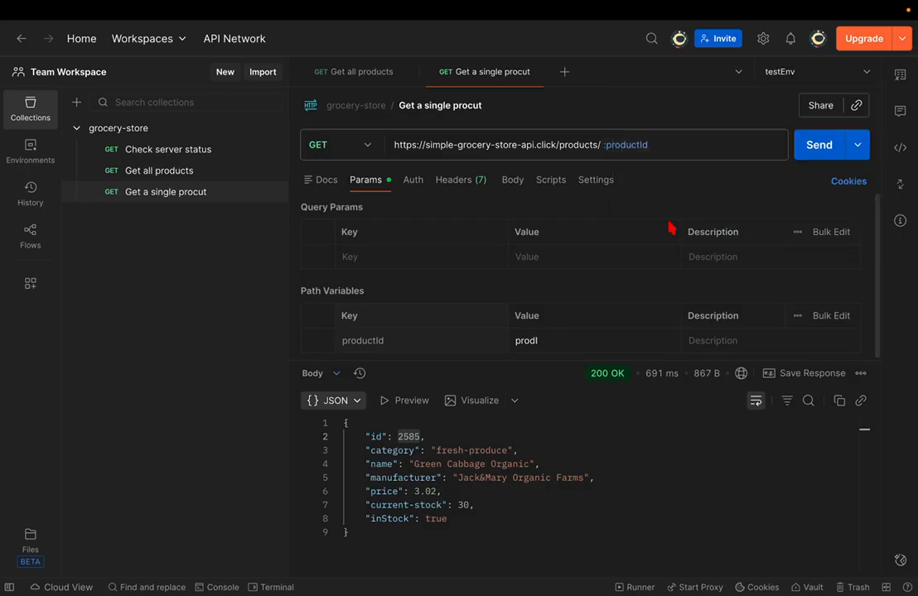
click(160, 172)
scroll(444, 466, down, 8)
scroll(443, 466, down, 5)
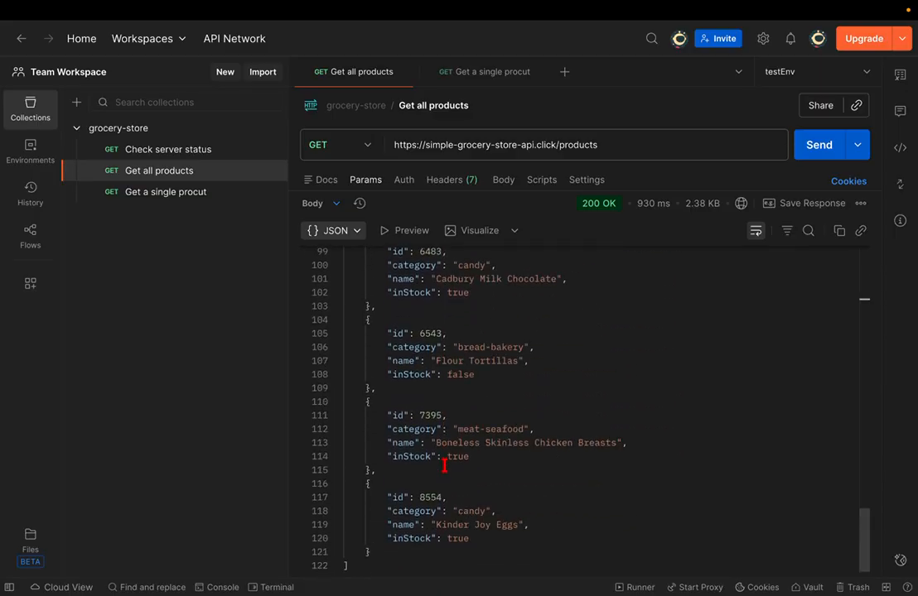
scroll(446, 489, up, 13)
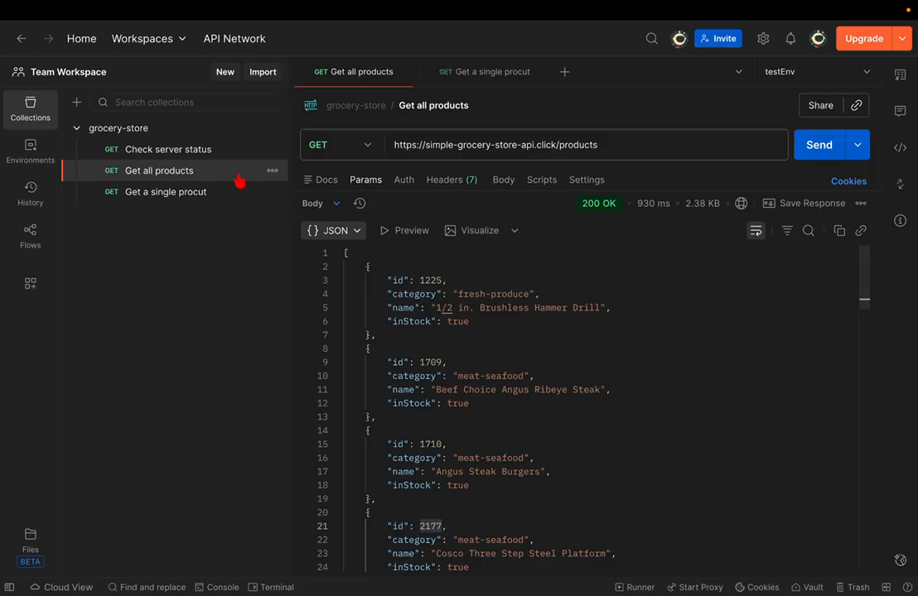
click(207, 191)
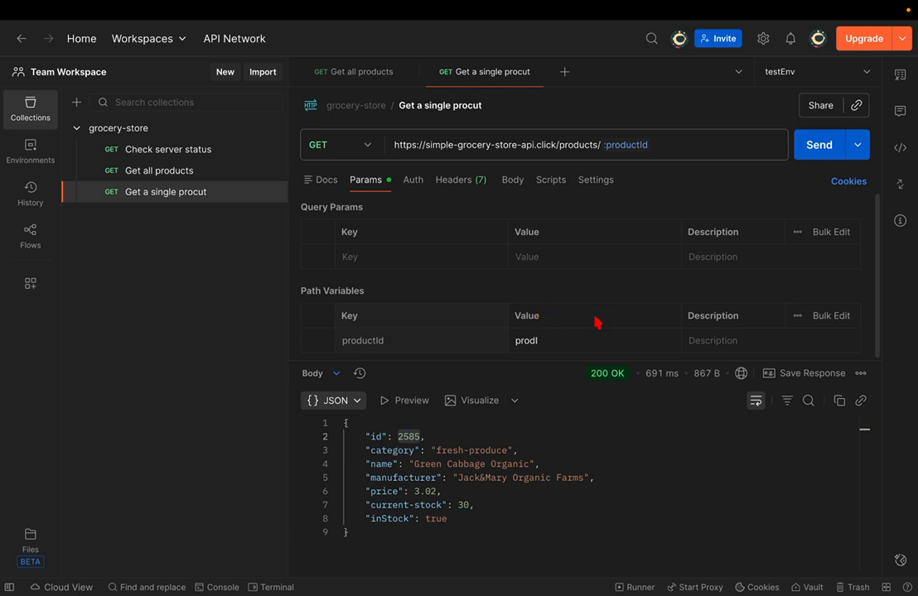
- Clear the productId path variable's value
click(551, 335)
double_click(546, 340)
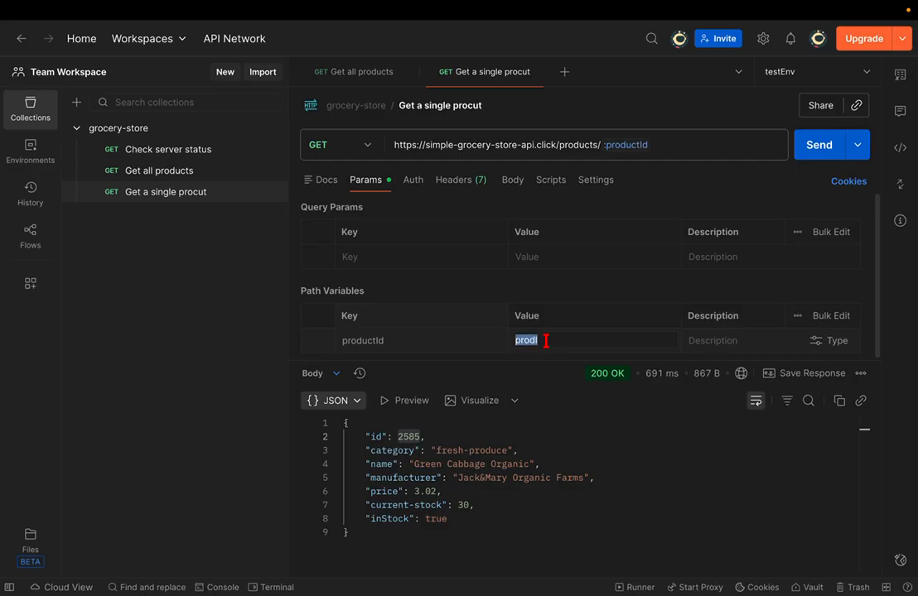
key(BackSpace)
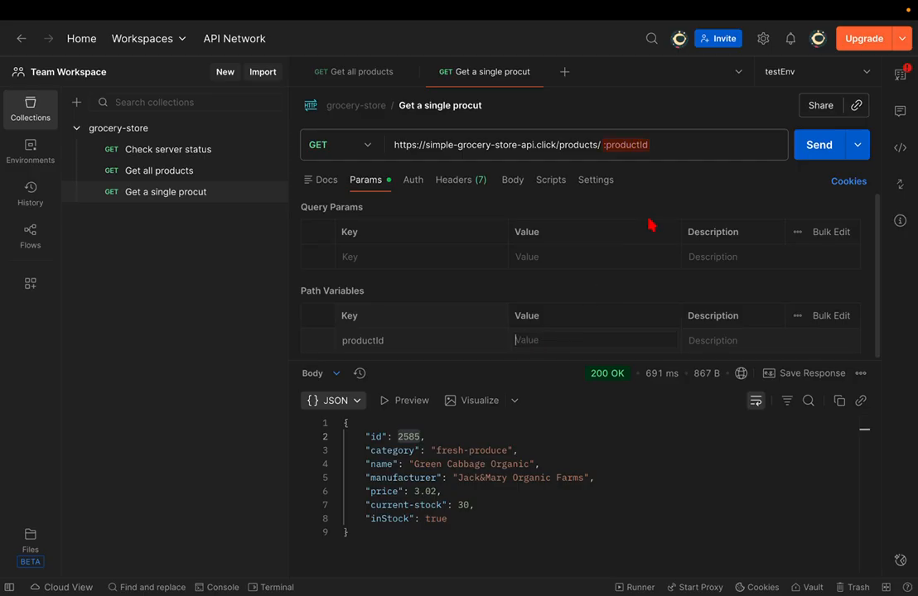
click(811, 77)
click(815, 77)
- Open the request's variables panel, expand All variables, and open testEnv's variable table
click(899, 80)
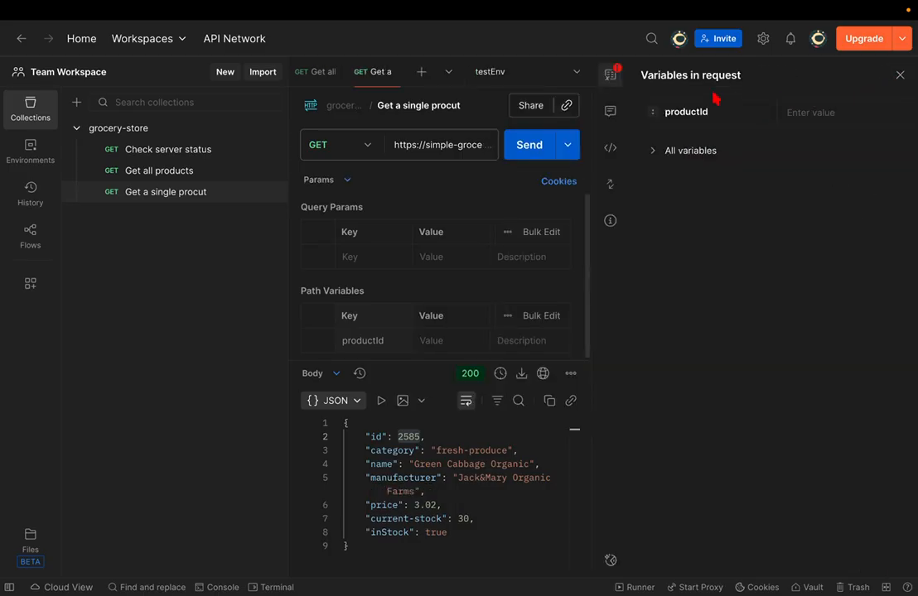
click(898, 75)
click(901, 77)
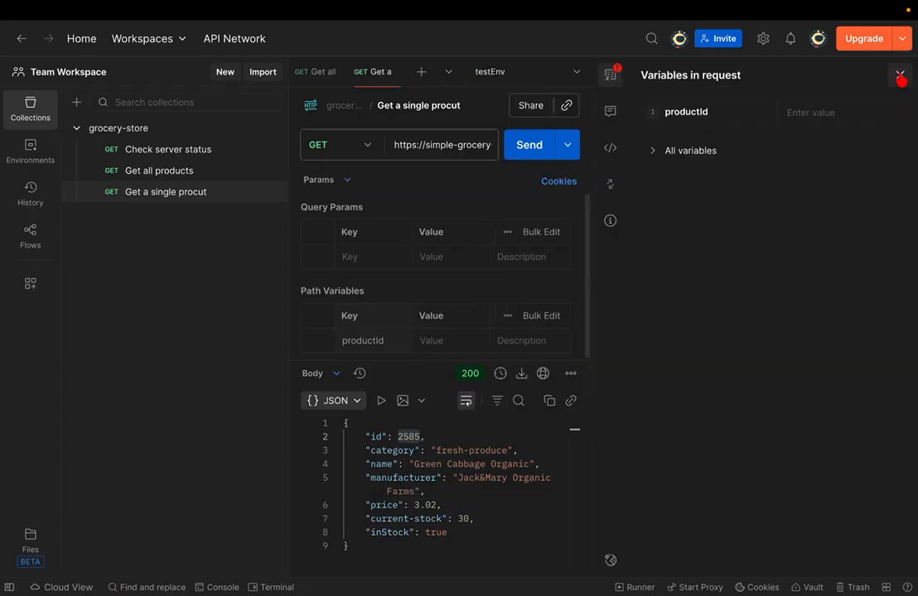
click(652, 153)
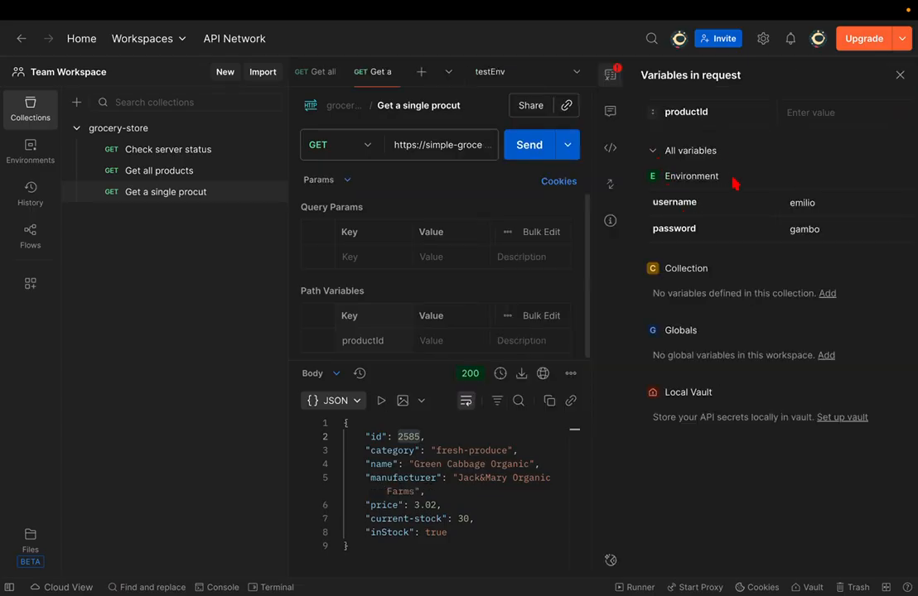
click(690, 176)
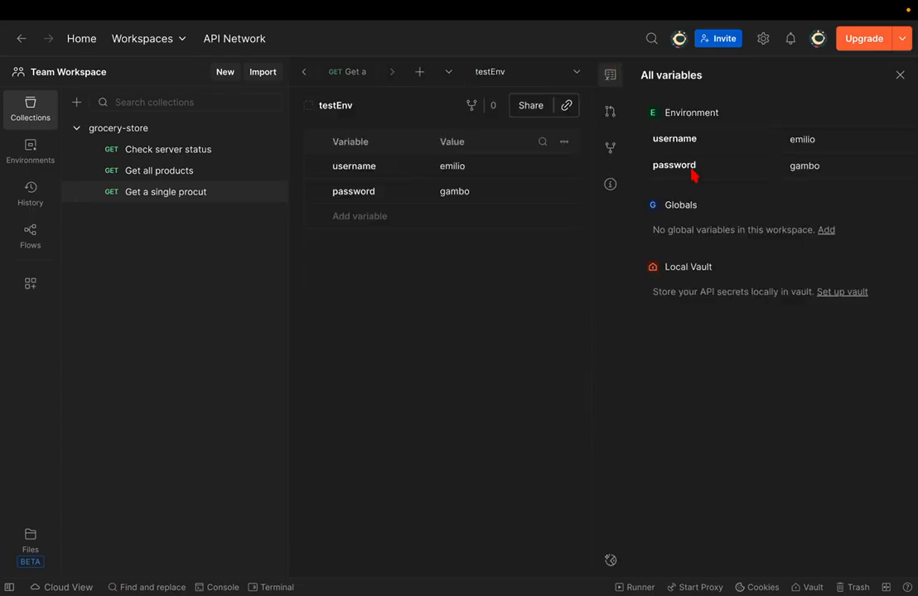
- Add a productId variable with value 2585 to testEnv and save it
click(899, 75)
click(429, 217)
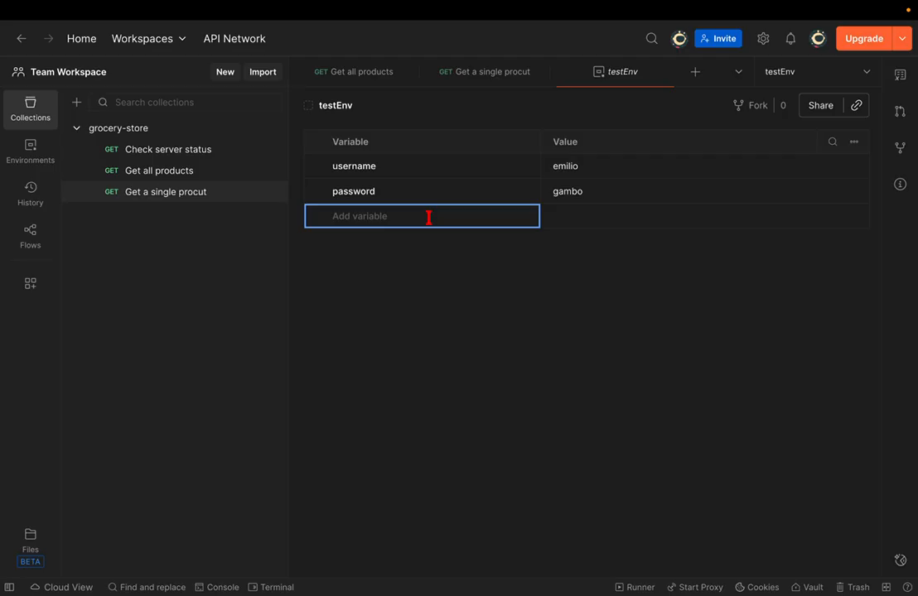
text(pe)
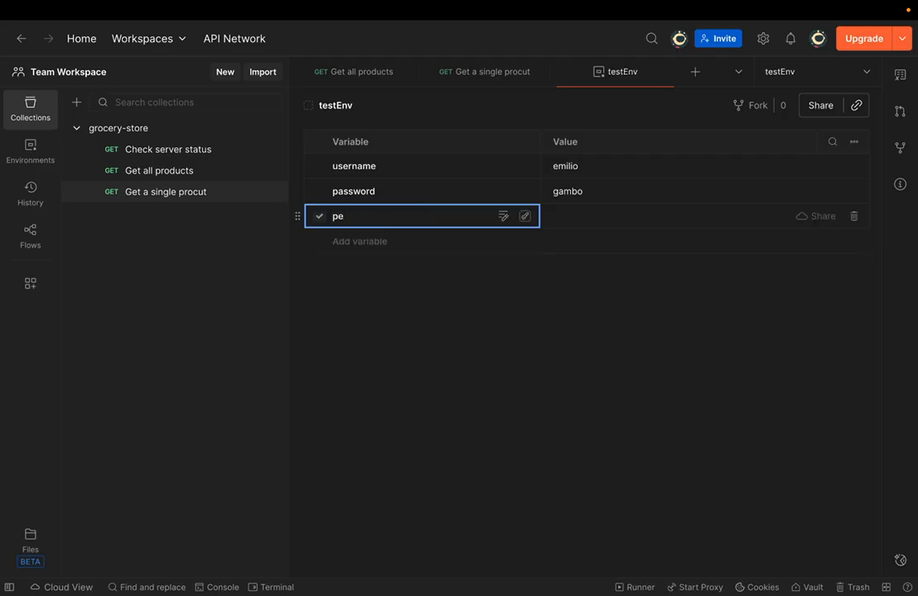
text(rso)
key(BackSpace)
key(BackSpace)
key(BackSpace)
key(BackSpace)
text(roductId)
key(BackSpace)
text(d)
key(super+a)
click(606, 215)
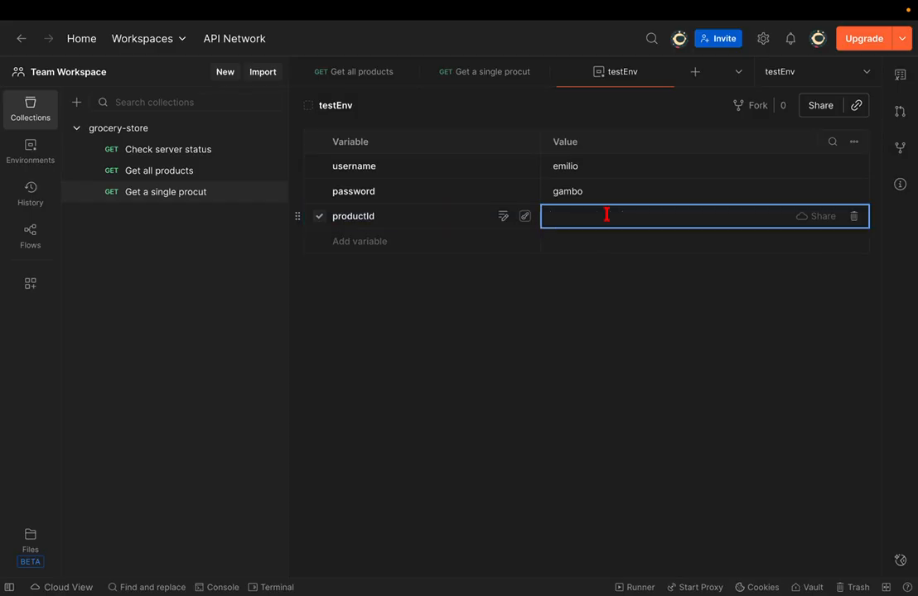
text(2585)
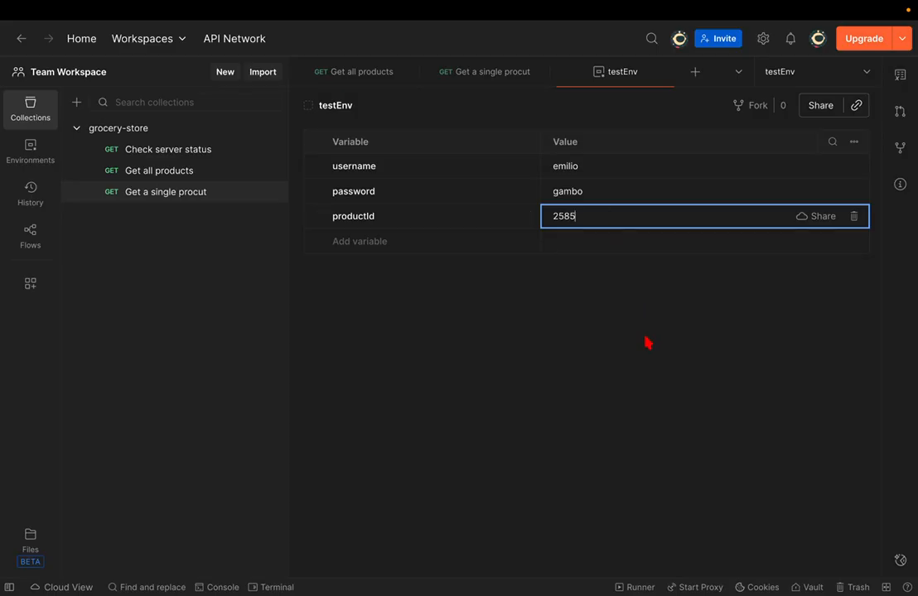
key(ctrl+s)
- Make Production the active environment and open its variable table
click(671, 73)
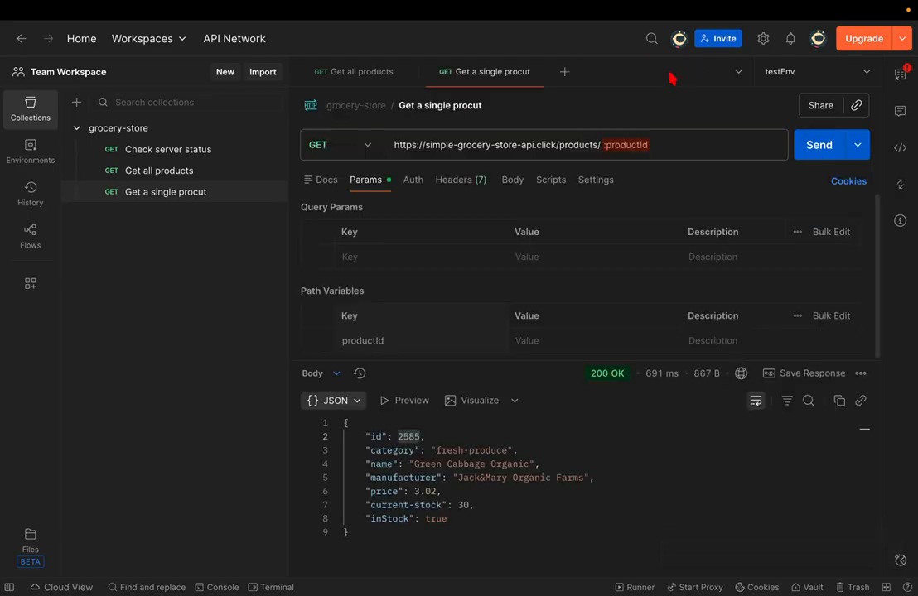
click(787, 74)
click(696, 202)
click(900, 75)
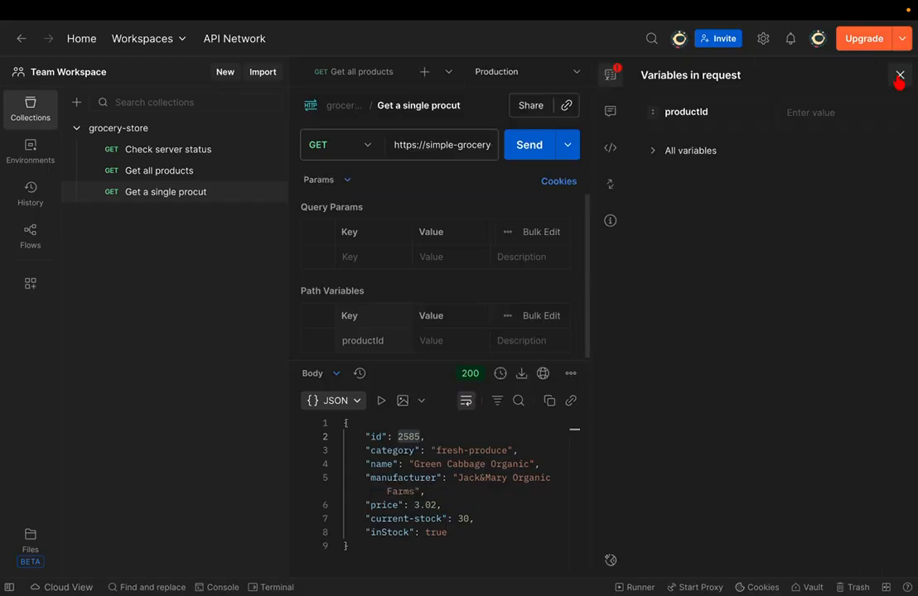
click(679, 151)
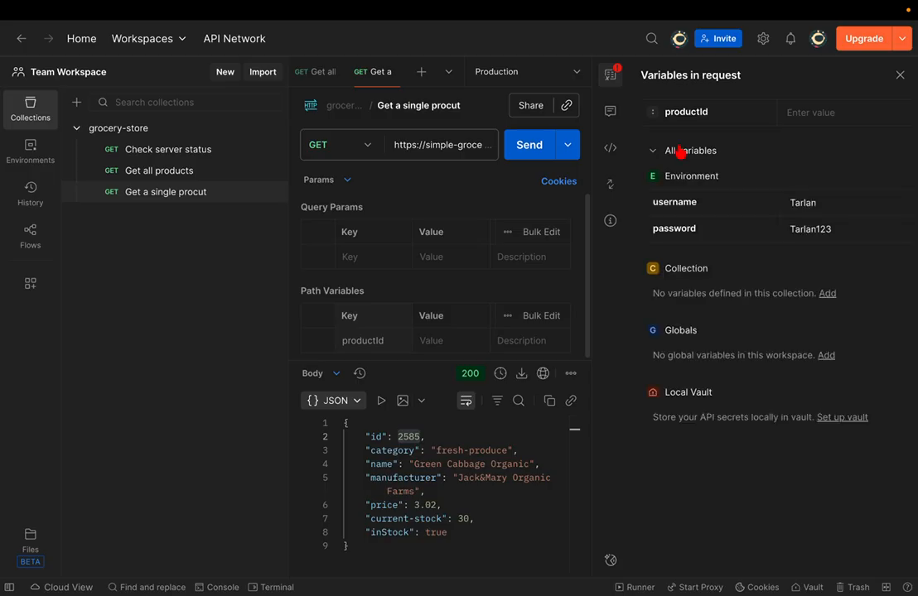
click(691, 176)
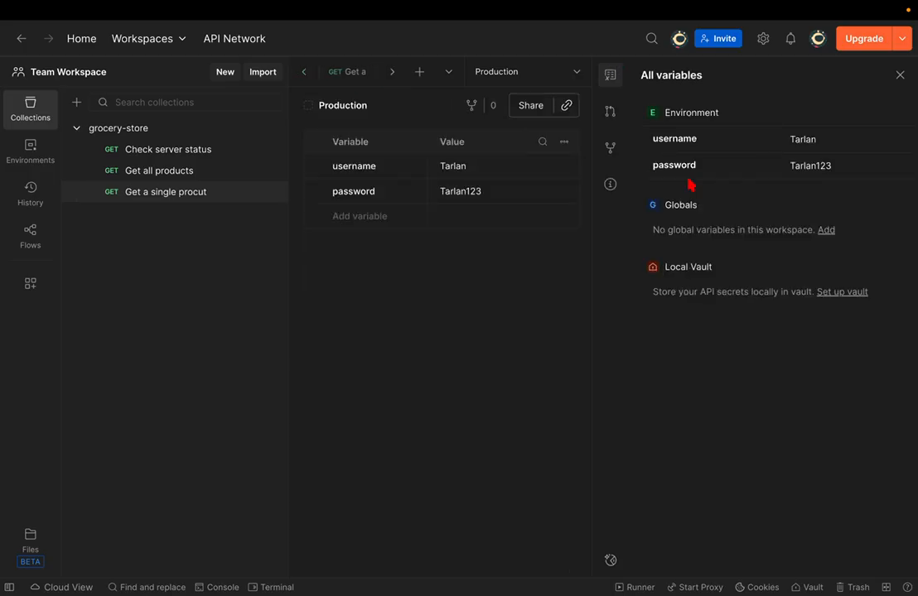
click(900, 75)
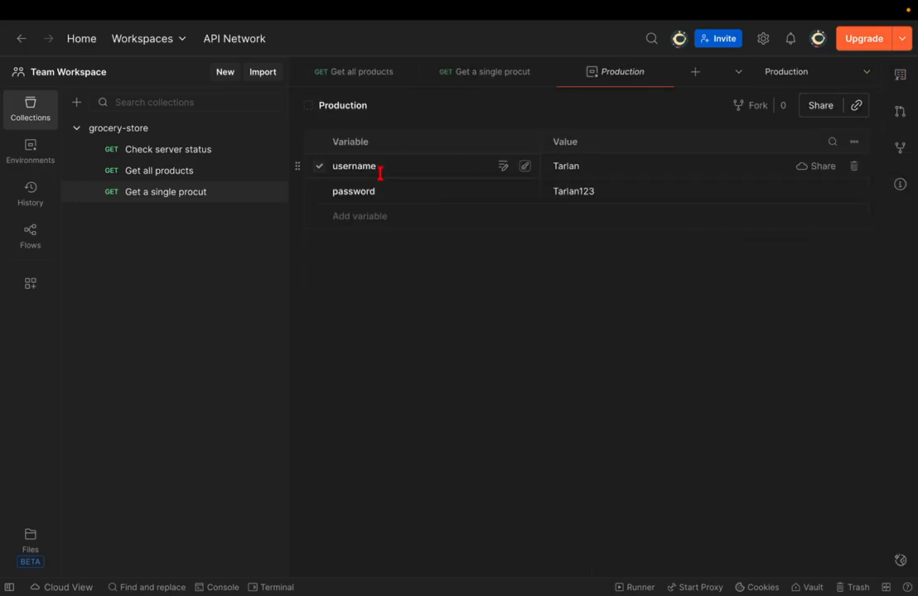
- Add a productId variable with value 12 to Production
click(360, 216)
text(productId)
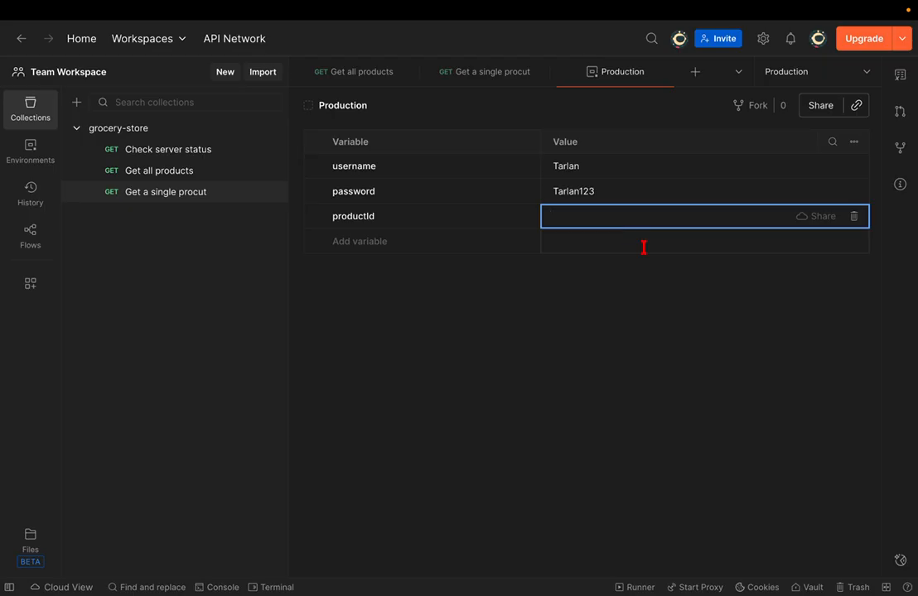
text(12)
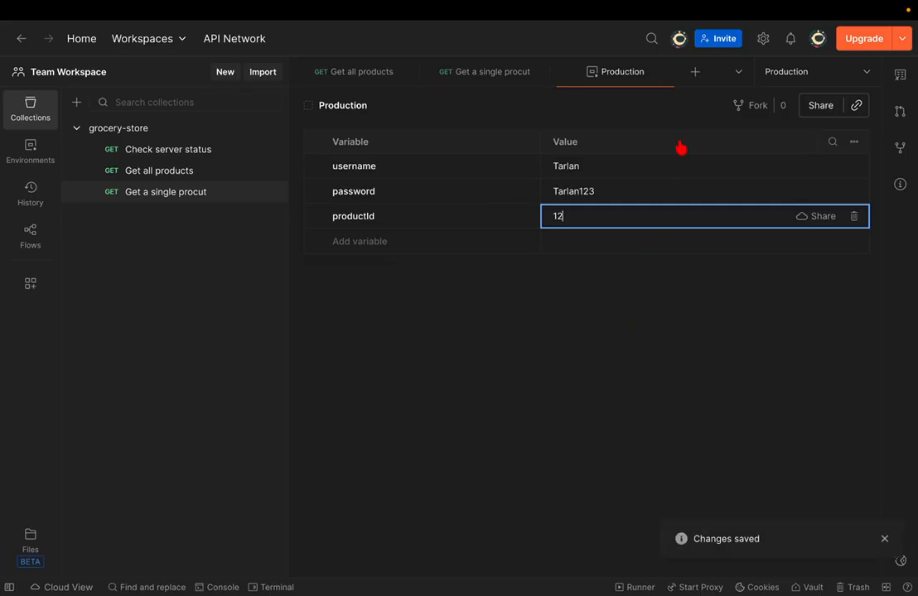
- Set productId's path value to {{productId}} and send, getting 404 Not Found for id 12
click(670, 72)
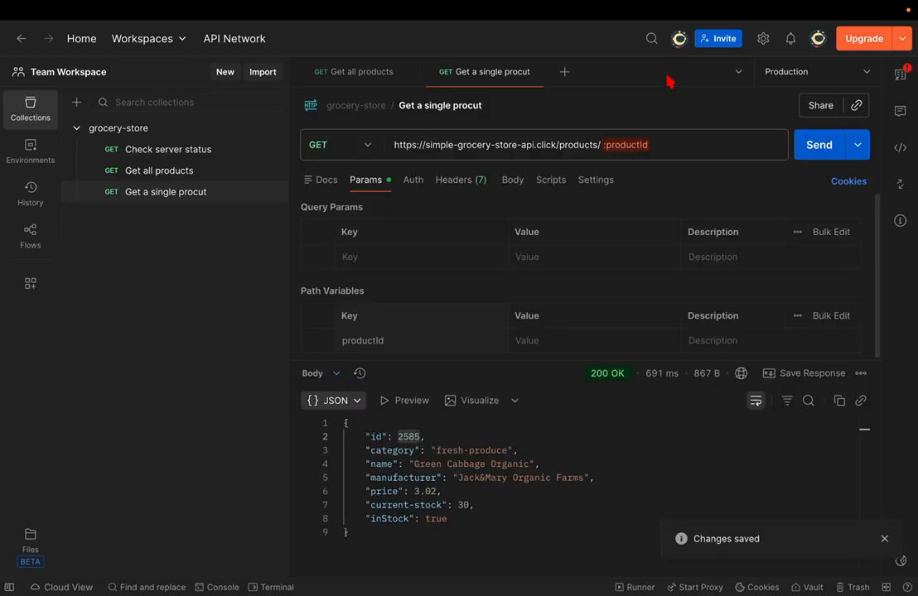
click(539, 335)
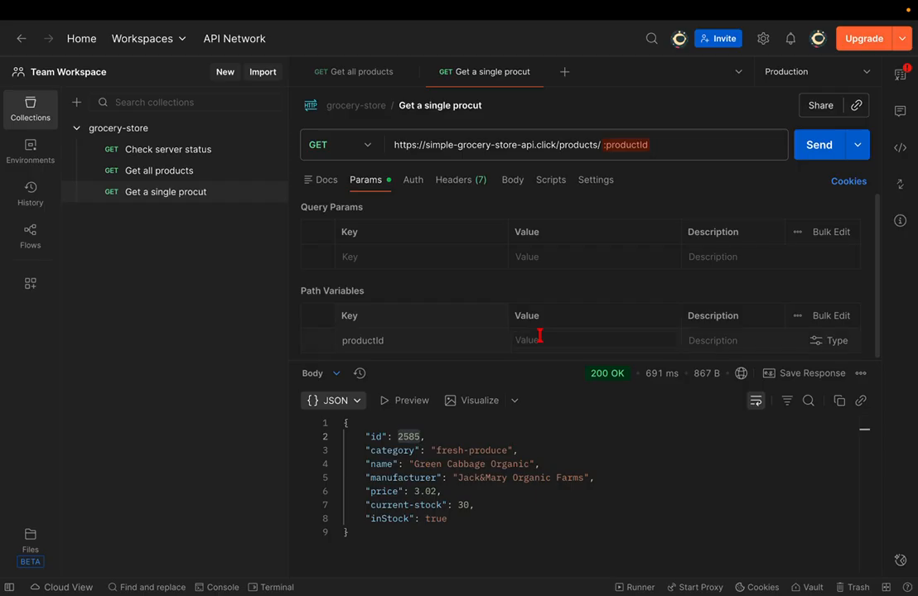
text({{)
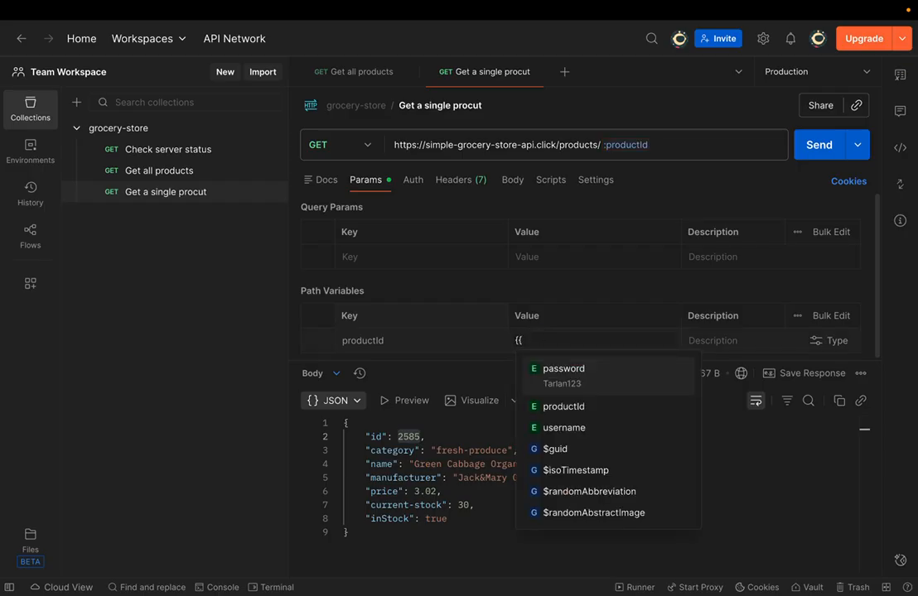
key(Down)
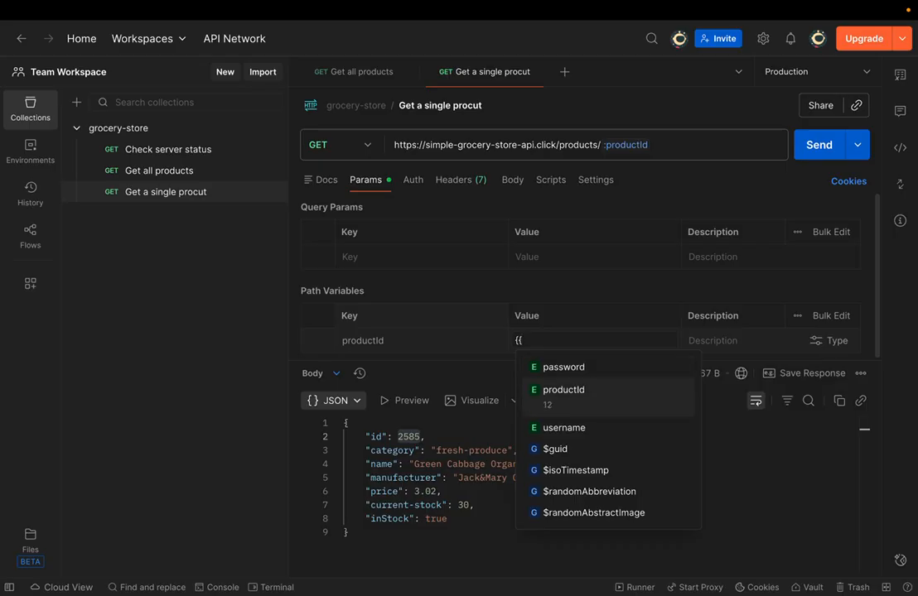
key(Return)
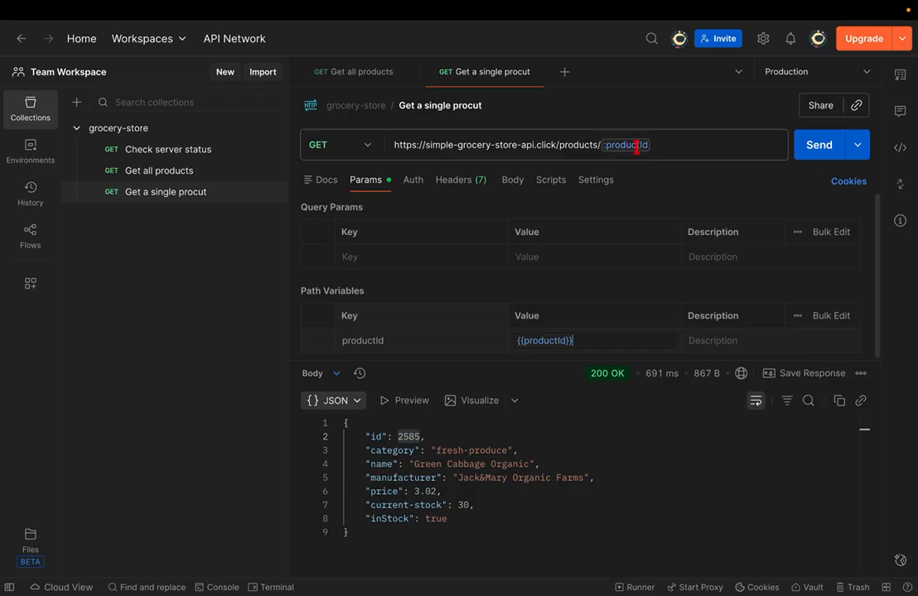
mouse_move(631, 147)
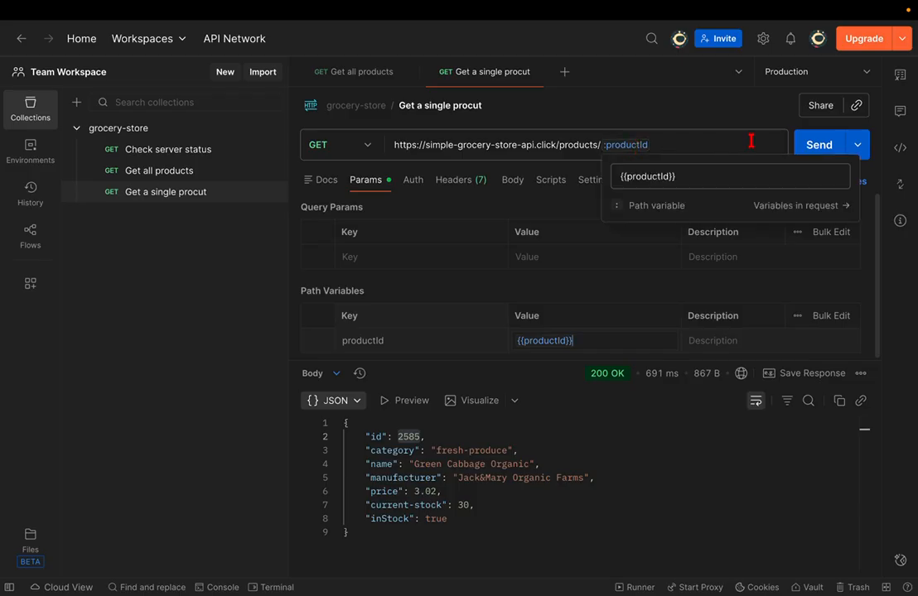
click(814, 146)
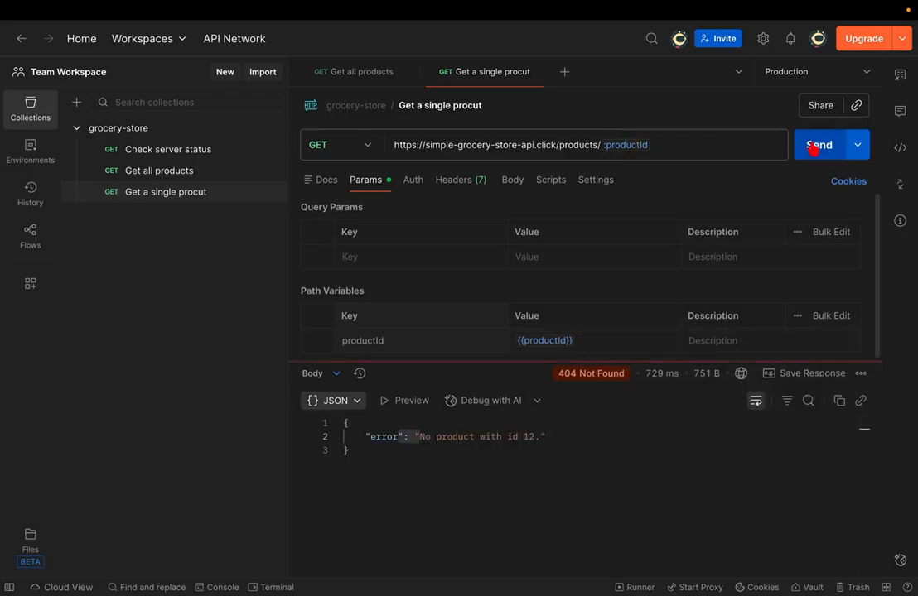
double_click(530, 437)
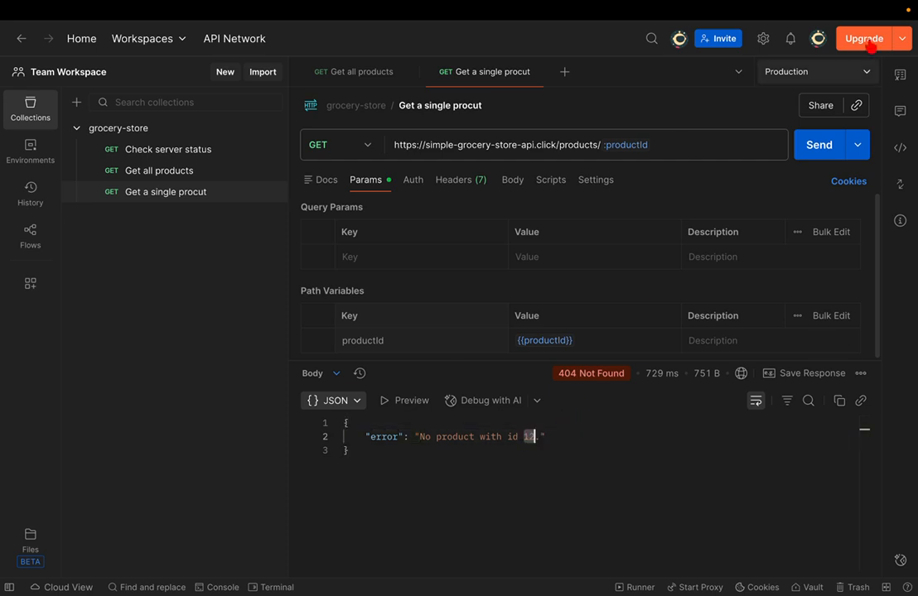
- Make testEnv the active environment and resend the request
click(864, 72)
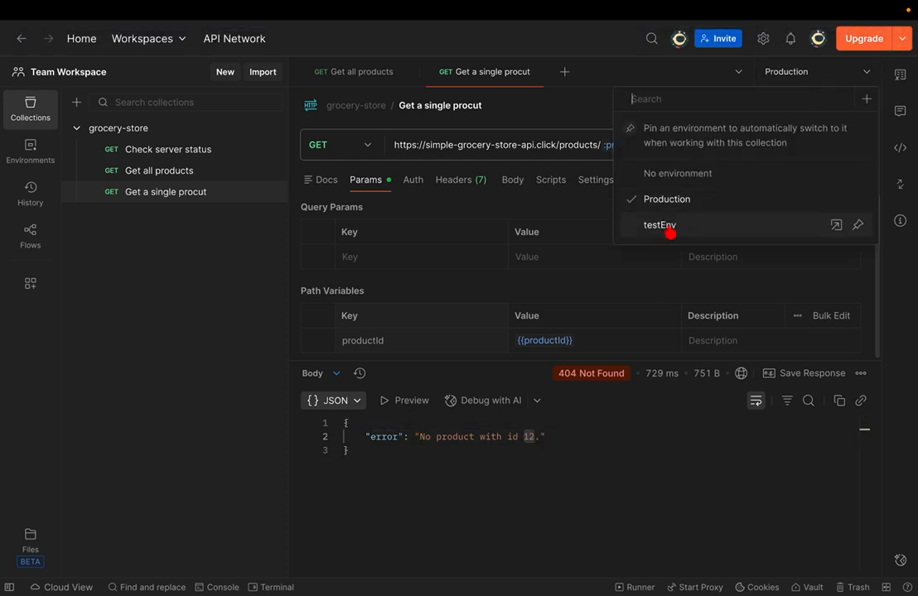
click(650, 225)
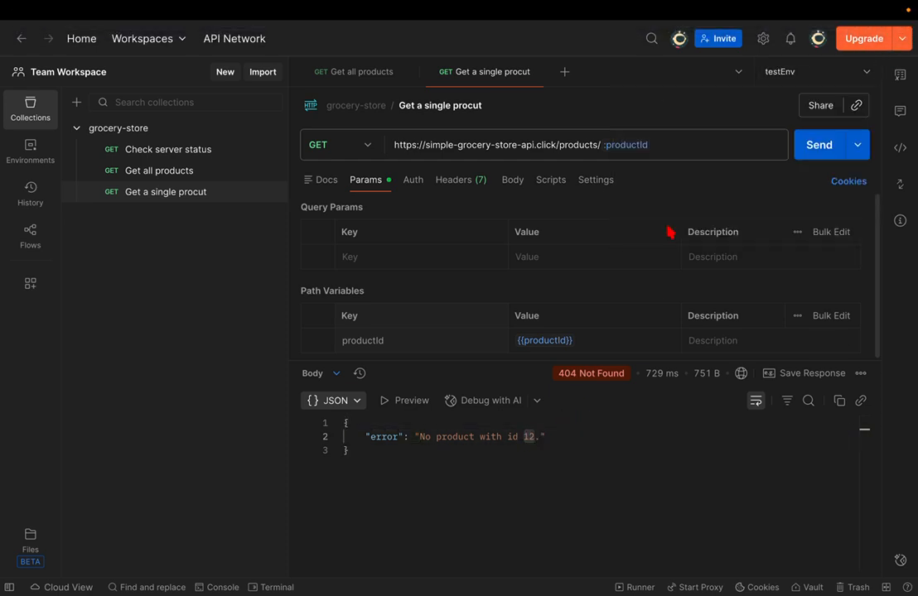
click(811, 156)
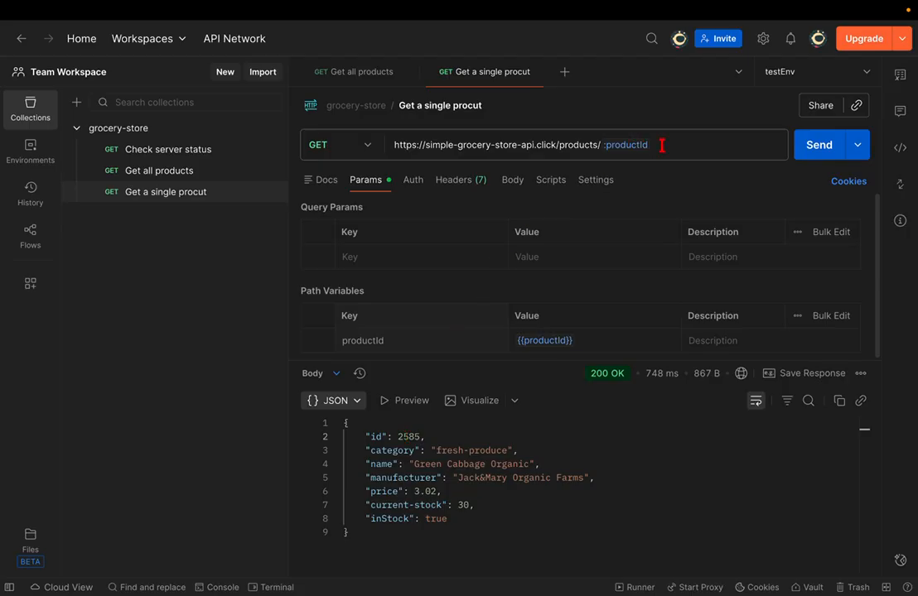
- Replace :productId in the URL with 12 and send the request for product 12
drag(662, 145, 604, 145)
key(BackSpace)
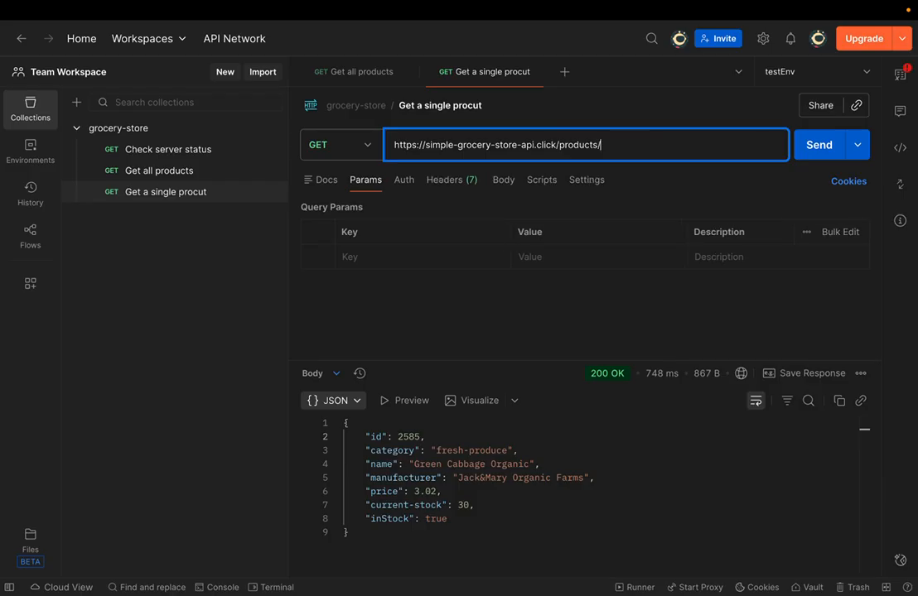
text(12)
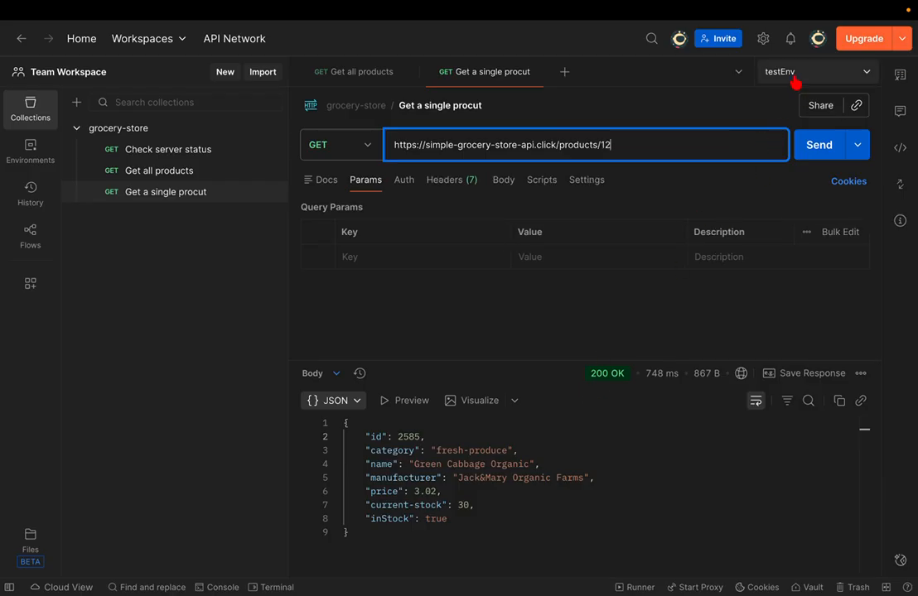
click(835, 157)
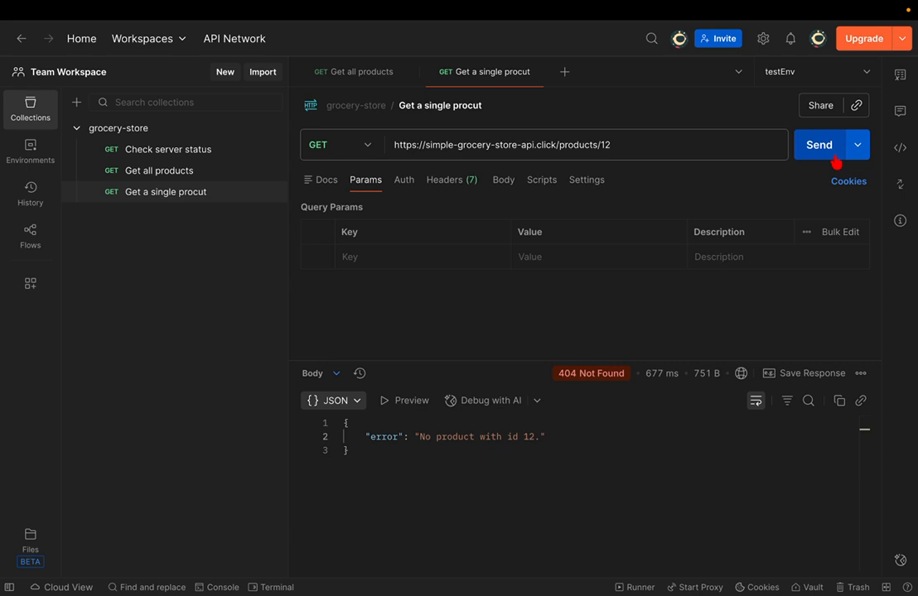
- Put :productId back in the URL and send with productId empty, getting 400 Bad Request
click(710, 141)
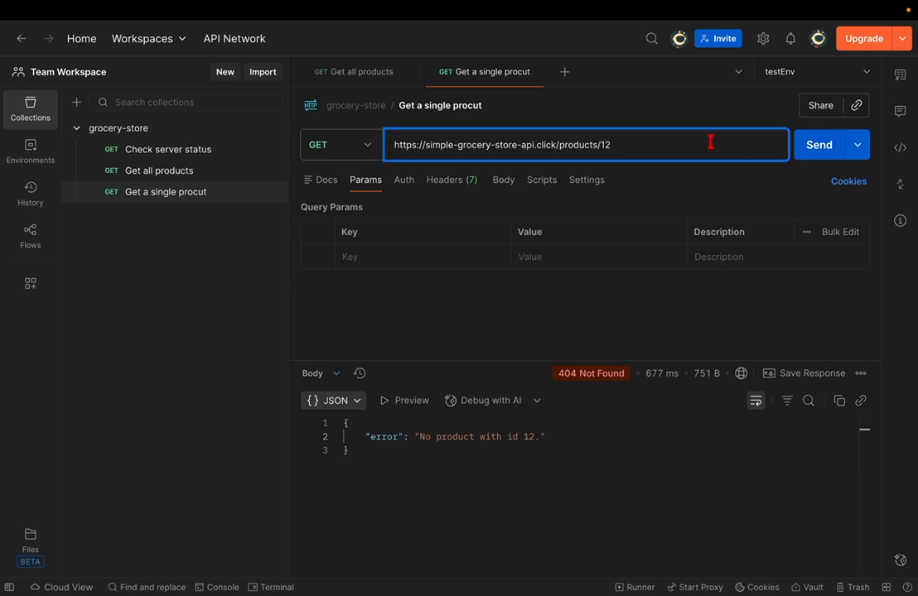
key(BackSpace)
key(BackSpace)
text(:productId)
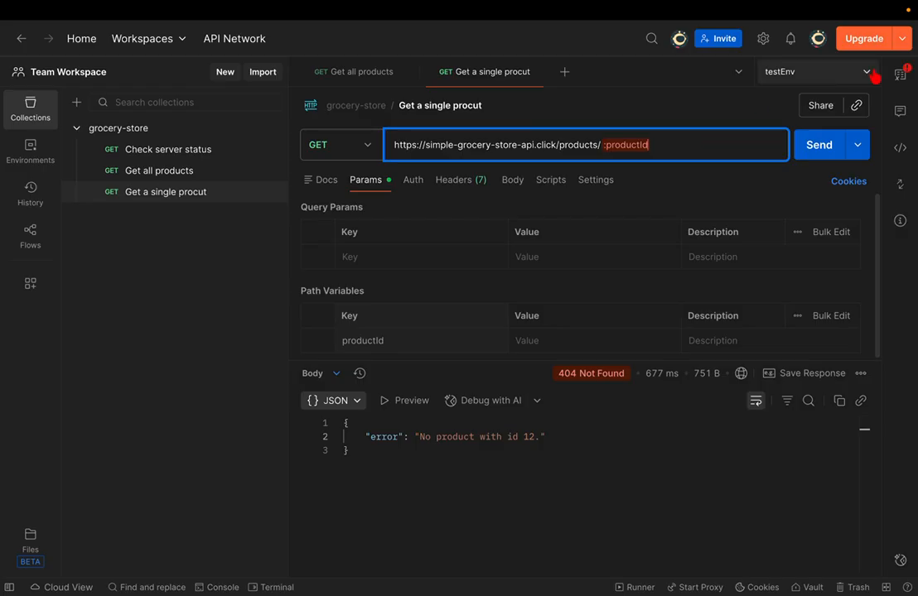
mouse_move(627, 142)
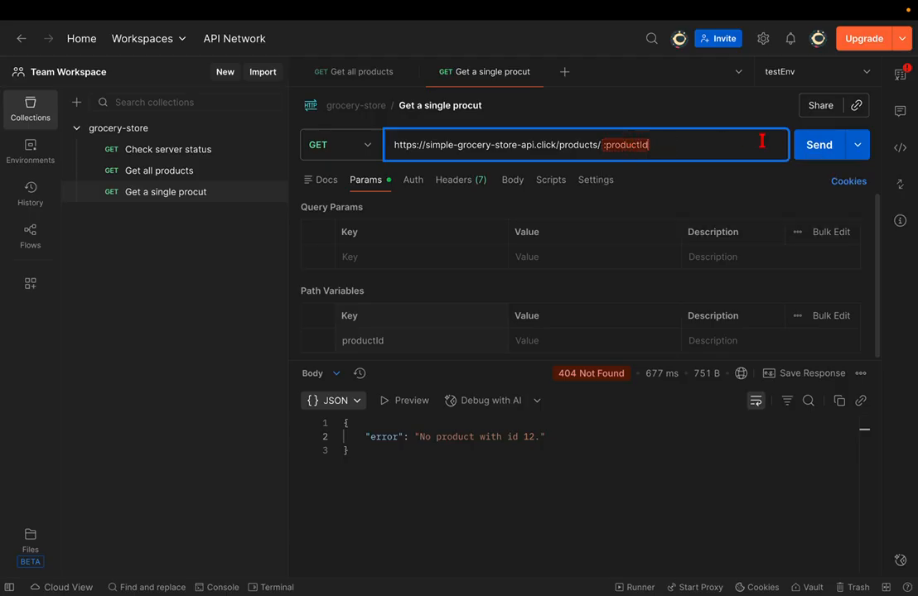
click(801, 149)
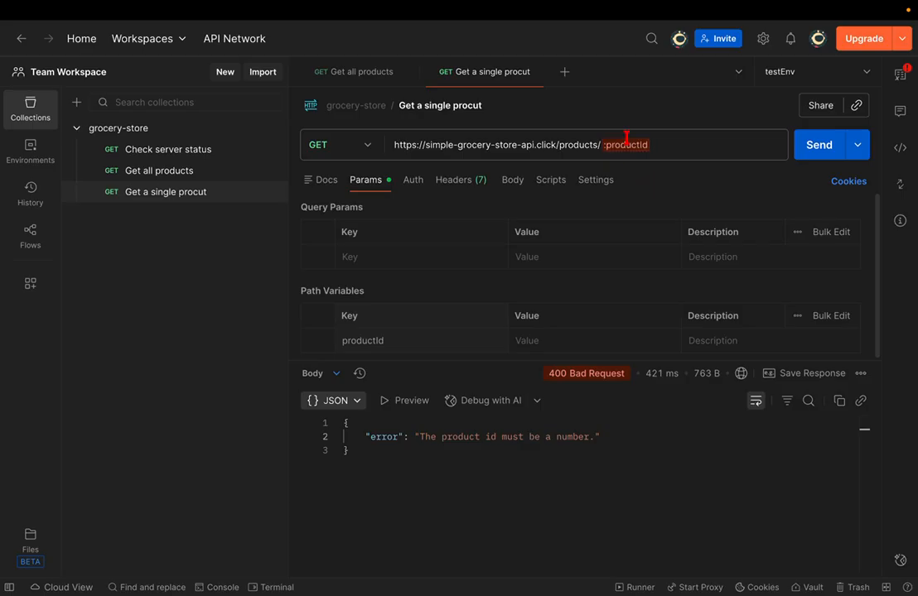
- Restore the :productId placeholder in the URL from the suggestion
mouse_move(626, 141)
click(663, 140)
key(BackSpace)
key(BackSpace)
key(BackSpace)
key(BackSpace)
key(BackSpace)
key(BackSpace)
key(BackSpace)
key(BackSpace)
key(BackSpace)
key(BackSpace)
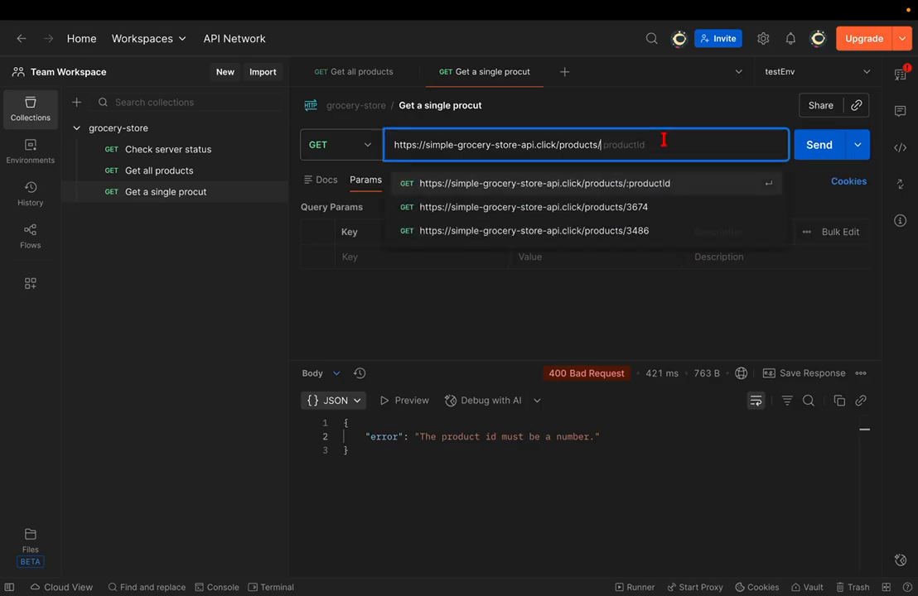
key(Return)
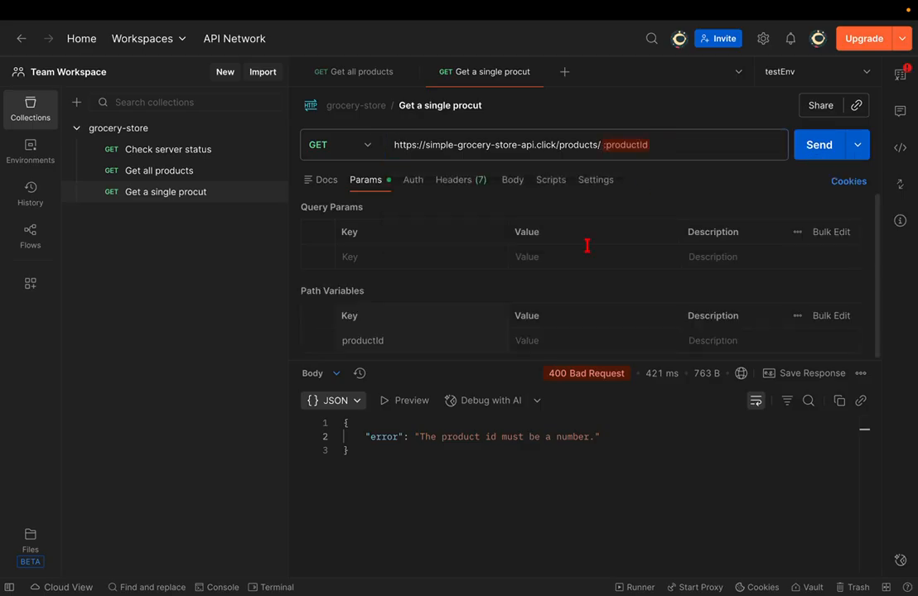
- Set the productId path value to {{productId}} and send, returning Green Cabbage Organic (id 2585)
mouse_move(543, 371)
click(527, 340)
text({{)
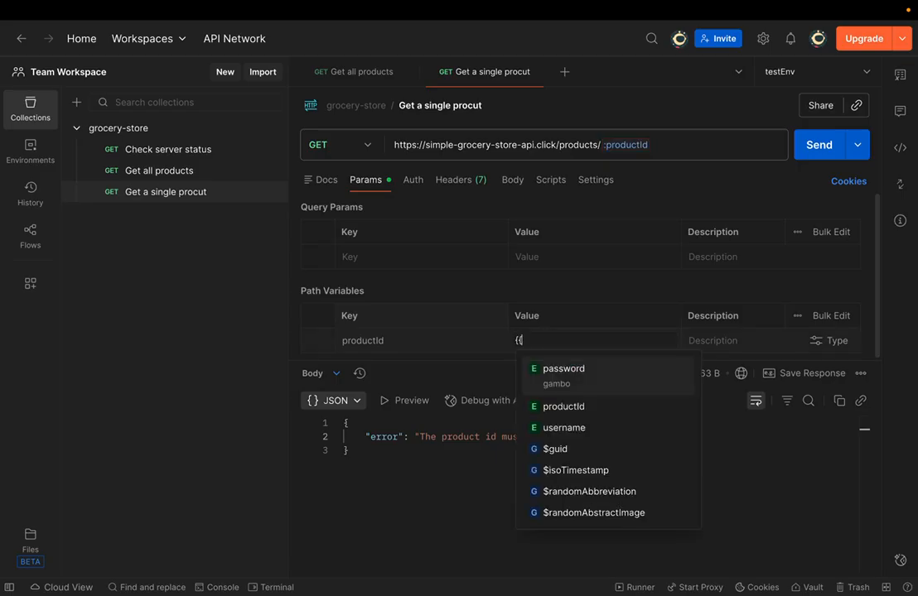
key(Down)
key(Return)
key(super+s)
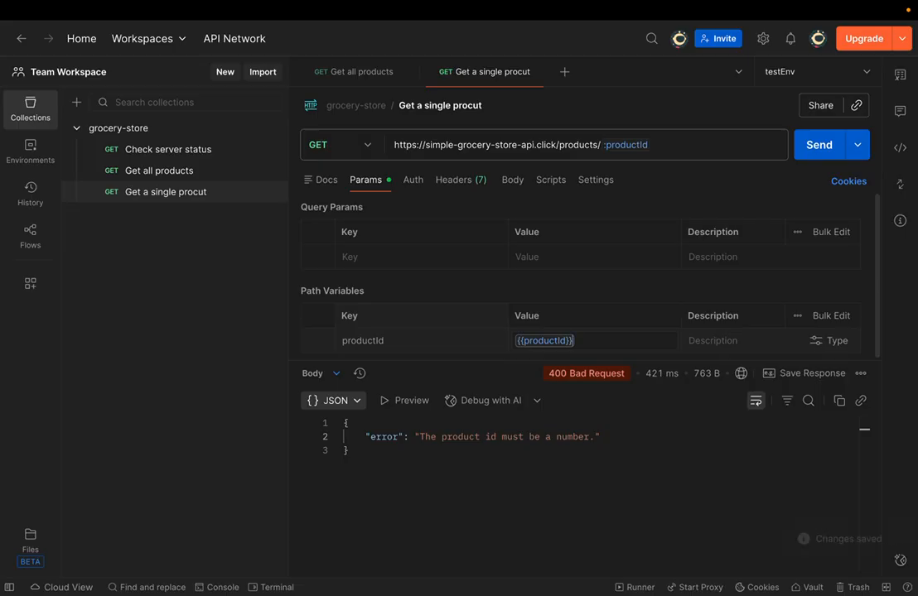
click(807, 153)
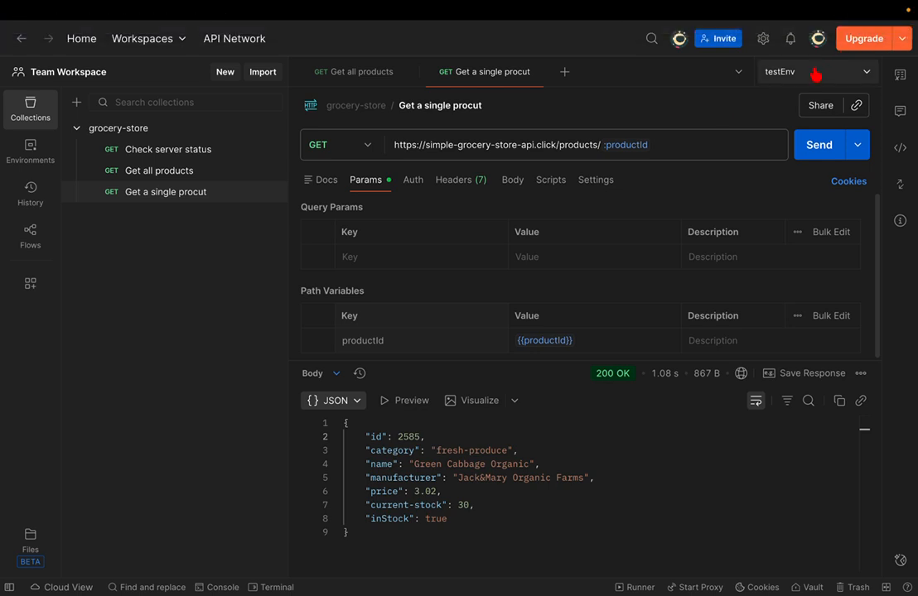
- Try replacing :productId with 23 in the URL, then undo back to :productId
click(651, 144)
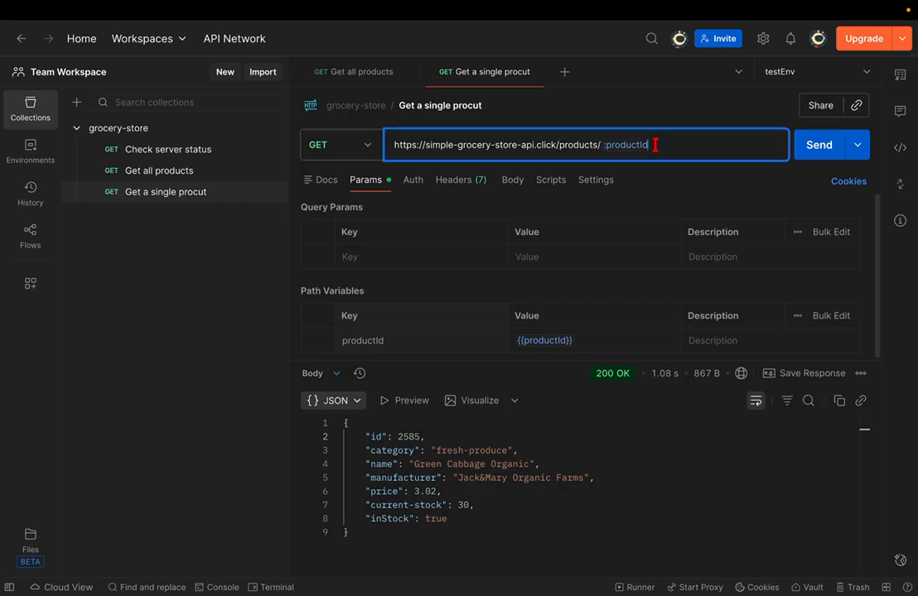
drag(651, 144, 605, 145)
text(23)
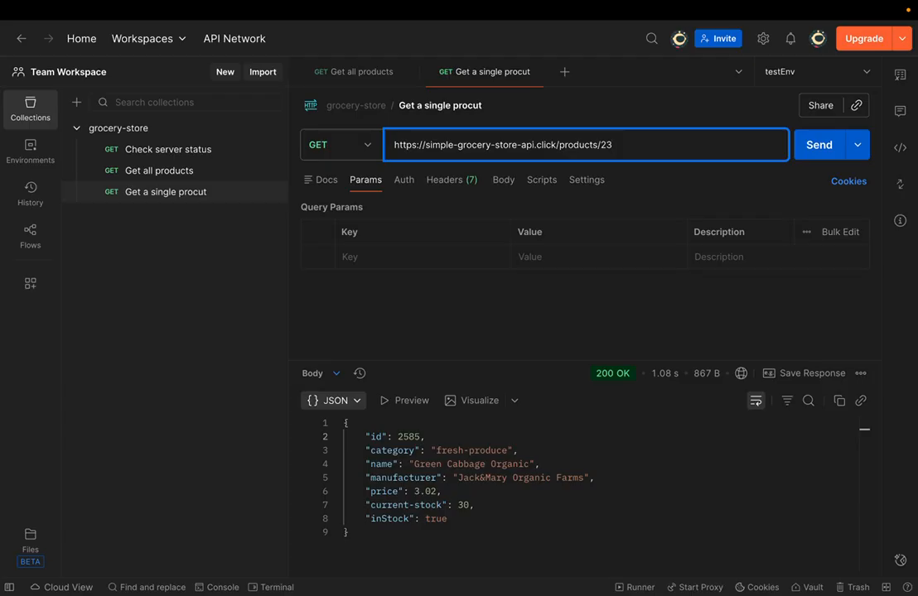
key(ctrl+z)
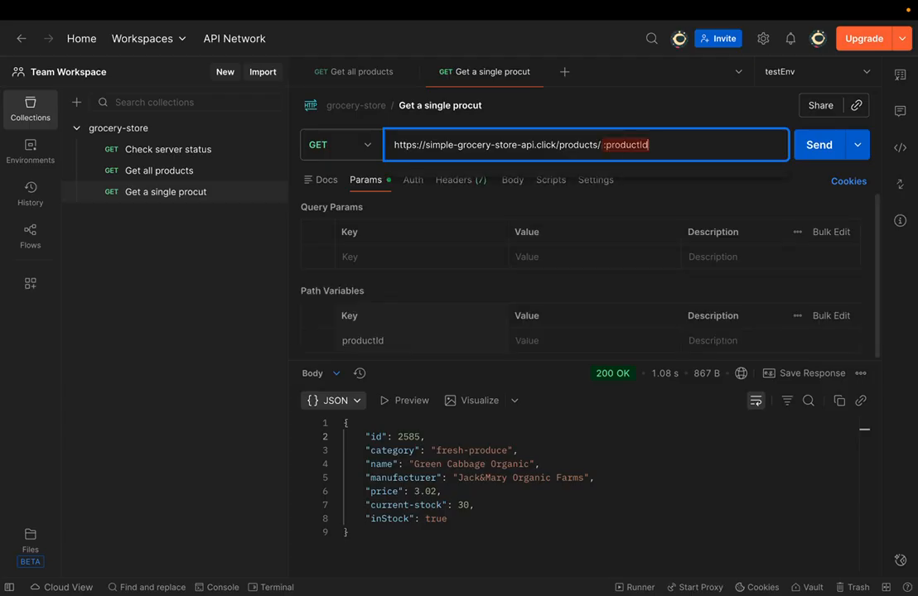
- Set the productId path variable value to {{productId}} and save the Get a single procut request
click(556, 341)
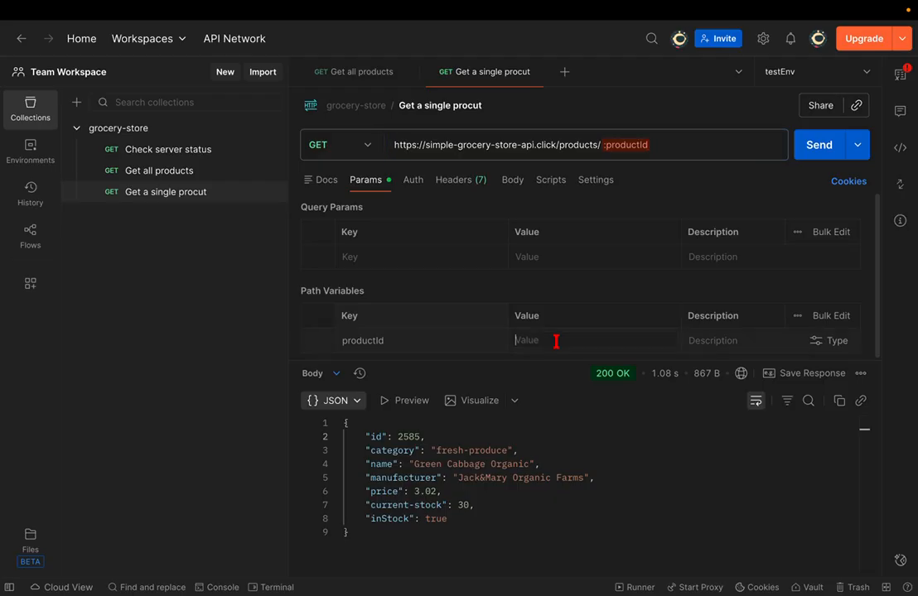
text({{)
key(Down)
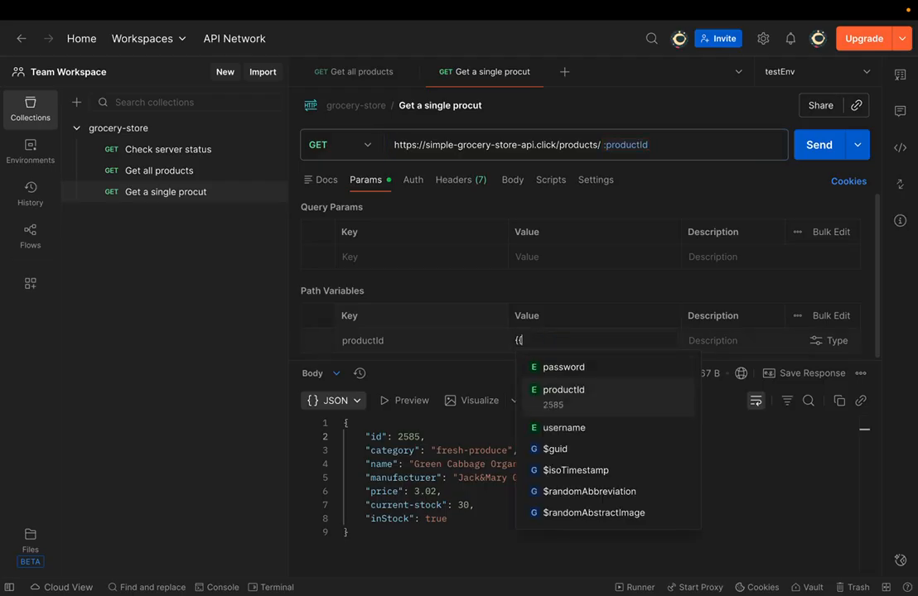
key(Tab)
click(554, 342)
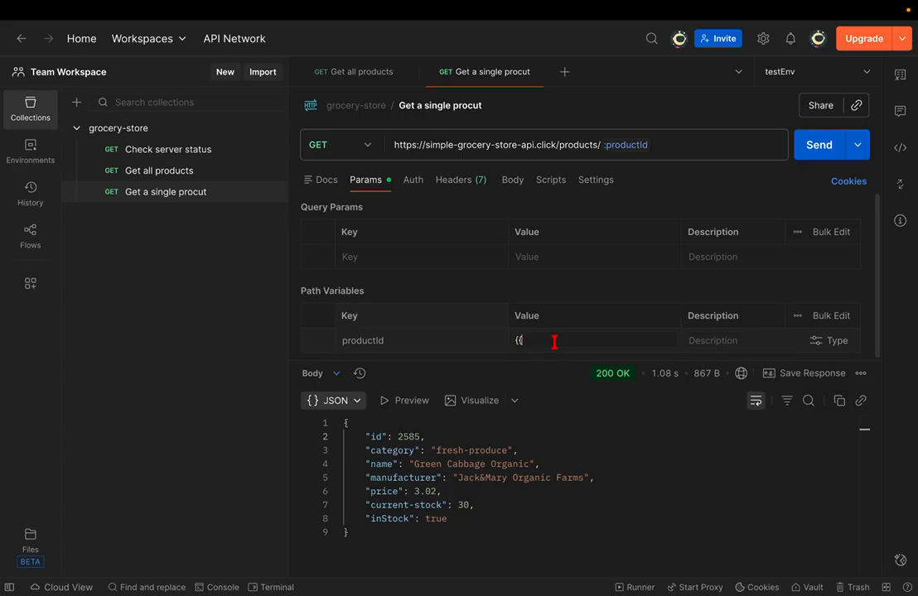
text(pro)
key(Return)
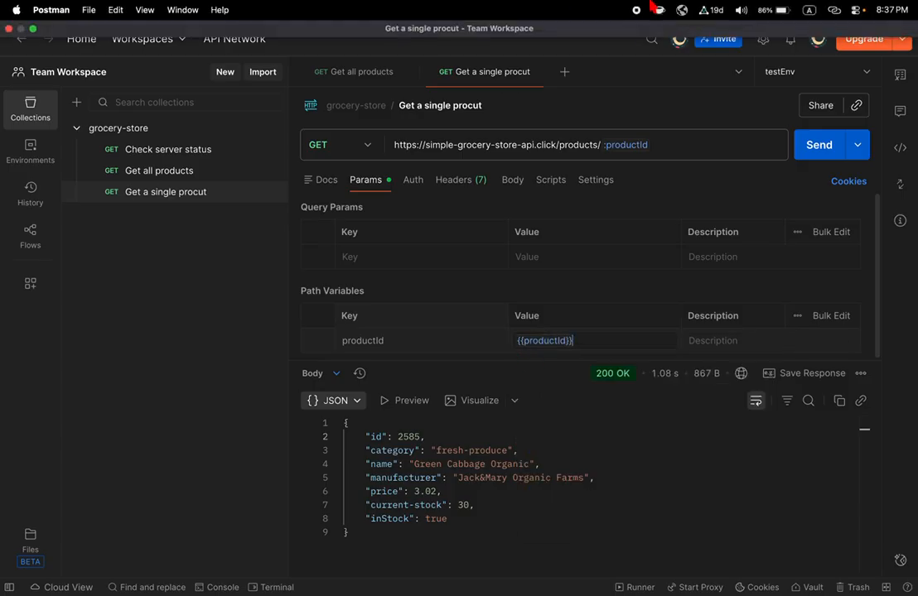
key(super+s)
click(634, 11)
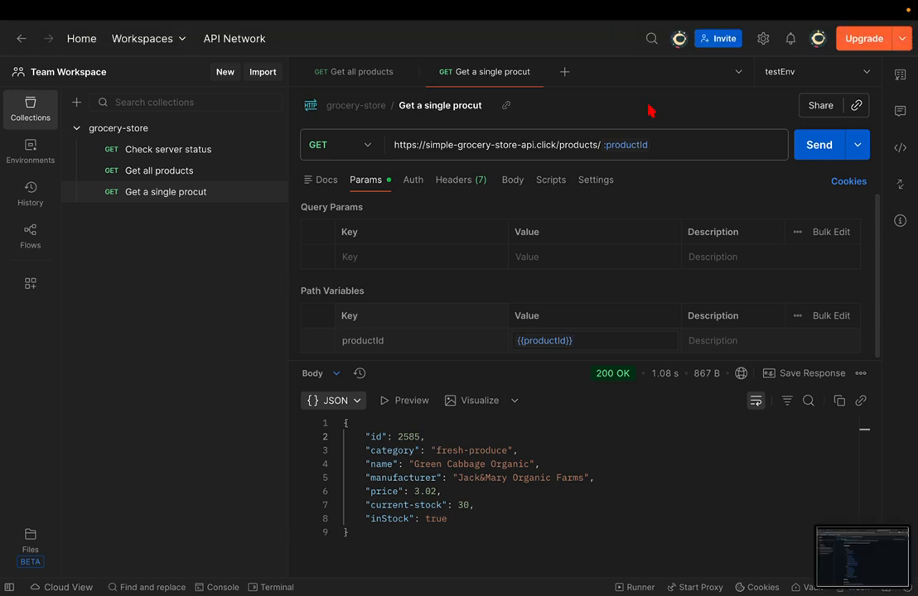
- Close the single product request and scroll the GitHub docs to Get all products
click(536, 73)
key(ctrl+Right)
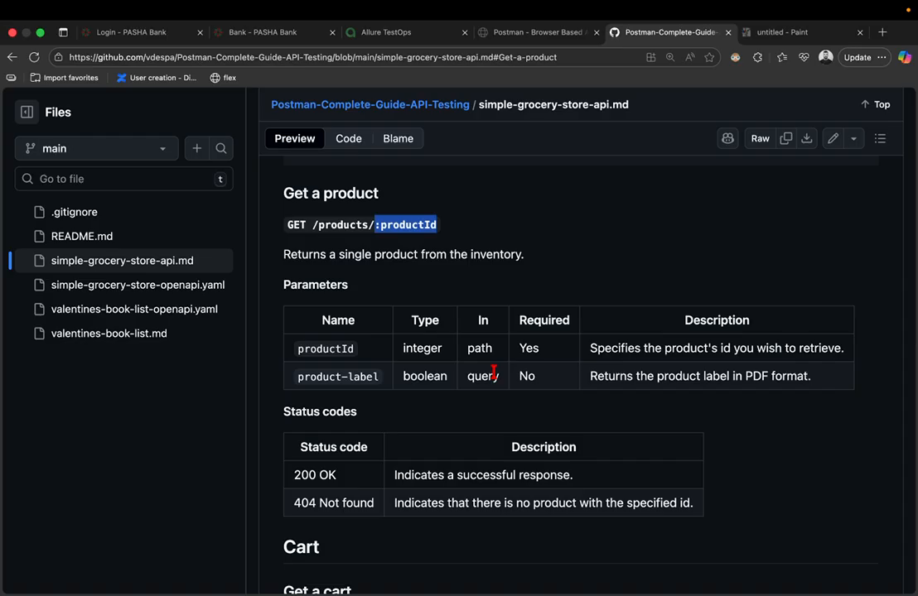
scroll(494, 375, up, 5)
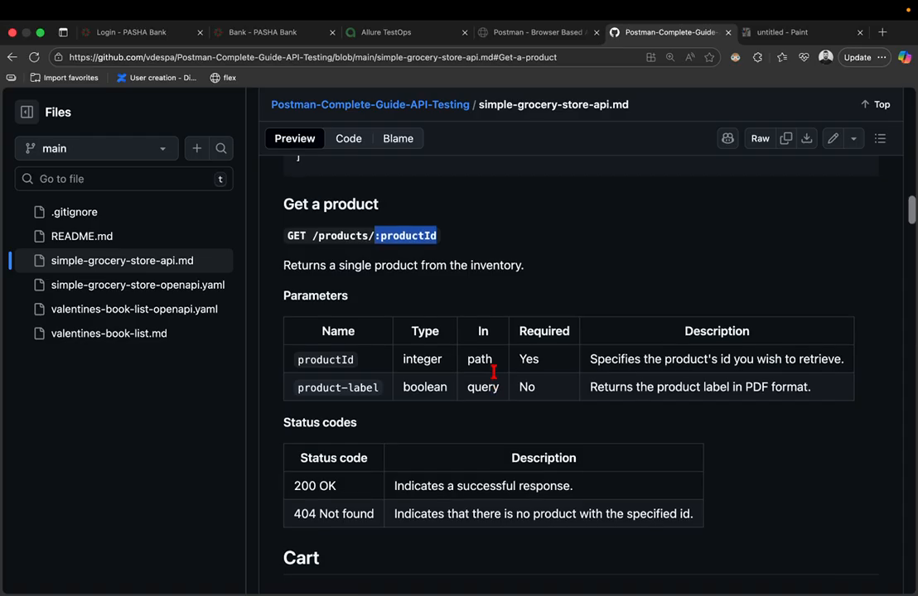
scroll(494, 373, up, 10)
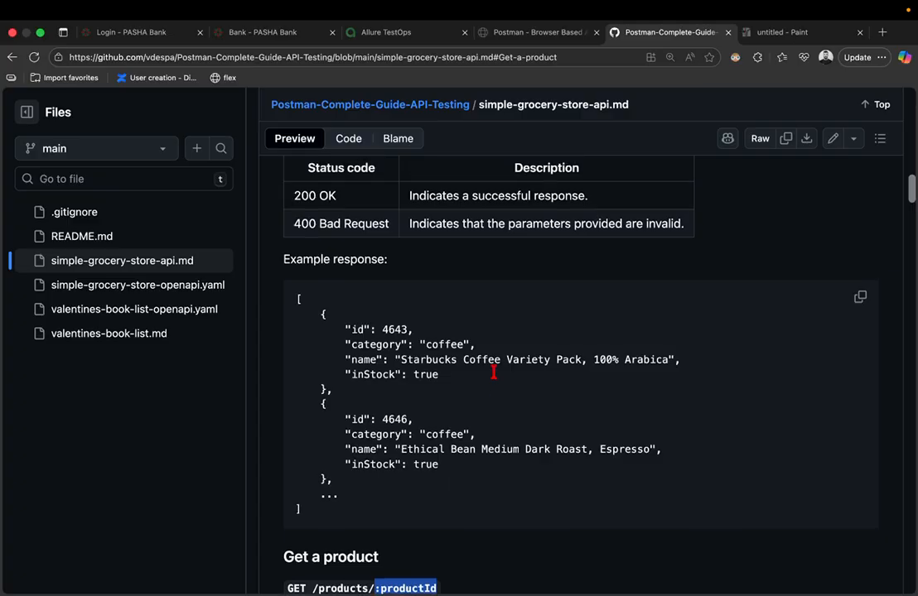
scroll(495, 377, up, 1)
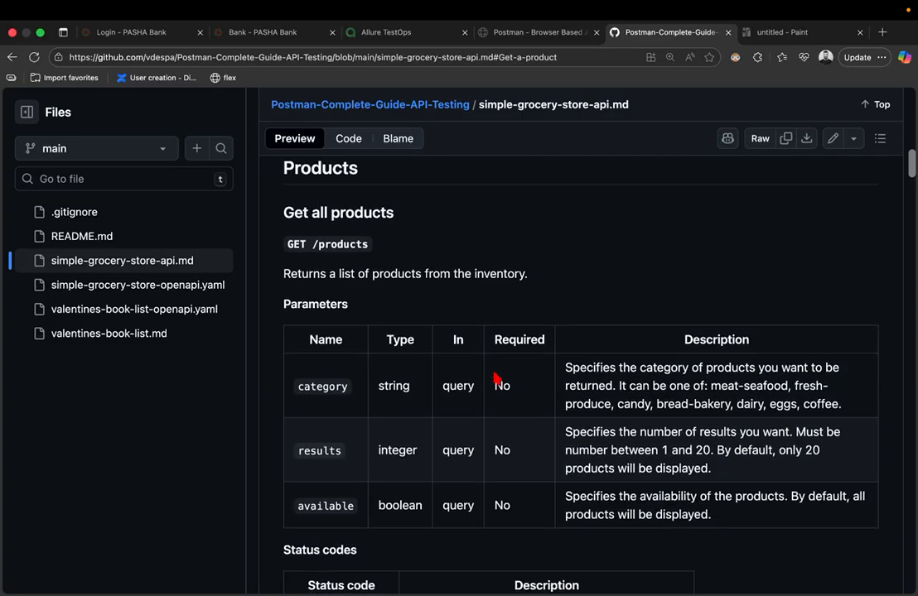
scroll(497, 376, down, 3)
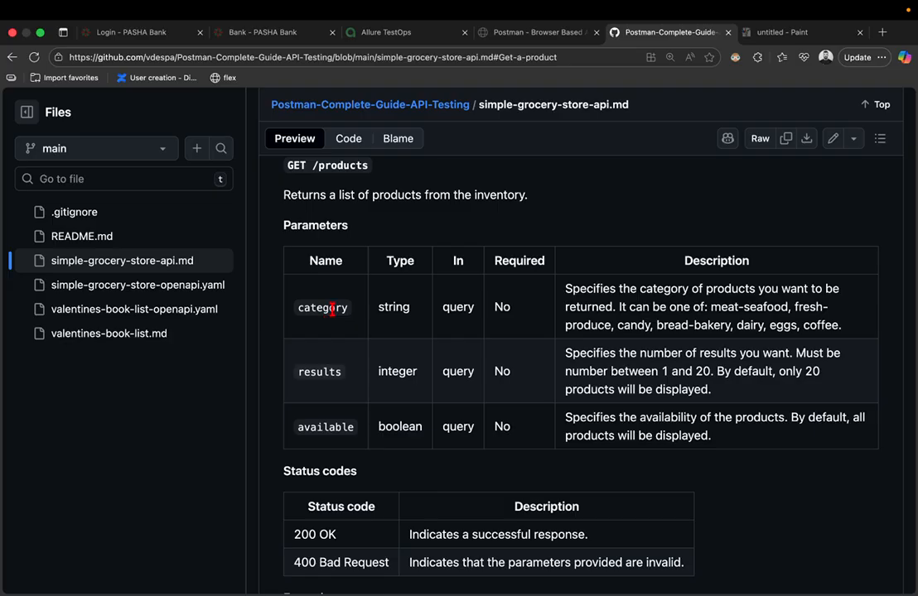
- Compare the docs with the products response and copy the category parameter name
key(ctrl+Left)
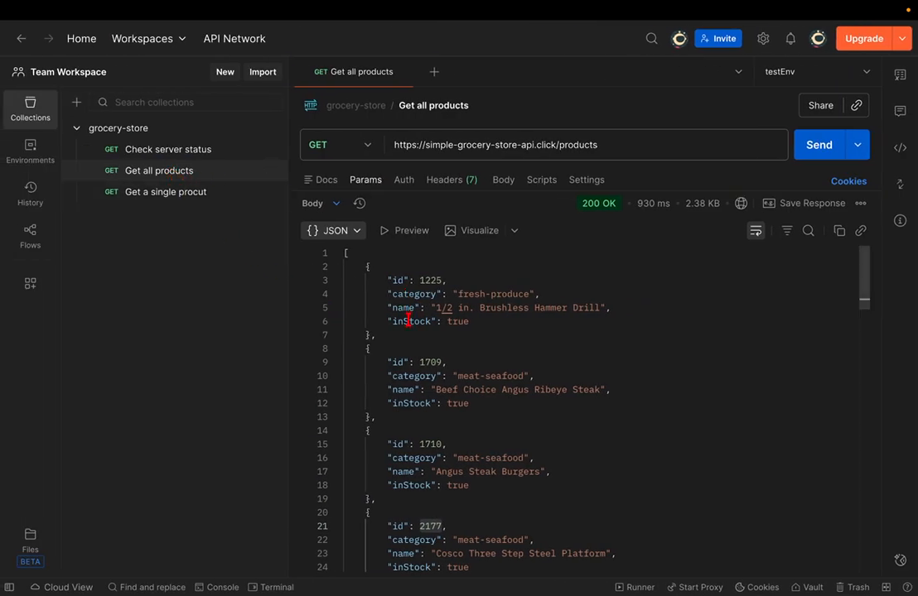
key(ctrl+Right)
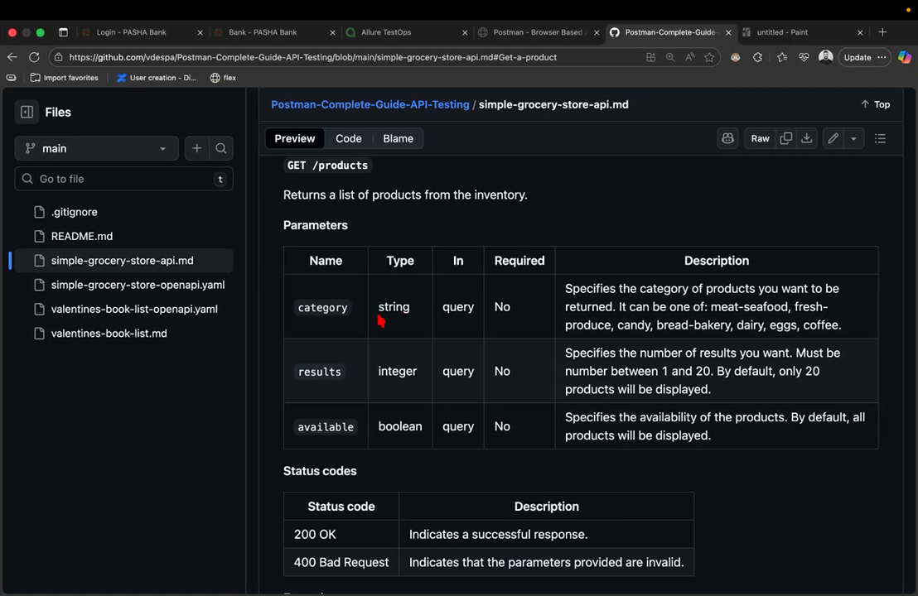
double_click(334, 306)
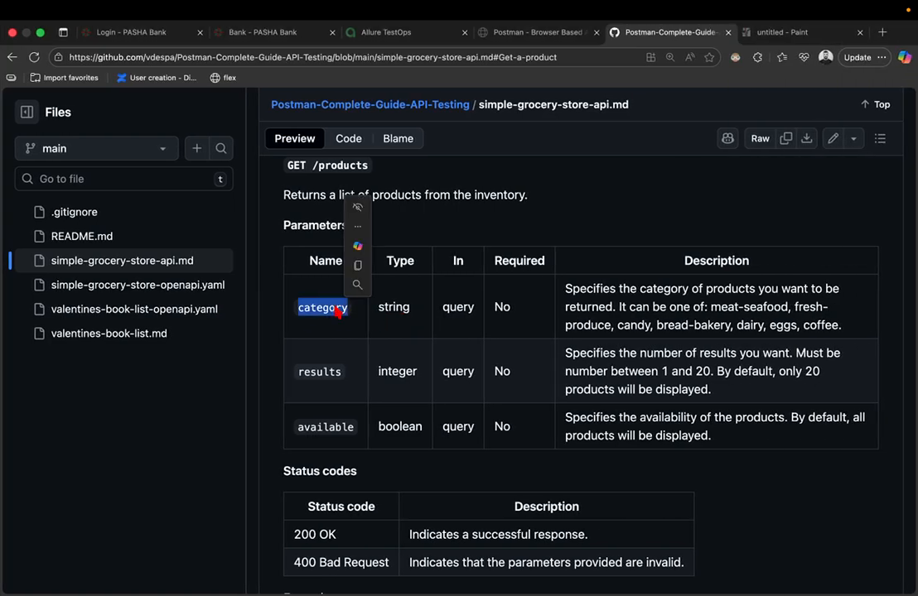
key(super+c)
key(ctrl+Left)
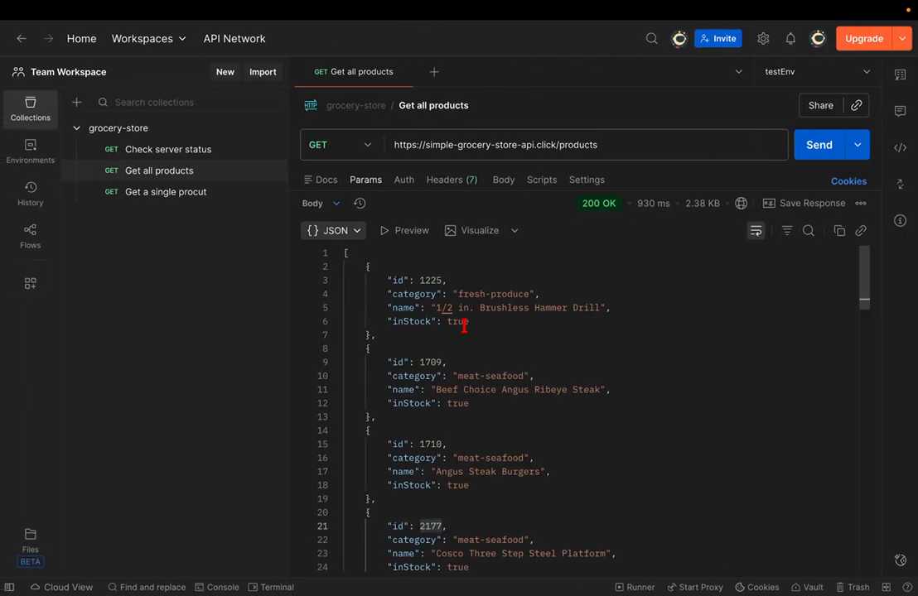
click(516, 349)
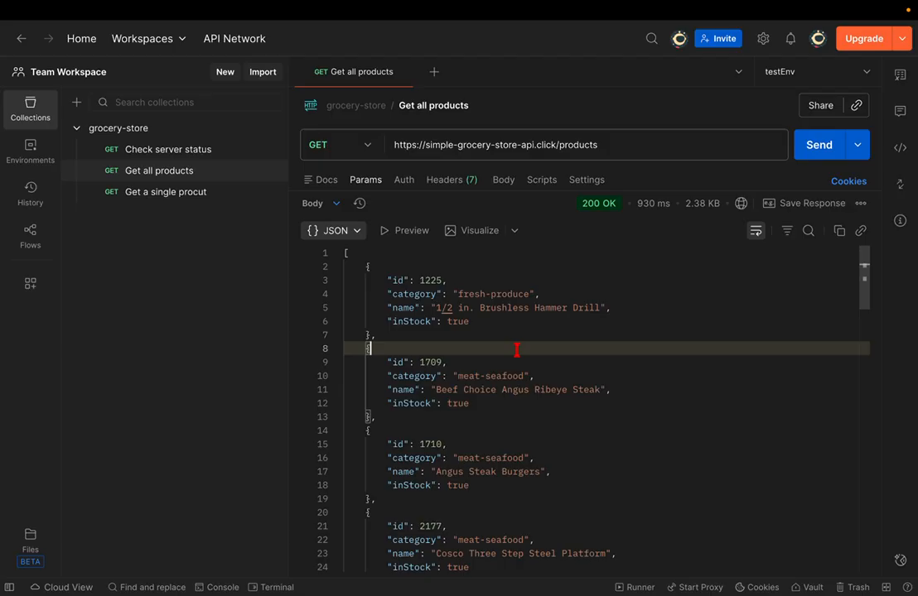
- Highlight the coffee occurrences in the response and check the docs' Parameters section
scroll(497, 360, down, 2)
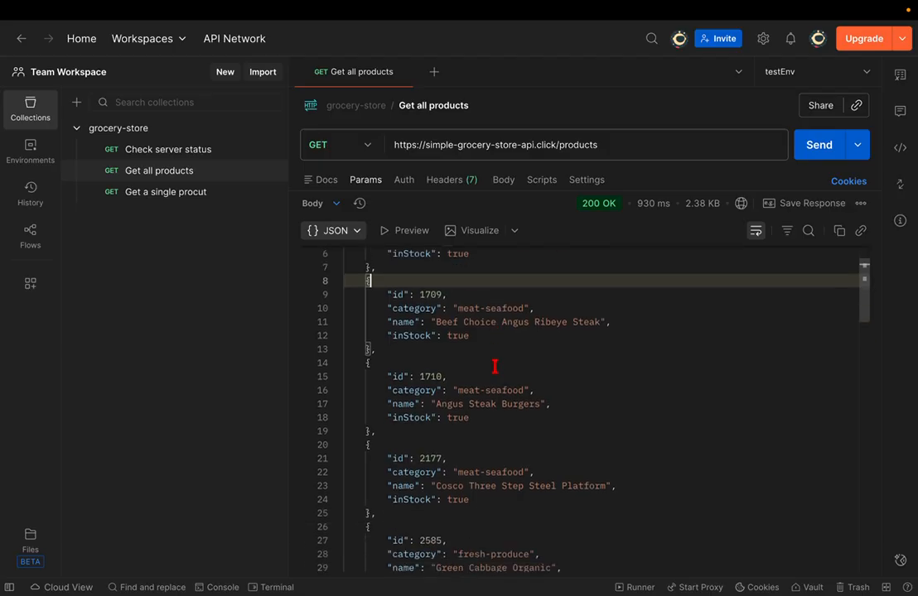
scroll(494, 366, down, 15)
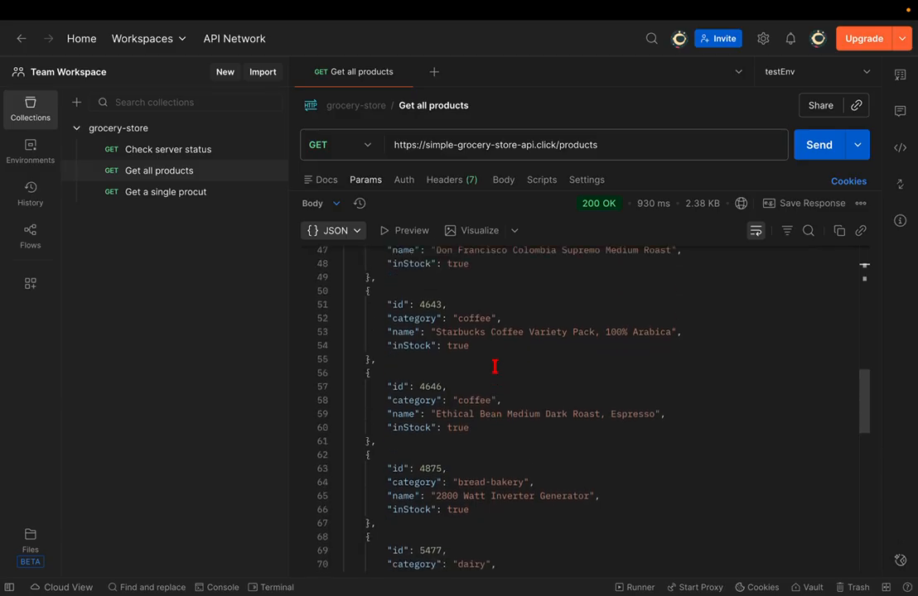
double_click(474, 318)
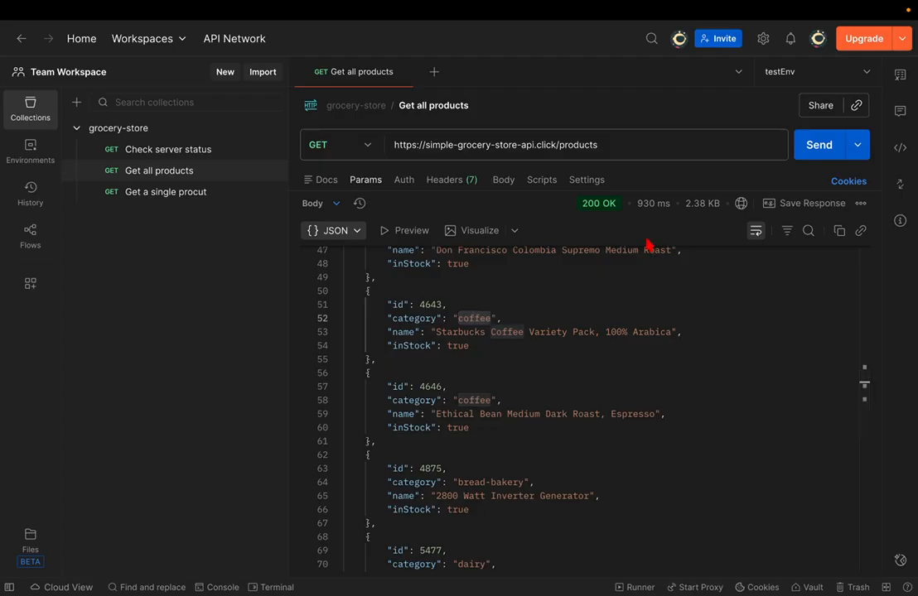
key(ctrl+Right)
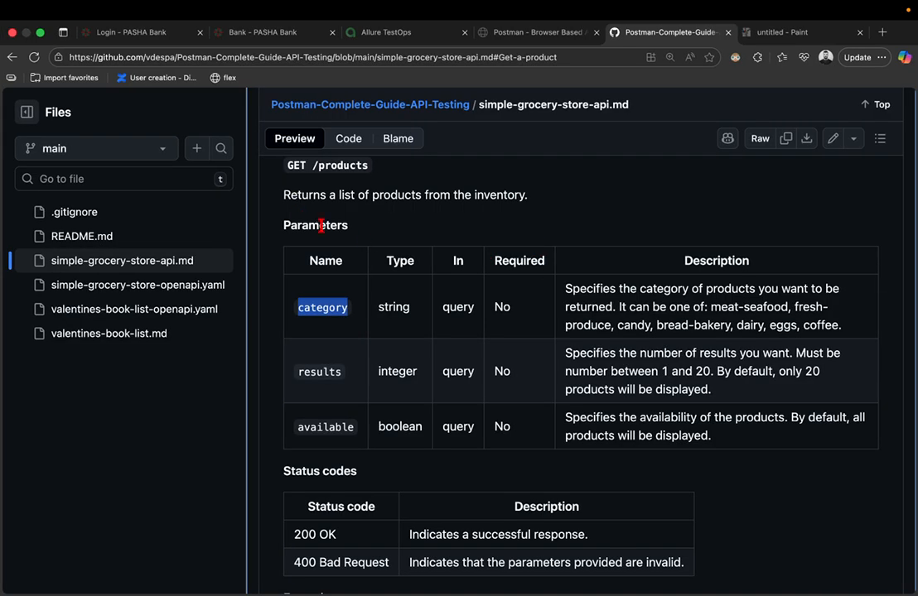
double_click(321, 225)
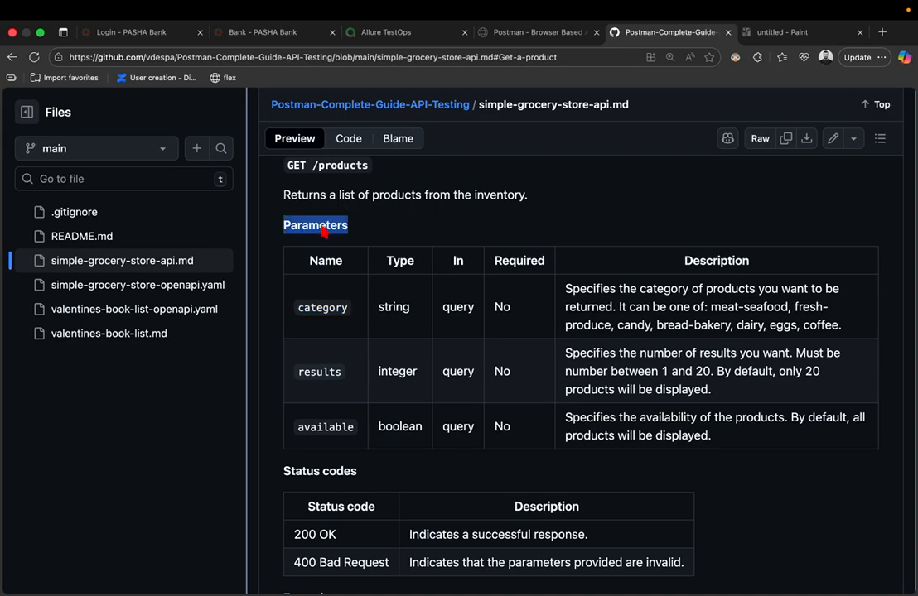
key(ctrl+Left)
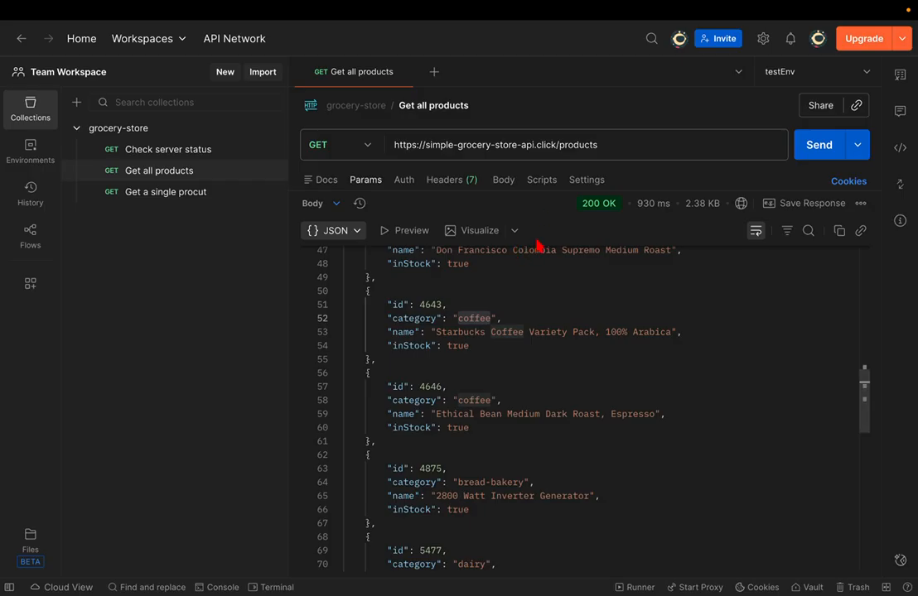
- Add a category=coffee query parameter and send, returning three coffee products
drag(540, 191, 485, 402)
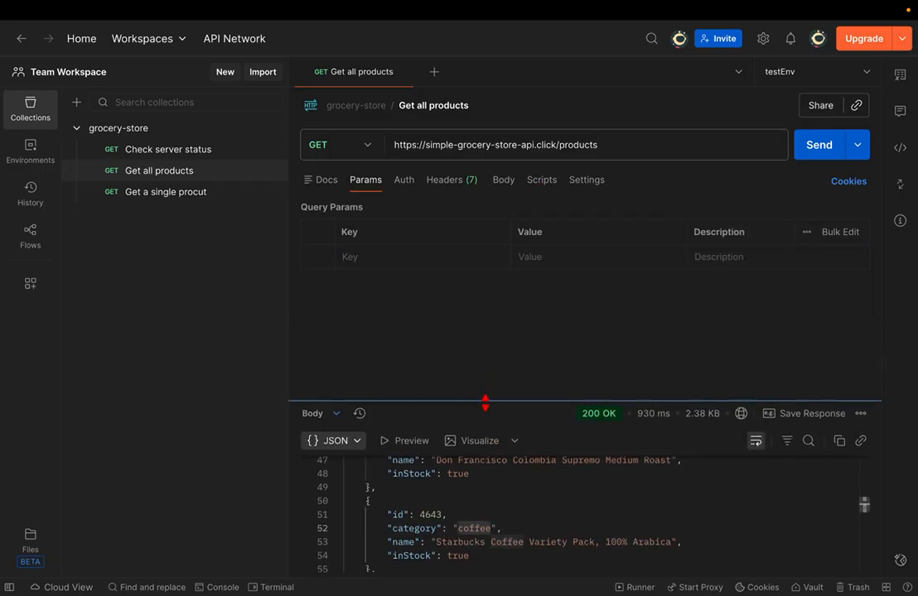
click(367, 257)
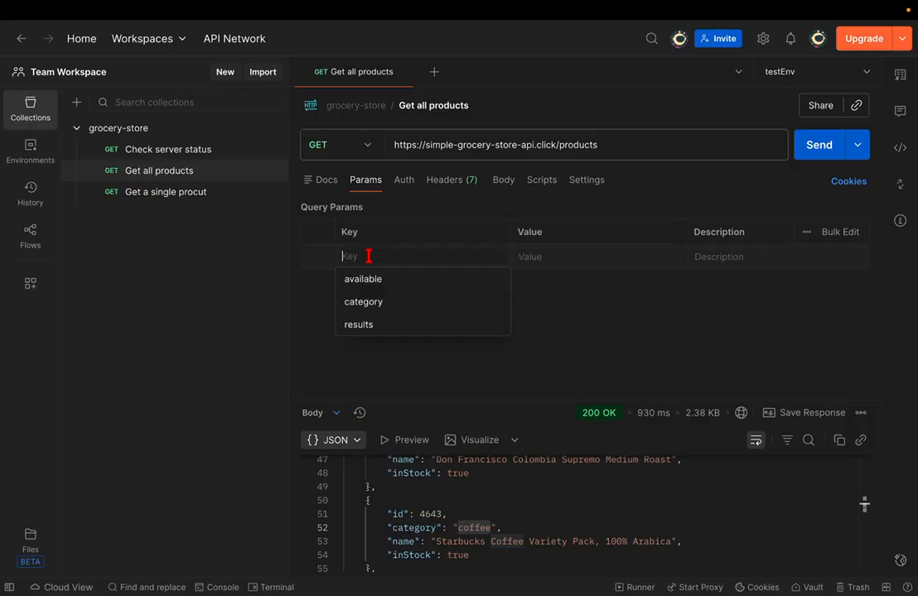
text(category)
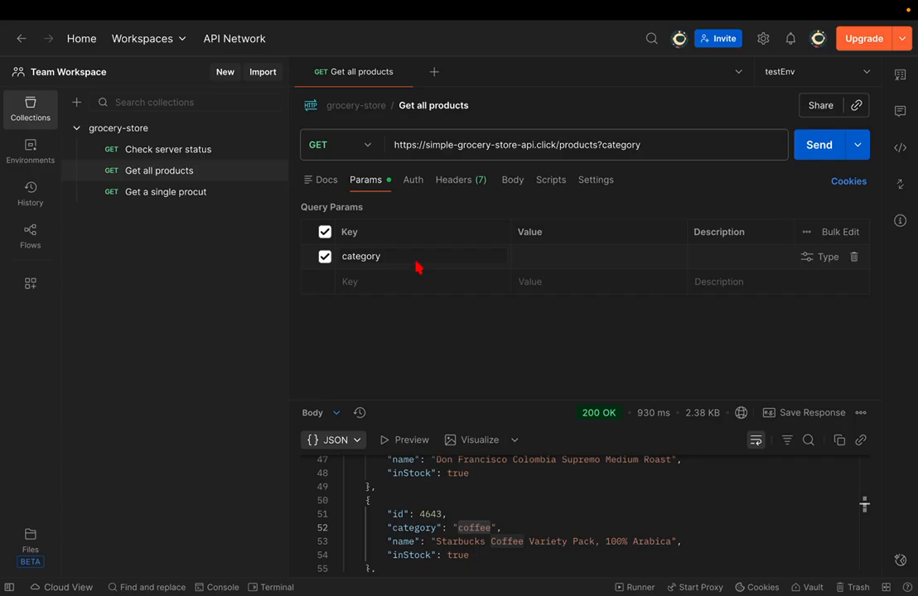
click(546, 259)
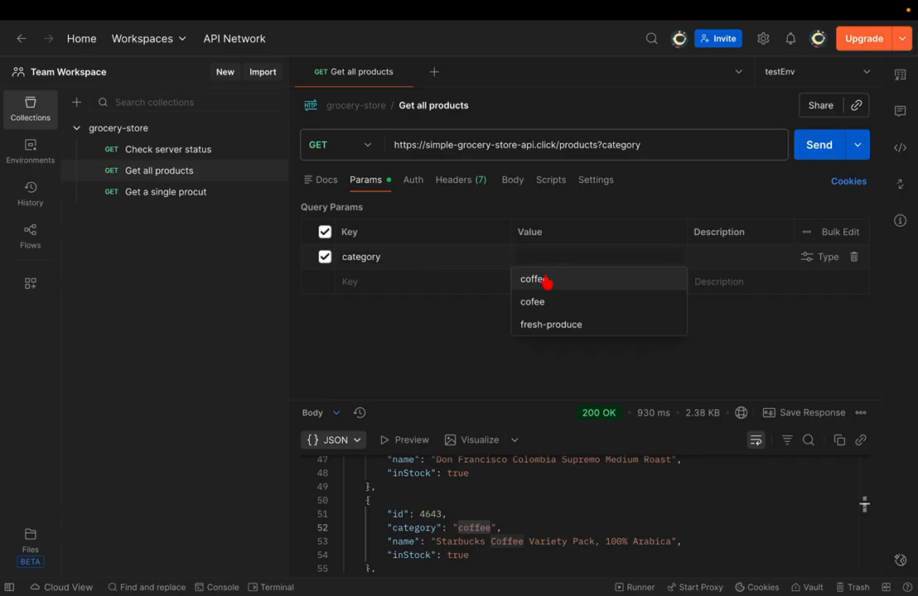
click(544, 280)
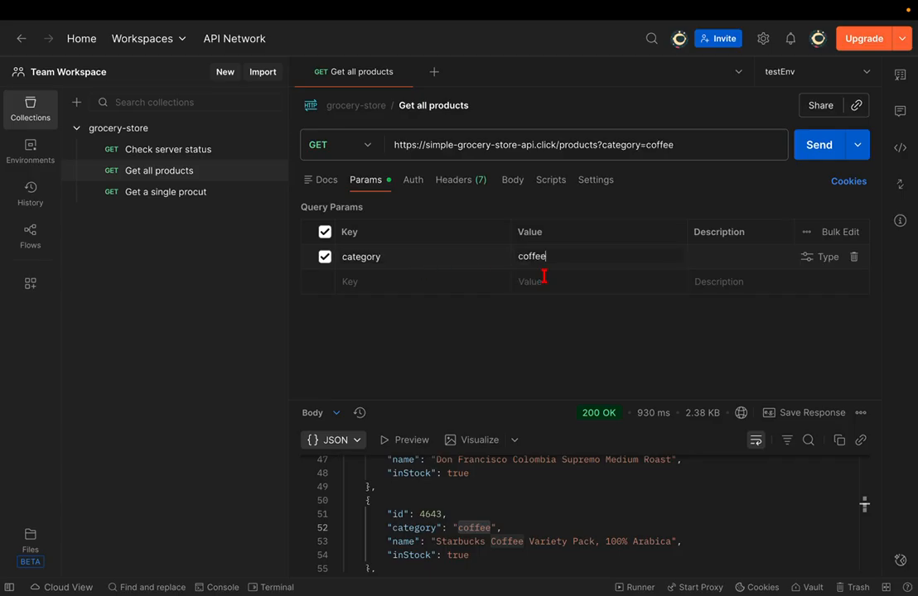
click(599, 145)
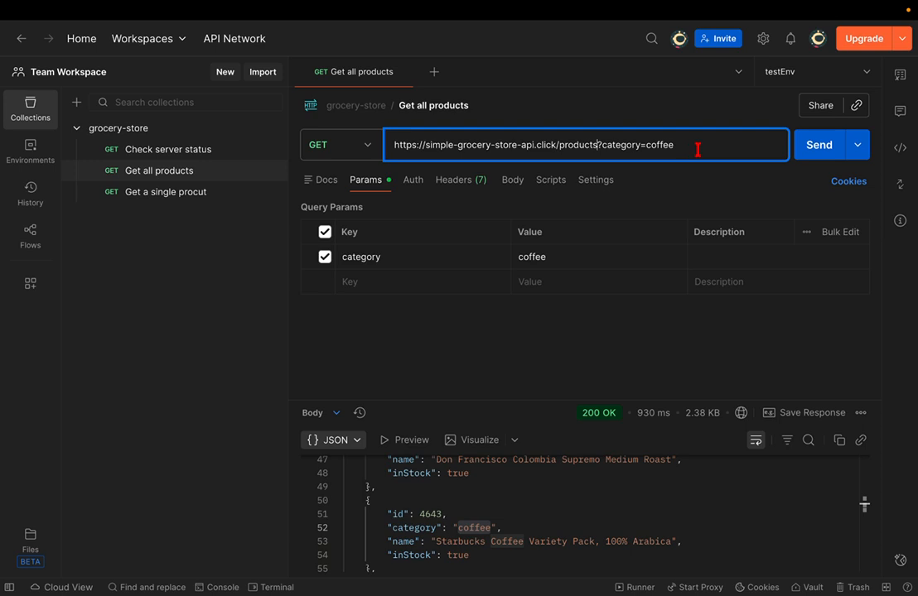
click(815, 144)
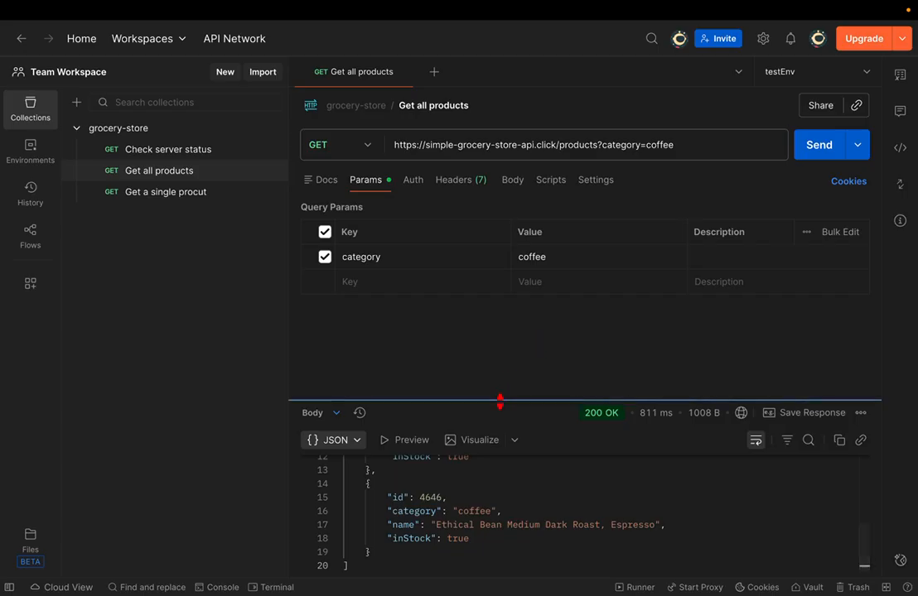
- Review the JSON and Query Params table, then untick the category=coffee parameter
drag(499, 401, 524, 145)
drag(454, 192, 518, 258)
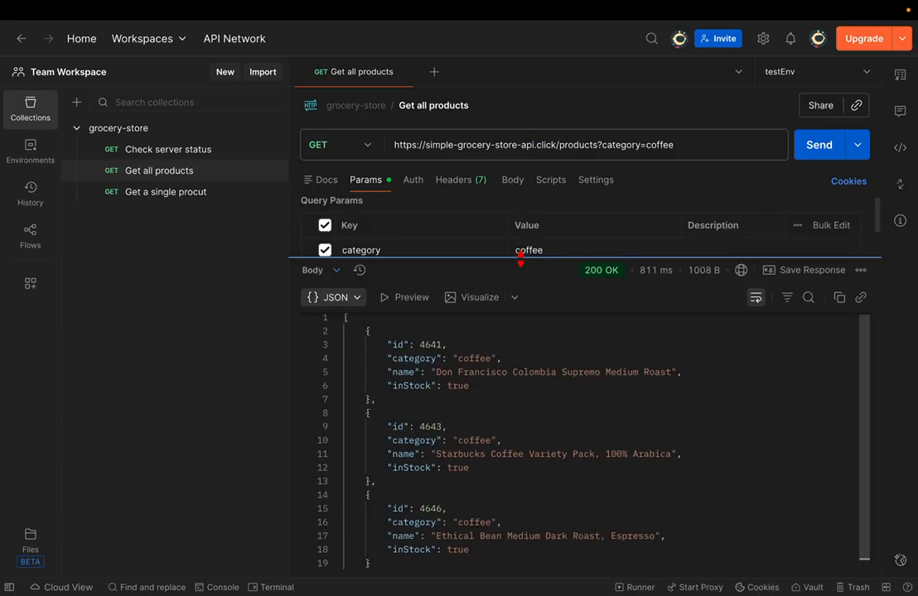
scroll(533, 366, down, 1)
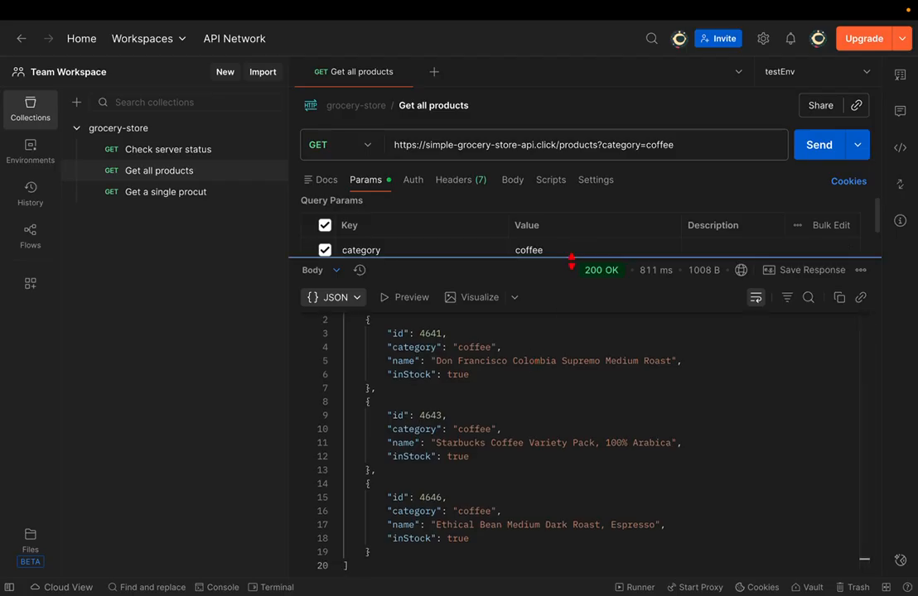
drag(571, 261, 557, 390)
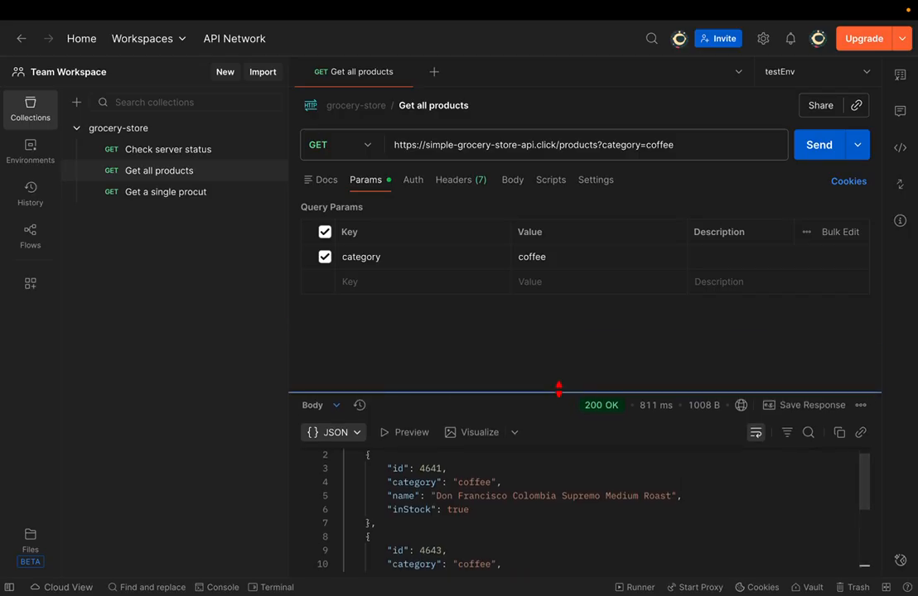
click(325, 258)
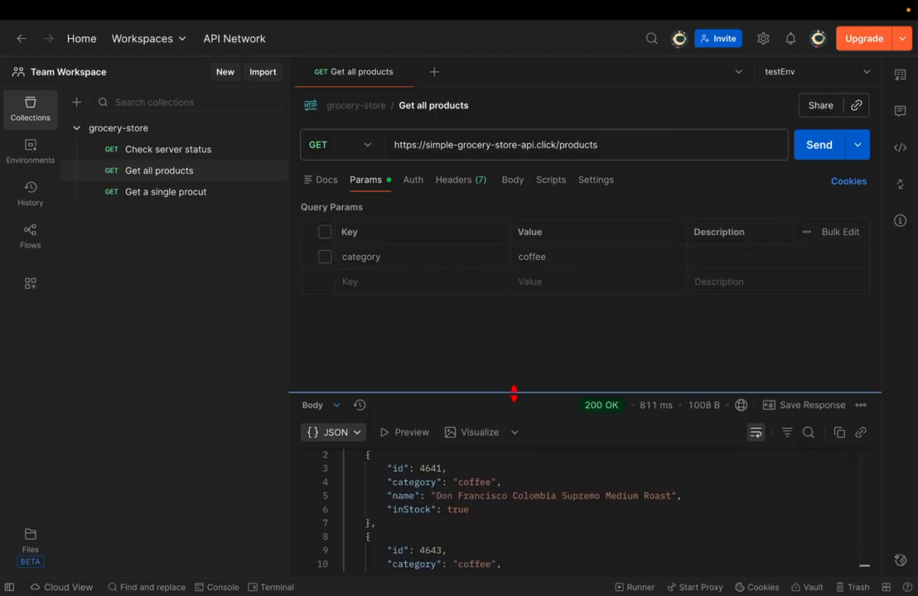
- Send the Get all products request unfiltered and scroll through the response
drag(514, 392, 521, 335)
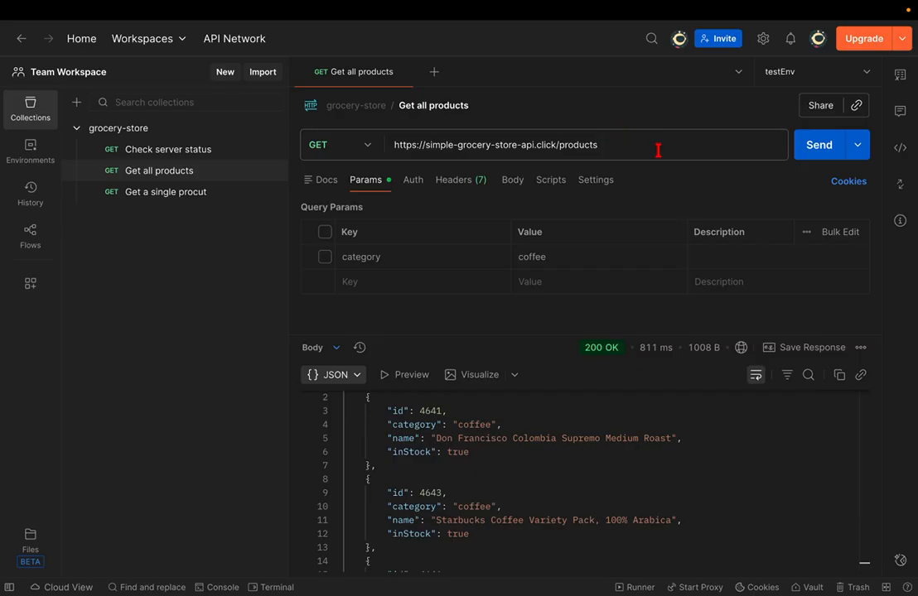
click(816, 144)
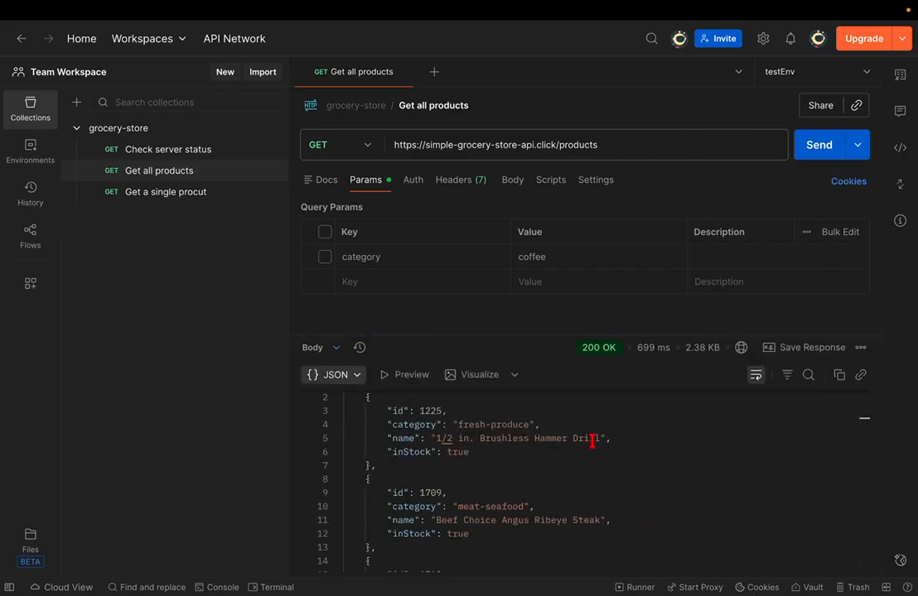
scroll(577, 471, down, 2)
scroll(578, 470, down, 20)
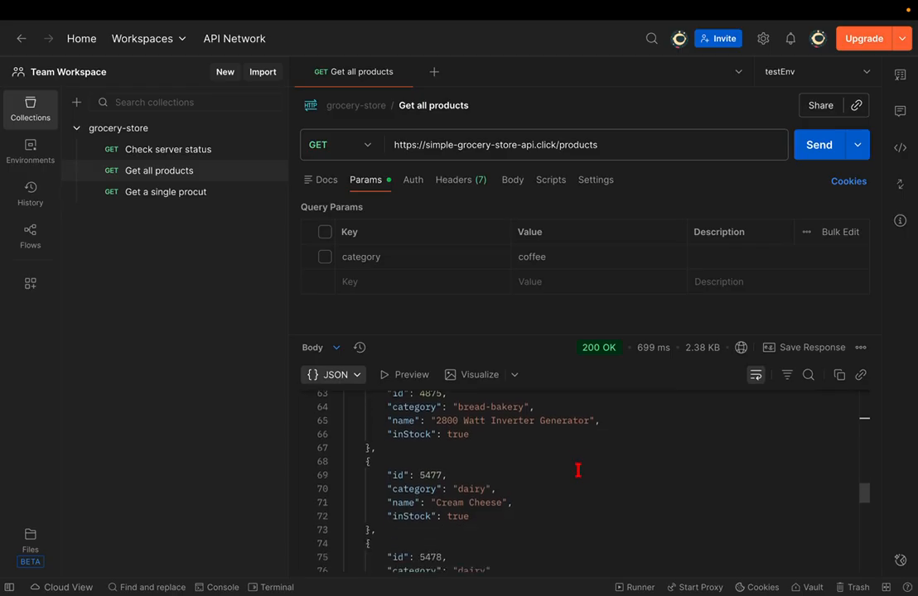
scroll(578, 470, up, 20)
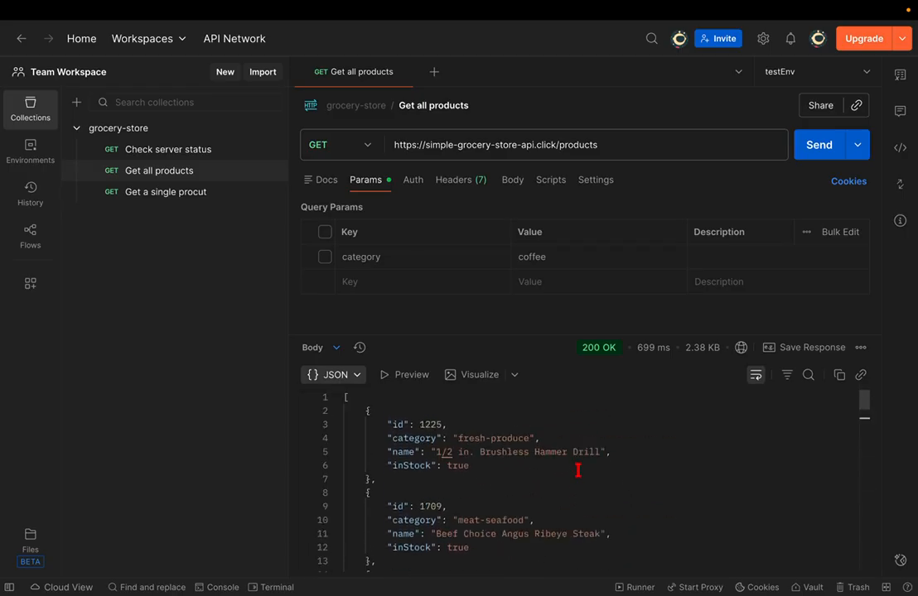
- Re-tick category=coffee, change the ? before category to / and send the request
click(326, 256)
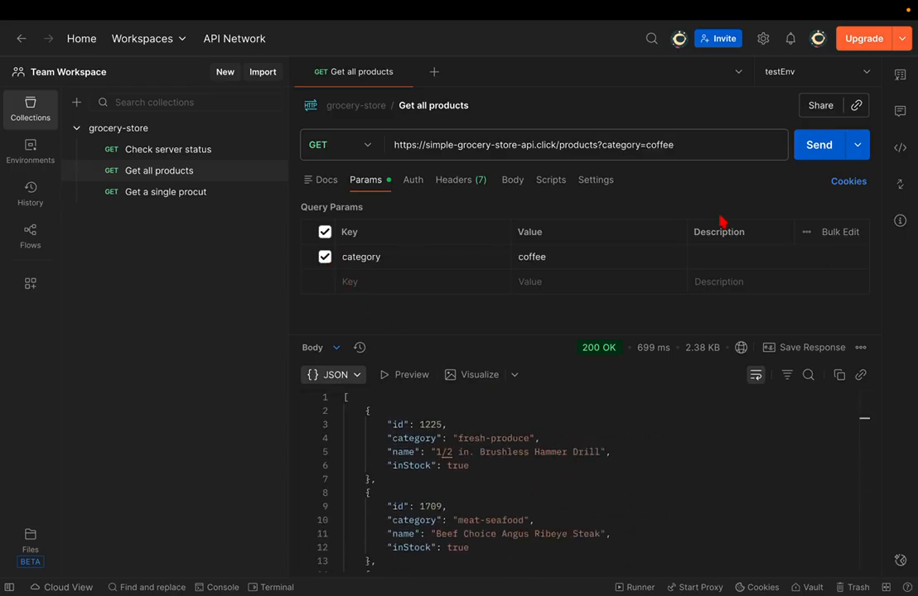
click(601, 145)
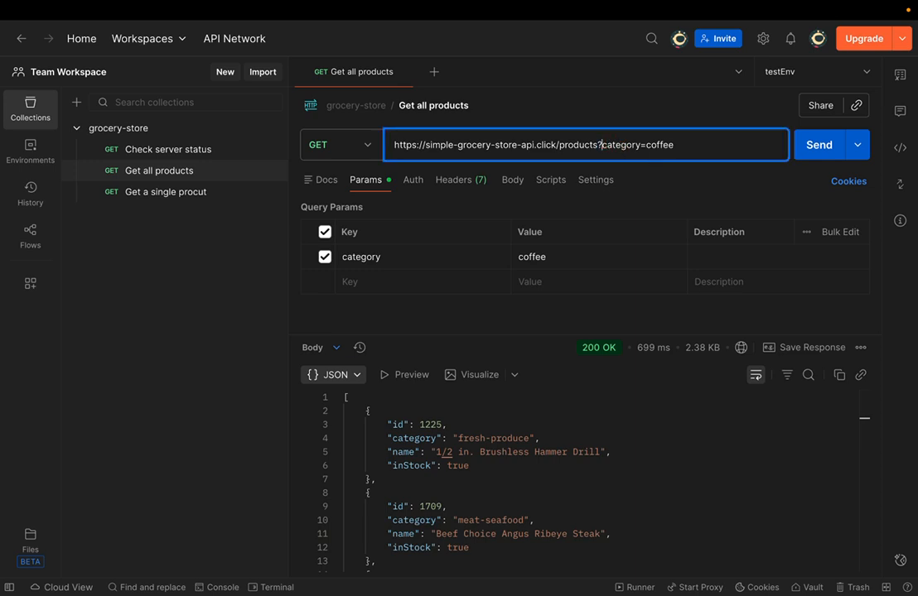
key(BackSpace)
text(/)
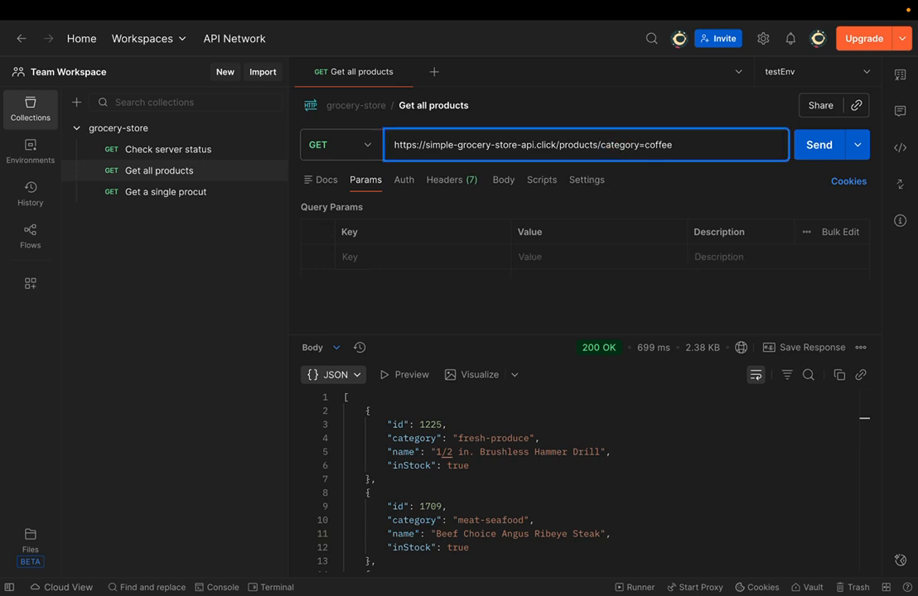
click(818, 146)
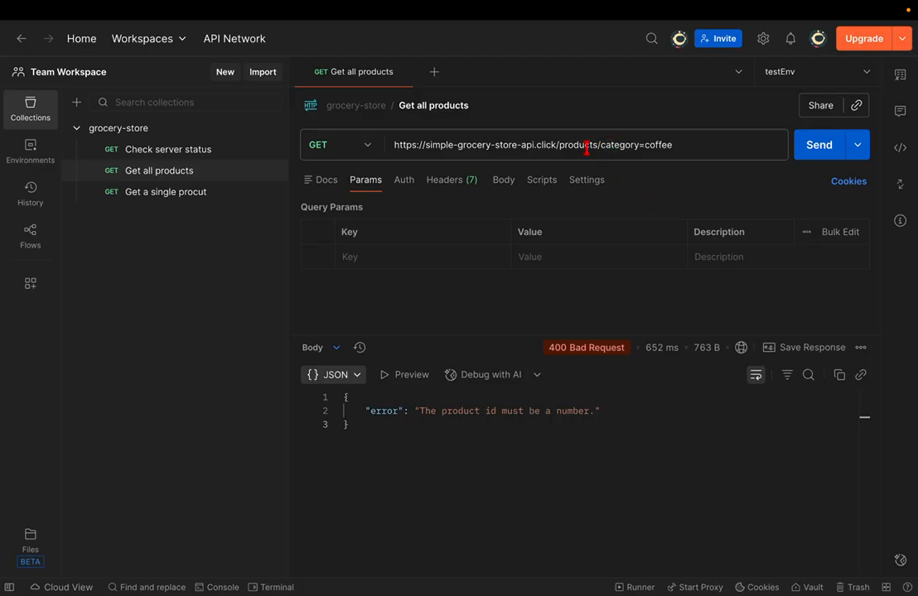
- Inspect the error message and the meaning of the 400 Bad Request status
click(412, 421)
drag(411, 421, 556, 411)
click(640, 472)
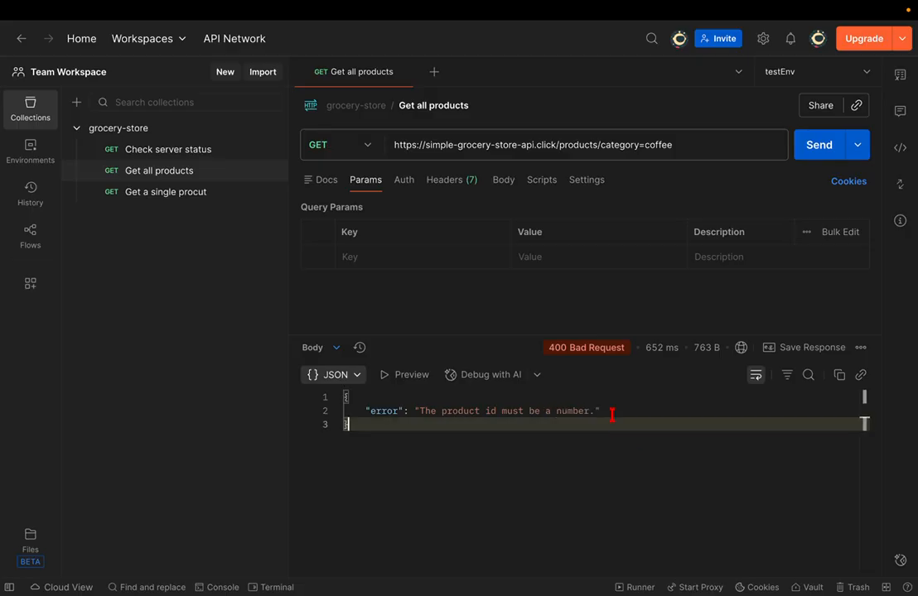
click(573, 351)
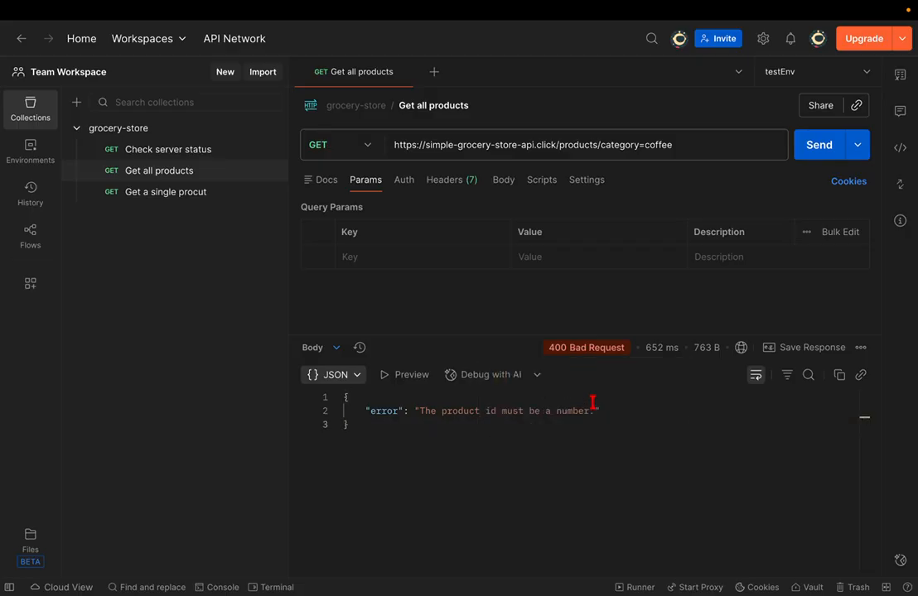
mouse_move(580, 353)
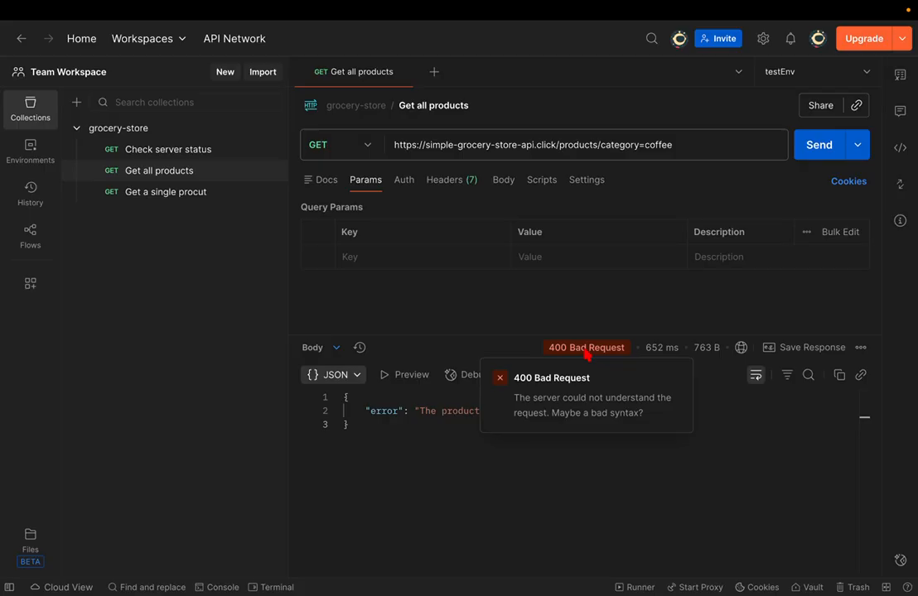
- Restore the ? so the URL reads products?category=coffee again
click(694, 146)
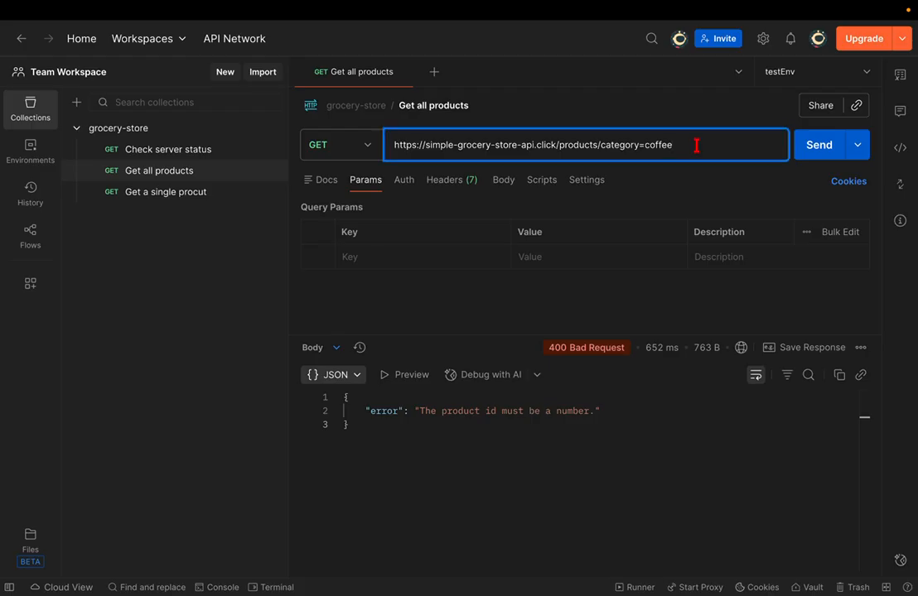
click(600, 145)
key(BackSpace)
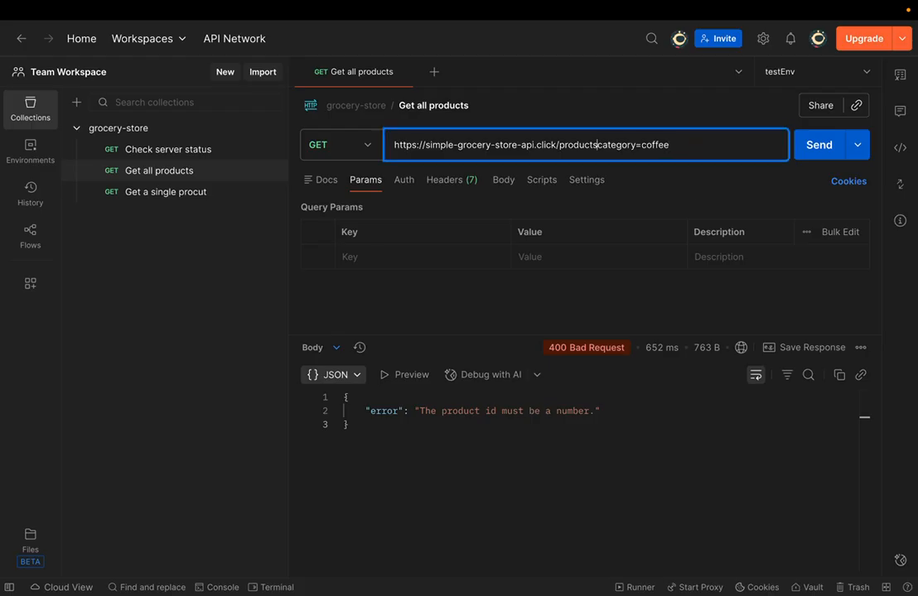
text(?)
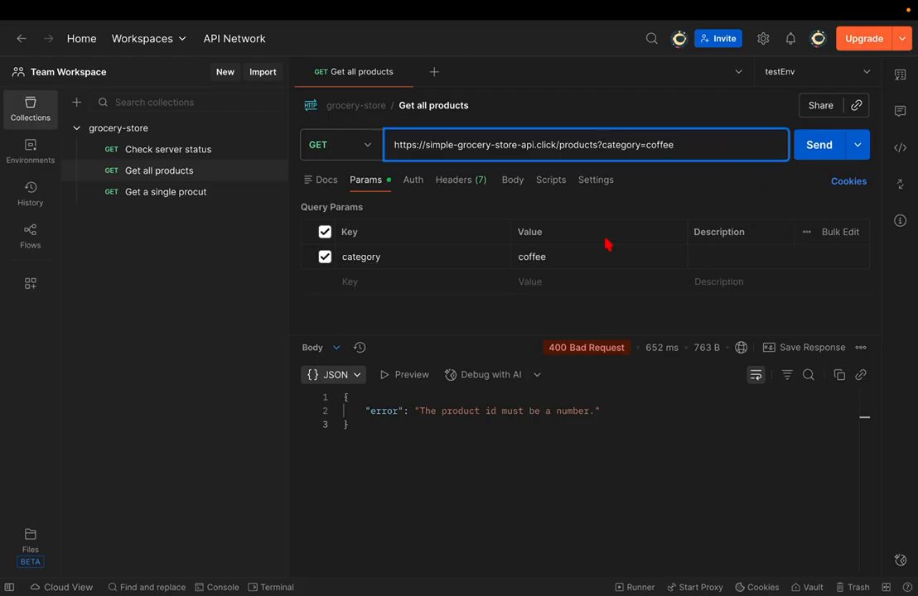
key(ctrl+Right)
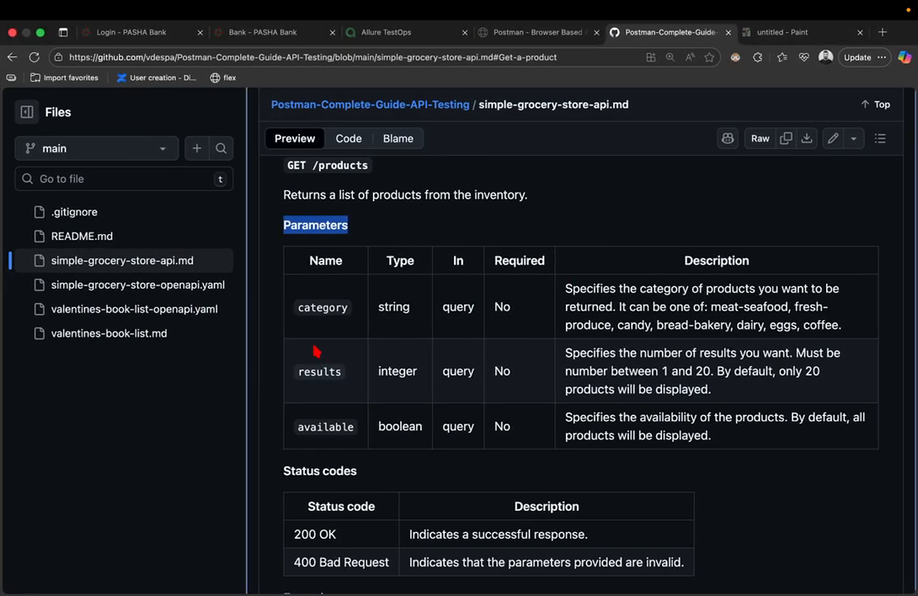
- Copy 'results' from the GitHub docs and paste it as a new query parameter key
double_click(316, 371)
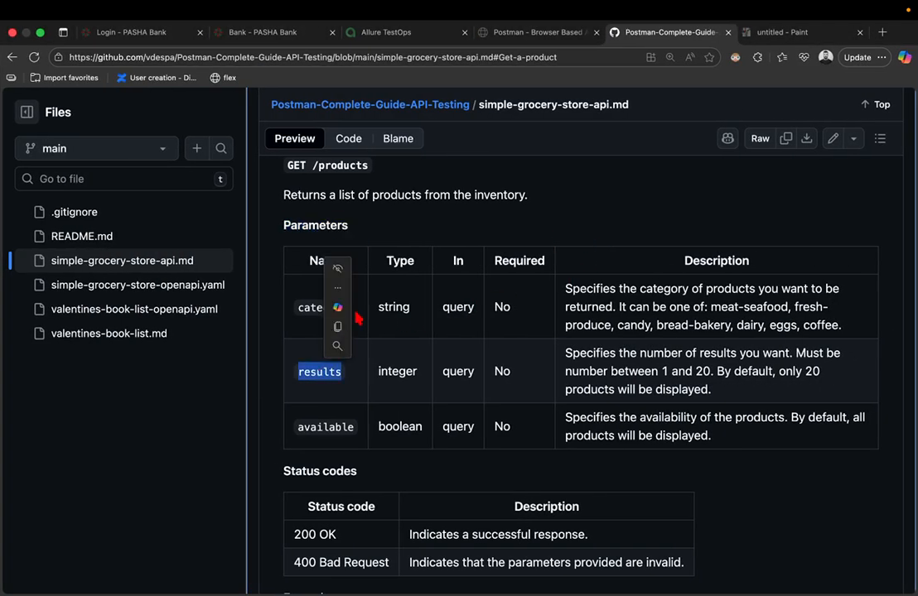
click(338, 330)
key(ctrl+Left)
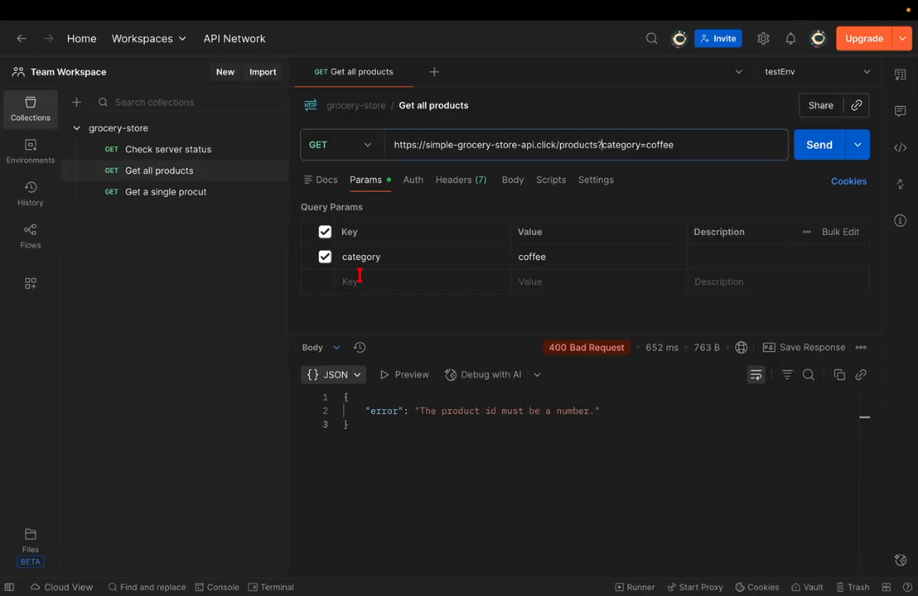
click(358, 280)
key(ctrl+v)
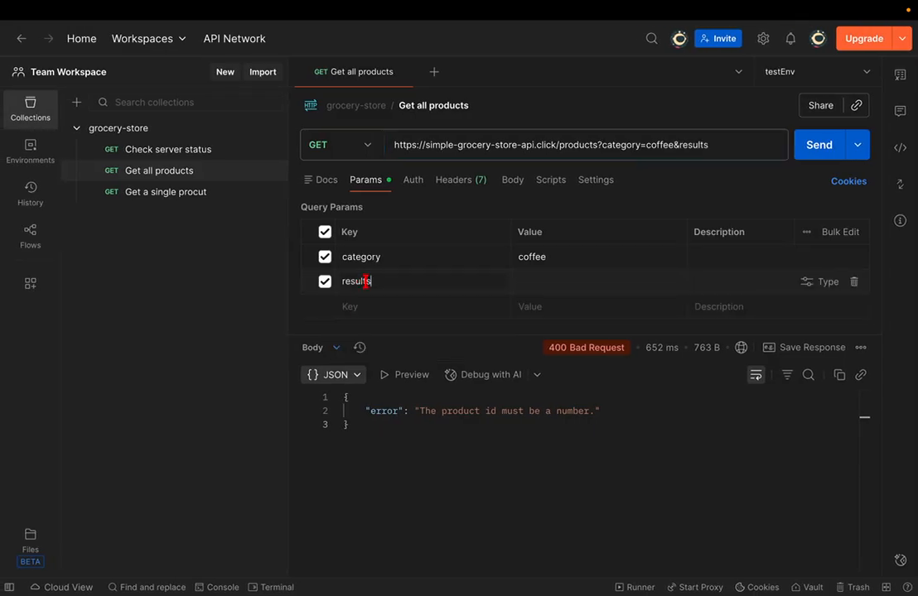
drag(424, 335, 425, 389)
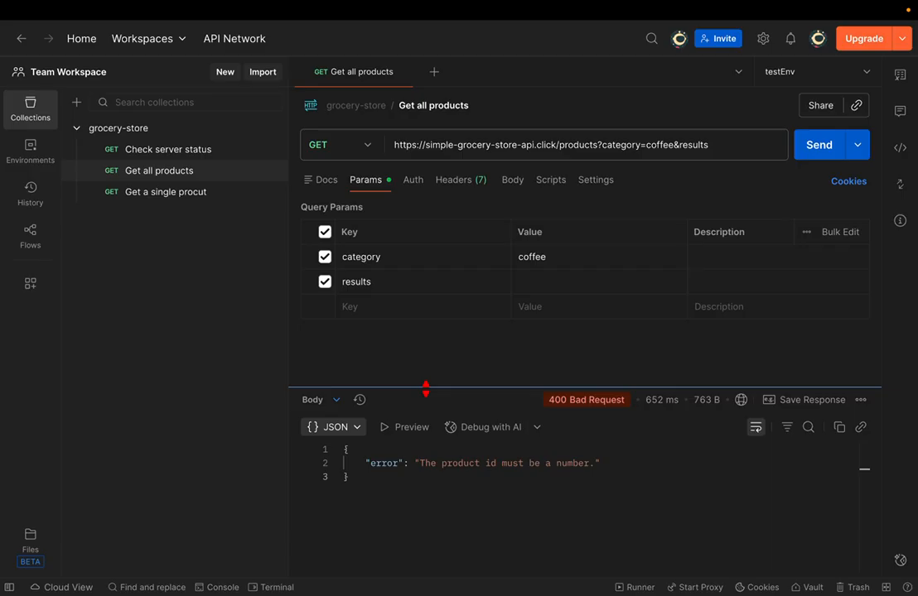
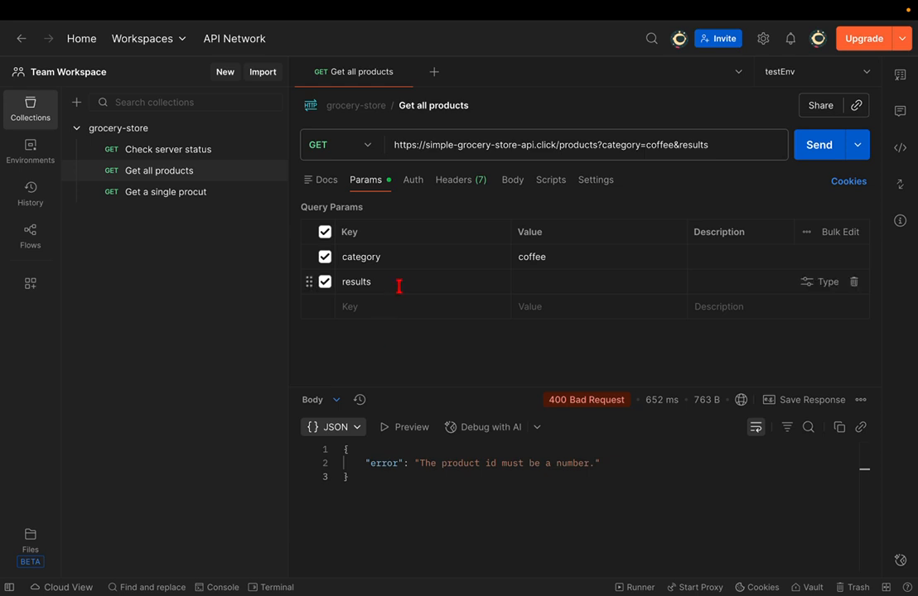
- Send the products request with the newly added results parameter
click(521, 281)
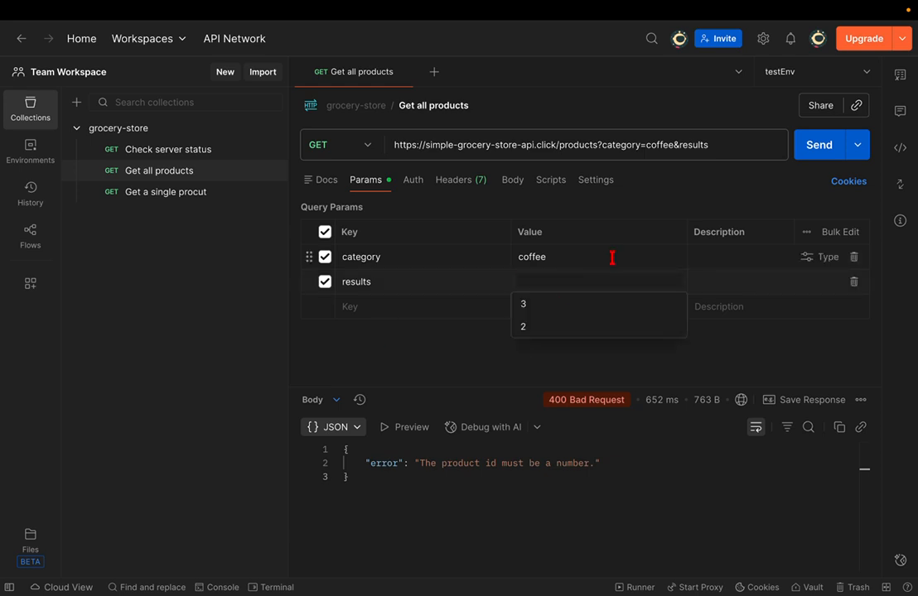
click(833, 143)
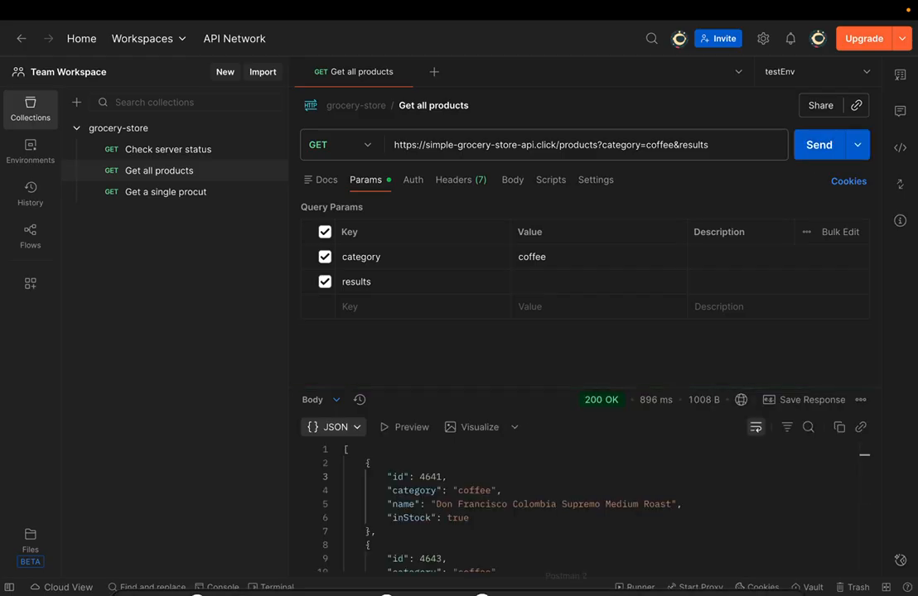
mouse_move(563, 567)
scroll(533, 497, down, 5)
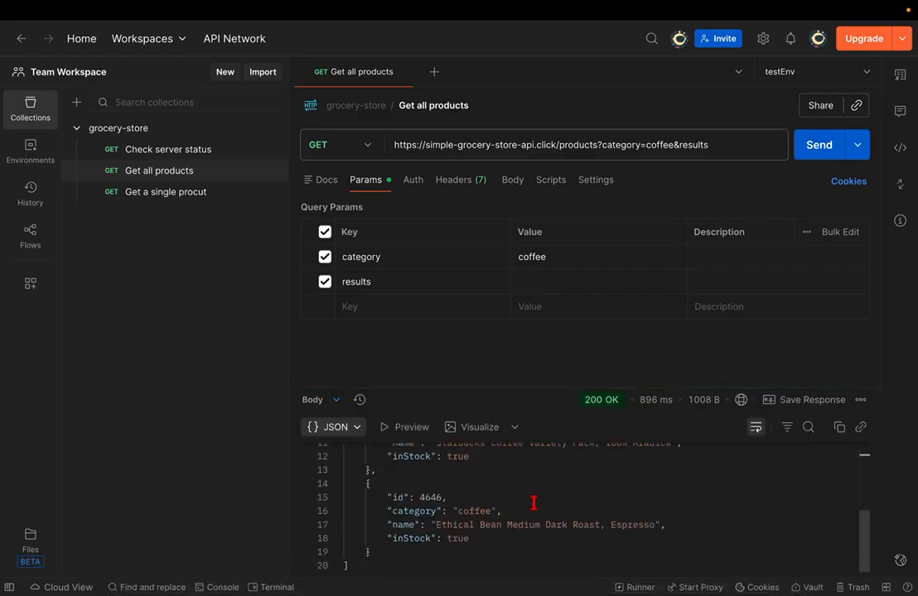
scroll(534, 503, up, 5)
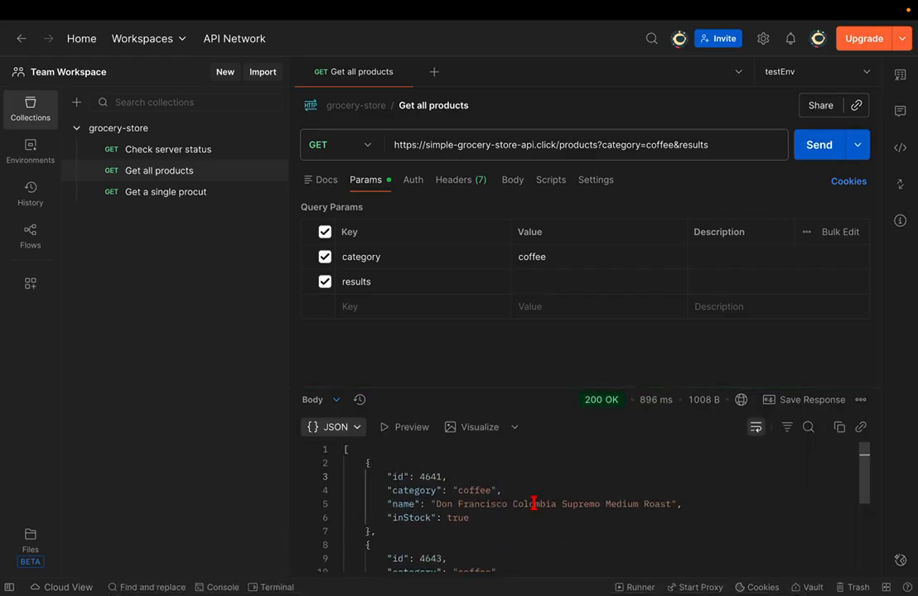
- Set results to 2, resend for two coffee products, then disable the category filter
click(529, 282)
click(593, 325)
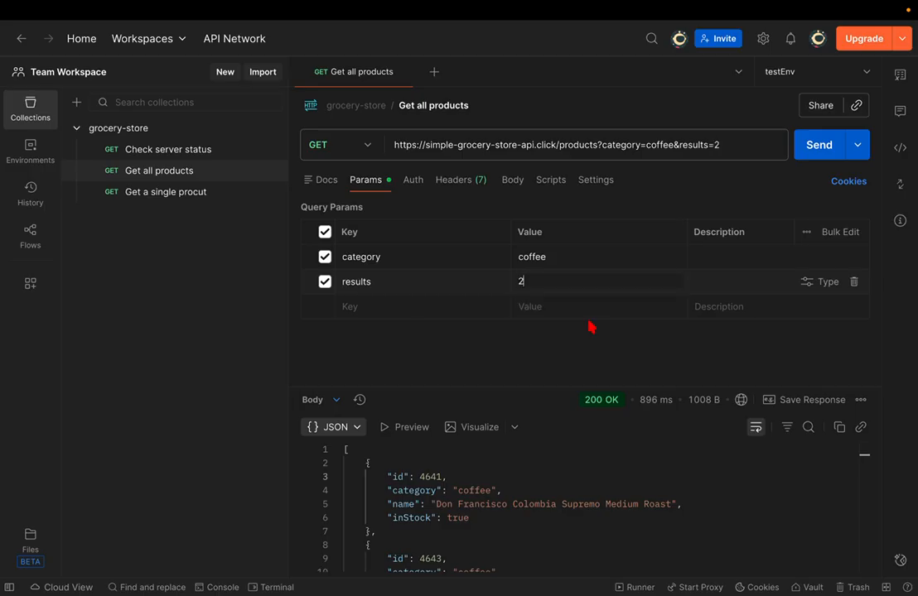
click(812, 149)
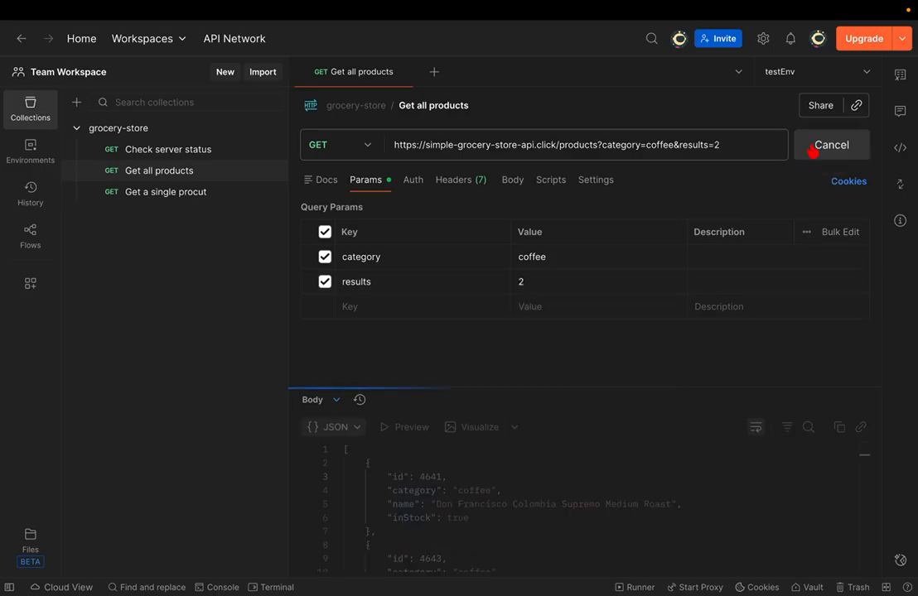
scroll(506, 516, down, 2)
scroll(502, 523, up, 2)
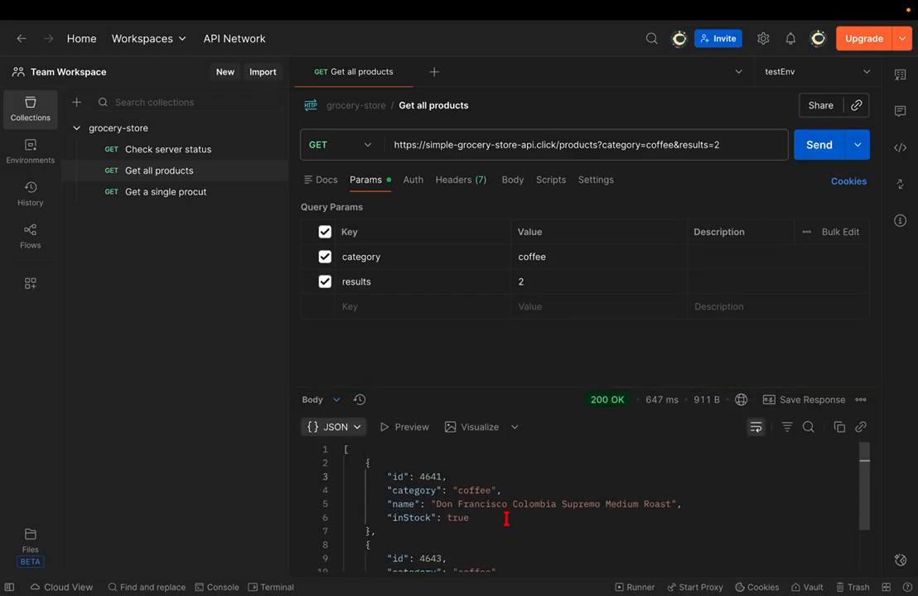
click(324, 257)
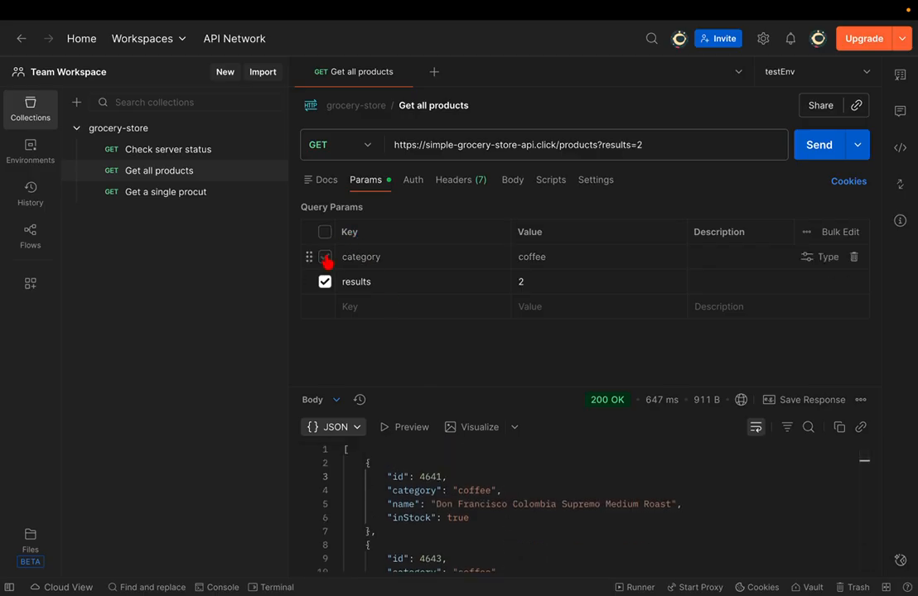
- Change results to 10, resend, and enlarge the response pane to review products
click(566, 281)
key(BackSpace)
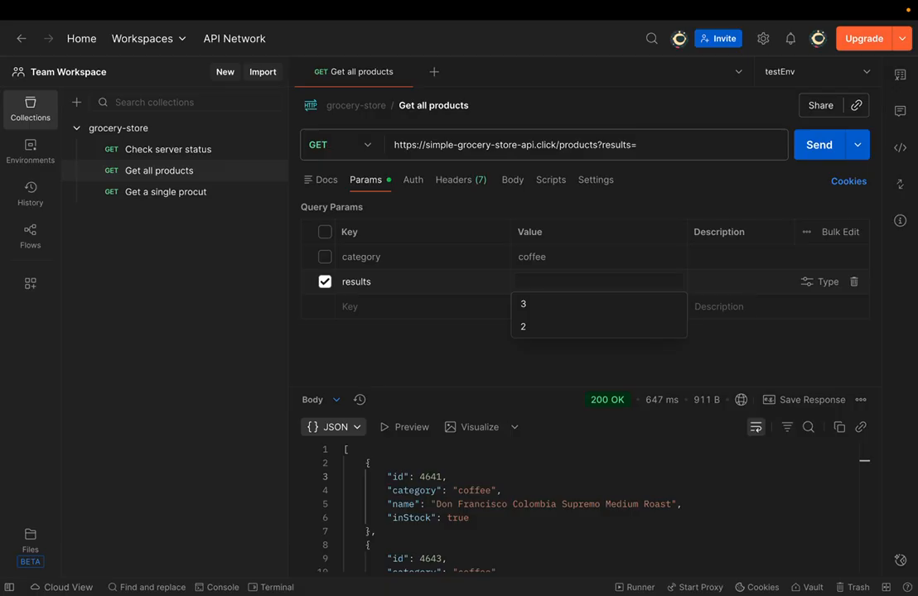
text(10)
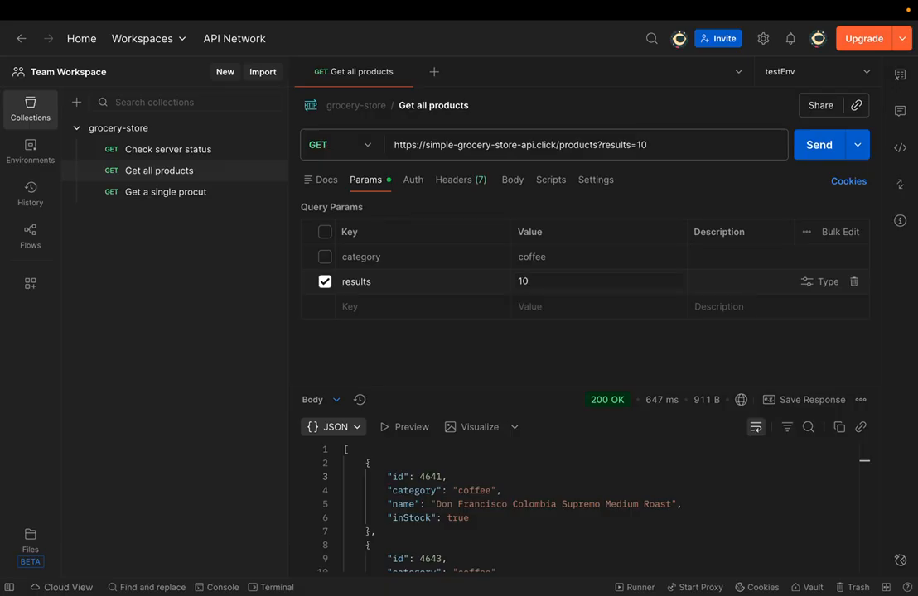
click(816, 152)
scroll(489, 506, down, 10)
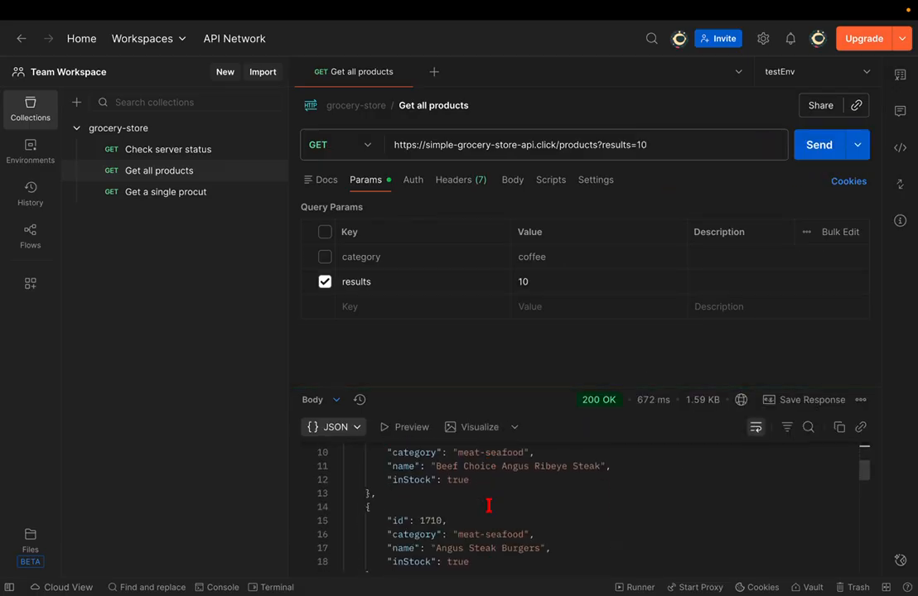
scroll(488, 505, down, 2)
scroll(489, 505, up, 9)
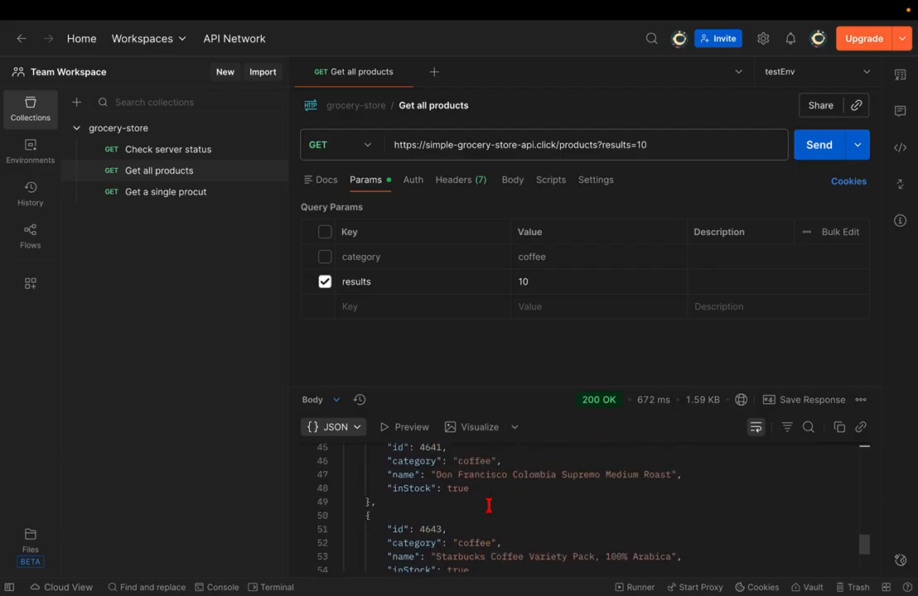
scroll(488, 505, up, 3)
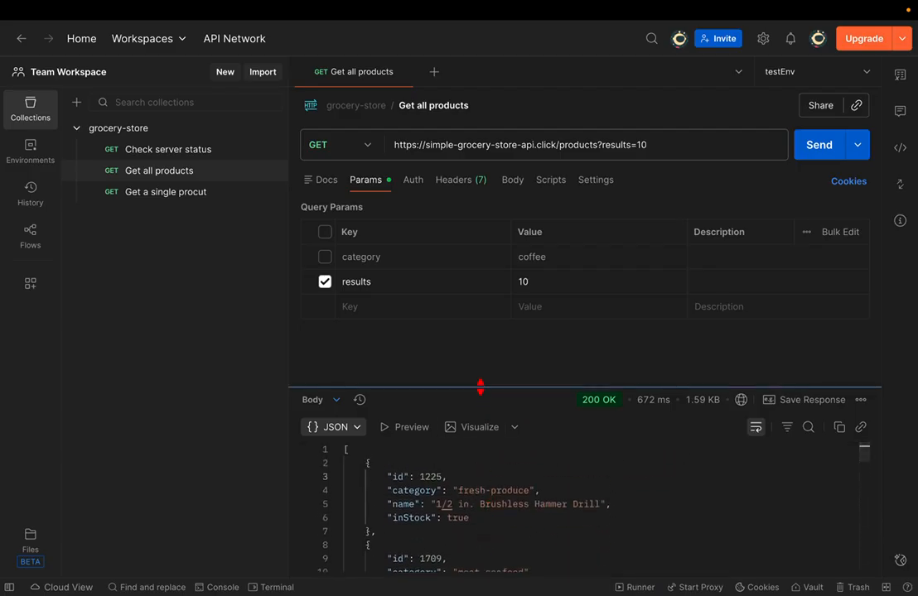
drag(480, 386, 482, 318)
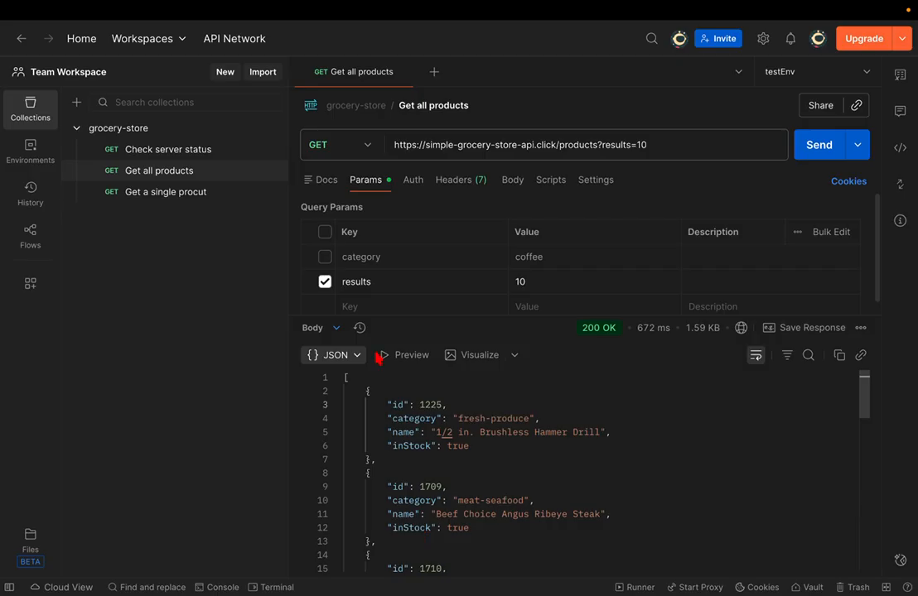
- Toggle the results filter off and back on, resending each time to compare lists
click(324, 281)
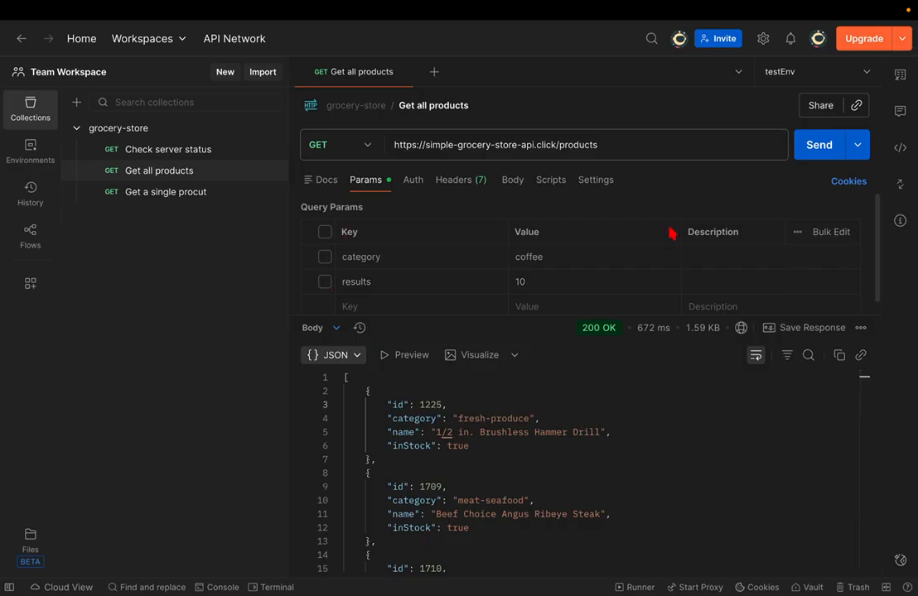
click(831, 135)
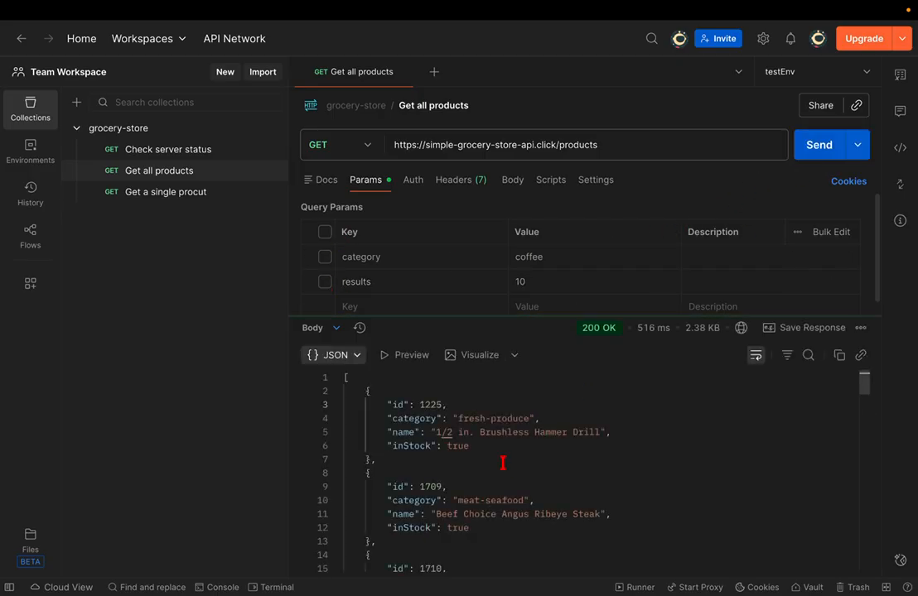
scroll(455, 478, down, 3)
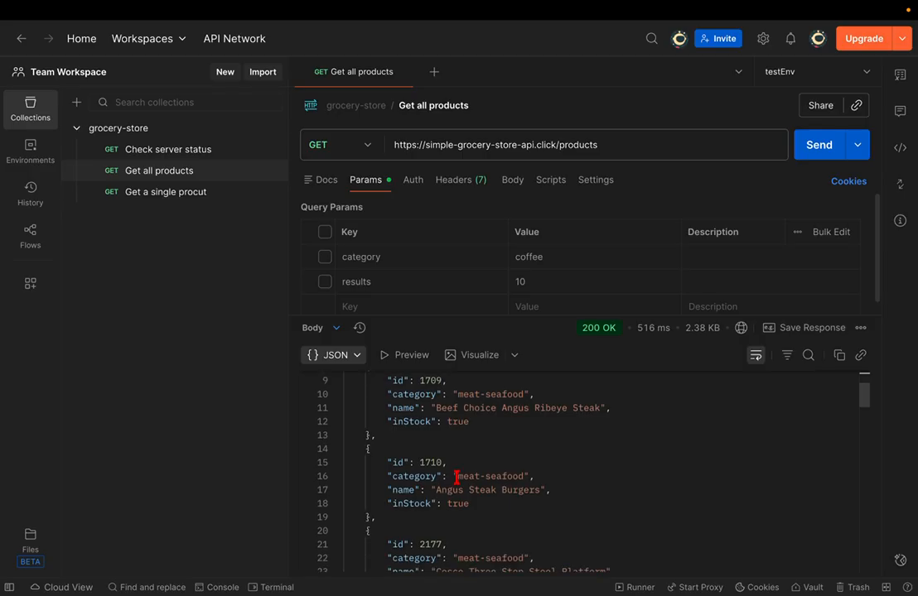
click(330, 286)
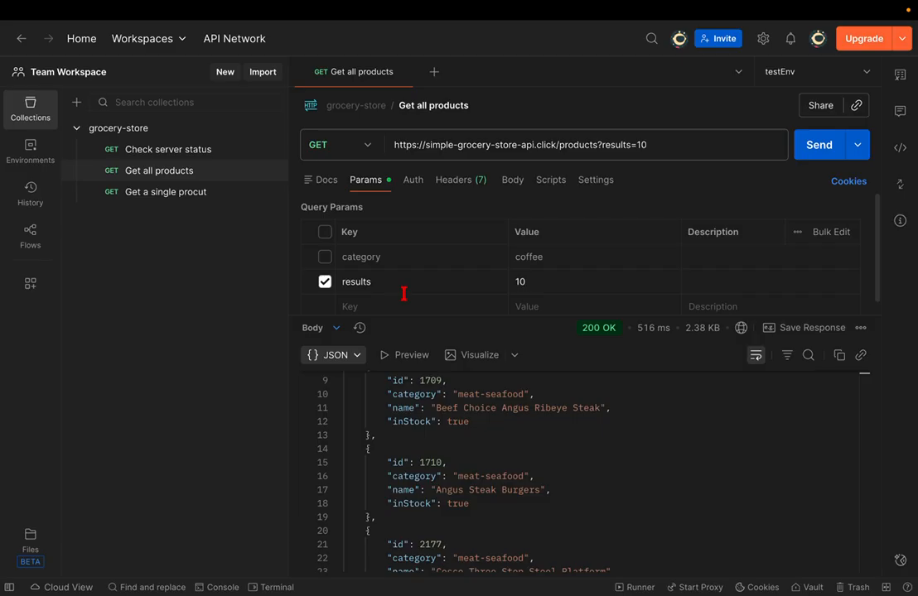
scroll(405, 292, down, 1)
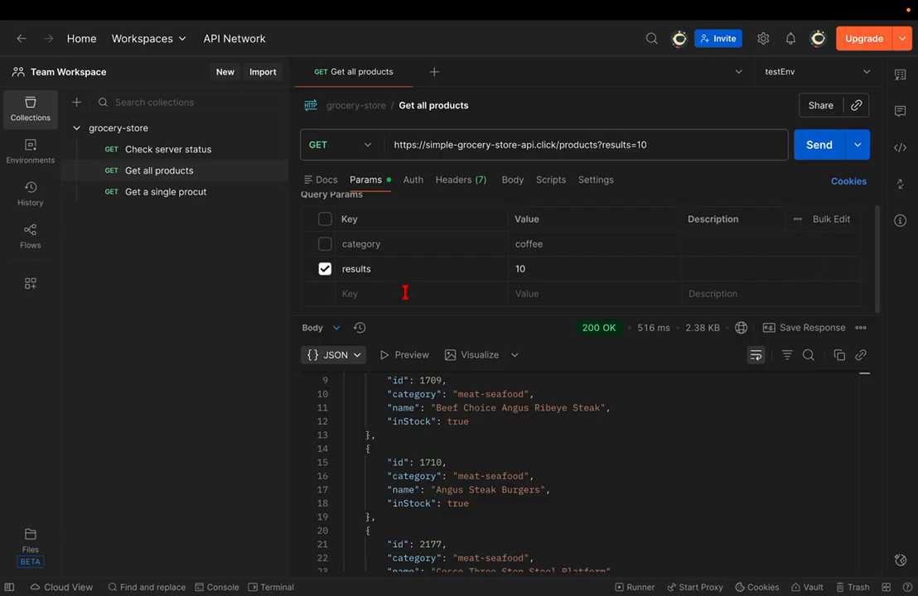
click(822, 148)
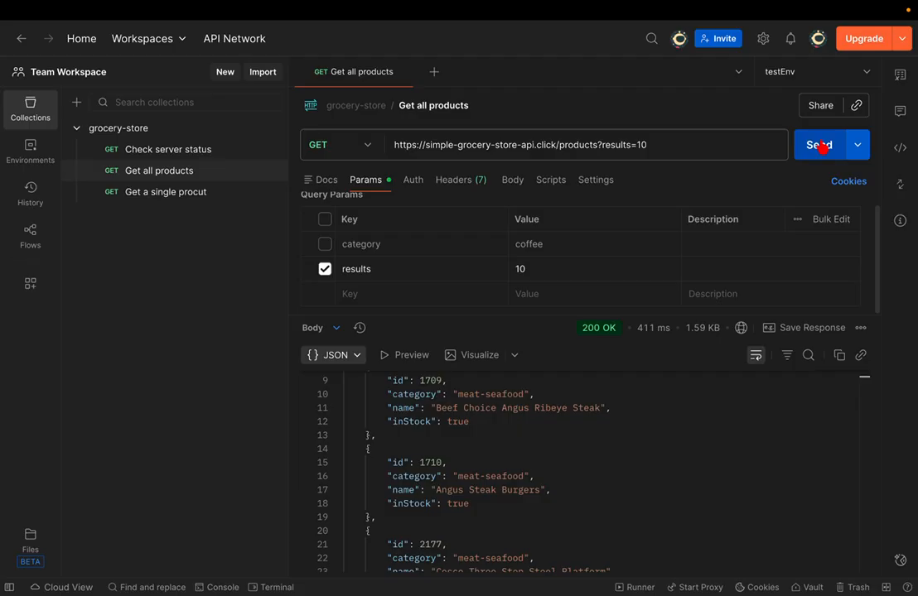
click(554, 269)
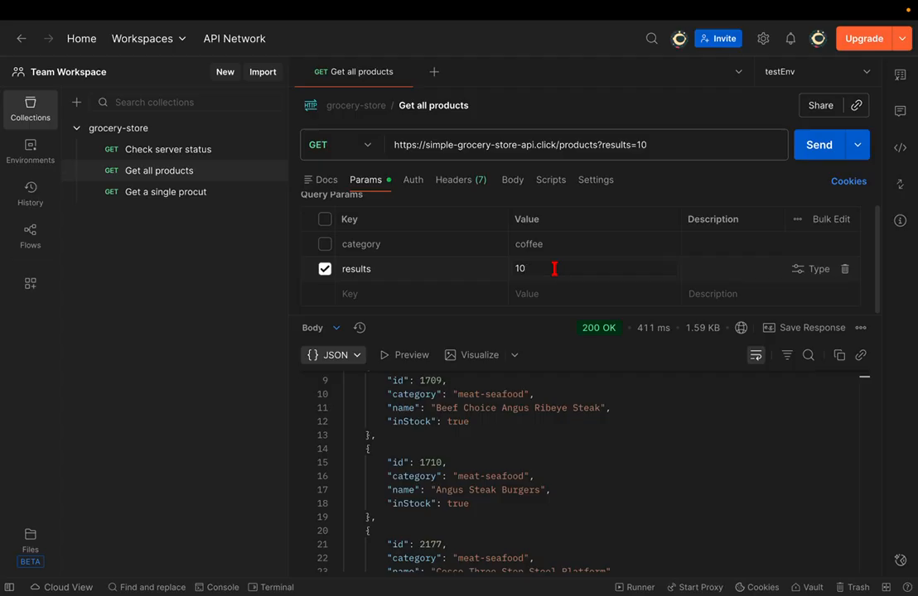
- Disable the results filter and look up the 'available' parameter in the GitHub docs
click(328, 269)
key(ctrl+Right)
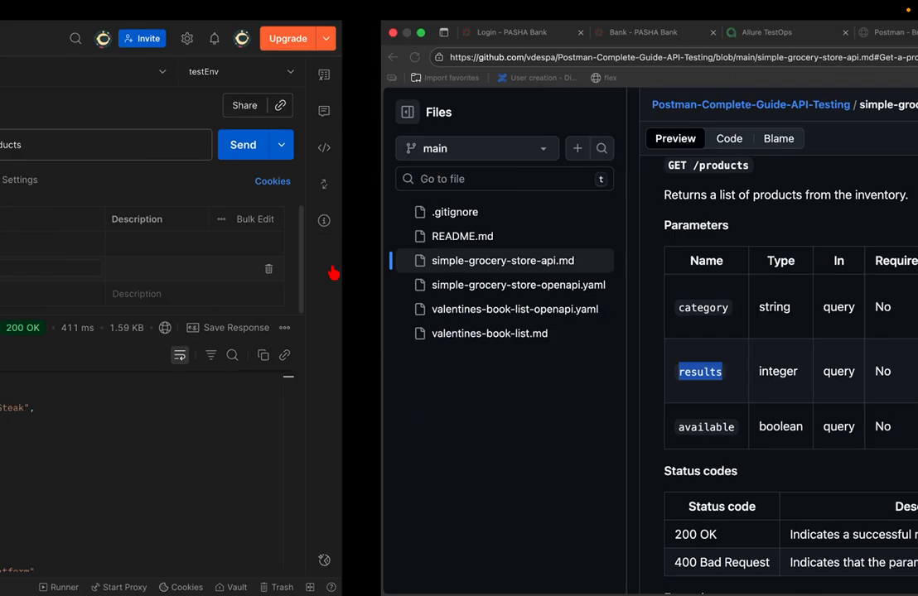
double_click(337, 426)
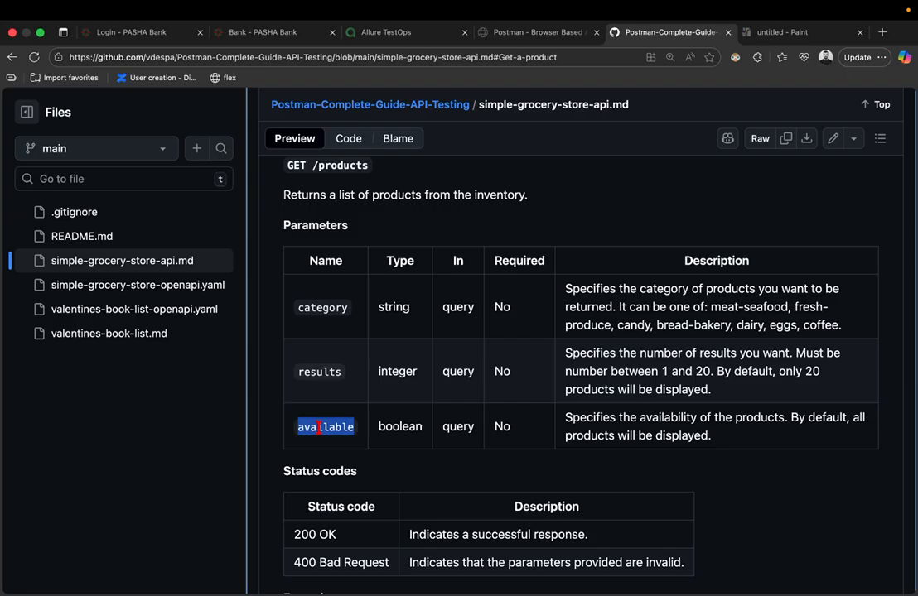
key(ctrl+Left)
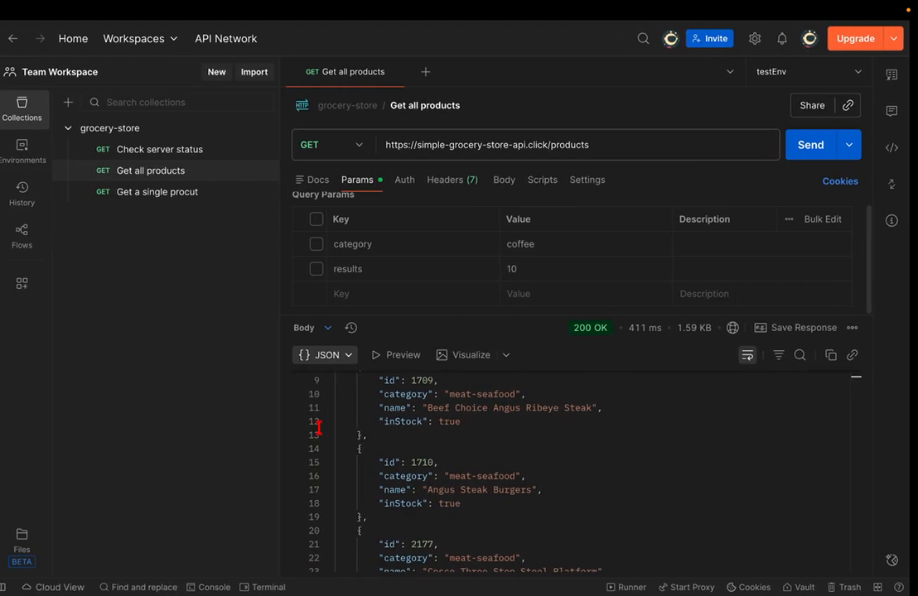
- Add an available=false query parameter and send to list unavailable products
click(437, 422)
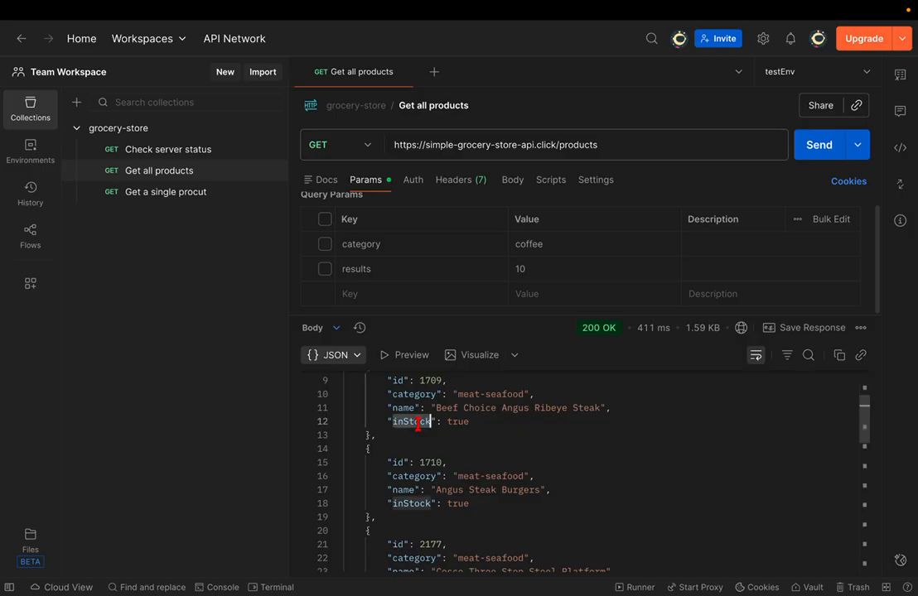
double_click(483, 424)
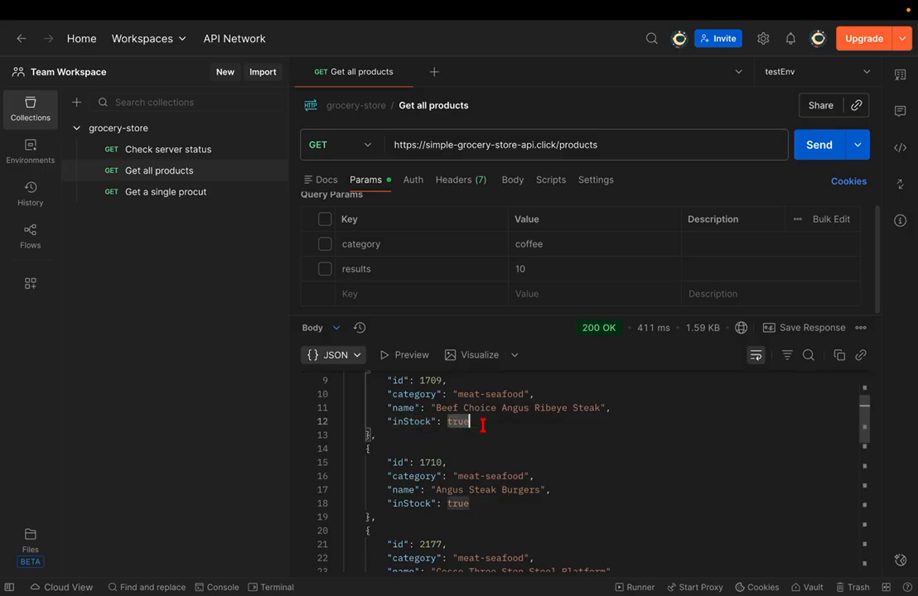
click(371, 291)
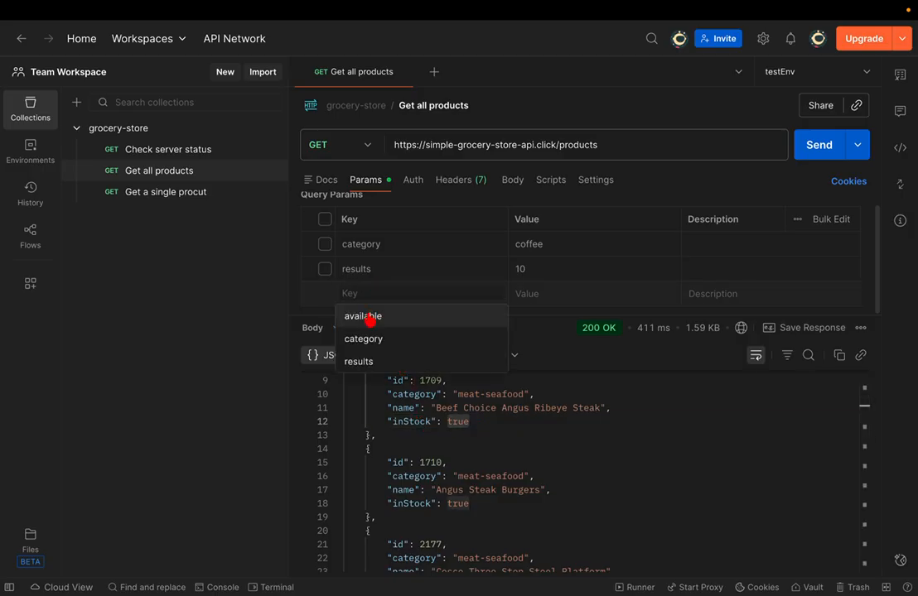
click(371, 316)
click(544, 287)
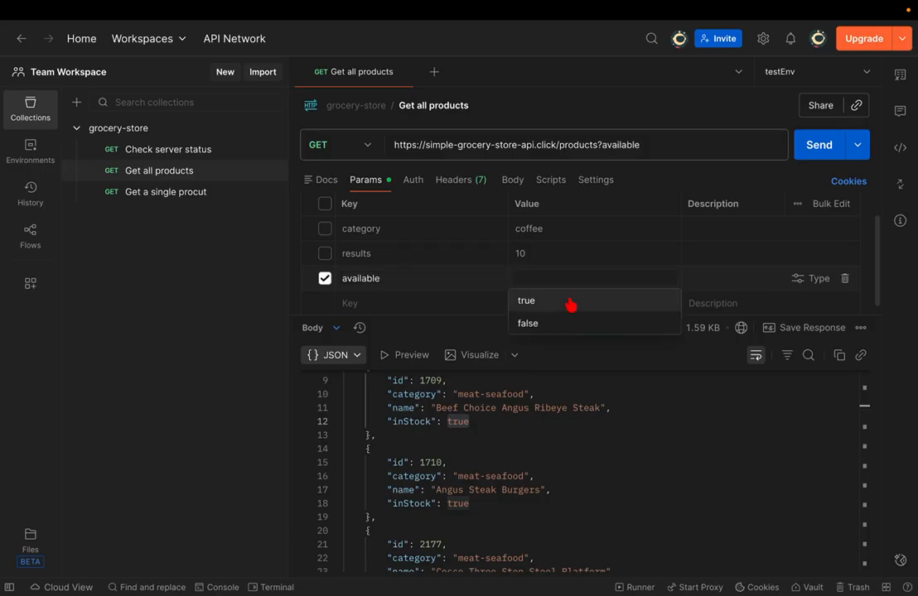
click(544, 323)
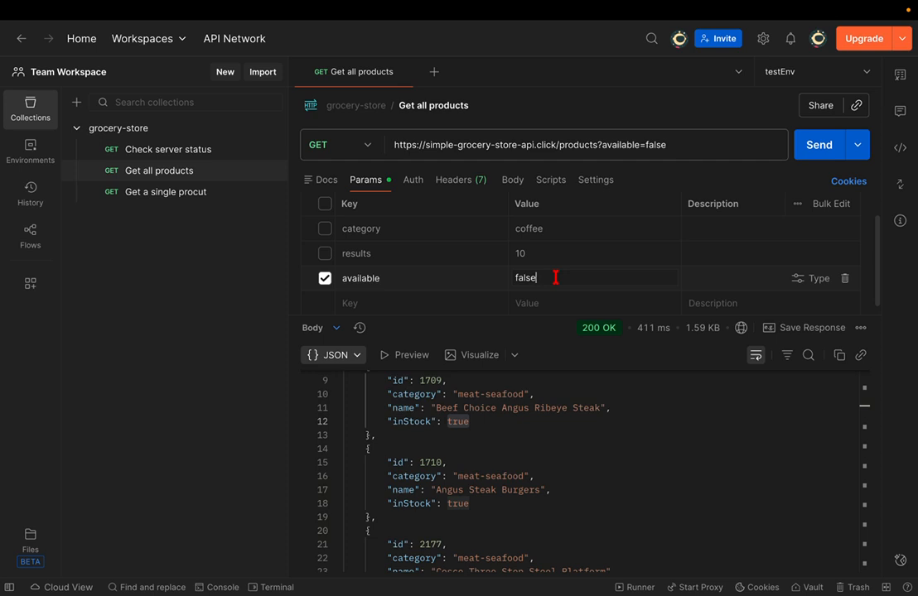
click(802, 147)
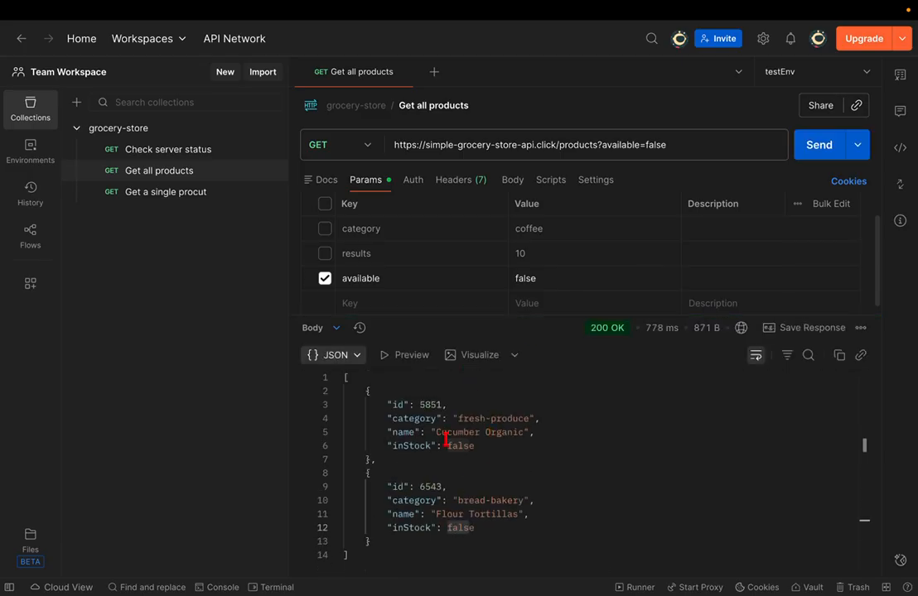
- Change available to true and resend, scrolling through the in-stock products
click(562, 279)
key(BackSpace)
key(BackSpace)
key(BackSpace)
key(BackSpace)
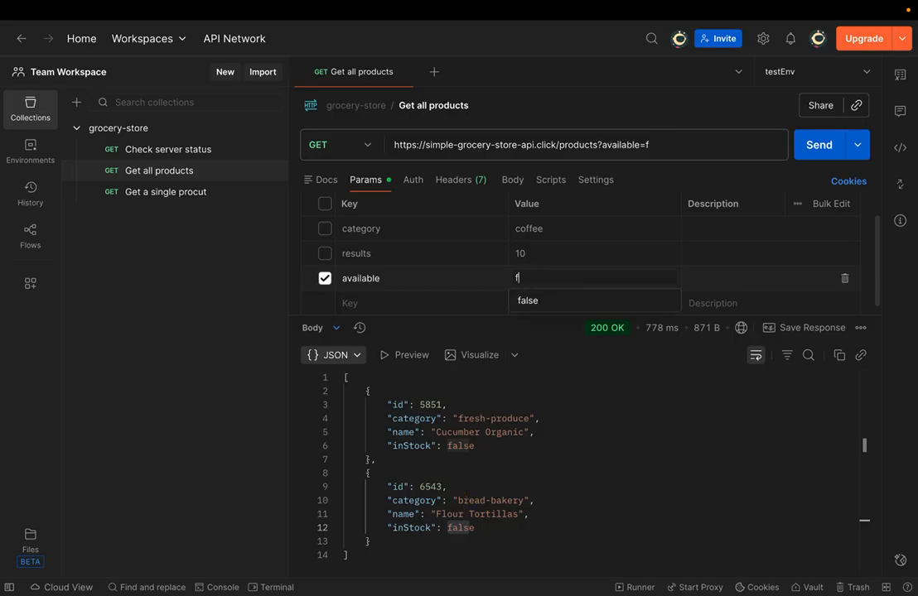
key(BackSpace)
text(tru)
key(Tab)
click(580, 284)
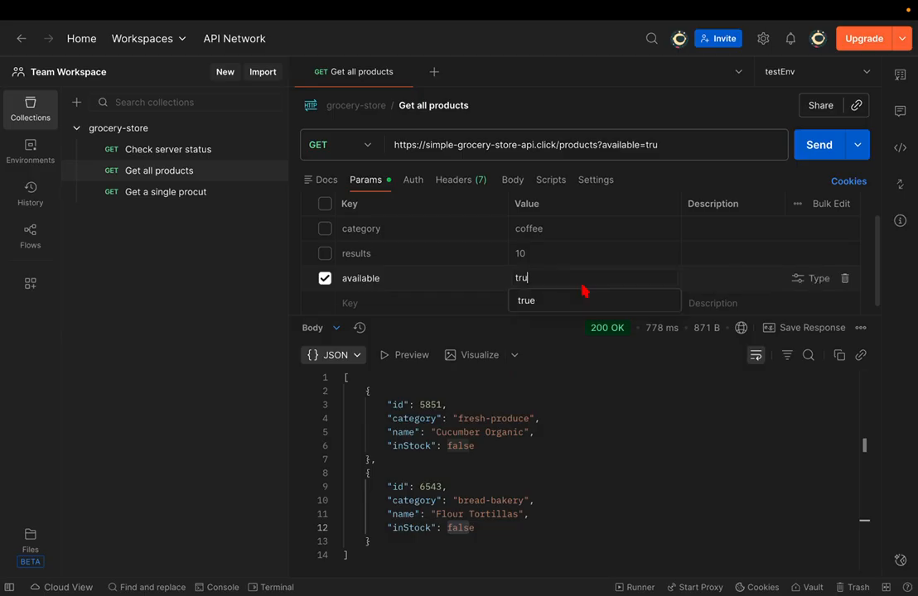
text(e)
key(ctrl+Return)
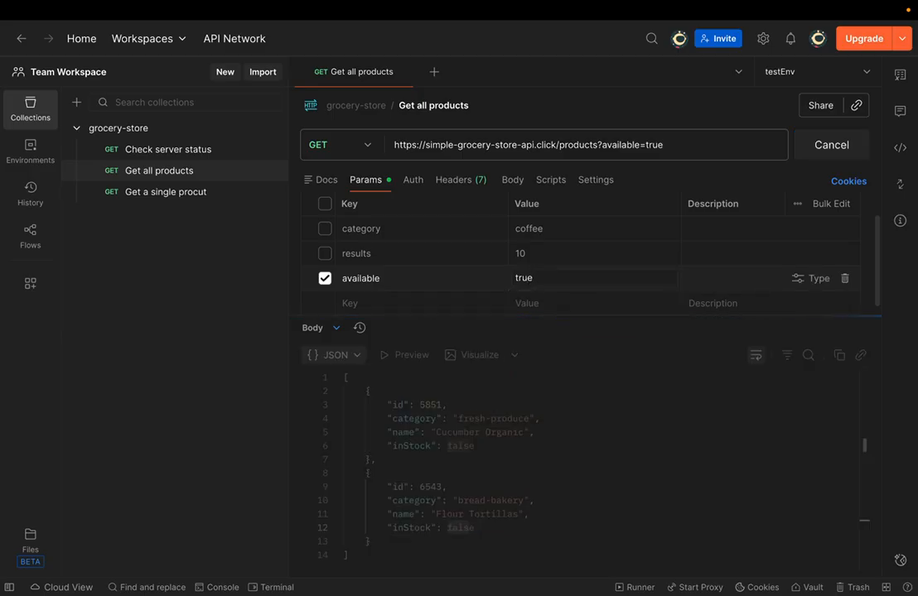
scroll(539, 431, down, 1)
scroll(539, 430, down, 2)
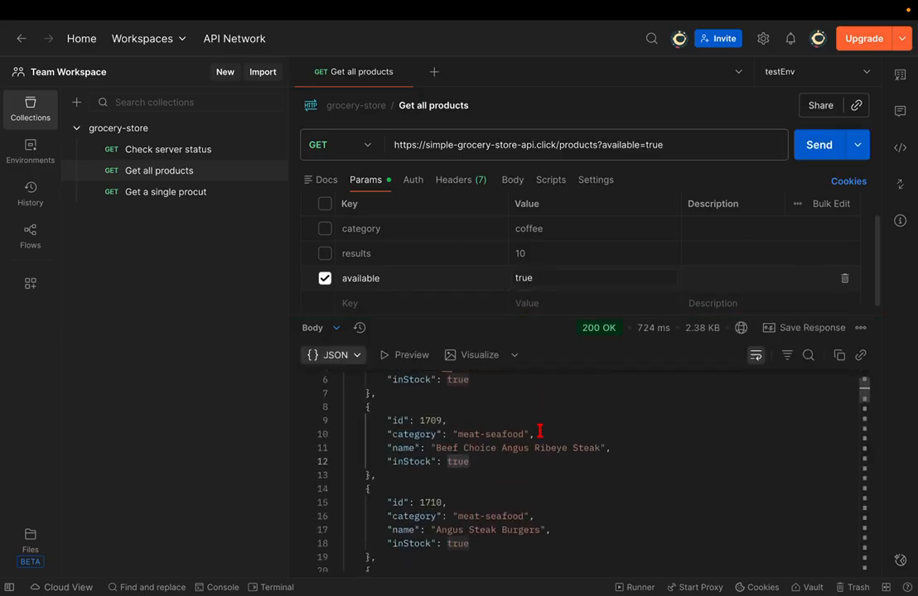
scroll(539, 431, down, 3)
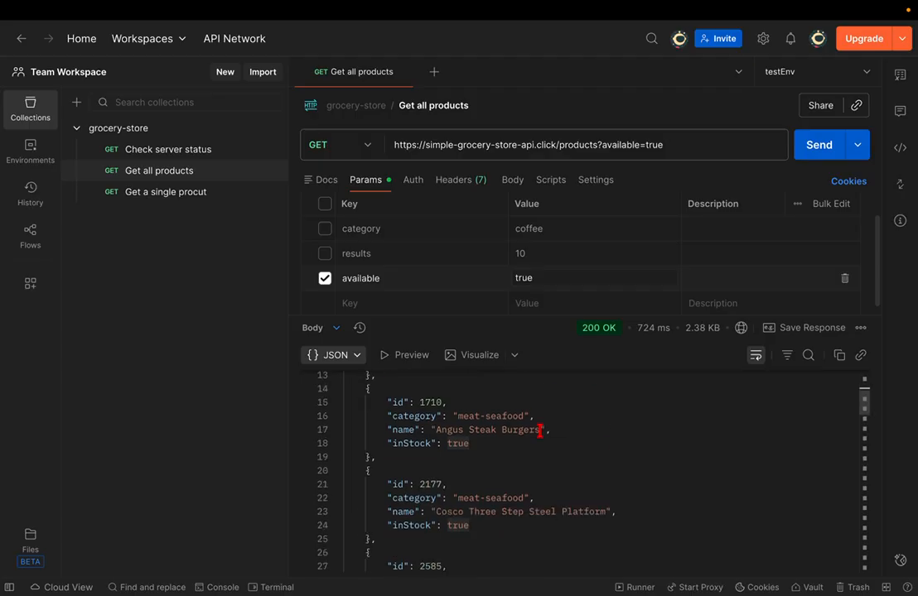
scroll(539, 431, up, 5)
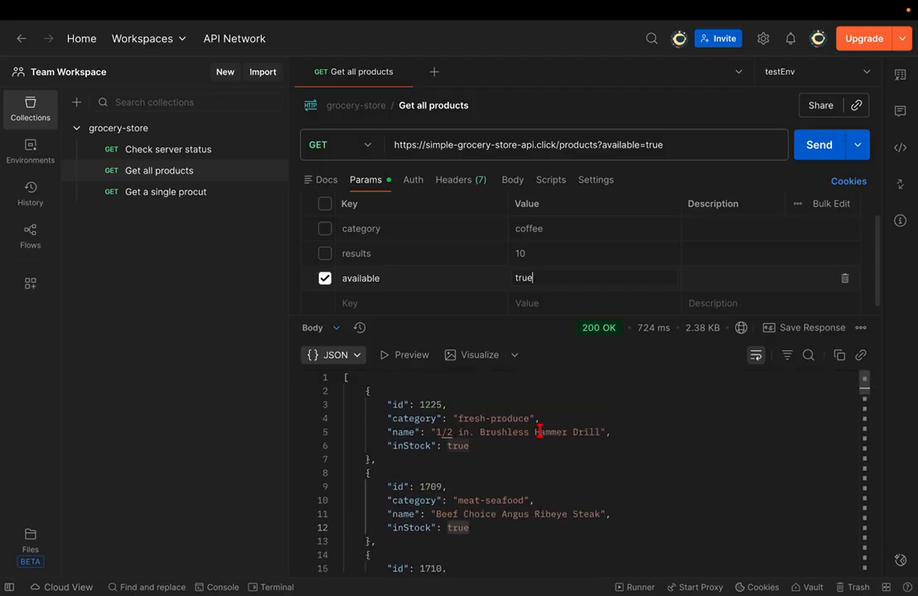
- Re-enable the results parameter and set it to 2
click(325, 254)
click(533, 253)
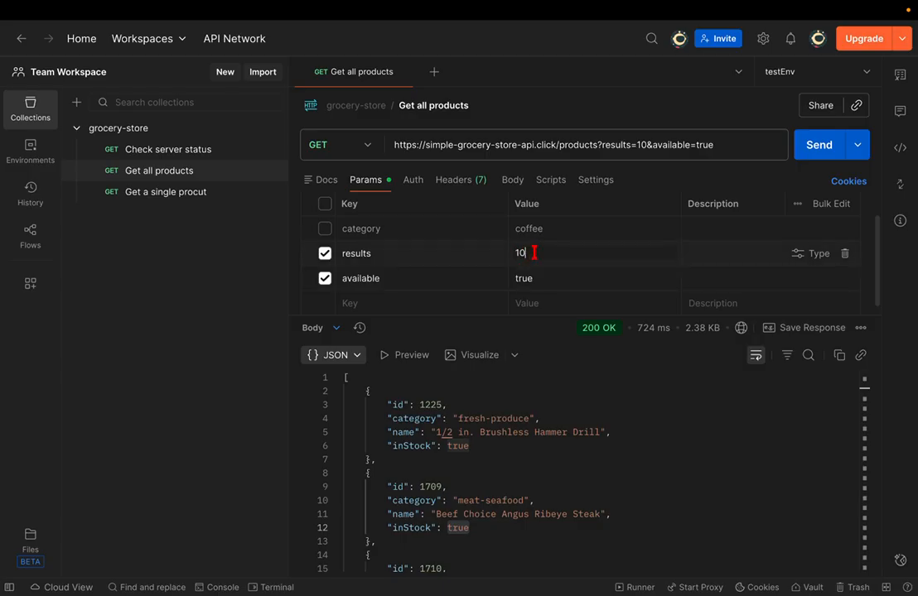
key(BackSpace)
key(BackSpace)
text(2)
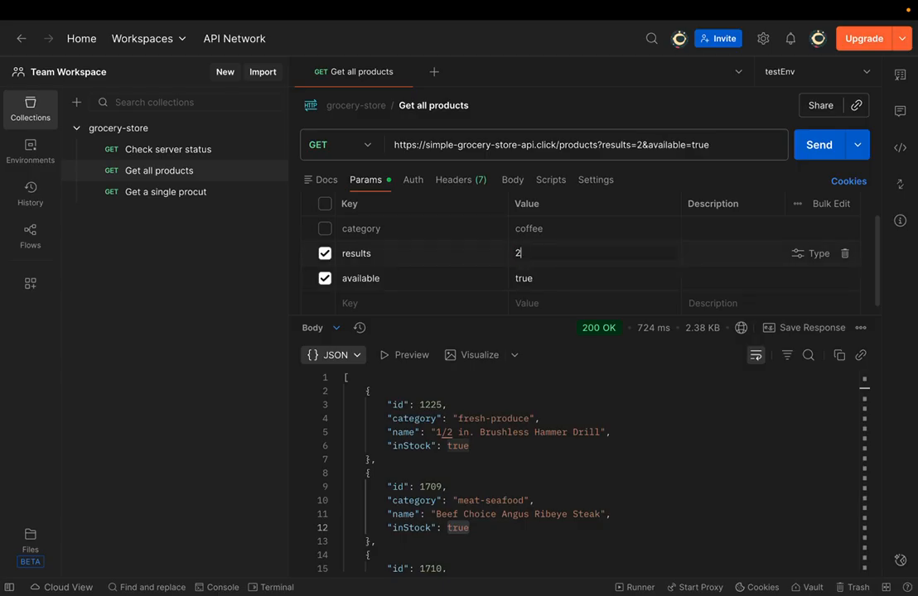
- Replace the coffee category with fresh-produce from the response, enable it, and send
click(458, 419)
drag(458, 418, 530, 419)
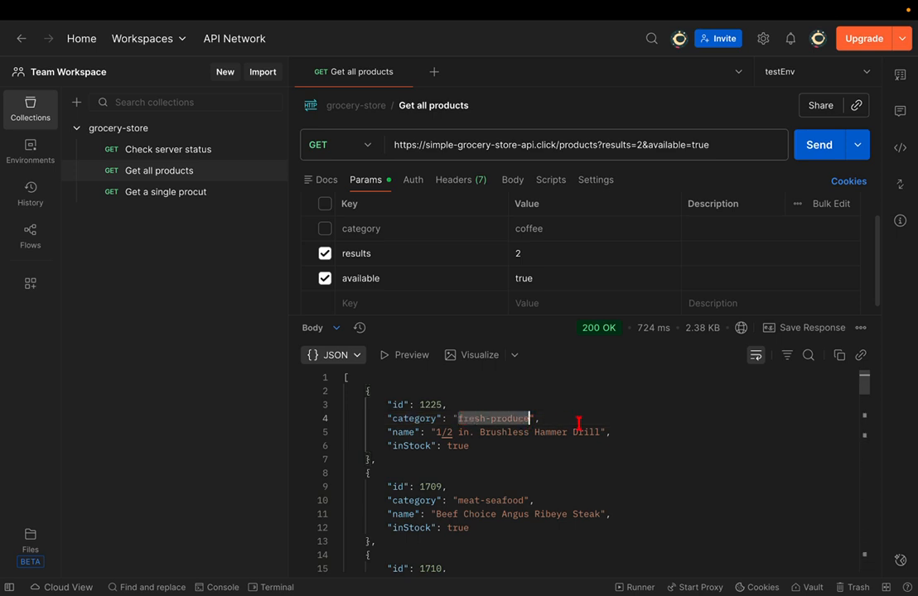
double_click(543, 227)
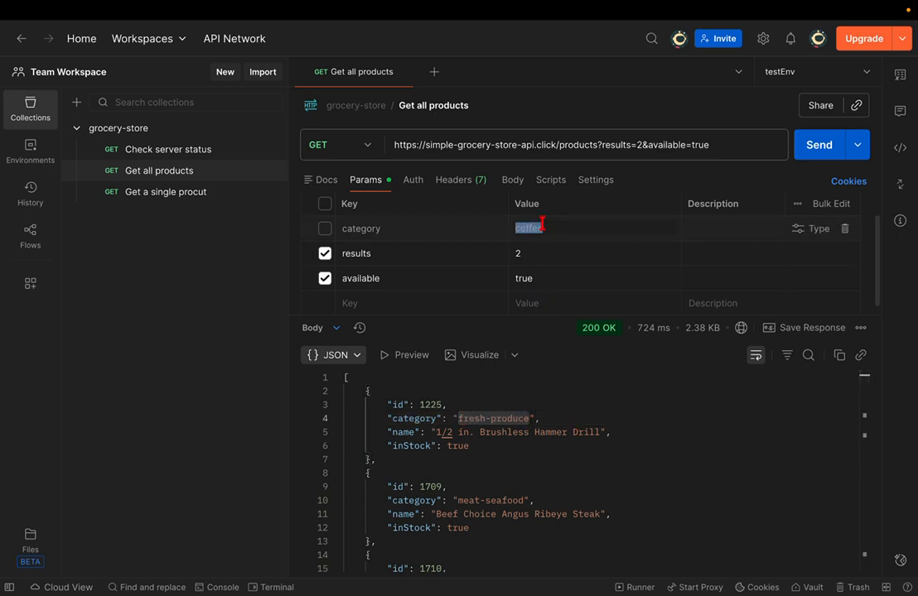
text(fresh-produce)
click(325, 229)
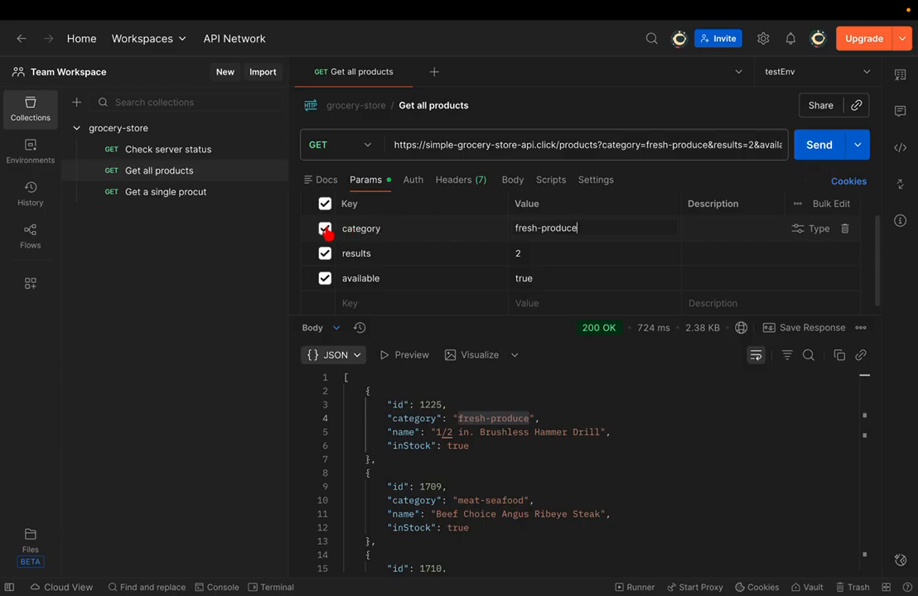
click(803, 156)
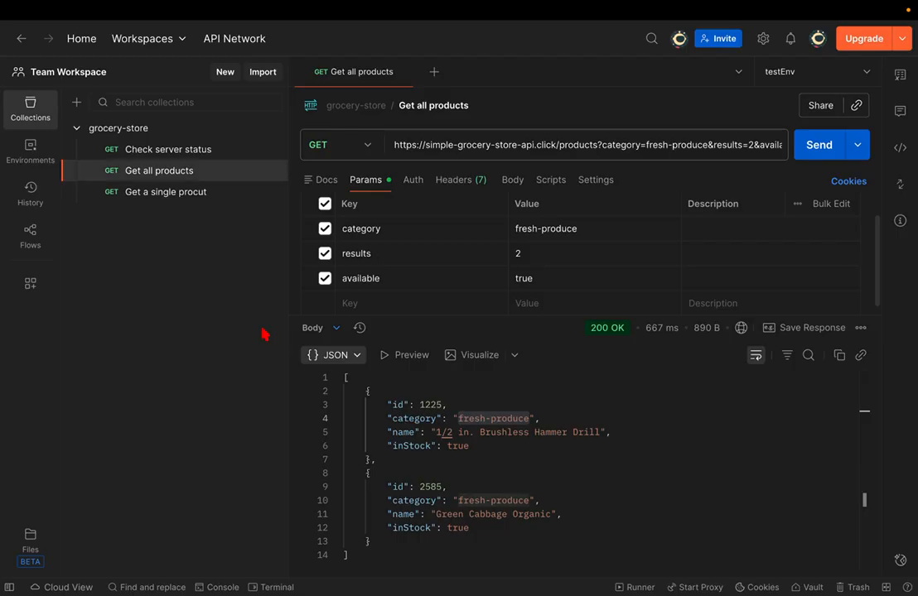
key(super+Tab)
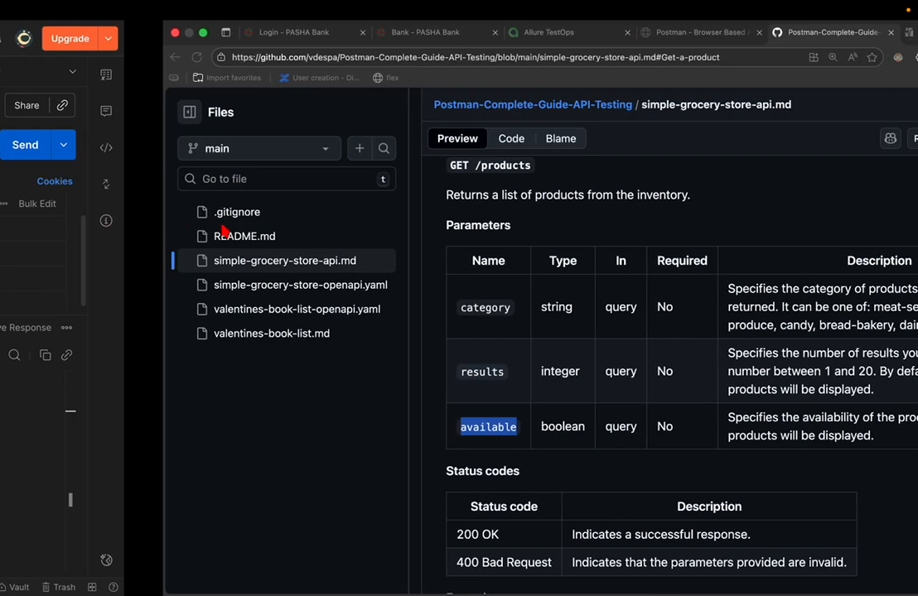
scroll(313, 258, down, 1)
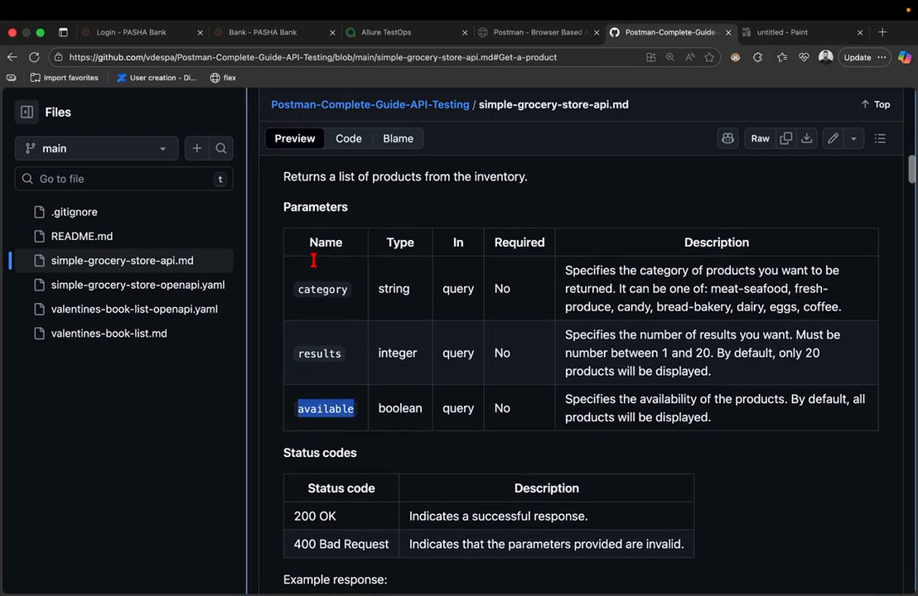
scroll(313, 260, down, 6)
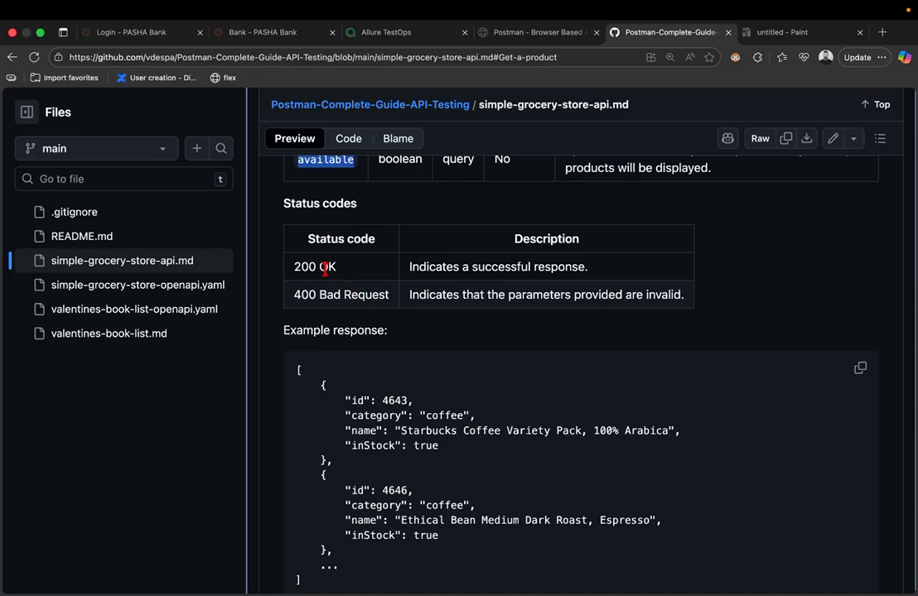
key(ctrl+Left)
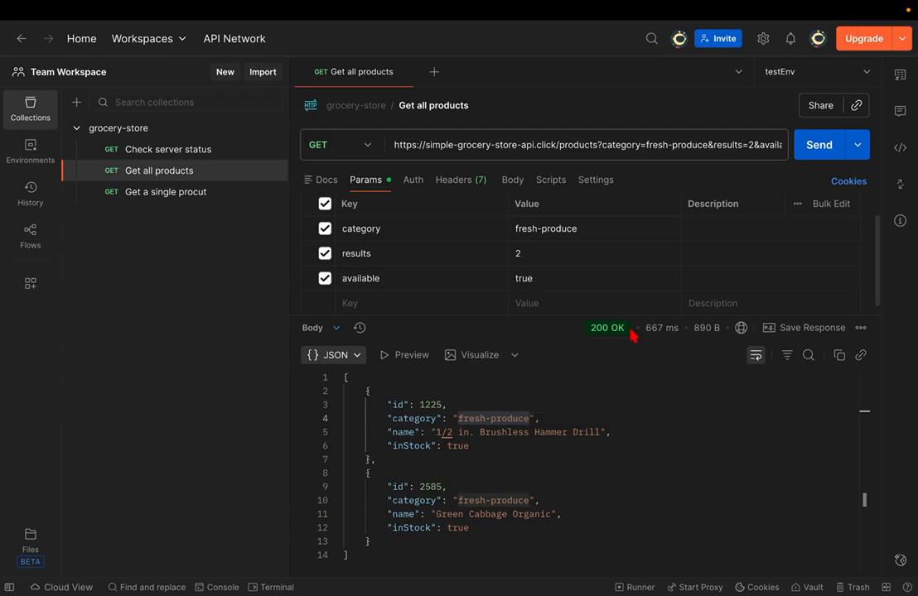
key(ctrl+Right)
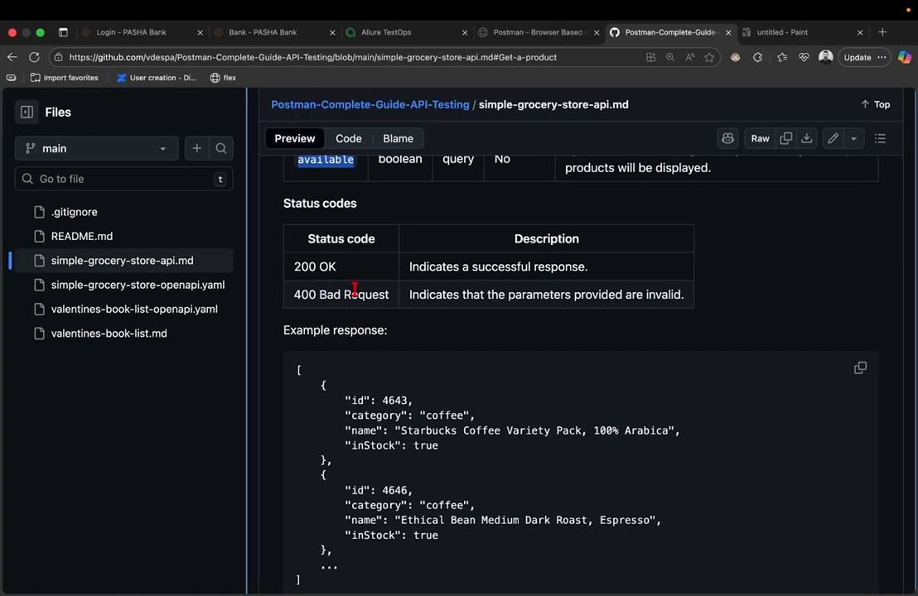
key(ctrl+Left)
- Set results to -3 and send to trigger a 400 error
click(570, 257)
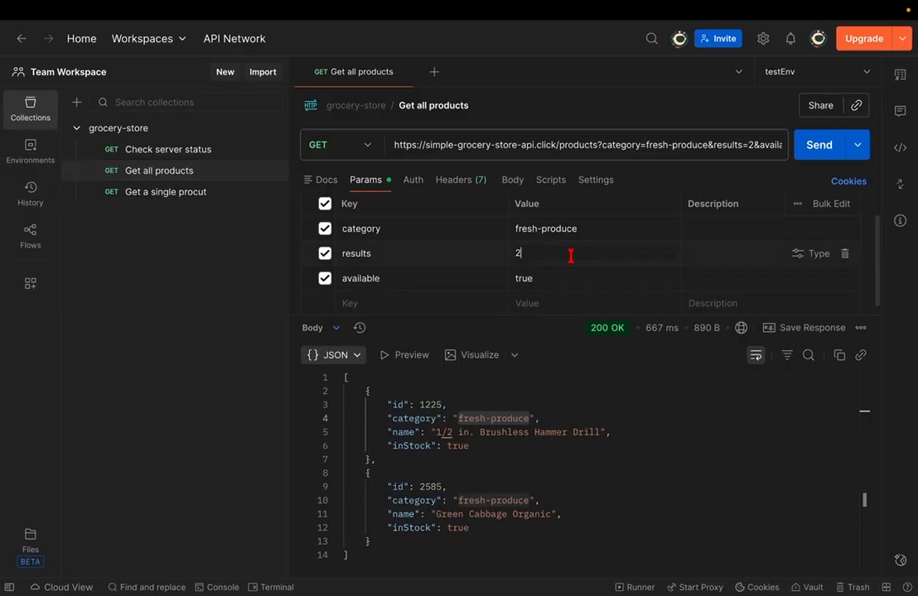
key(BackSpace)
text(-3)
key(ctrl+Return)
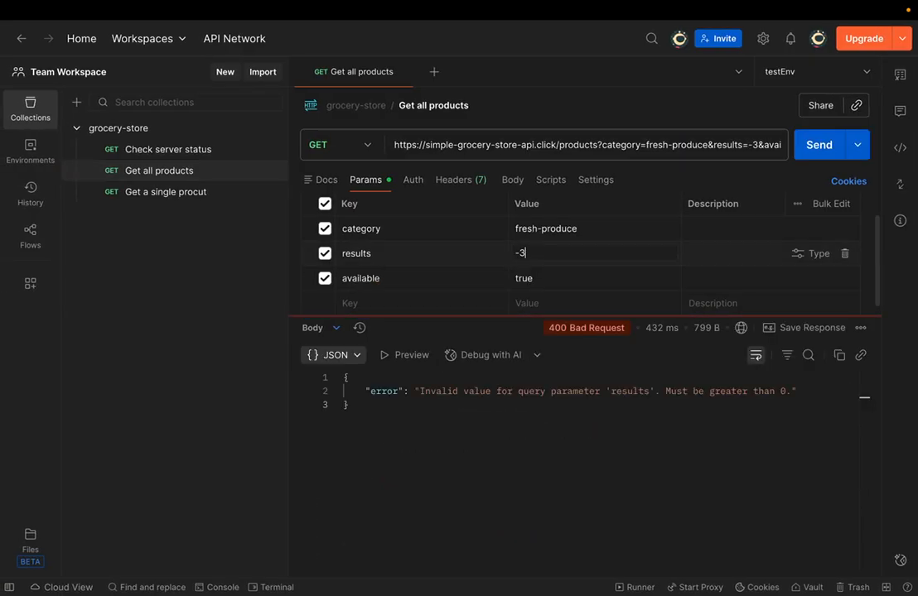
mouse_move(564, 334)
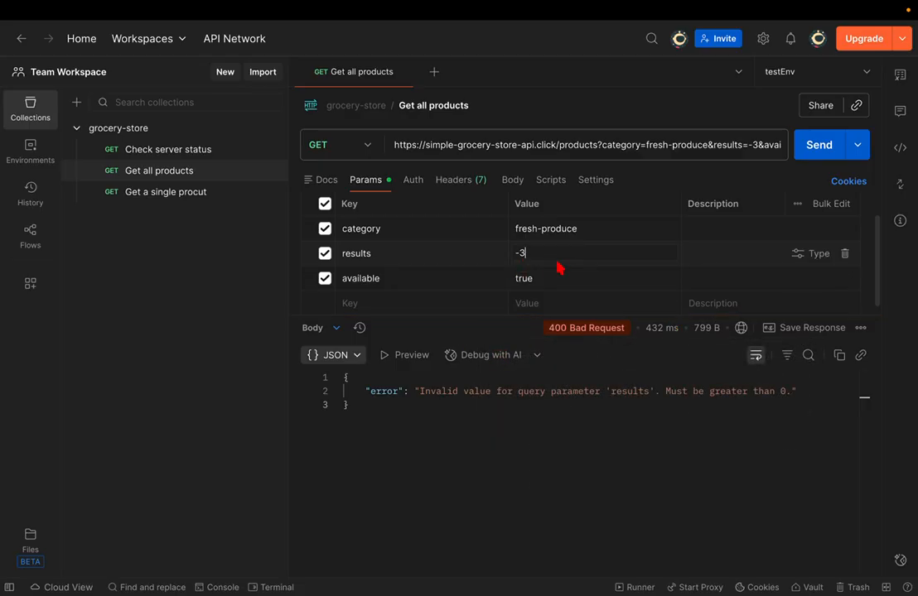
- Set results to 10 with category misspelled as fresh-produc, send, and inspect the error
key(BackSpace)
key(BackSpace)
text(2)
key(BackSpace)
text(10)
key(BackSpace)
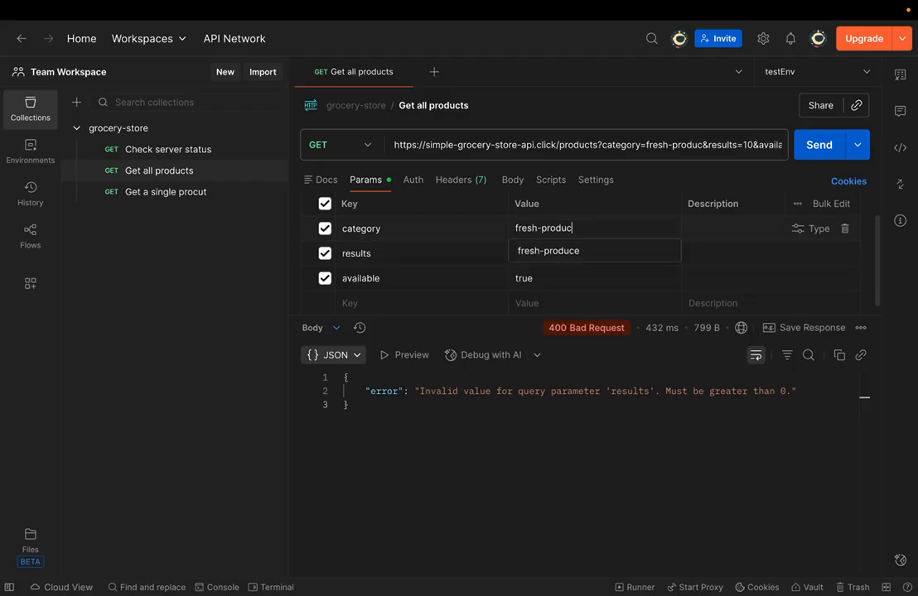
key(Escape)
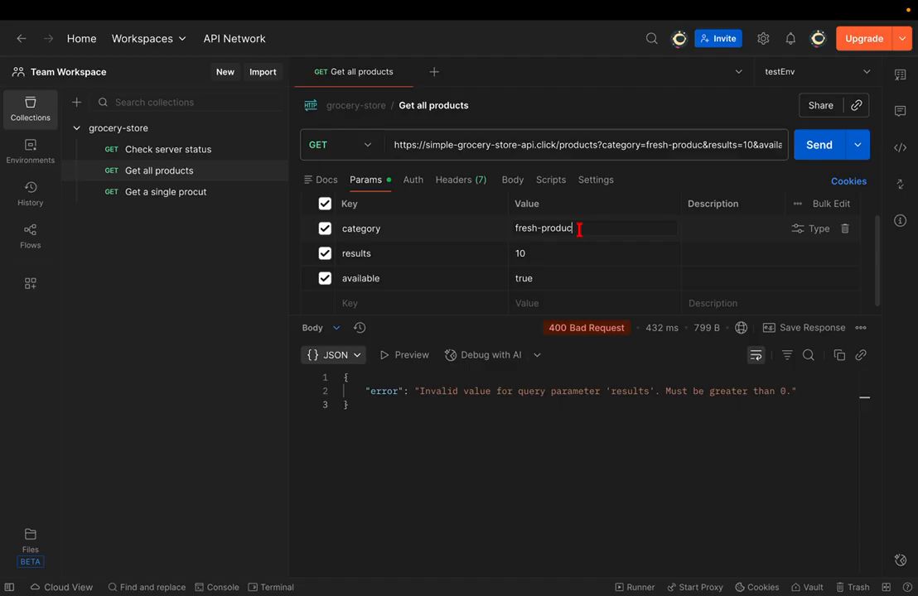
click(816, 157)
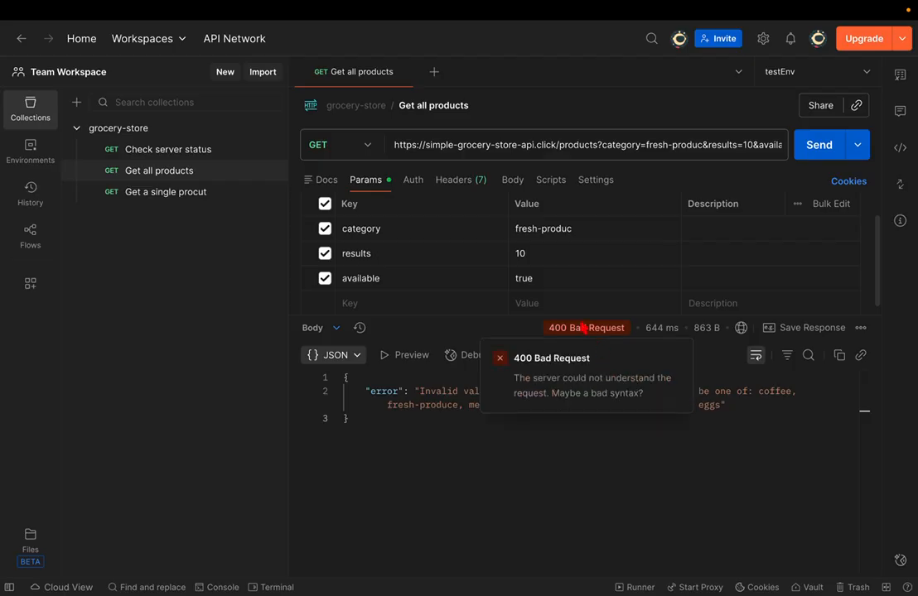
drag(447, 391, 746, 411)
click(746, 412)
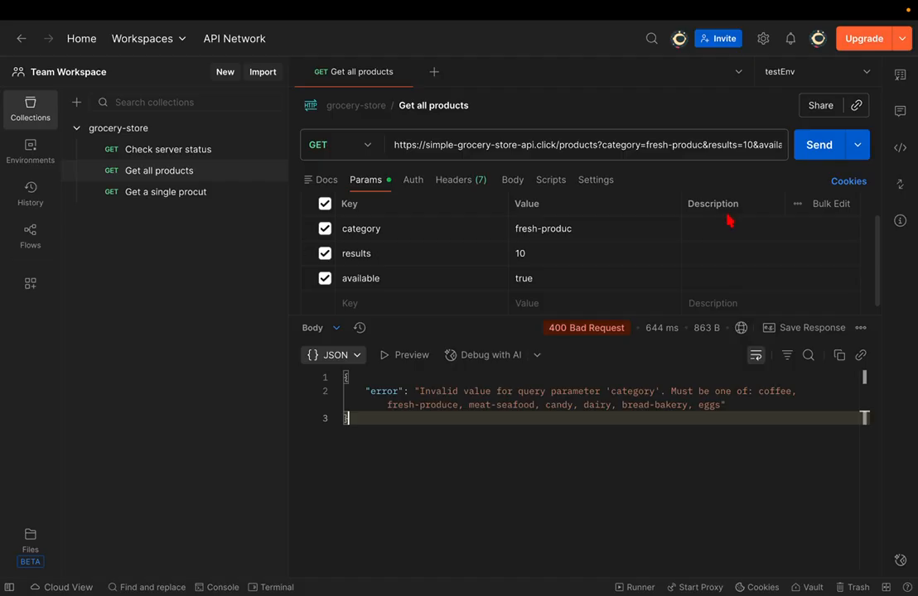
- Restore the category to fresh-produce, save the request, and send it again
click(589, 228)
text(e)
key(super+s)
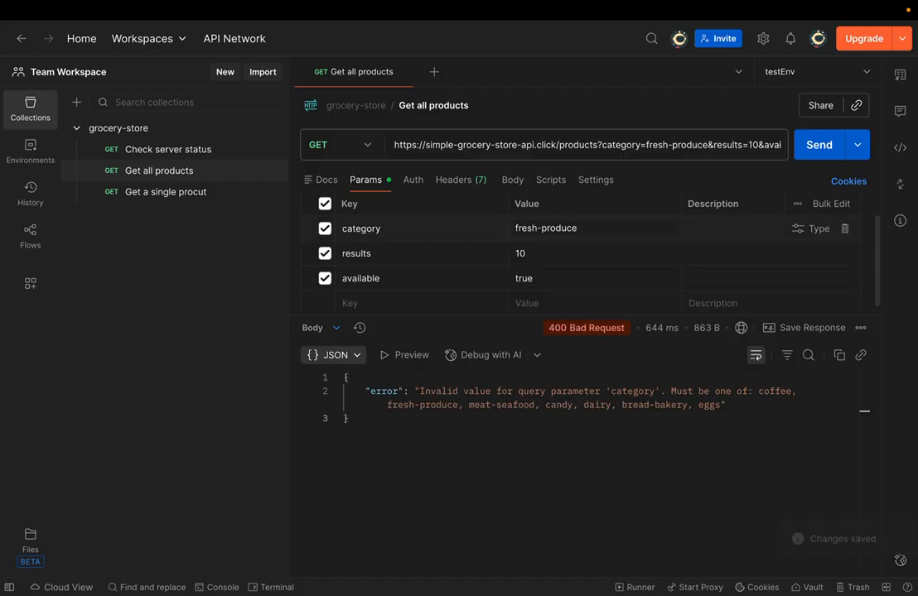
click(815, 146)
key(super+Tab)
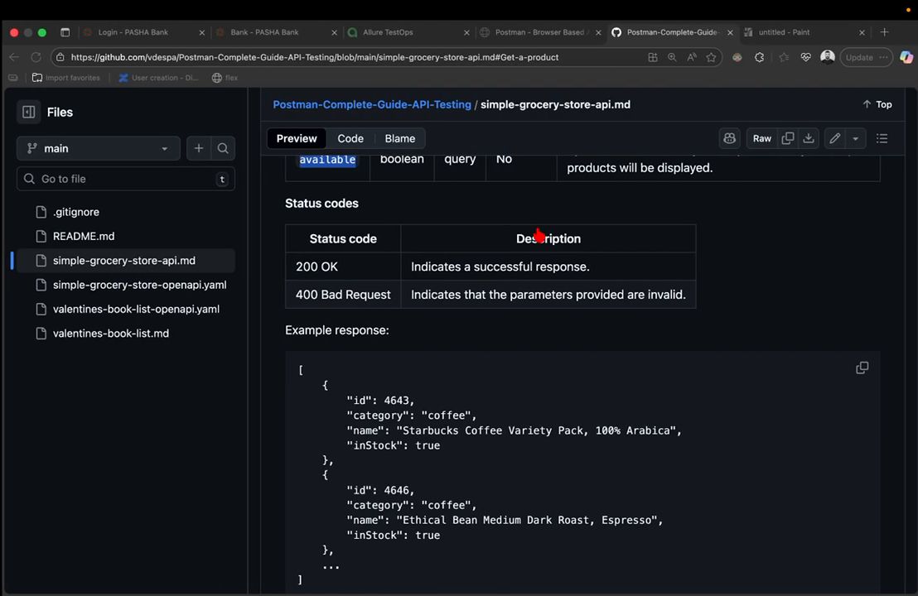
- Jump to the docs' Get a cart section and note its GET /carts/:cartId endpoint
scroll(536, 233, up, 15)
scroll(537, 235, down, 4)
scroll(536, 235, down, 2)
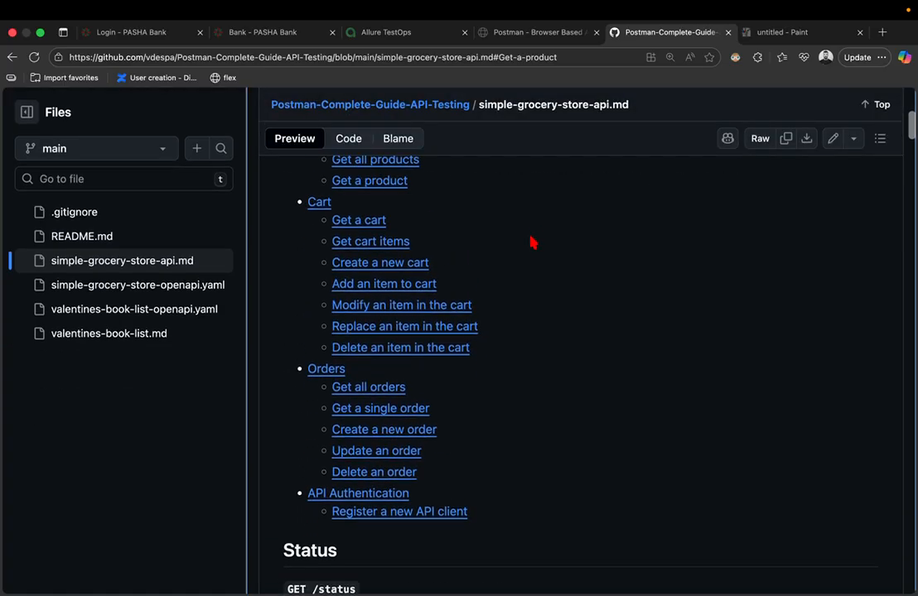
scroll(531, 242, up, 1)
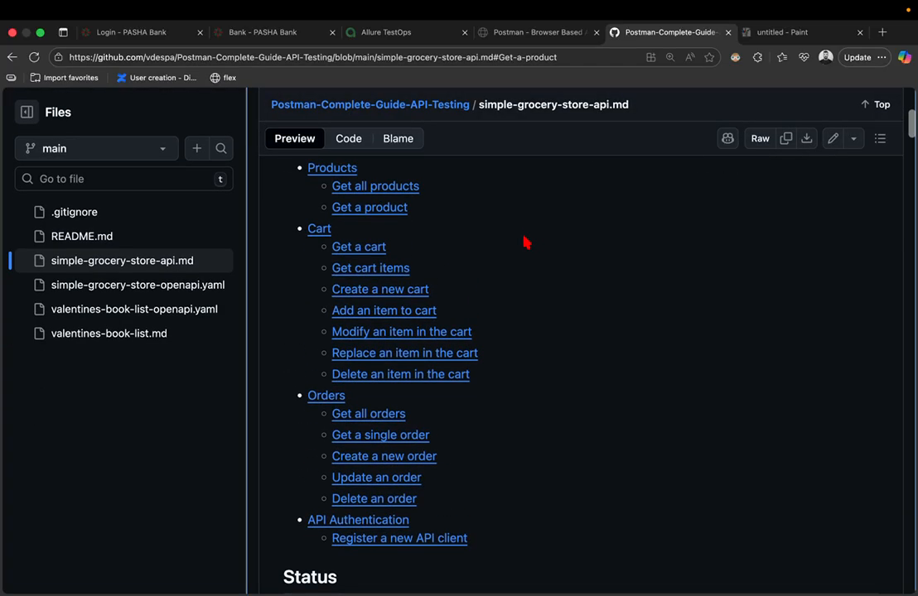
click(354, 247)
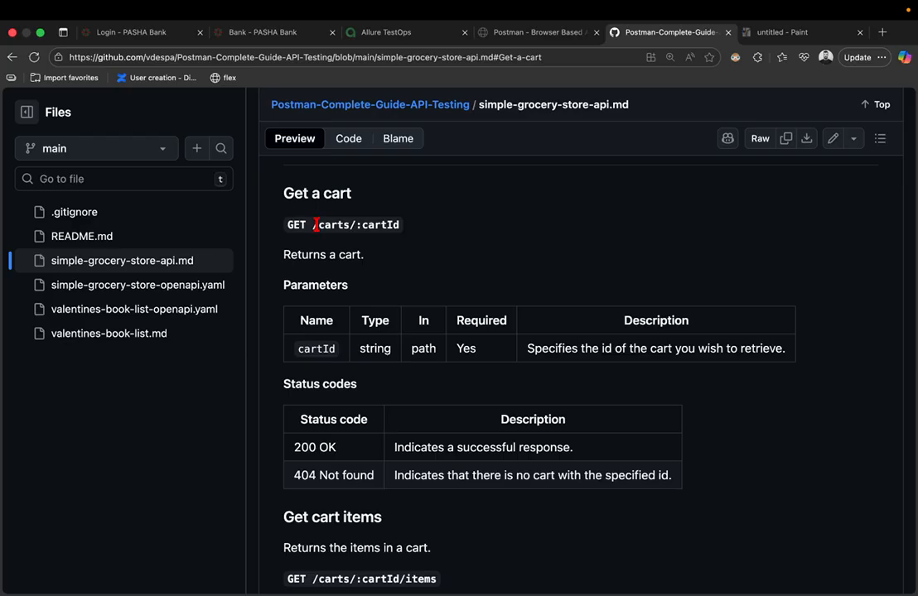
key(ctrl+Right)
key(ctrl+Left)
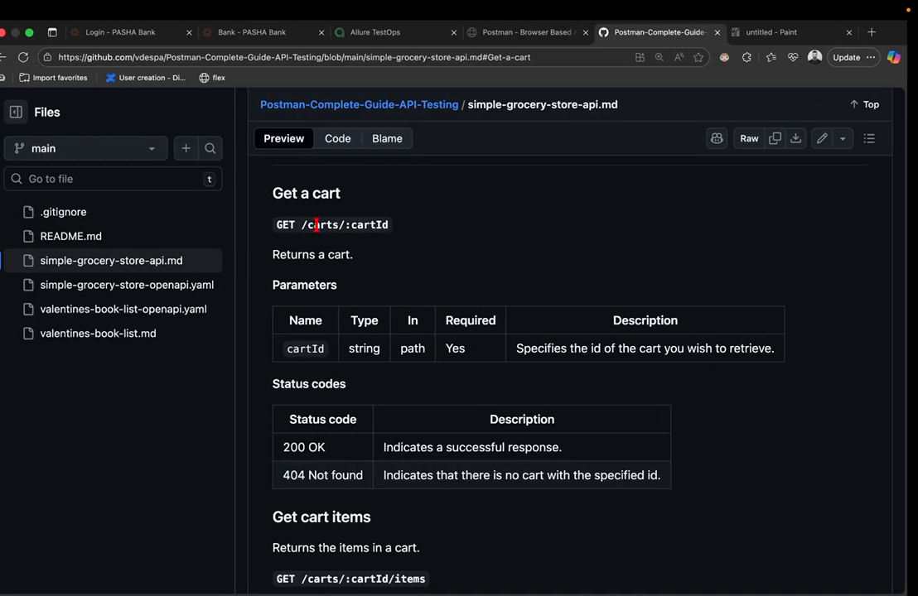
double_click(297, 225)
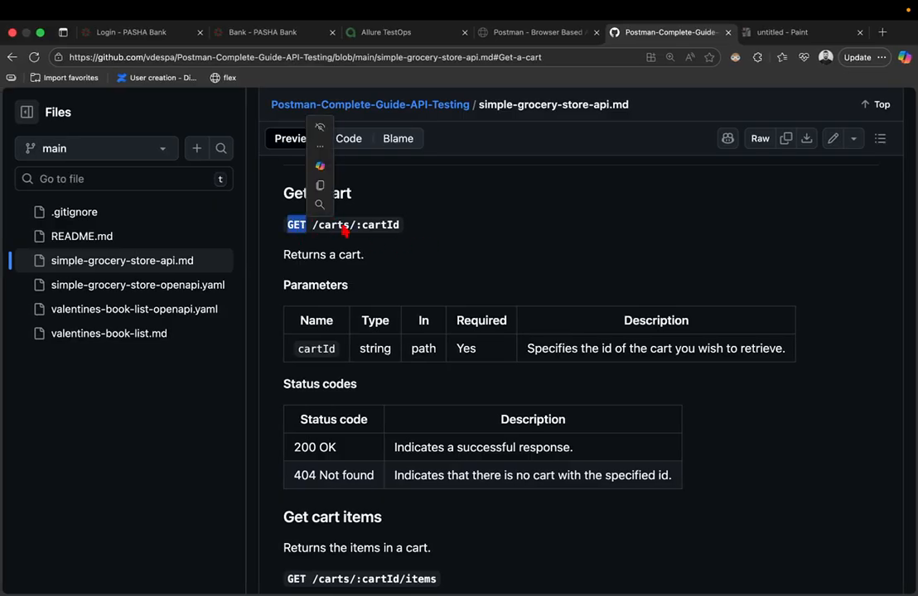
key(ctrl+Left)
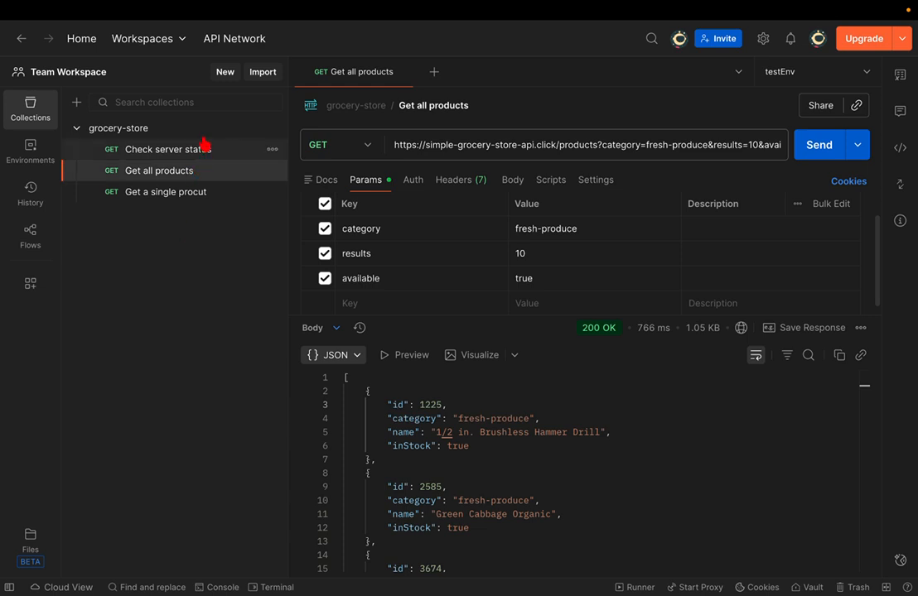
- Add a new grocery-store request named 'get a cart', correcting the 'card' typo
click(236, 127)
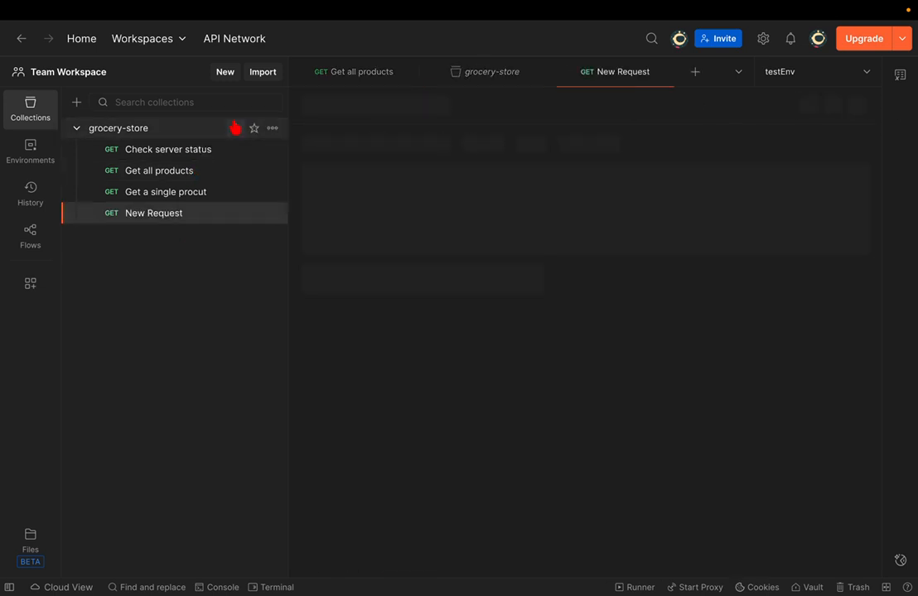
text(get)
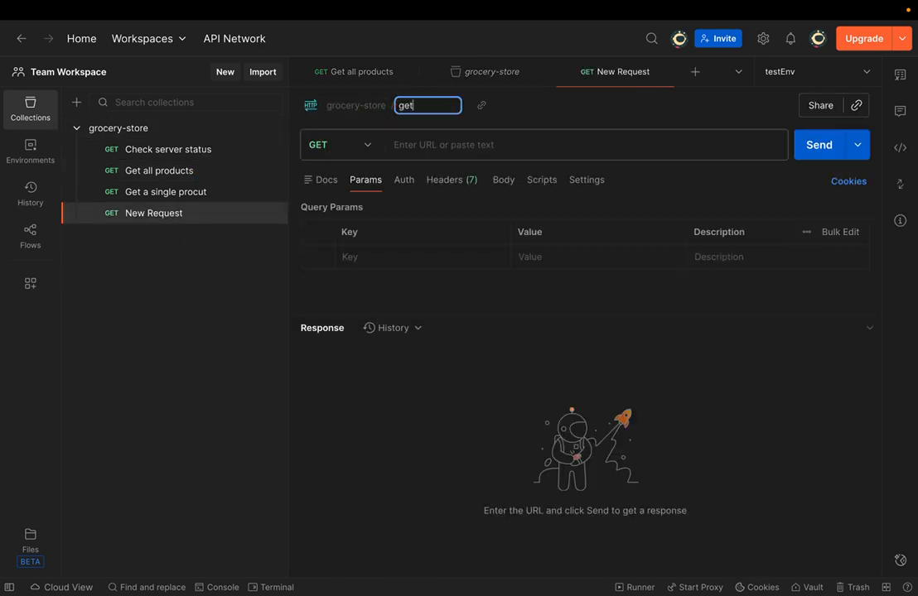
text( a cart)
key(ctrl+Right)
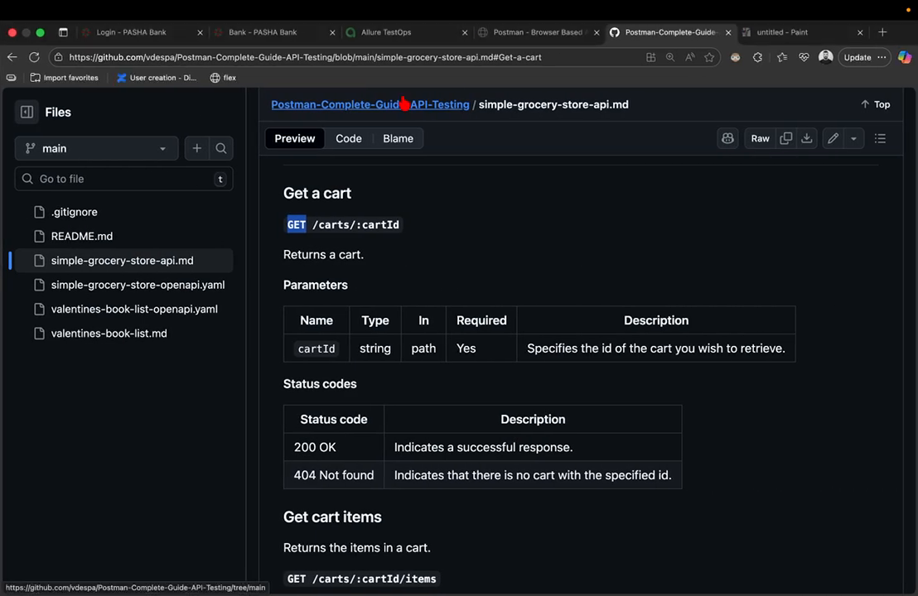
key(ctrl+Left)
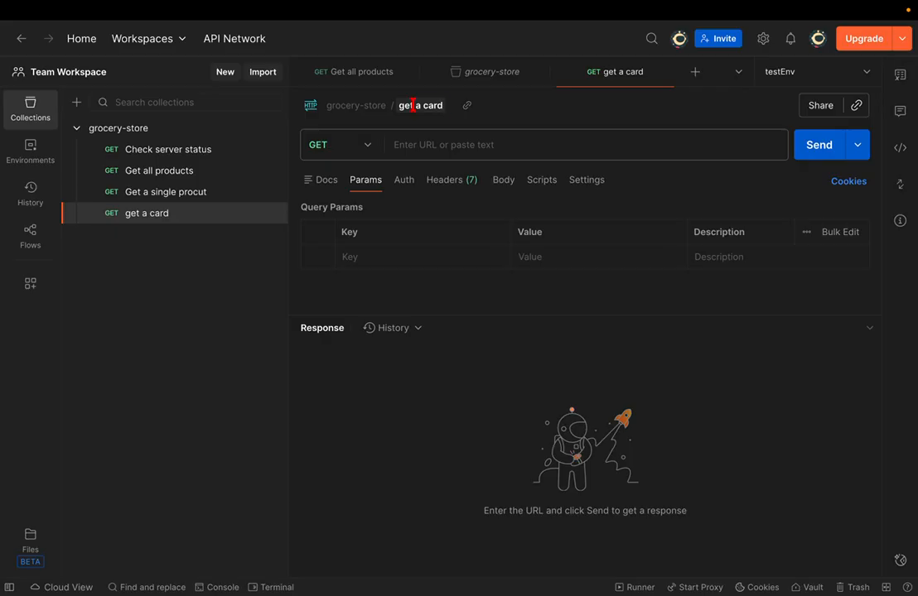
click(406, 105)
click(412, 105)
key(BackSpace)
text(t)
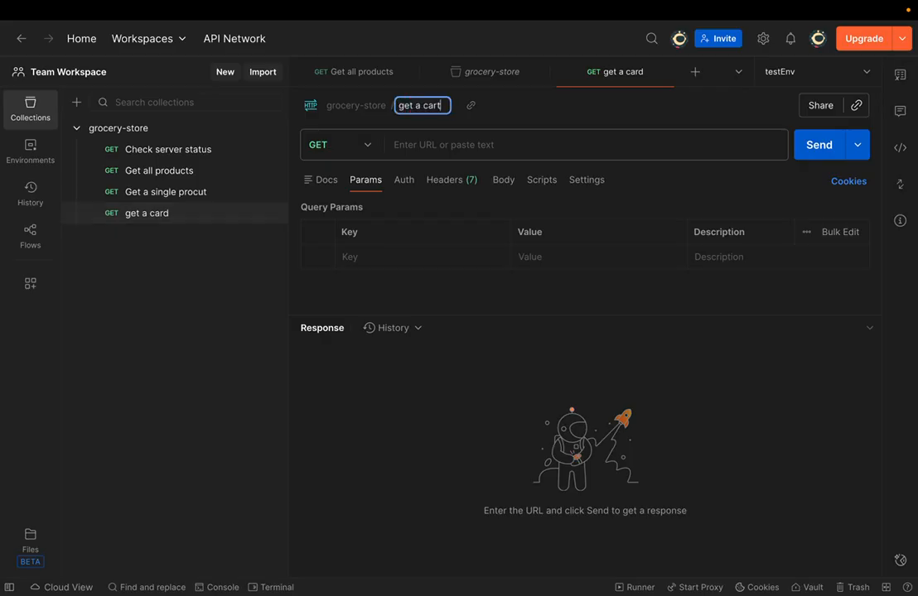
key(Return)
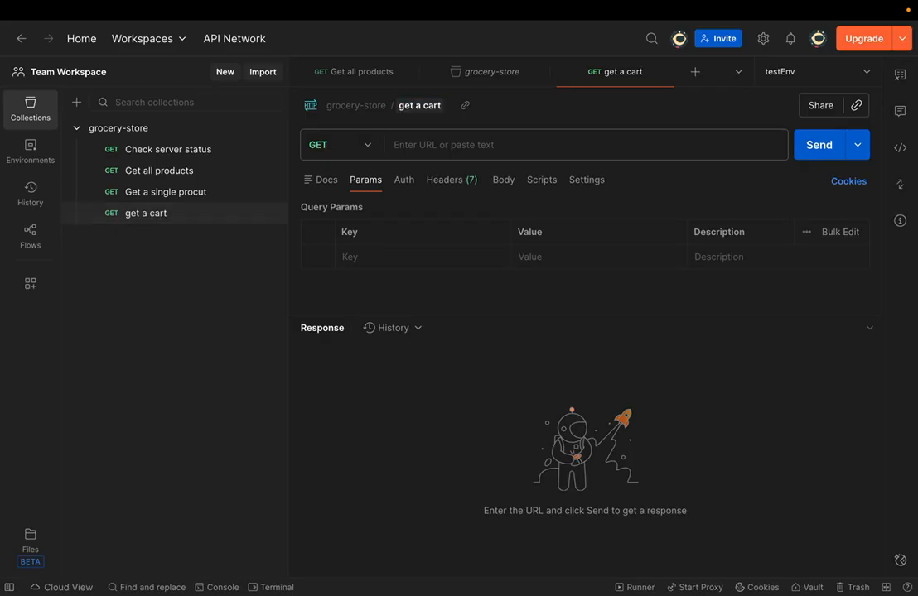
- Reuse a history products URL trimmed to the base domain and send it
click(418, 147)
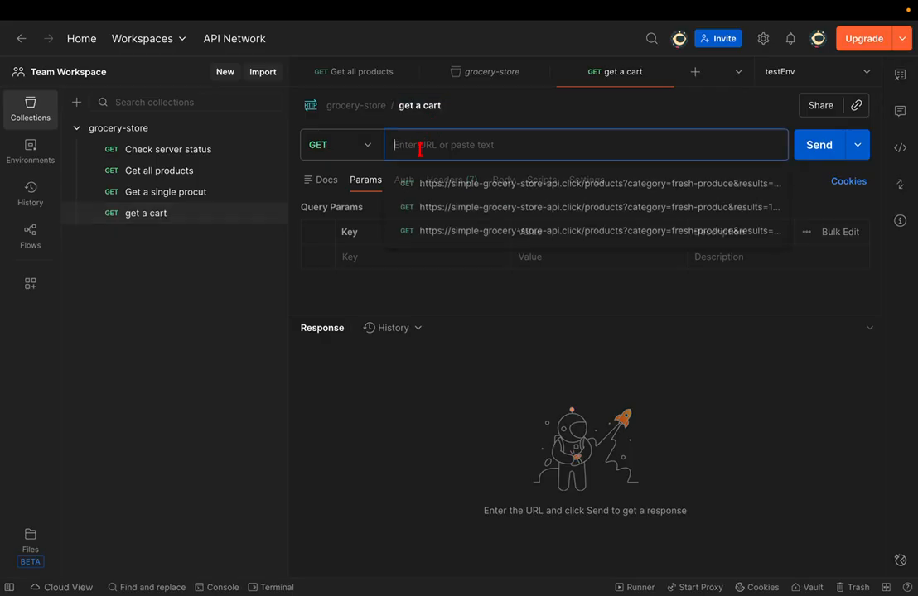
click(470, 209)
click(572, 145)
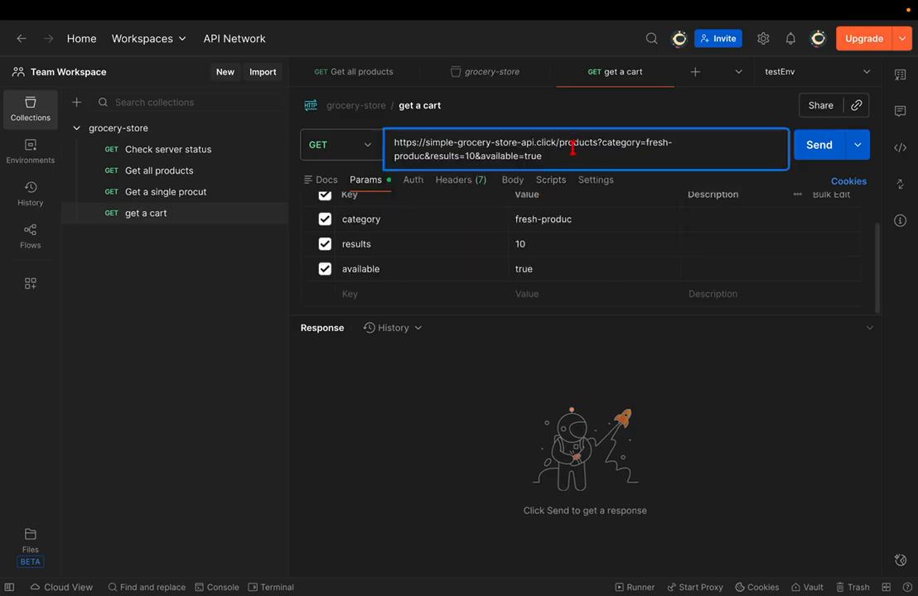
key(Left)
key(Left)
key(ctrl+shift+End)
key(BackSpace)
key(BackSpace)
key(Return)
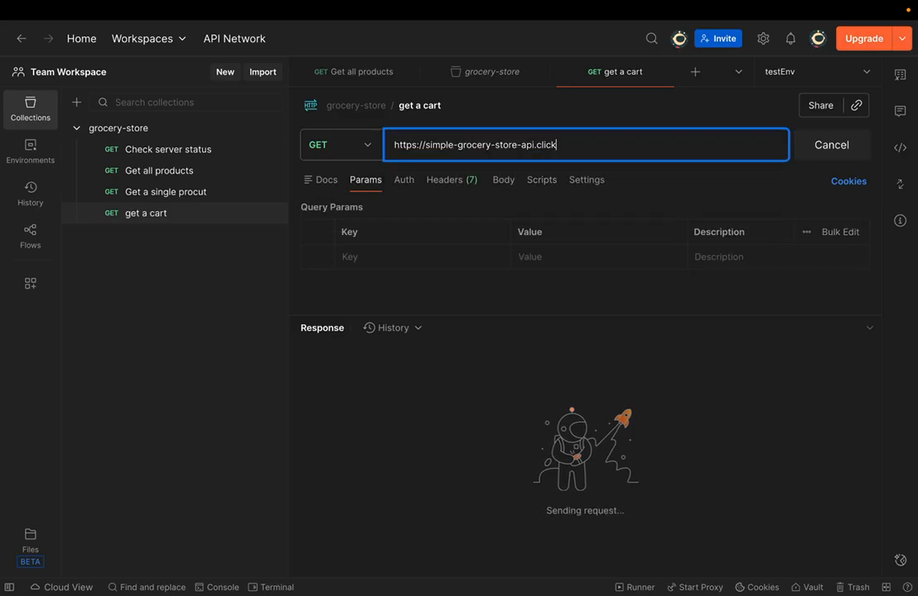
- Append /carts/:cartId copied from the docs and send, getting a 404 'No cart' error
key(ctrl+Right)
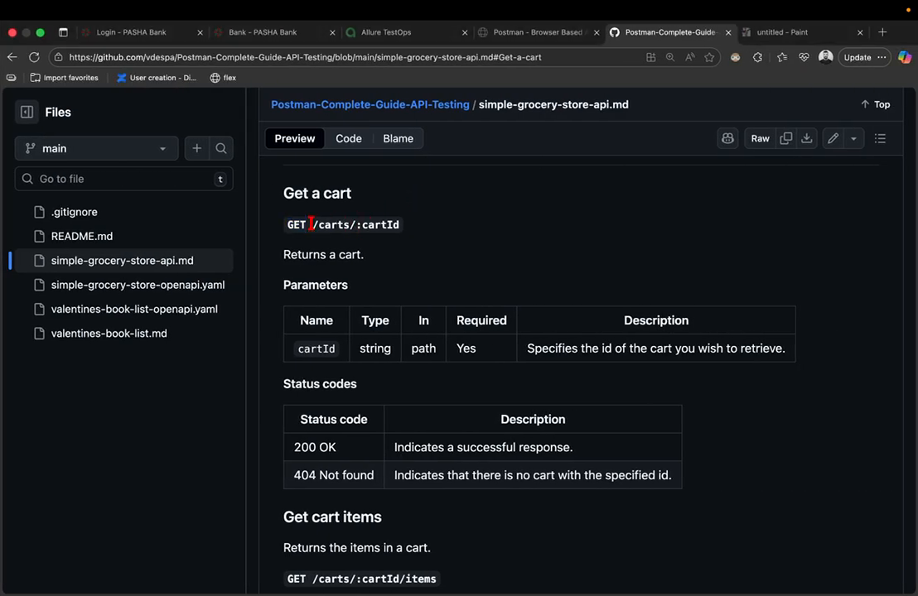
drag(313, 225, 411, 224)
key(super+c)
key(ctrl+Left)
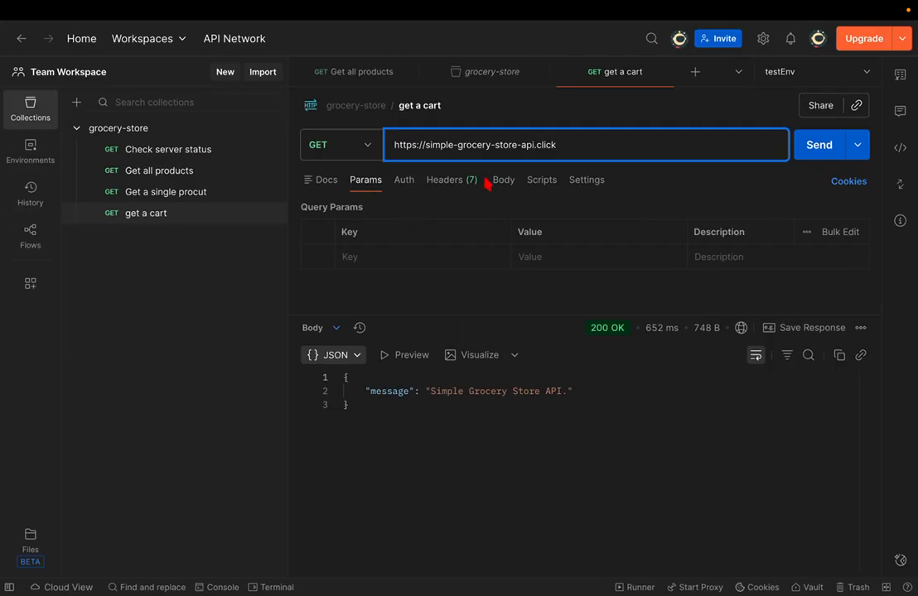
key(super+v)
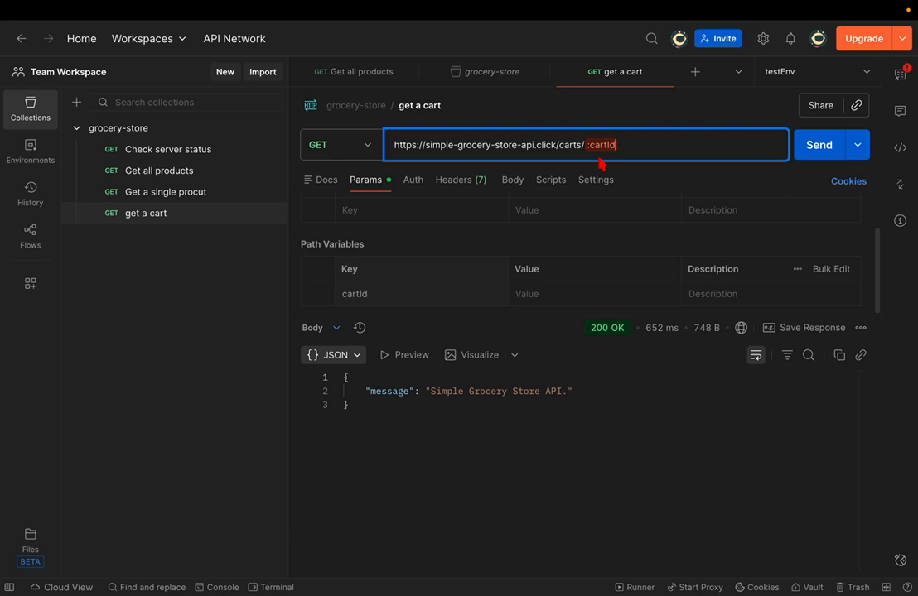
drag(567, 315, 556, 416)
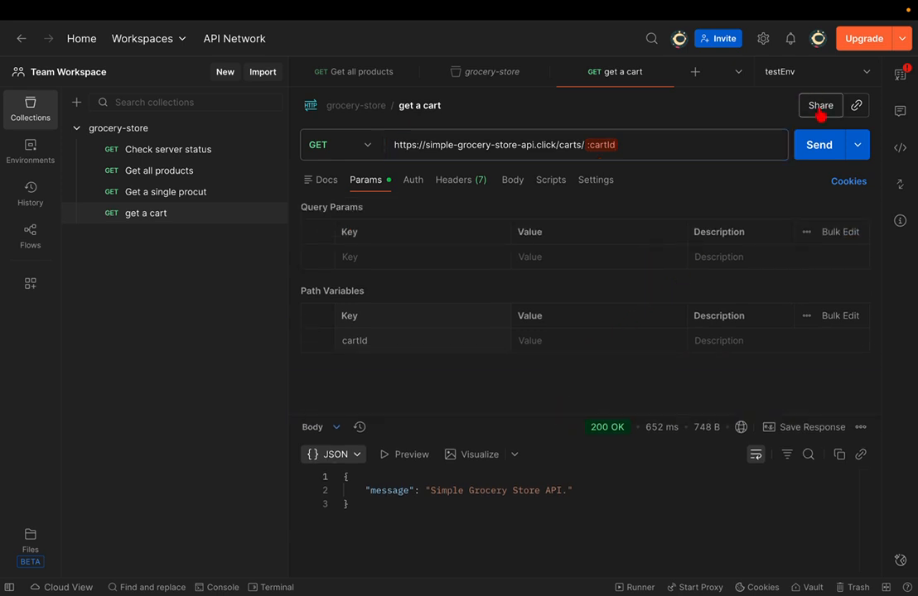
click(816, 145)
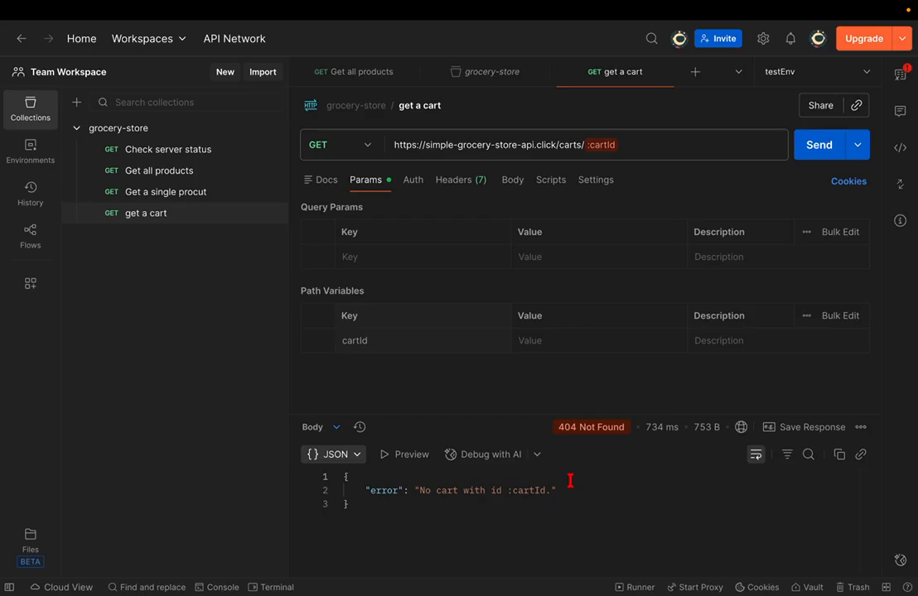
drag(558, 488, 410, 494)
click(420, 524)
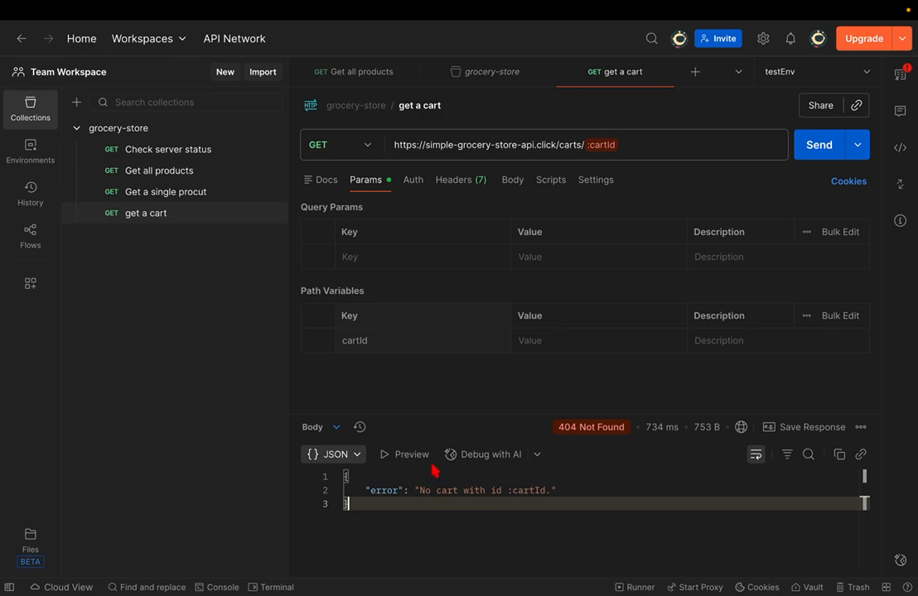
key(ctrl+Right)
- Copy POST from the docs' Create a new cart section and add a new grocery-store request
scroll(411, 447, up, 15)
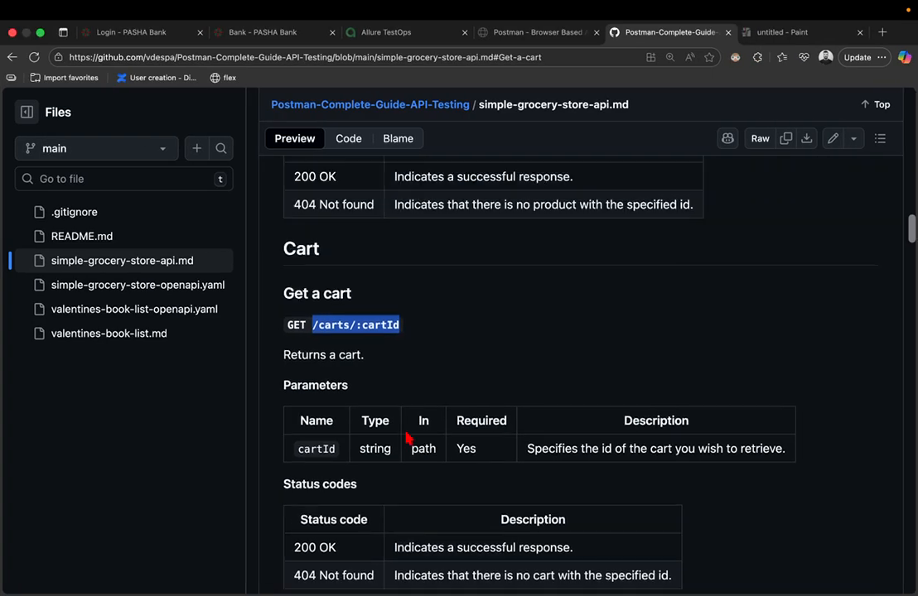
scroll(408, 439, down, 2)
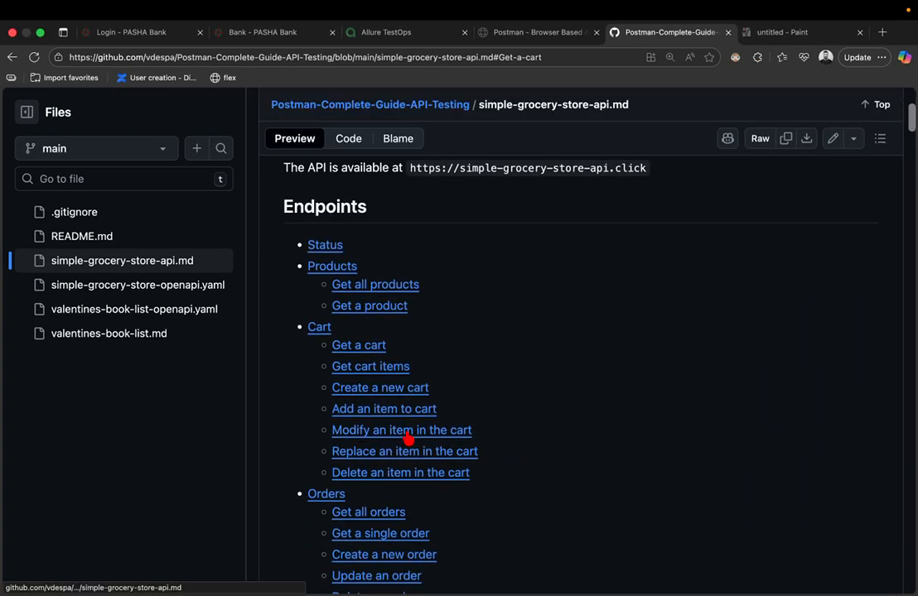
click(390, 395)
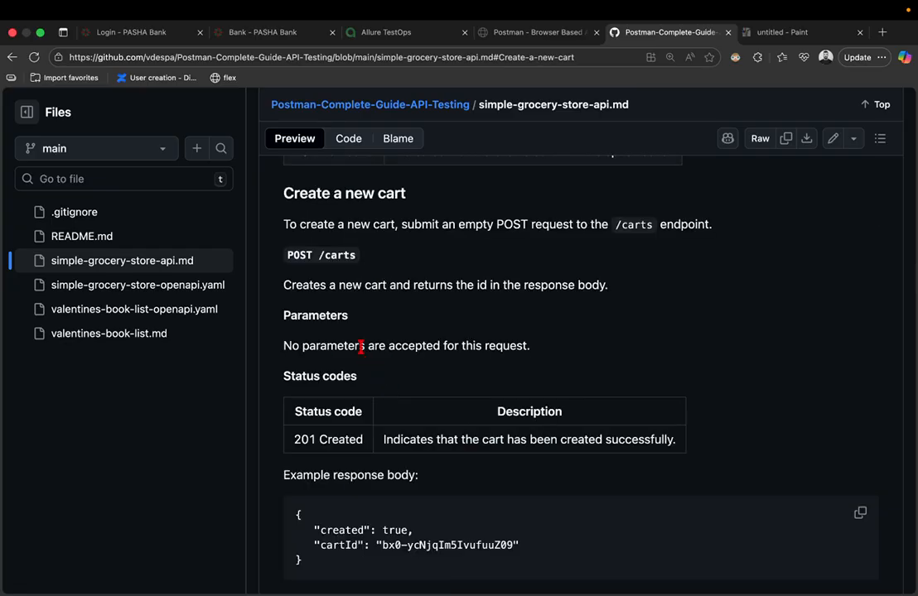
double_click(295, 257)
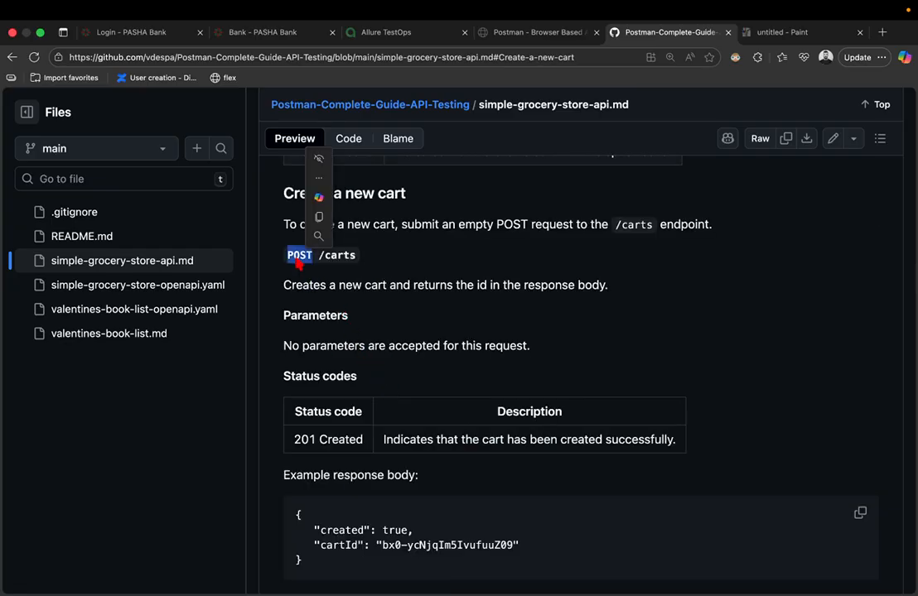
click(326, 219)
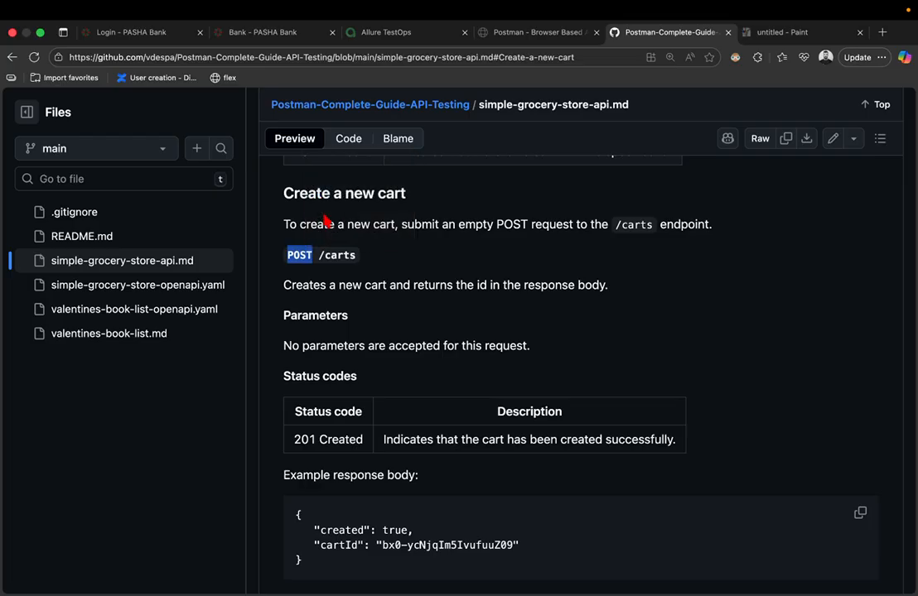
key(ctrl+Left)
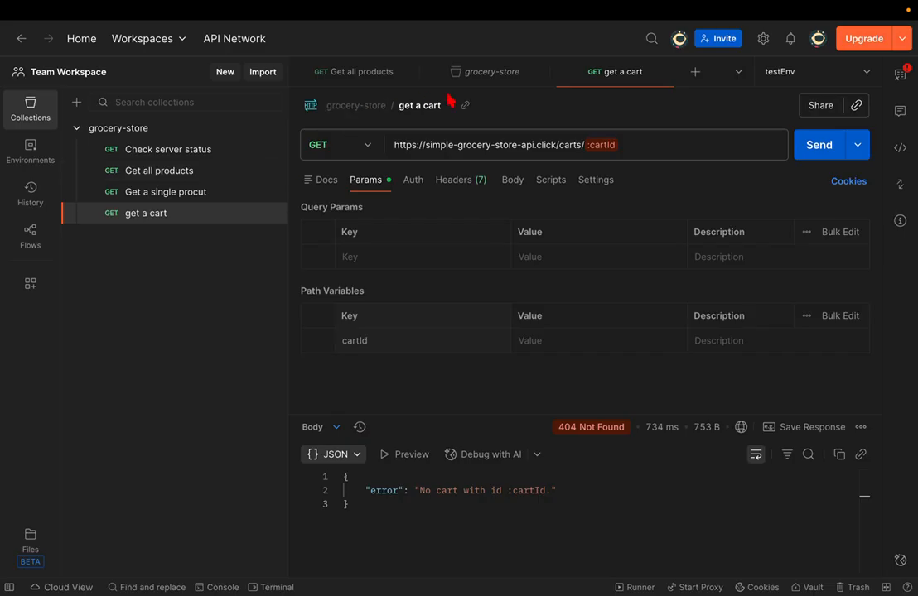
click(236, 129)
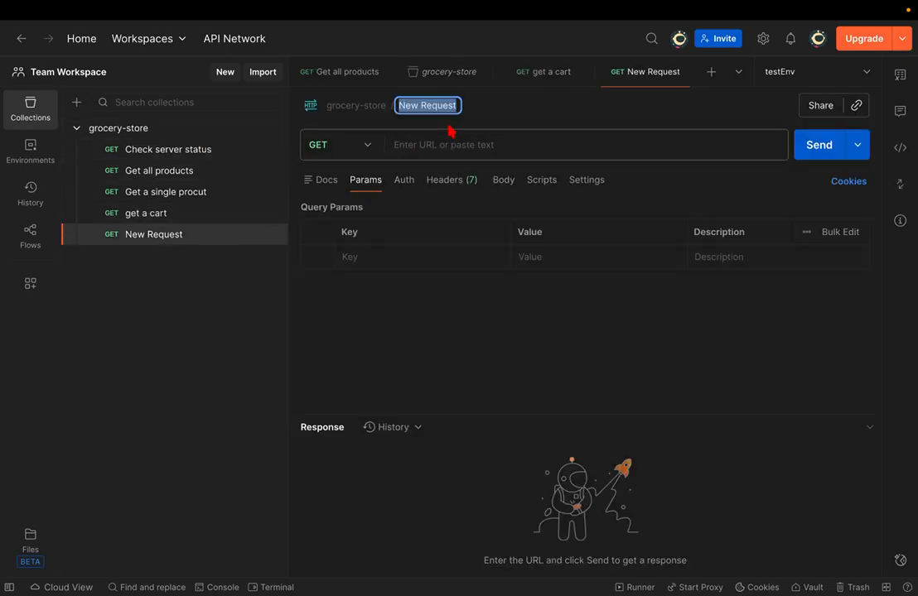
- Name the request 'Create new card', make it POST, and enter the base URL plus /cards
text(Create)
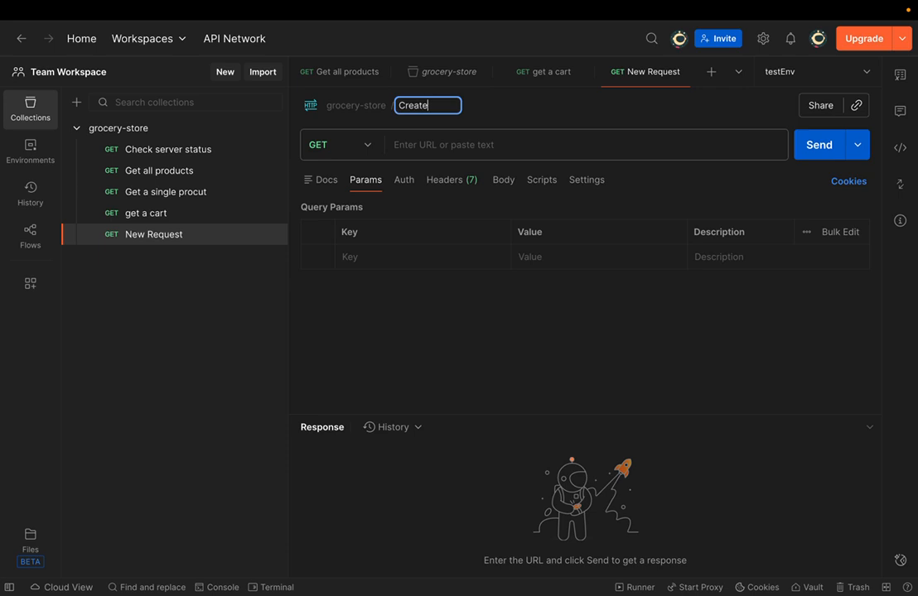
text( new card)
key(Return)
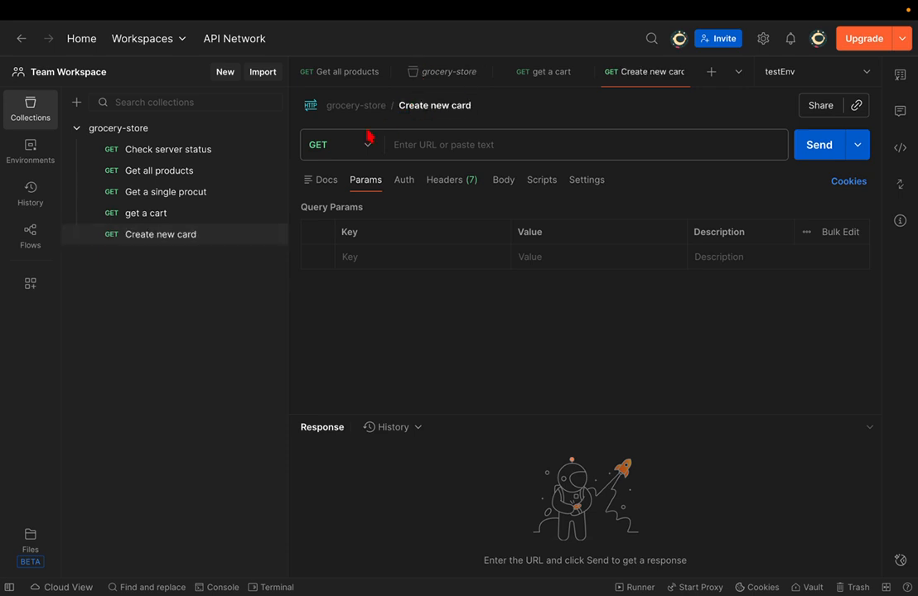
click(369, 144)
click(334, 207)
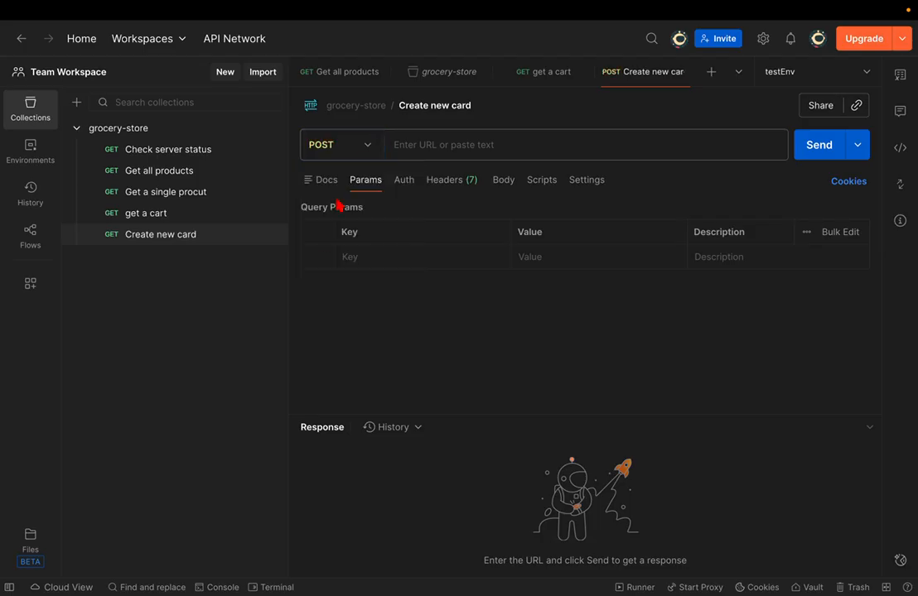
click(445, 141)
click(499, 209)
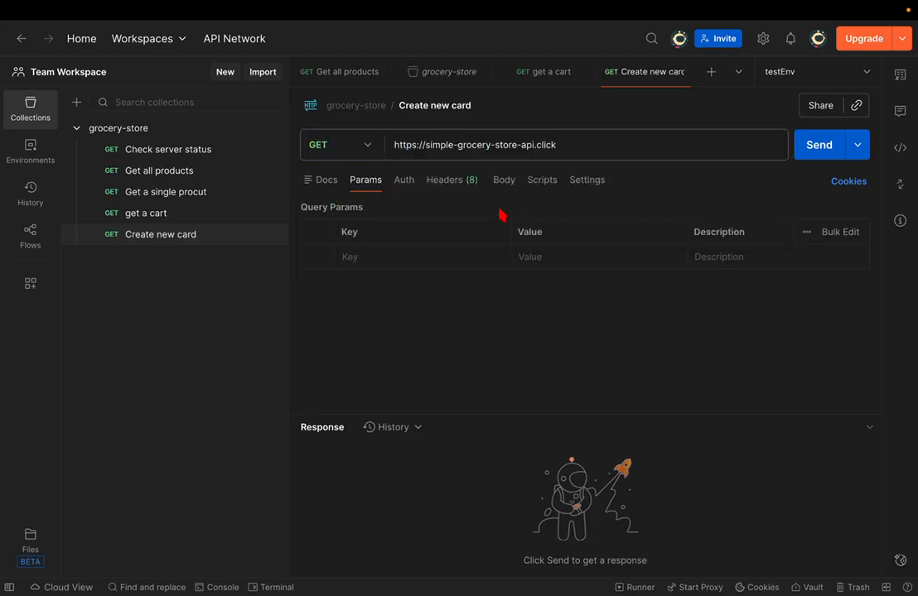
click(588, 148)
text(/)
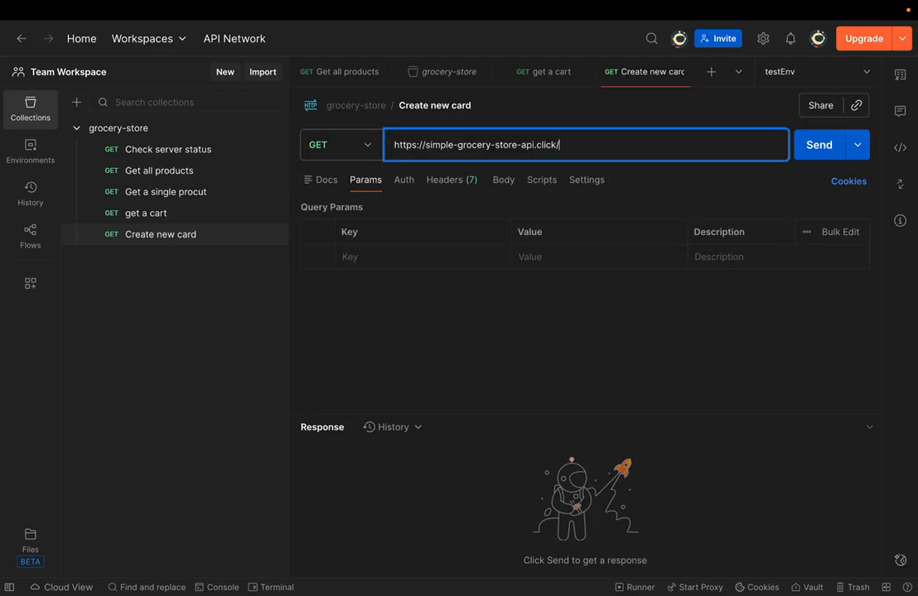
text(card)
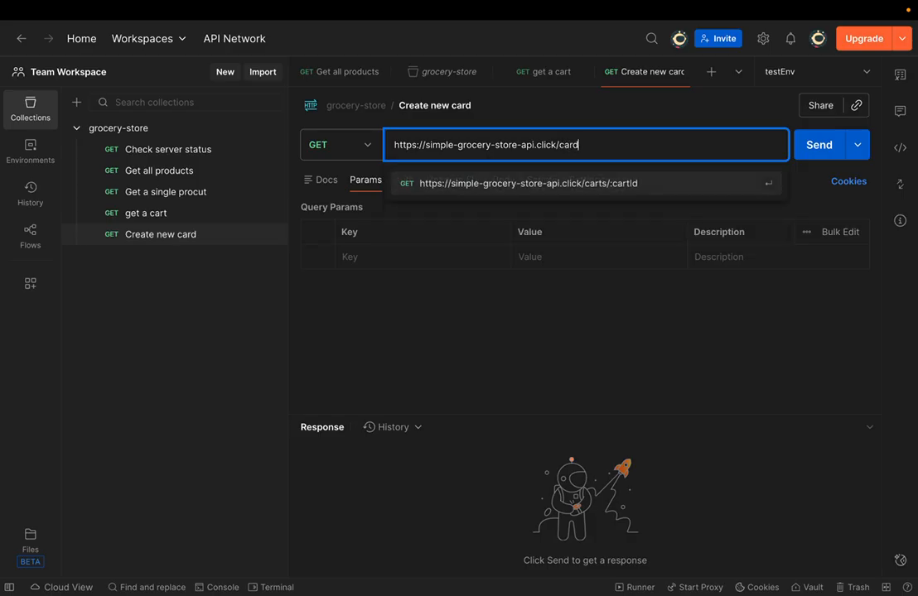
text(s)
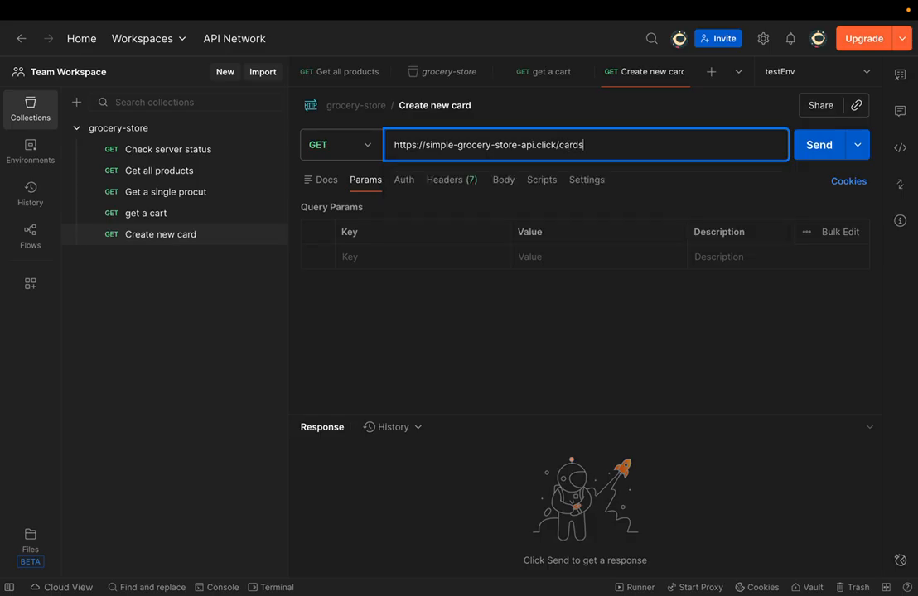
- After checking the docs, correct the URL ending from /cards to /carts
key(ctrl+Right)
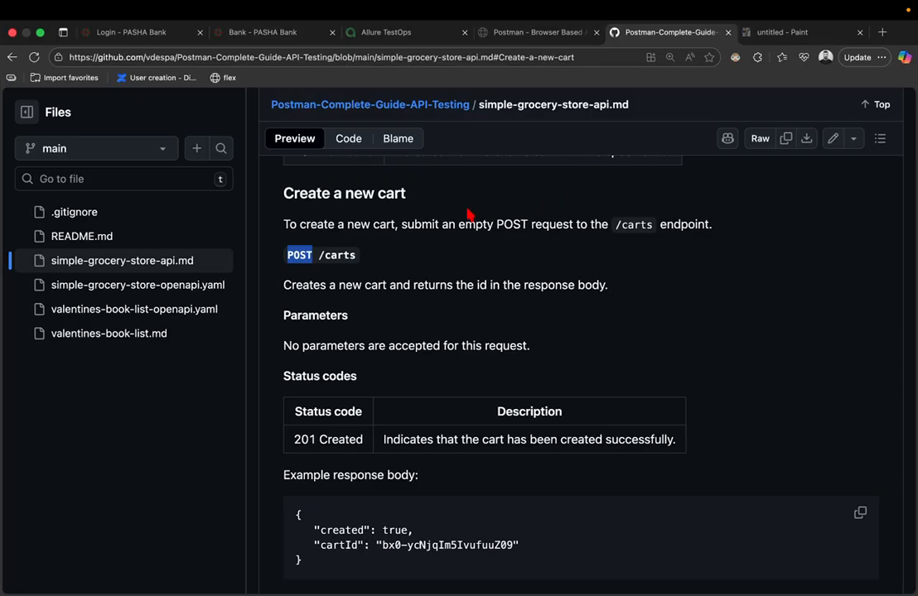
key(ctrl+Left)
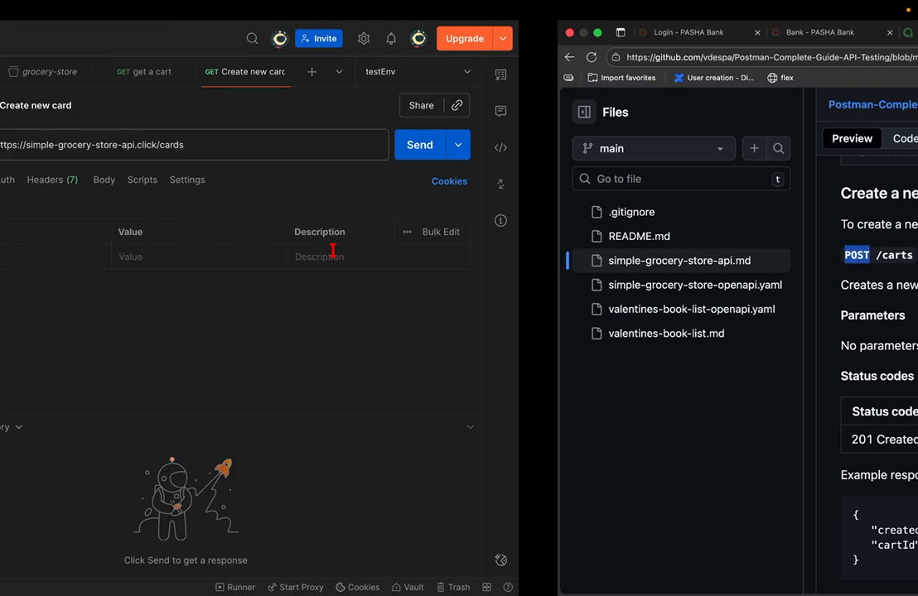
key(BackSpace)
key(BackSpace)
key(BackSpace)
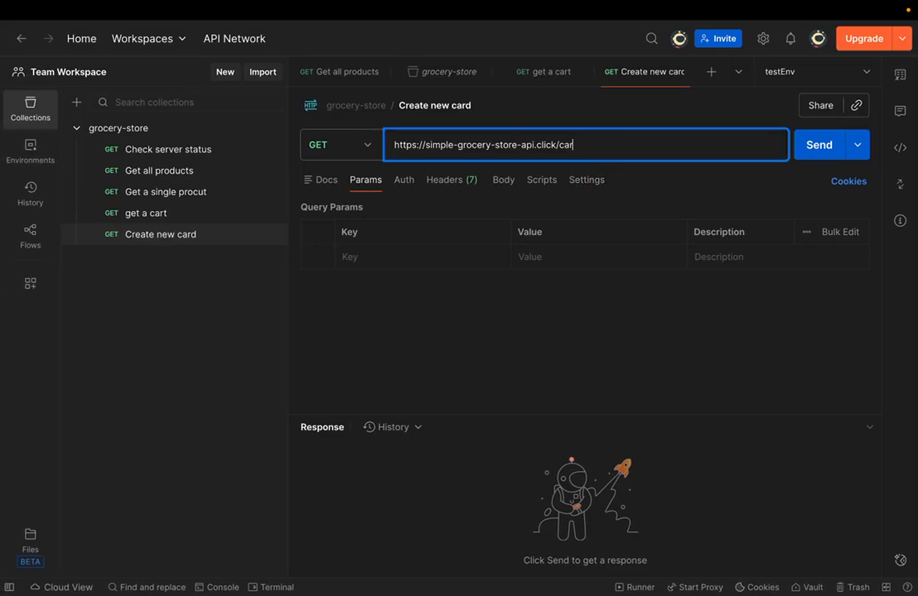
text(rts)
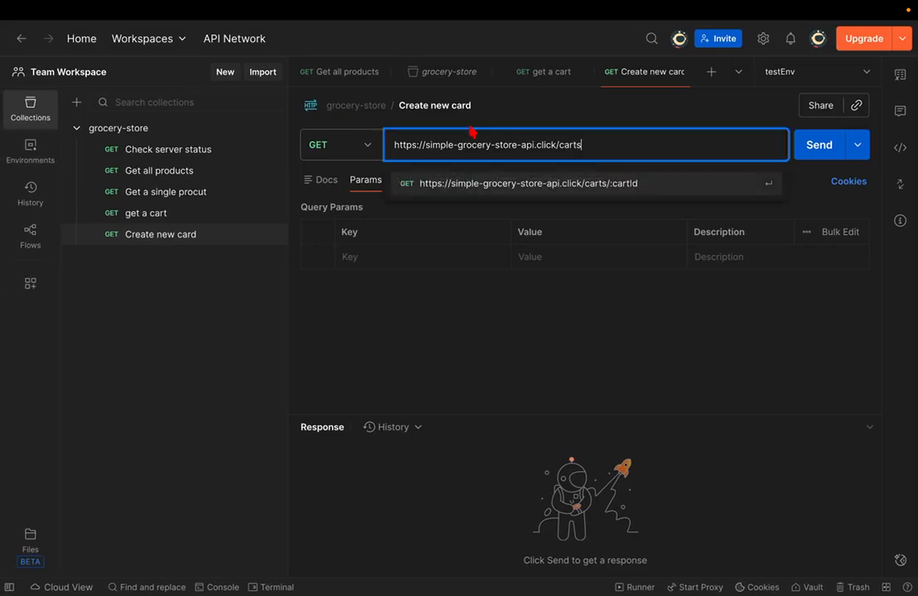
key(Return)
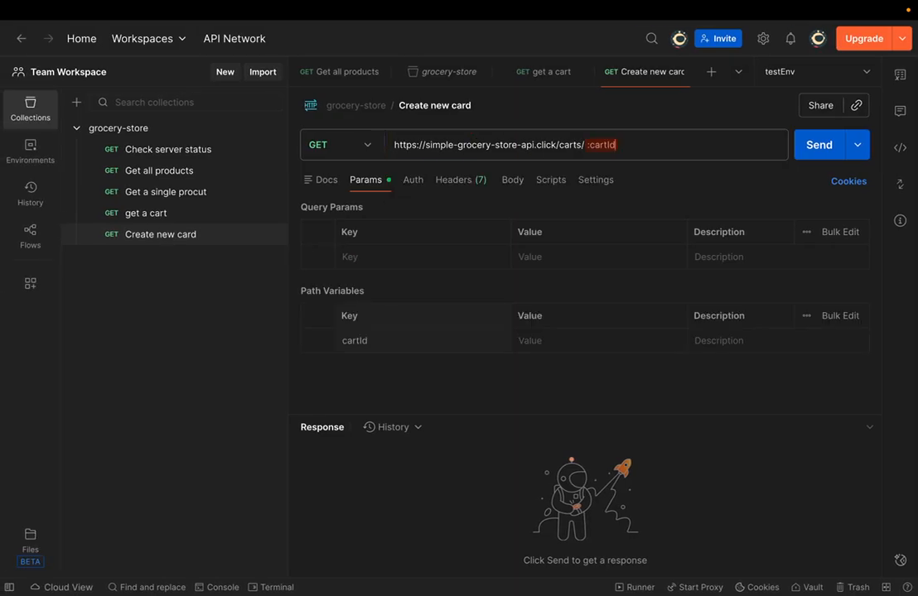
- Fix the request name from 'Create new card' to 'Create new cart'
click(454, 106)
key(Right)
key(BackSpace)
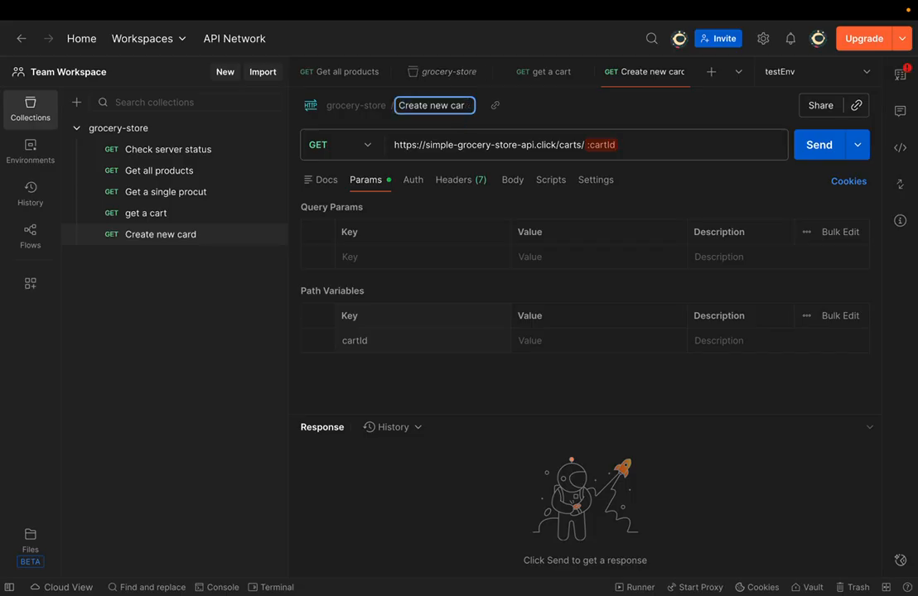
text(t)
key(Return)
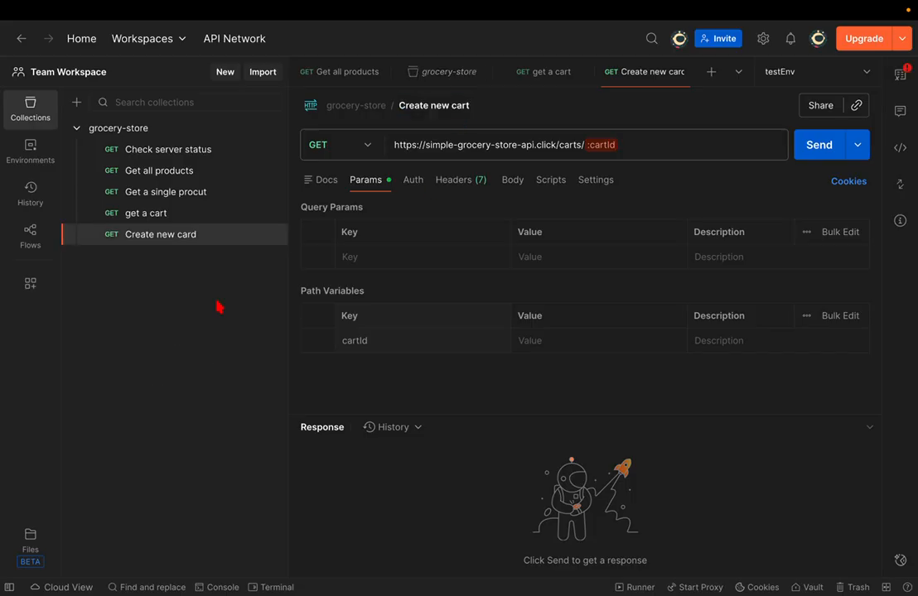
click(359, 145)
click(326, 208)
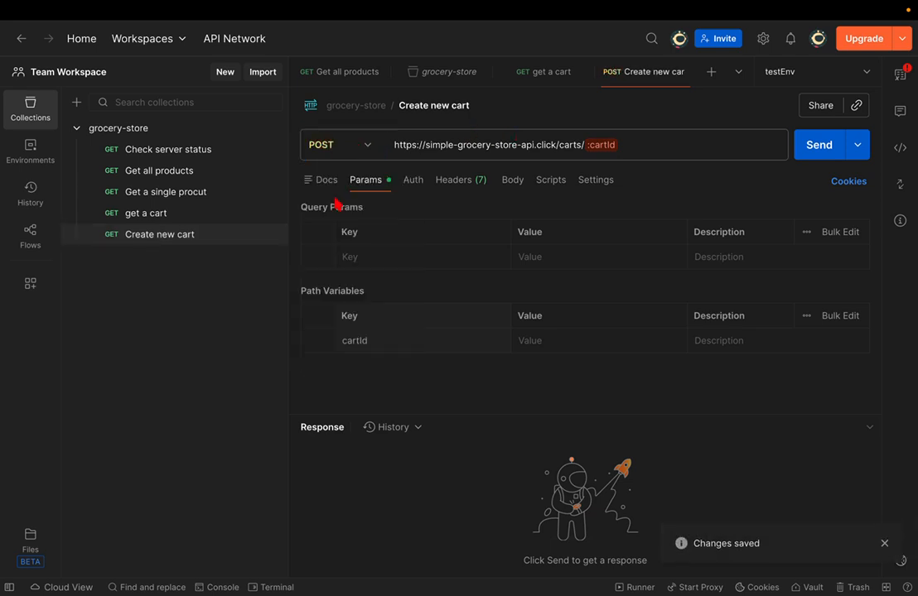
click(626, 145)
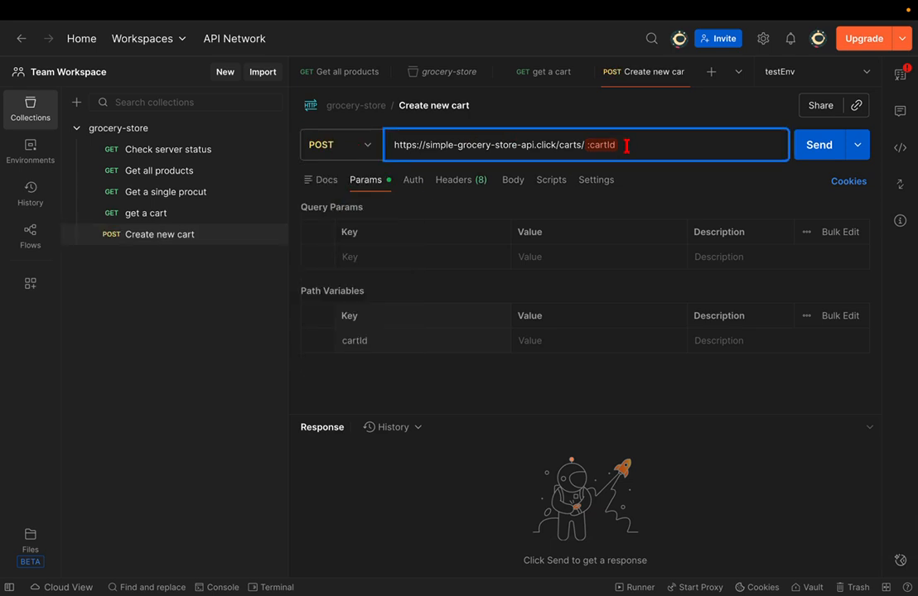
key(BackSpace)
key(BackSpace)
key(BackSpace)
key(BackSpace)
key(BackSpace)
key(BackSpace)
key(BackSpace)
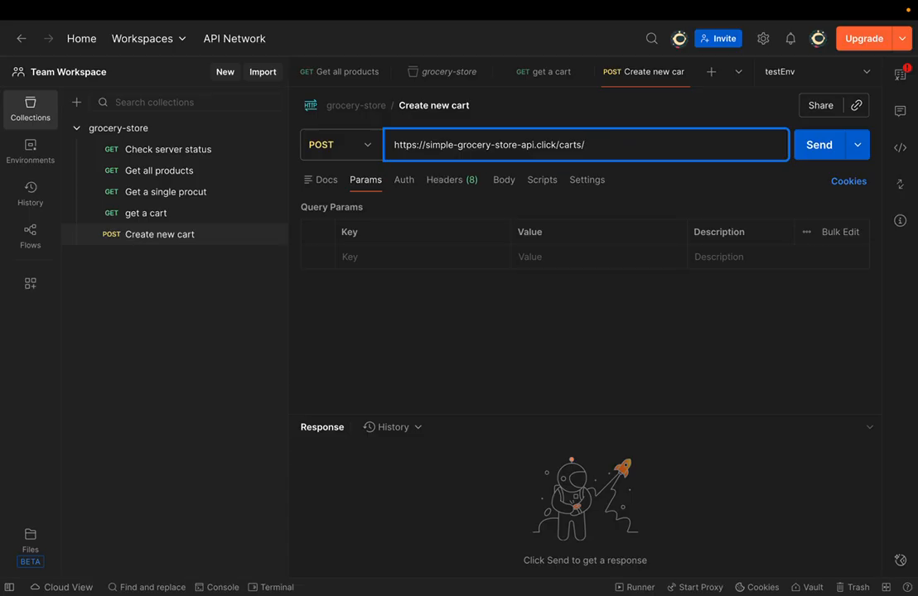
key(BackSpace)
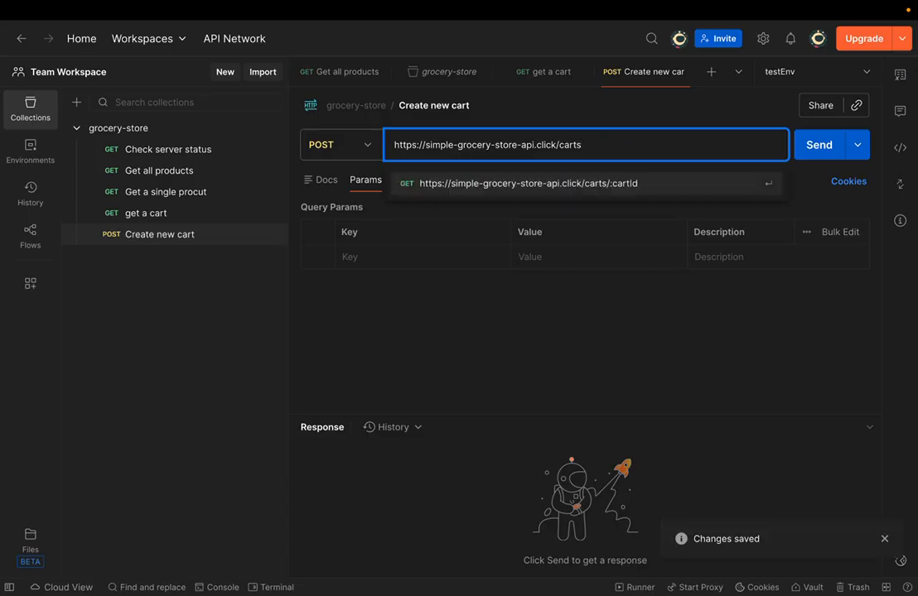
key(Escape)
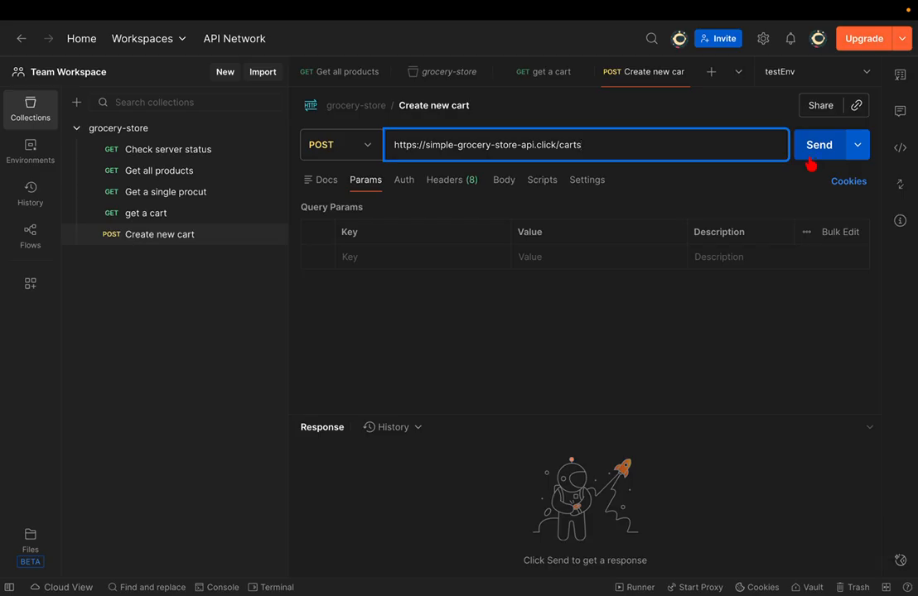
key(ctrl+Right)
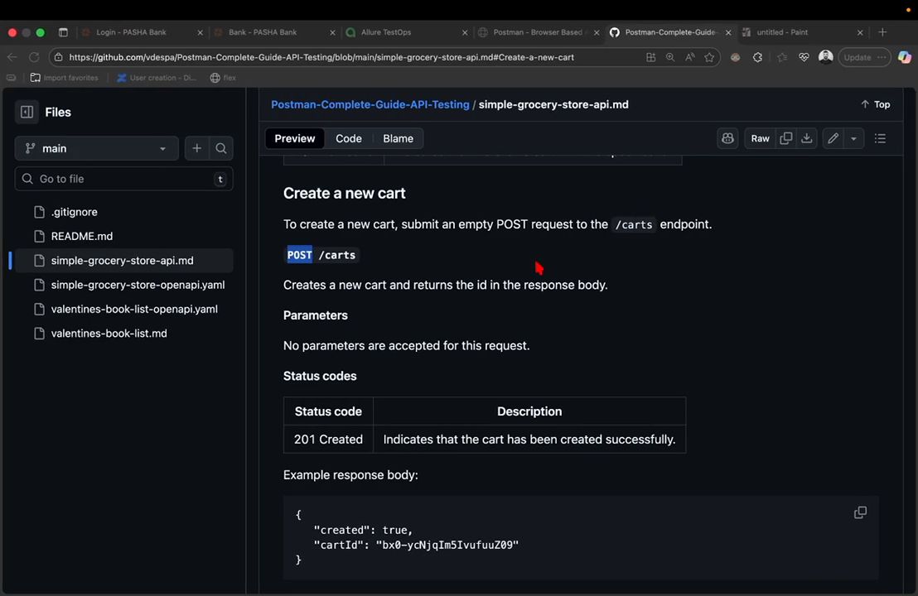
- Read the Create a new cart docs and select the example 201 response JSON with its cartId
scroll(537, 268, down, 1)
scroll(537, 267, down, 4)
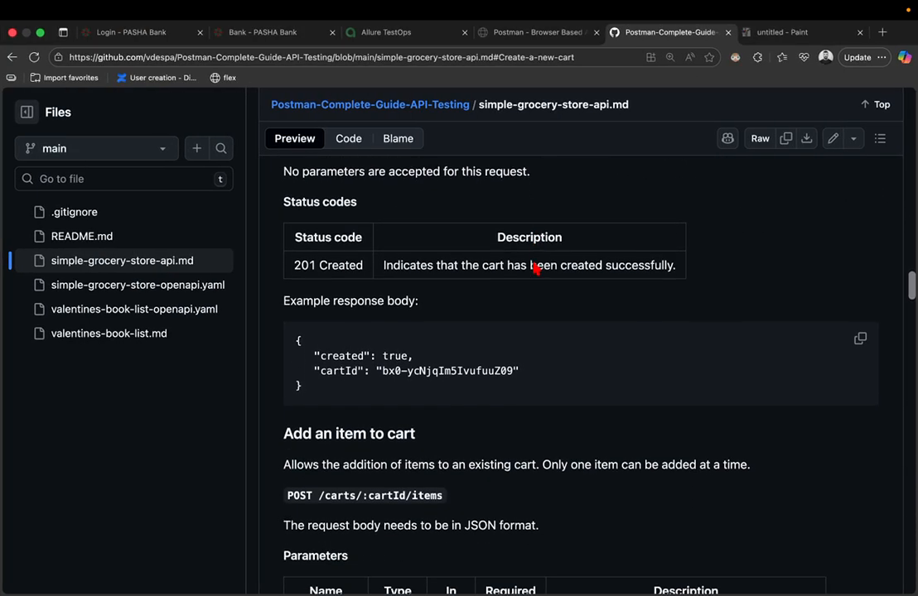
scroll(533, 263, up, 2)
scroll(533, 262, down, 1)
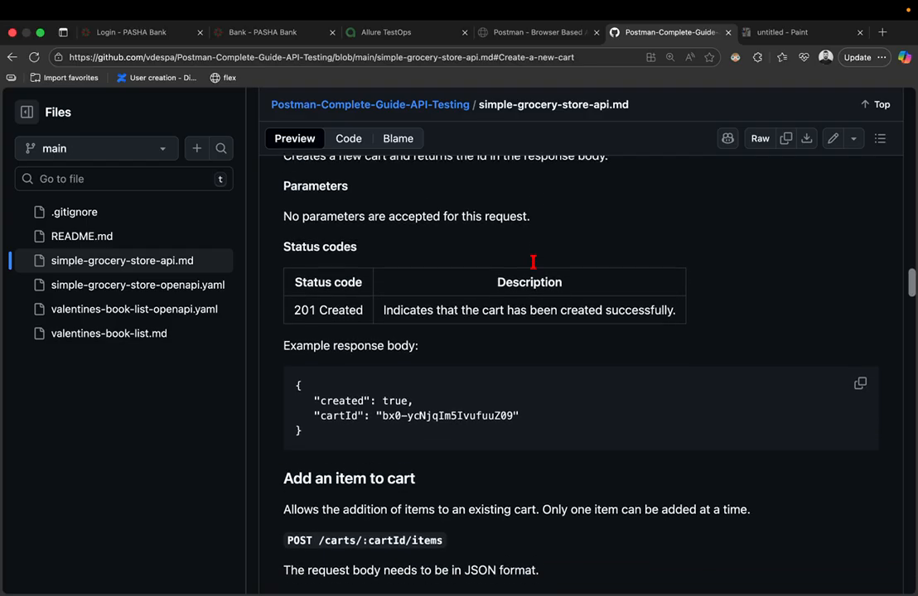
scroll(533, 263, up, 1)
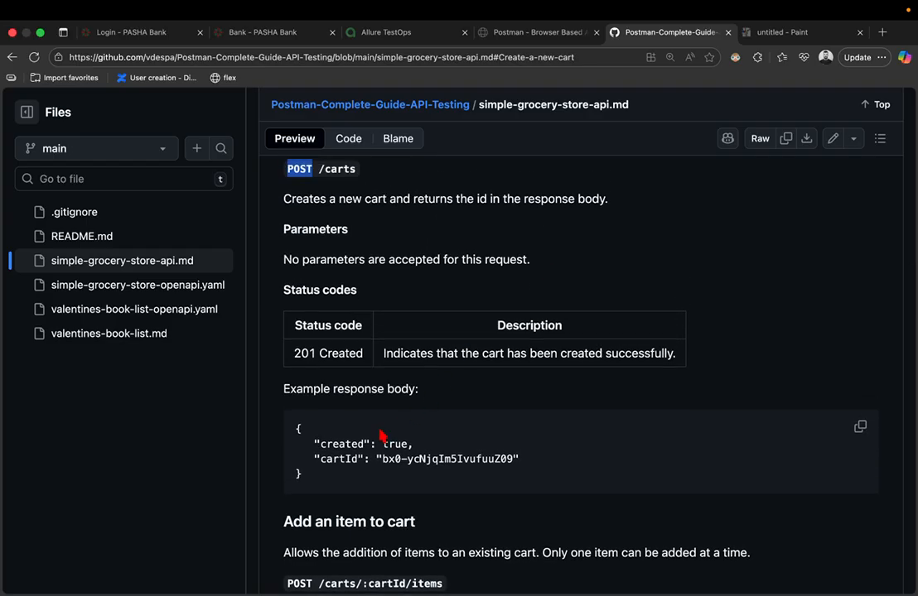
drag(335, 389, 442, 401)
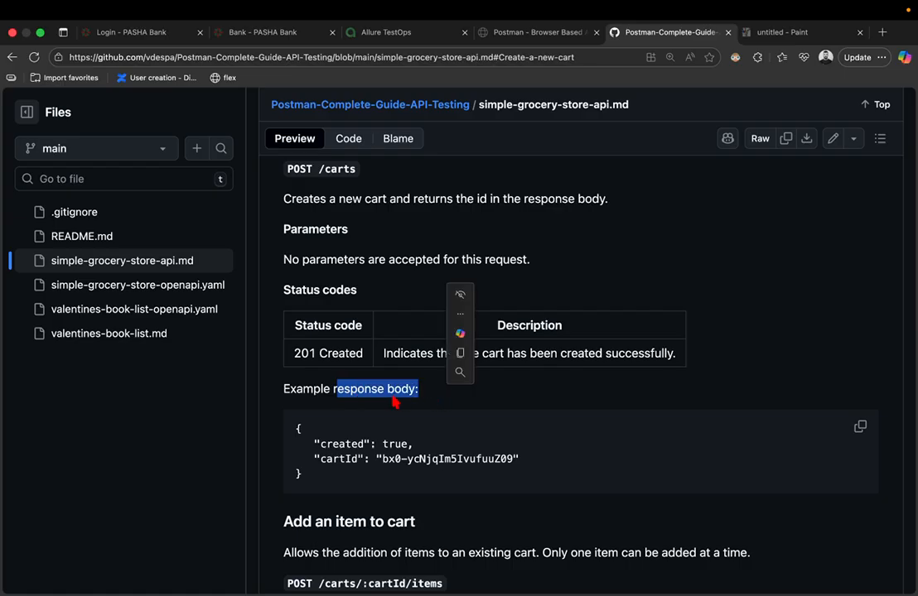
drag(314, 476, 296, 423)
key(ctrl+Right)
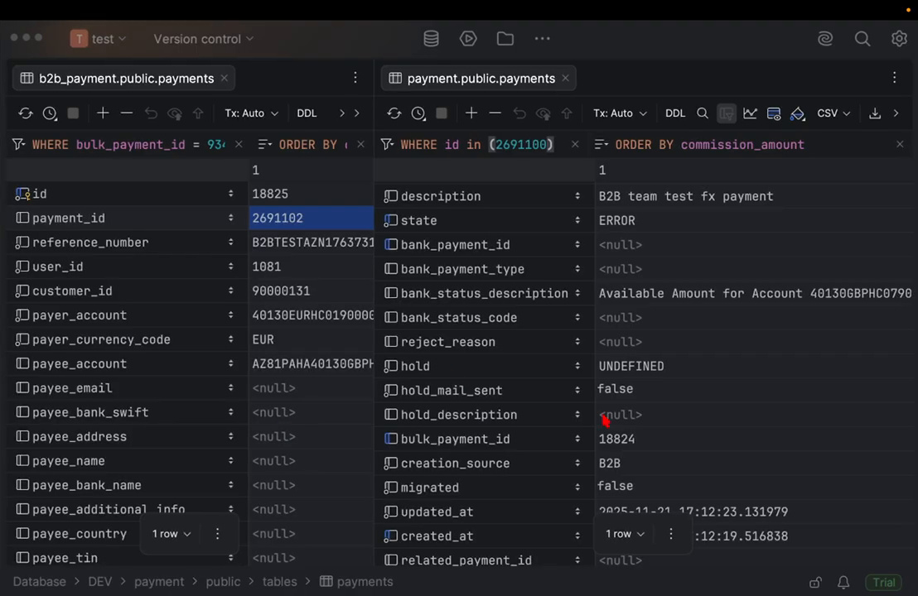
key(ctrl+Left)
key(ctrl+Left)
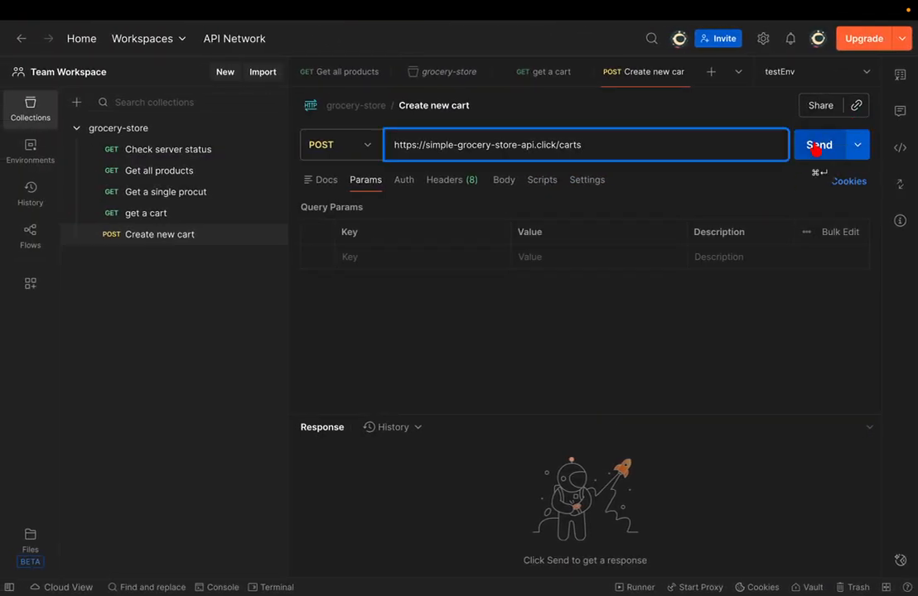
- Send POST /carts and select the new cartId from the 201 Created response
click(816, 146)
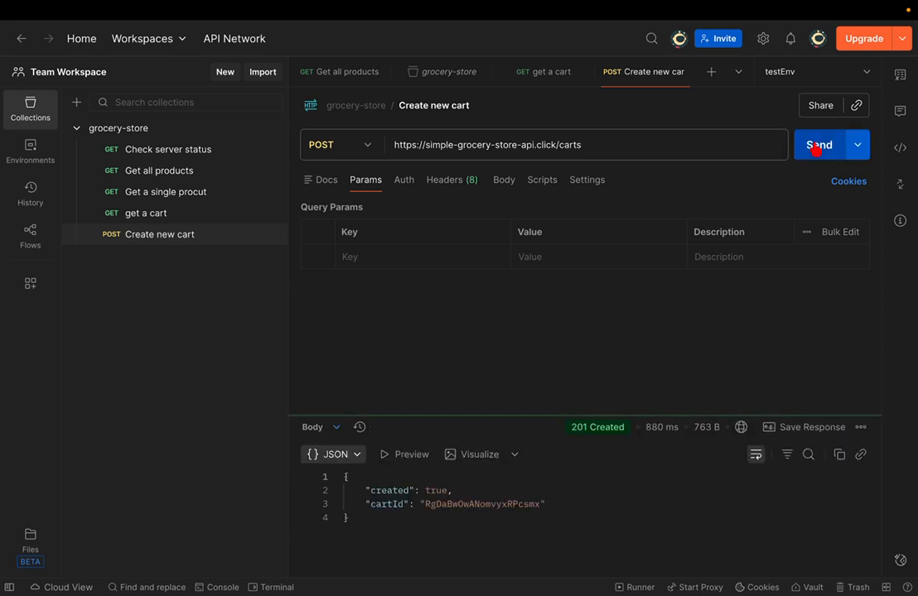
mouse_move(582, 431)
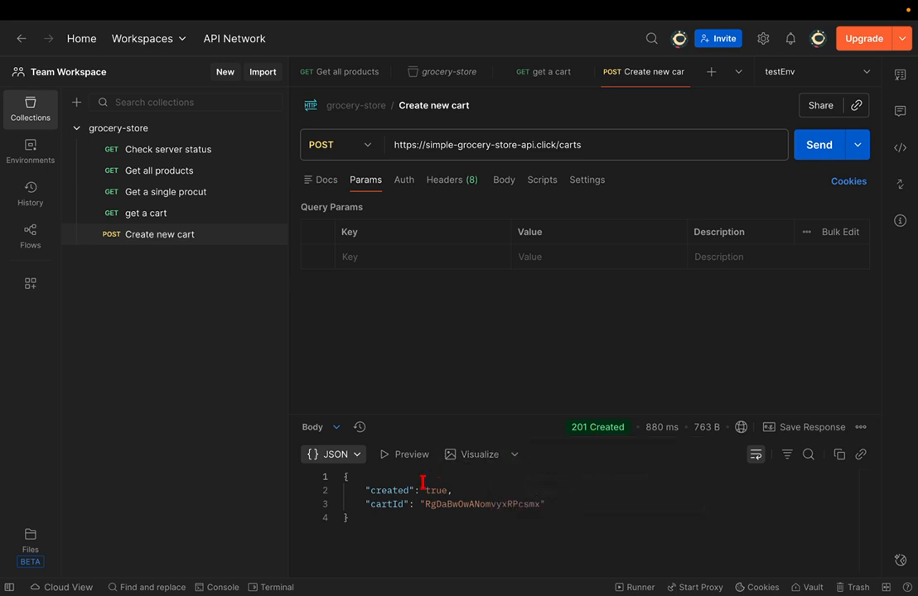
double_click(446, 504)
key(ctrl+c)
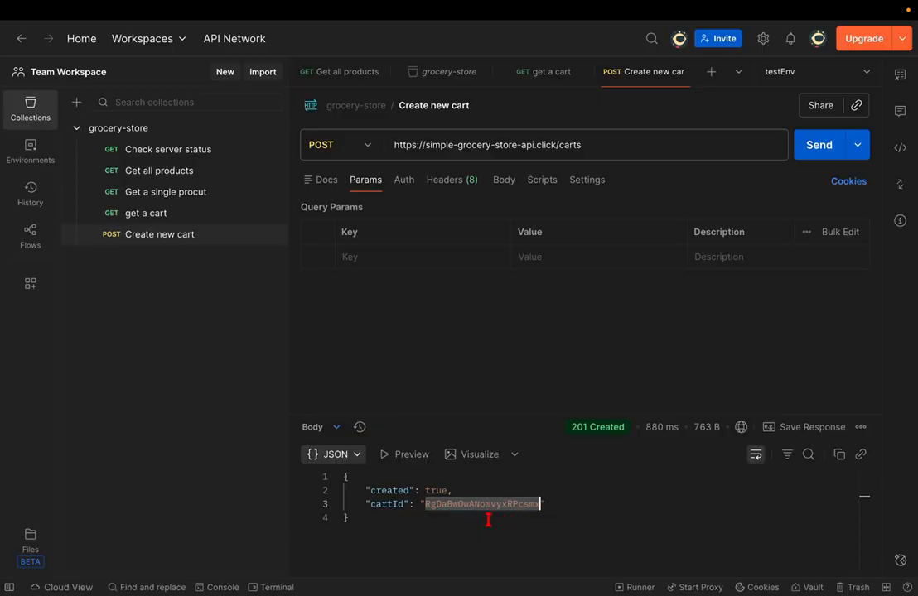
key(ctrl+Right)
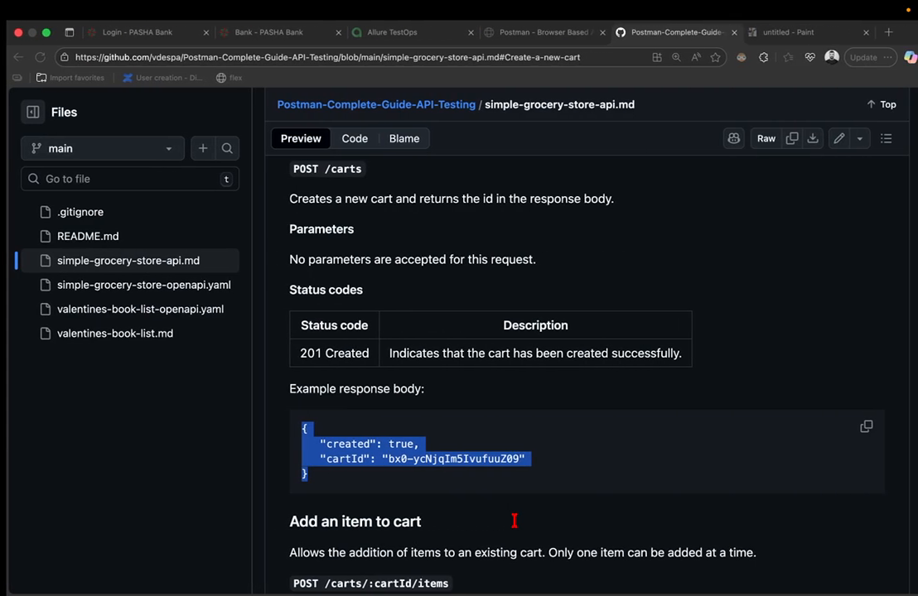
- Drag Create new cart above get a cart in the grocery-store collection sidebar
scroll(514, 527, up, 3)
scroll(514, 527, up, 3)
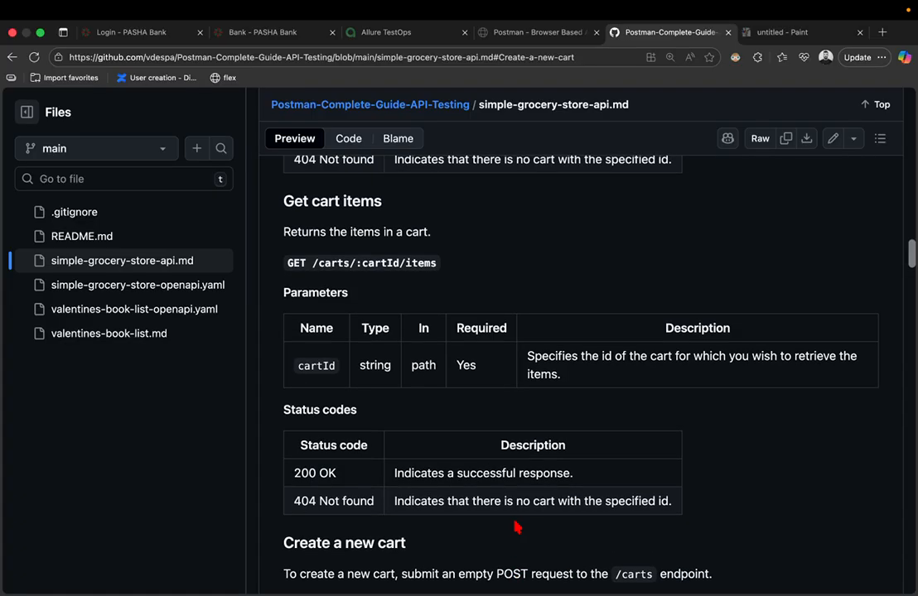
key(ctrl+Left)
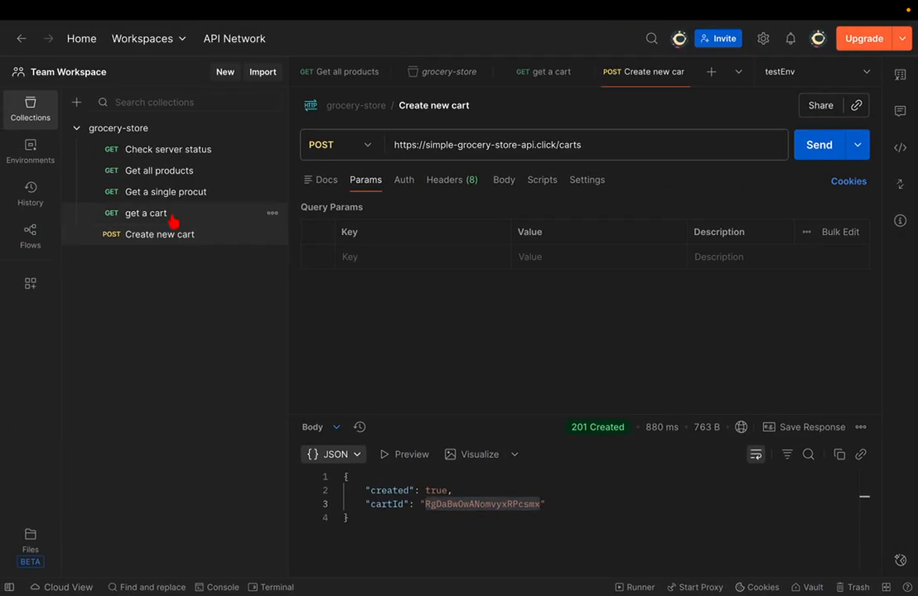
drag(174, 215, 172, 243)
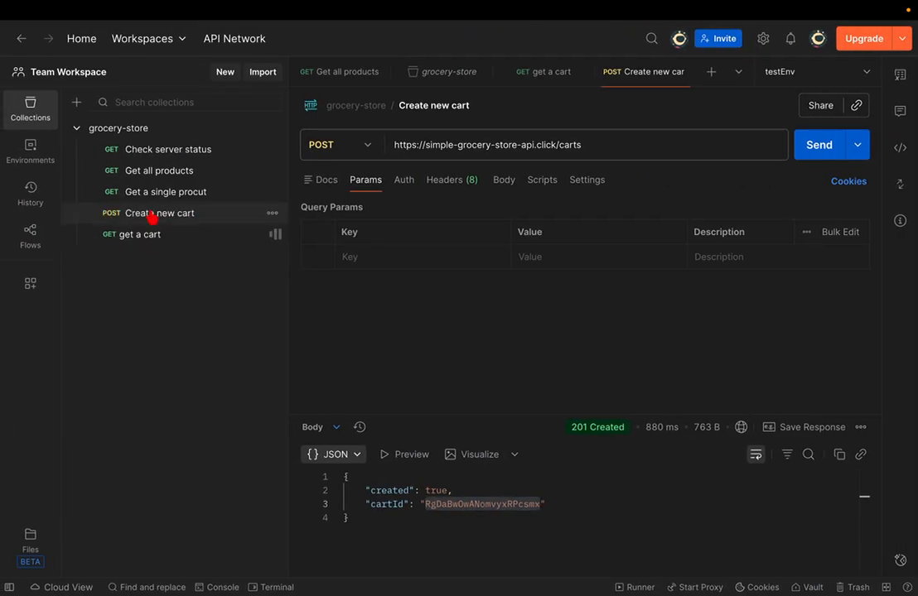
drag(160, 219, 132, 245)
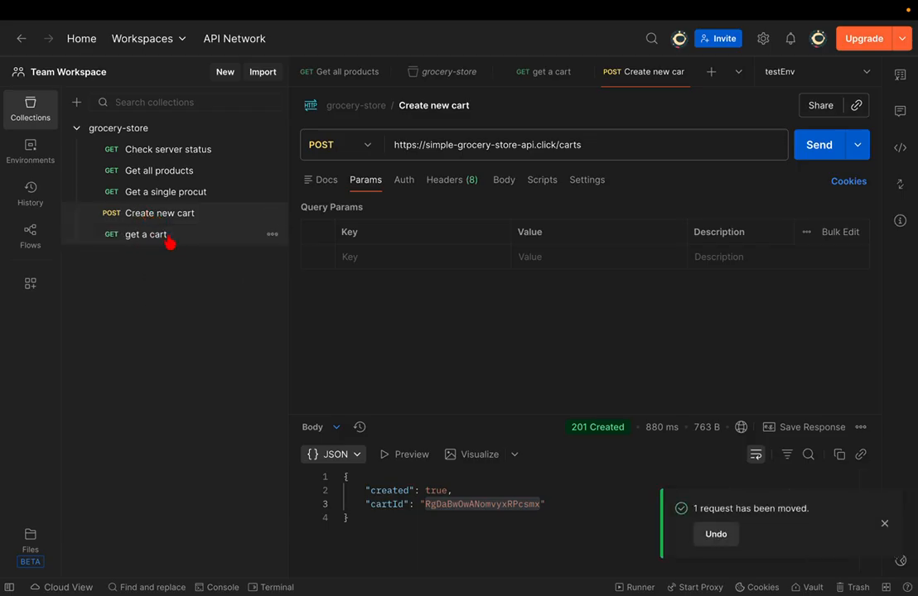
click(884, 525)
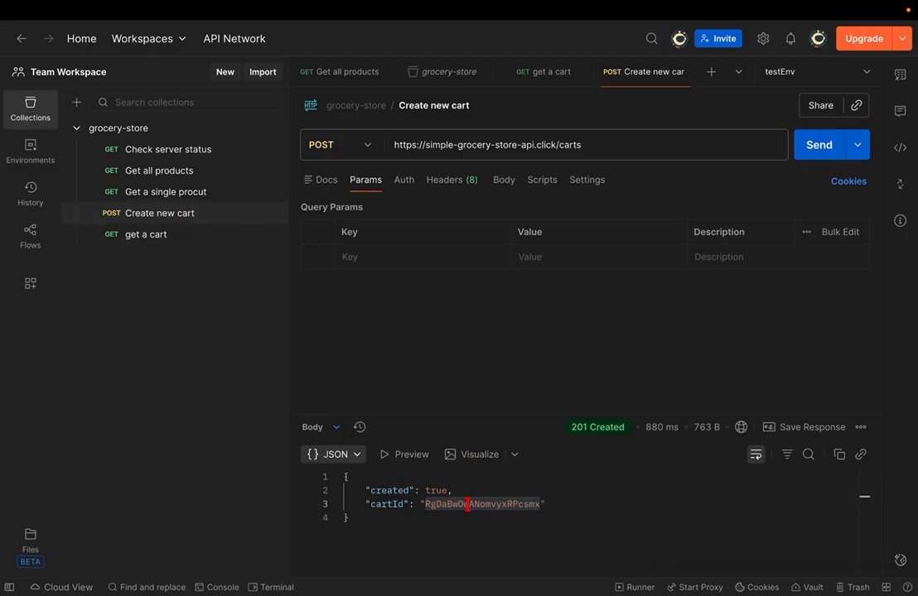
- Paste the new cart's id as the cartId path variable of get a cart and save
click(151, 236)
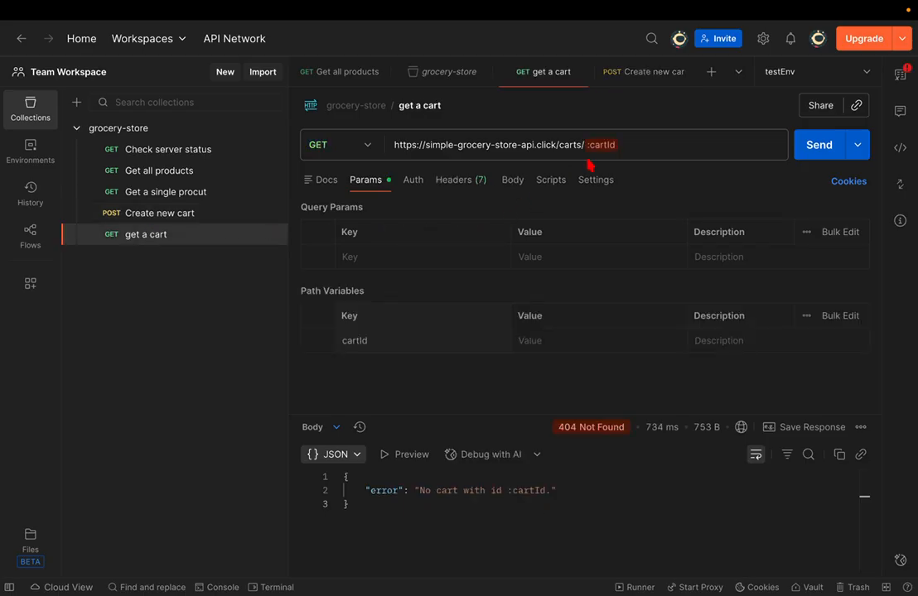
click(539, 338)
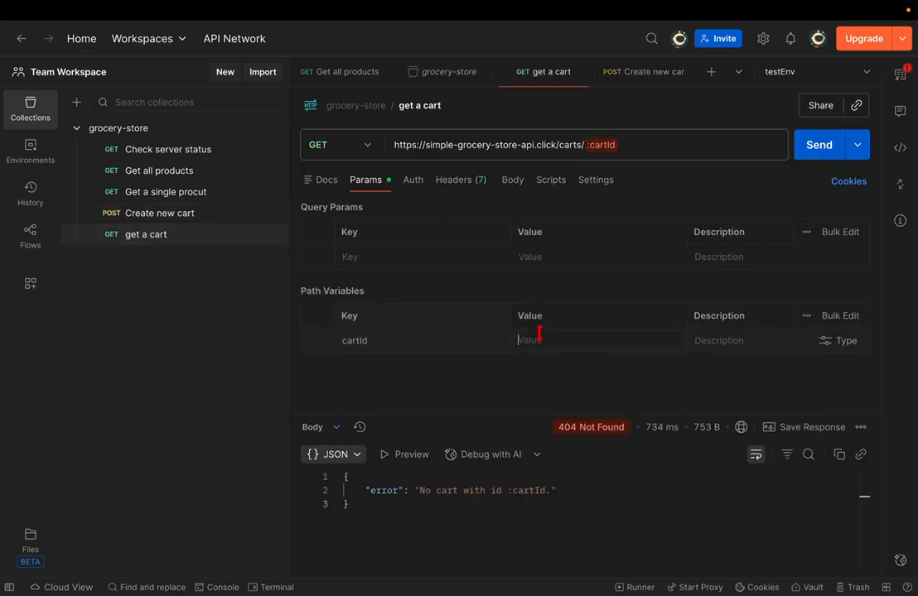
key(ctrl+v)
key(ctrl+s)
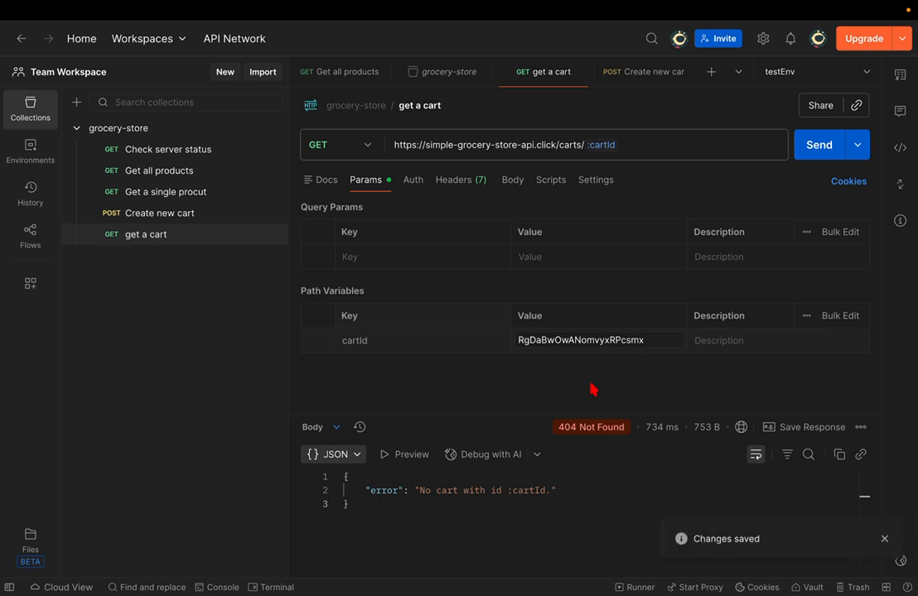
- Send get a cart and check the 200 OK response's created timestamp and empty items list
click(825, 155)
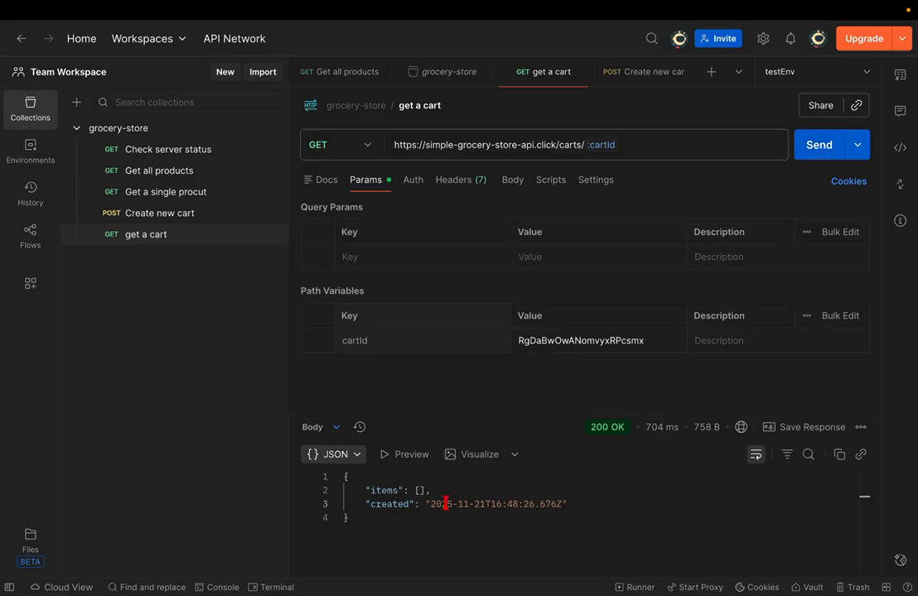
drag(399, 503, 585, 504)
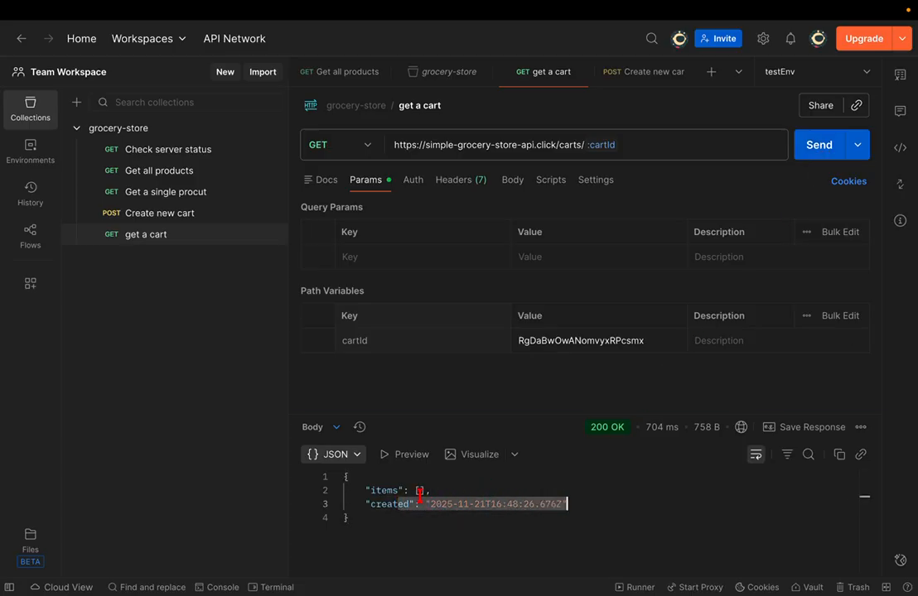
click(424, 490)
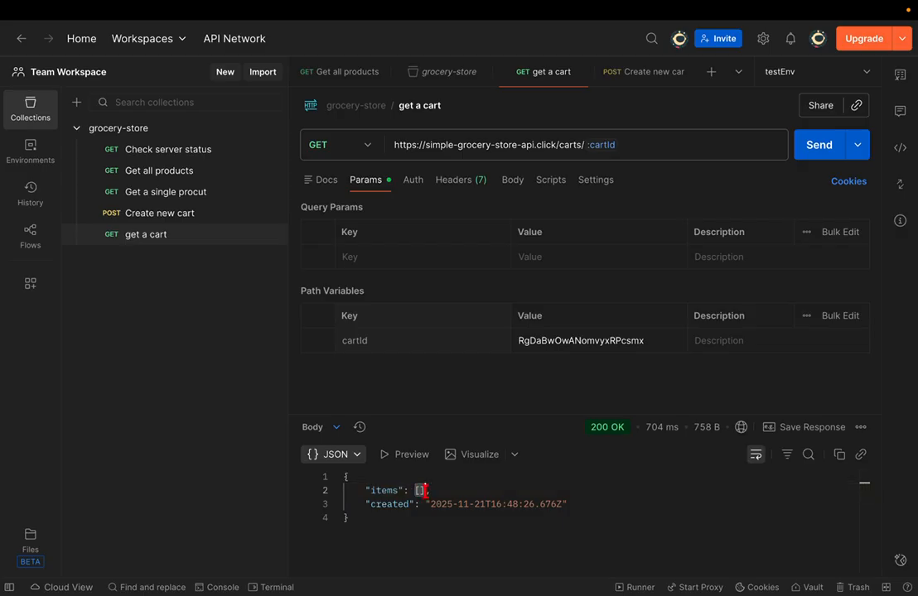
click(458, 491)
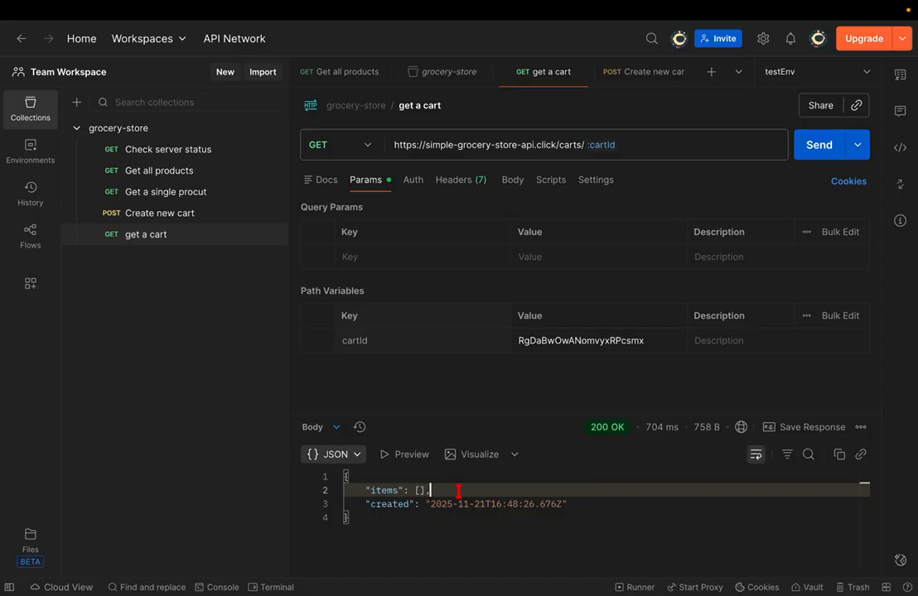
key(ctrl+Left)
key(ctrl+Right)
key(ctrl+Right)
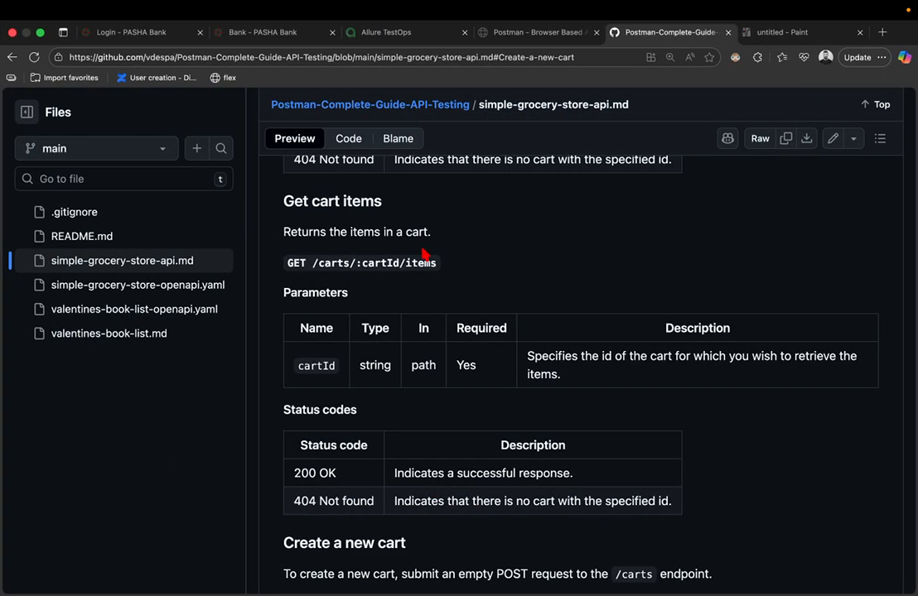
- Jump to the docs' Add an item to cart section, POST /carts/:cartId/items
scroll(420, 247, up, 15)
scroll(420, 226, down, 3)
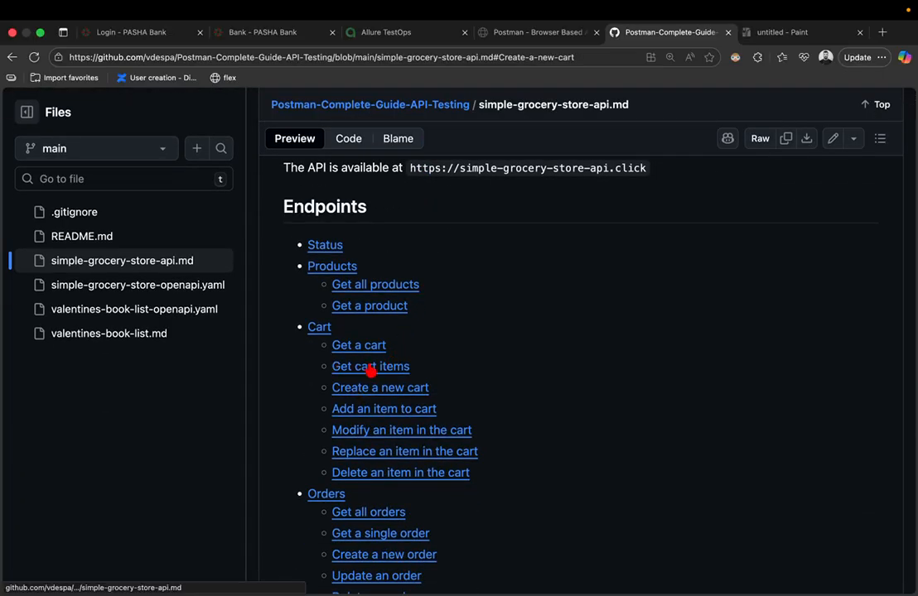
scroll(371, 373, down, 1)
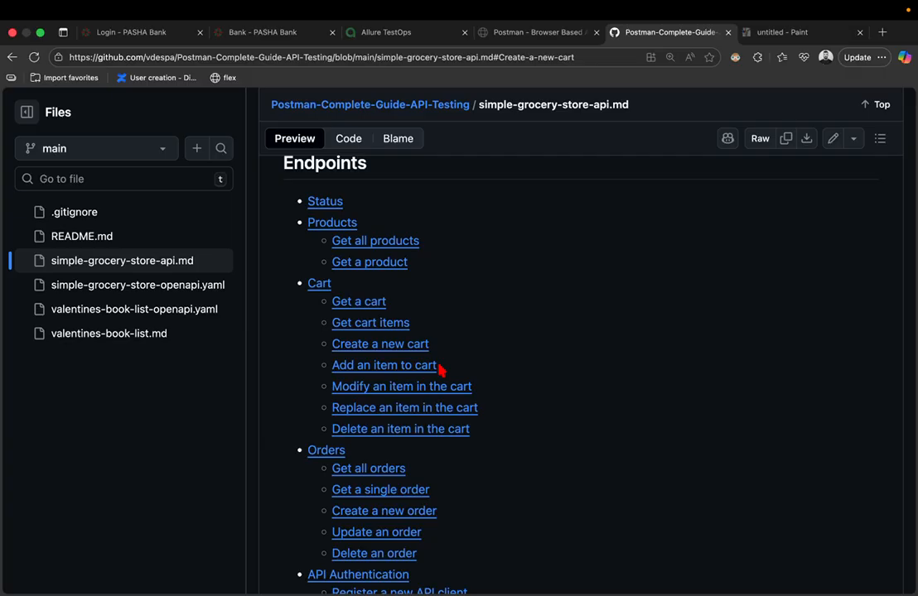
click(410, 372)
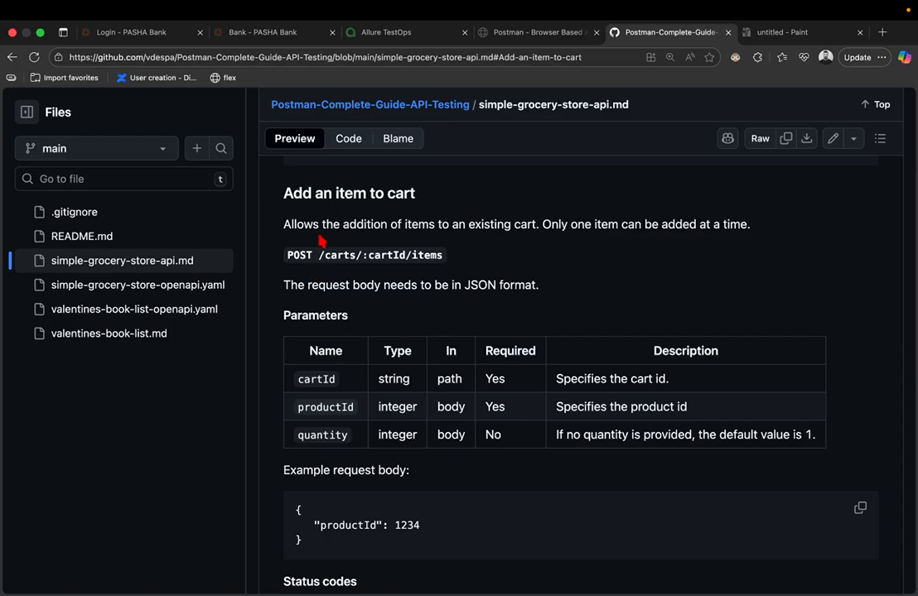
key(ctrl+Left)
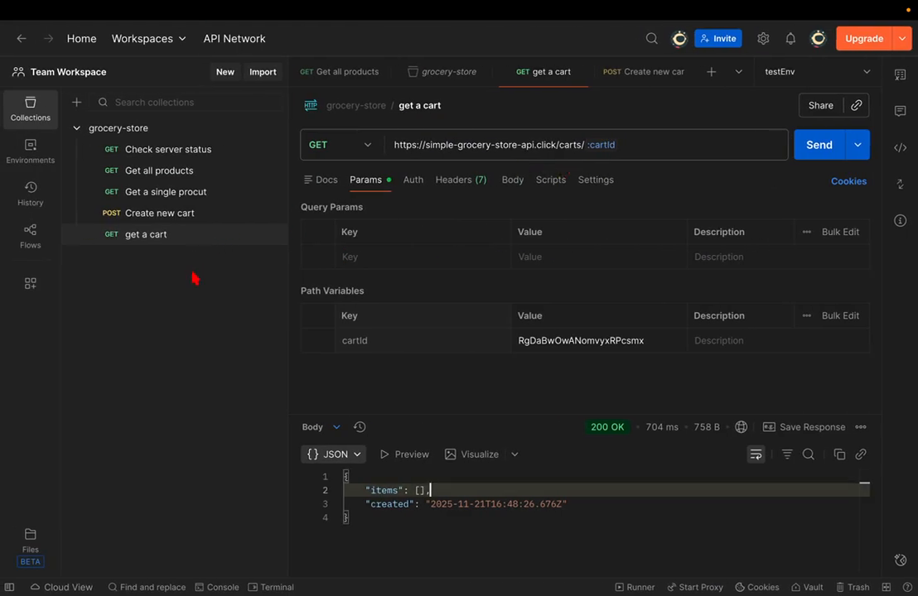
- Add a new request named 'Add an item to cart' to the grocery-store collection
click(233, 256)
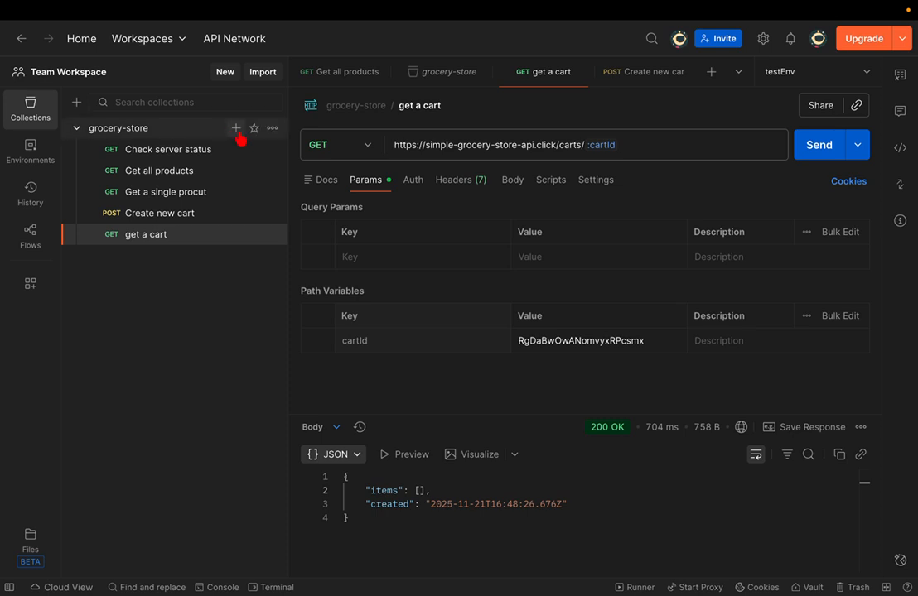
click(237, 130)
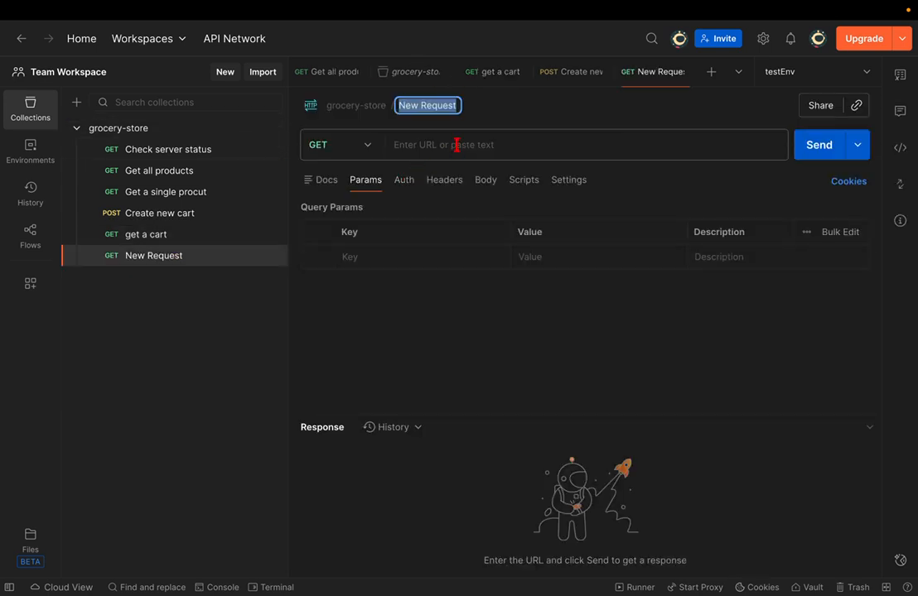
click(434, 142)
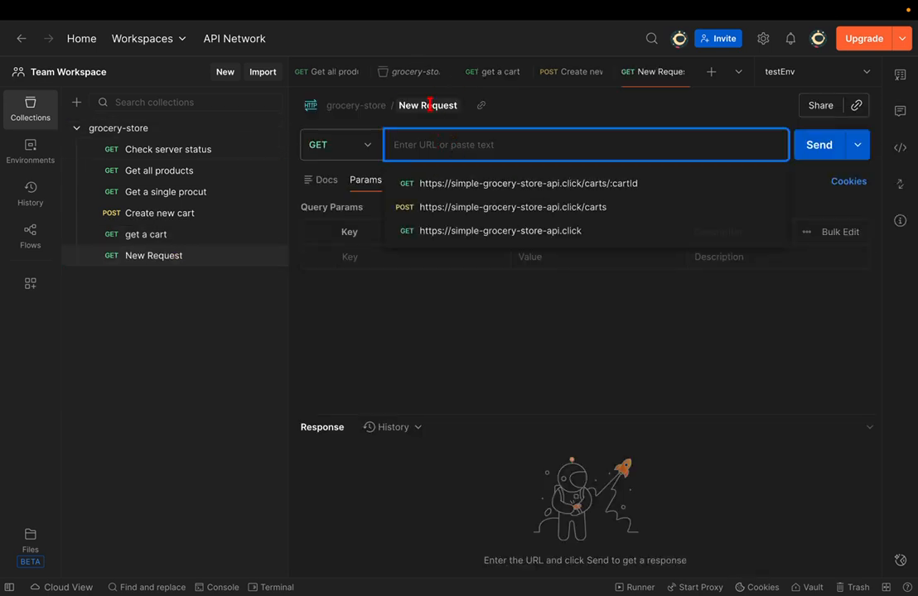
click(429, 105)
click(429, 105)
text(A)
key(BackSpace)
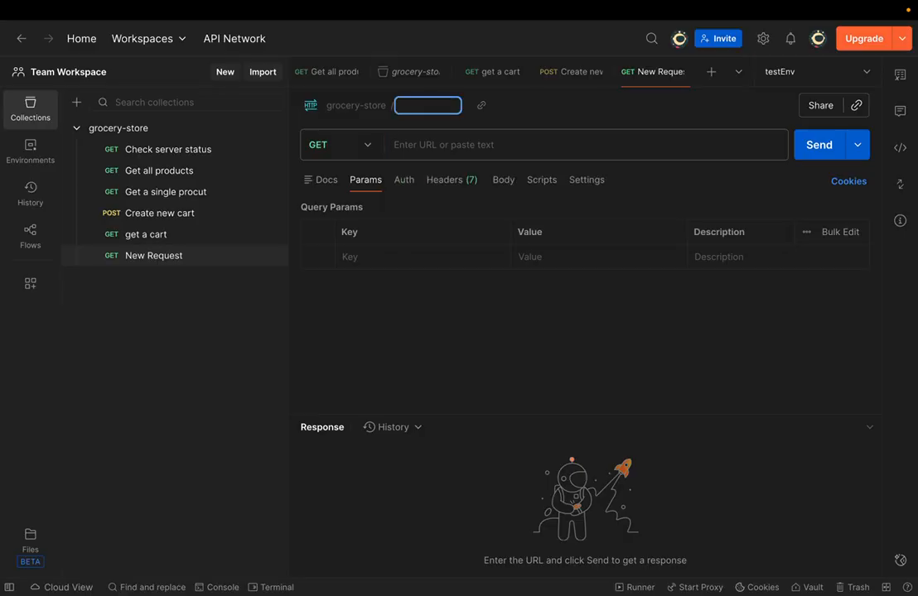
text(Add an item)
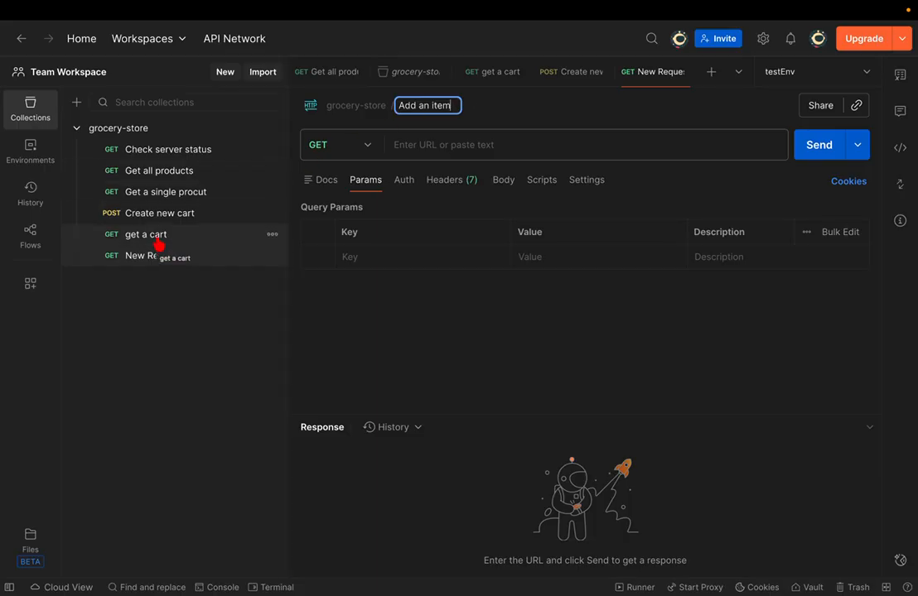
text(to )
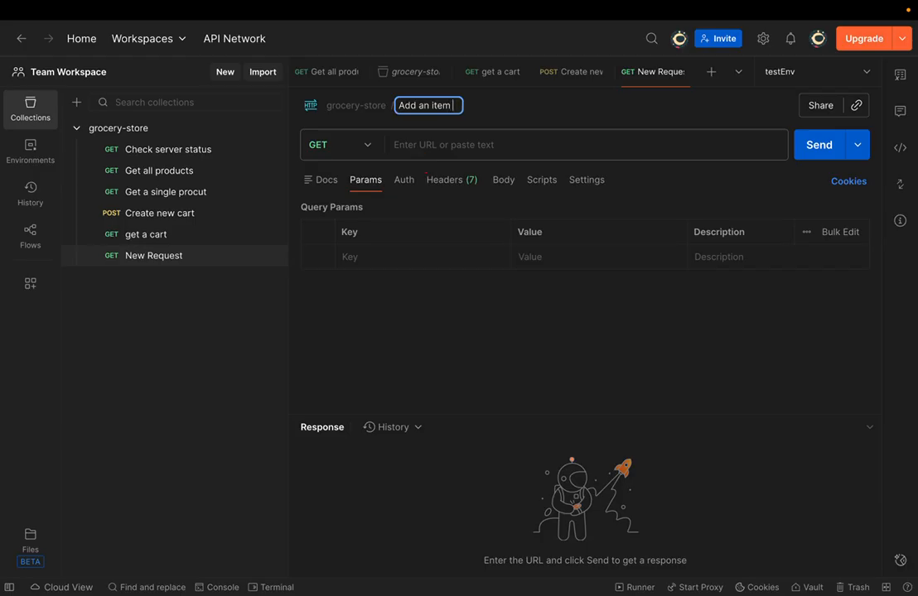
text(cart)
key(Return)
click(455, 132)
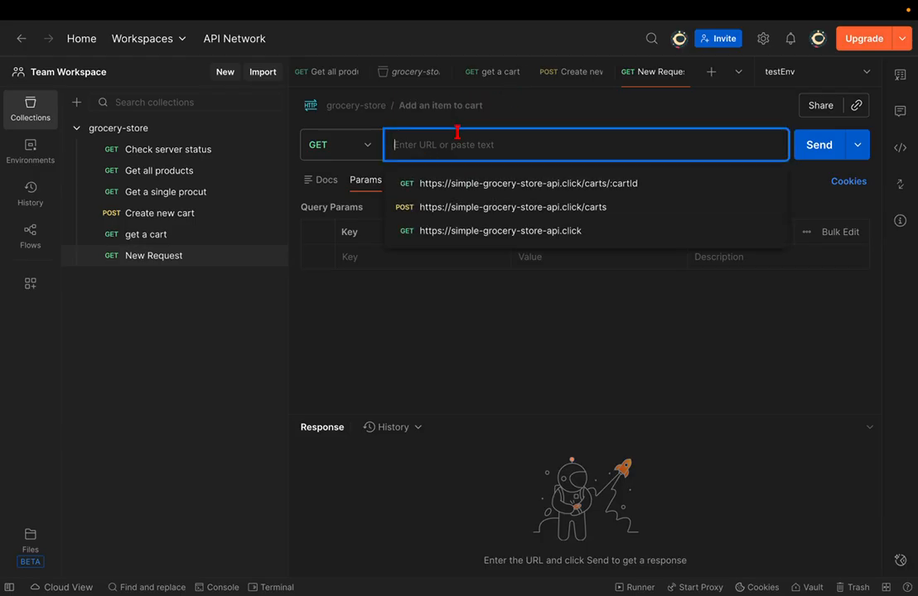
click(534, 231)
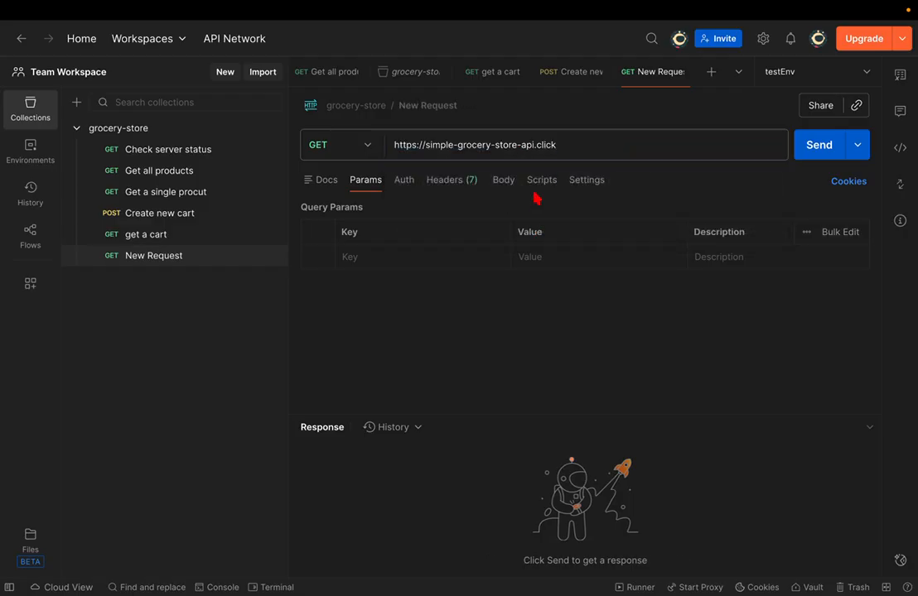
key(ctrl+Right)
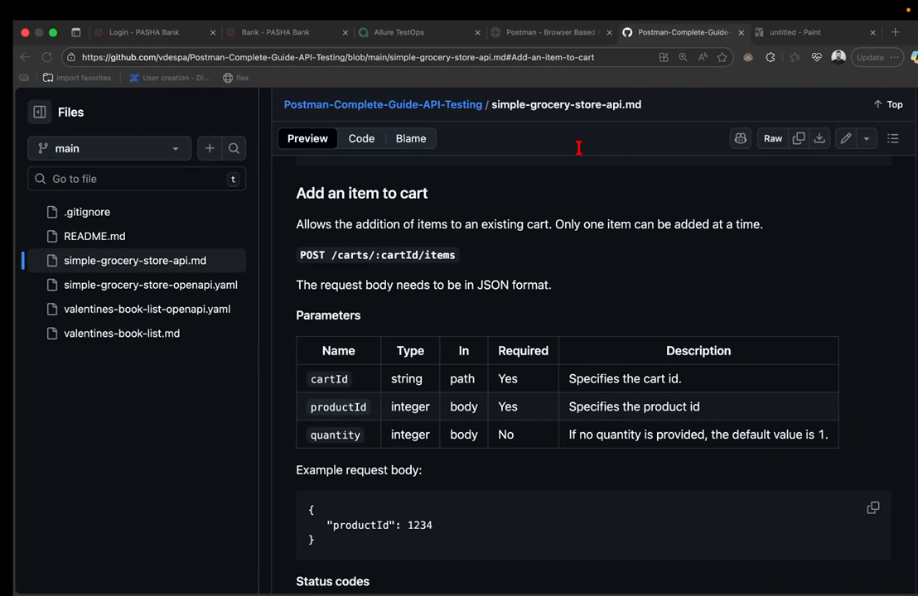
drag(319, 256, 448, 261)
key(super+c)
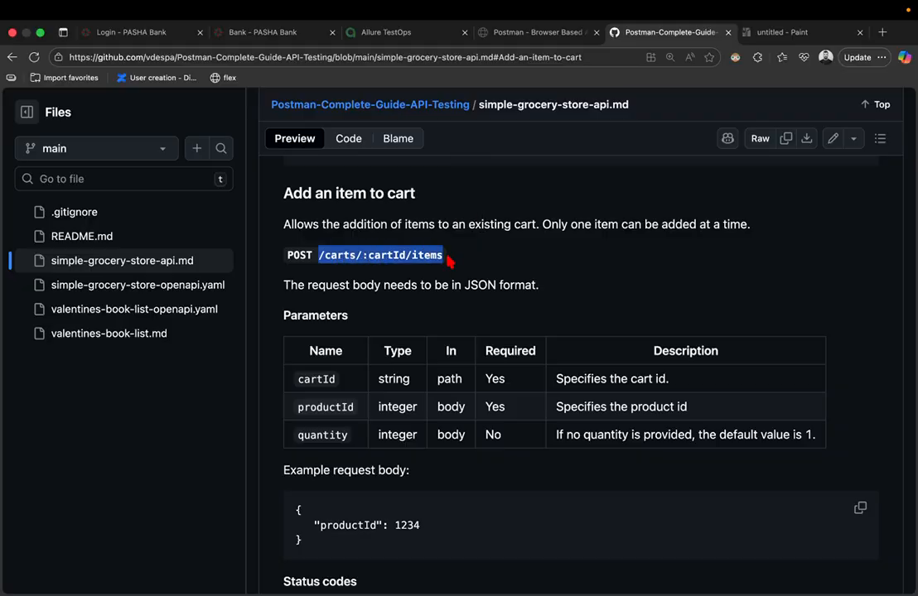
key(ctrl+Left)
click(571, 144)
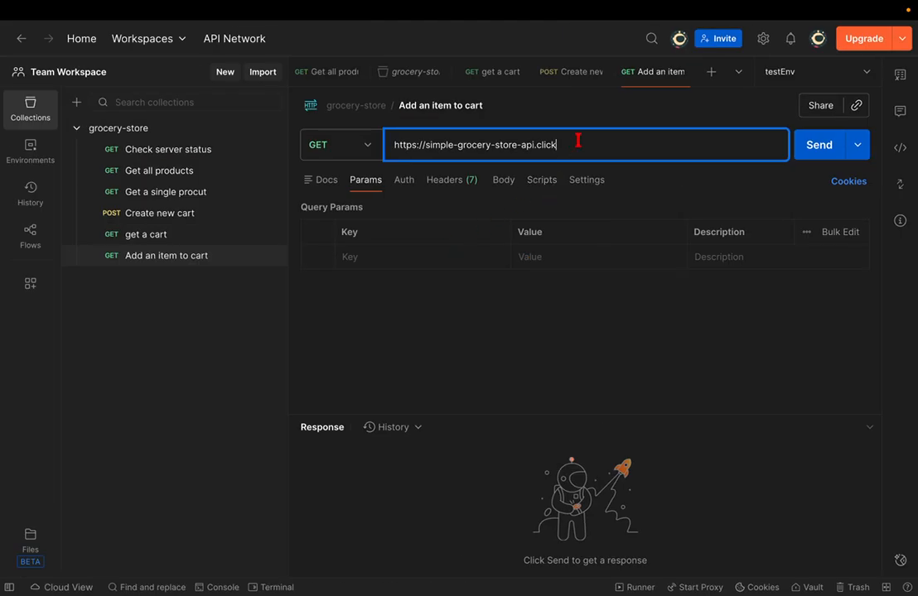
key(super+v)
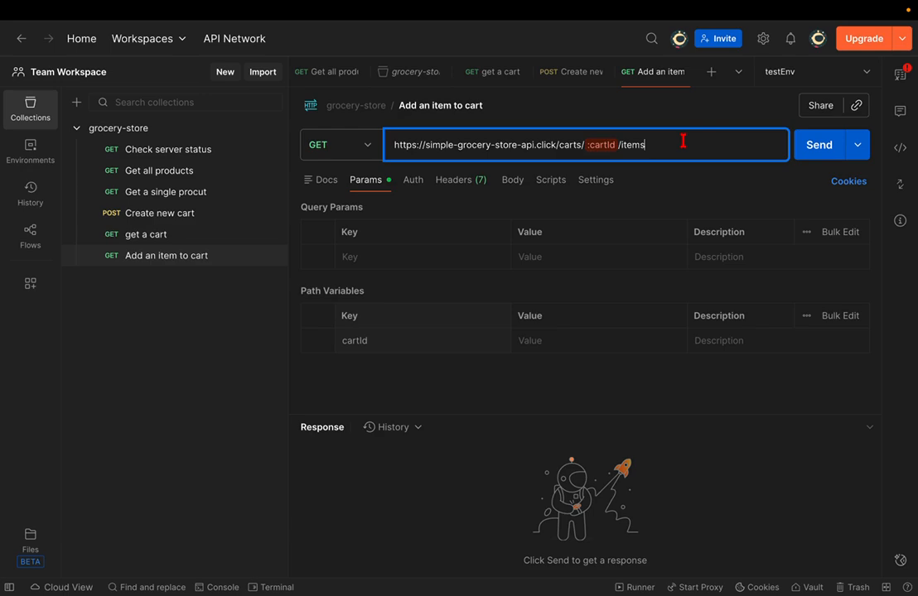
key(ctrl+Right)
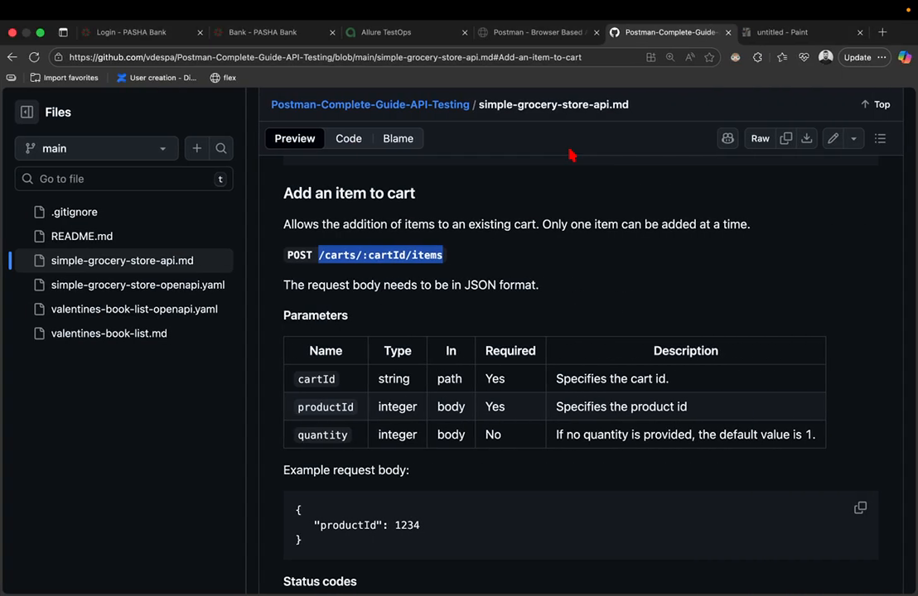
key(ctrl+Left)
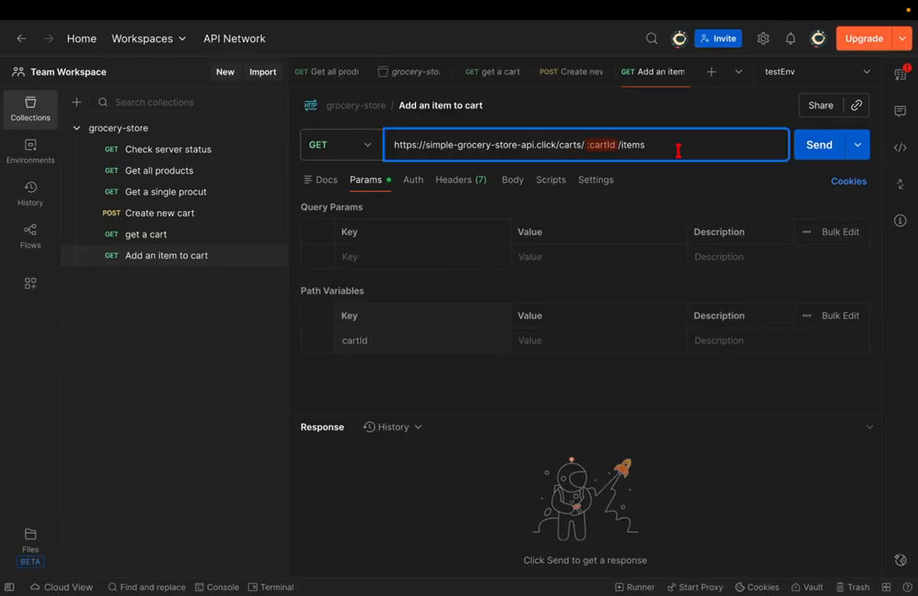
key(ctrl+Right)
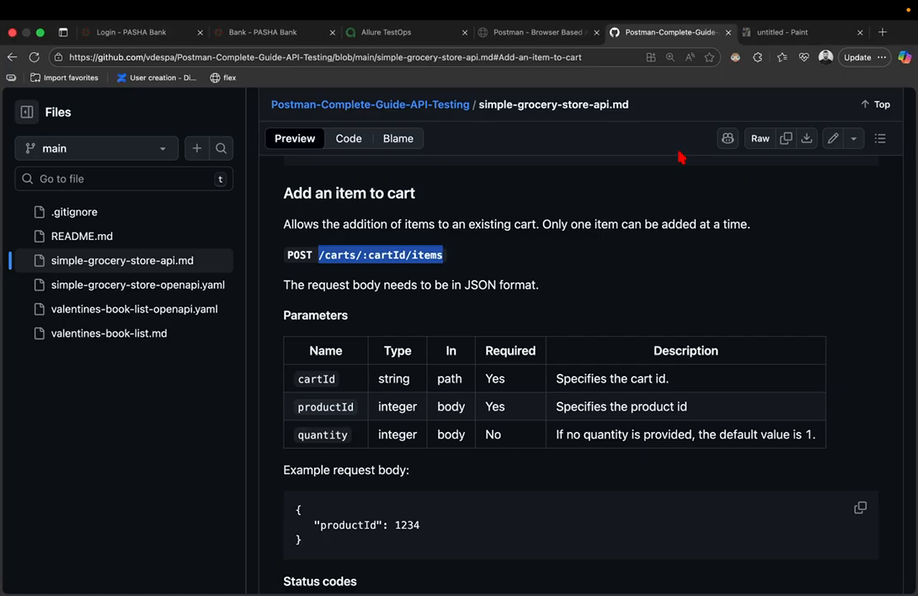
key(ctrl+Left)
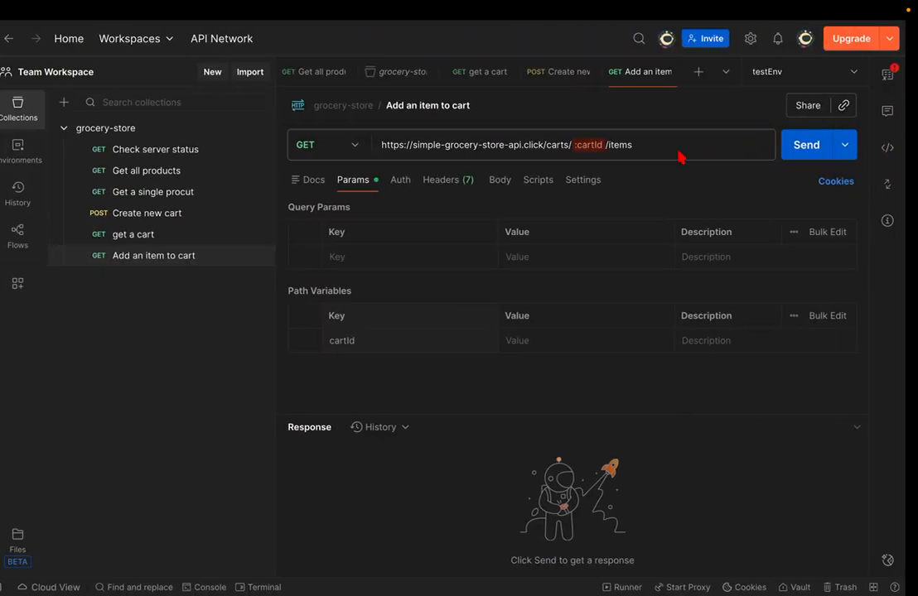
click(599, 149)
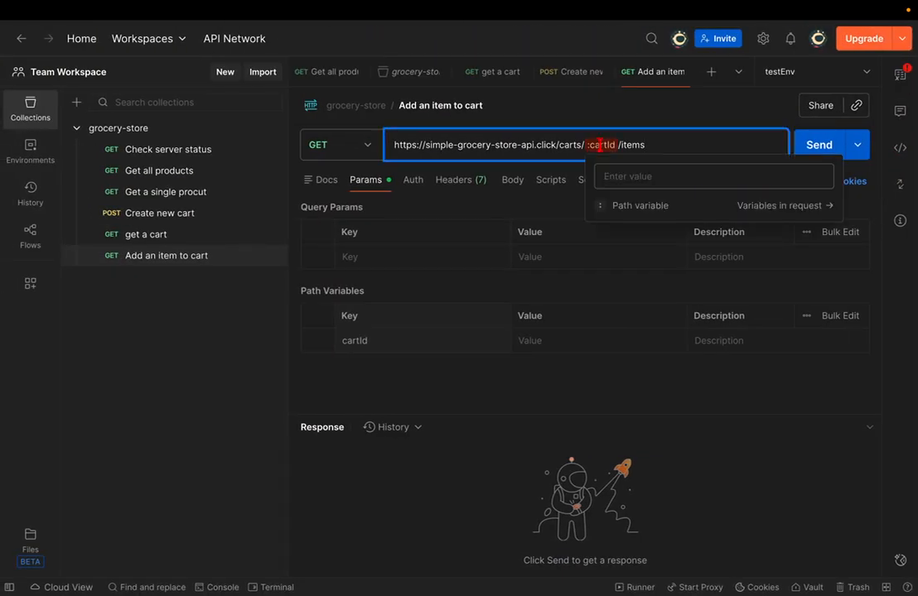
- Paste into the cartId value of Add an item to cart, then clear the wrong value
click(162, 216)
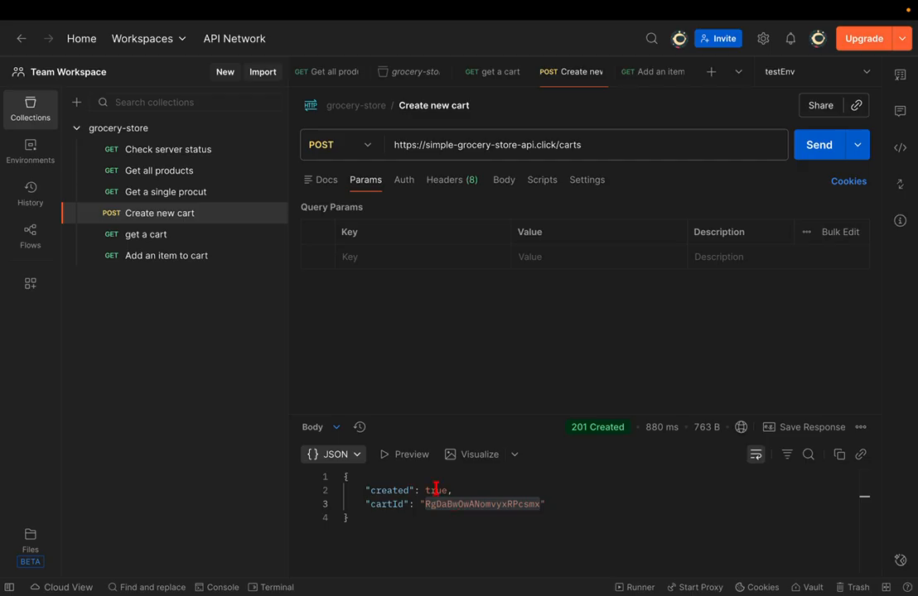
click(166, 257)
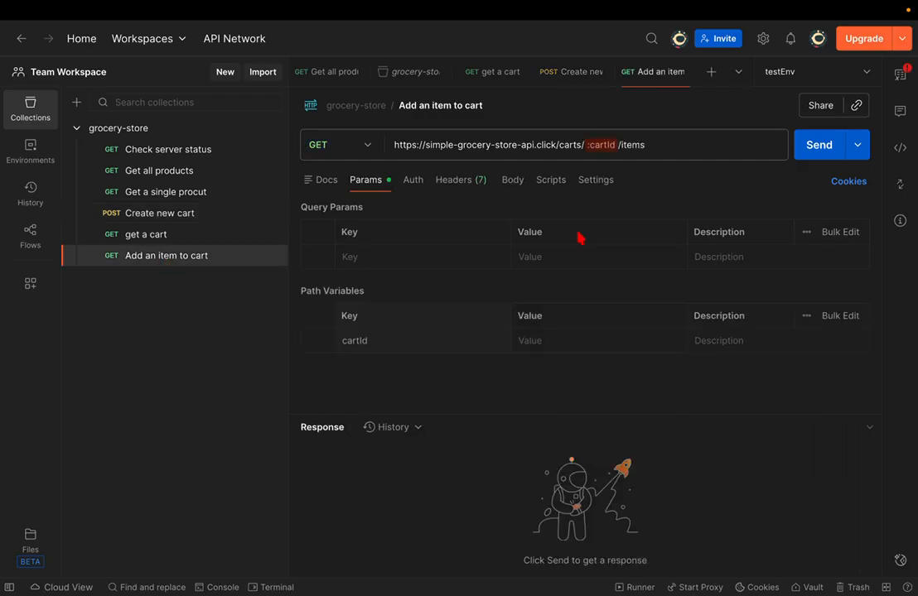
click(551, 347)
key(ctrl+v)
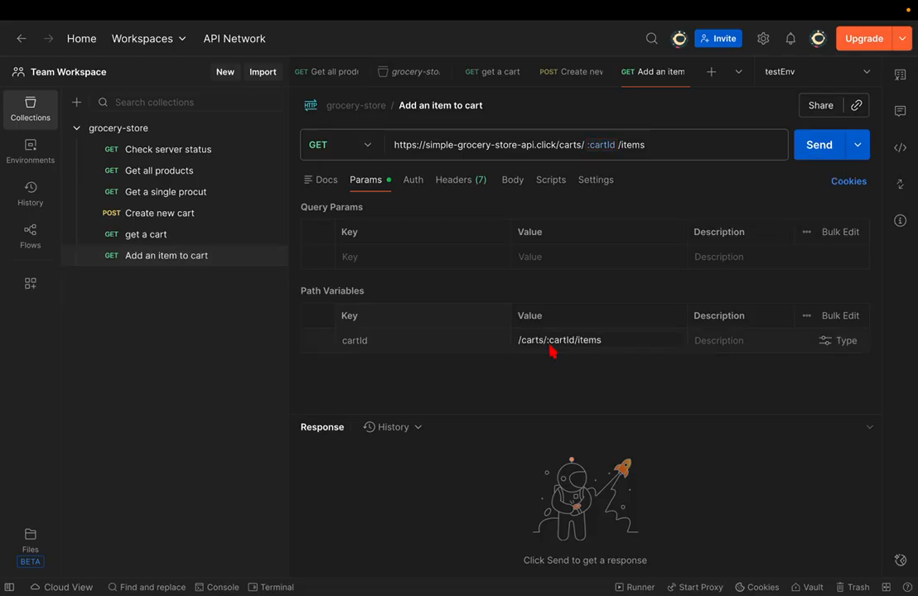
key(ctrl+a)
key(BackSpace)
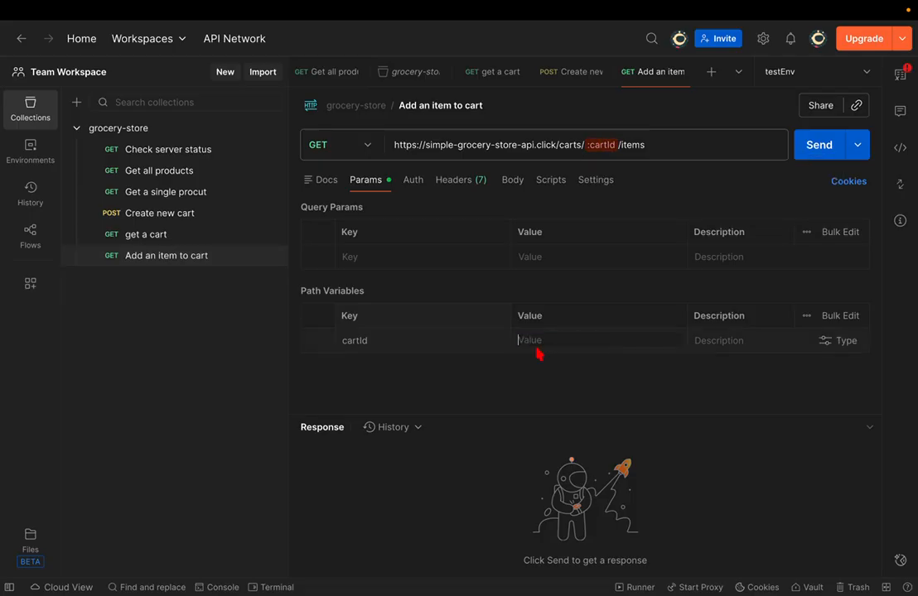
- Copy the cart id from Create new cart's response, set it as cartId, save, and send
click(187, 215)
right_click(477, 502)
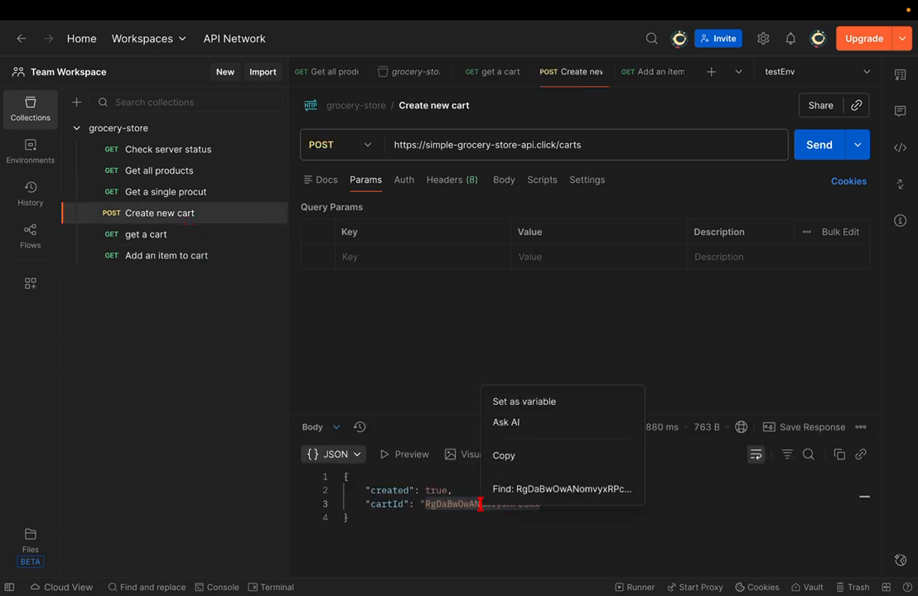
click(498, 460)
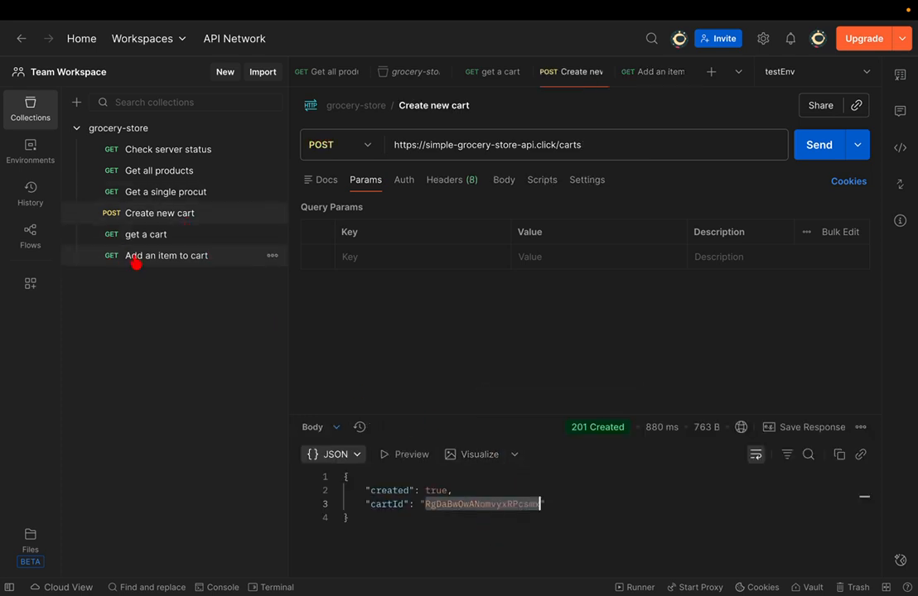
click(135, 257)
click(517, 339)
key(ctrl+v)
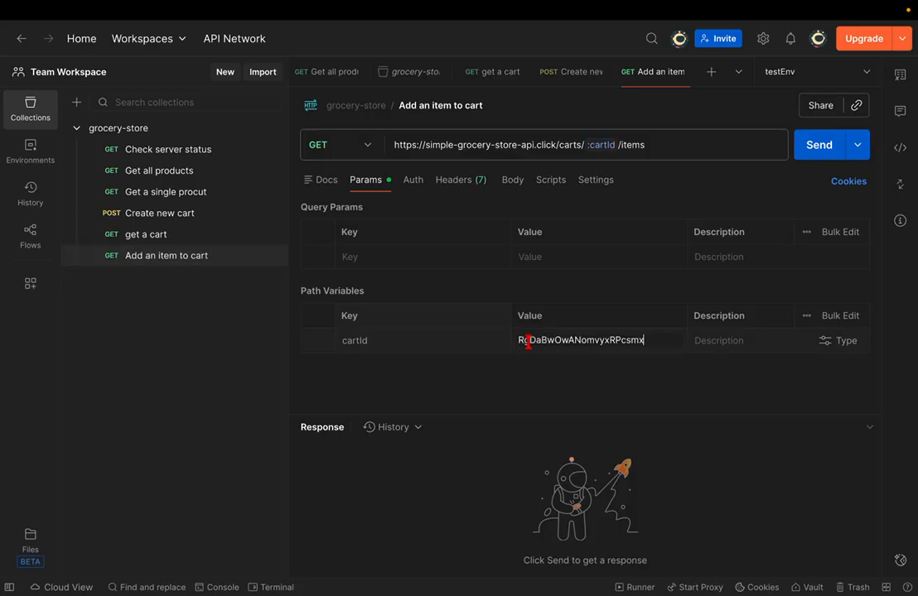
key(ctrl+s)
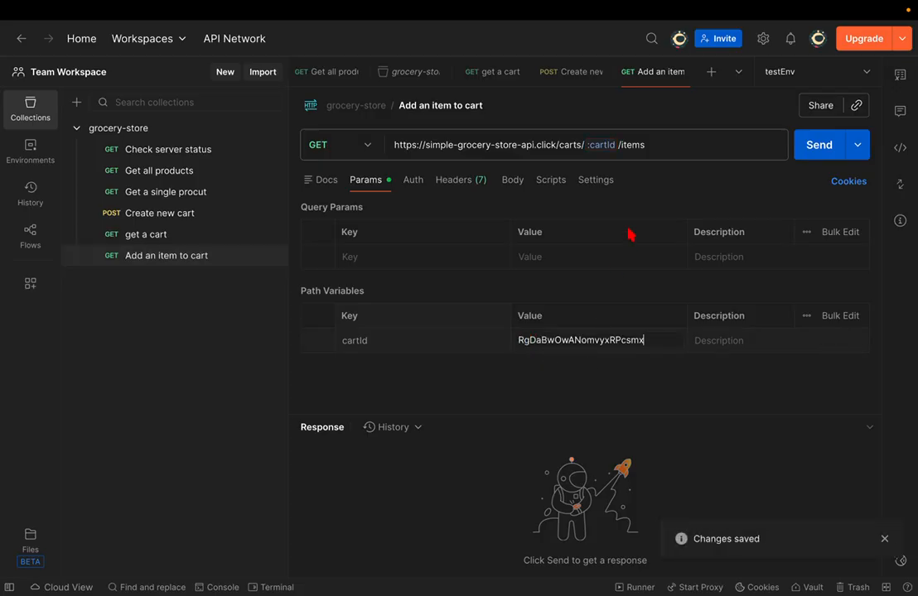
mouse_move(600, 141)
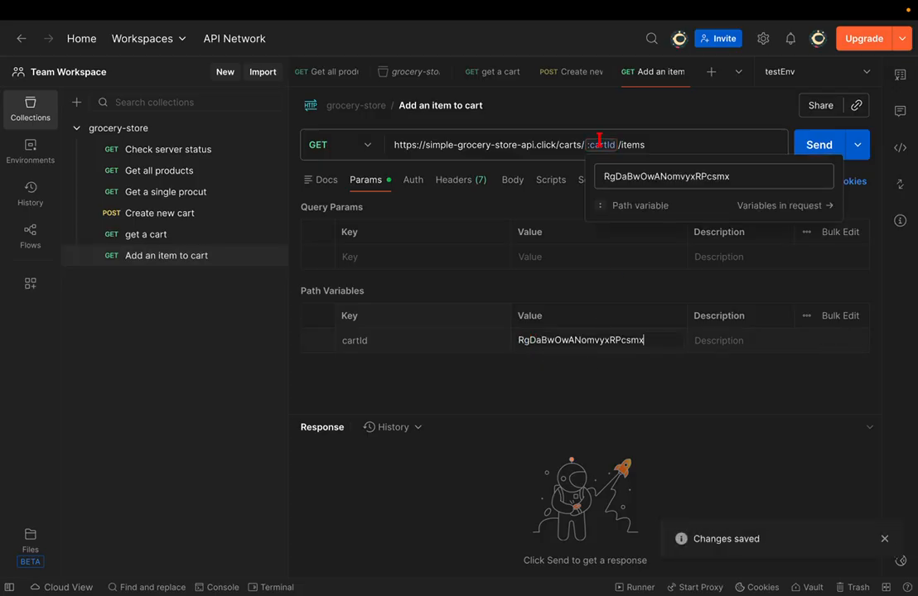
click(675, 145)
click(817, 147)
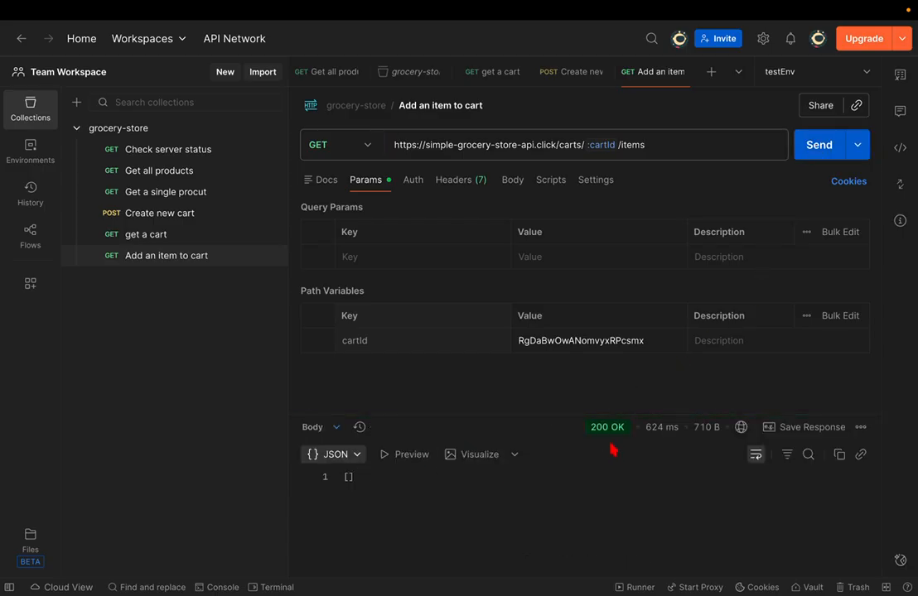
- Re-send get a cart to confirm the items list is still empty
click(164, 236)
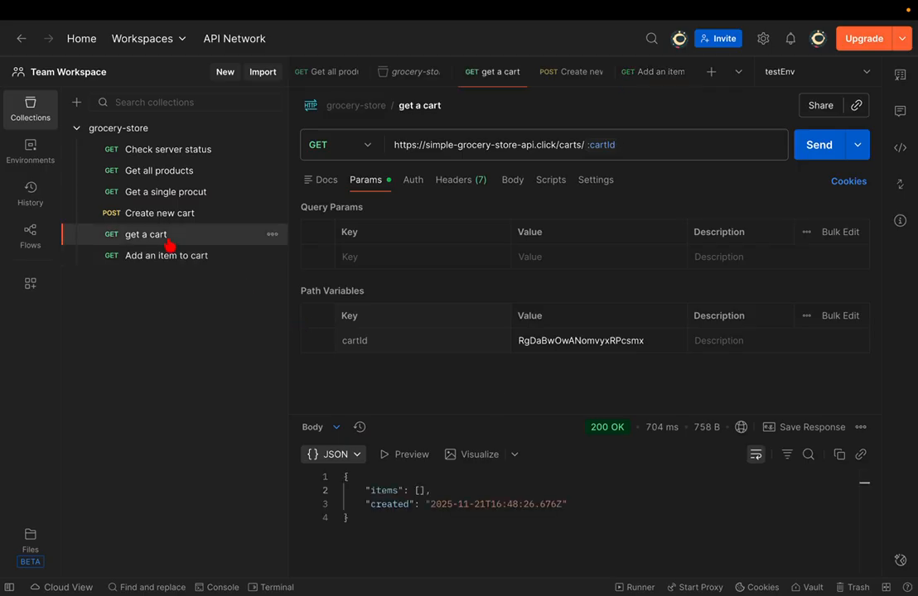
click(834, 148)
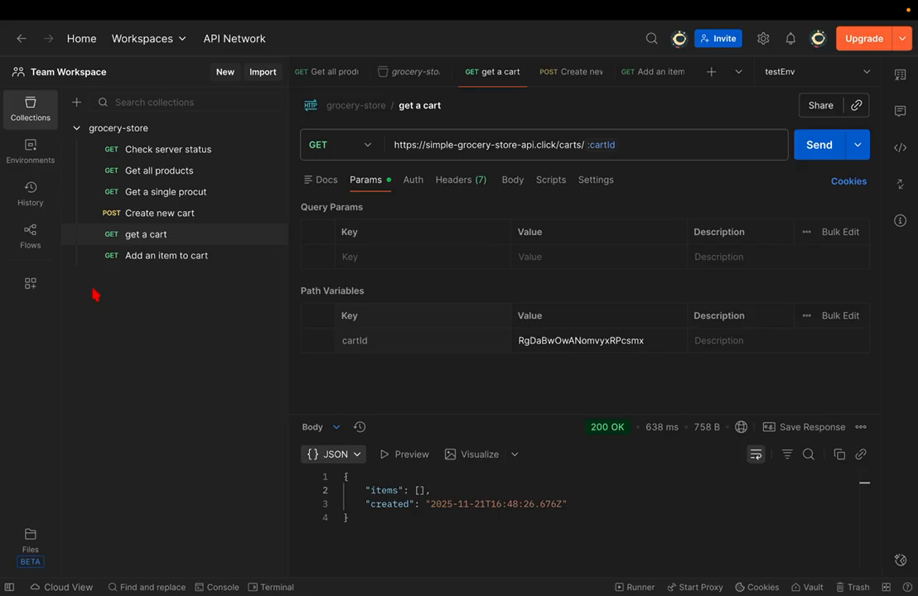
click(158, 261)
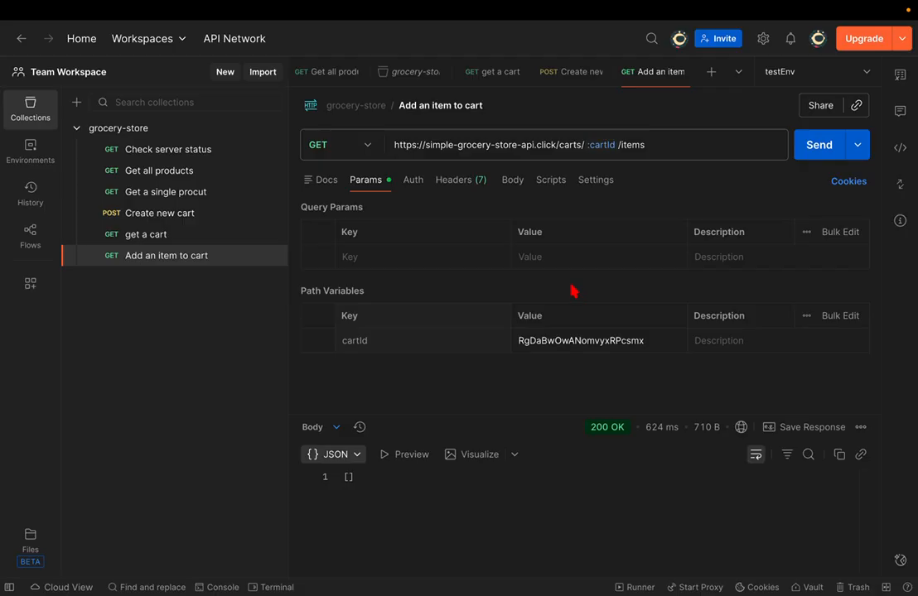
- Copy the example request body JSON (productId 1234) from the GitHub Add an item to cart docs
key(ctrl+Right)
scroll(573, 290, down, 2)
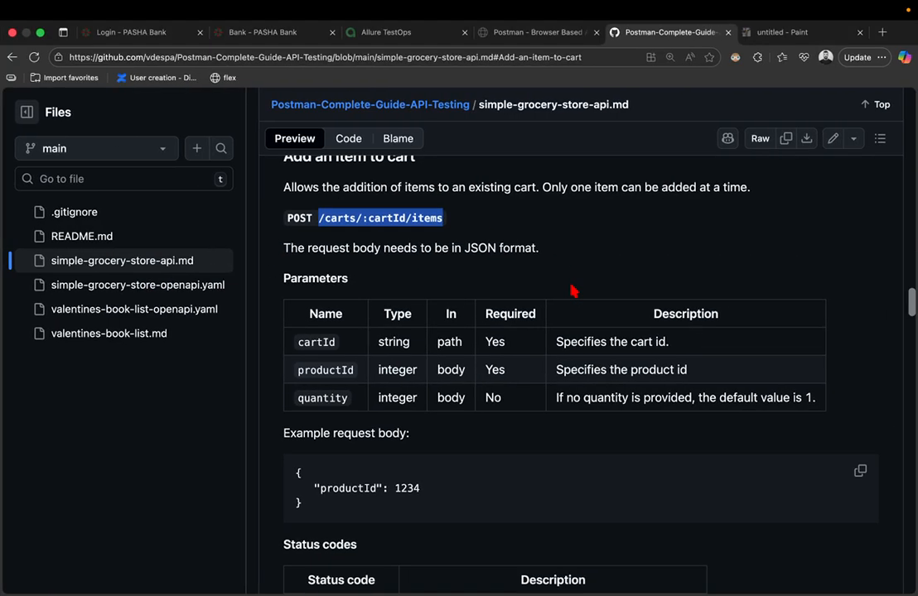
scroll(573, 291, down, 2)
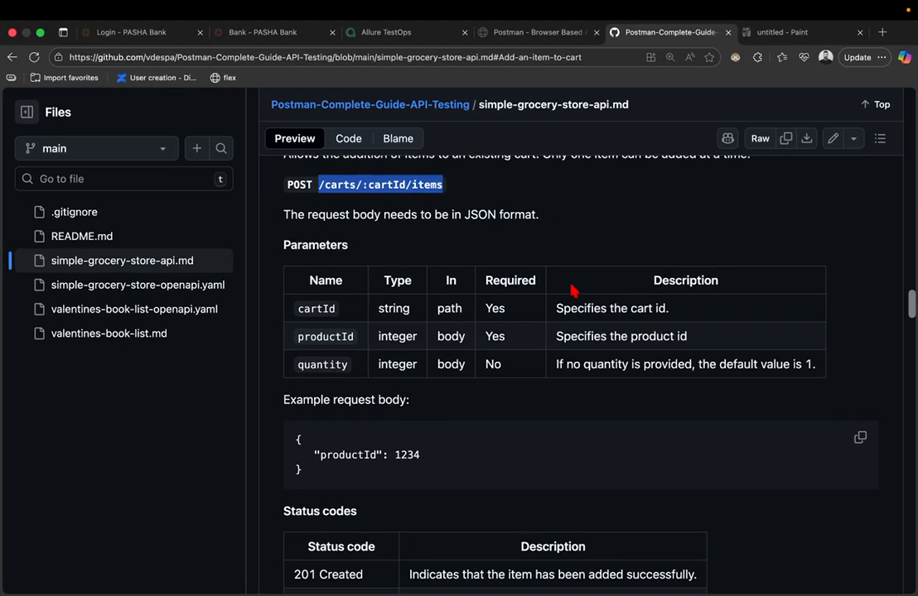
click(284, 402)
drag(284, 403, 434, 402)
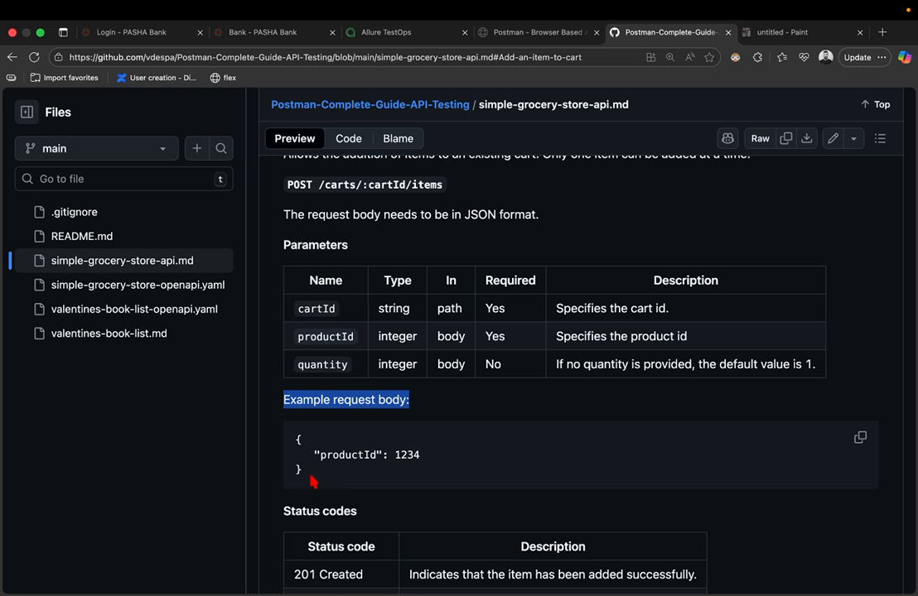
drag(312, 478, 298, 441)
key(super+c)
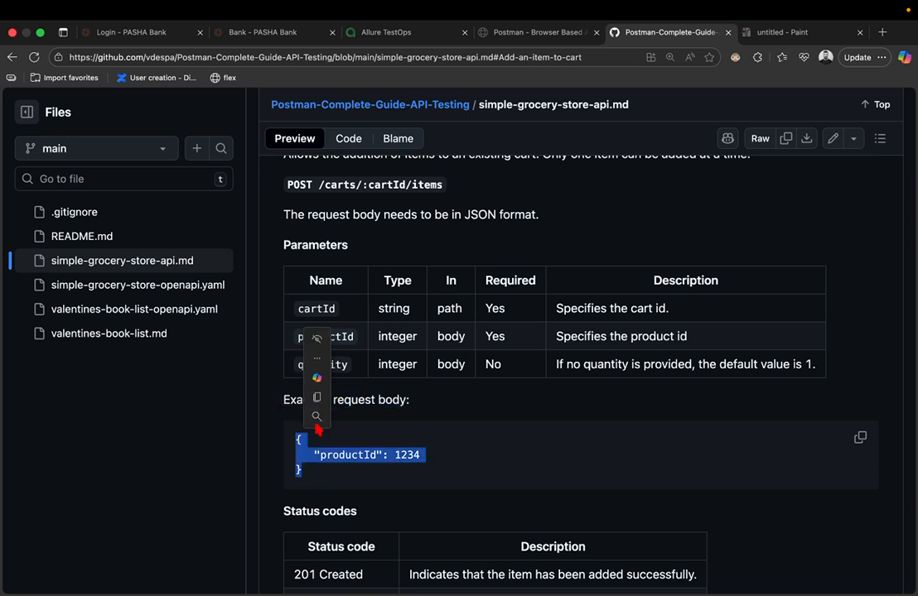
click(322, 403)
- Set the Add an item to cart request body to raw with JSON format
key(ctrl+Right)
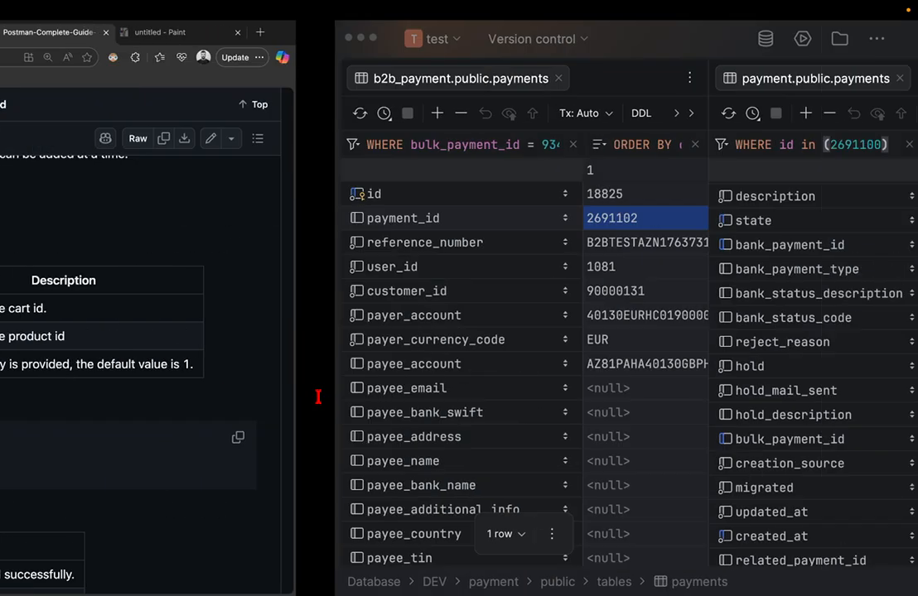
key(ctrl+Left)
key(ctrl+Left)
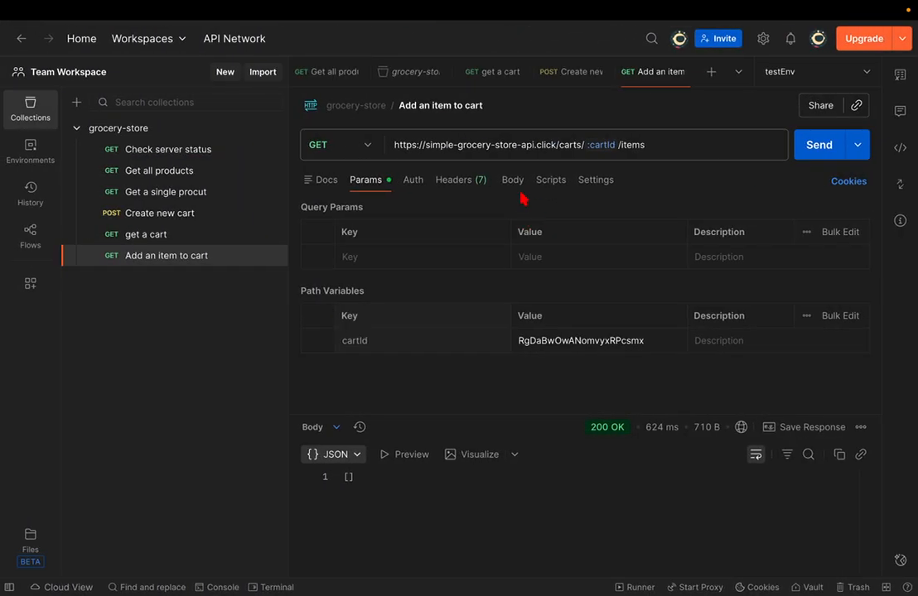
click(518, 187)
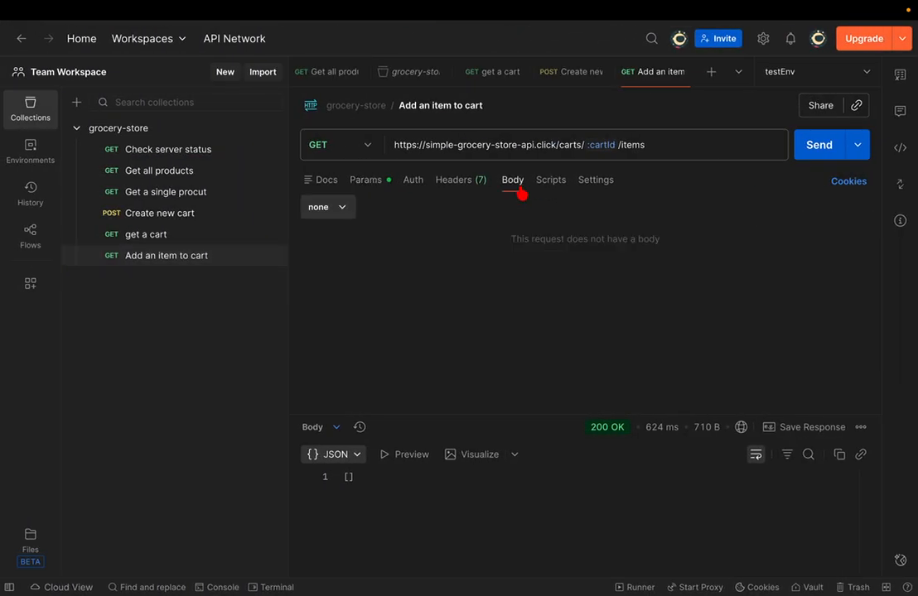
click(342, 208)
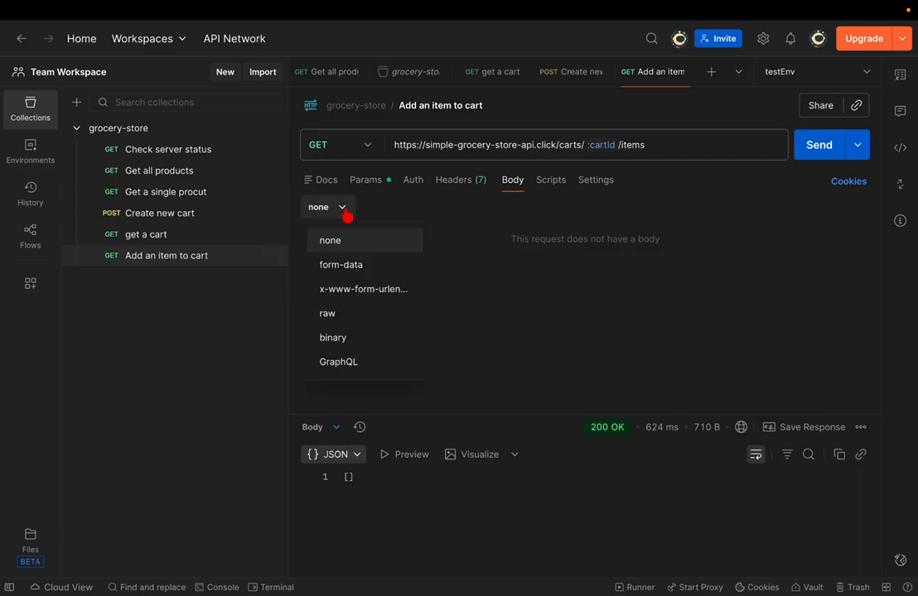
click(356, 318)
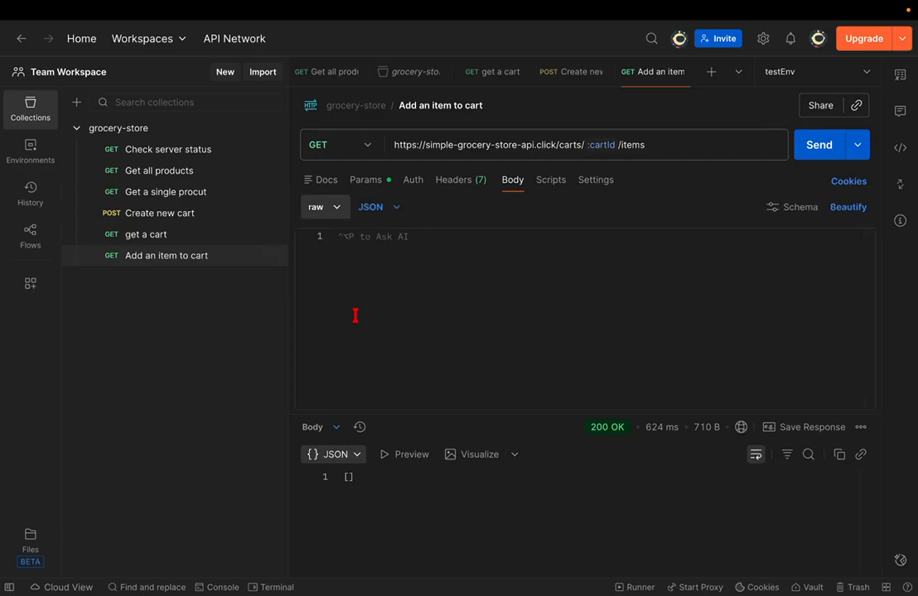
click(380, 207)
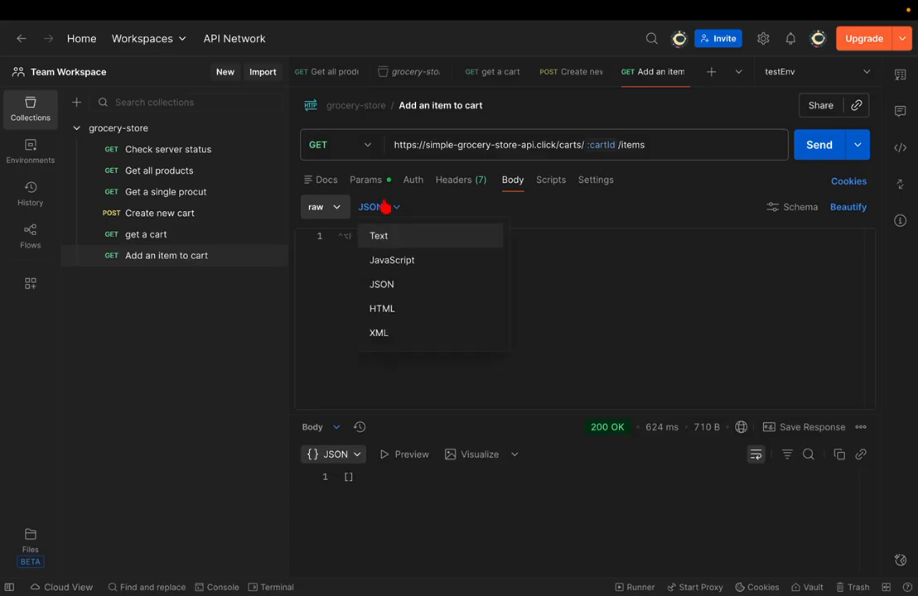
click(422, 209)
click(399, 208)
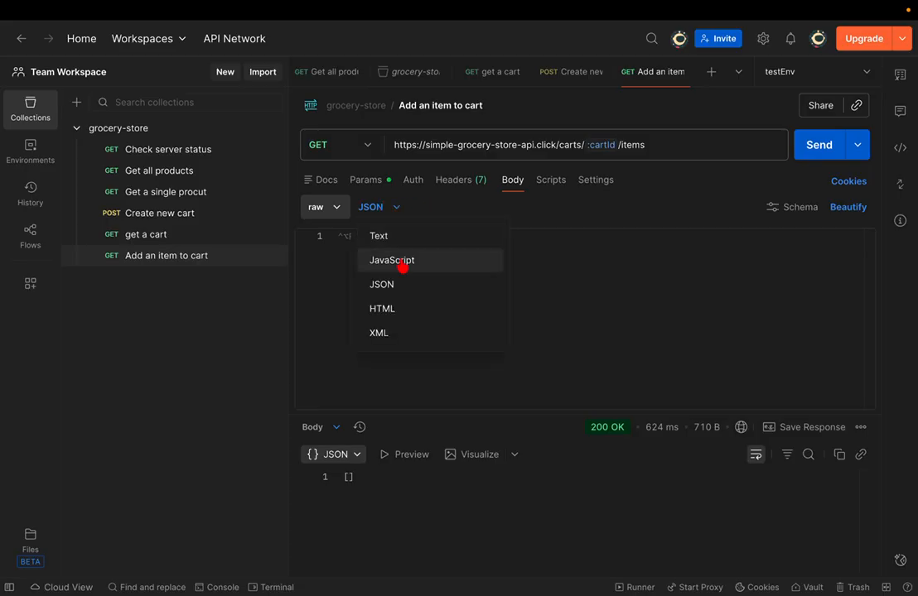
click(389, 333)
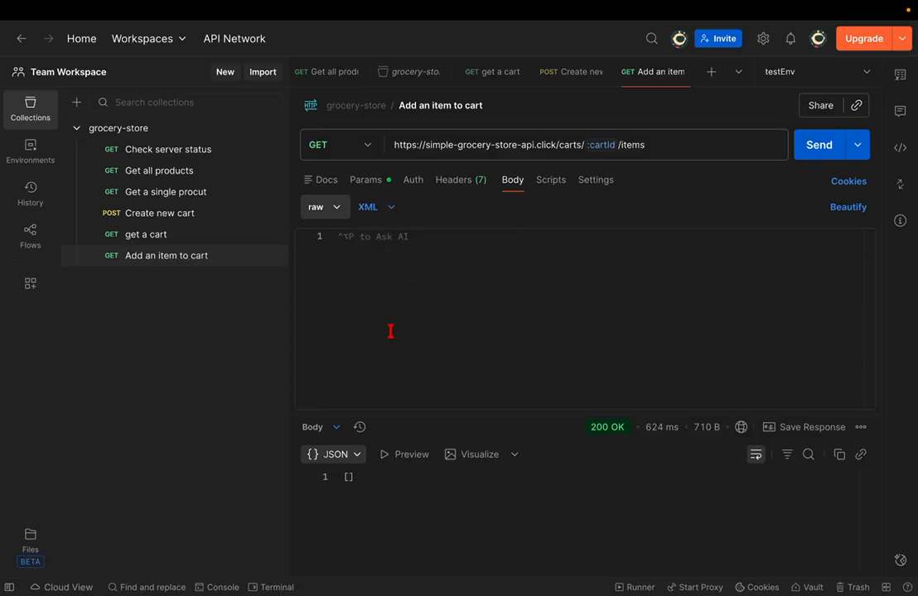
click(388, 209)
click(390, 284)
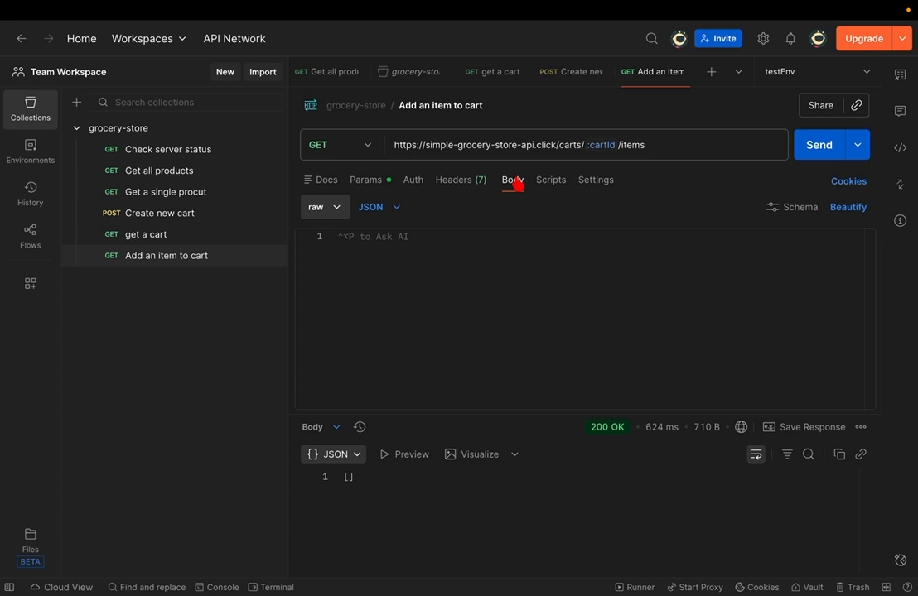
- Paste the copied example body with productId 1234 into the request body editor
click(470, 266)
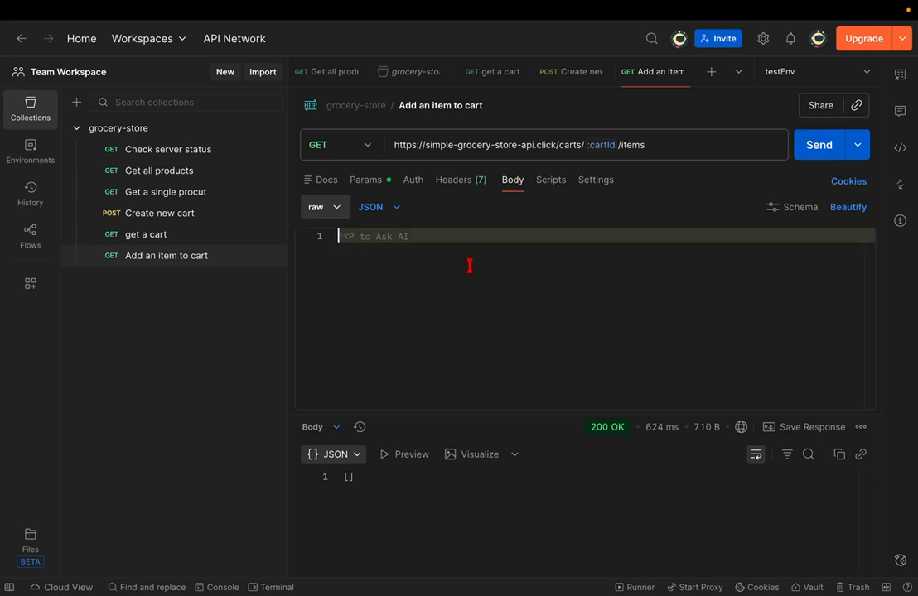
key(super+v)
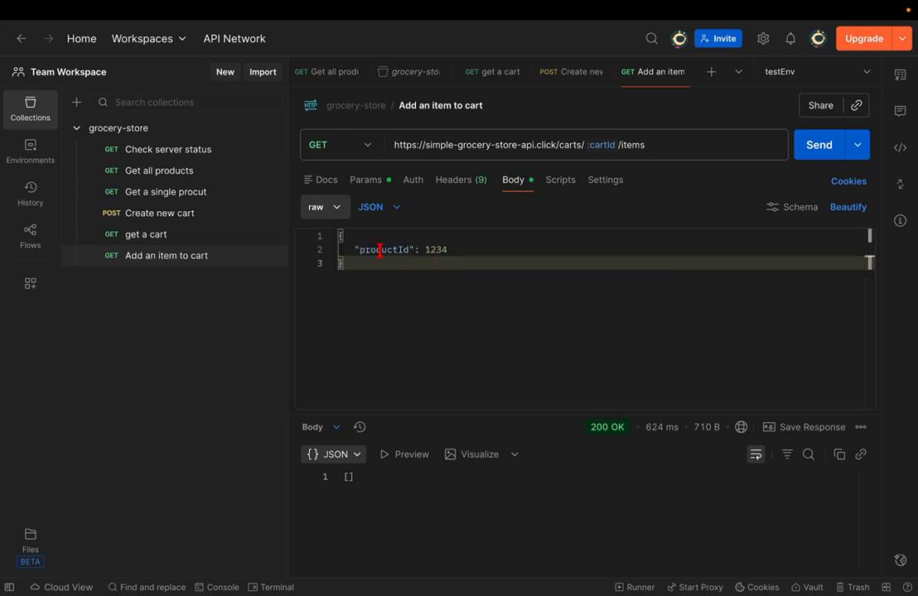
double_click(380, 251)
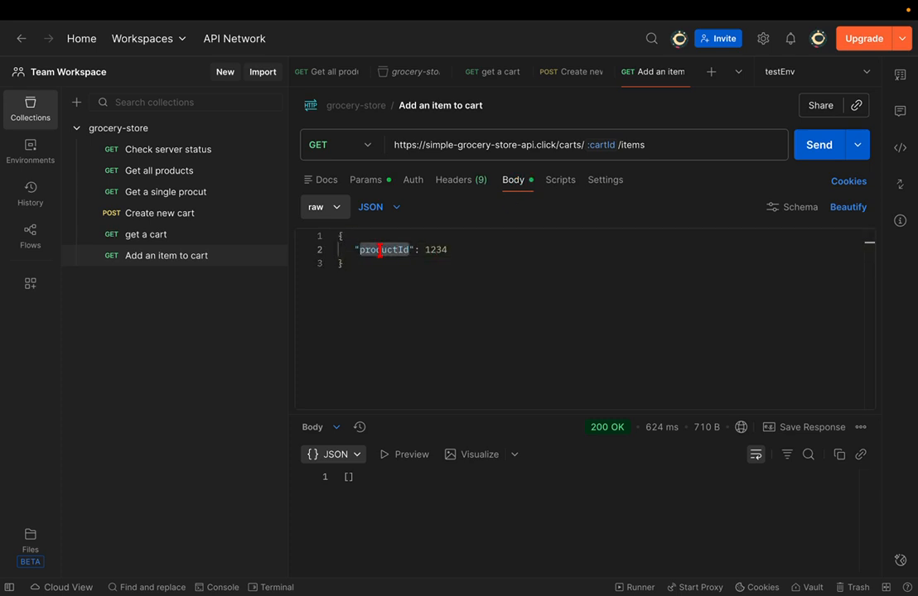
- Re-send Get all products with all three query filters turned off
click(171, 174)
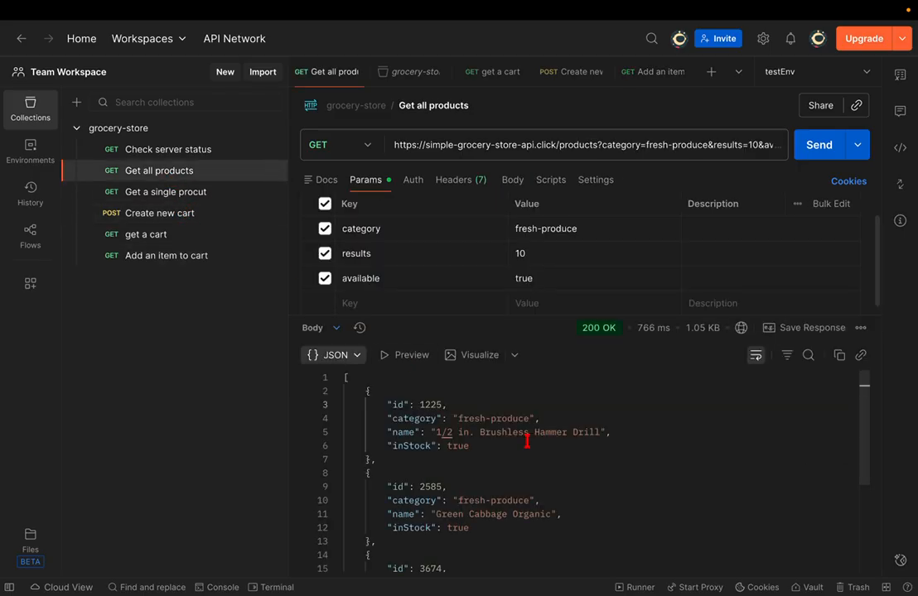
scroll(527, 440, down, 3)
scroll(526, 441, up, 2)
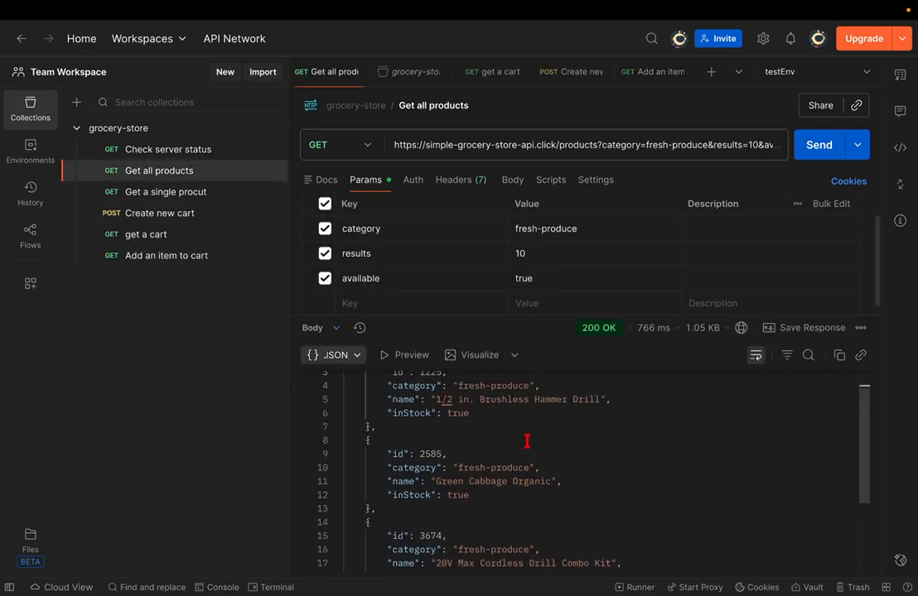
click(324, 204)
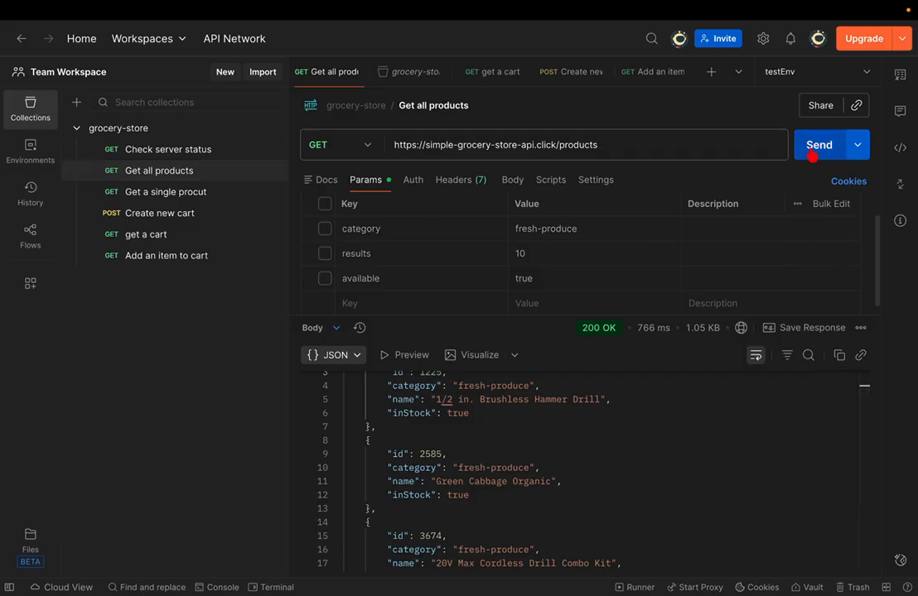
click(814, 144)
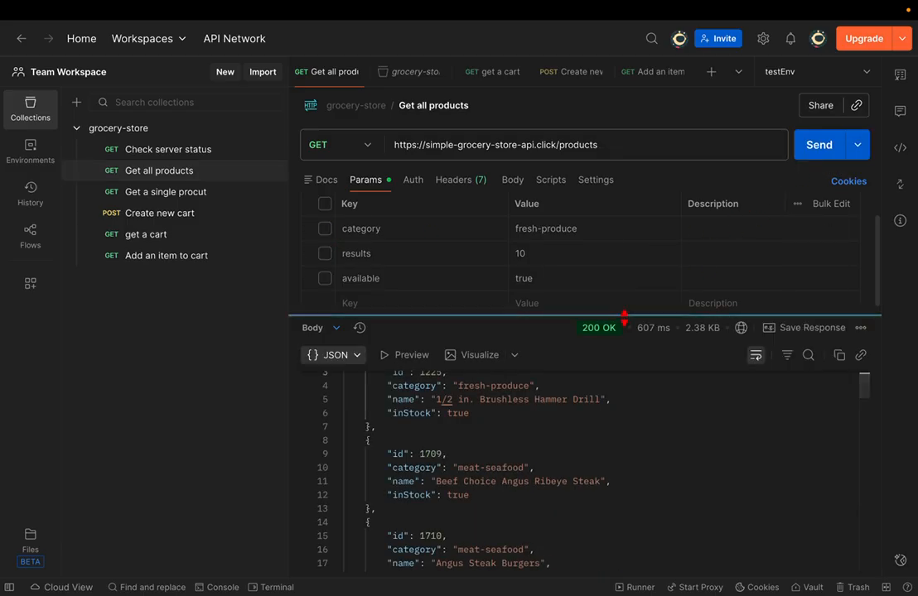
- Enlarge the response area and select product id 1710, Angus Steak Burgers
drag(624, 313, 613, 196)
scroll(543, 330, up, 1)
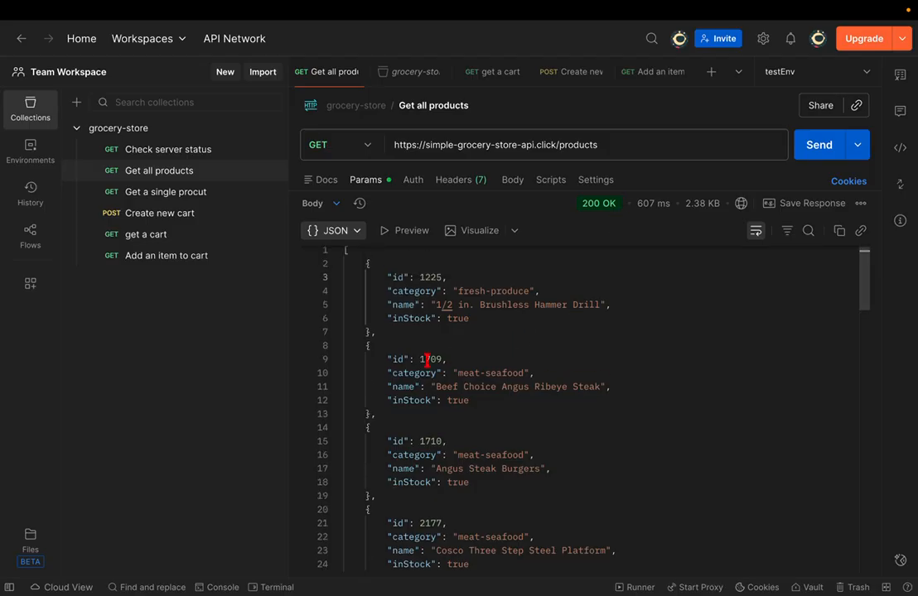
double_click(426, 442)
key(ctrl+c)
- Replace productId 1234 with 1710 in the Add an item to cart body and save
click(207, 258)
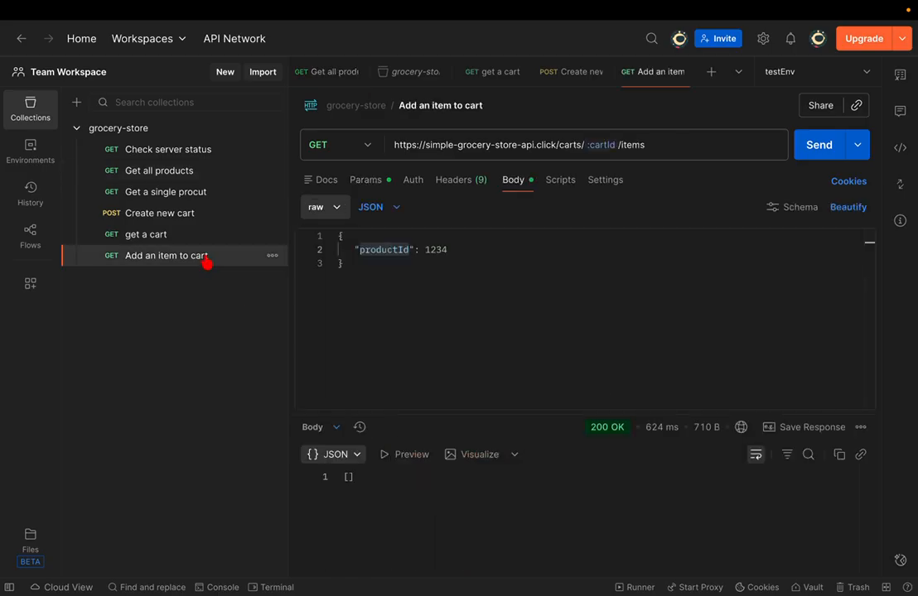
double_click(439, 249)
key(ctrl+v)
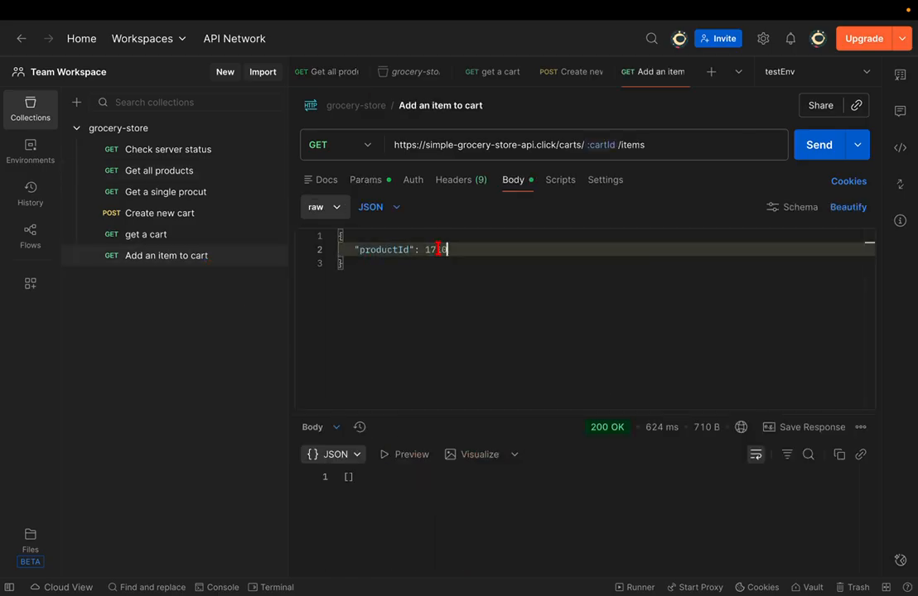
key(ctrl+s)
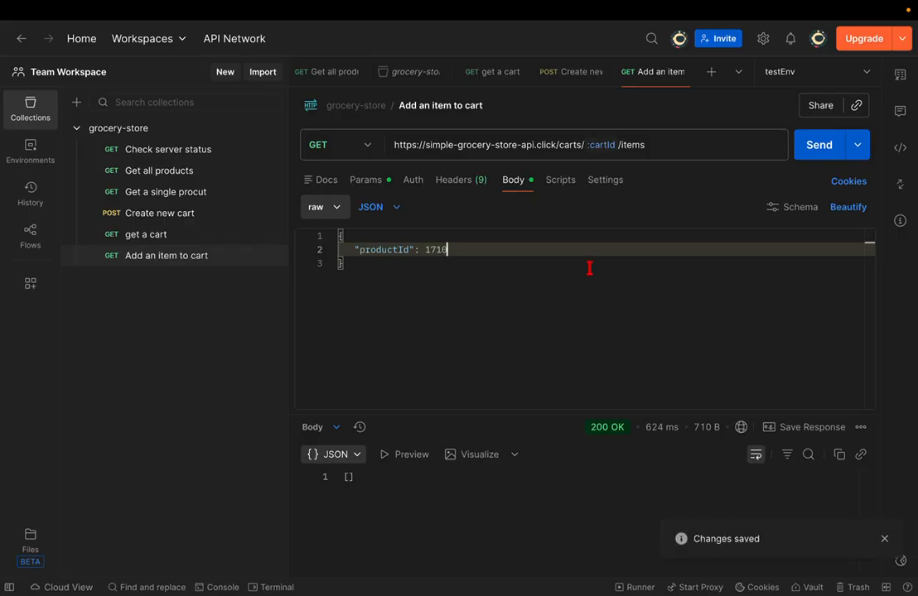
click(885, 540)
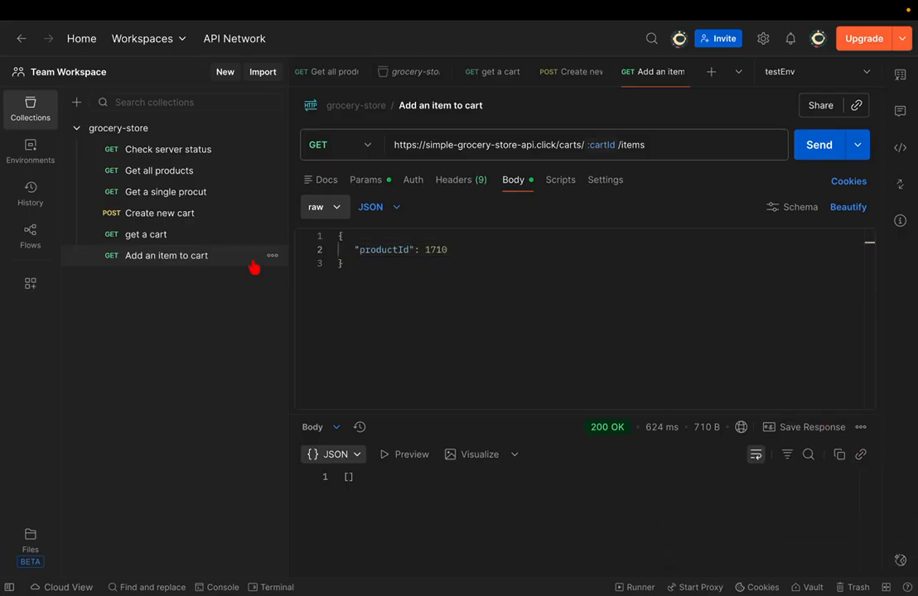
- Send the add-item request, read its 403 Forbidden error, and switch to the GitHub docs
click(831, 165)
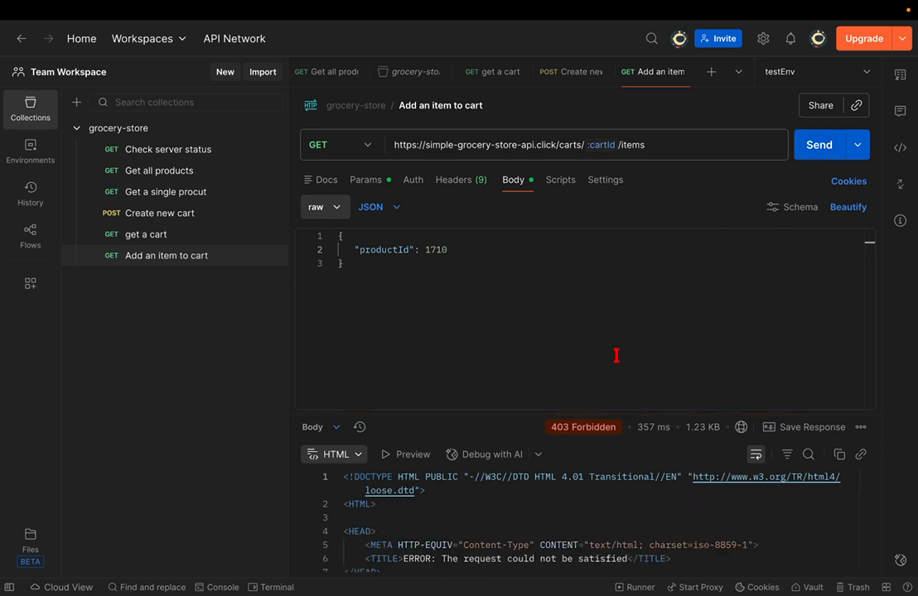
drag(626, 412, 626, 313)
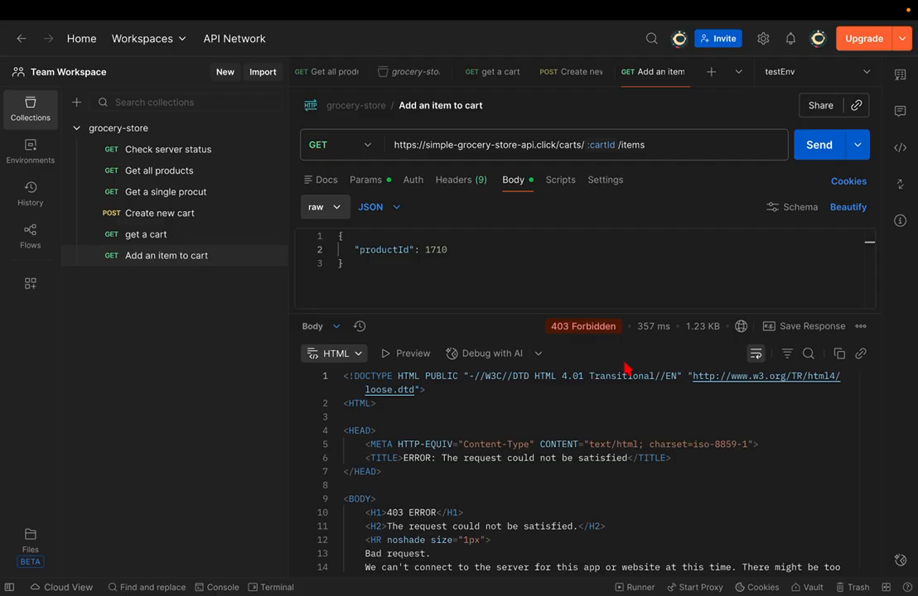
mouse_move(659, 3)
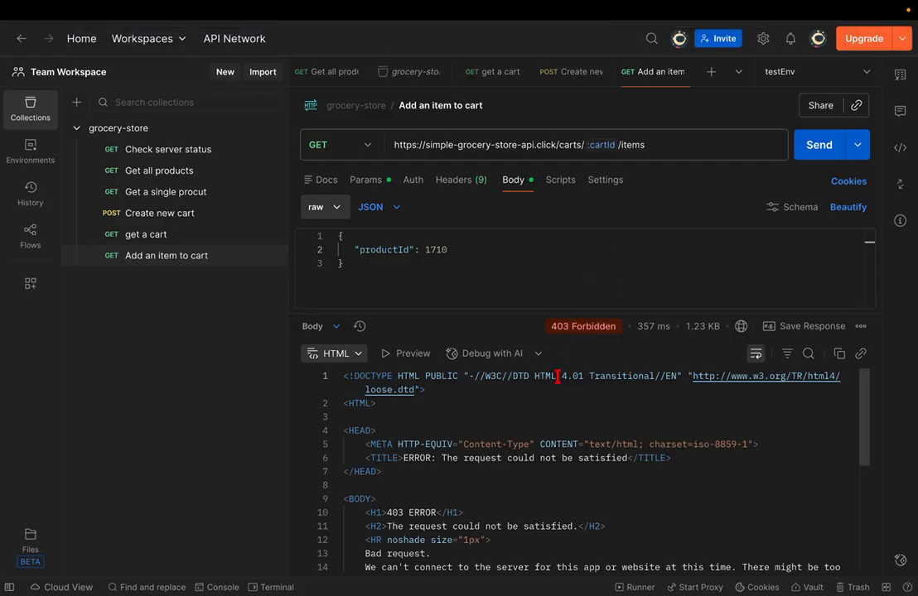
scroll(557, 377, down, 1)
scroll(557, 377, up, 2)
key(ctrl+Right)
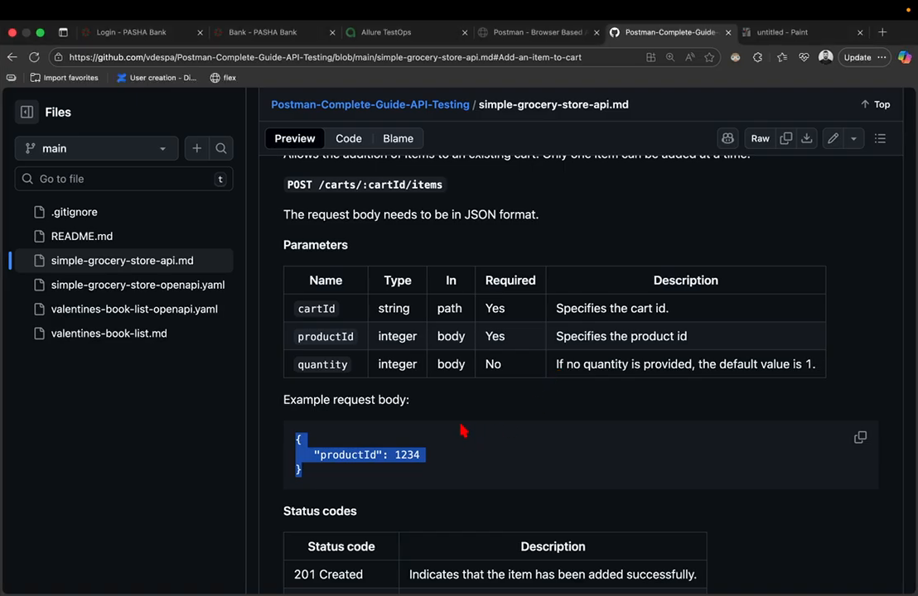
- Read the add-item parameters (cartId and productId required, quantity optional) and return to Postman
click(462, 430)
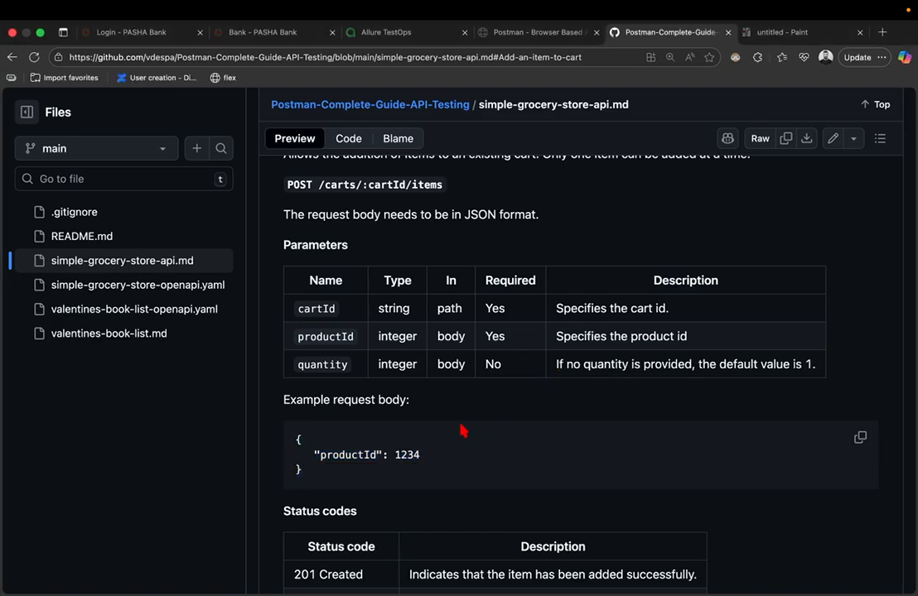
scroll(462, 431, up, 2)
scroll(462, 430, down, 1)
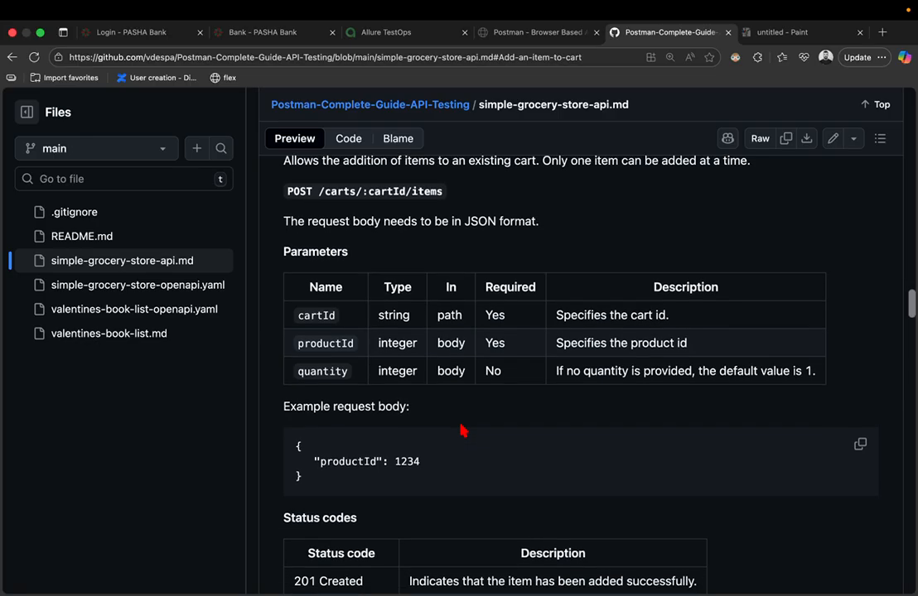
scroll(462, 430, down, 1)
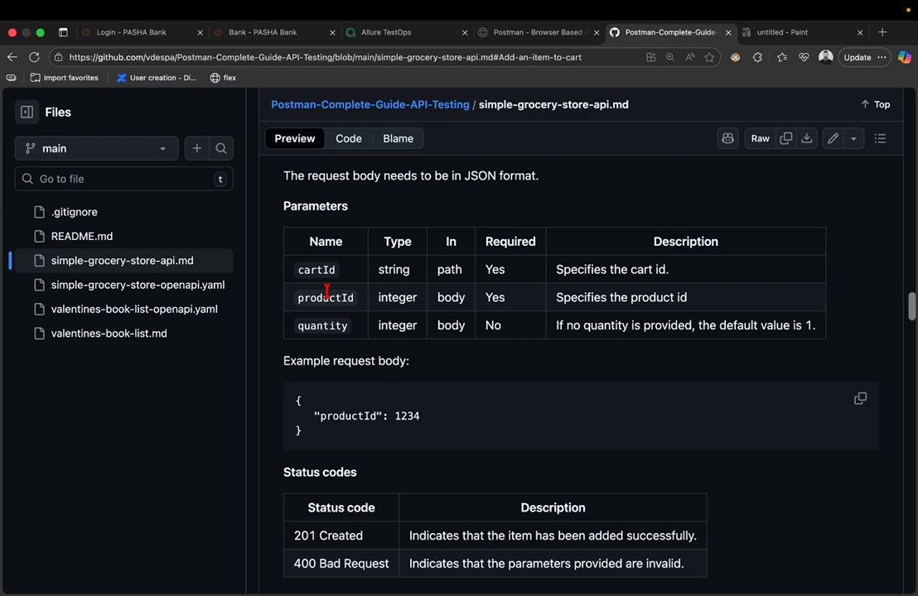
key(ctrl+Left)
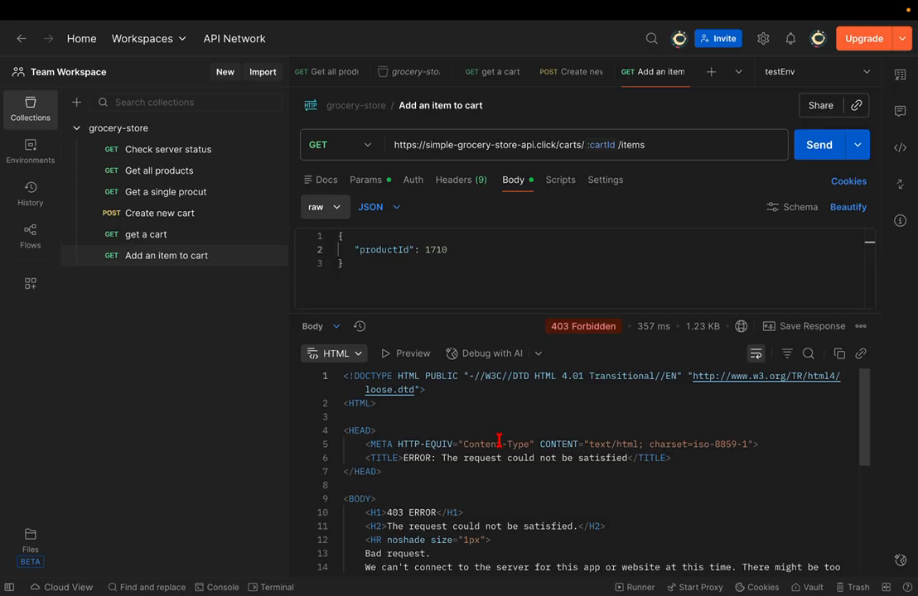
- Re-send the add-item request, which still returns 403 Forbidden, and open a Runner tab
scroll(499, 439, down, 1)
scroll(499, 441, down, 3)
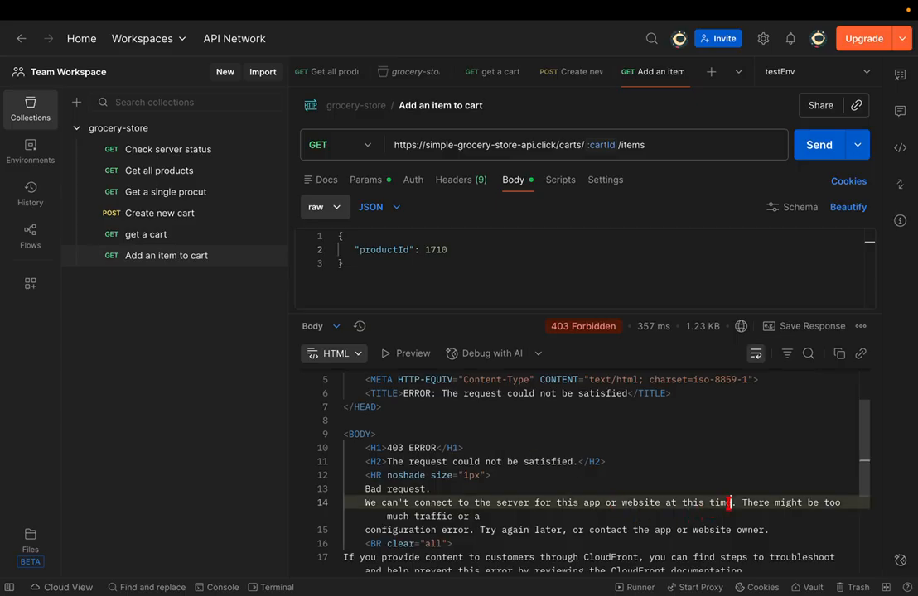
drag(599, 502, 538, 530)
click(592, 503)
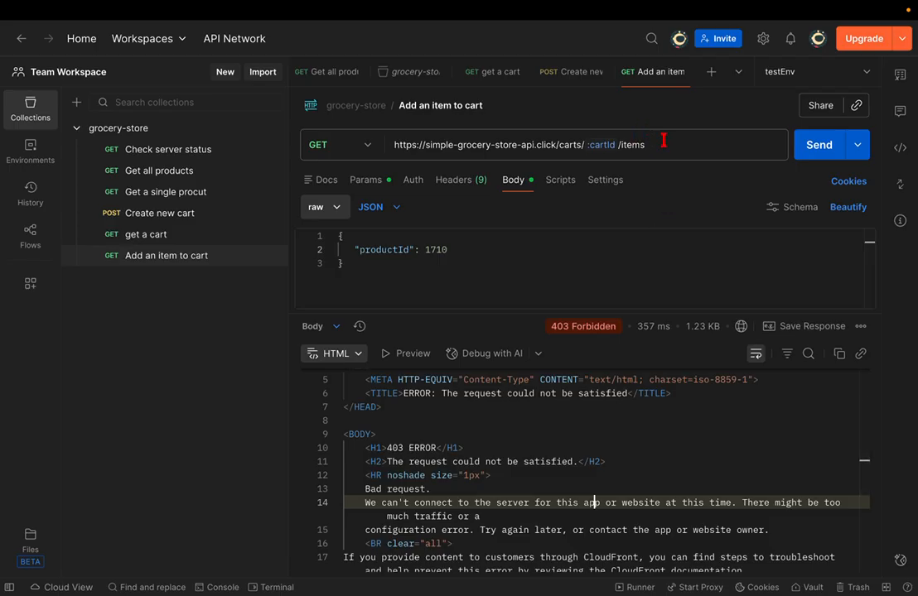
click(809, 143)
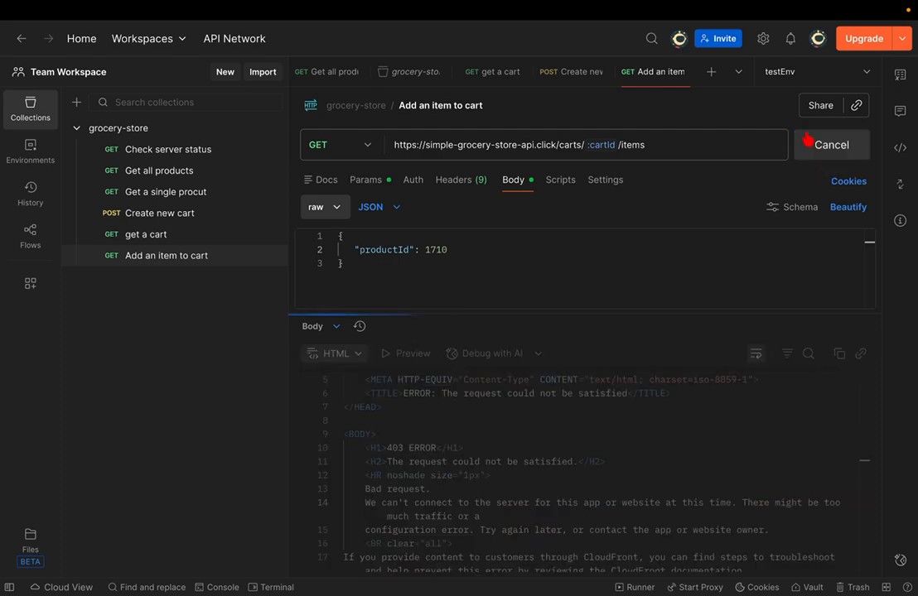
click(809, 142)
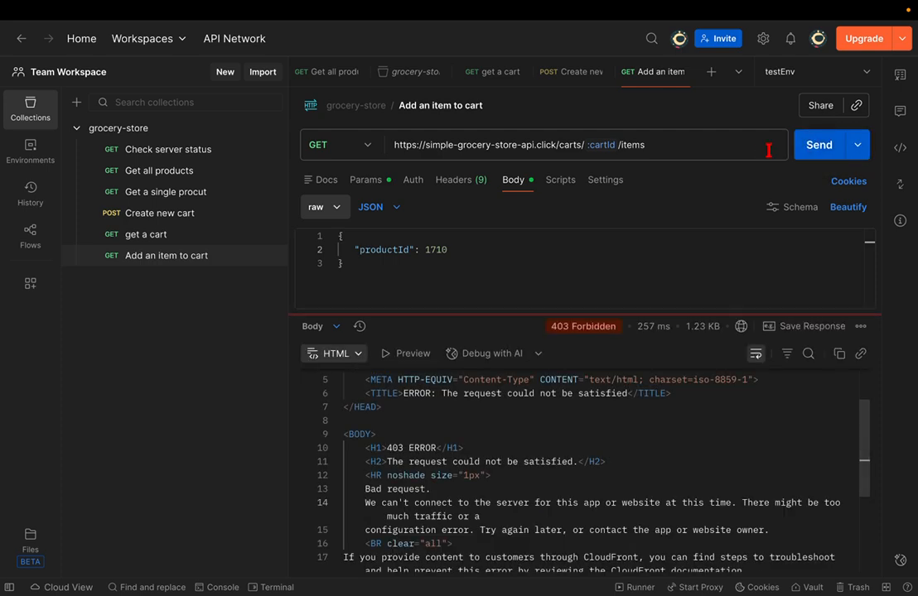
key(super+shift+r)
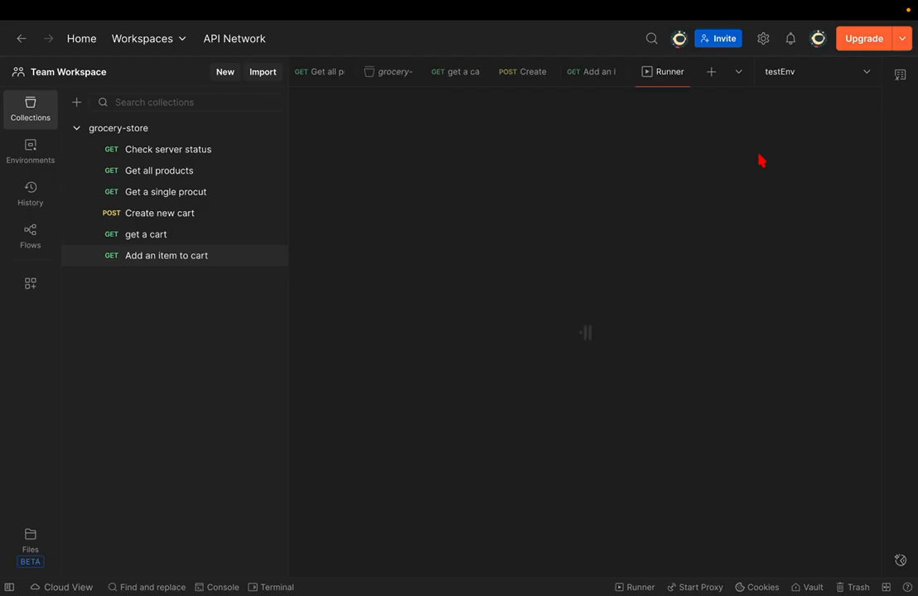
- Close the Runner and run Check server status, which returns 200 OK with status UP
key(super+w)
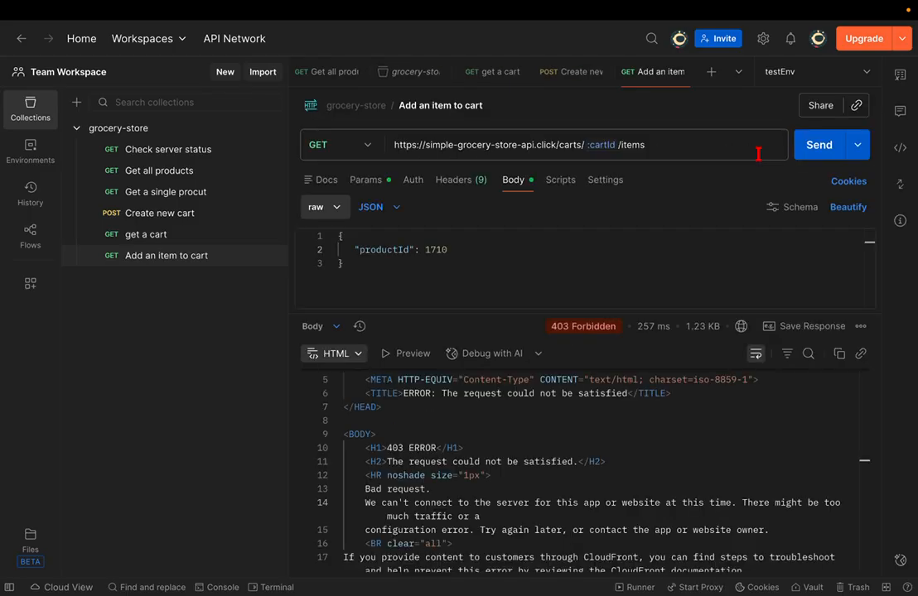
click(809, 144)
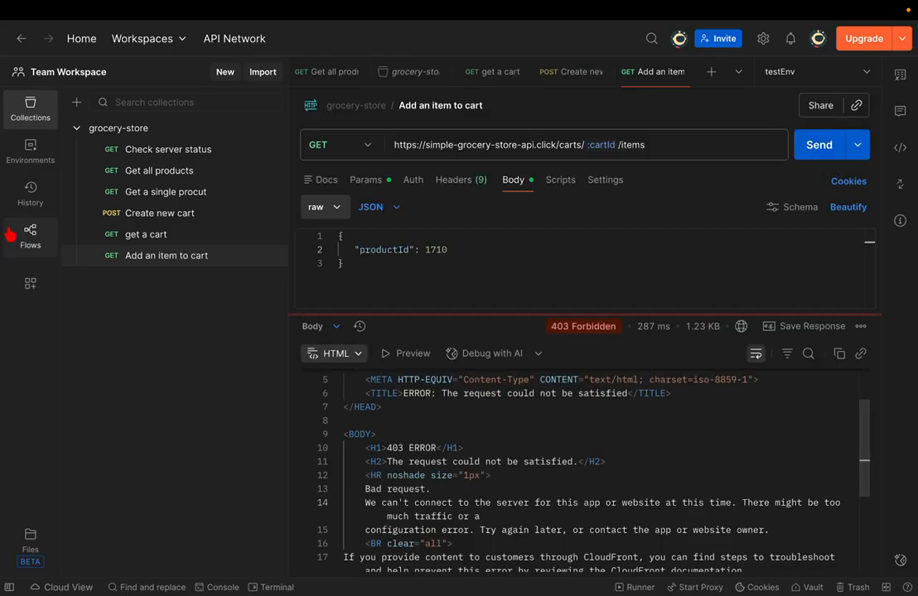
click(211, 149)
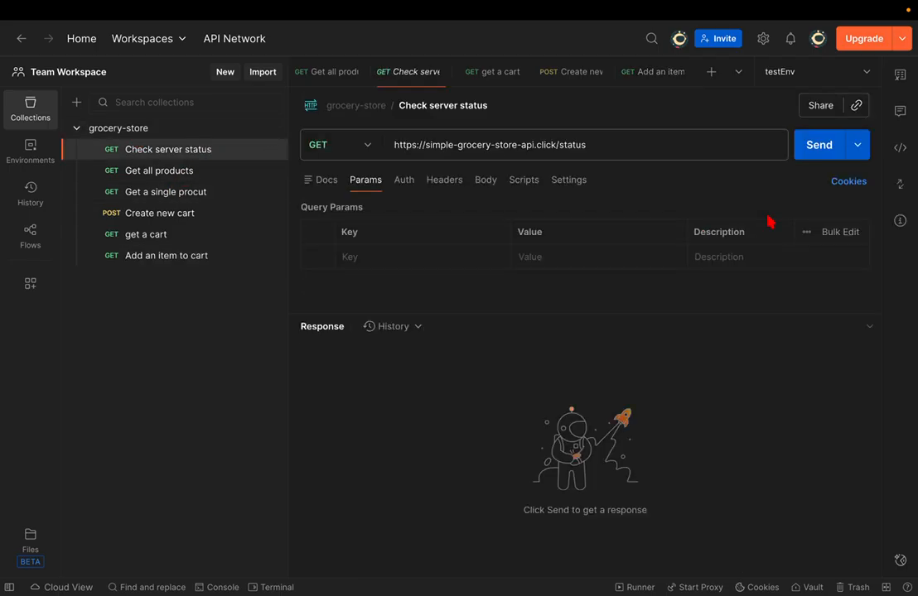
click(802, 147)
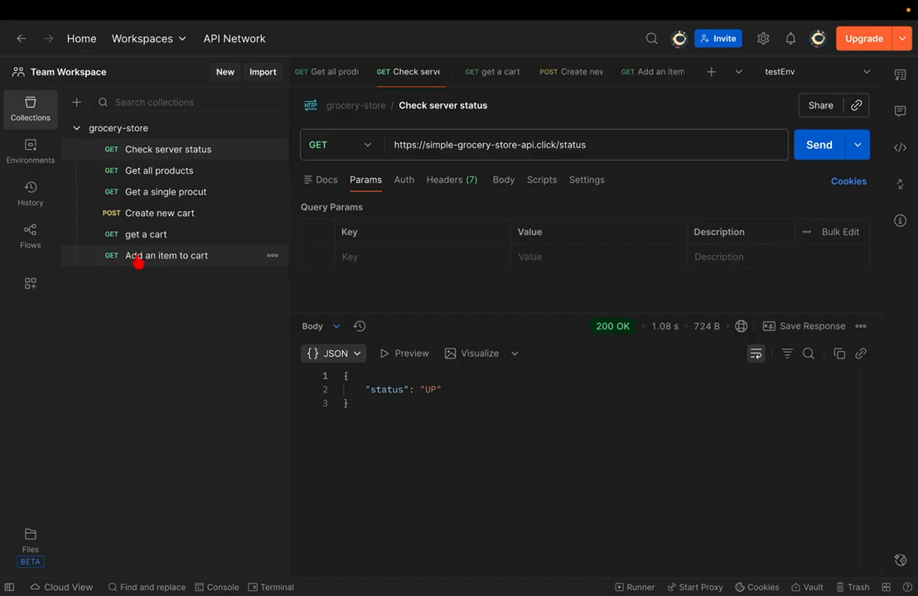
- Resend Add an item to cart, still 403, then switch to the GitHub docs
click(166, 255)
click(818, 146)
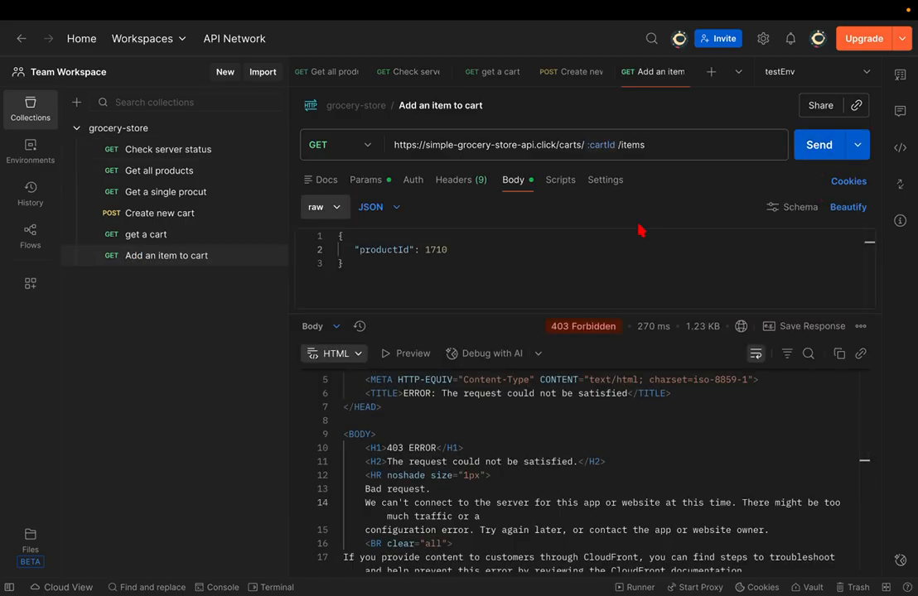
mouse_move(610, 144)
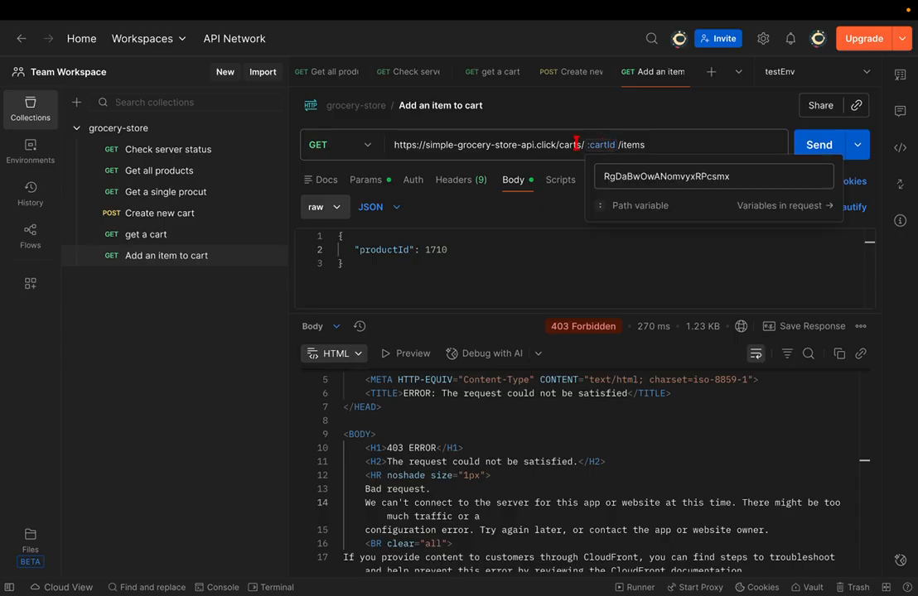
mouse_move(605, 147)
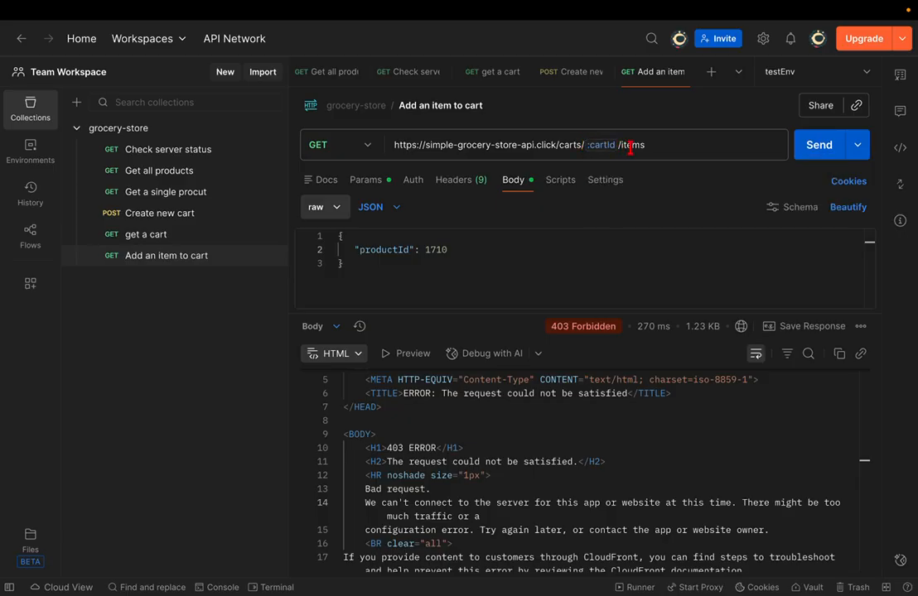
key(ctrl+Right)
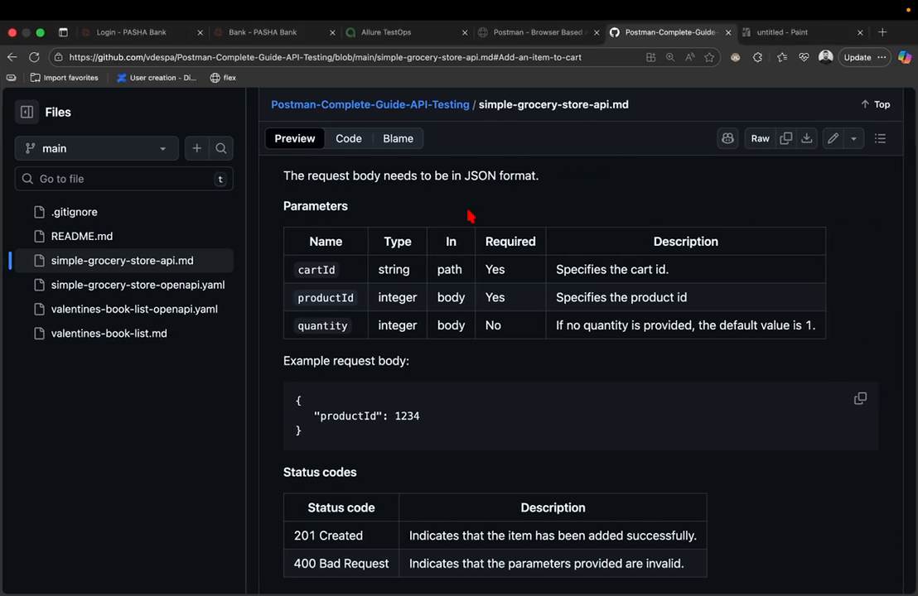
- Highlight and copy the documented POST /carts/:cartId/items endpoint, then return to Postman
scroll(468, 216, up, 5)
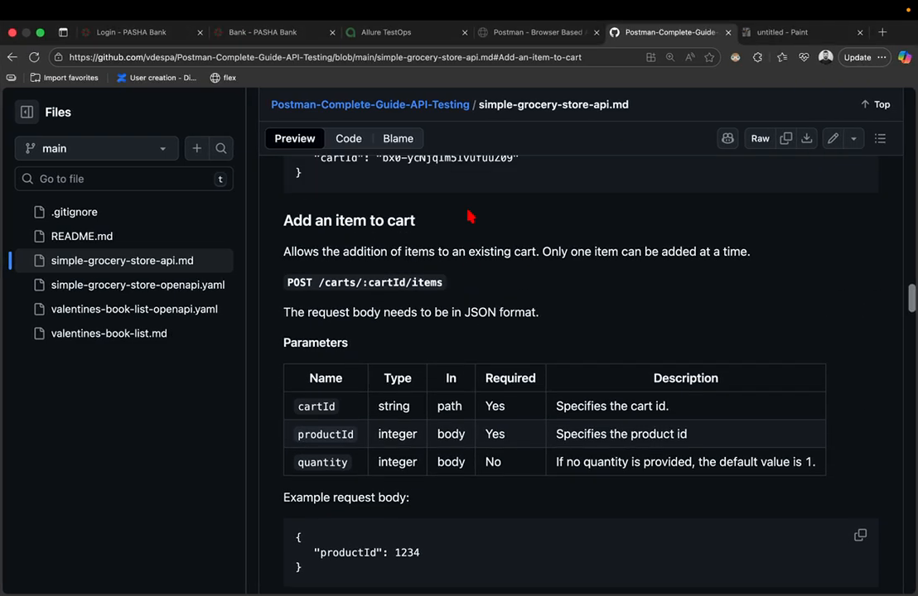
drag(319, 283, 444, 282)
key(super+c)
key(ctrl+Left)
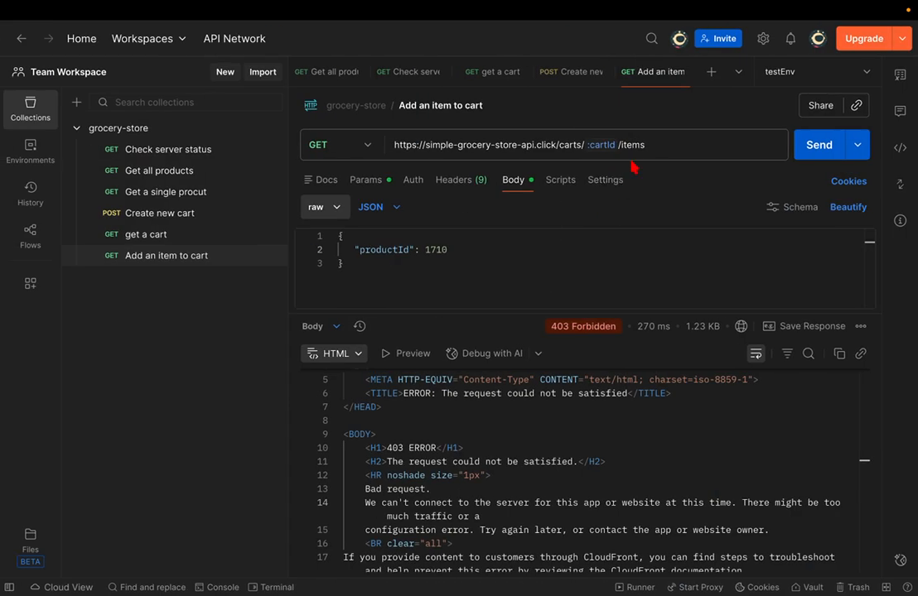
- Change the add-item method from GET to POST and send it, getting 201 Created
drag(648, 149, 554, 151)
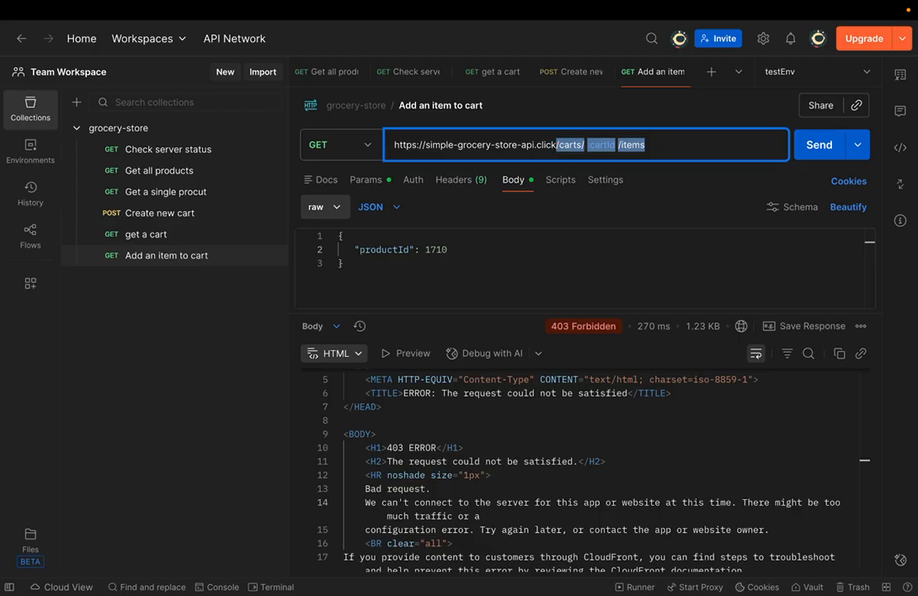
click(347, 146)
click(342, 211)
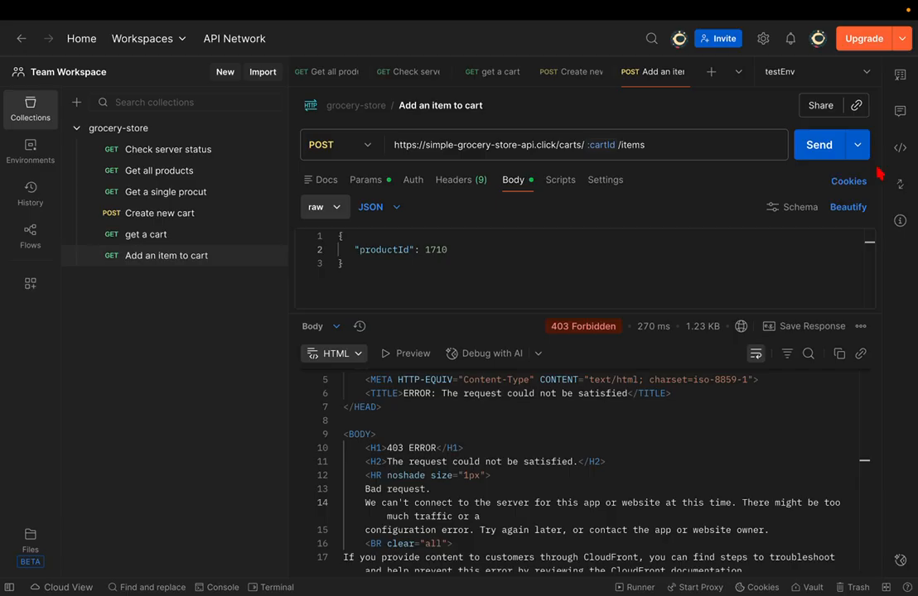
click(799, 149)
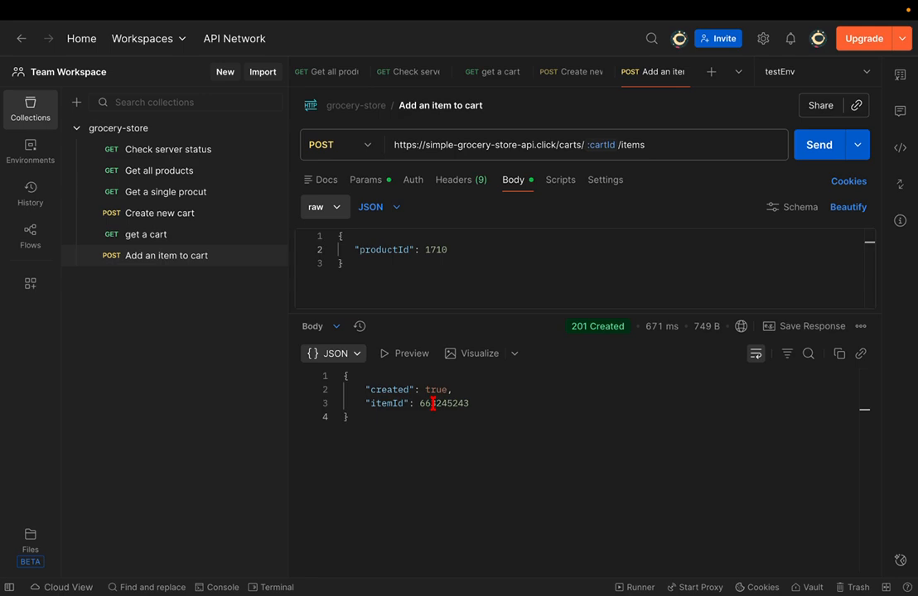
key(ctrl+Right)
key(ctrl+Tab)
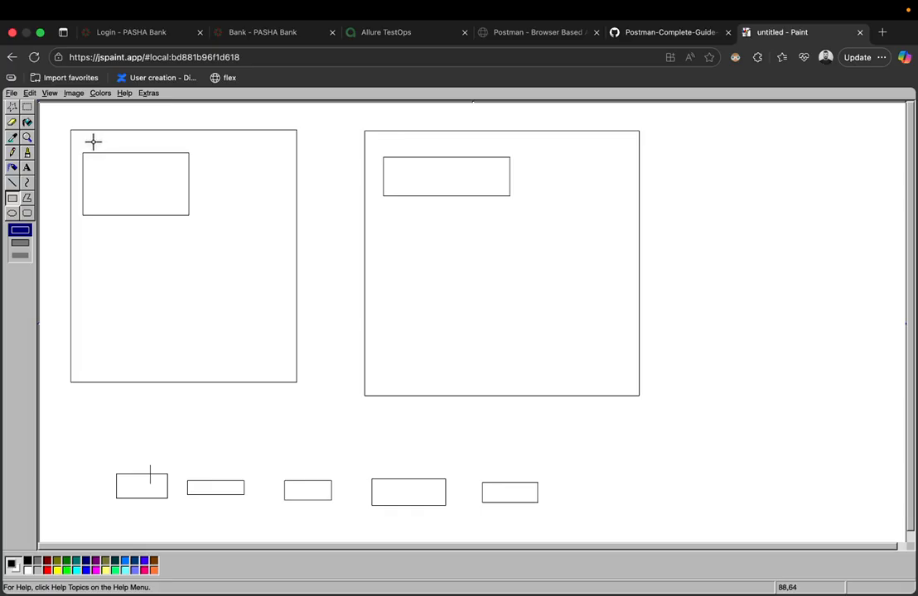
- Draw three rectangles in the top-left small box, including a tiny inner box and a thin top bar
click(145, 481)
drag(98, 169, 173, 195)
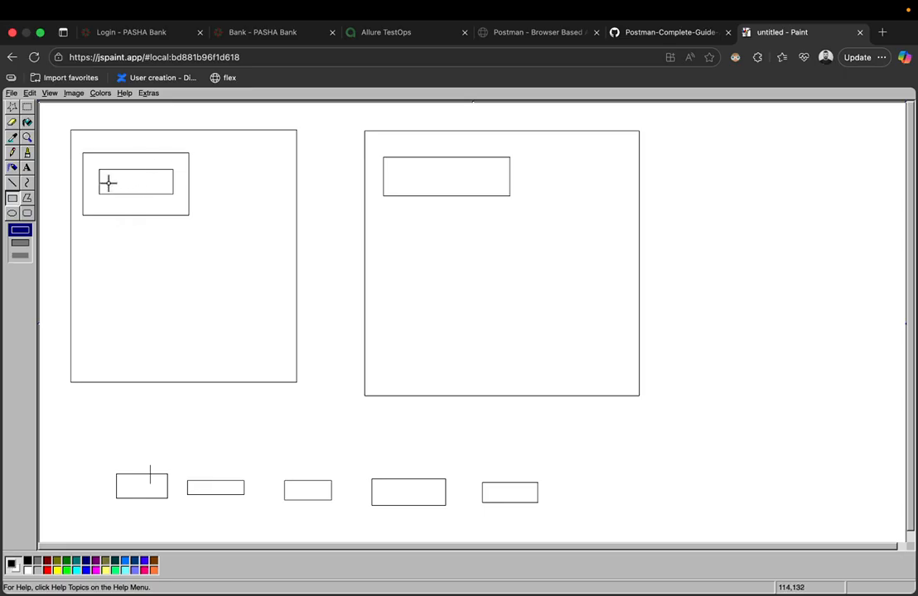
drag(106, 182, 171, 199)
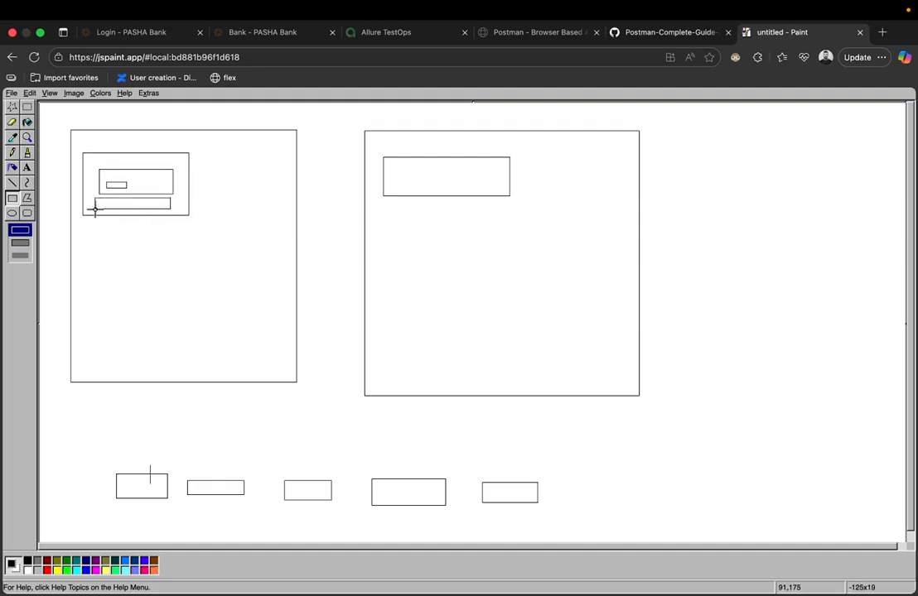
drag(105, 157, 175, 162)
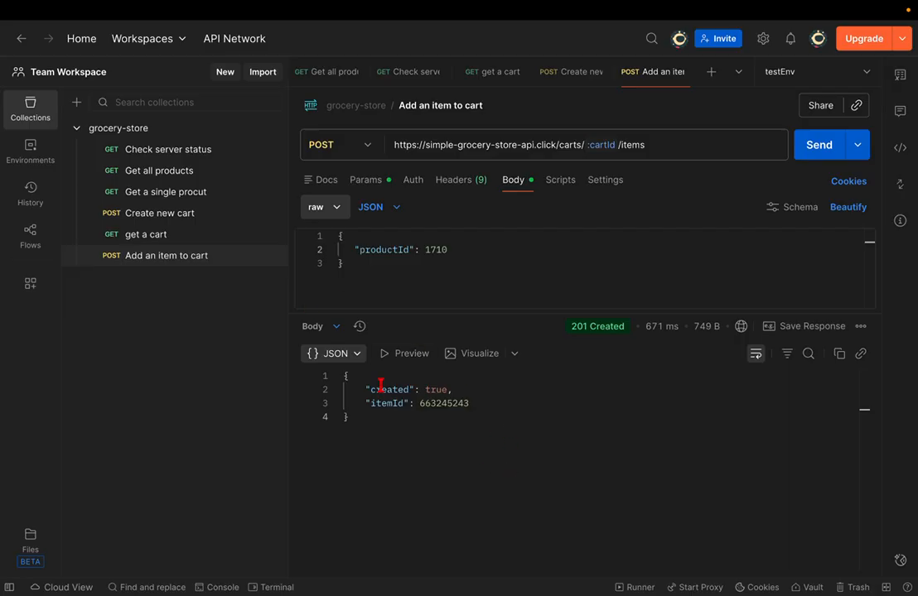
- Check the get a cart response showing productId 1710 at quantity 1, then return to Add an item to cart
click(162, 237)
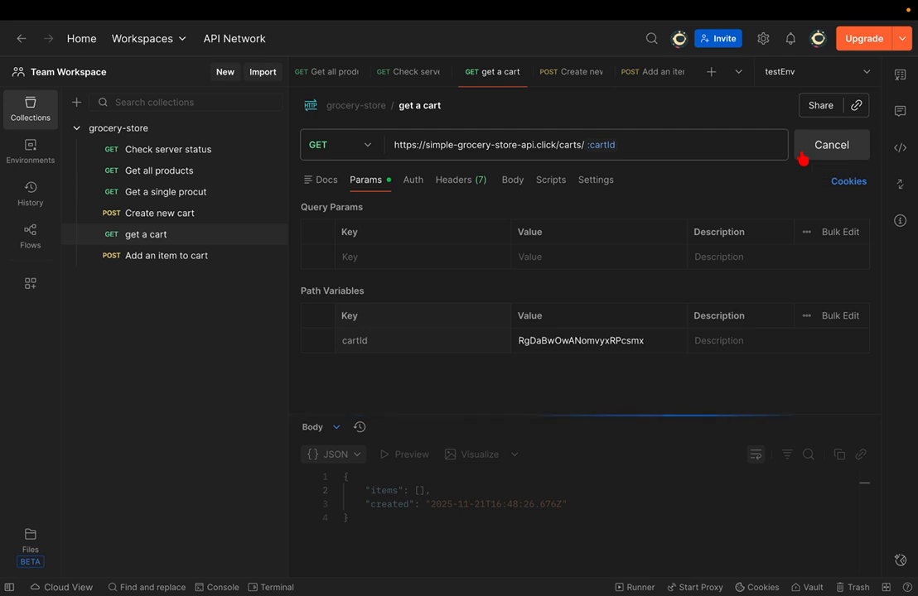
scroll(577, 500, down, 1)
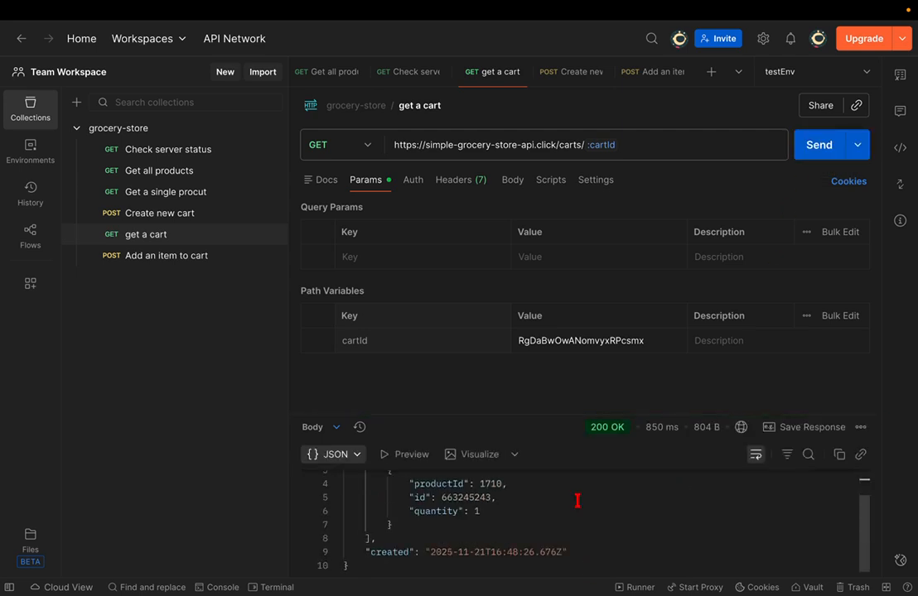
scroll(577, 498, up, 1)
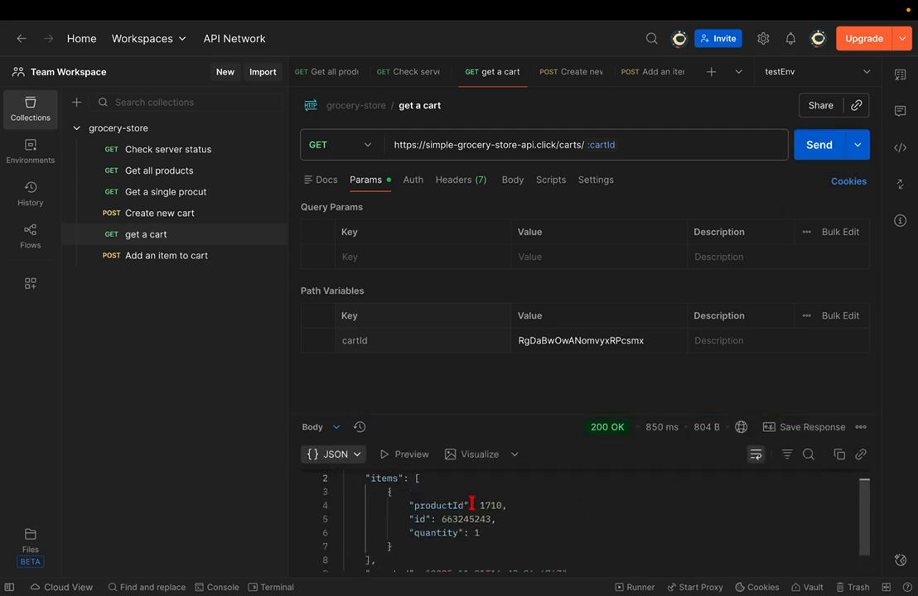
click(430, 532)
click(491, 533)
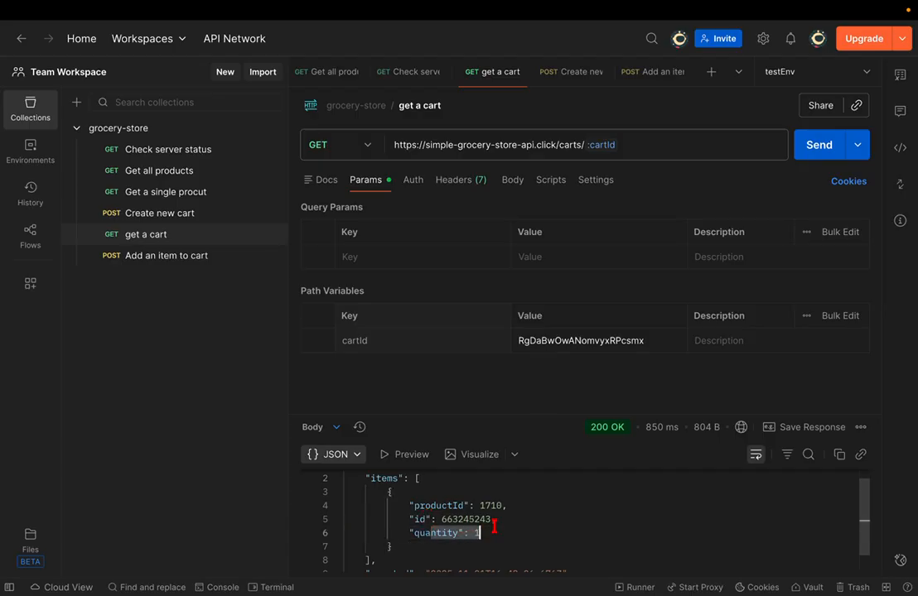
click(224, 264)
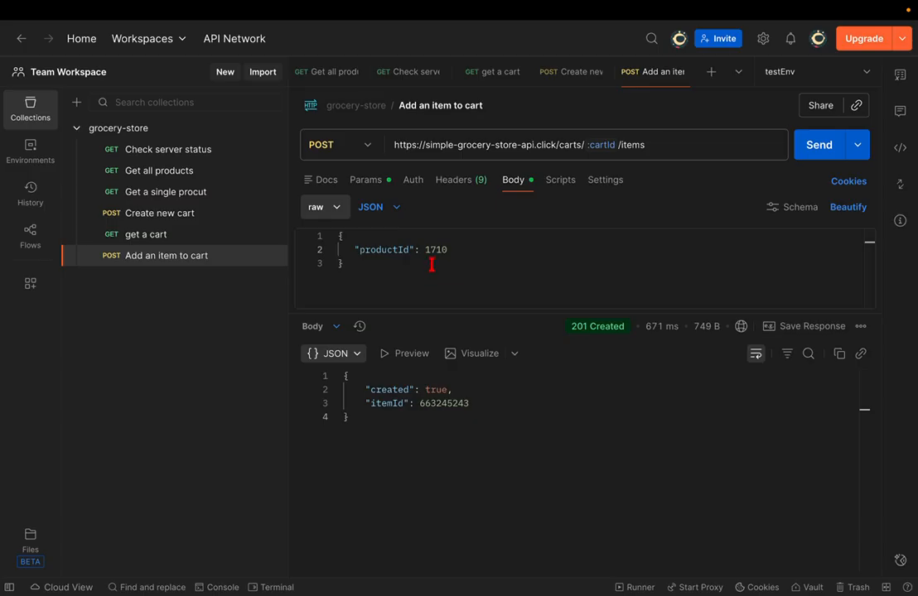
- Copy product id 1709 from Get all products and paste it over productId 1710 in the body
click(153, 170)
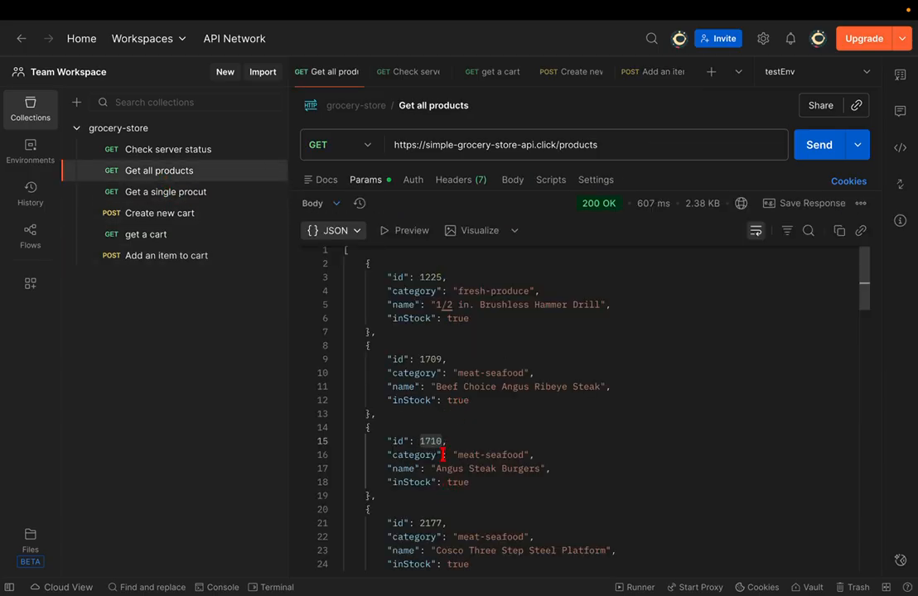
double_click(429, 359)
key(ctrl+c)
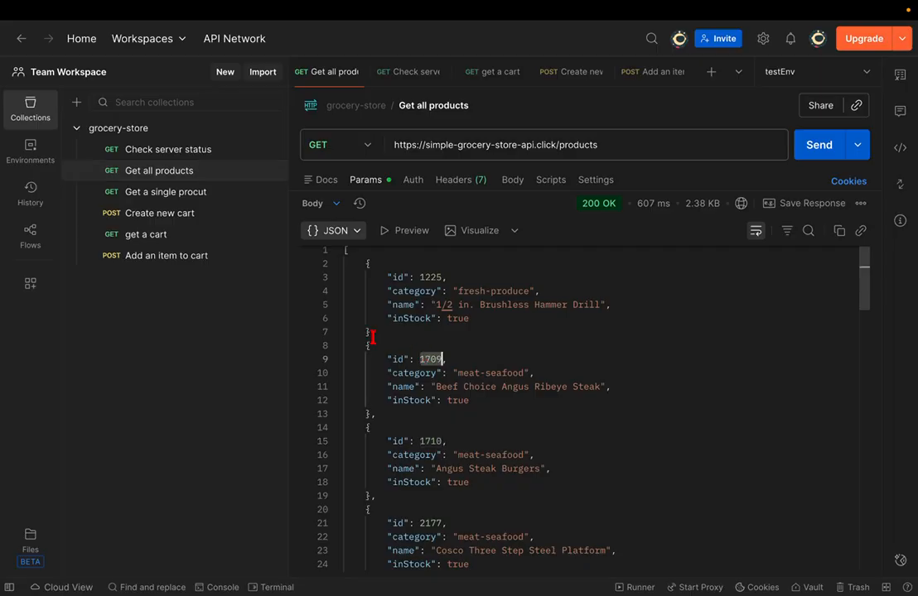
click(186, 259)
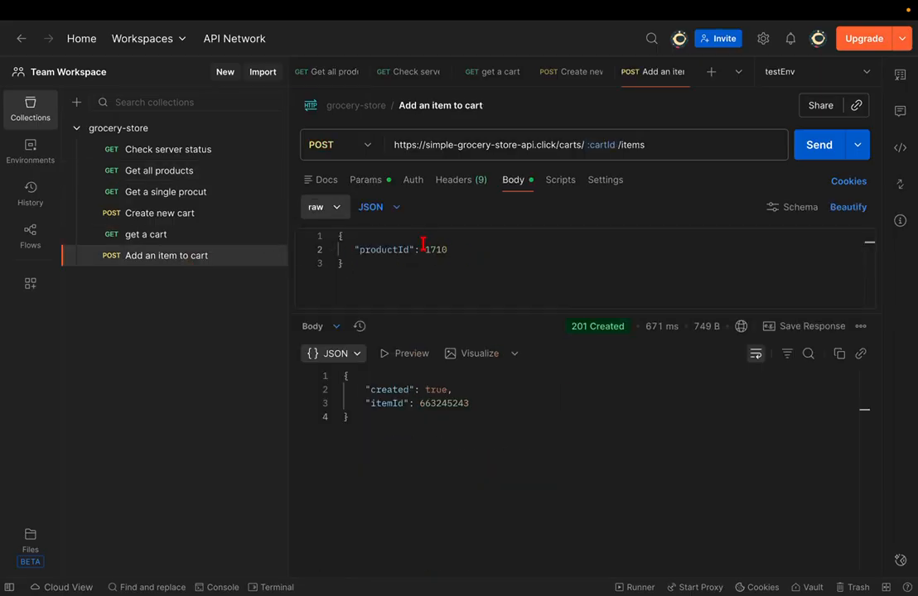
click(437, 253)
double_click(437, 249)
key(ctrl+v)
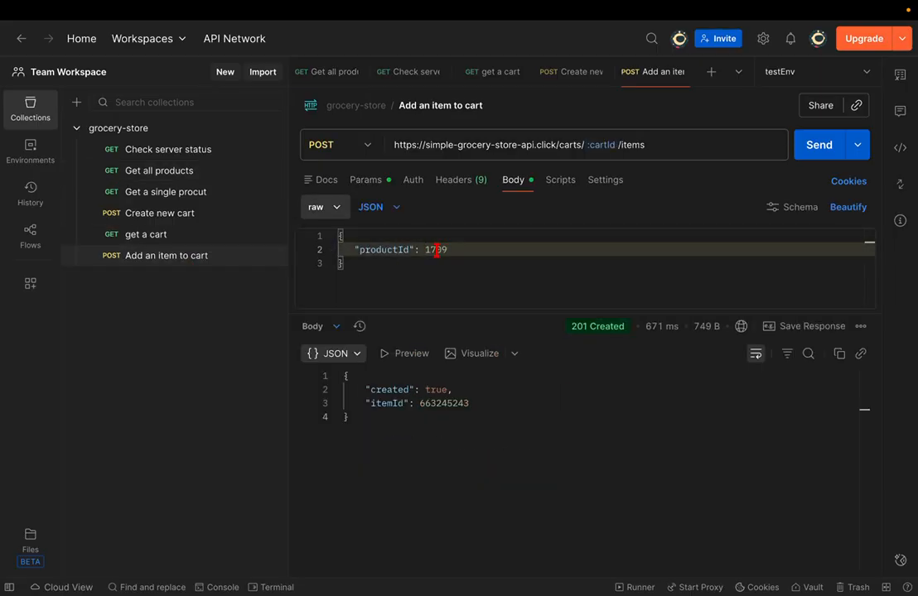
key(ctrl+Right)
key(ctrl+shift+Tab)
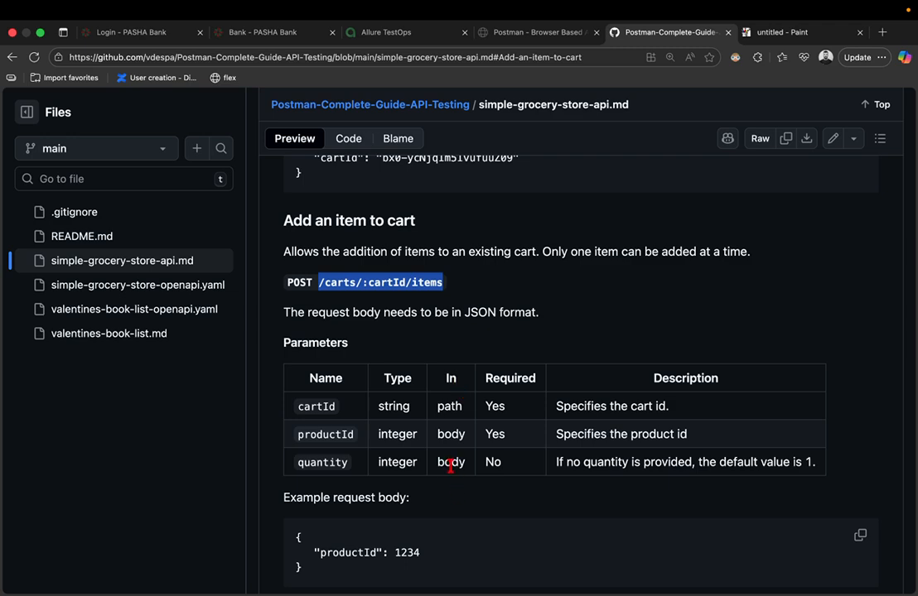
- Compare the request's Params and Body tabs against the Add an item to cart API docs
key(ctrl+Right)
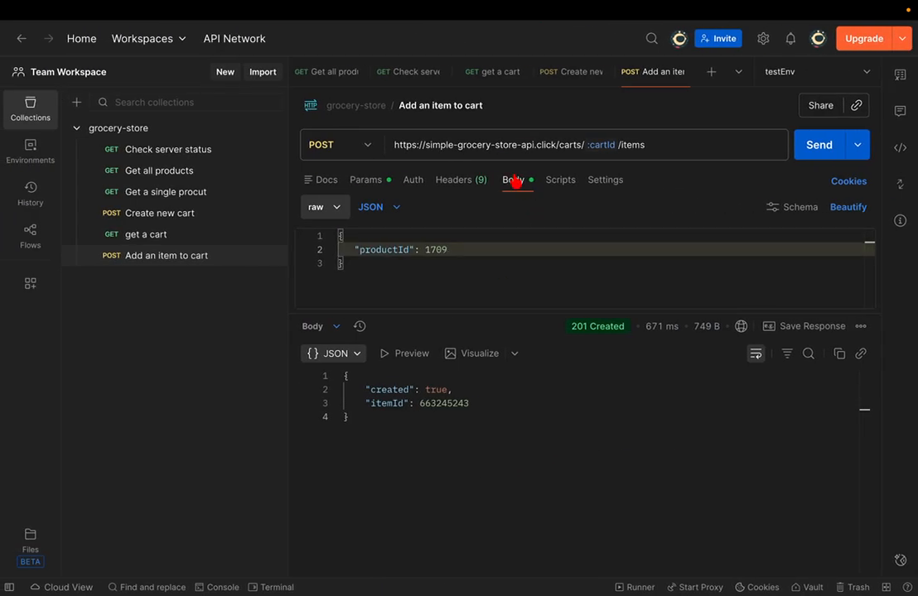
click(378, 186)
key(ctrl+Right)
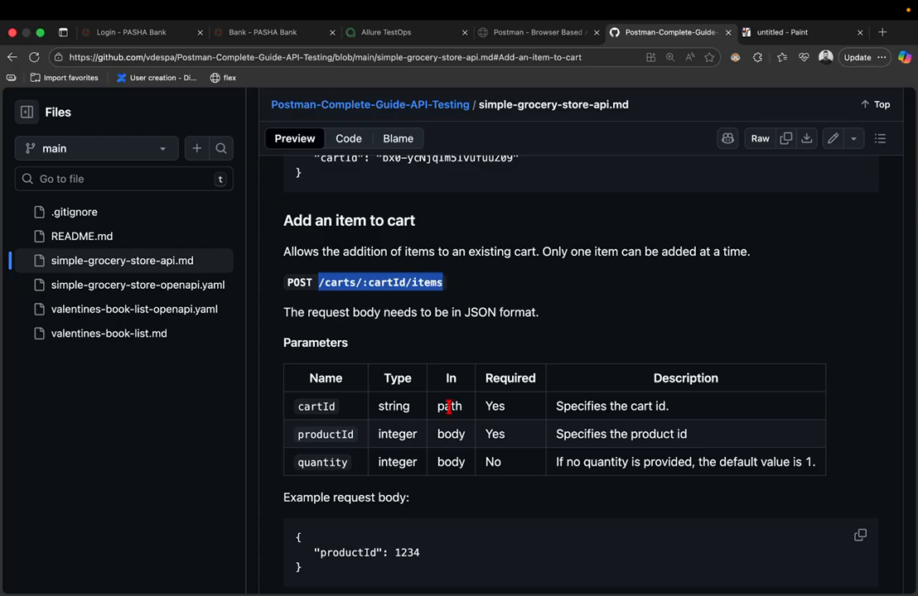
key(ctrl+Left)
scroll(420, 244, down, 1)
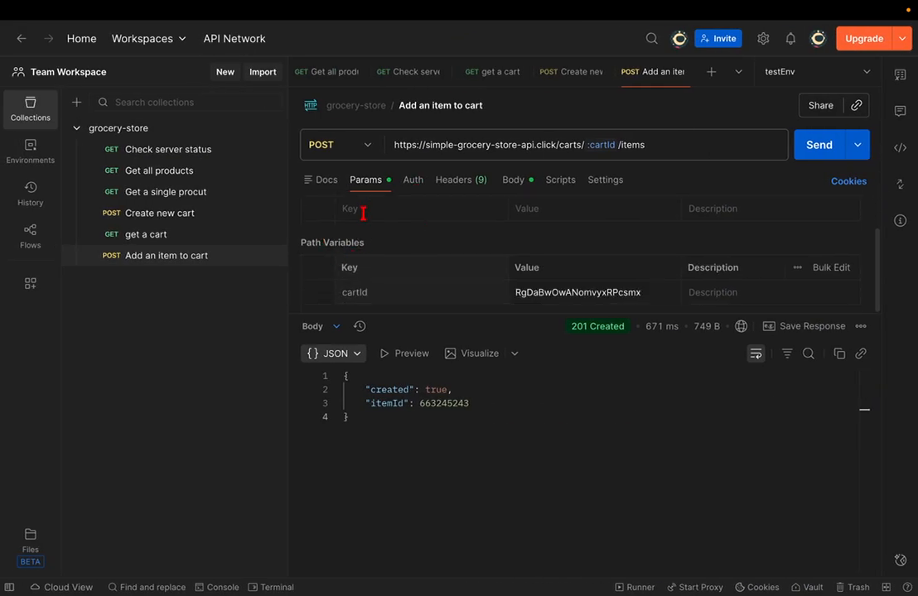
key(ctrl+Right)
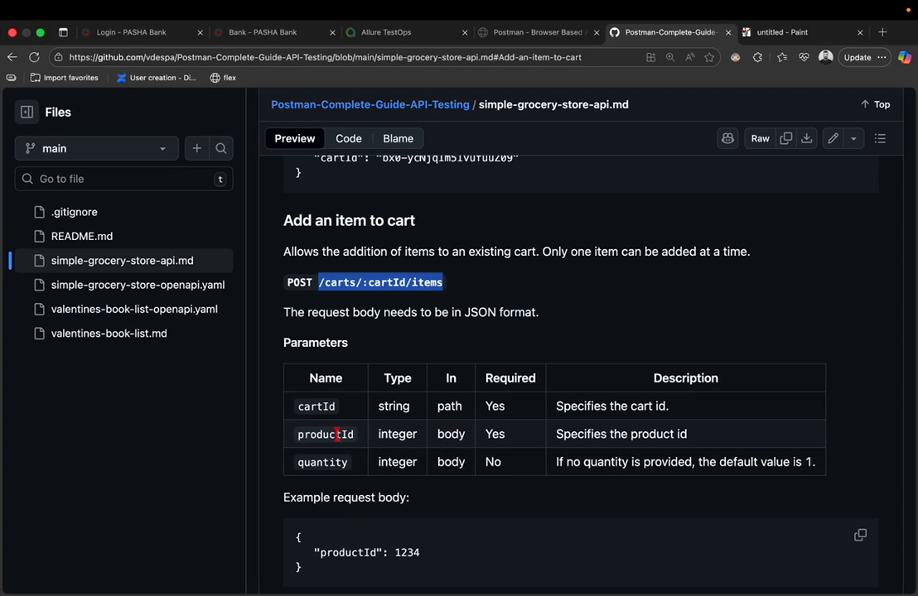
key(ctrl+Left)
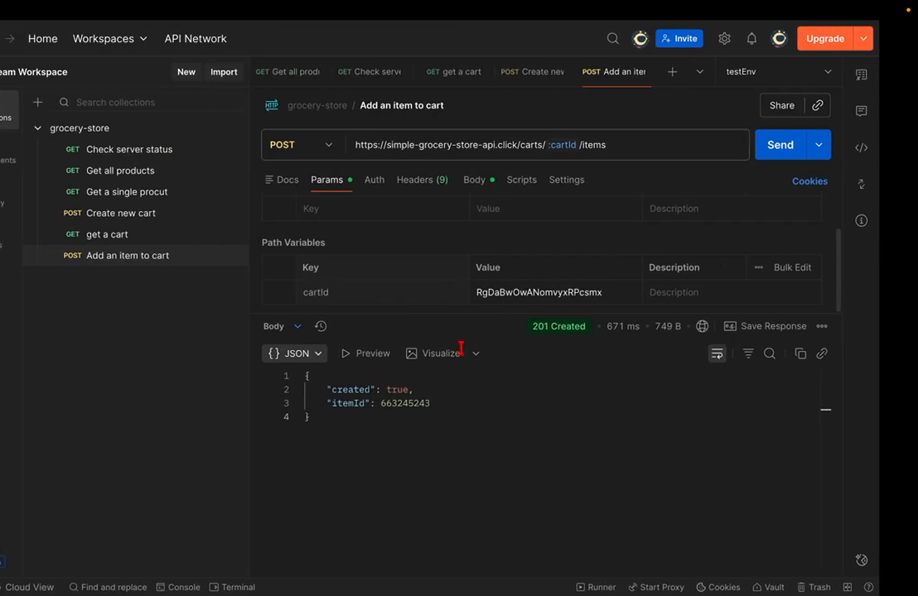
click(515, 180)
key(ctrl+Right)
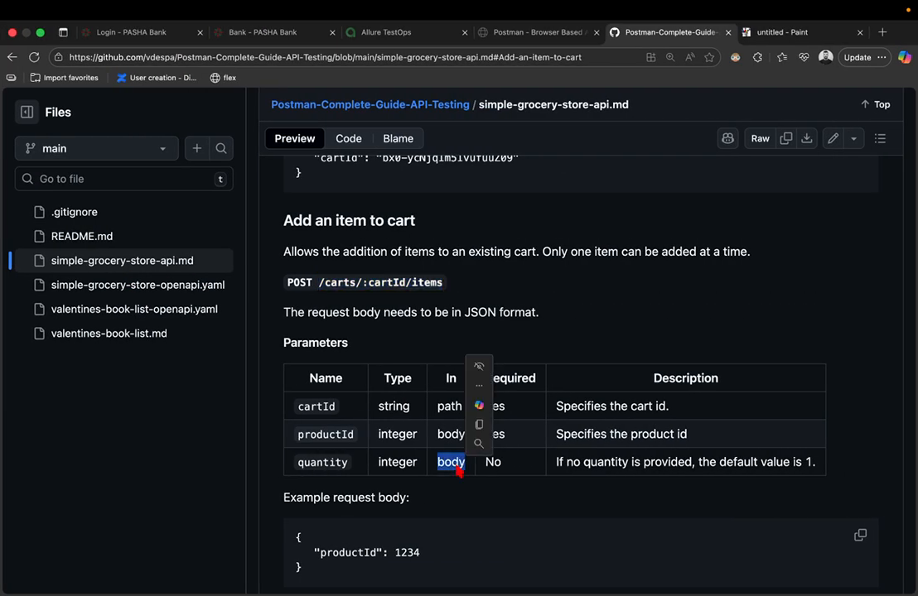
key(ctrl+Left)
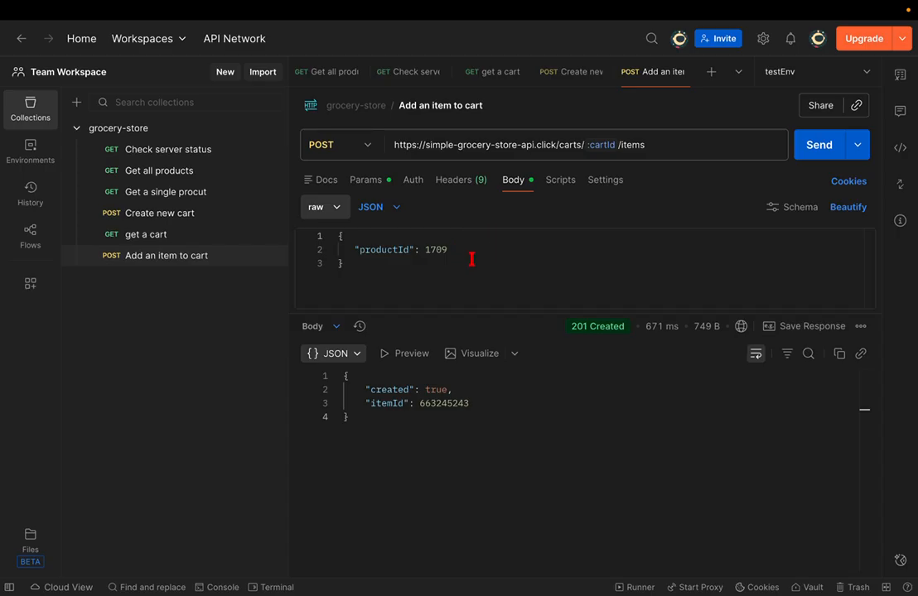
- Highlight the docs note that quantity is an optional body integer defaulting to 1
key(ctrl+Right)
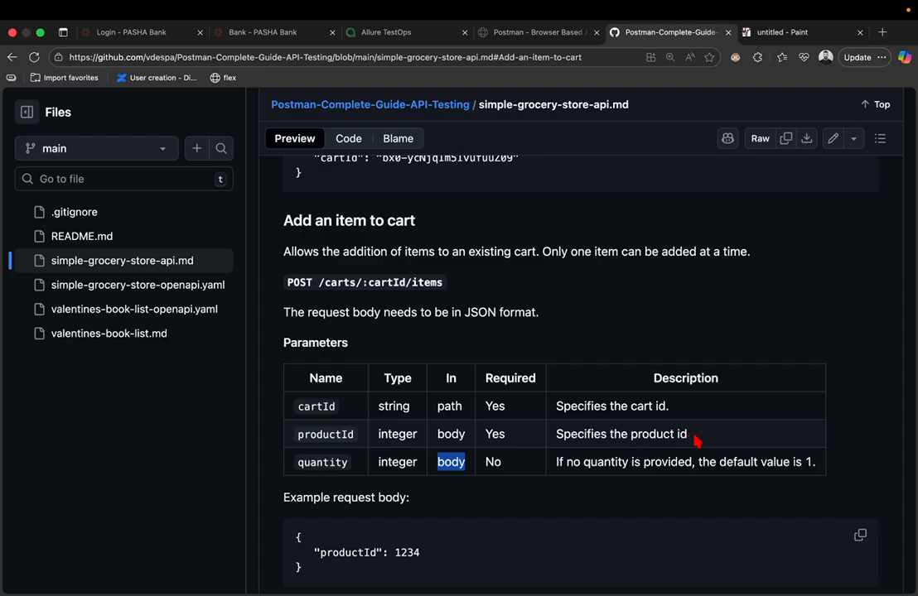
scroll(735, 456, up, 3)
scroll(736, 453, right, 2)
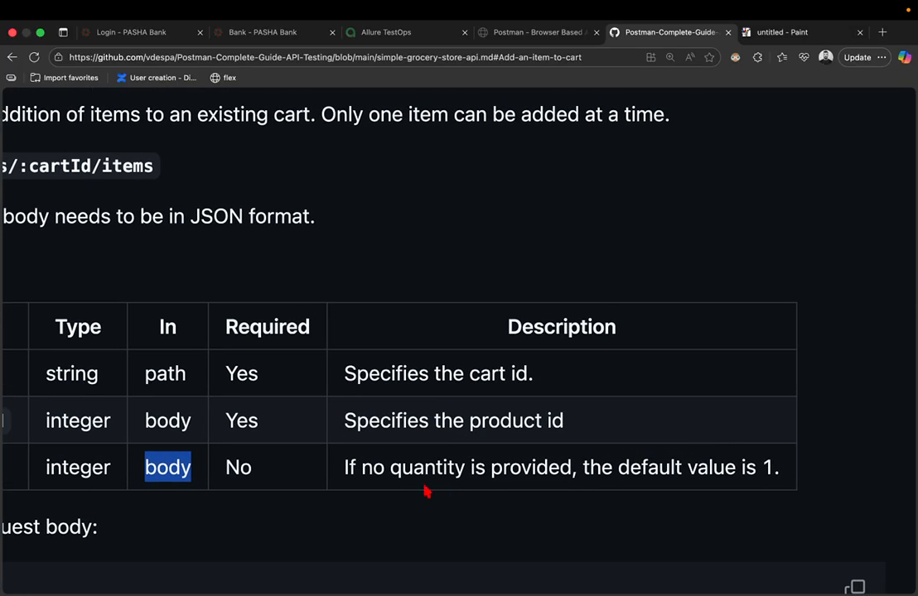
drag(358, 461, 777, 461)
scroll(776, 460, down, 5)
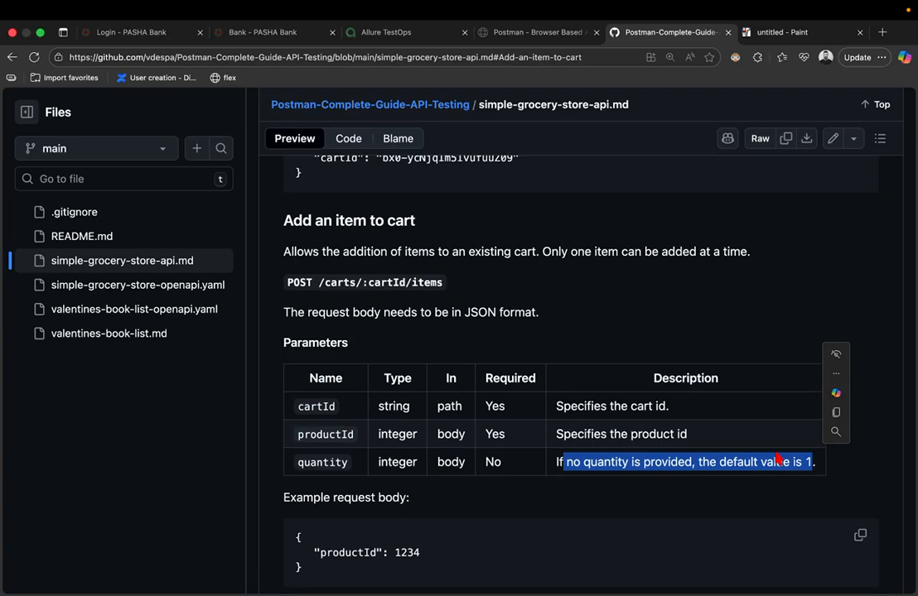
key(ctrl+Left)
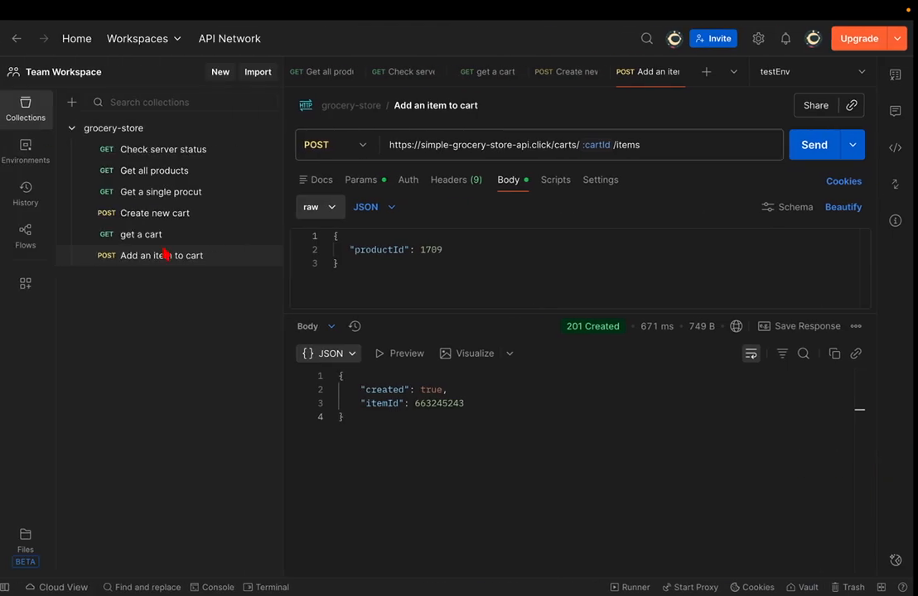
- Add "quantity": 3 after productId 1709 in the JSON body and send it, getting 201 Created
click(157, 236)
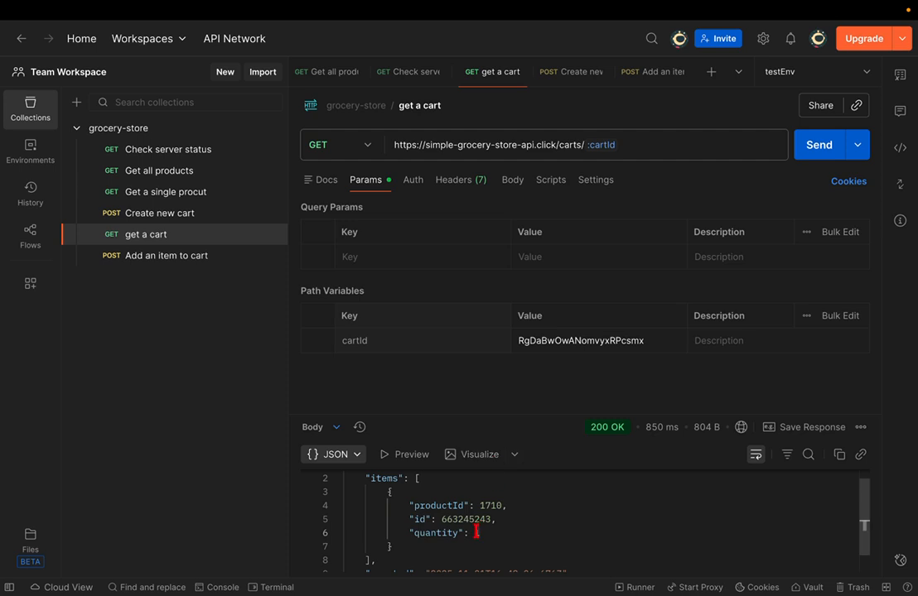
click(186, 256)
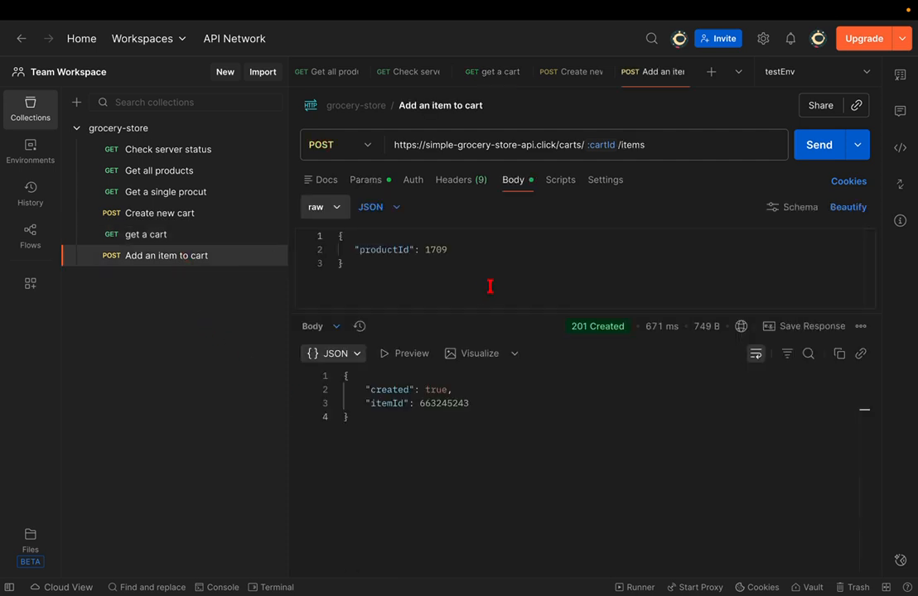
click(469, 246)
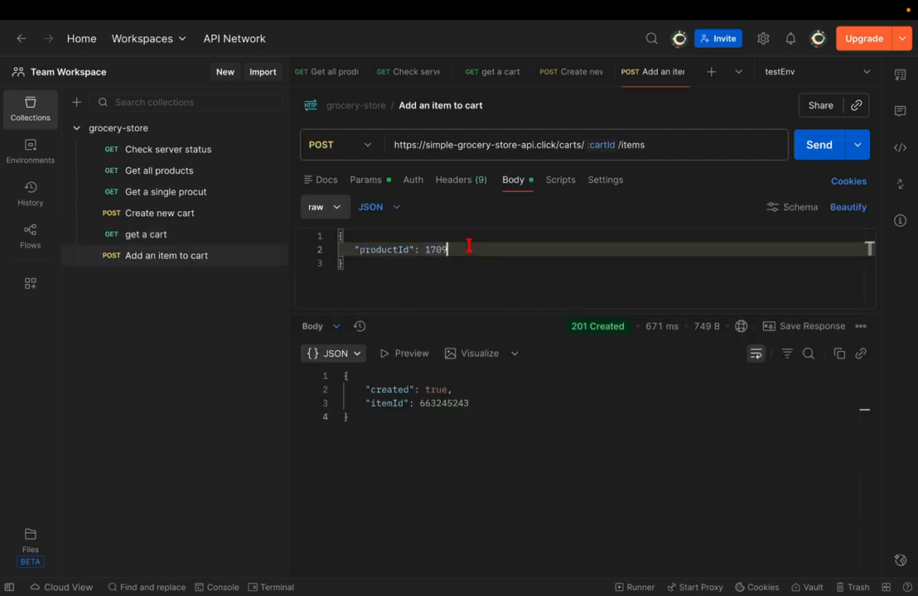
text(,)
key(Return)
text(")
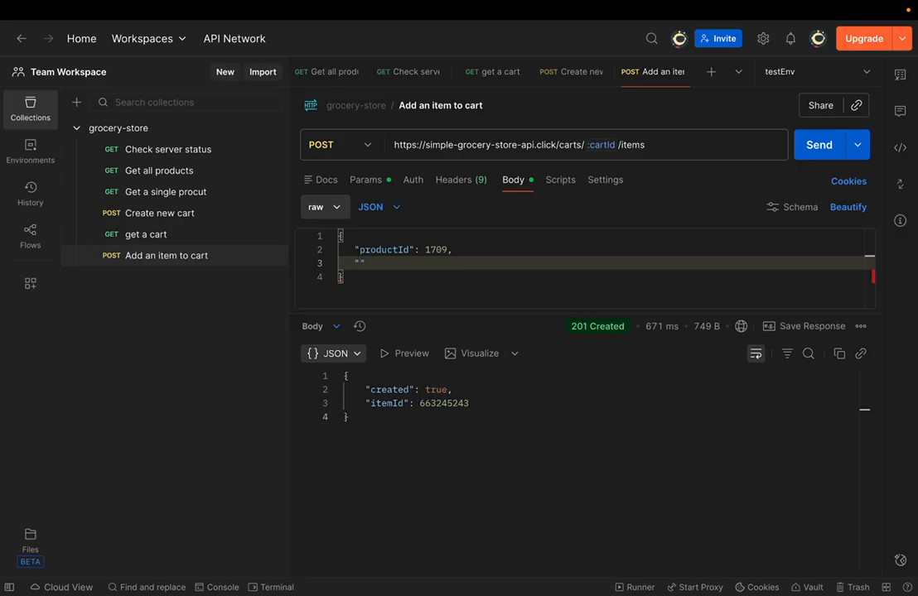
text(quantity)
text(: 3)
click(814, 146)
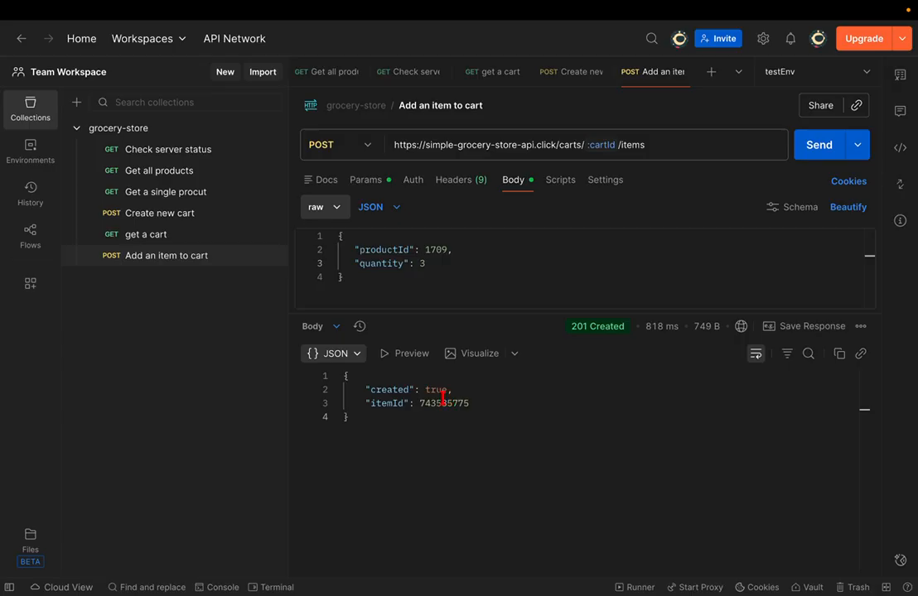
- Re-send get a cart and confirm it lists product 1710 at quantity 1 and 1709 at quantity 3
click(181, 241)
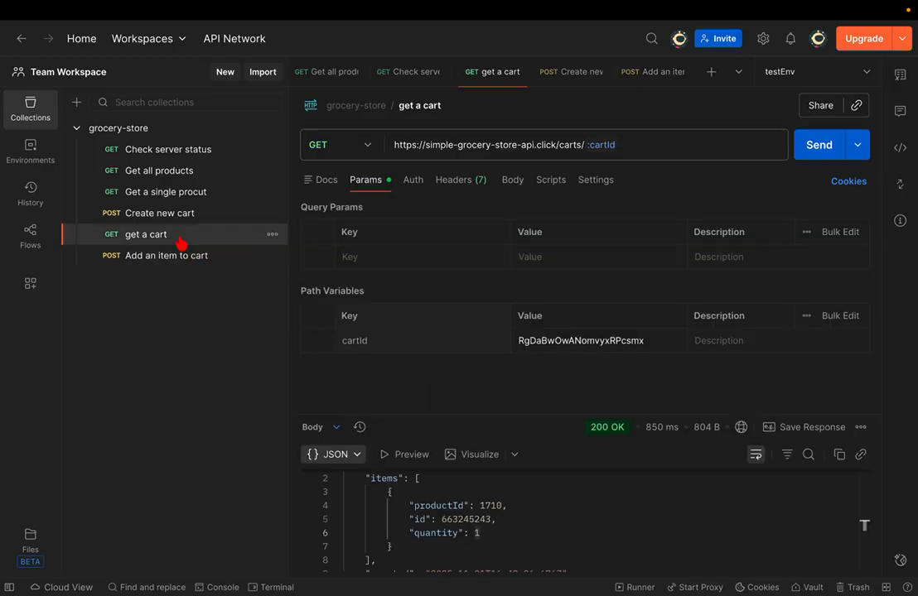
drag(448, 413, 463, 354)
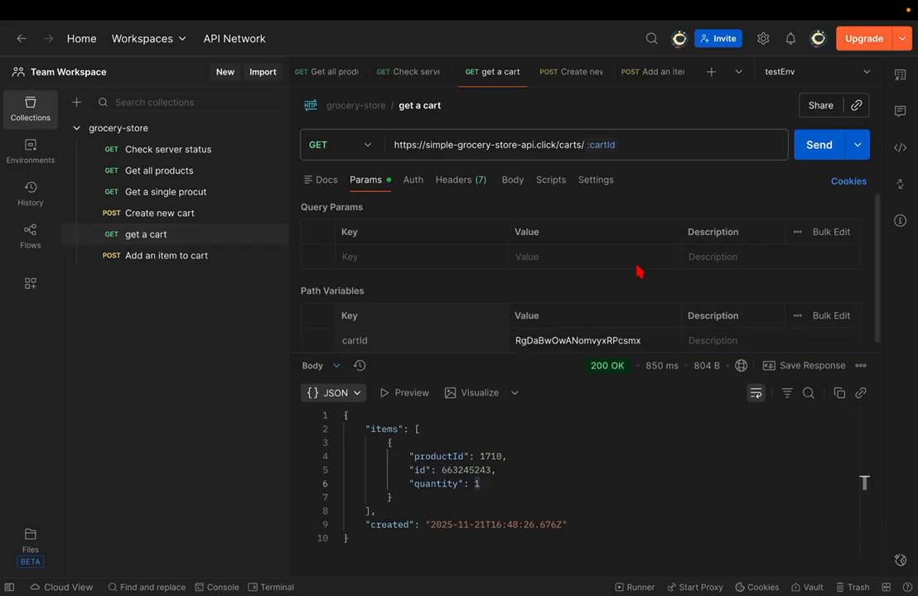
click(838, 146)
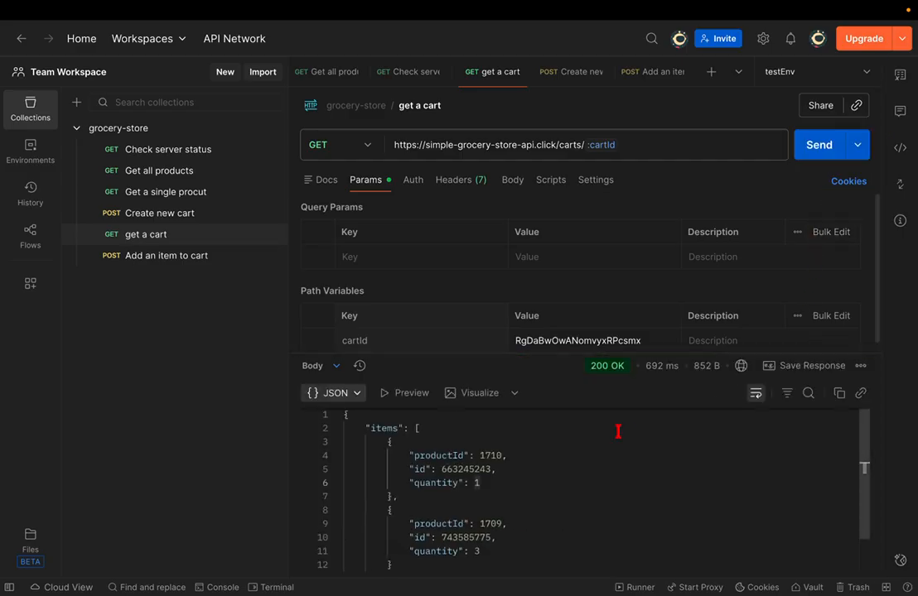
scroll(618, 430, down, 1)
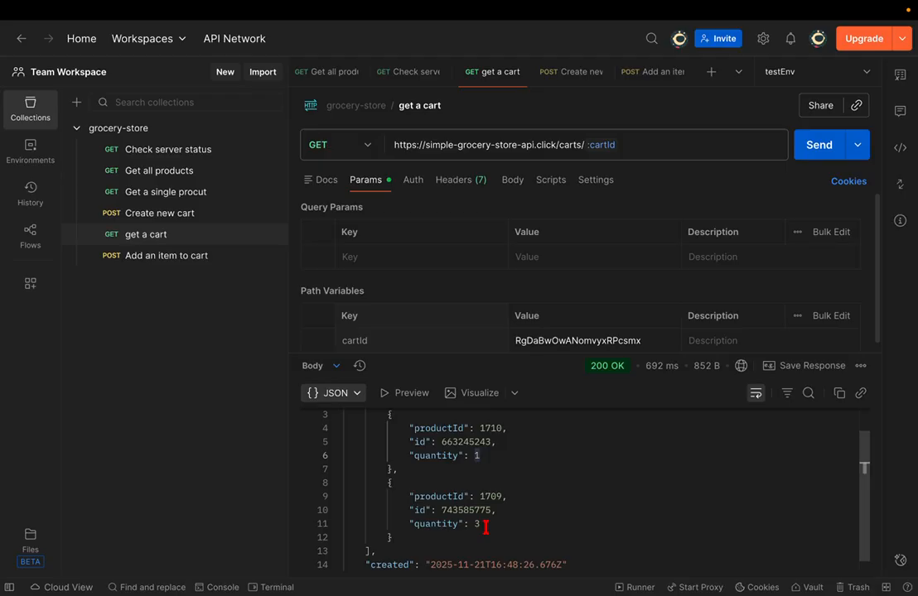
mouse_move(552, 5)
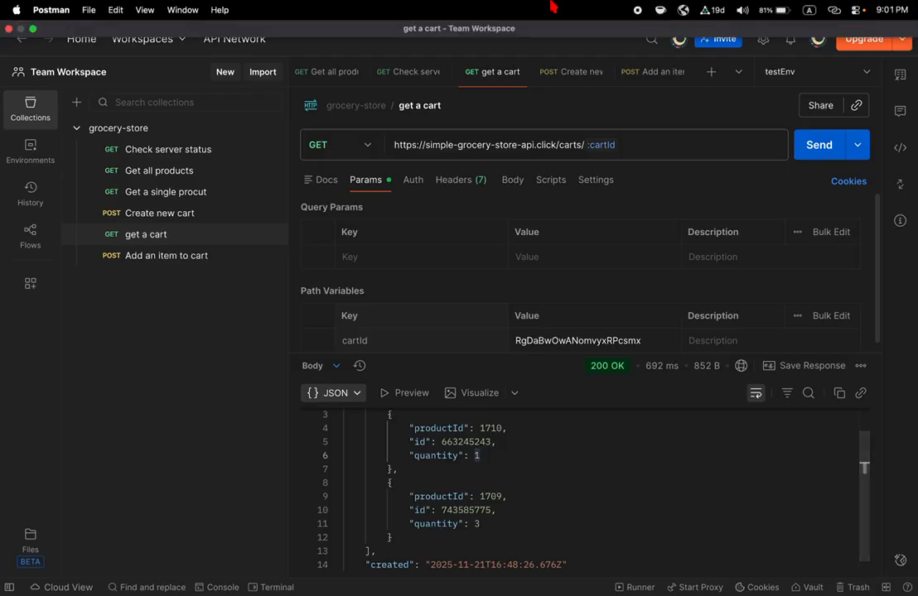